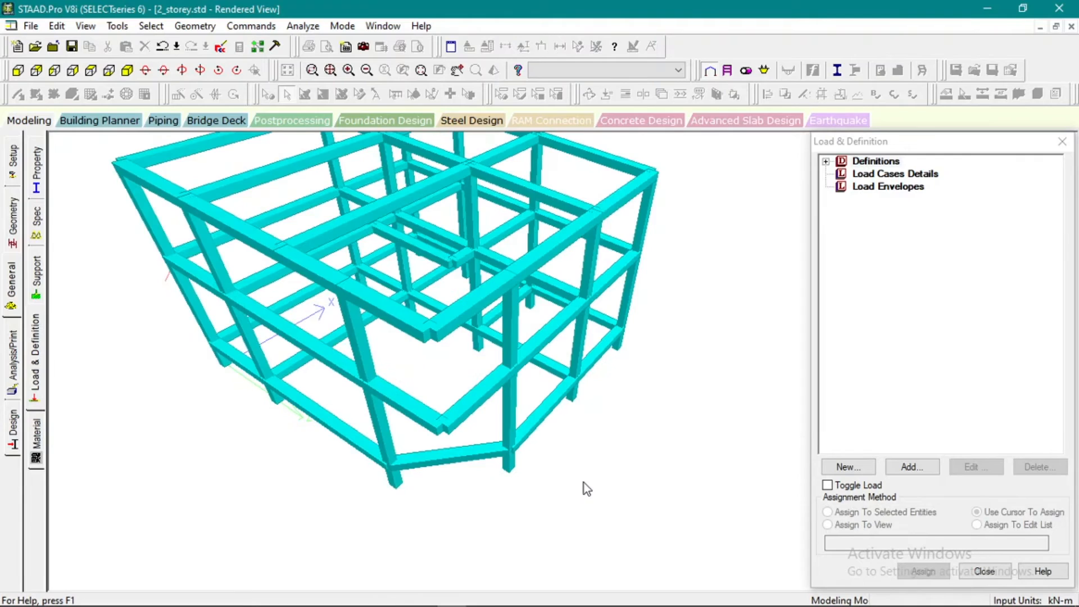
Inspect the rendered frame model from several angles and check the load definitions in the whole-structure view.
{"action": "left_click_drag", "start_coordinate": [484, 318], "coordinate": [465, 387]}
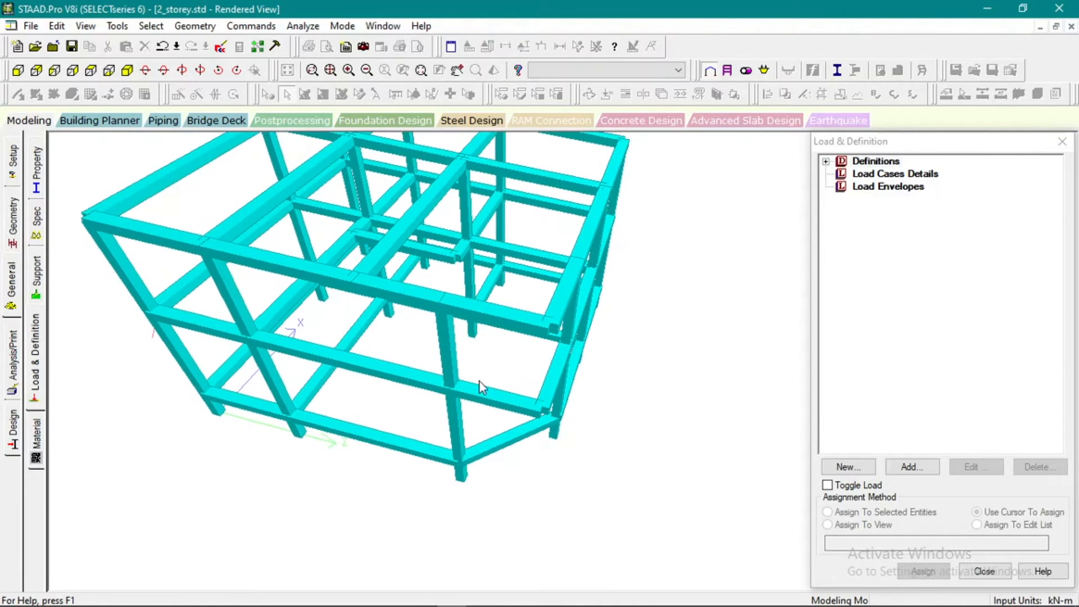
{"action": "left_click_drag", "start_coordinate": [562, 375], "coordinate": [634, 231]}
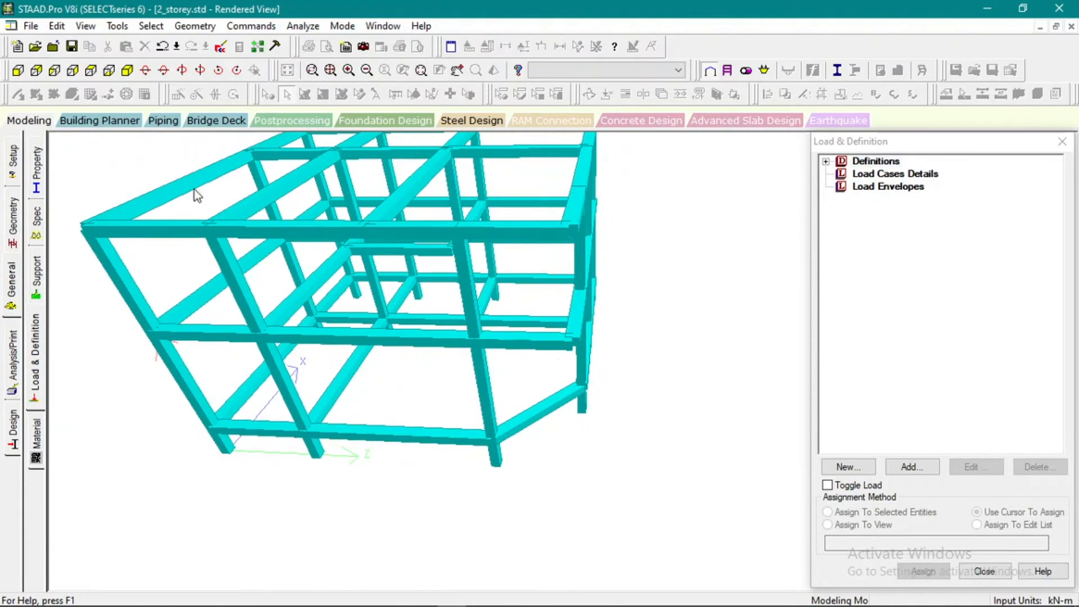
{"action": "left_click", "coordinate": [10, 279]}
{"action": "left_click", "coordinate": [38, 335]}
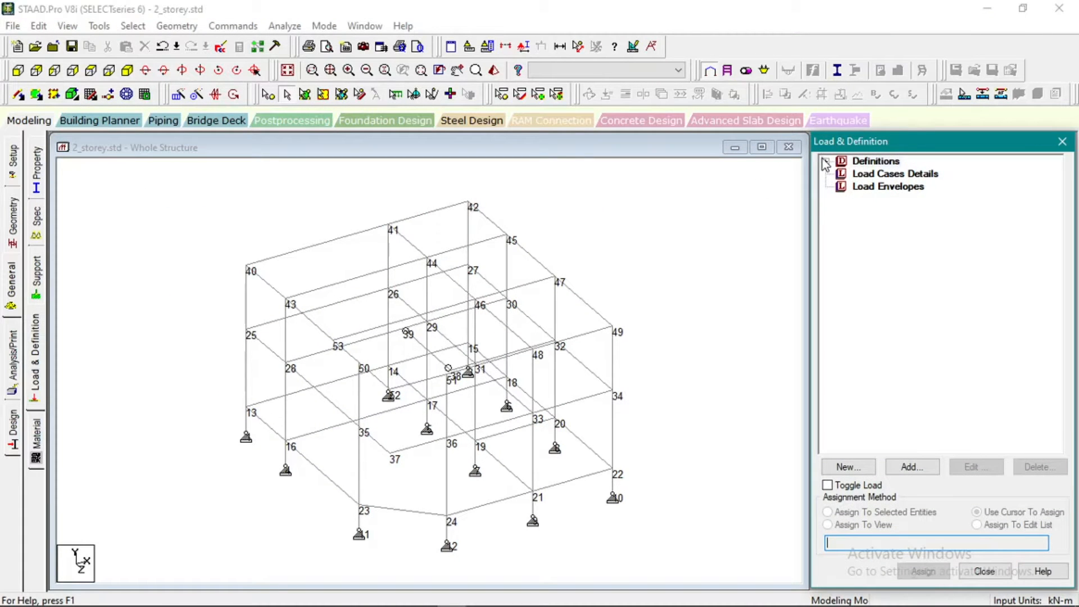
{"action": "left_click", "coordinate": [828, 162]}
{"action": "left_click", "coordinate": [826, 162]}
{"action": "left_click", "coordinate": [729, 226]}
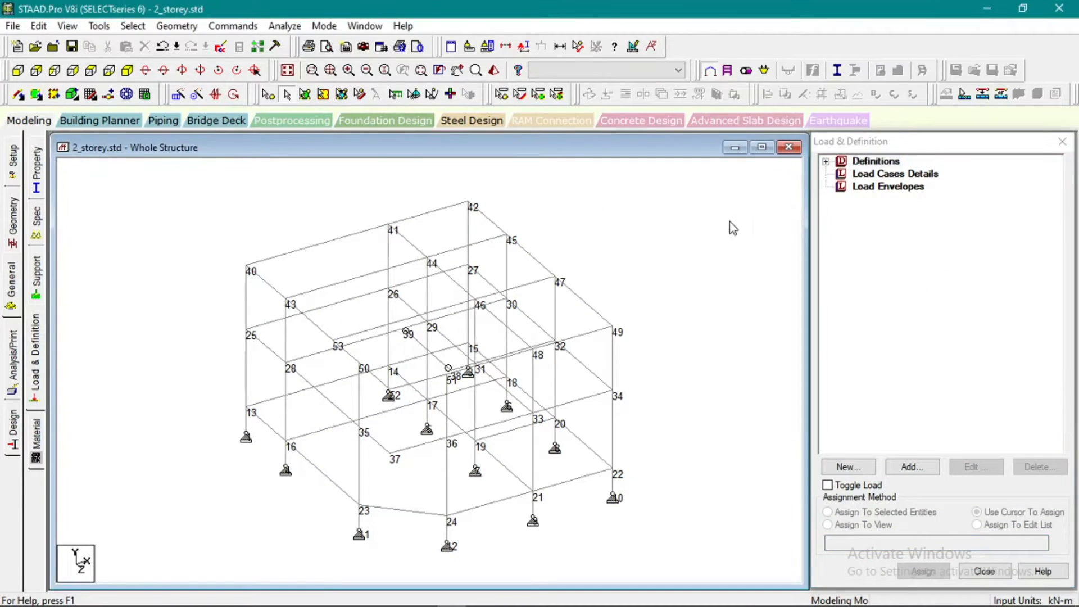
Switch to the LOADGEN_2NewManila.xlsm workbook in Excel and show the LOAD GEN sheet.
{"action": "mouse_move", "coordinate": [563, 601]}
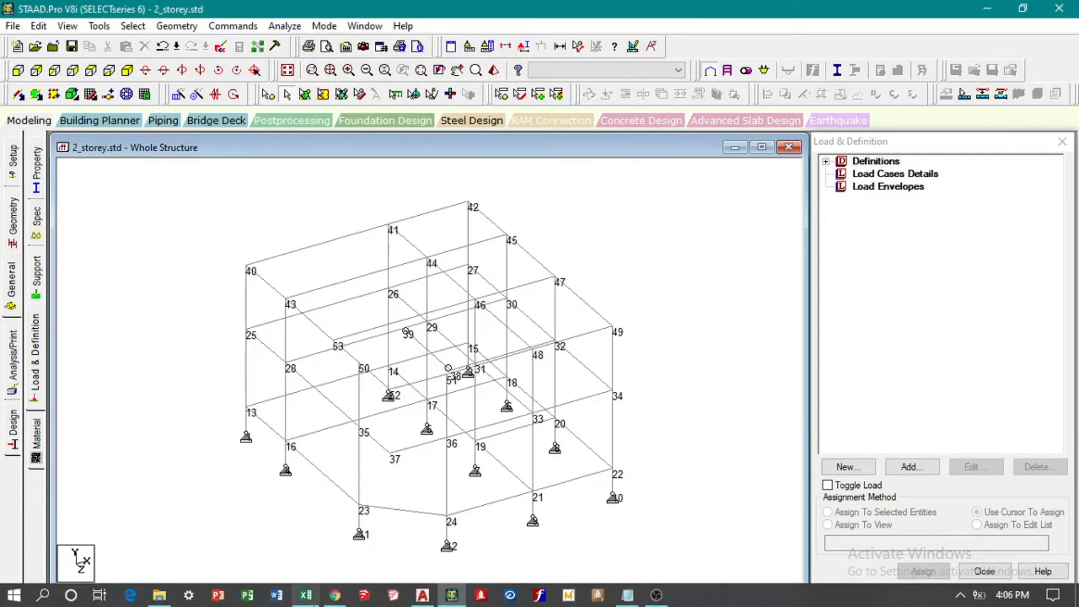
{"action": "left_click", "coordinate": [297, 600]}
{"action": "left_click", "coordinate": [397, 360]}
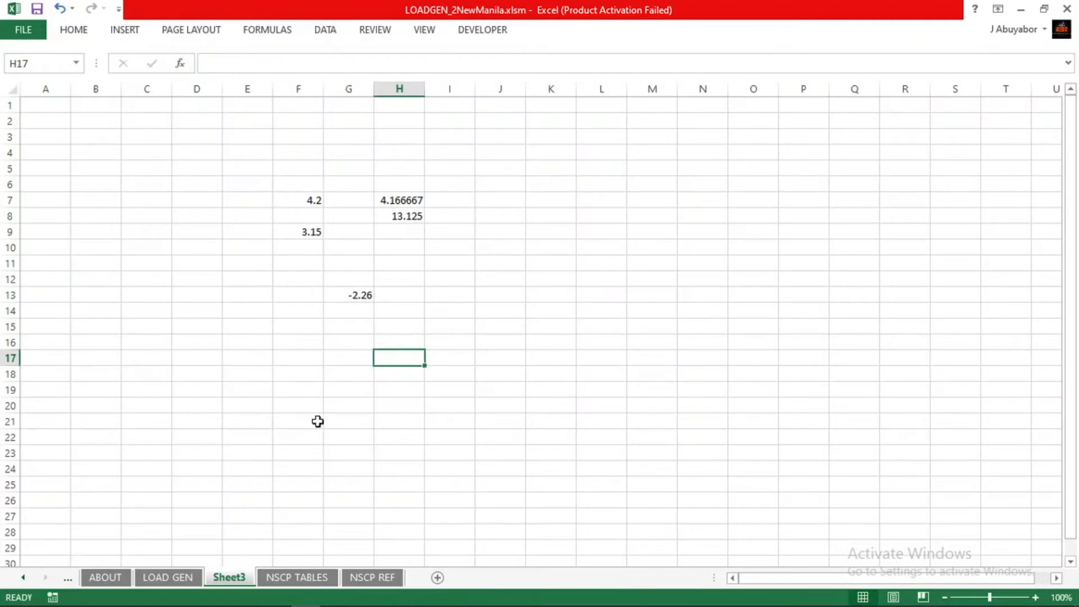
{"action": "left_click", "coordinate": [175, 579]}
{"action": "left_click_drag", "start_coordinate": [618, 274], "coordinate": [618, 264]}
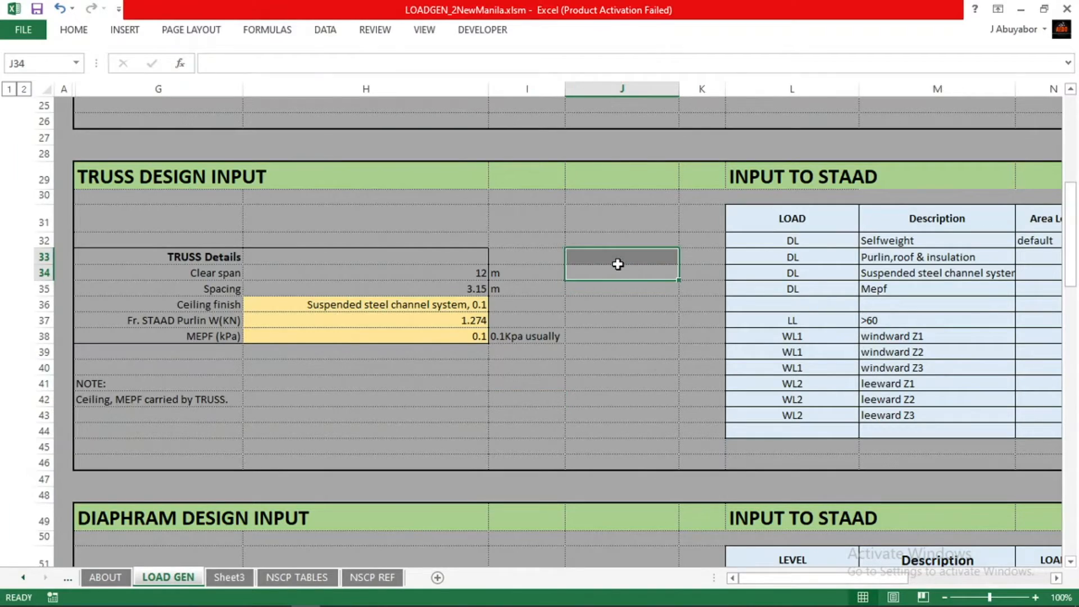
Look through the purlin, truss and diaphragm design input sections of the LOAD GEN sheet.
{"action": "scroll", "coordinate": [501, 272], "scroll_direction": "down", "scroll_amount": 1, "text": "ctrl"}
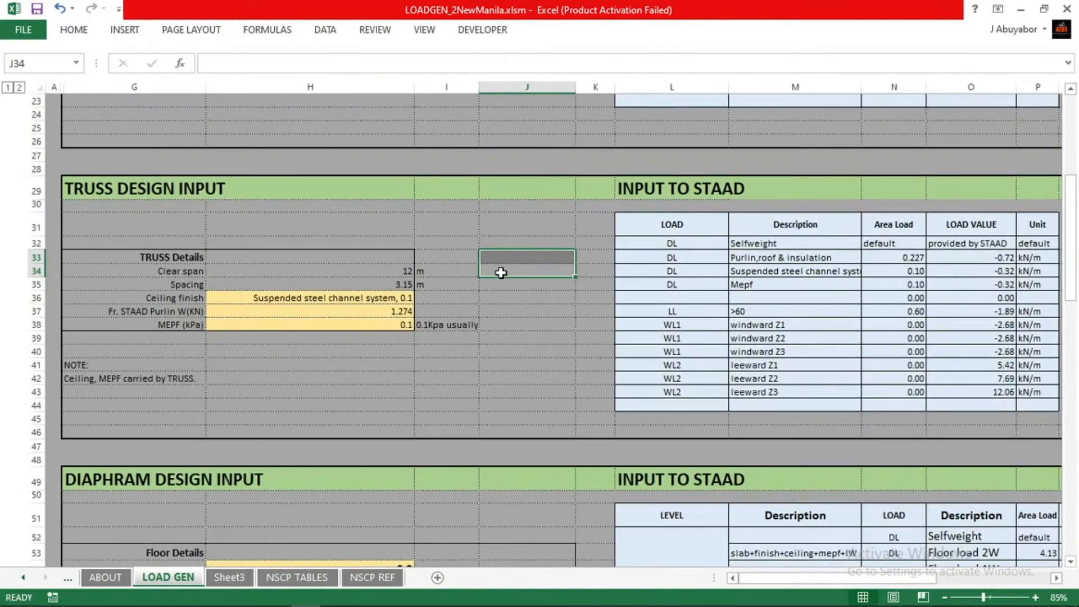
{"action": "scroll", "coordinate": [501, 272], "scroll_direction": "up", "scroll_amount": 1, "text": "ctrl"}
{"action": "scroll", "coordinate": [501, 272], "scroll_direction": "up", "scroll_amount": 8}
{"action": "scroll", "coordinate": [290, 346], "scroll_direction": "left", "scroll_amount": 1}
{"action": "scroll", "coordinate": [290, 346], "scroll_direction": "down", "scroll_amount": 5}
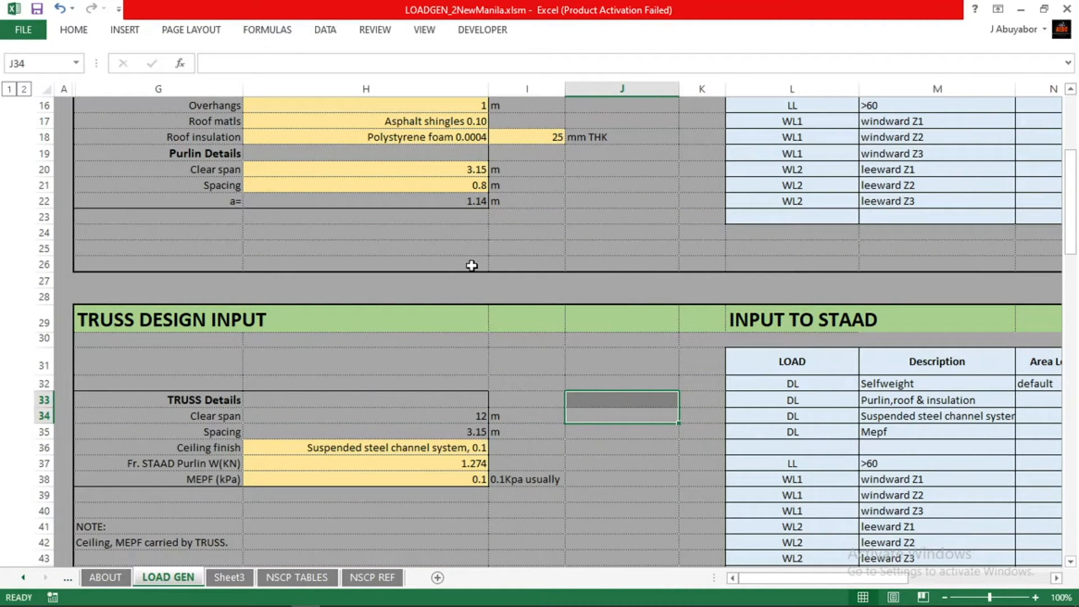
{"action": "scroll", "coordinate": [468, 268], "scroll_direction": "down", "scroll_amount": 3}
{"action": "left_click", "coordinate": [534, 397]}
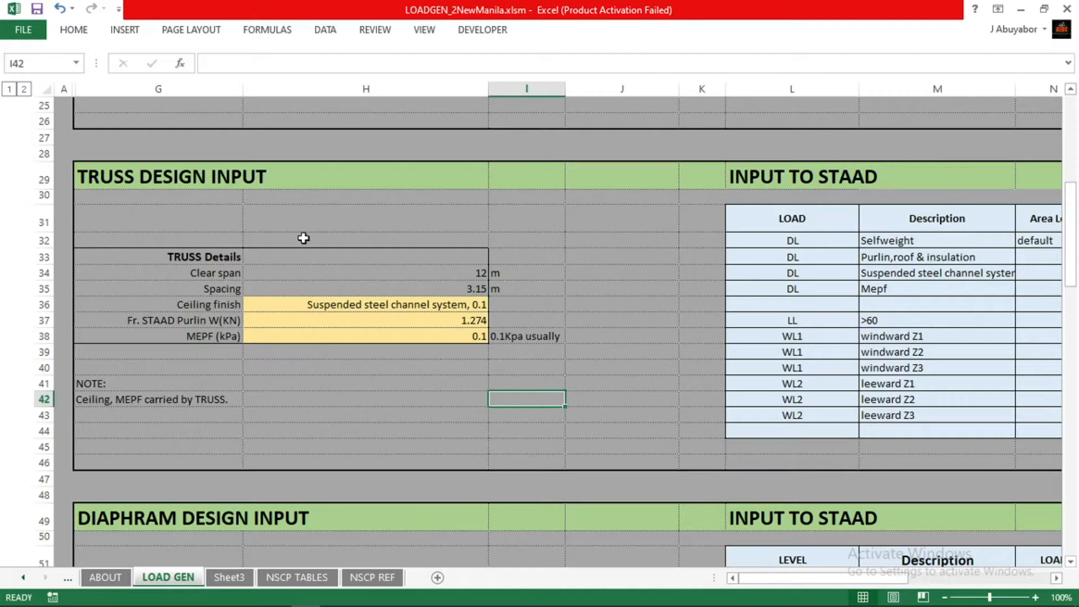
{"action": "left_click", "coordinate": [266, 225]}
{"action": "scroll", "coordinate": [357, 291], "scroll_direction": "down", "scroll_amount": 6}
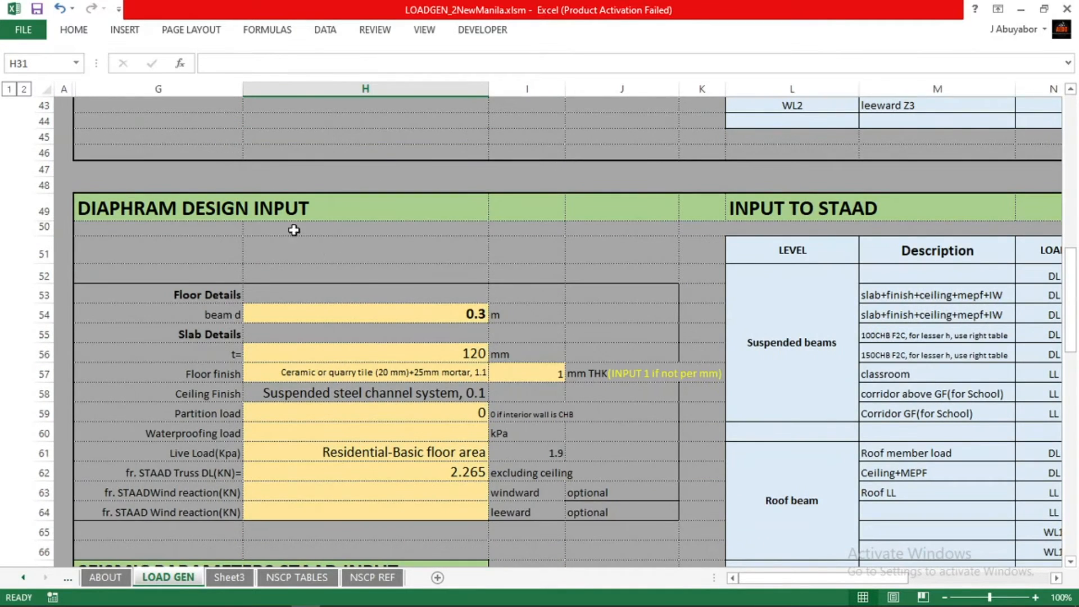
{"action": "left_click", "coordinate": [162, 206]}
{"action": "scroll", "coordinate": [301, 255], "scroll_direction": "down", "scroll_amount": 2}
{"action": "scroll", "coordinate": [386, 277], "scroll_direction": "up", "scroll_amount": 2}
{"action": "scroll", "coordinate": [388, 282], "scroll_direction": "down", "scroll_amount": 2}
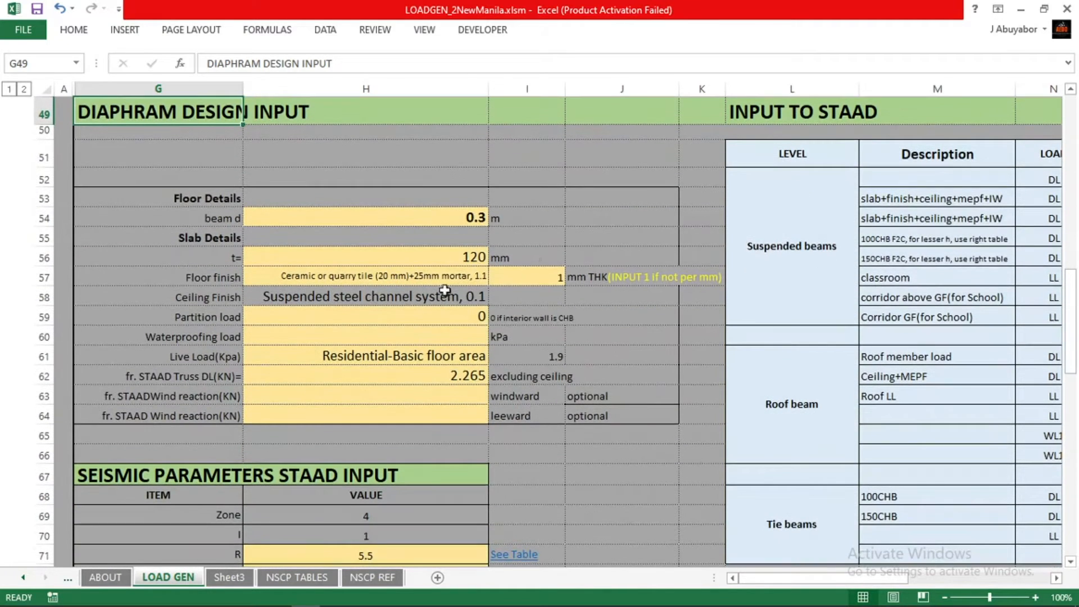
Set the beam depth in the diaphragm floor details to 0.4 m.
{"action": "left_click", "coordinate": [401, 213]}
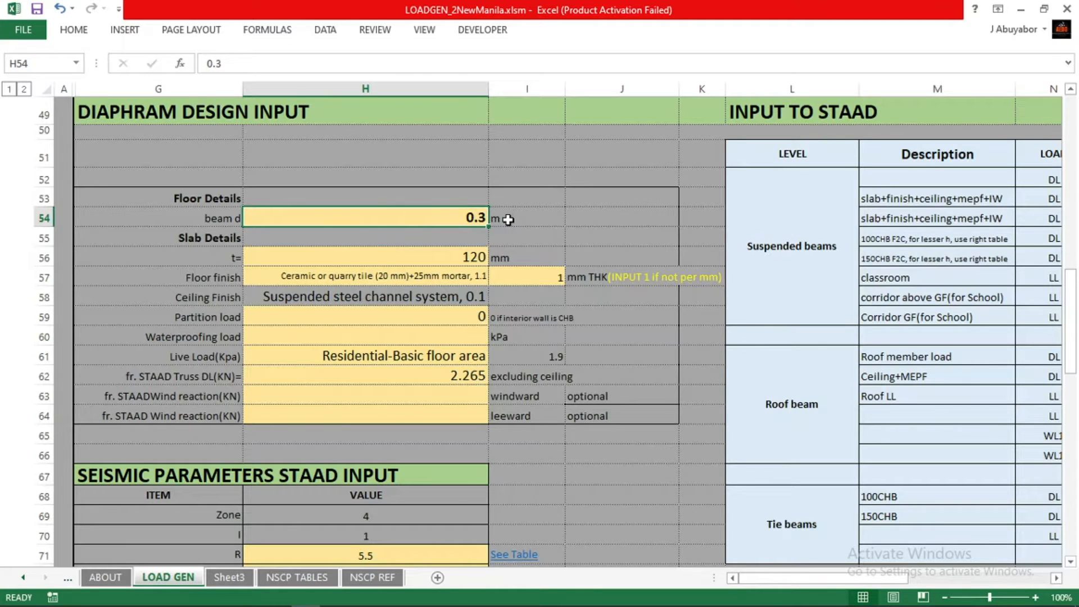
{"action": "type", "text": "0.4"}
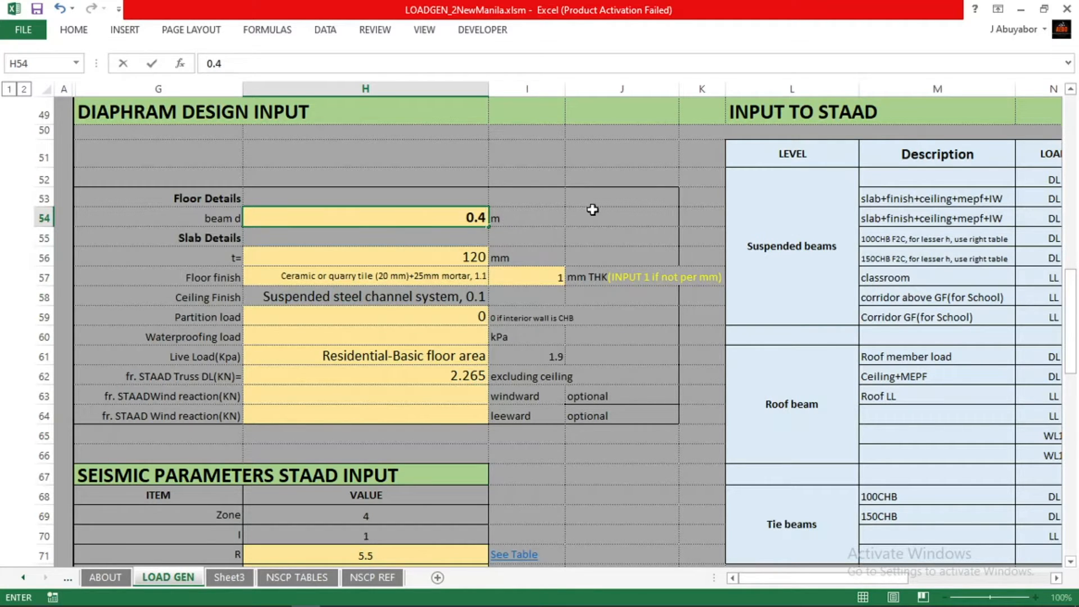
{"action": "left_click", "coordinate": [647, 217]}
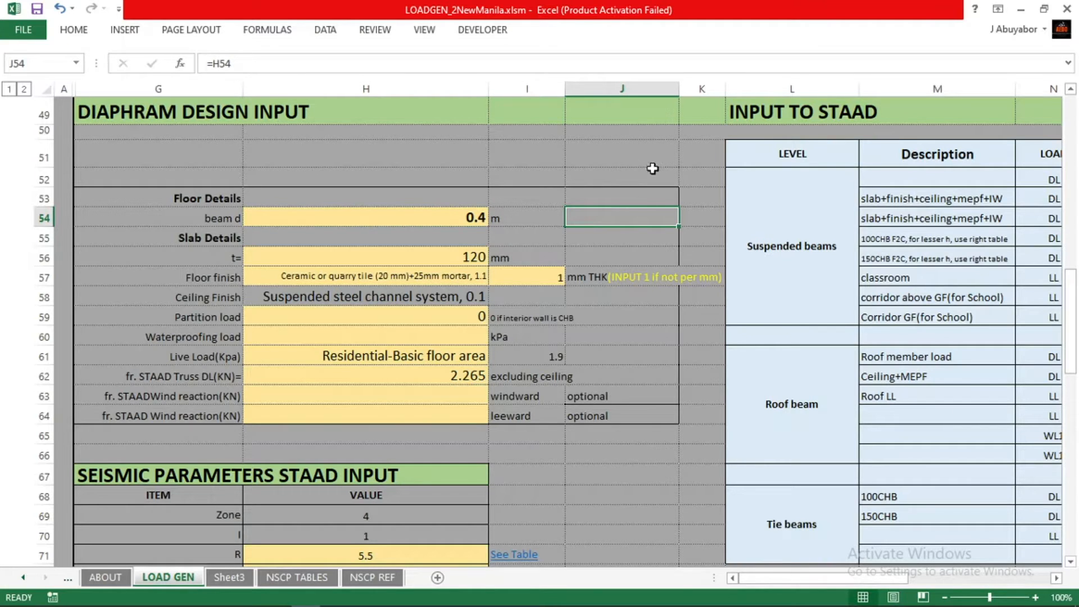
Set the slab thickness in the diaphragm slab details to 150 mm.
{"action": "left_click", "coordinate": [462, 262]}
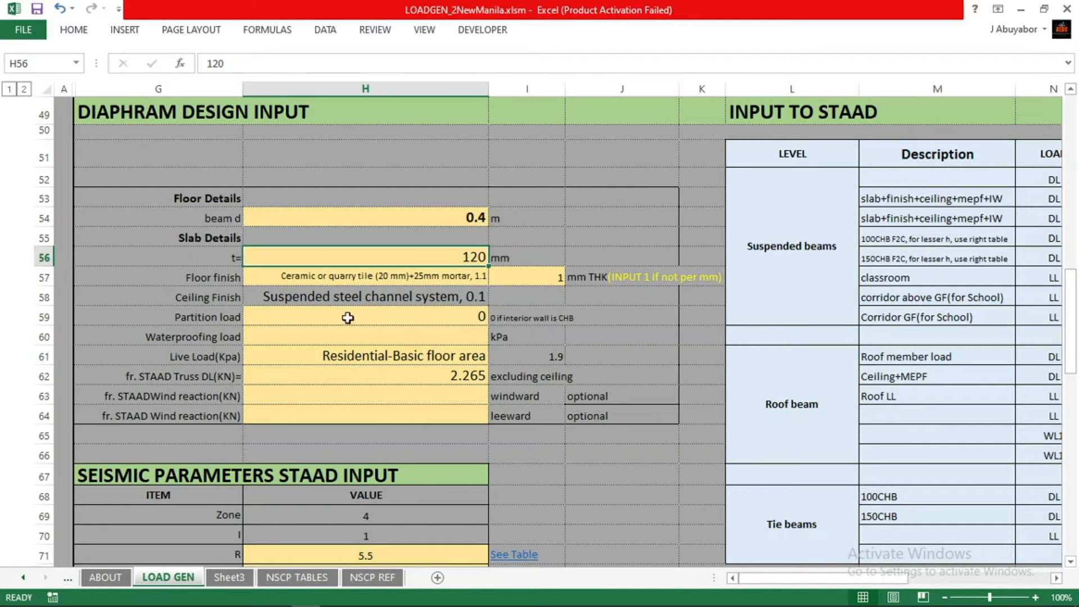
{"action": "type", "text": "15"}
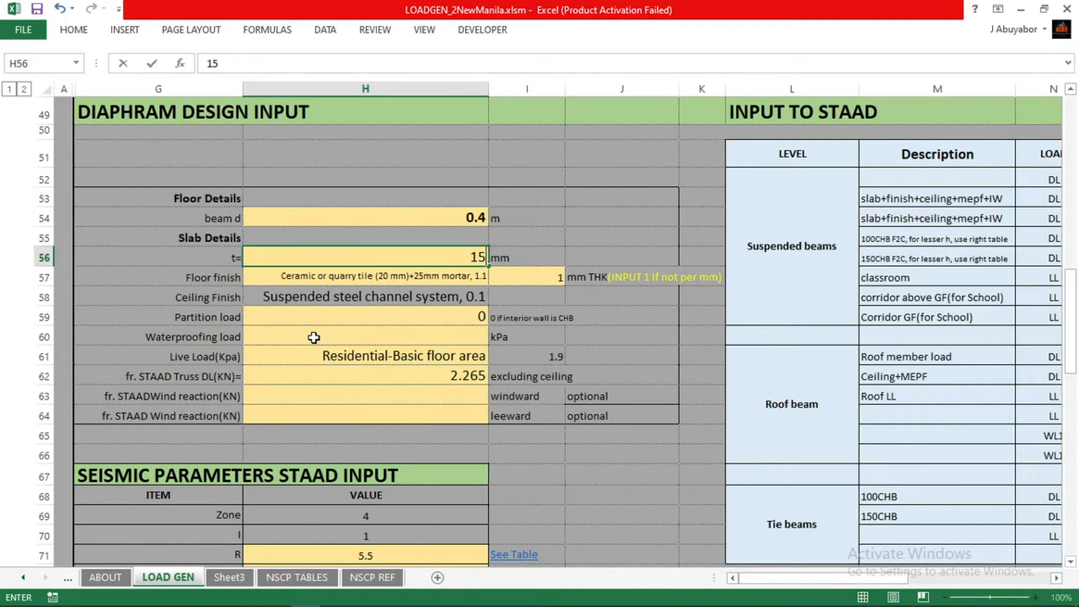
{"action": "type", "text": "0"}
{"action": "key", "text": "Return"}
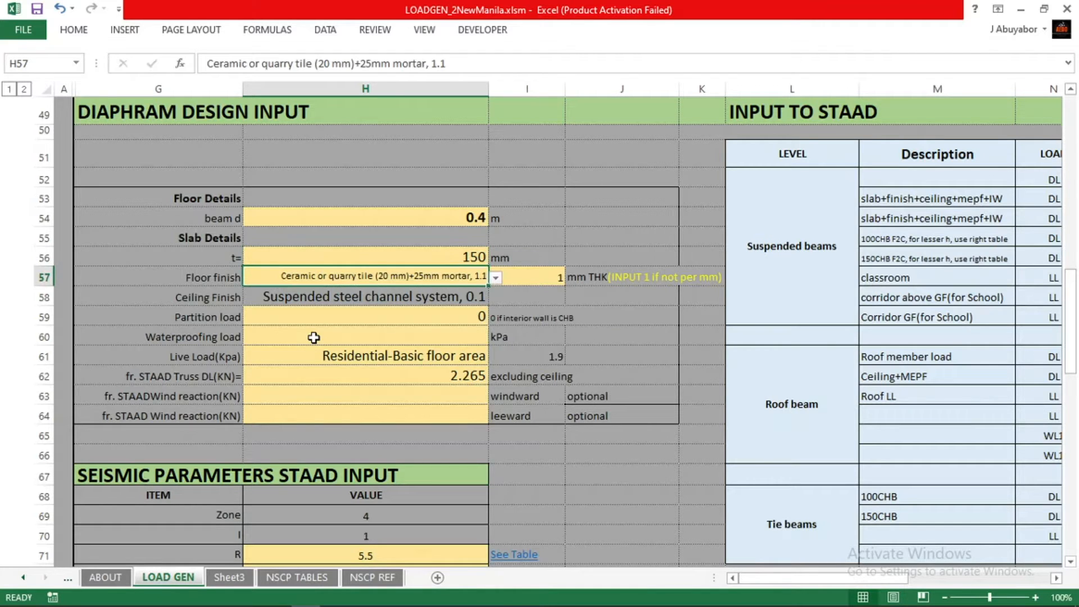
{"action": "left_click", "coordinate": [622, 235]}
Set the slab thickness in the diaphragm slab details to 125 mm.
{"action": "left_click", "coordinate": [461, 257]}
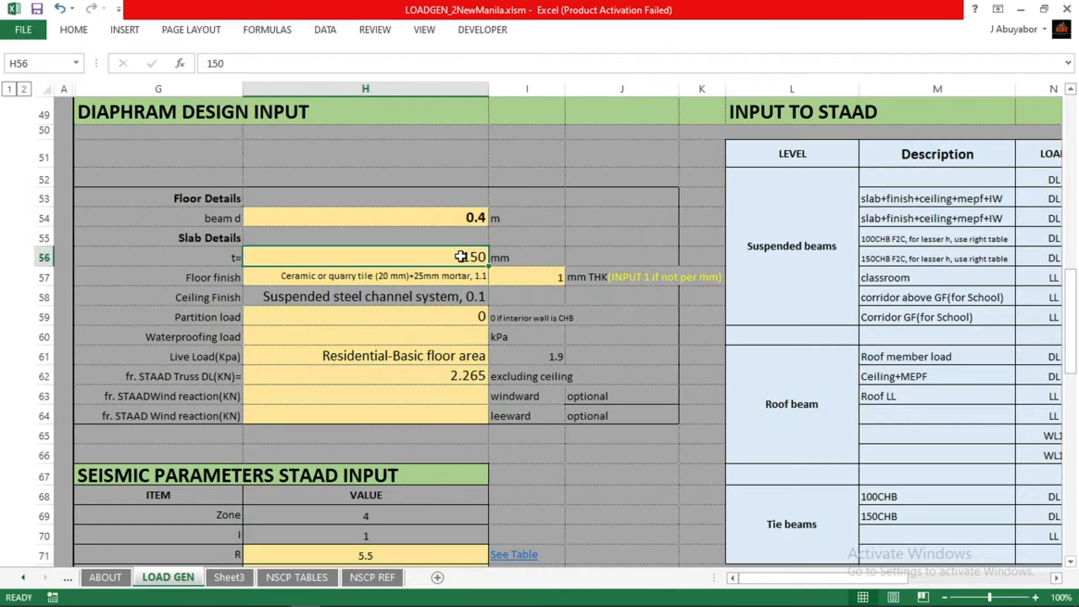
{"action": "type", "text": "125"}
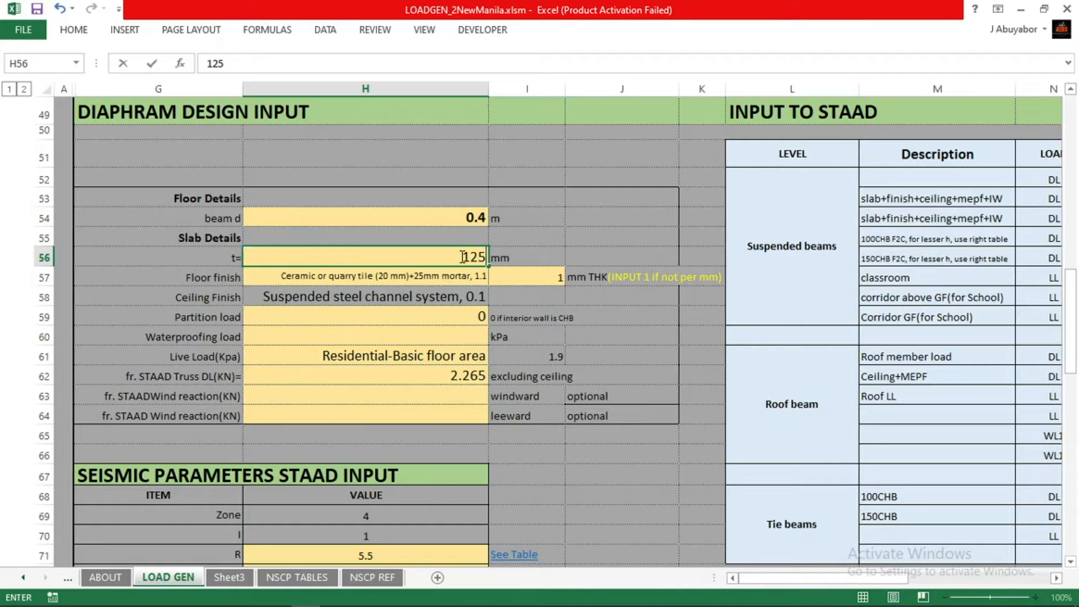
{"action": "left_click", "coordinate": [621, 222]}
Review the available floor finishes and choose "Ceramic or quarry tile (20 mm)+25mm mortar, 1.1".
{"action": "left_click", "coordinate": [432, 277]}
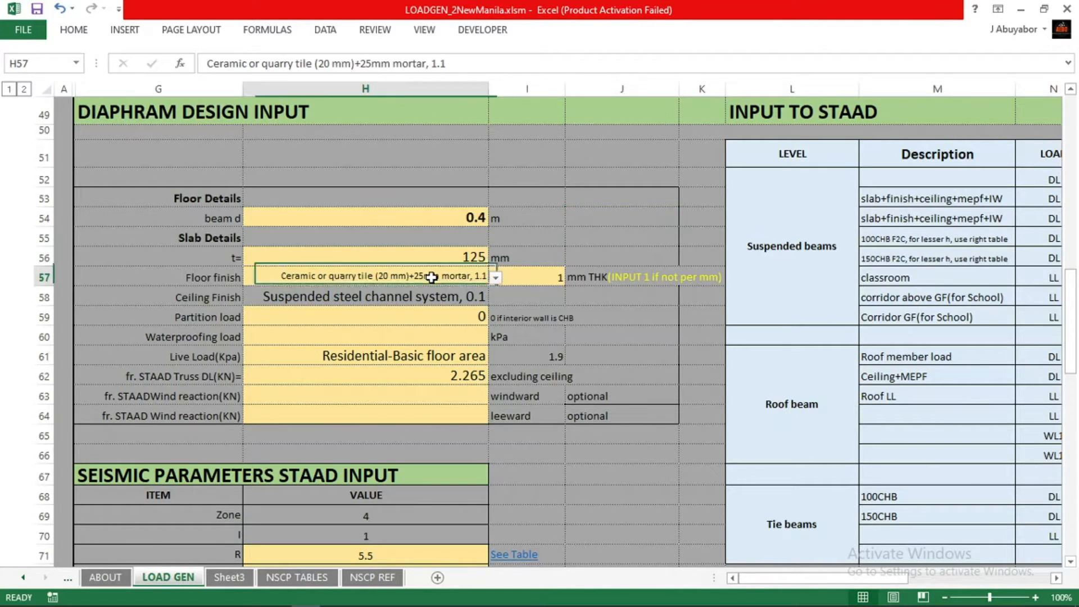
{"action": "left_click", "coordinate": [497, 277]}
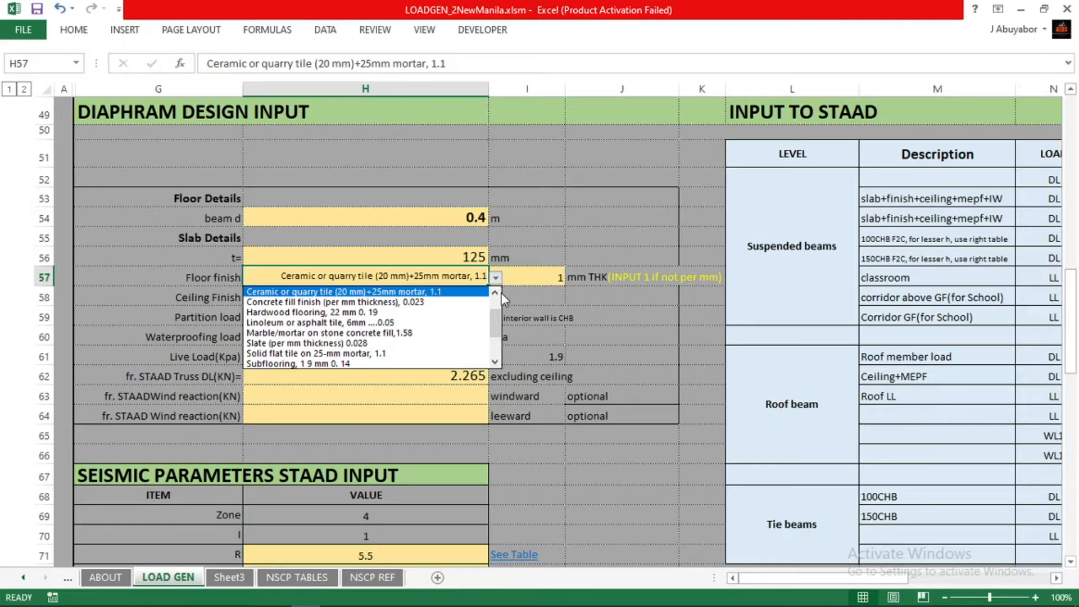
{"action": "left_click", "coordinate": [497, 293]}
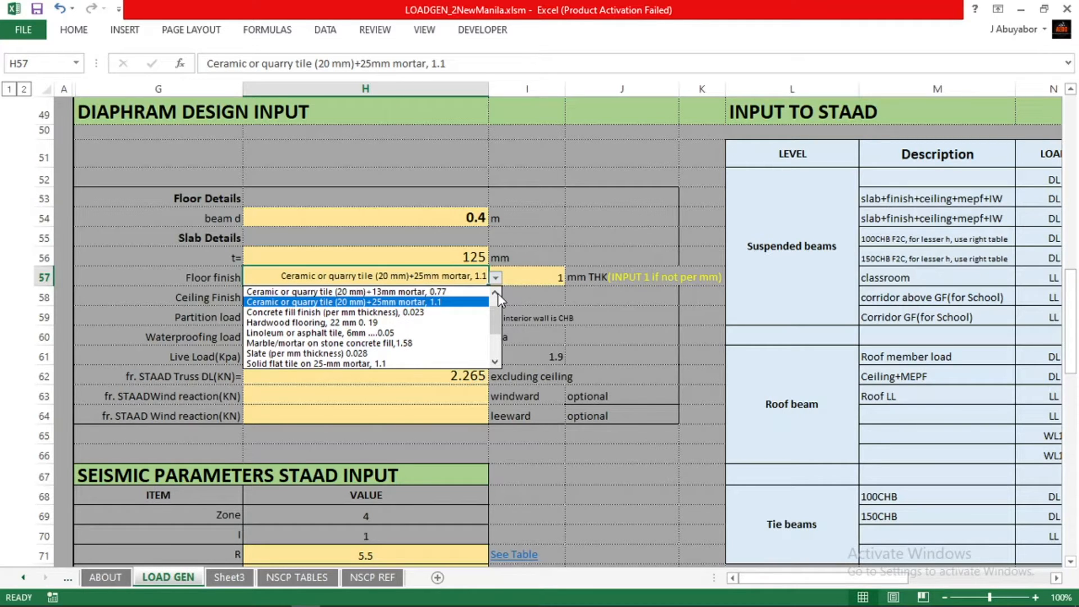
{"action": "left_click", "coordinate": [497, 293]}
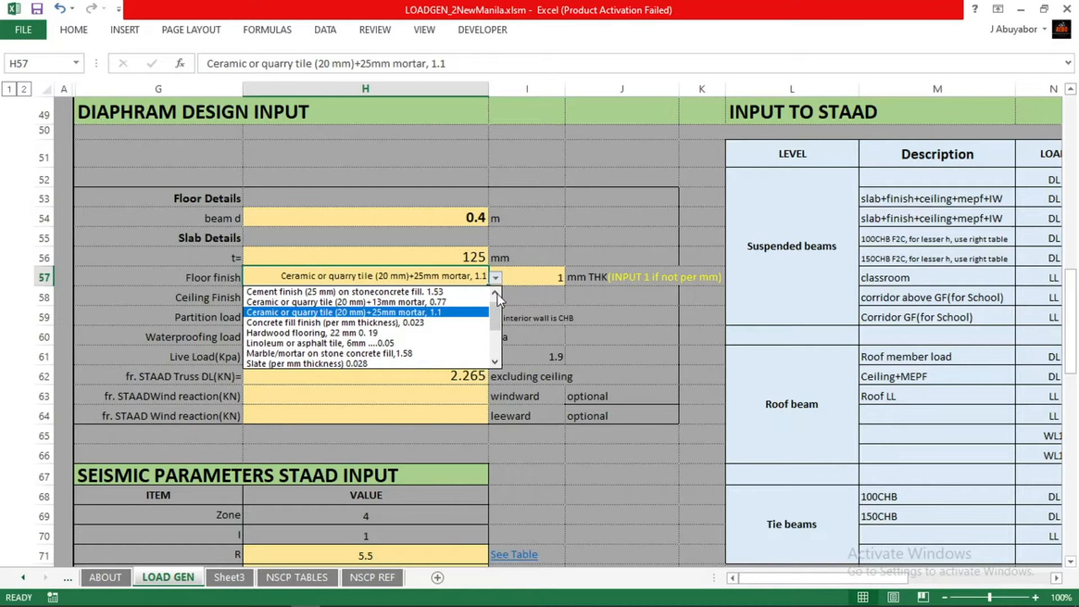
{"action": "left_click", "coordinate": [496, 293]}
{"action": "left_click", "coordinate": [453, 324]}
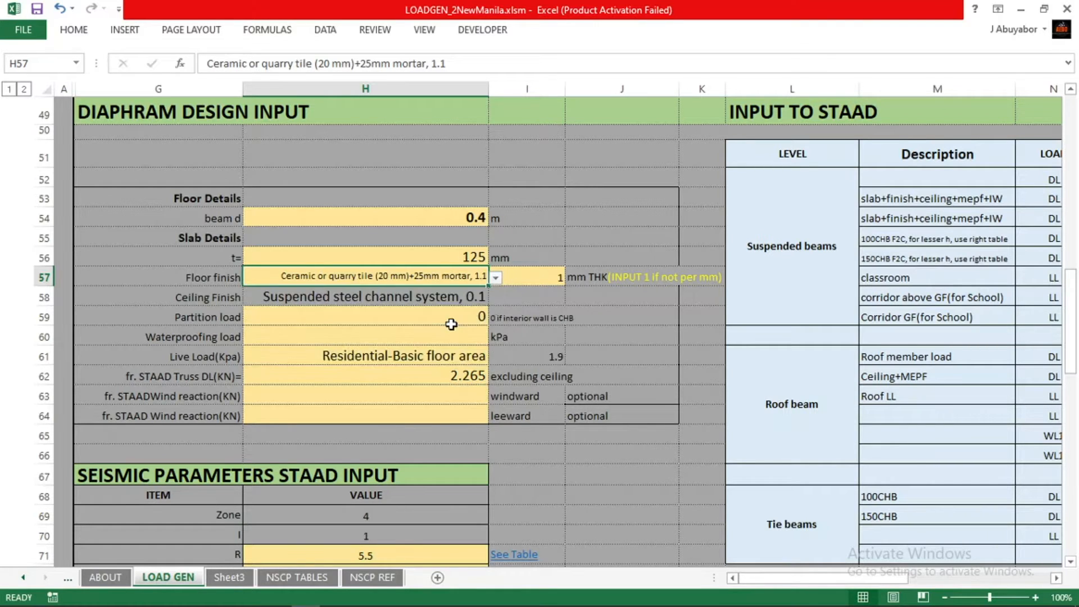
{"action": "left_click", "coordinate": [614, 319]}
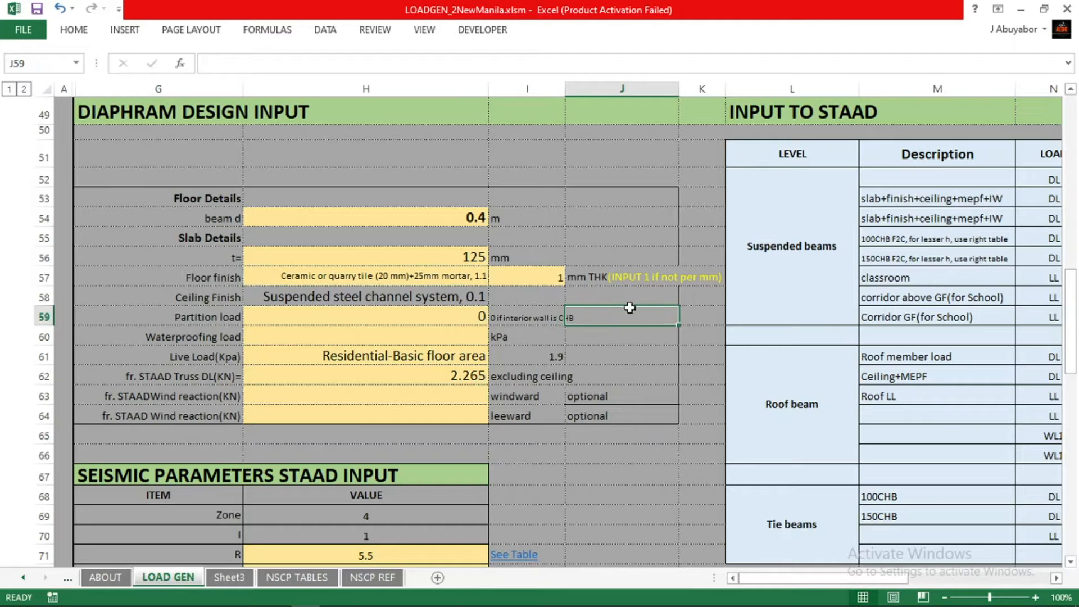
Set the floor finish to "Concrete fill finish (per mm thickness), 0.023" with a thickness of 25 mm.
{"action": "left_click", "coordinate": [536, 280]}
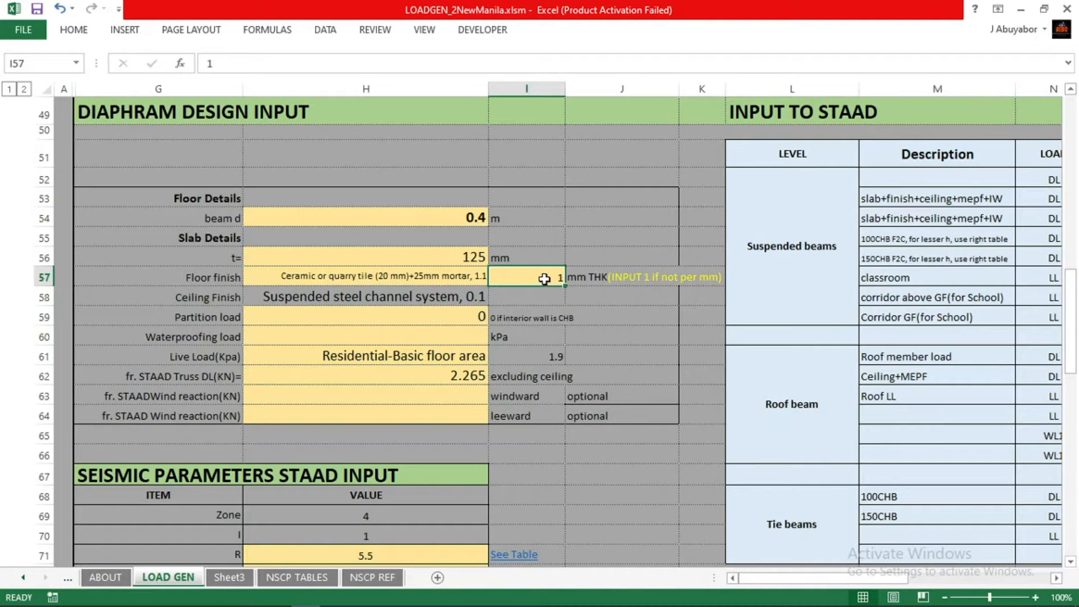
{"action": "left_click", "coordinate": [483, 279]}
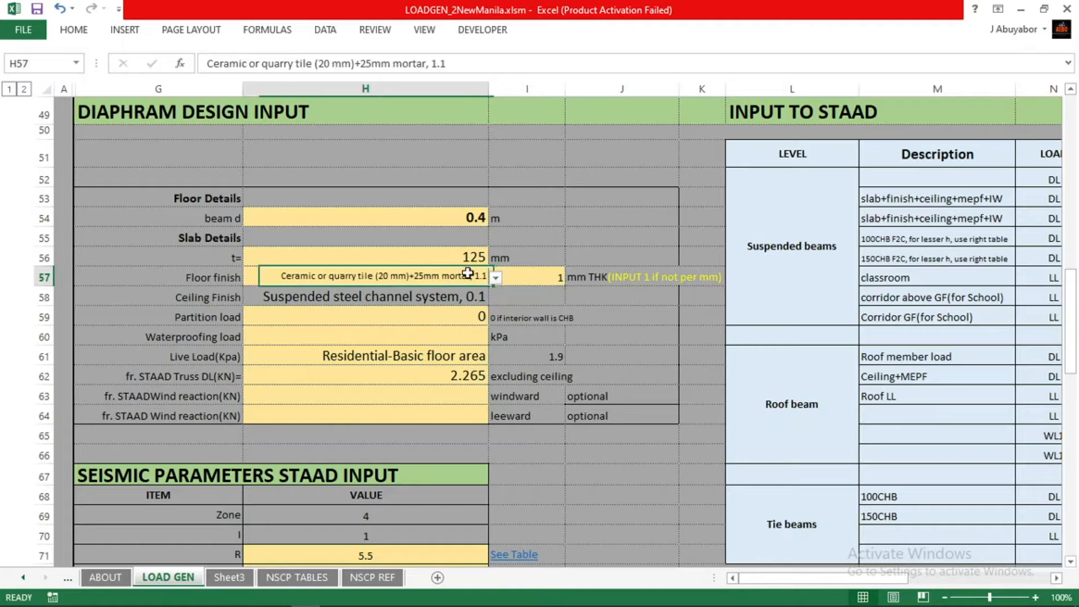
{"action": "left_click", "coordinate": [496, 278]}
{"action": "mouse_move", "coordinate": [498, 325]}
{"action": "left_mouse_down"}
{"action": "mouse_move", "coordinate": [497, 351]}
{"action": "mouse_move", "coordinate": [498, 307]}
{"action": "left_mouse_up"}
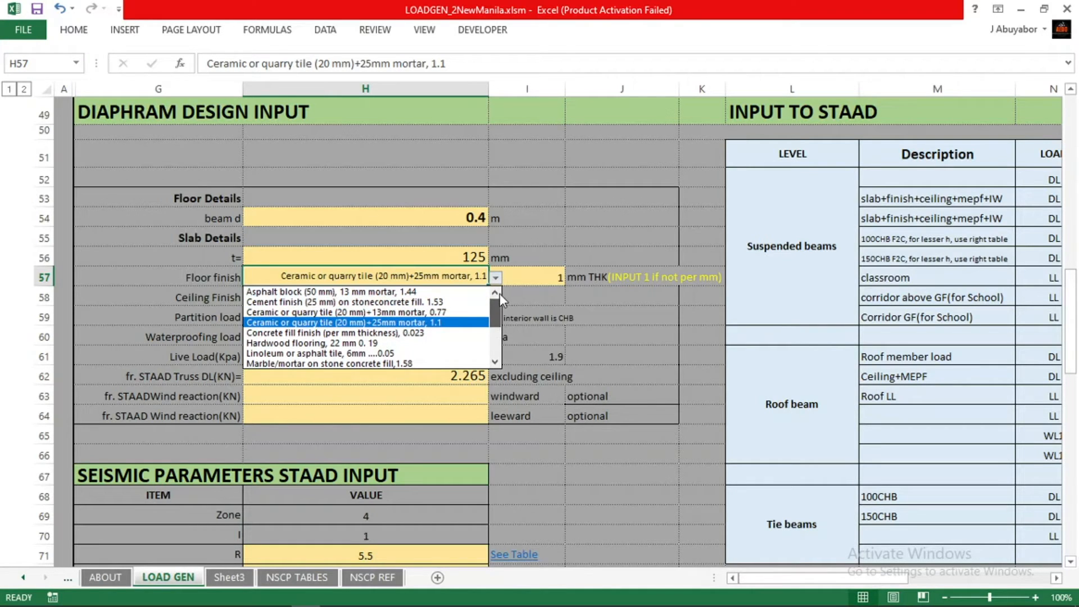
{"action": "left_click_drag", "start_coordinate": [500, 306], "coordinate": [500, 312]}
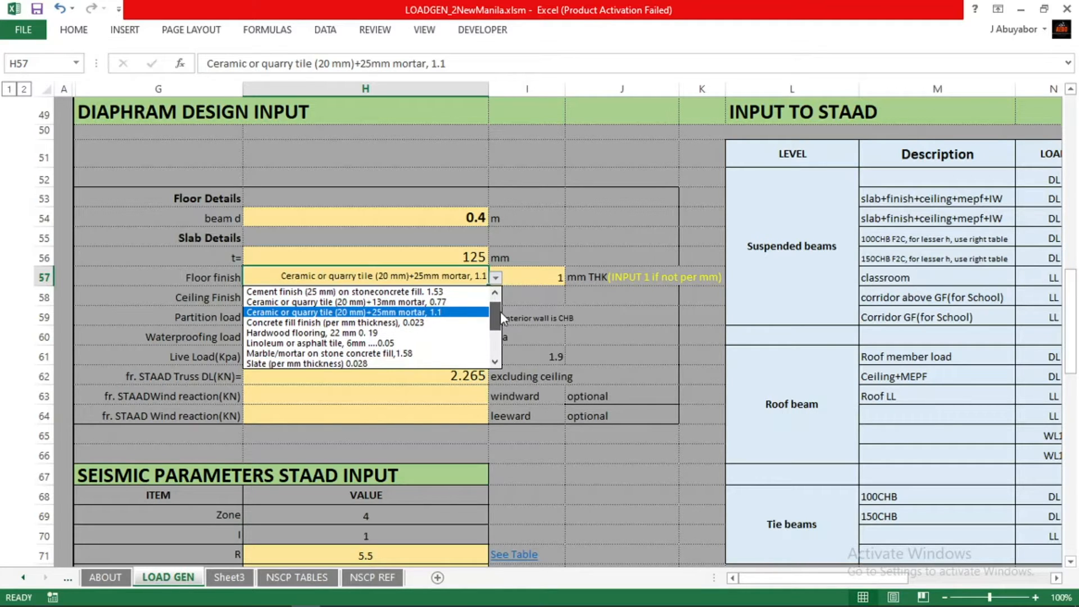
{"action": "left_click", "coordinate": [366, 324]}
{"action": "left_click", "coordinate": [530, 277]}
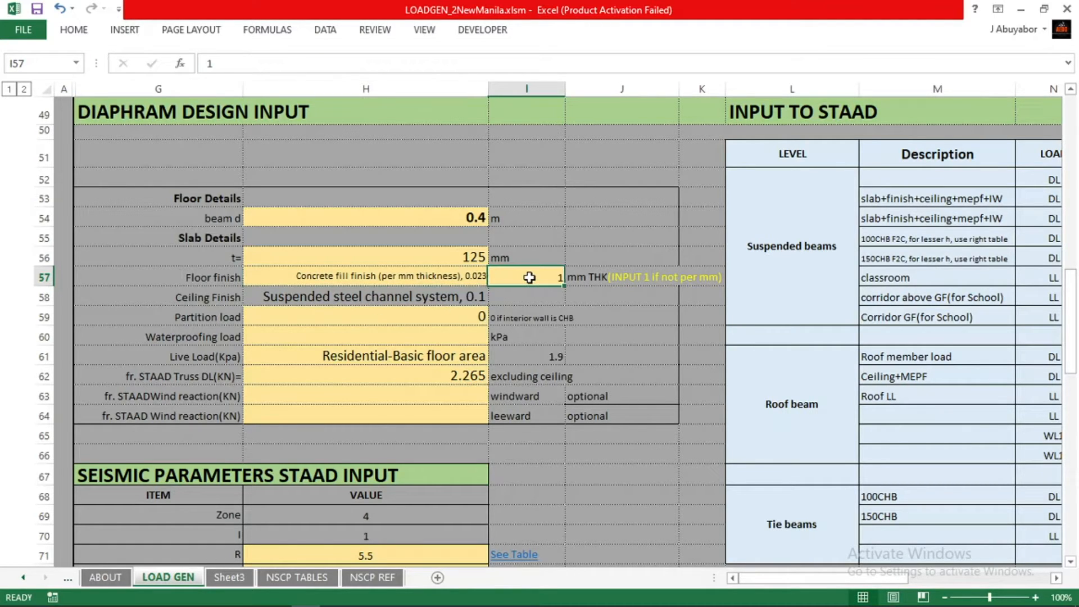
{"action": "type", "text": "25"}
{"action": "left_click", "coordinate": [596, 243]}
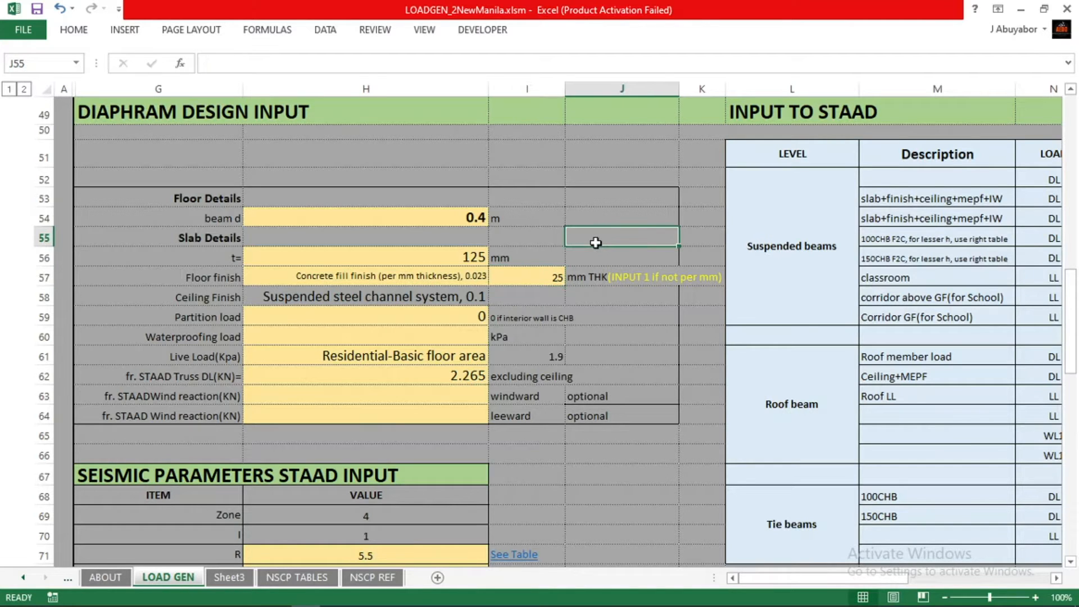
Set the floor finish back to "Ceramic or quarry tile (20 mm)+25mm mortar, 1.1".
{"action": "left_click", "coordinate": [442, 273]}
{"action": "left_click", "coordinate": [496, 279]}
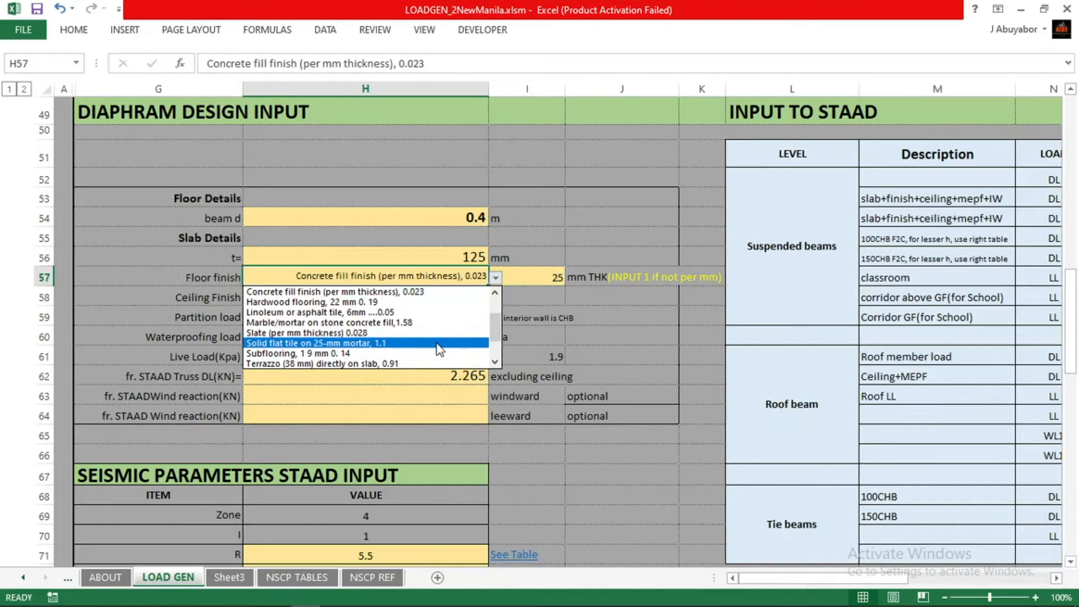
{"action": "scroll", "coordinate": [495, 293], "scroll_direction": "up", "scroll_amount": 2}
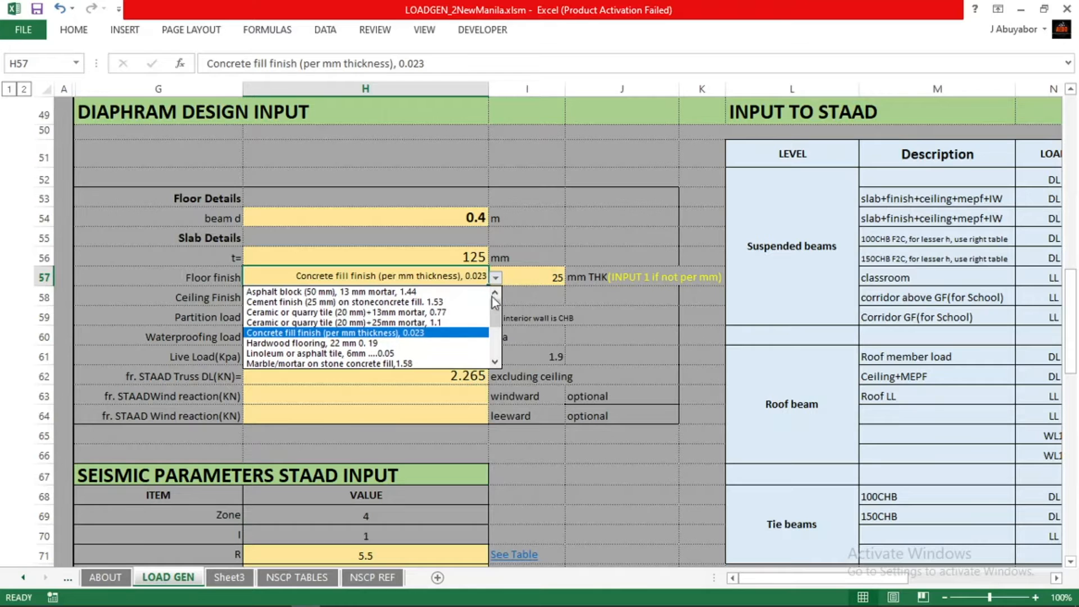
{"action": "left_click", "coordinate": [446, 326]}
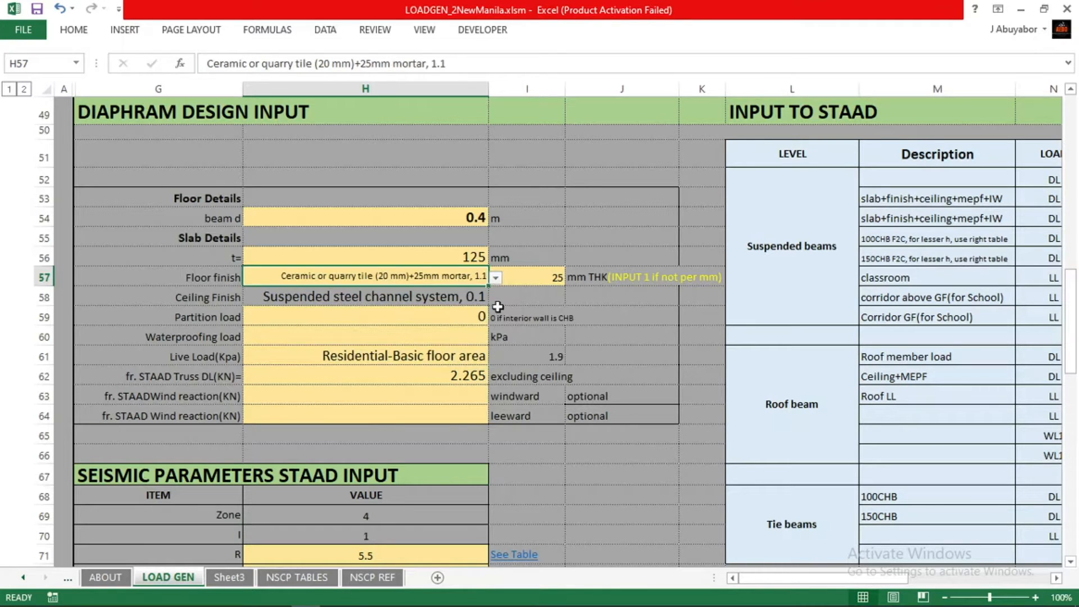
Set the floor finish thickness factor to 1, since the chosen finish is not rated per millimetre.
{"action": "left_click", "coordinate": [550, 300]}
{"action": "left_click", "coordinate": [550, 281]}
{"action": "type", "text": "1"}
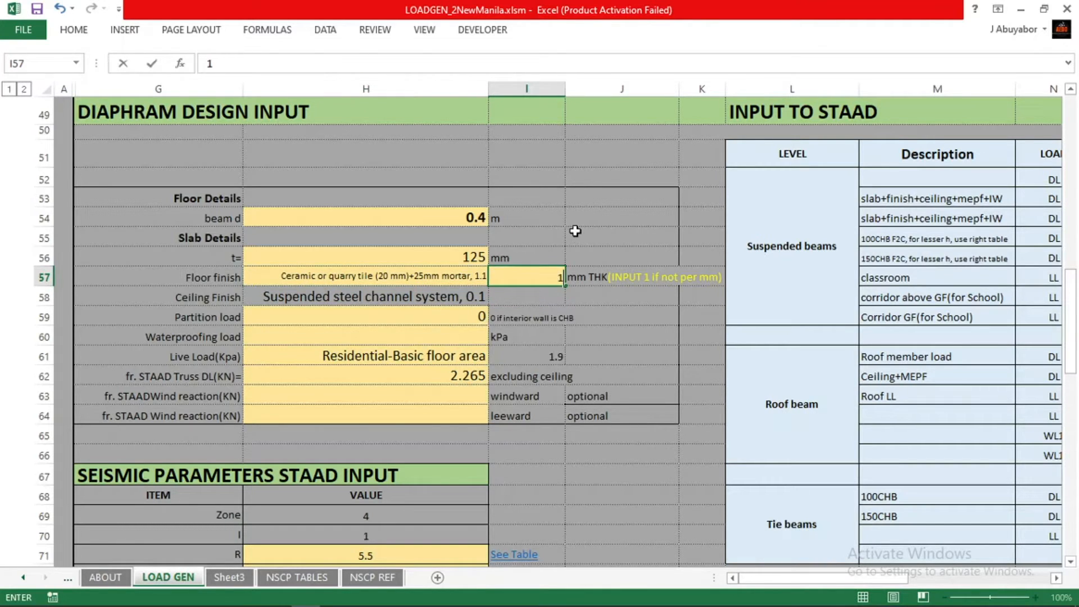
{"action": "left_click", "coordinate": [575, 231]}
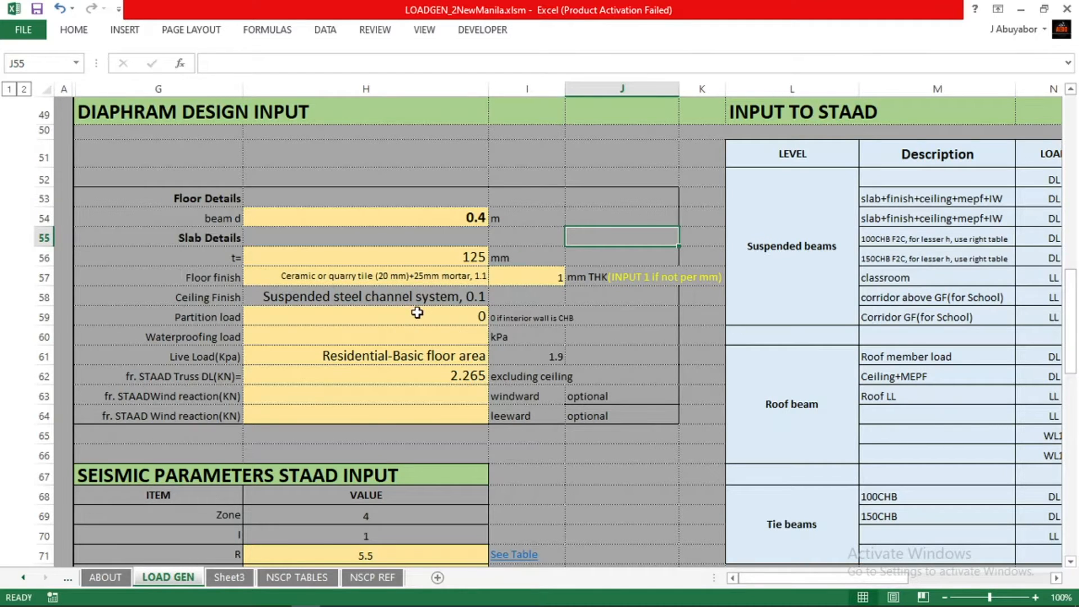
Review the ceiling finish, partition load and waterproofing load inputs in the slab details.
{"action": "left_click", "coordinate": [423, 295]}
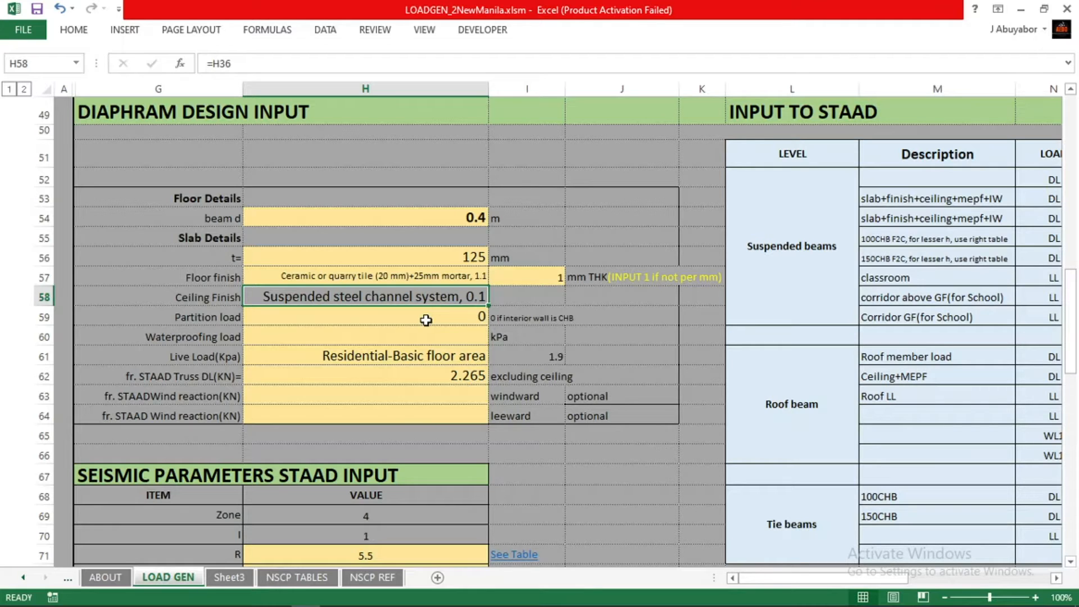
{"action": "left_click", "coordinate": [426, 320]}
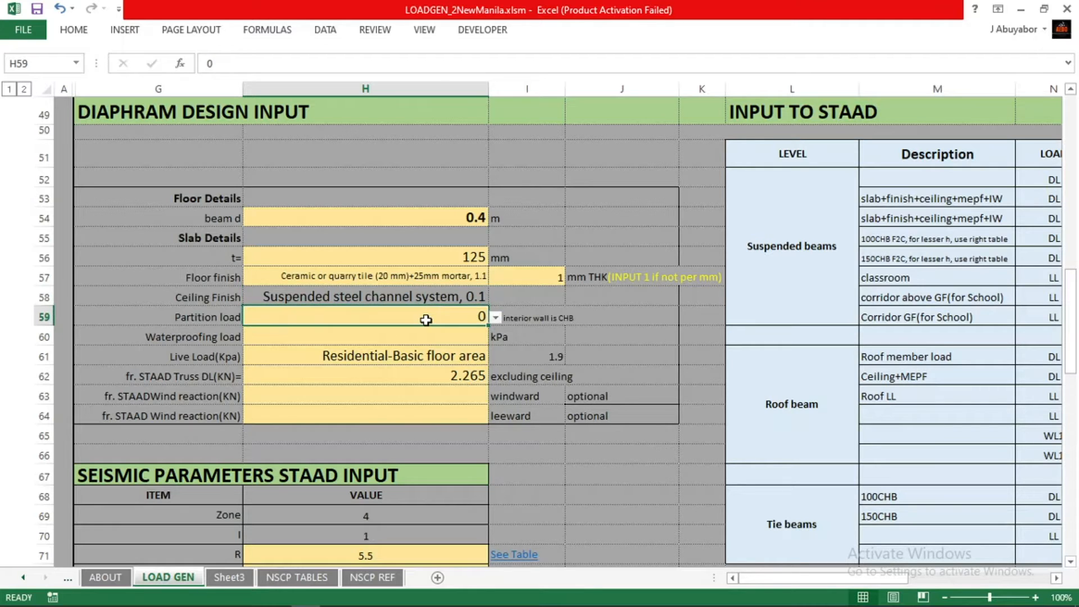
{"action": "left_click", "coordinate": [631, 319]}
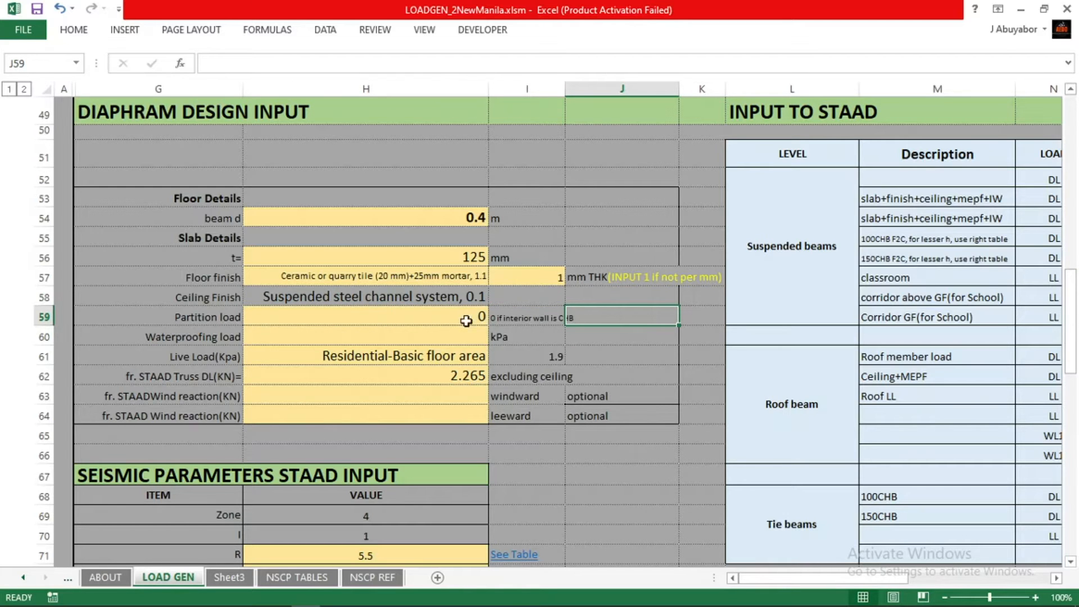
{"action": "left_click", "coordinate": [453, 337]}
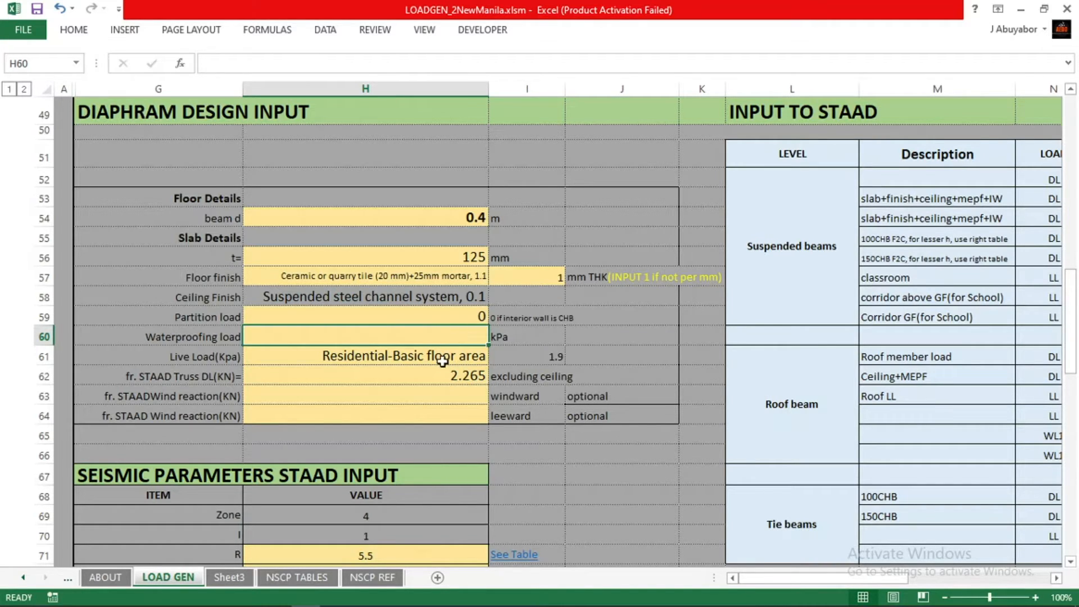
Review the live load occupancies, choose "Residential-Basic floor area" and check the live load value looked up for it.
{"action": "left_click", "coordinate": [441, 359]}
{"action": "left_click", "coordinate": [495, 356]}
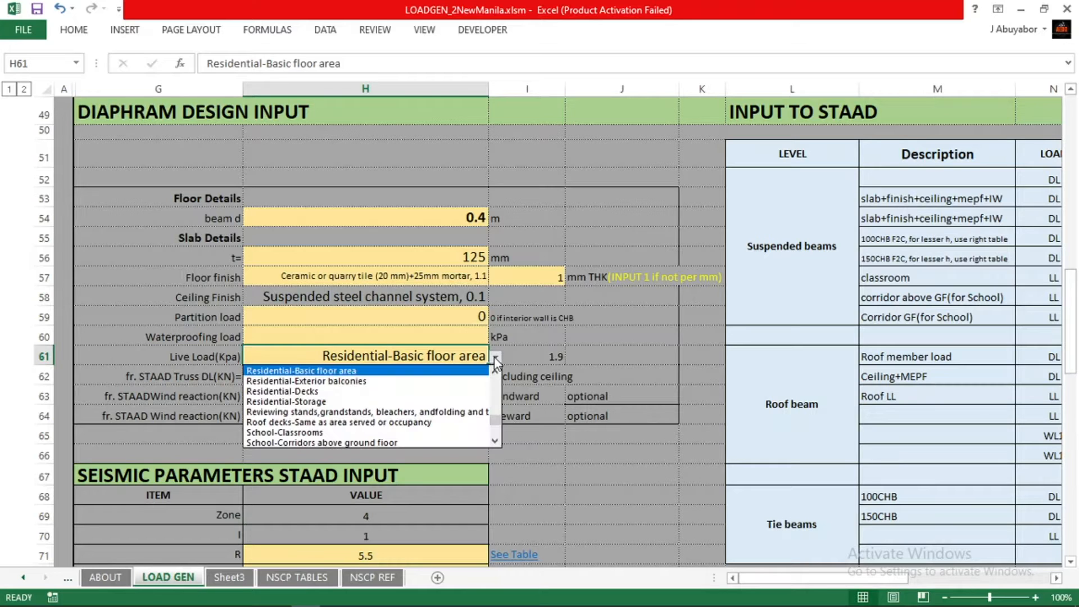
{"action": "left_click", "coordinate": [496, 358]}
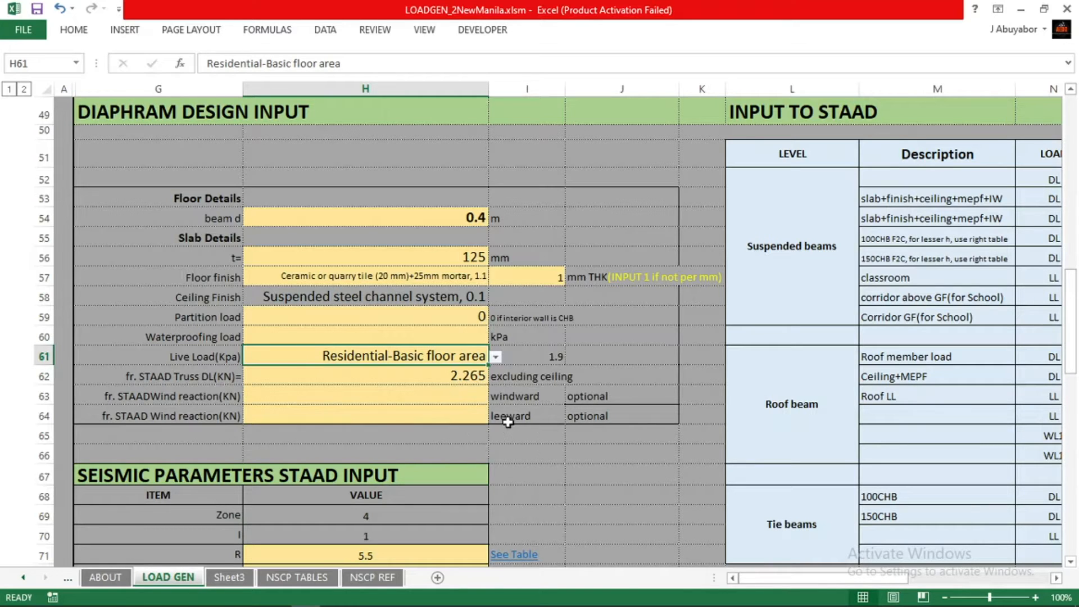
{"action": "left_click", "coordinate": [495, 357]}
{"action": "mouse_move", "coordinate": [498, 426]}
{"action": "left_mouse_down"}
{"action": "mouse_move", "coordinate": [498, 382]}
{"action": "mouse_move", "coordinate": [497, 439]}
{"action": "mouse_move", "coordinate": [495, 403]}
{"action": "mouse_move", "coordinate": [495, 416]}
{"action": "left_mouse_up"}
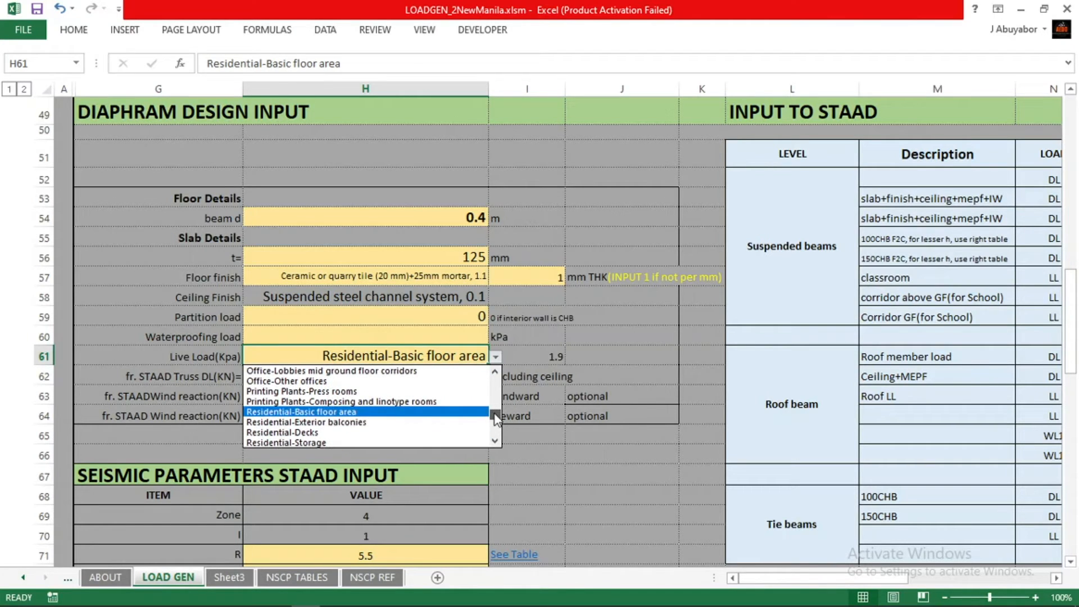
{"action": "left_click", "coordinate": [325, 414]}
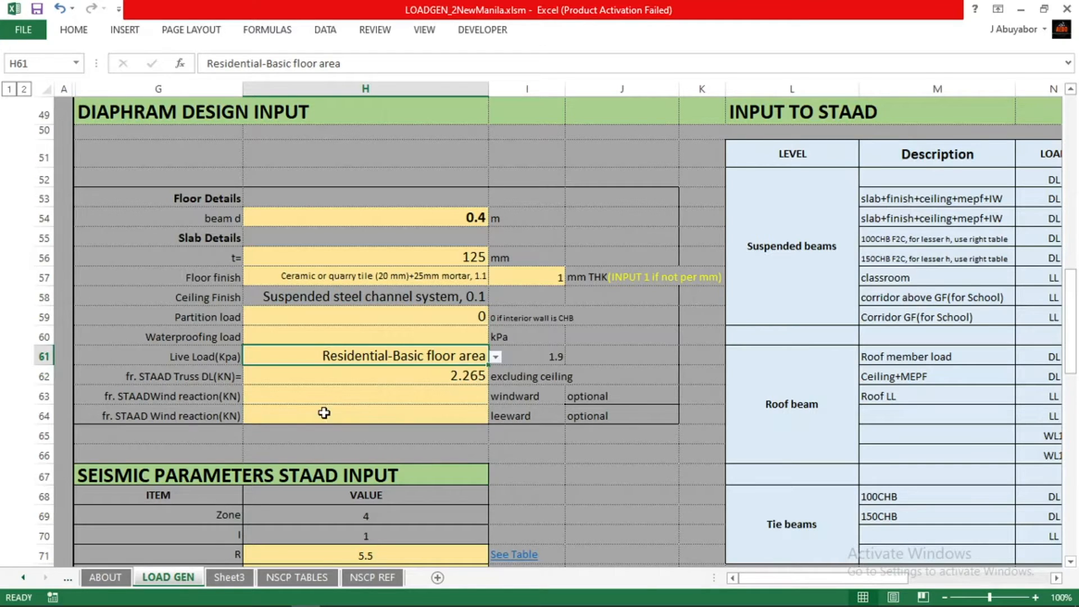
{"action": "left_click", "coordinate": [551, 433]}
{"action": "left_click", "coordinate": [540, 355]}
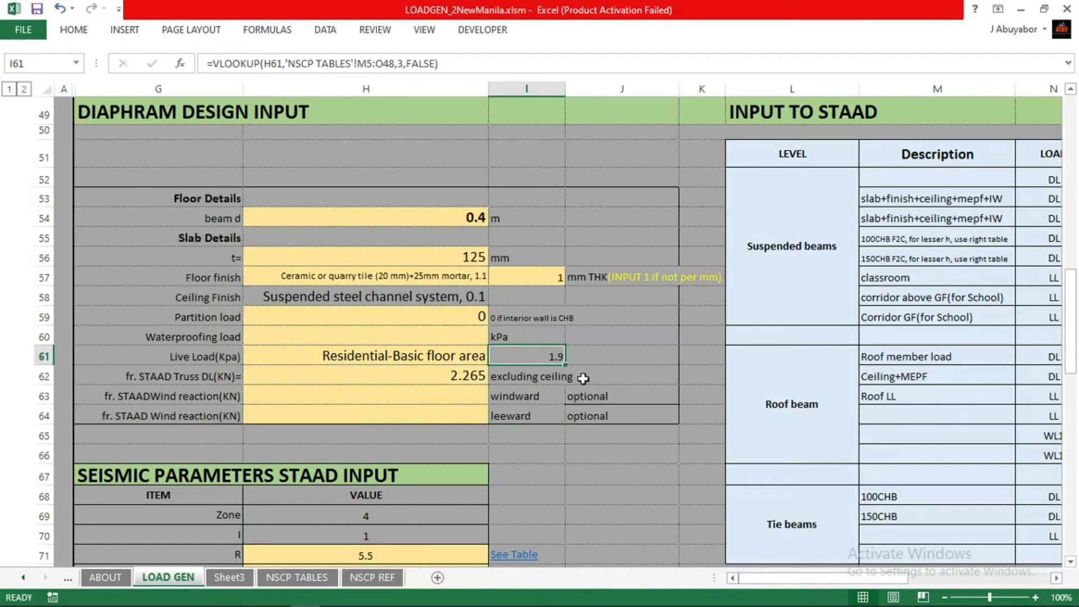
{"action": "left_click", "coordinate": [586, 471]}
{"action": "left_click", "coordinate": [481, 358]}
{"action": "left_click", "coordinate": [624, 327]}
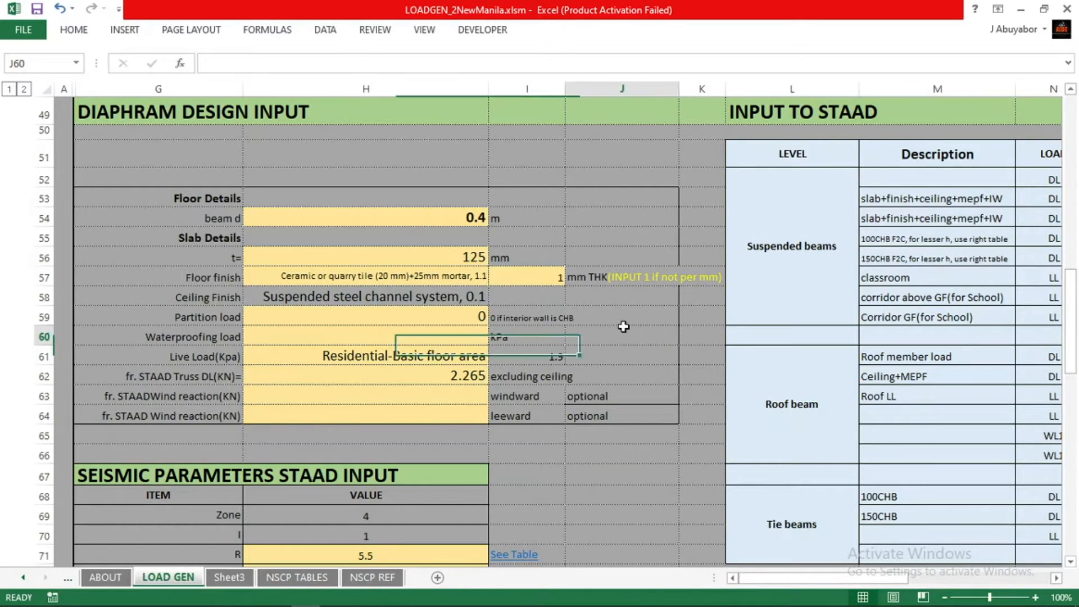
Switch to the TRUSS.std model in STAAD.Pro and check the total weight in the steel take-off of its analysis output.
{"action": "left_click", "coordinate": [430, 376]}
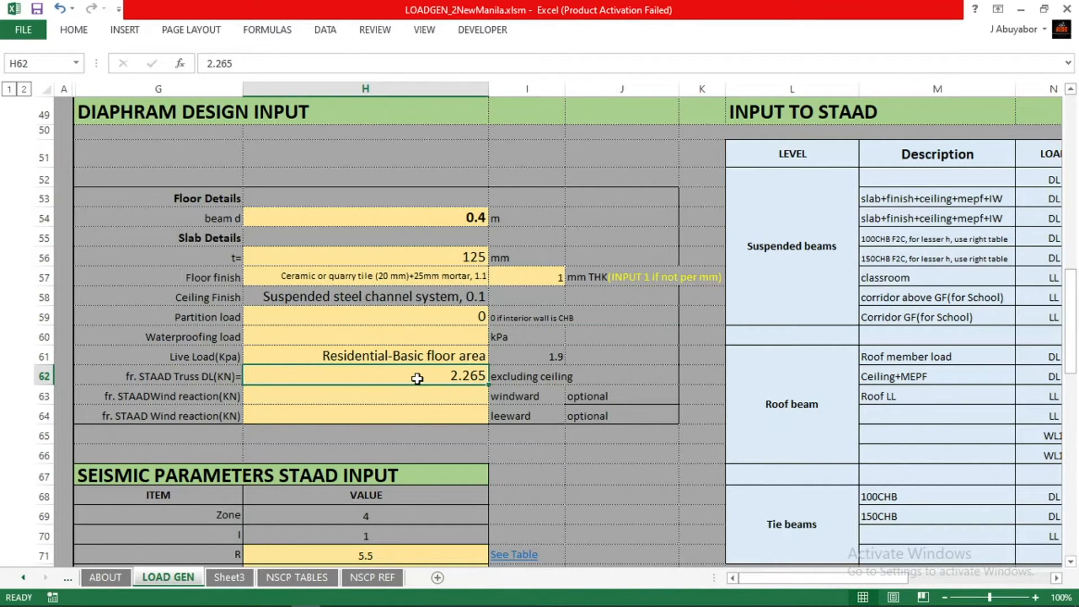
{"action": "left_click", "coordinate": [424, 376]}
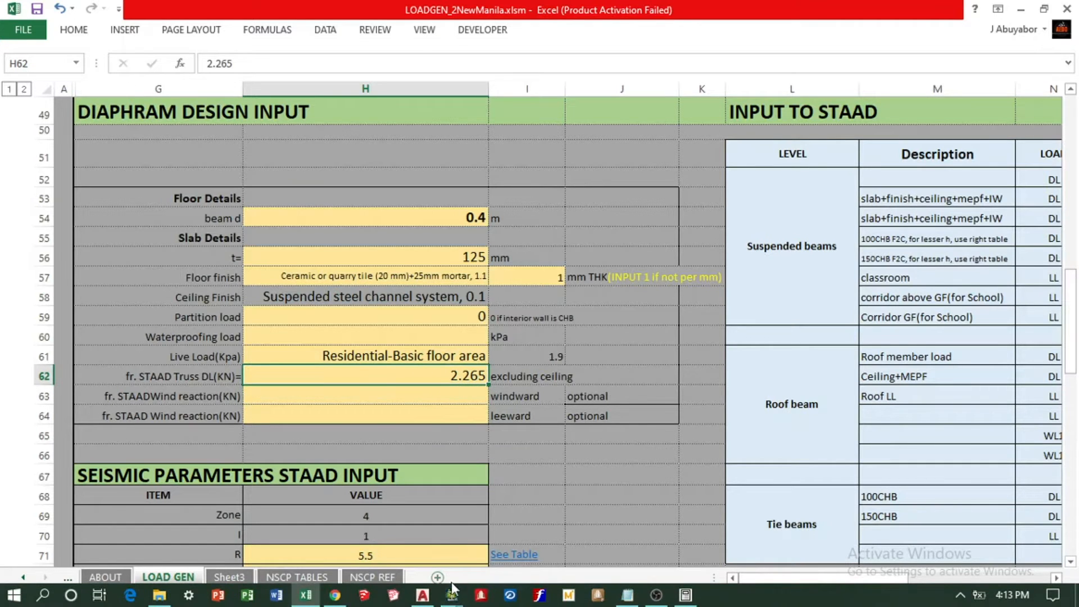
{"action": "left_click", "coordinate": [453, 597]}
{"action": "left_click", "coordinate": [490, 544]}
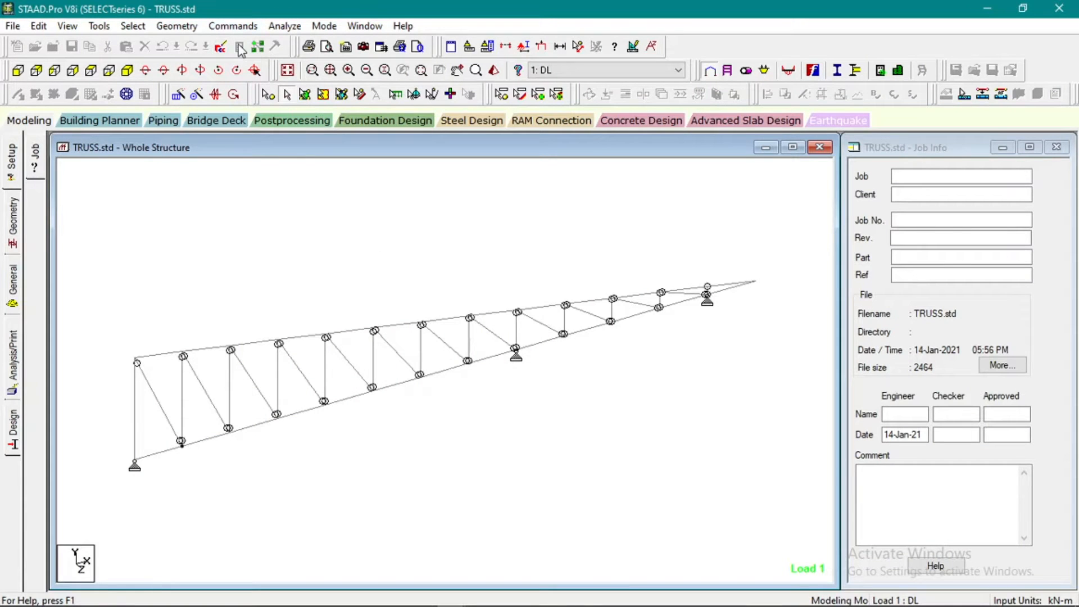
{"action": "left_click", "coordinate": [668, 595]}
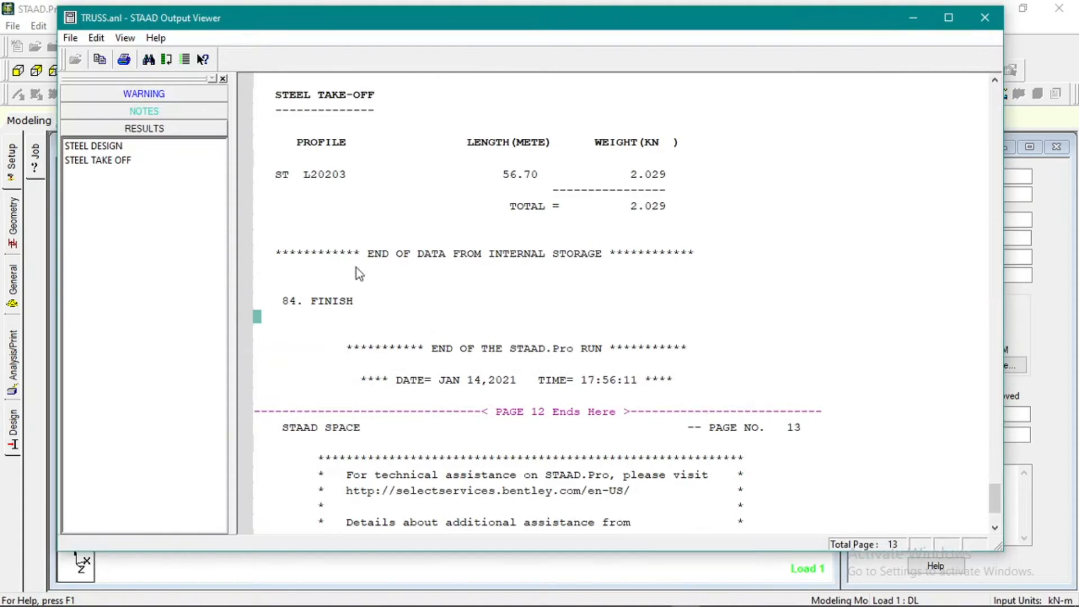
{"action": "left_click", "coordinate": [124, 161]}
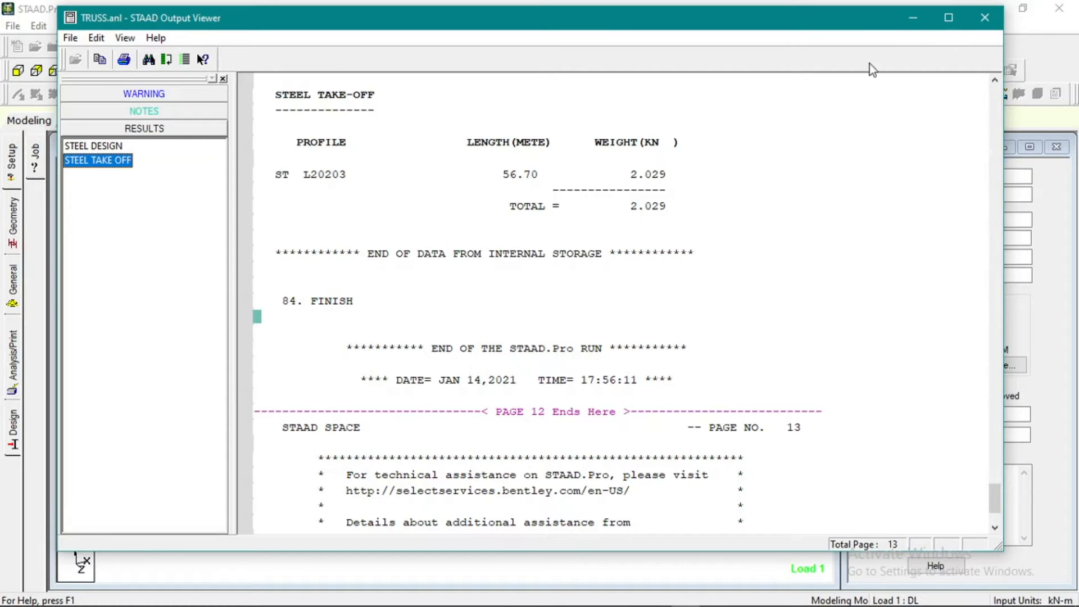
{"action": "left_click", "coordinate": [987, 17]}
Switch back to the Excel load-generation workbook and set the STAAD truss dead load to 2.03 kN, leaving the optional wind reactions blank.
{"action": "mouse_move", "coordinate": [308, 604]}
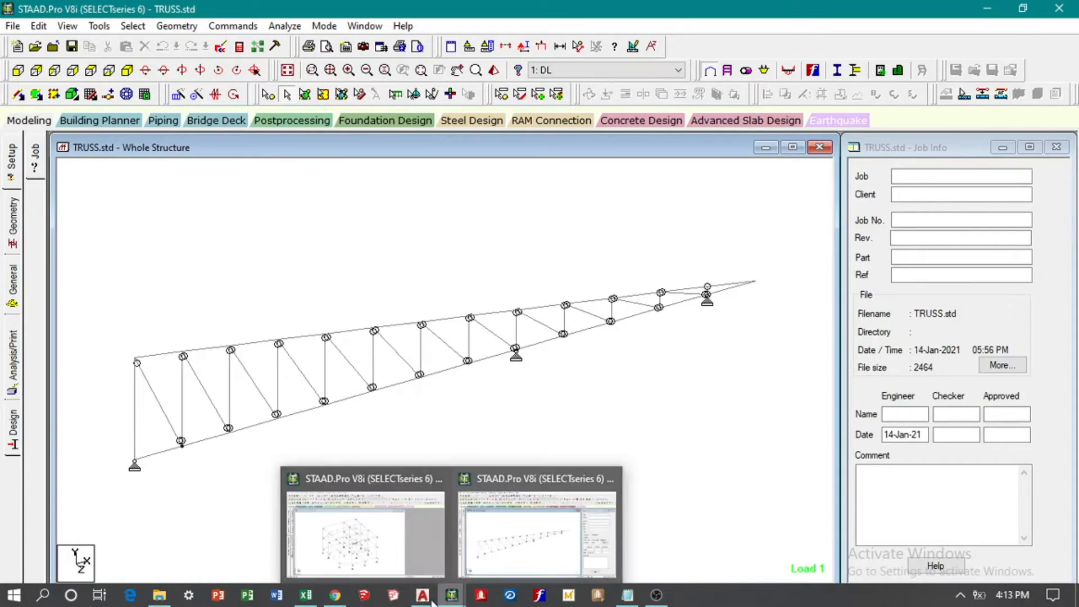
{"action": "left_click", "coordinate": [304, 599]}
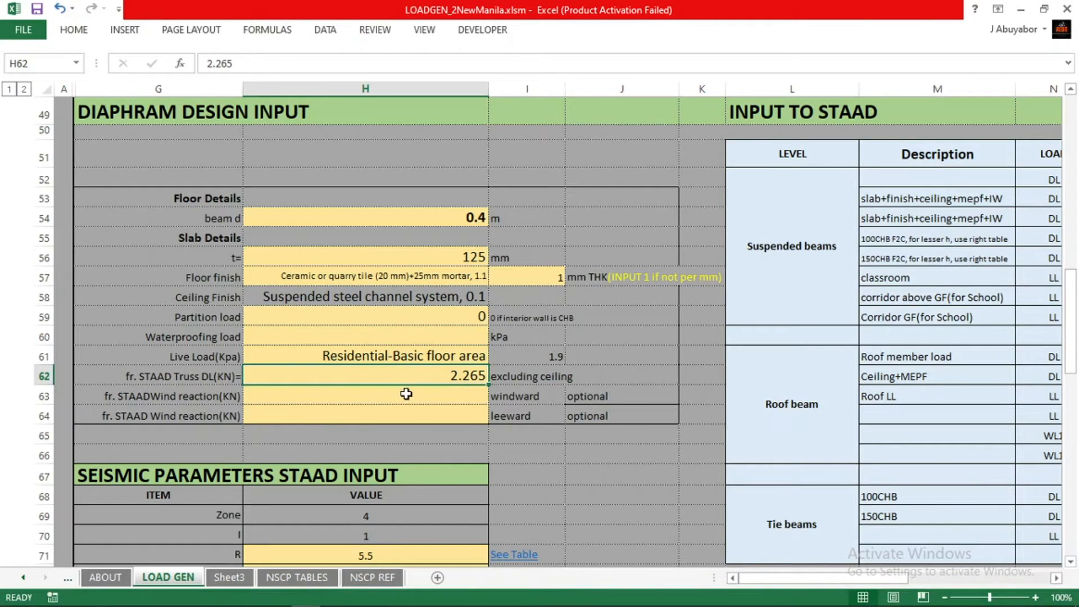
{"action": "type", "text": "2.03"}
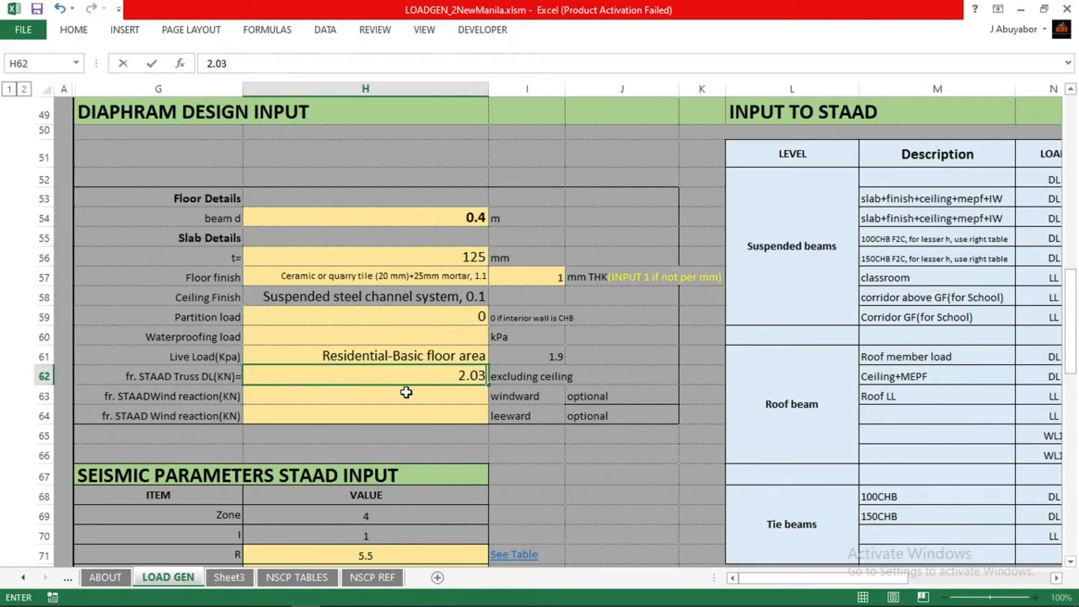
{"action": "left_click", "coordinate": [550, 462]}
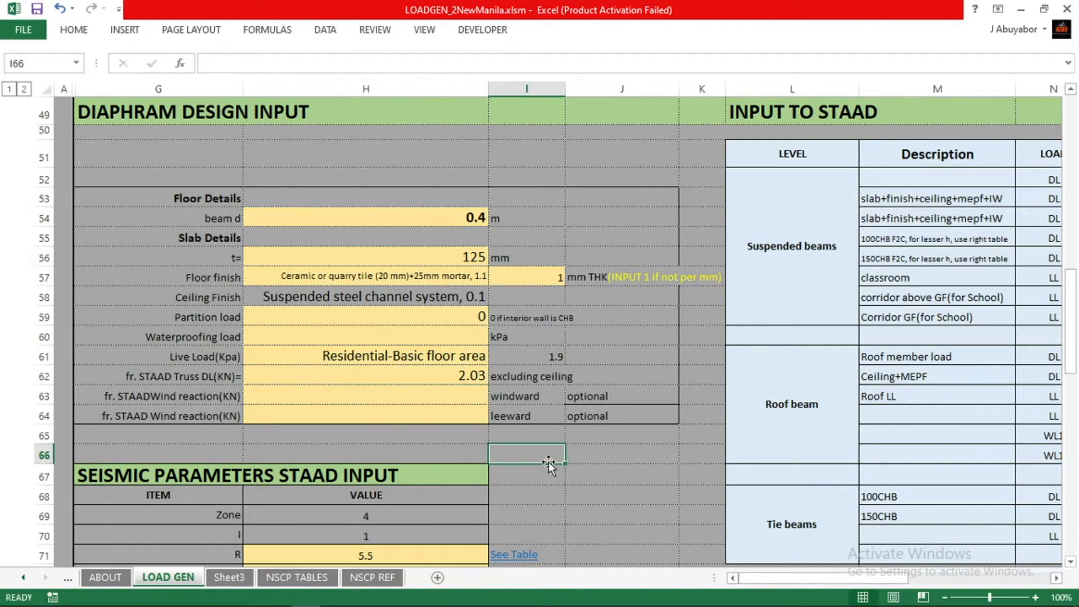
{"action": "left_click", "coordinate": [468, 440]}
{"action": "left_click", "coordinate": [447, 391]}
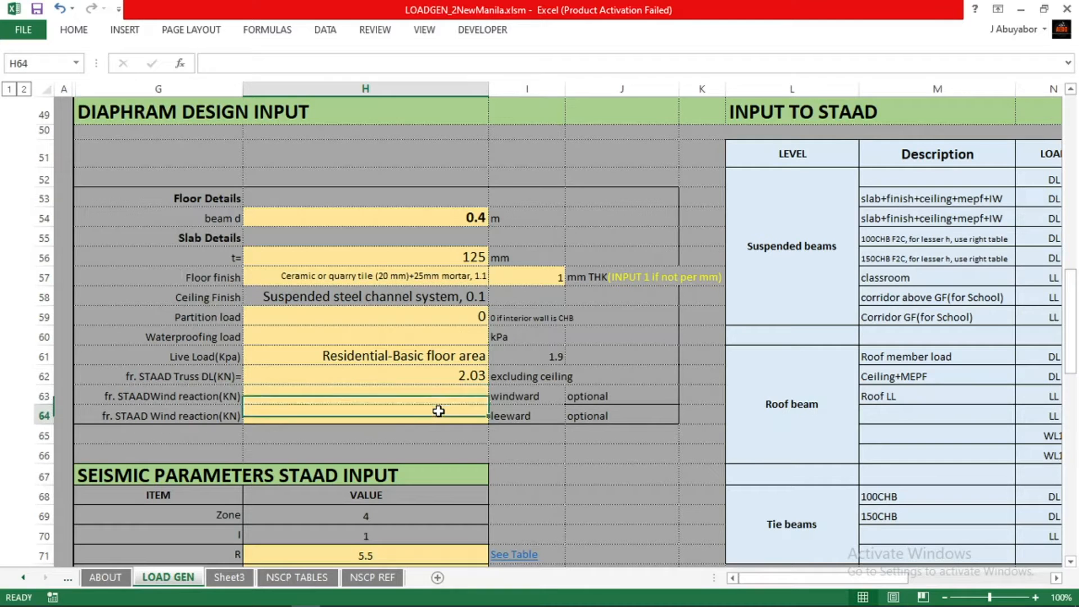
{"action": "left_click", "coordinate": [553, 470]}
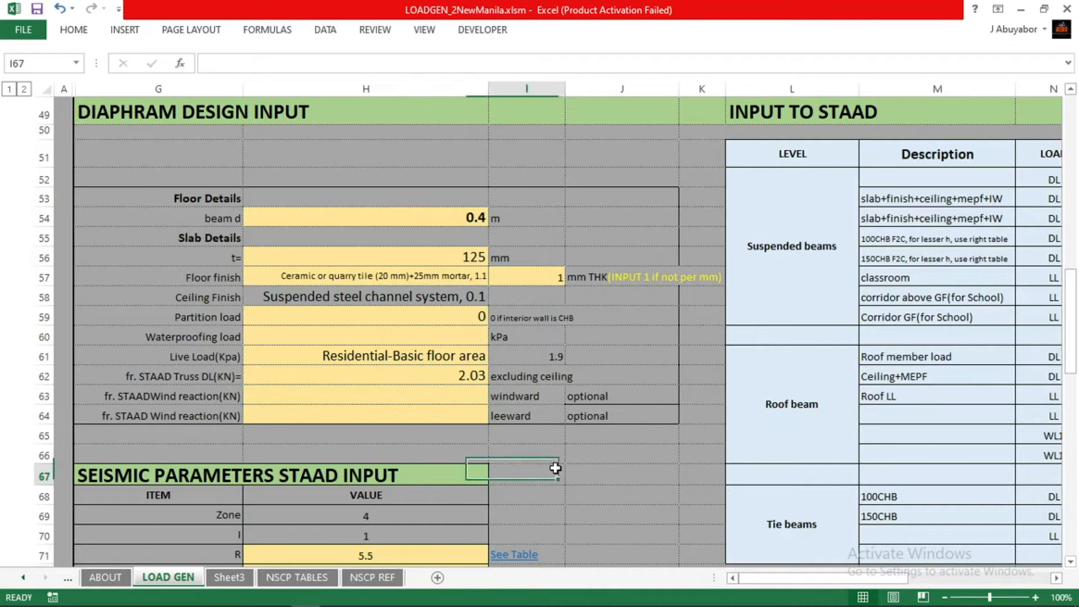
Examine the generated loads in the INPUT TO STAAD table and compare them with the diaphragm design inputs.
{"action": "middle_click", "coordinate": [523, 380]}
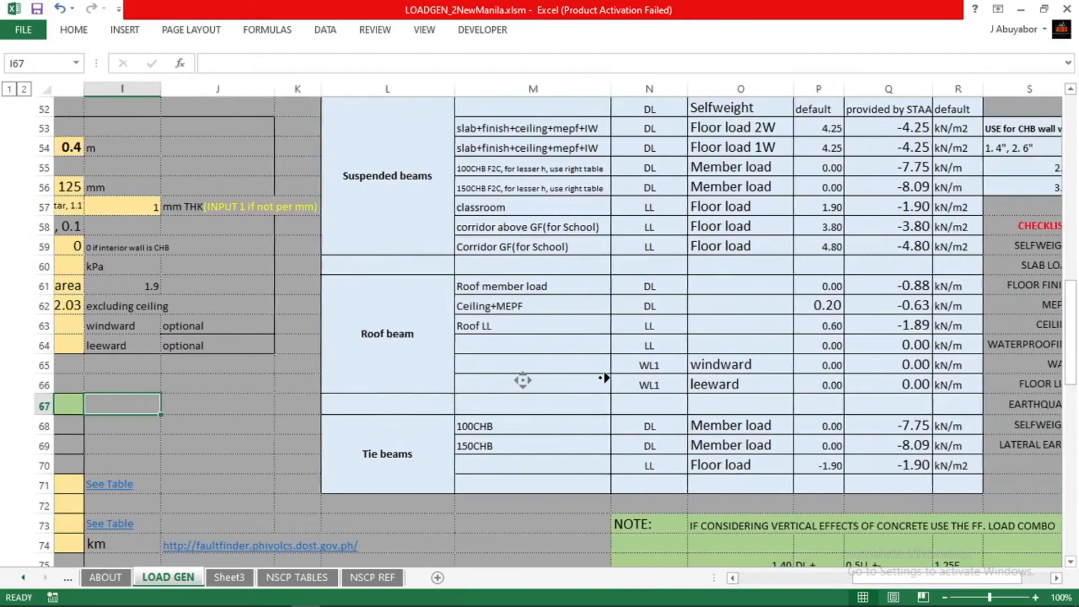
{"action": "middle_click", "coordinate": [599, 378]}
{"action": "scroll", "coordinate": [536, 392], "scroll_direction": "up", "scroll_amount": 4}
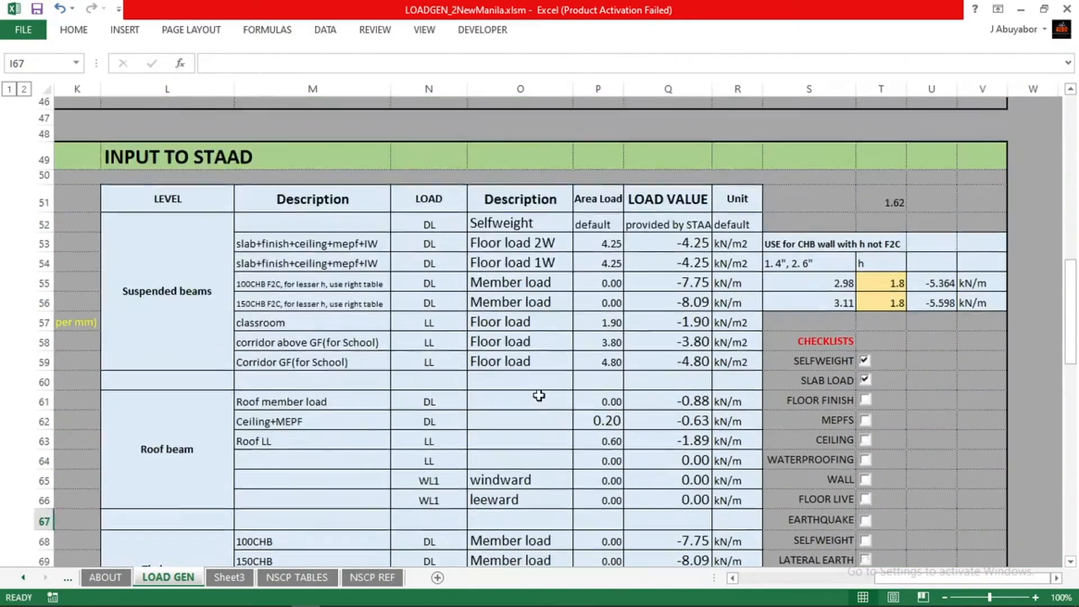
{"action": "scroll", "coordinate": [540, 404], "scroll_direction": "down", "scroll_amount": 3}
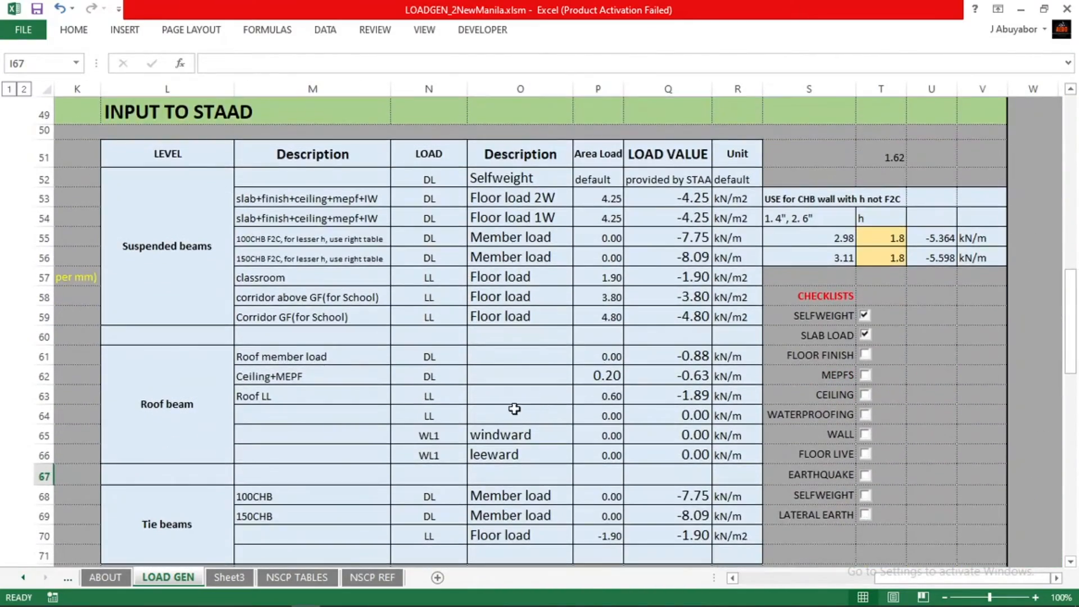
{"action": "middle_click", "coordinate": [514, 410]}
{"action": "middle_click", "coordinate": [501, 401]}
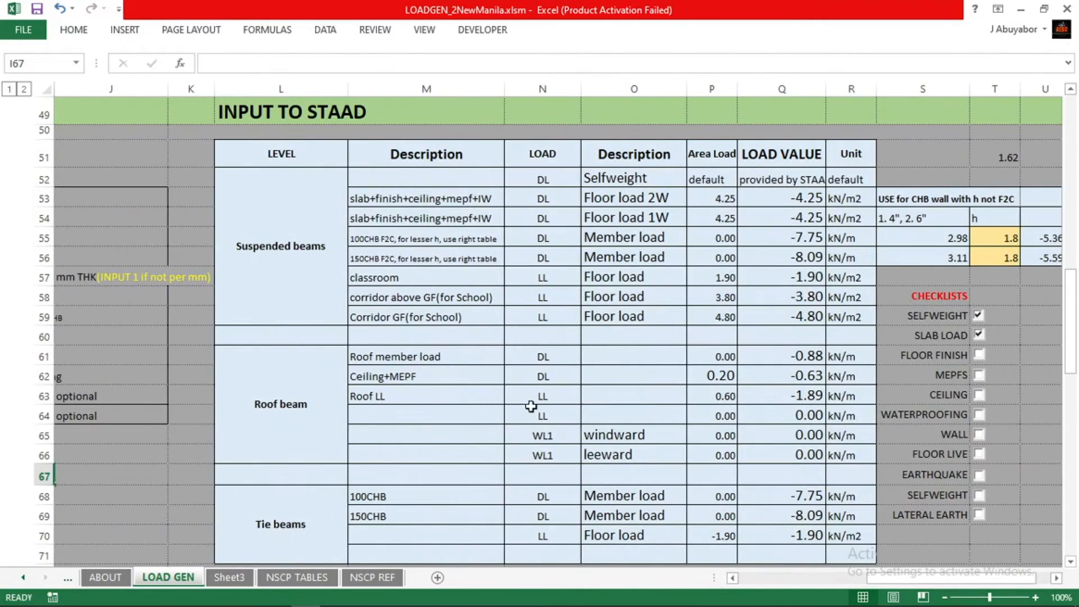
{"action": "scroll", "coordinate": [394, 407], "scroll_direction": "down", "scroll_amount": 2}
{"action": "middle_click", "coordinate": [338, 406]}
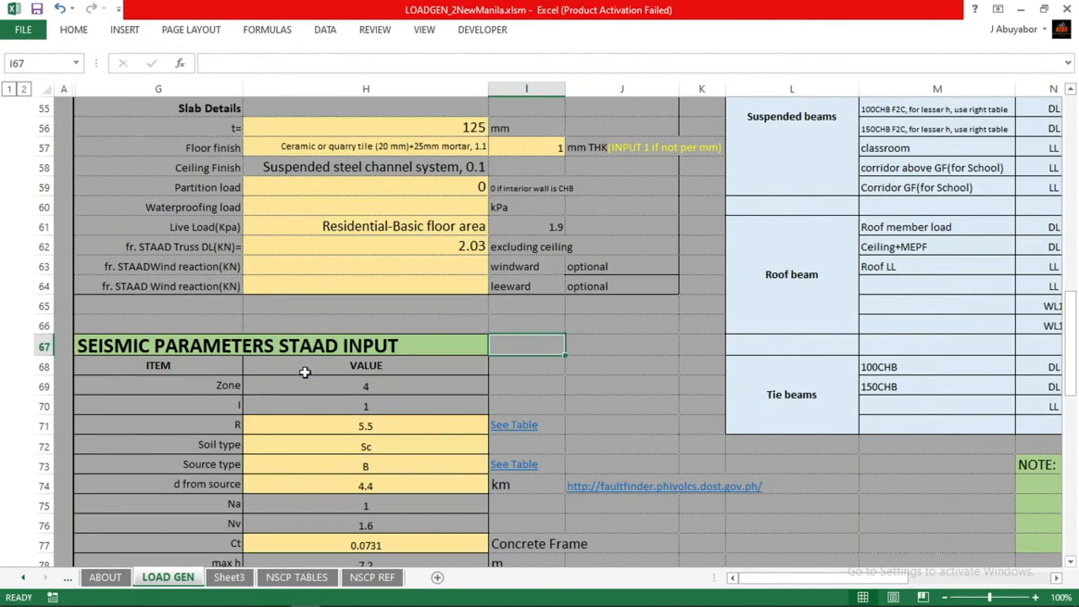
{"action": "scroll", "coordinate": [352, 383], "scroll_direction": "down", "scroll_amount": 1}
{"action": "scroll", "coordinate": [352, 383], "scroll_direction": "up", "scroll_amount": 3}
{"action": "middle_click", "coordinate": [368, 375]}
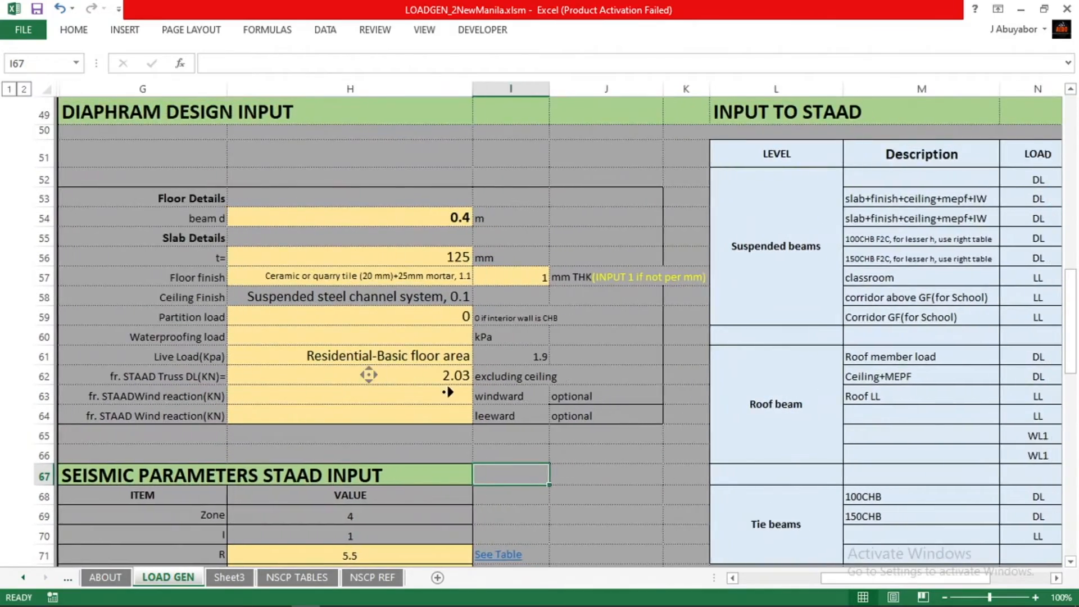
{"action": "middle_click", "coordinate": [424, 393]}
{"action": "middle_click", "coordinate": [356, 389]}
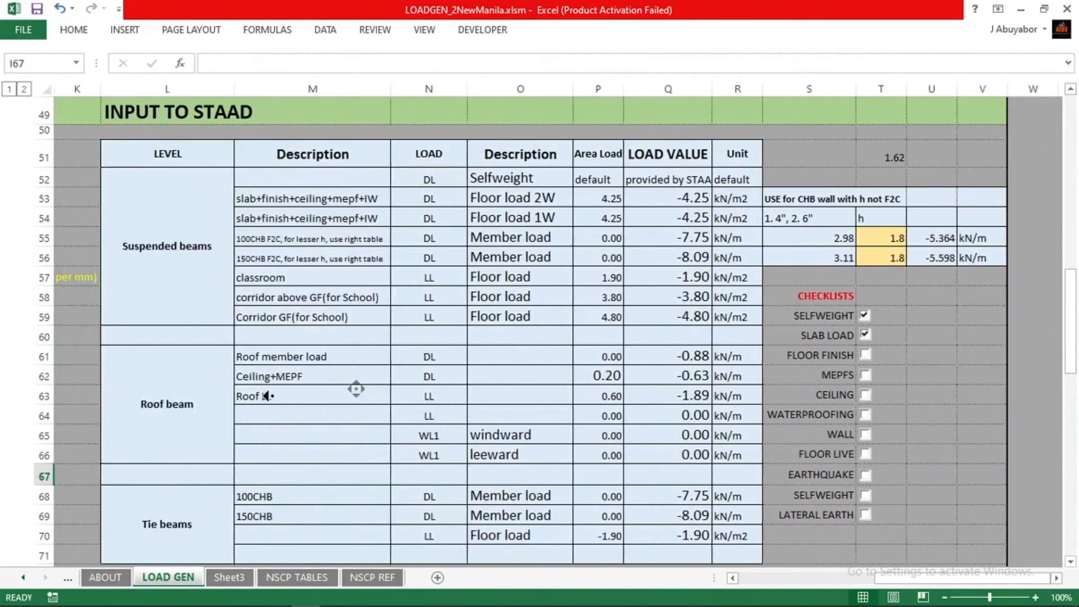
{"action": "middle_click", "coordinate": [397, 425]}
{"action": "scroll", "coordinate": [360, 416], "scroll_direction": "up", "scroll_amount": 1}
{"action": "scroll", "coordinate": [360, 416], "scroll_direction": "down", "scroll_amount": 3}
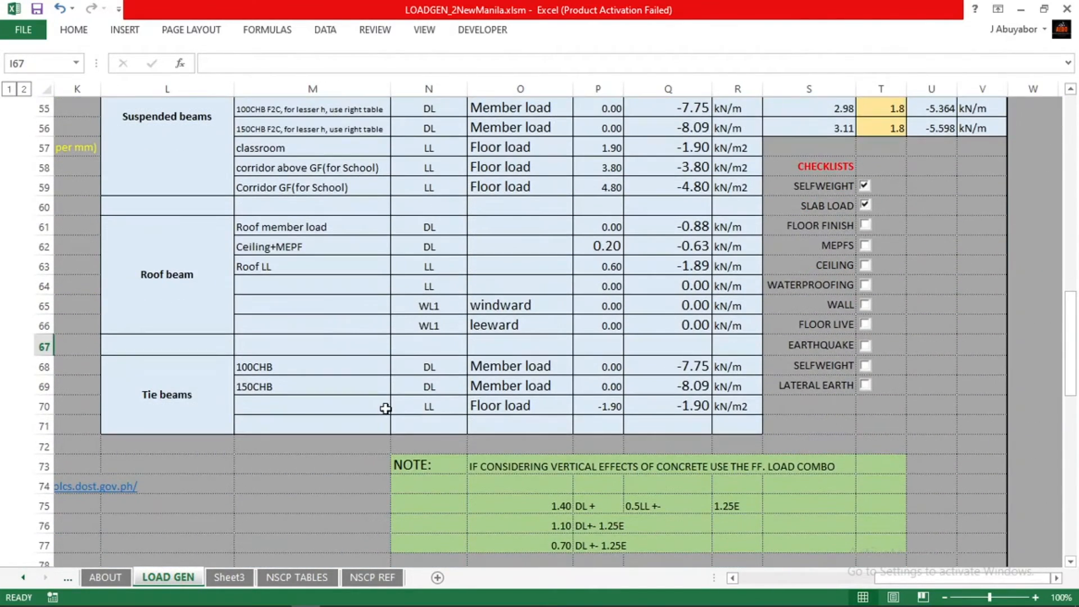
Review the suspended beam, roof beam and tie beam load groups in the INPUT TO STAAD table at a reduced zoom.
{"action": "scroll", "coordinate": [385, 409], "scroll_direction": "down", "scroll_amount": 2, "text": "ctrl"}
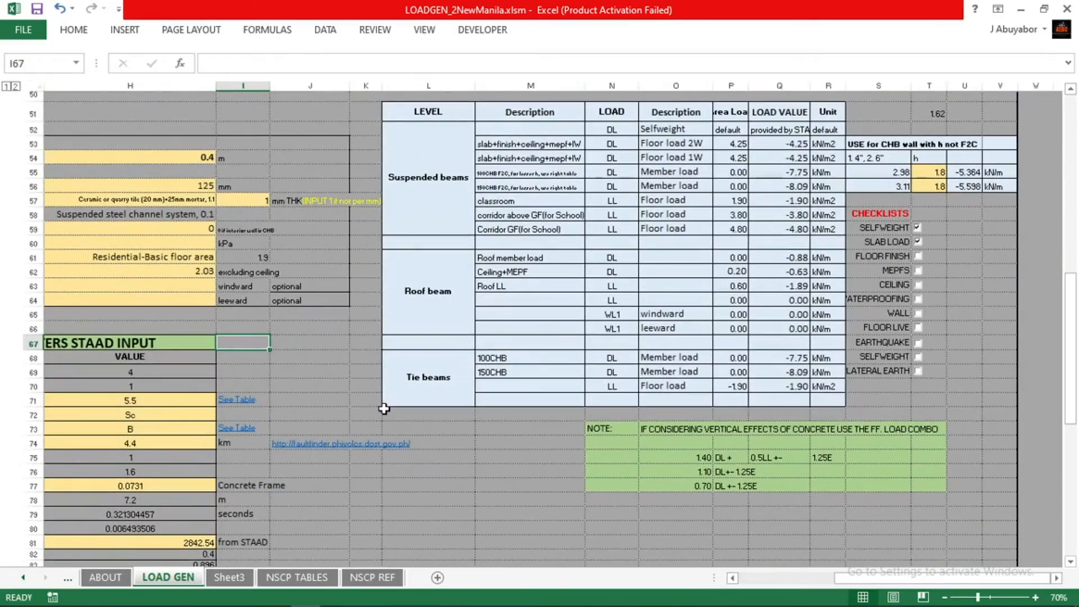
{"action": "scroll", "coordinate": [384, 409], "scroll_direction": "up", "scroll_amount": 1, "text": "ctrl"}
{"action": "scroll", "coordinate": [386, 411], "scroll_direction": "up", "scroll_amount": 2}
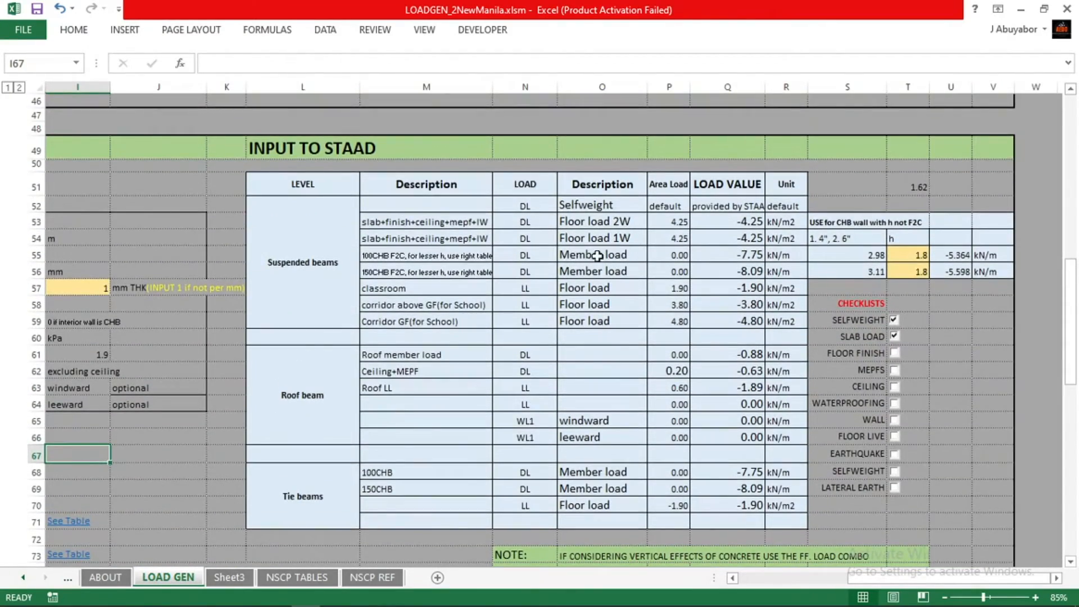
{"action": "left_click", "coordinate": [283, 237]}
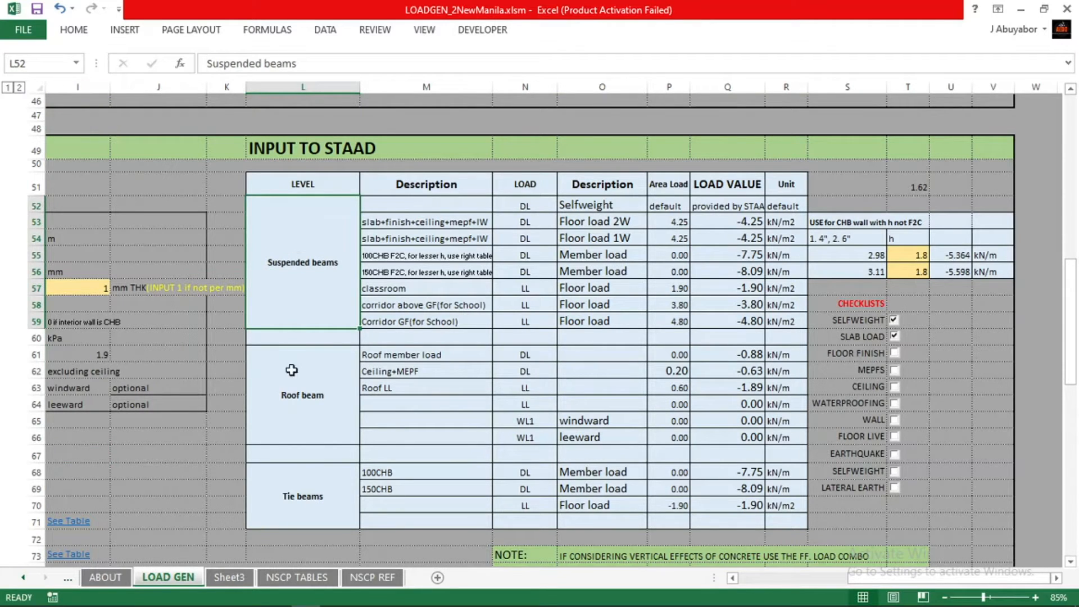
{"action": "left_click", "coordinate": [290, 394]}
{"action": "left_click", "coordinate": [308, 496]}
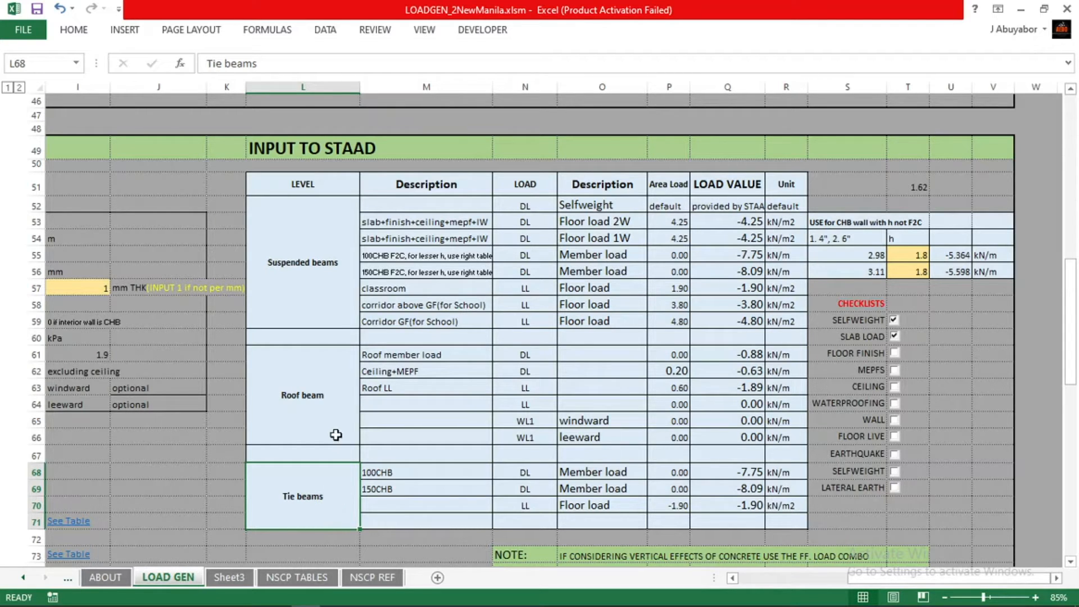
Go through the roof beam, suspended beam and tie beam level groups in the INPUT TO STAAD table once more.
{"action": "left_click", "coordinate": [327, 419]}
{"action": "left_click", "coordinate": [311, 287]}
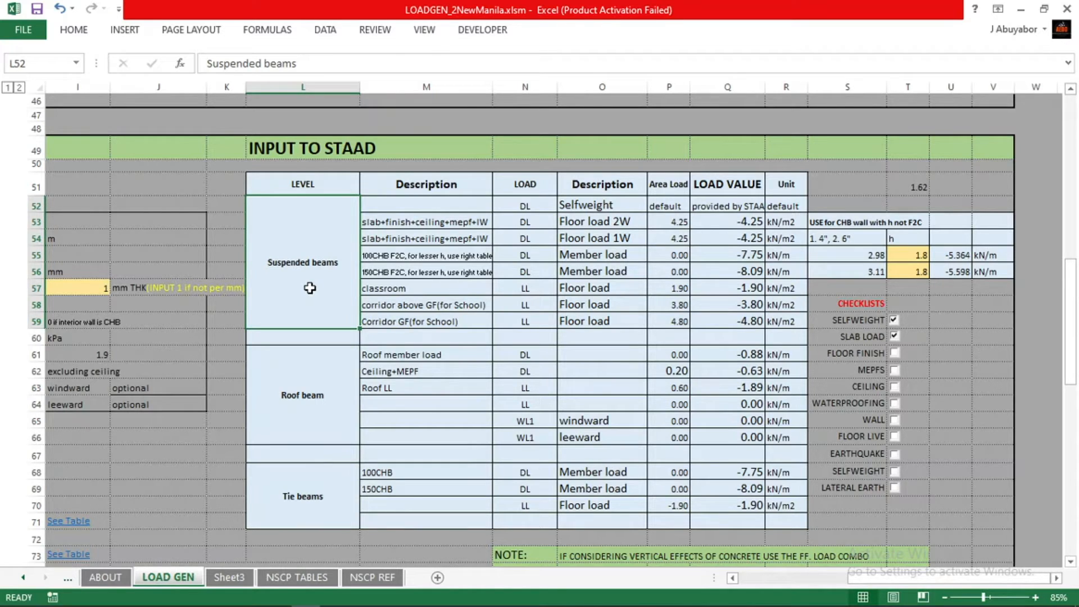
{"action": "left_click", "coordinate": [287, 365]}
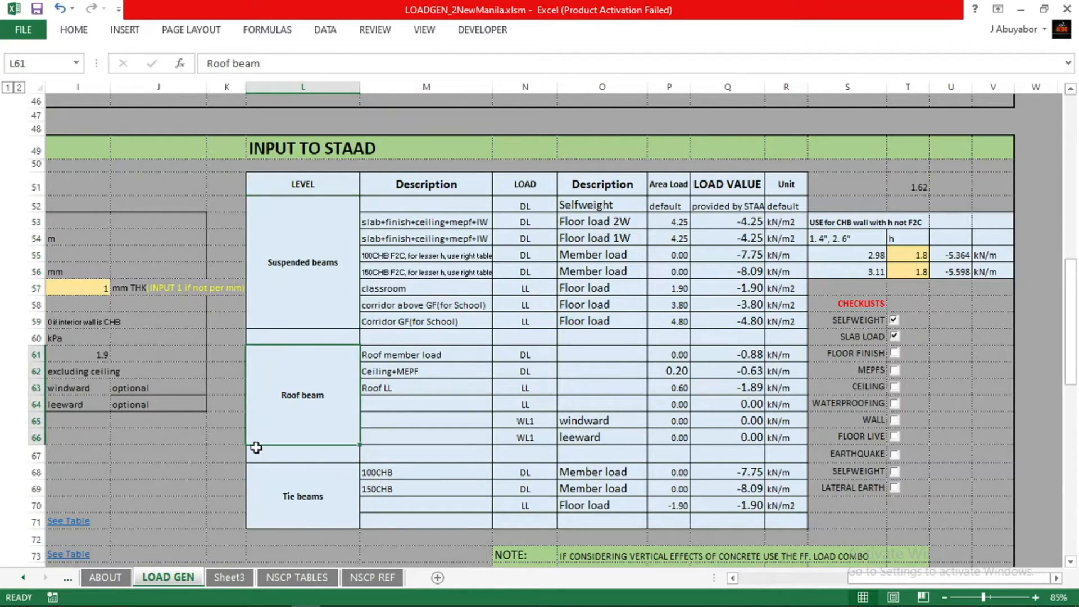
{"action": "left_click", "coordinate": [312, 492]}
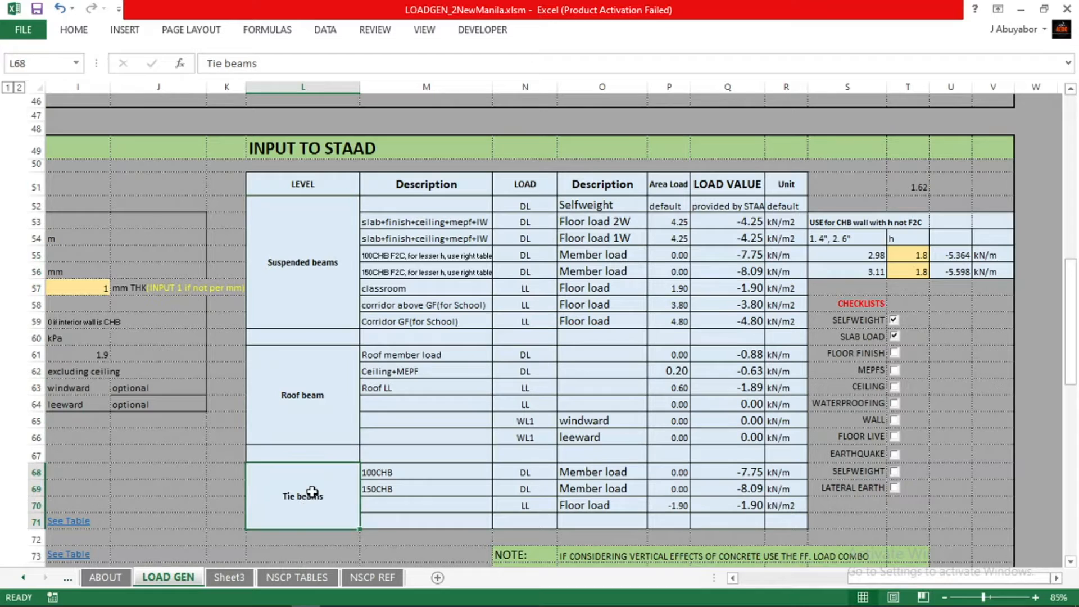
{"action": "left_click", "coordinate": [331, 307]}
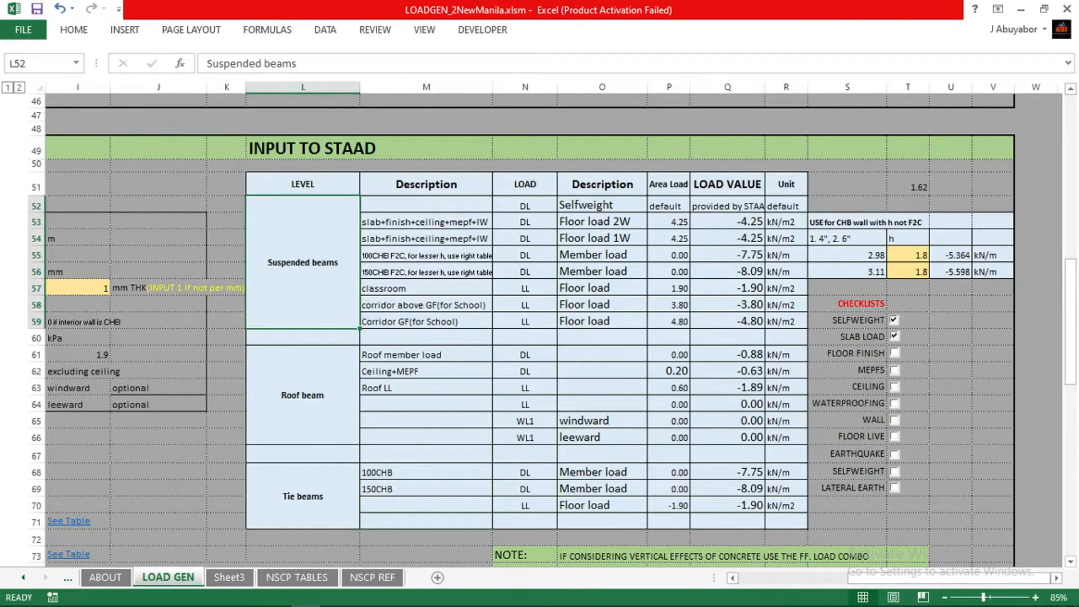
Switch to the TRUSS.std model in STAAD.Pro and close it.
{"action": "mouse_move", "coordinate": [451, 595]}
{"action": "left_click", "coordinate": [539, 528]}
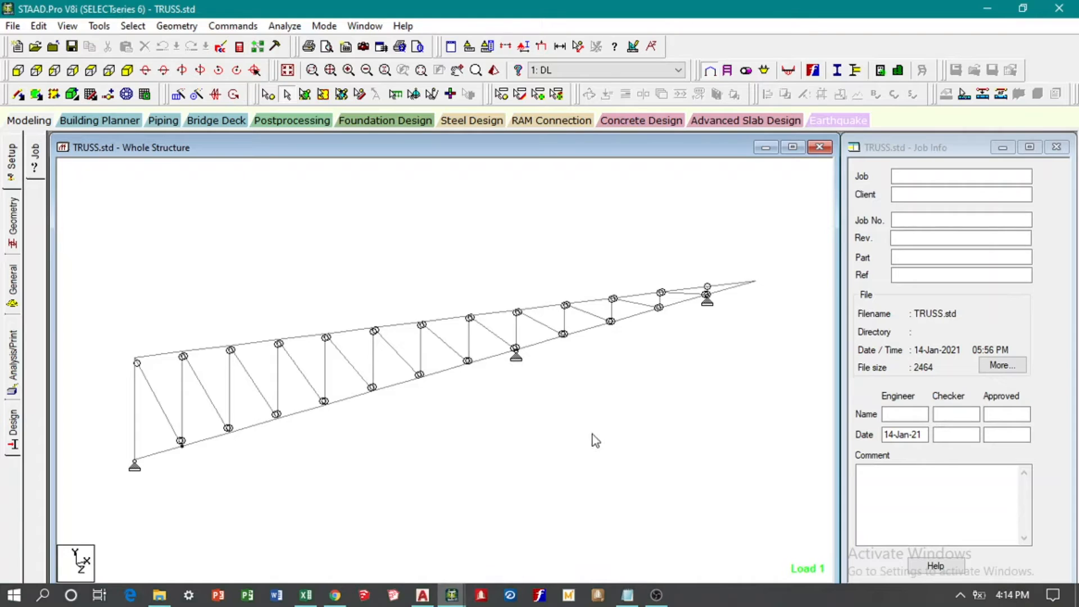
{"action": "left_click", "coordinate": [1061, 16]}
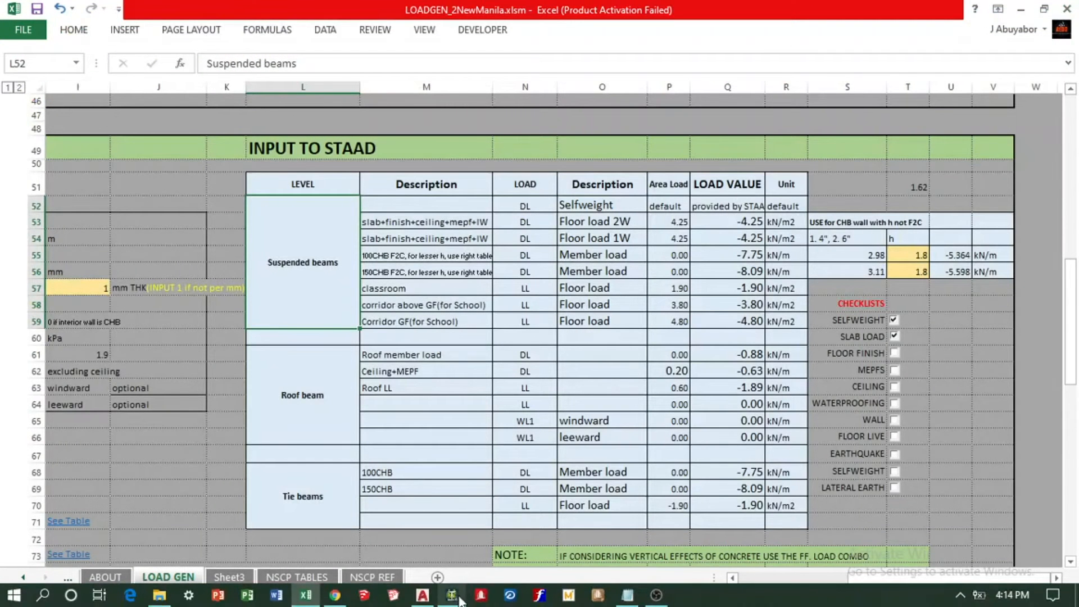
Switch to the 2_storey.std model in STAAD.Pro and add reference load definition 1 with loading type Dead and title DL.
{"action": "left_click", "coordinate": [459, 599]}
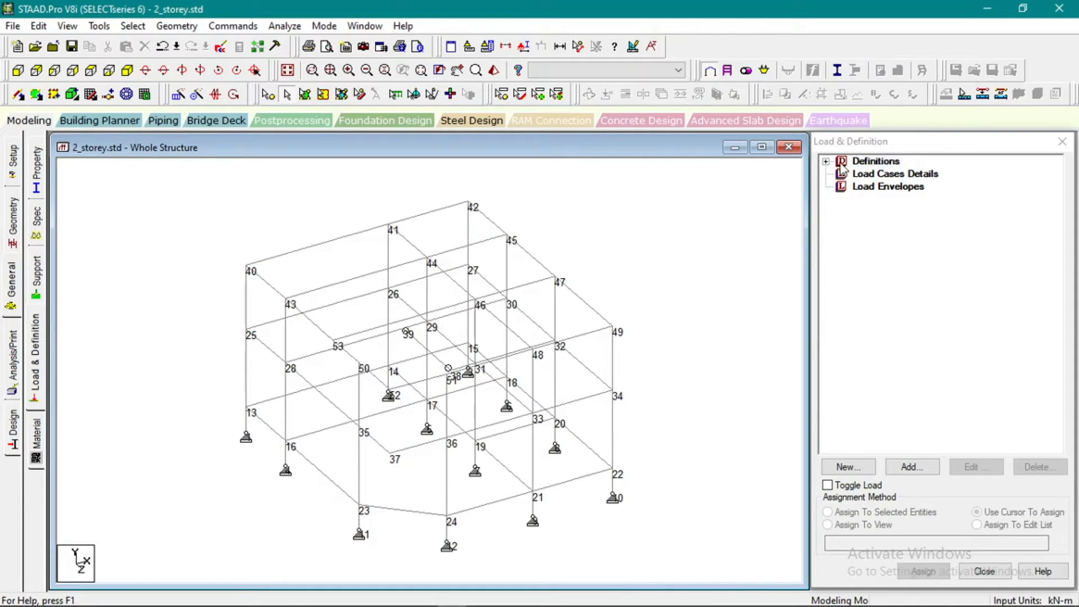
{"action": "left_click", "coordinate": [865, 178]}
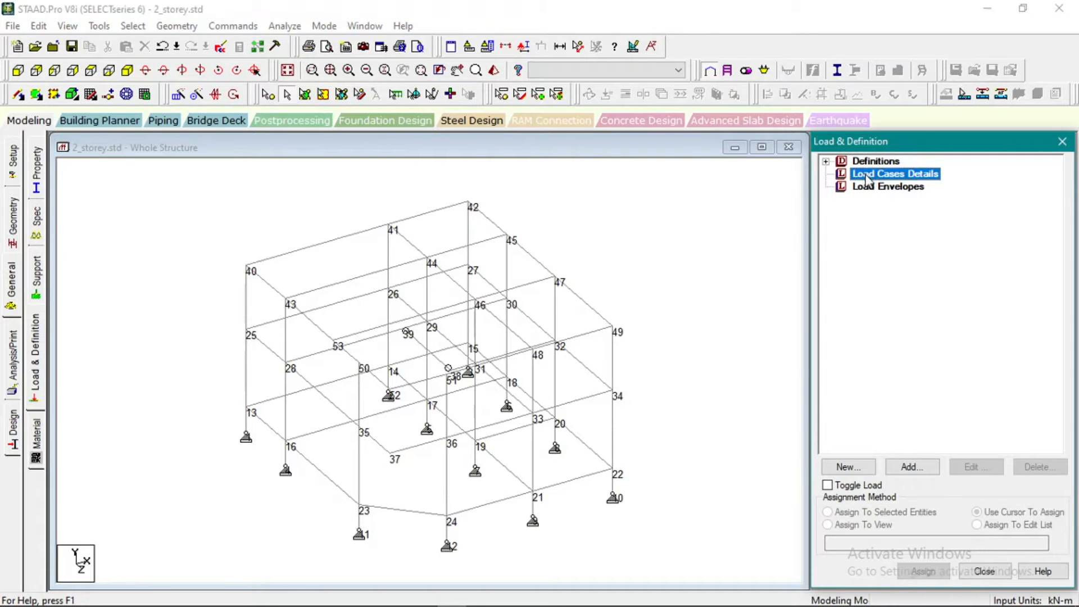
{"action": "left_click", "coordinate": [826, 162]}
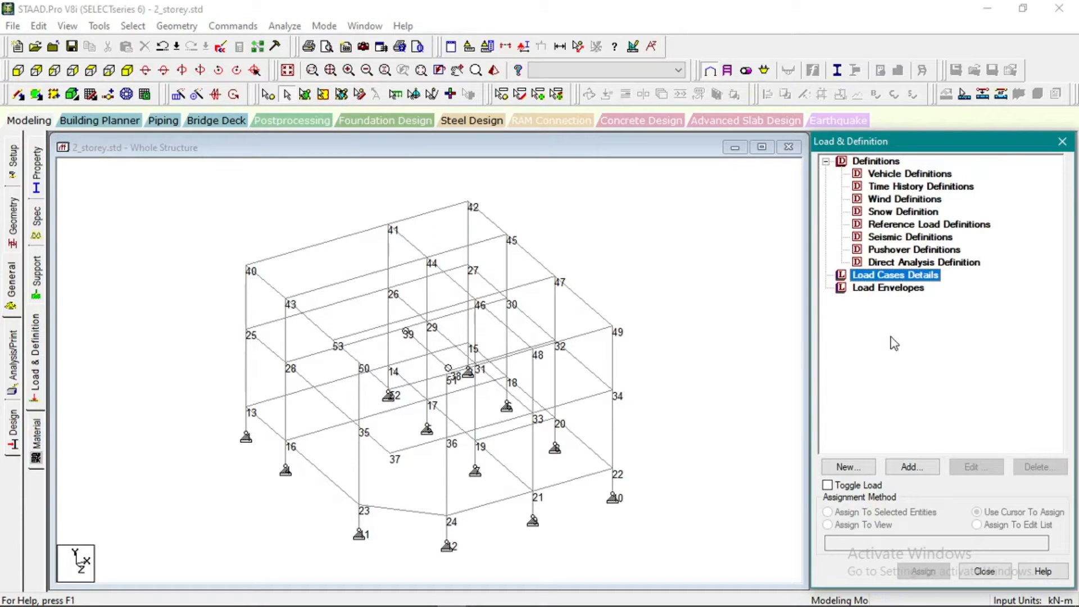
{"action": "left_click", "coordinate": [913, 226]}
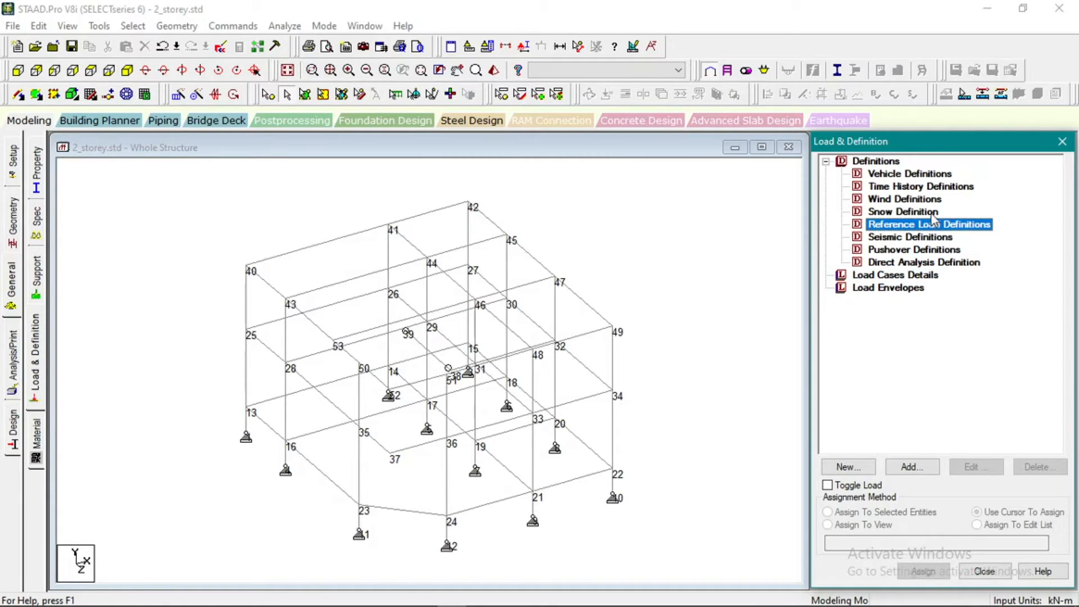
{"action": "left_click", "coordinate": [919, 470]}
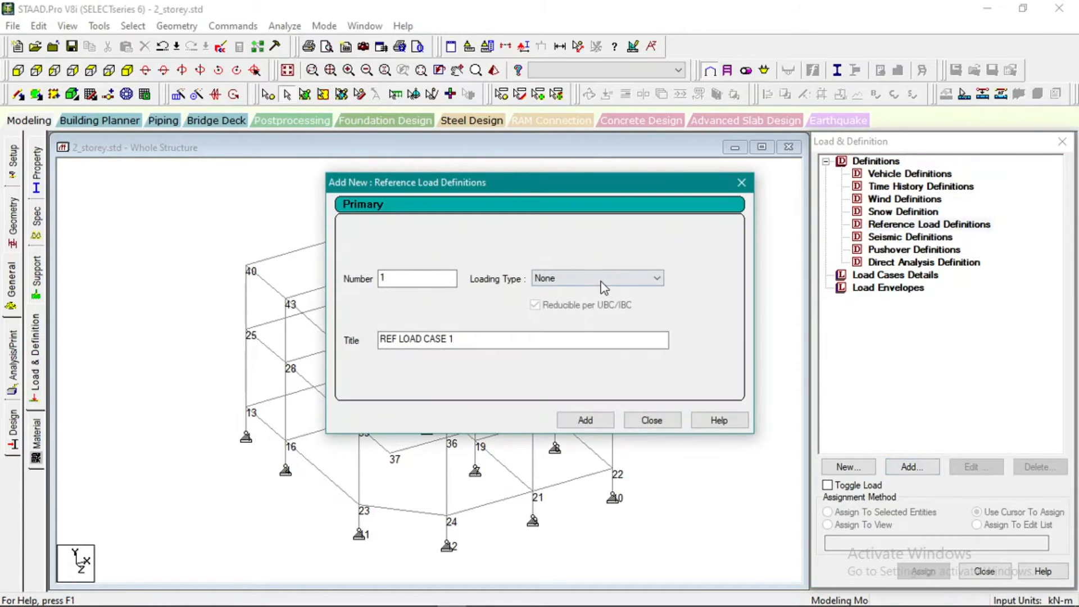
{"action": "left_click", "coordinate": [604, 278]}
{"action": "left_click", "coordinate": [598, 294]}
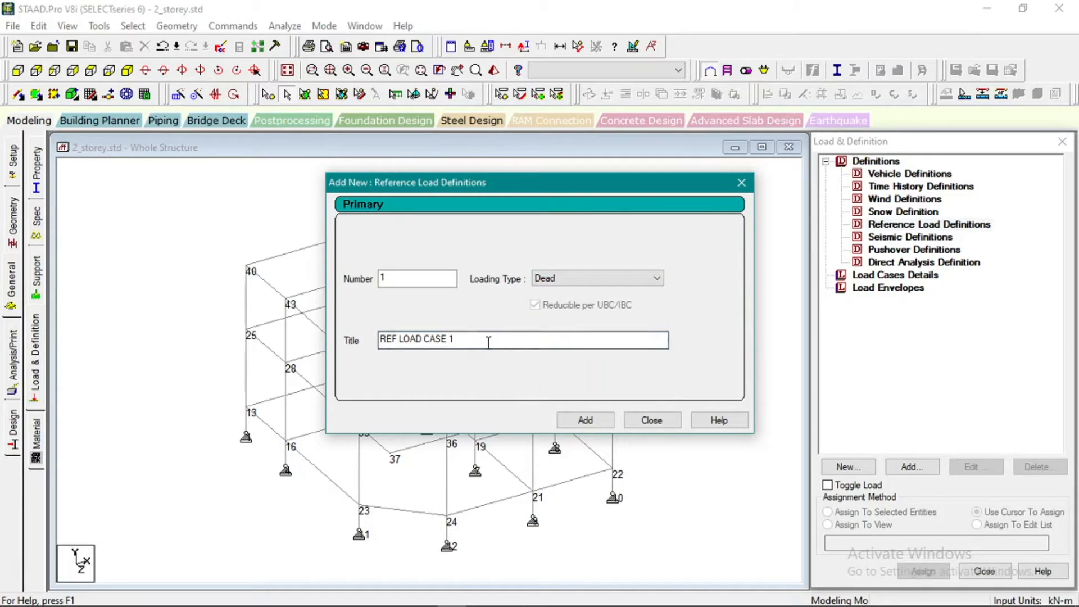
{"action": "left_click_drag", "start_coordinate": [488, 343], "coordinate": [365, 346]}
{"action": "type", "text": "dl"}
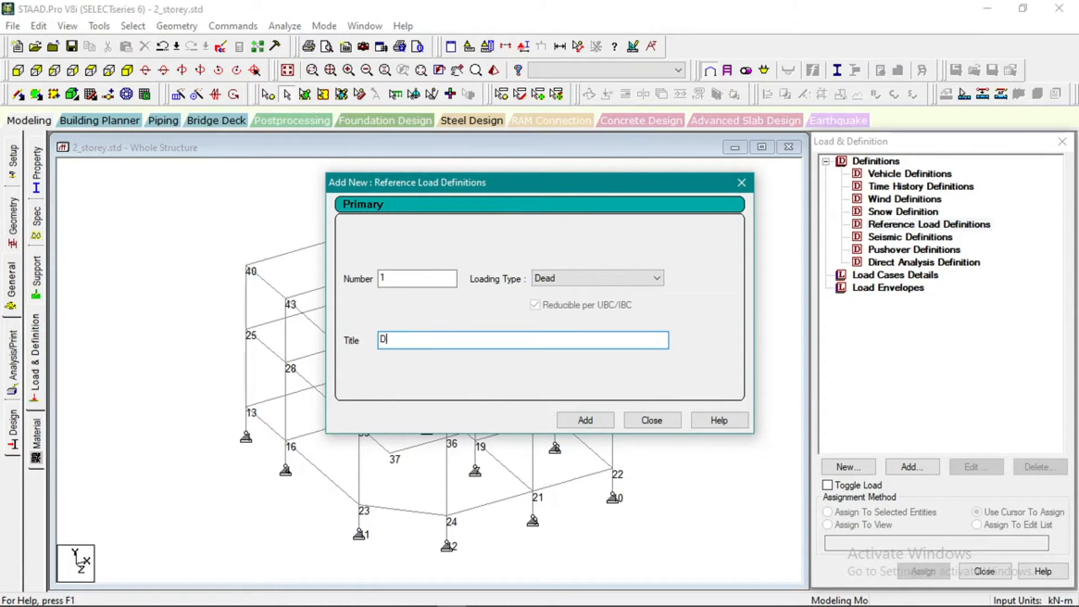
{"action": "left_click", "coordinate": [585, 421]}
Add reference load definition 2 with loading type Live and title LL, and finish adding definitions.
{"action": "left_click", "coordinate": [583, 278]}
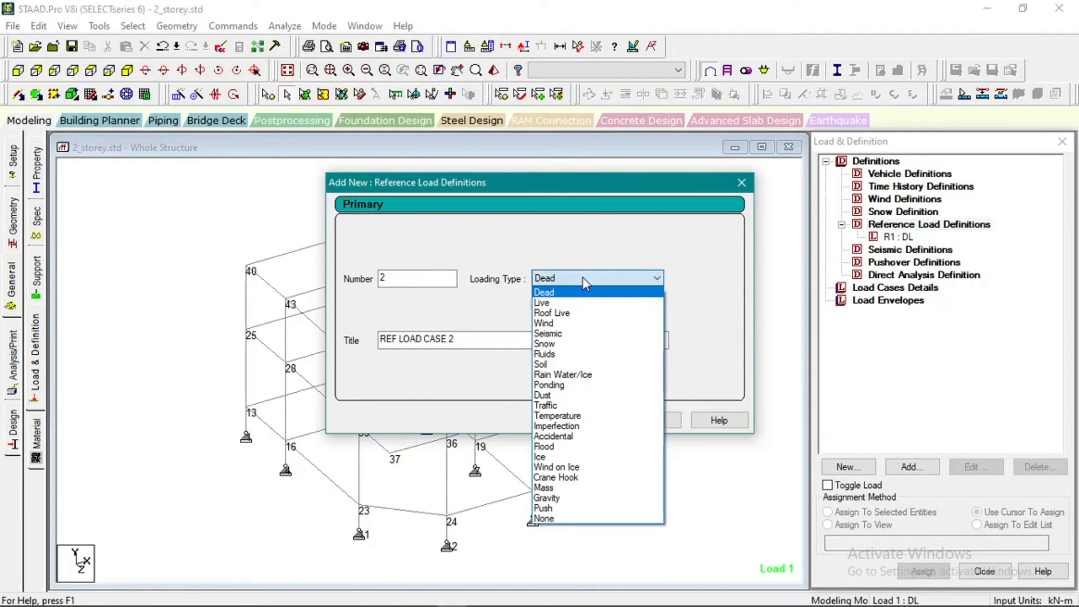
{"action": "left_click", "coordinate": [579, 298]}
{"action": "left_click_drag", "start_coordinate": [477, 339], "coordinate": [376, 340]}
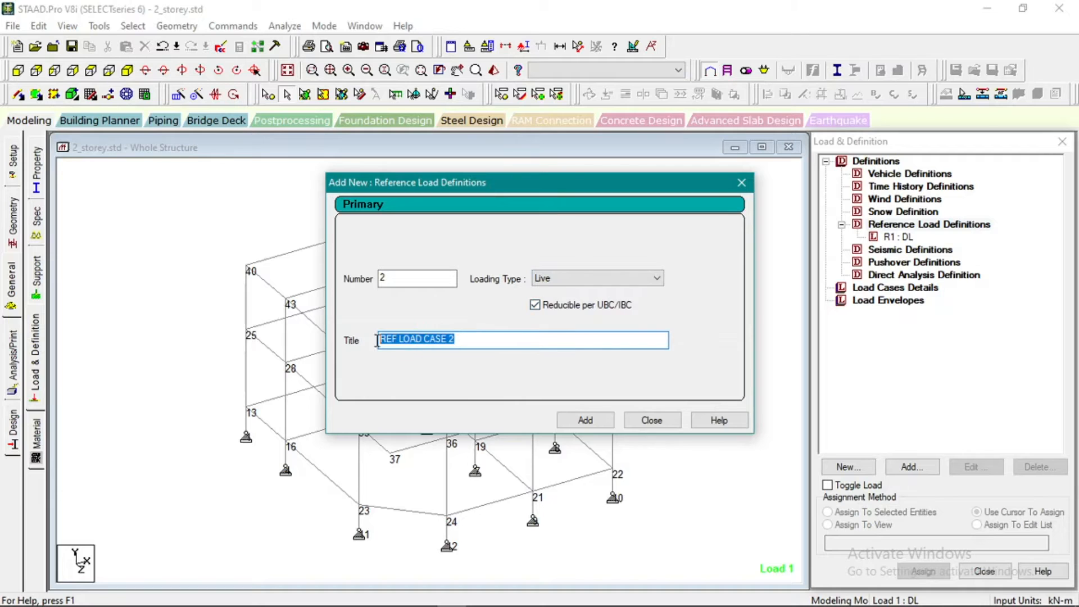
{"action": "type", "text": "LL"}
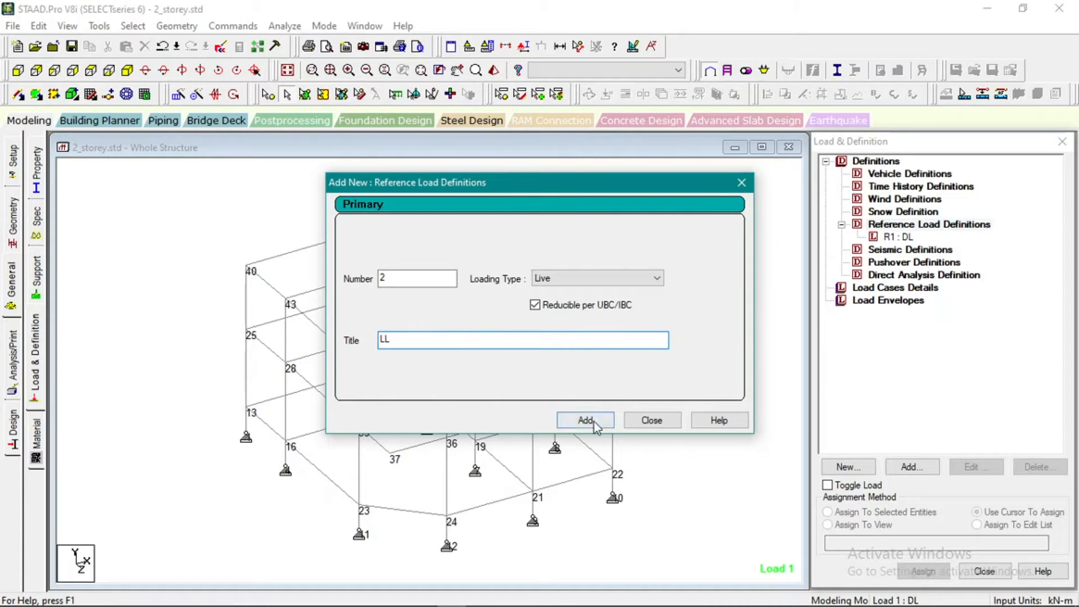
{"action": "left_click", "coordinate": [595, 426]}
{"action": "left_click", "coordinate": [635, 421]}
Select the DL reference load and check the roof member load row of the INPUT TO STAAD table in the Excel workbook.
{"action": "left_click", "coordinate": [901, 239]}
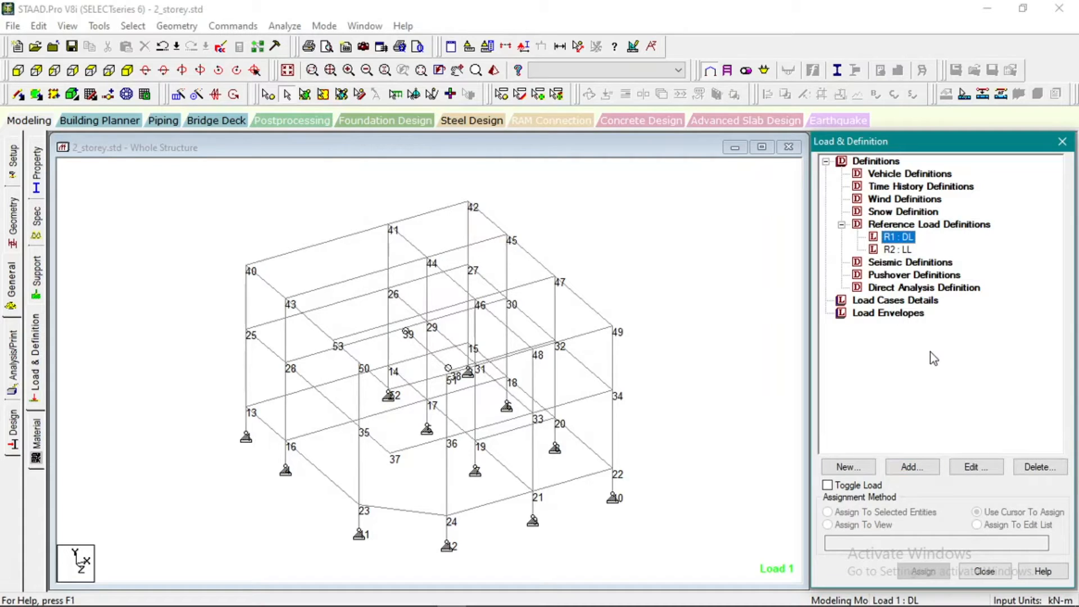
{"action": "mouse_move", "coordinate": [587, 603]}
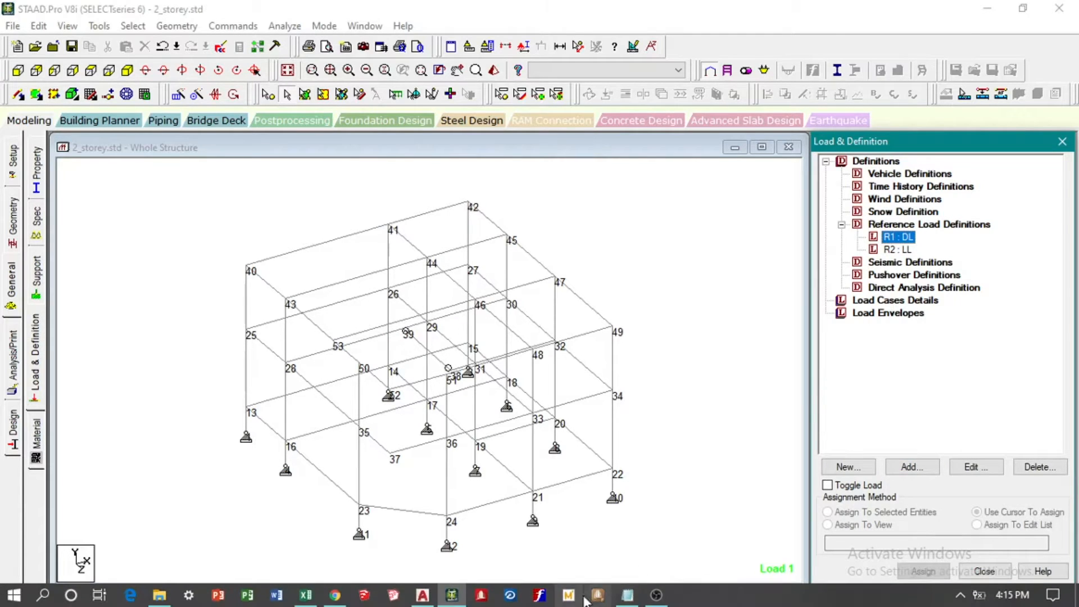
{"action": "left_click", "coordinate": [303, 601]}
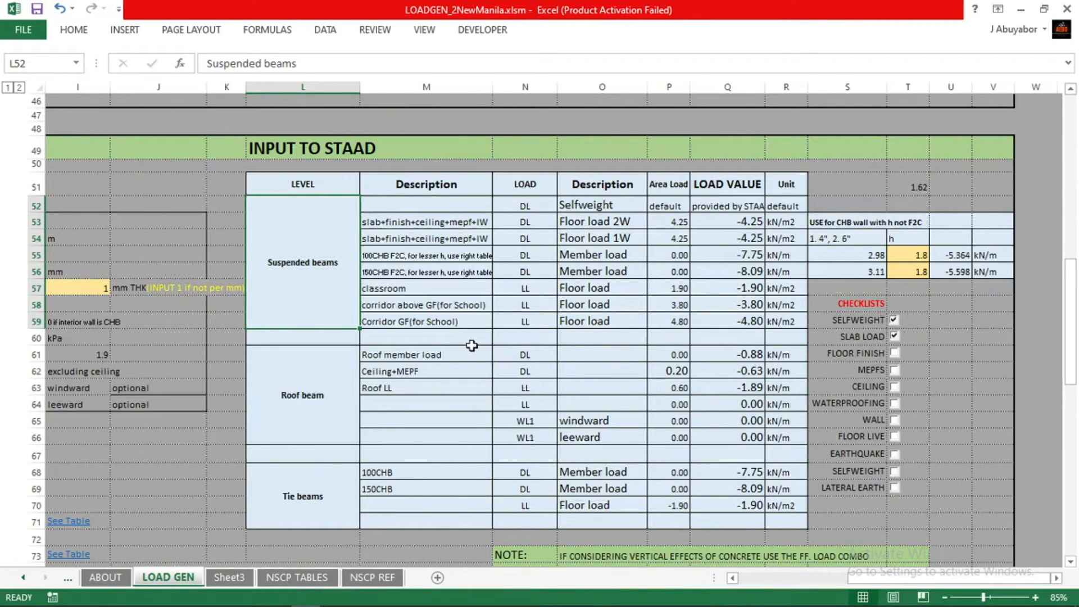
{"action": "left_click", "coordinate": [454, 353]}
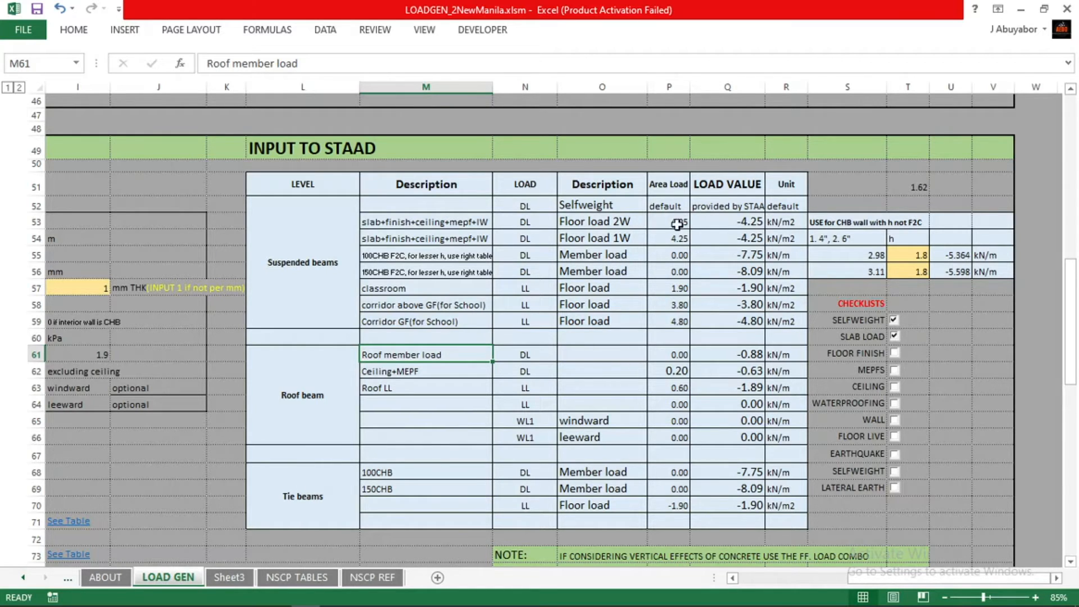
{"action": "mouse_move", "coordinate": [393, 605]}
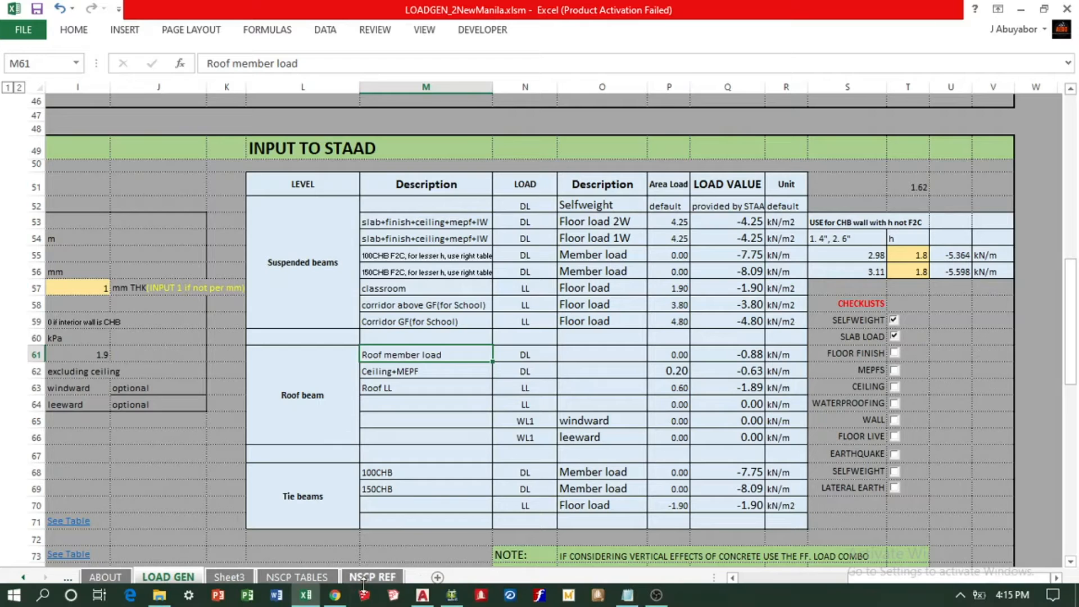
Switch back to STAAD.Pro and add a selfweight load in the Y direction with factor 1 to the DL reference load.
{"action": "left_click", "coordinate": [449, 597]}
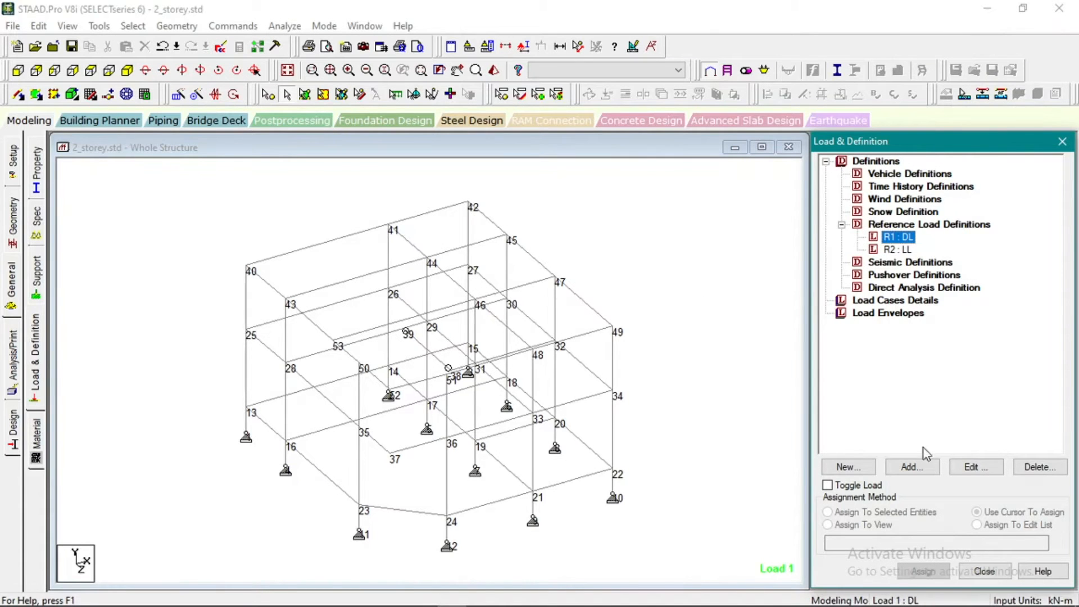
{"action": "left_click", "coordinate": [916, 467]}
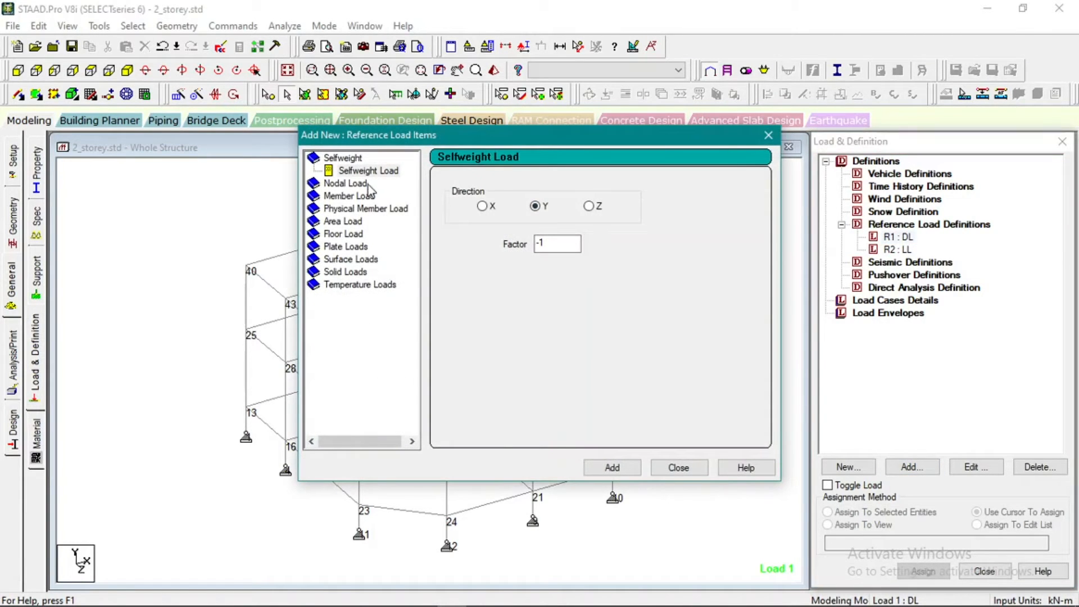
{"action": "left_click", "coordinate": [370, 172]}
{"action": "double_click", "coordinate": [555, 247]}
{"action": "type", "text": "1"}
{"action": "left_click", "coordinate": [615, 467]}
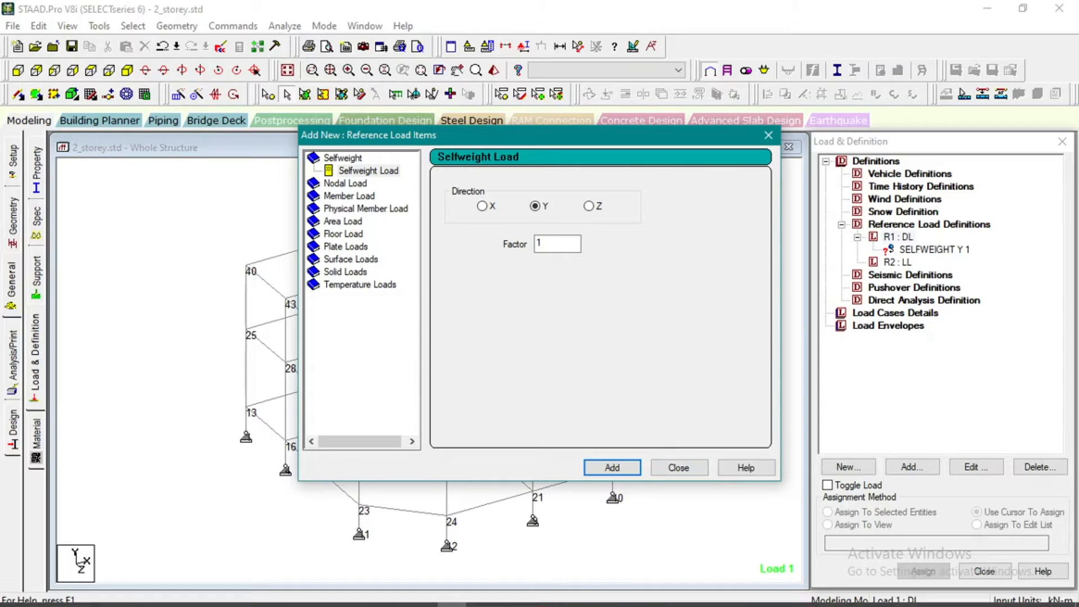
Switch to the Excel workbook and check the load values and unit of the roof member load and Ceiling+MEPF dead loads.
{"action": "left_click", "coordinate": [306, 595]}
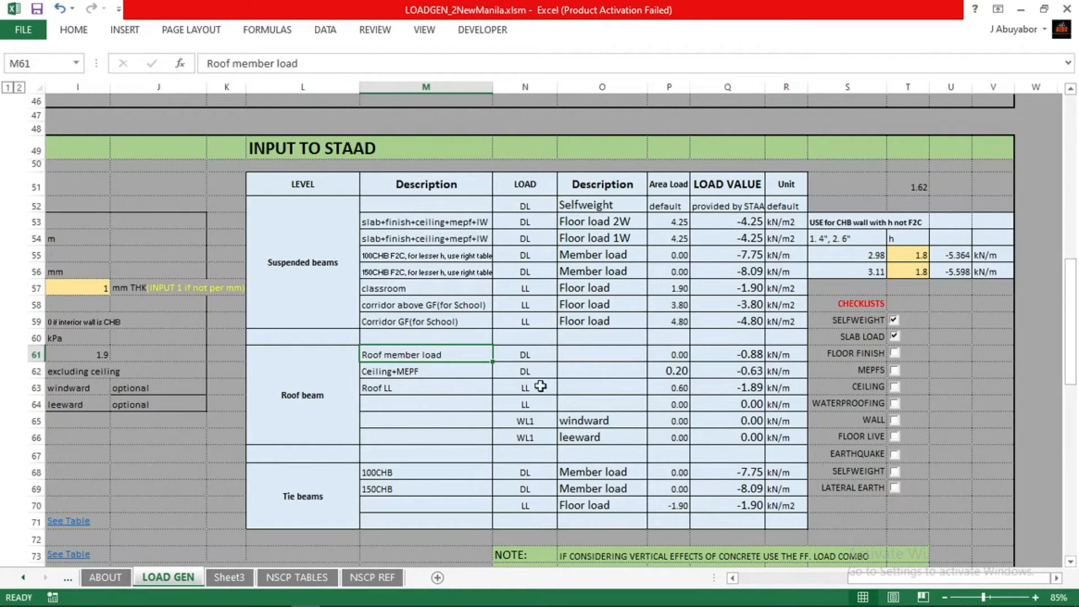
{"action": "left_click", "coordinate": [454, 374]}
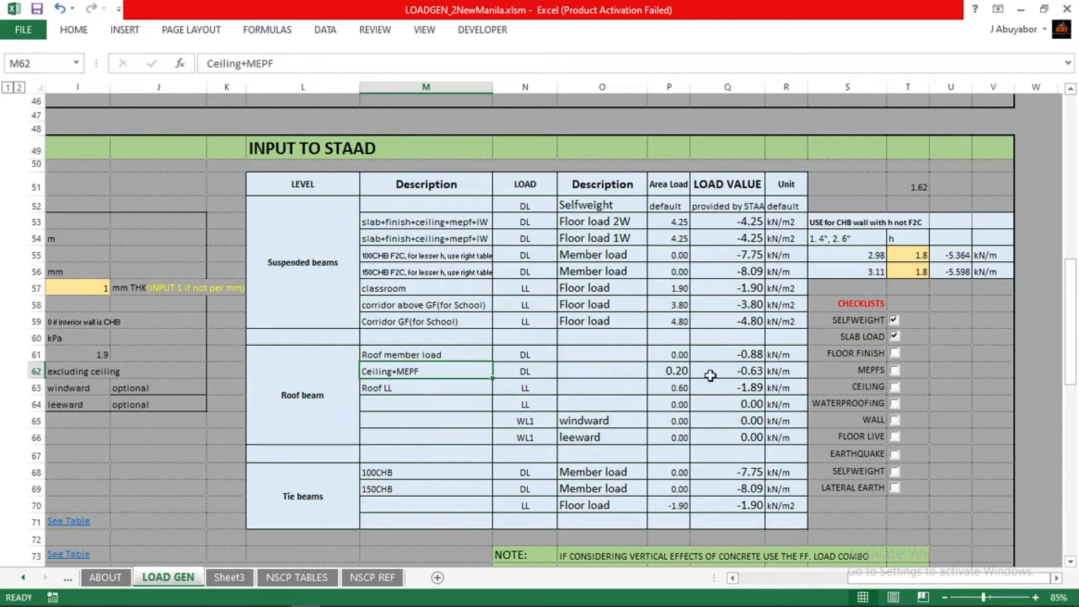
{"action": "left_click_drag", "start_coordinate": [751, 356], "coordinate": [756, 368]}
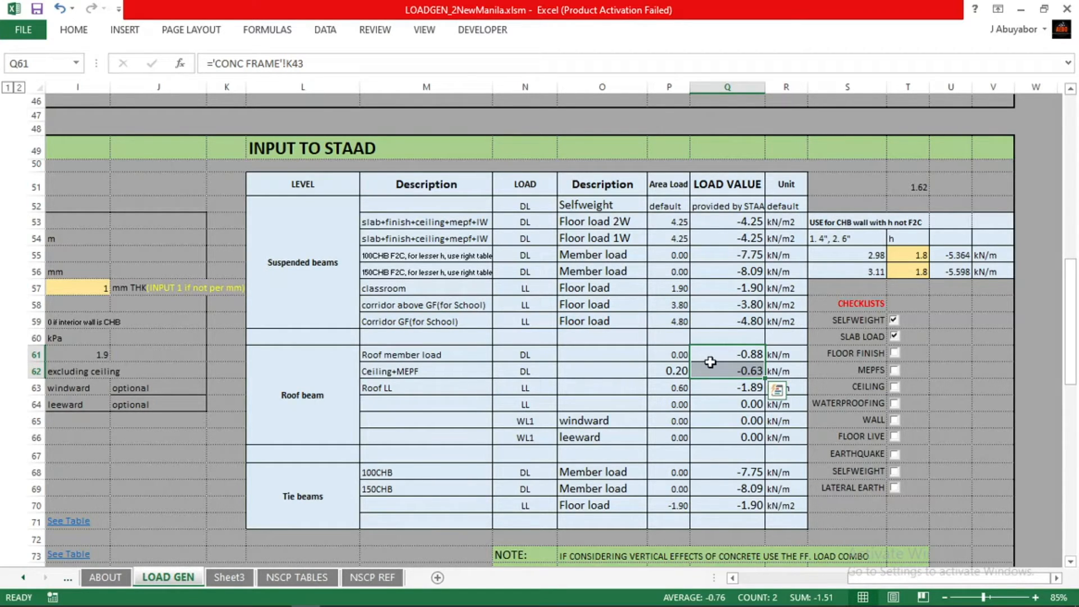
{"action": "left_click", "coordinate": [454, 369]}
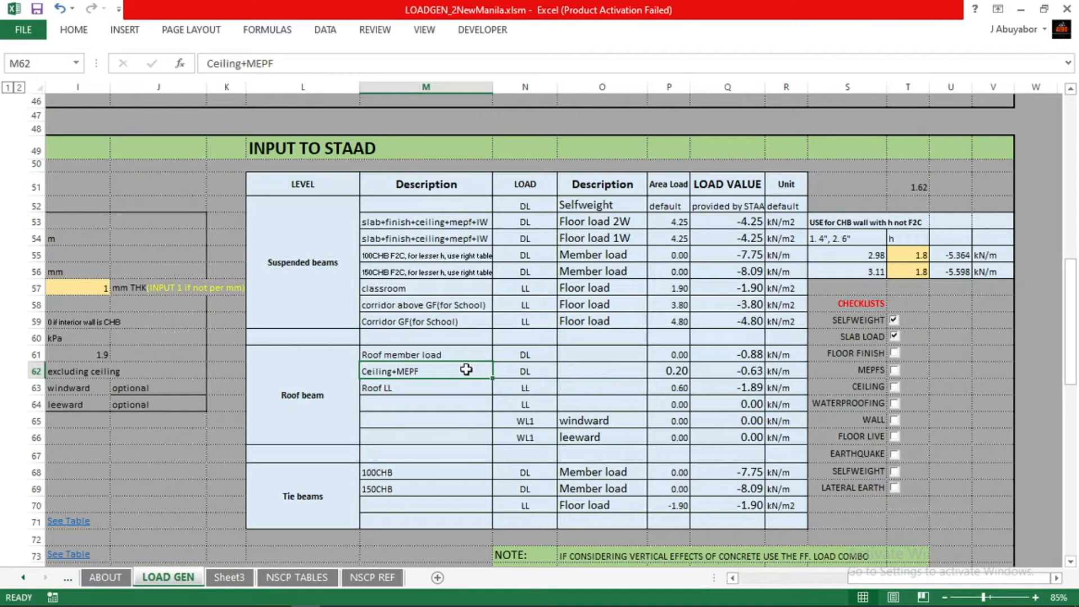
{"action": "left_click", "coordinate": [783, 371]}
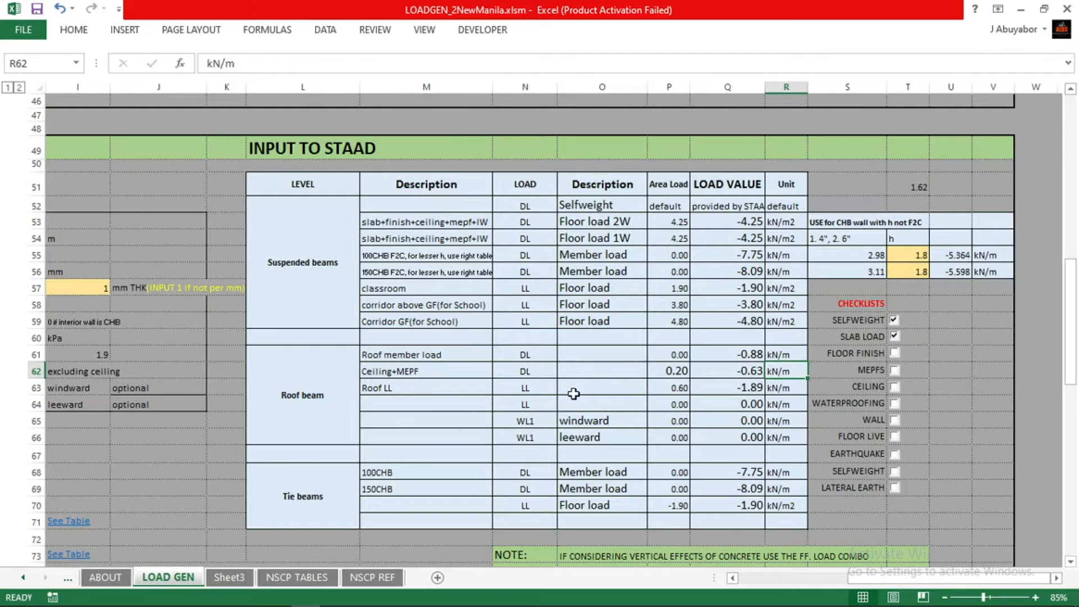
{"action": "left_click", "coordinate": [470, 358]}
{"action": "left_click", "coordinate": [724, 352]}
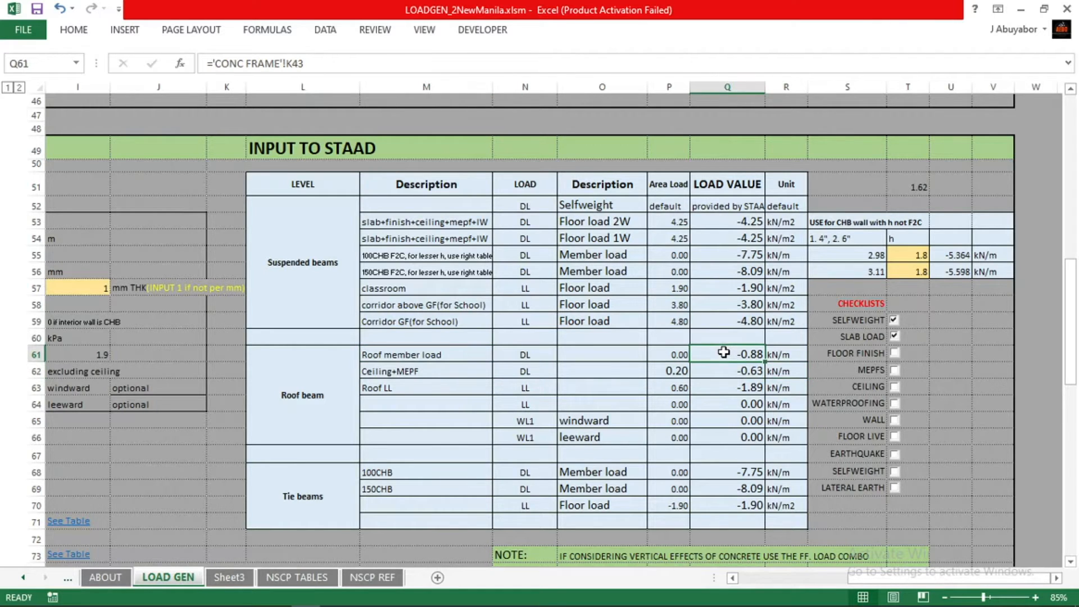
Switch back to STAAD.Pro and add a uniform member load of 0.88 kN/m in the GY direction to the DL reference load.
{"action": "left_click", "coordinate": [452, 596]}
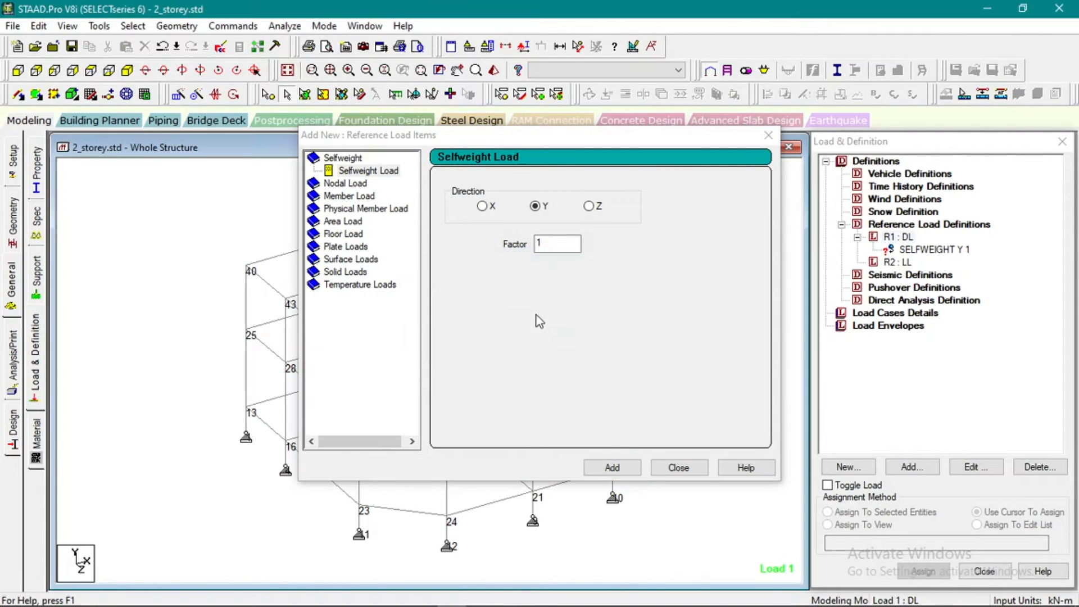
{"action": "left_click", "coordinate": [358, 206]}
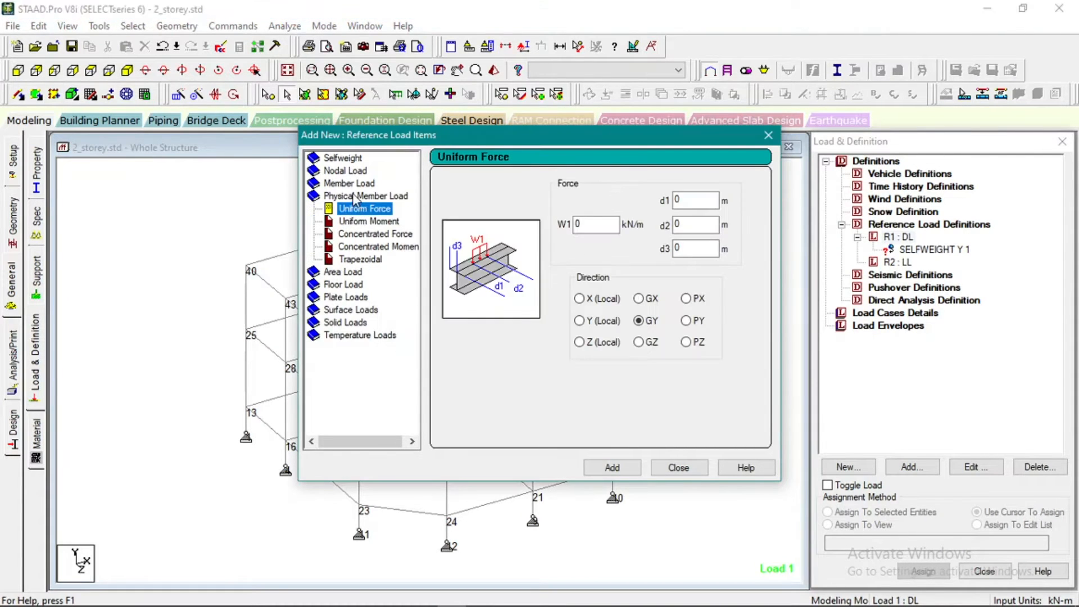
{"action": "left_click", "coordinate": [356, 186]}
{"action": "double_click", "coordinate": [580, 225]}
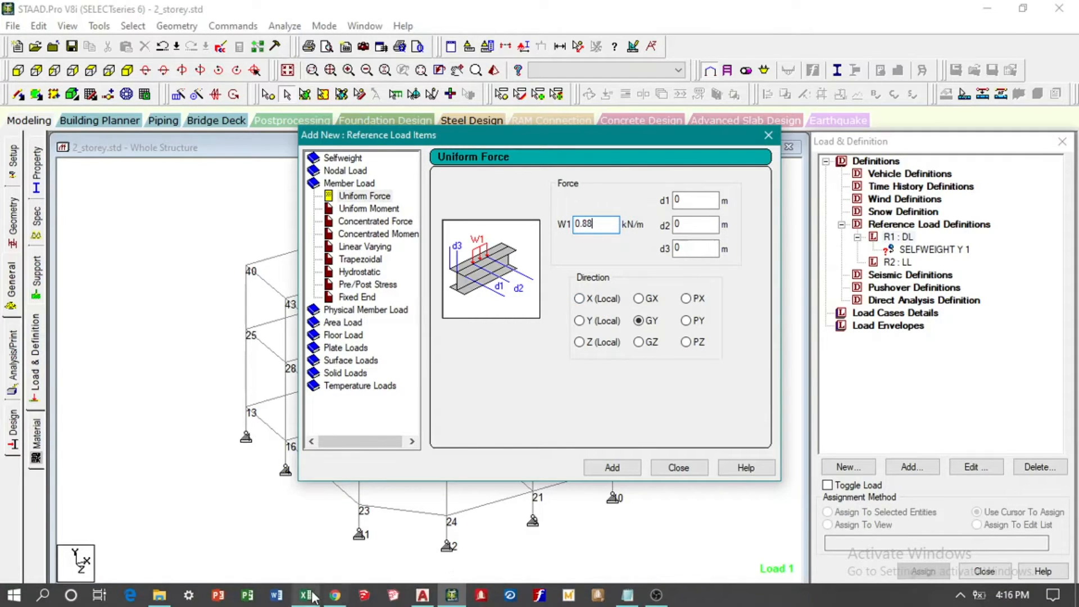
{"action": "left_click", "coordinate": [306, 596]}
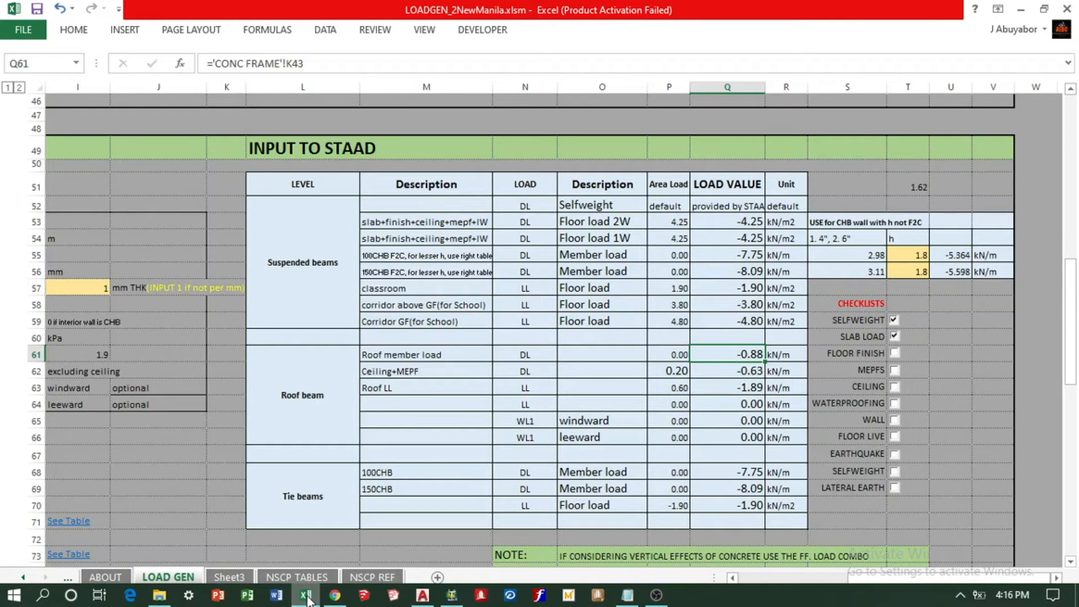
{"action": "left_click", "coordinate": [306, 596]}
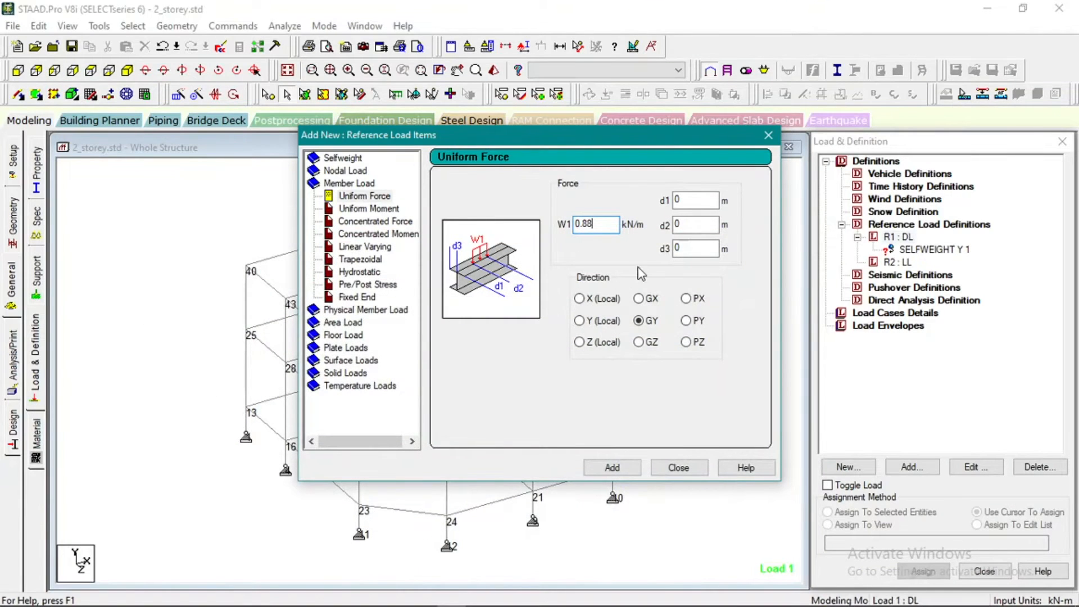
{"action": "left_click", "coordinate": [621, 469]}
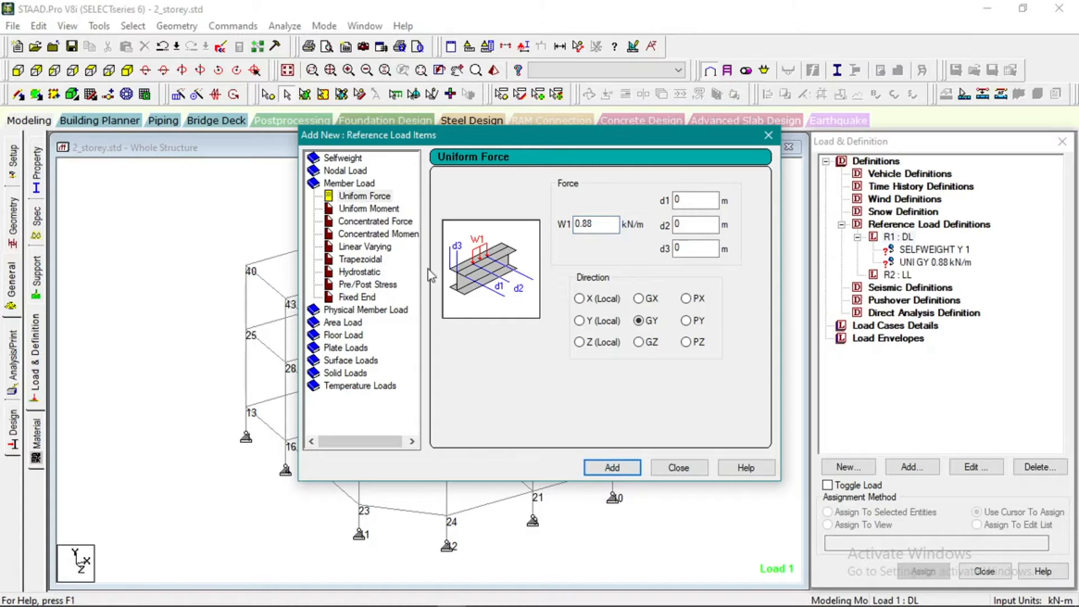
Look up the Ceiling+MEPF value in Excel and add it in STAAD.Pro as a 0.63 kN/m GY uniform member load to DL, then close the load items.
{"action": "double_click", "coordinate": [361, 185]}
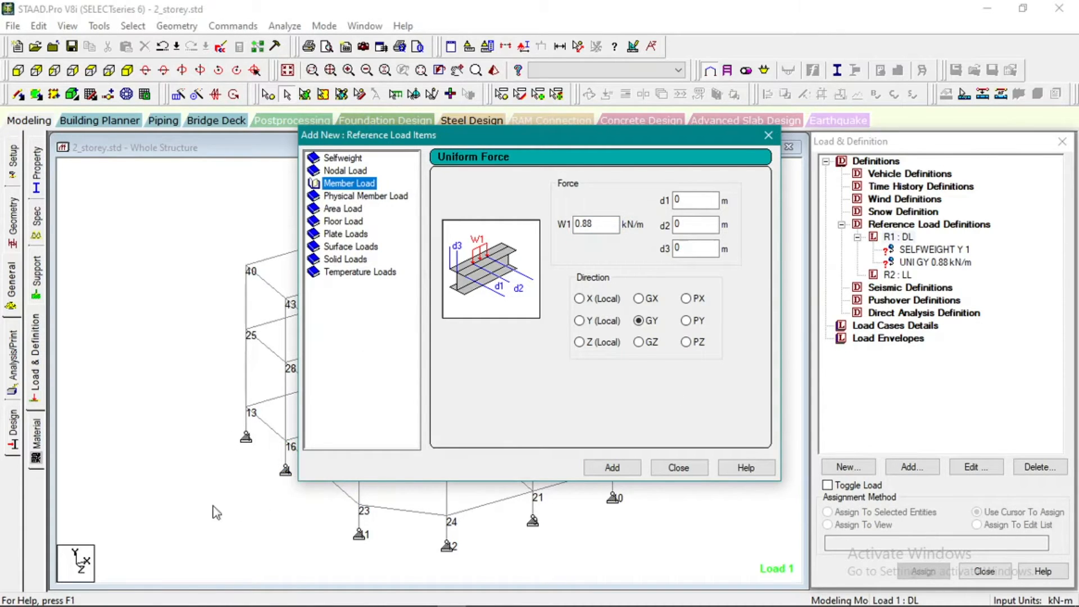
{"action": "left_click", "coordinate": [305, 595]}
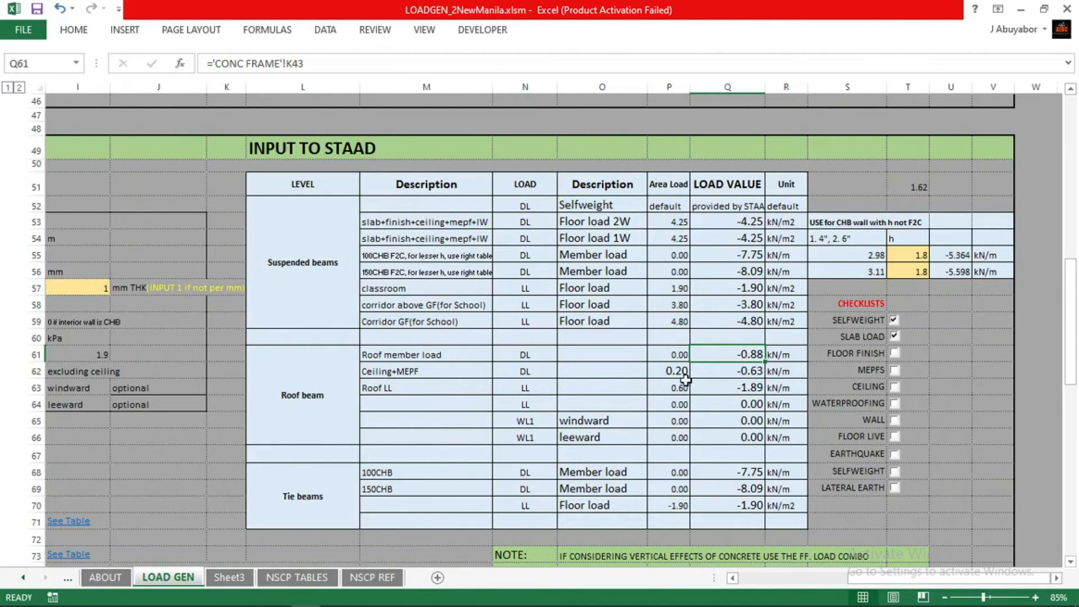
{"action": "left_click", "coordinate": [724, 369]}
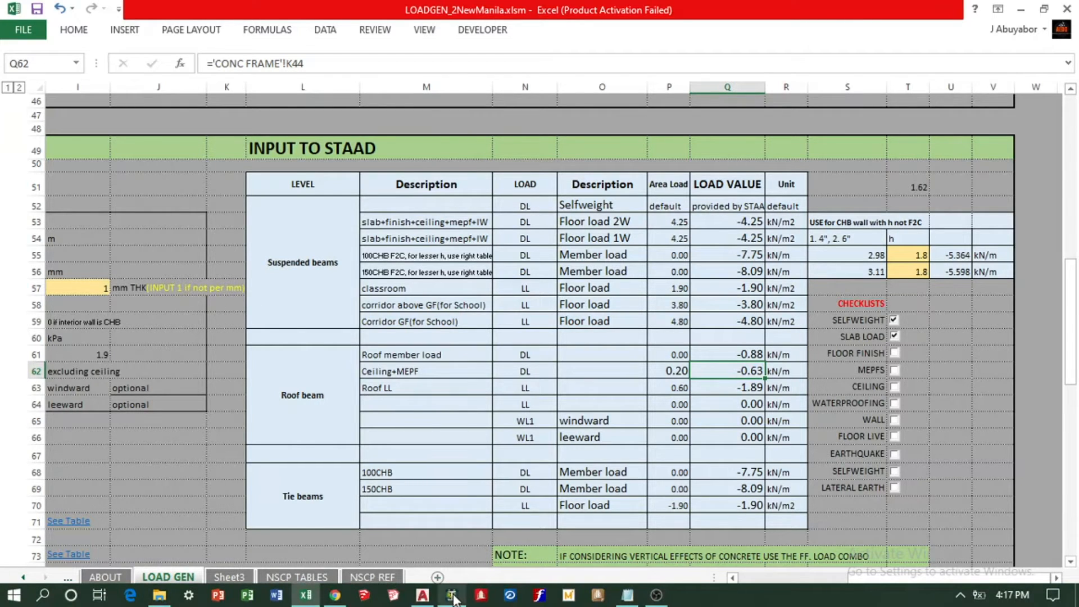
{"action": "left_click", "coordinate": [451, 593]}
{"action": "left_click", "coordinate": [589, 225]}
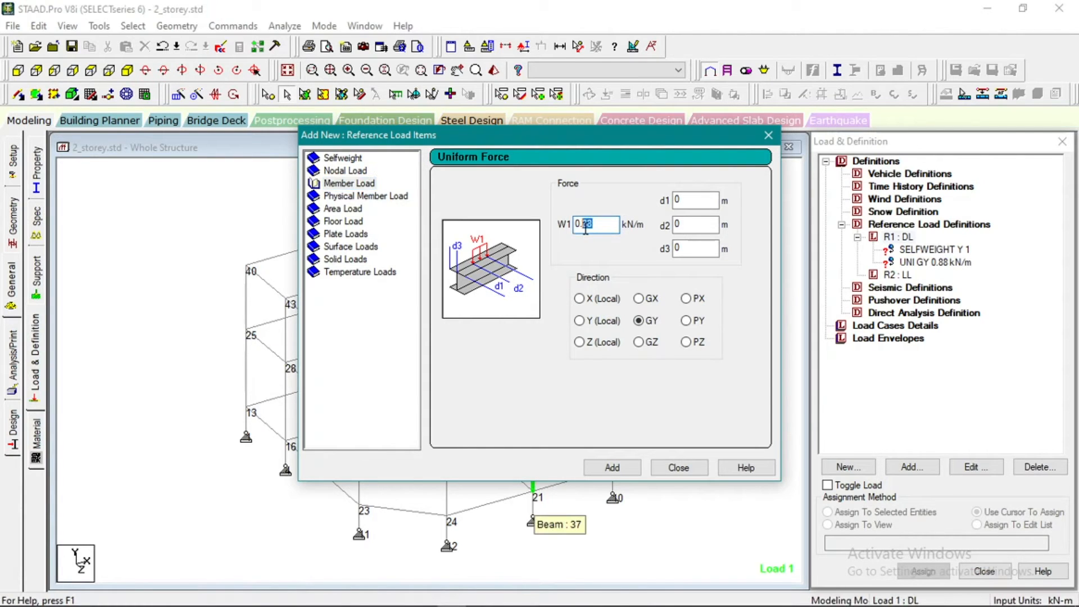
{"action": "type", "text": "0.63"}
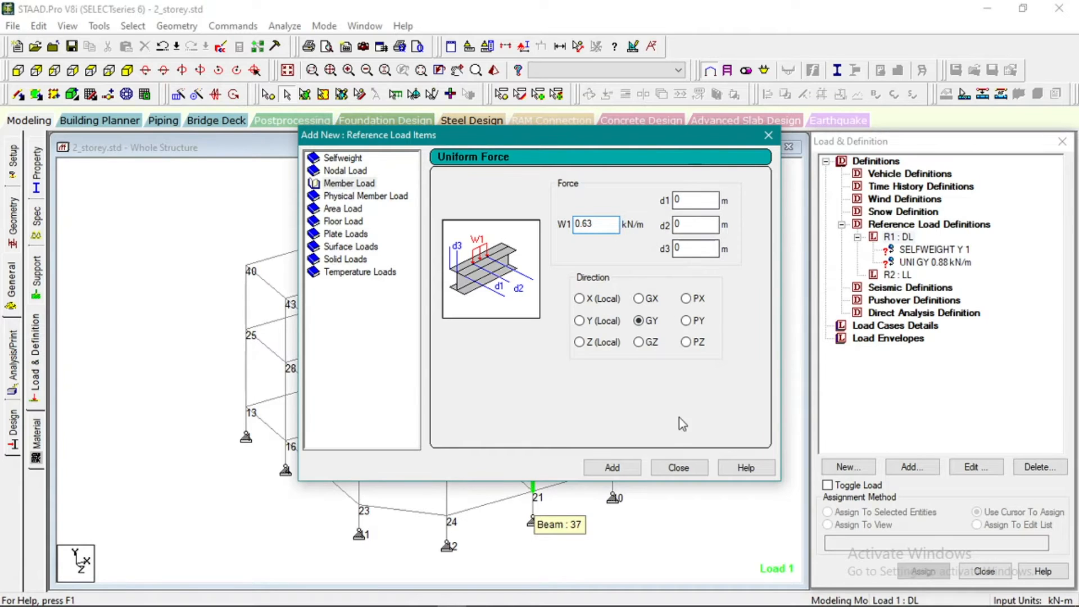
{"action": "left_click", "coordinate": [622, 471]}
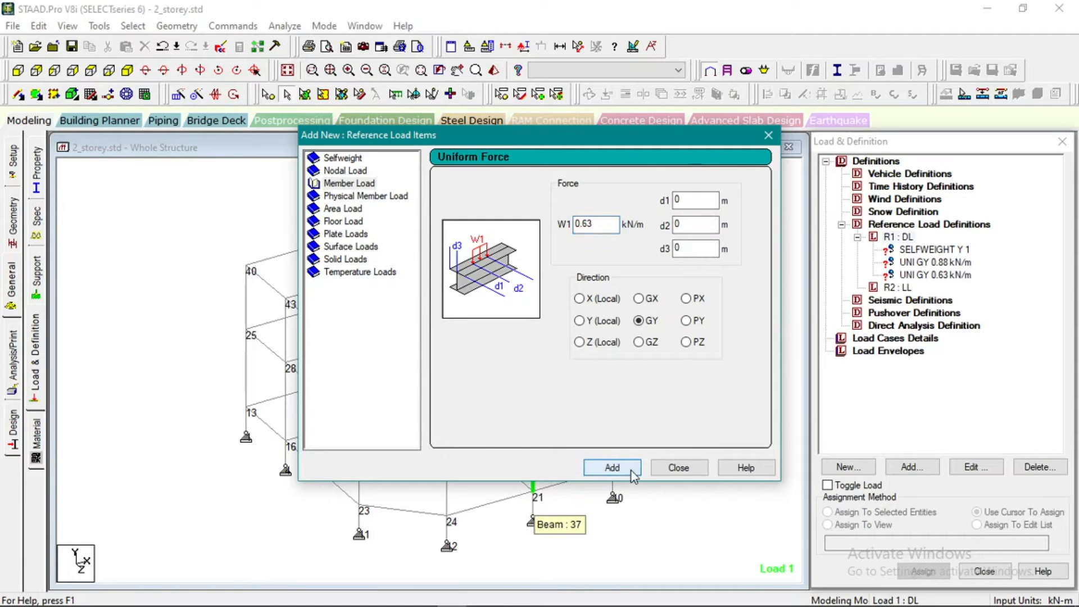
{"action": "left_click", "coordinate": [680, 468]}
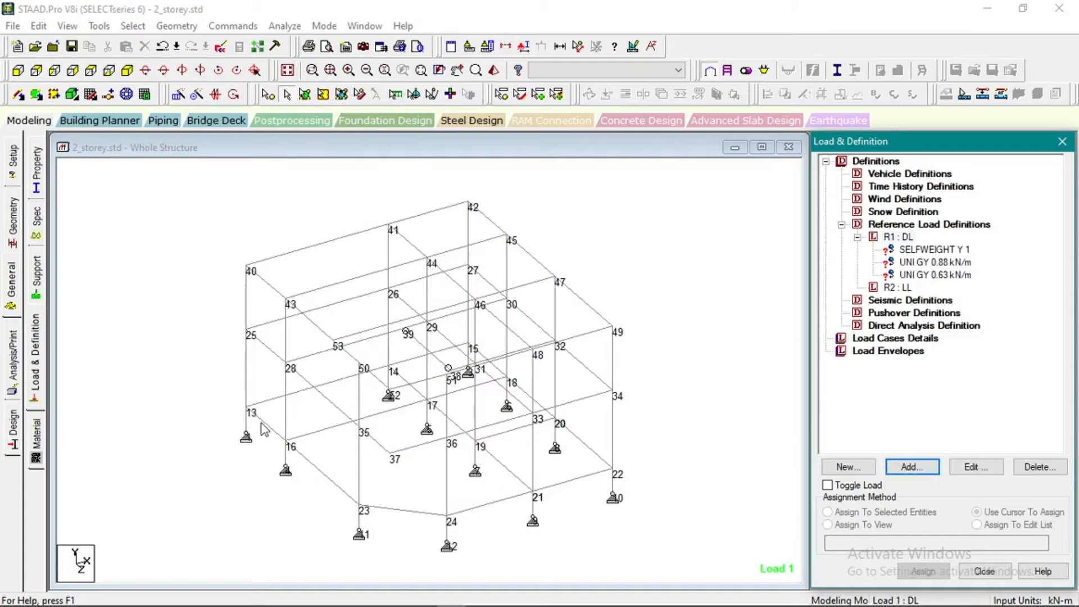
Switch to the Excel workbook and check the two-way and one-way floor dead load values of the suspended beams.
{"action": "left_click", "coordinate": [306, 597]}
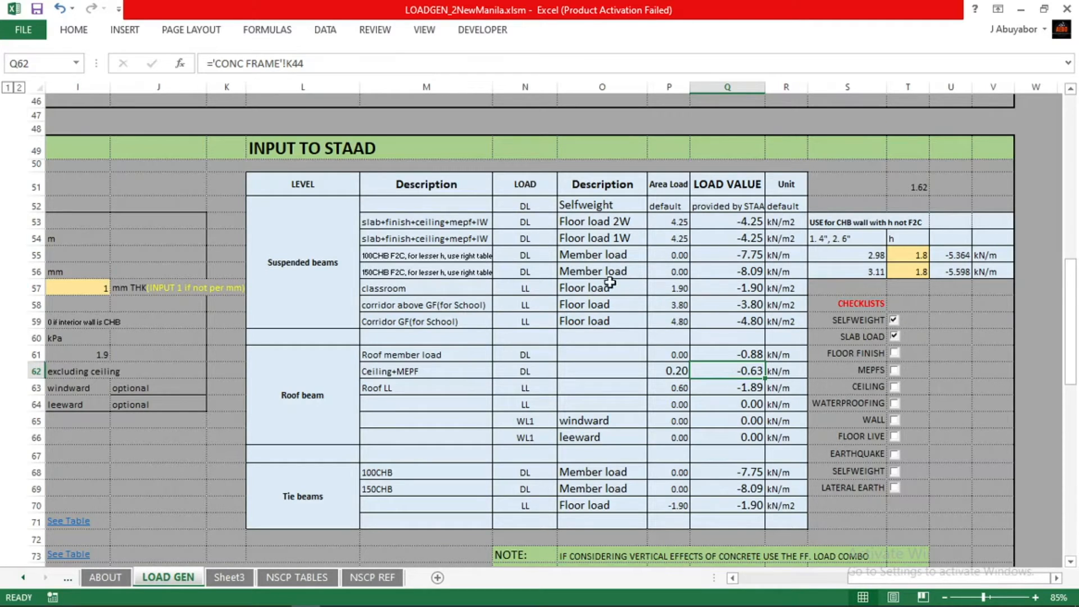
{"action": "left_click", "coordinate": [309, 284]}
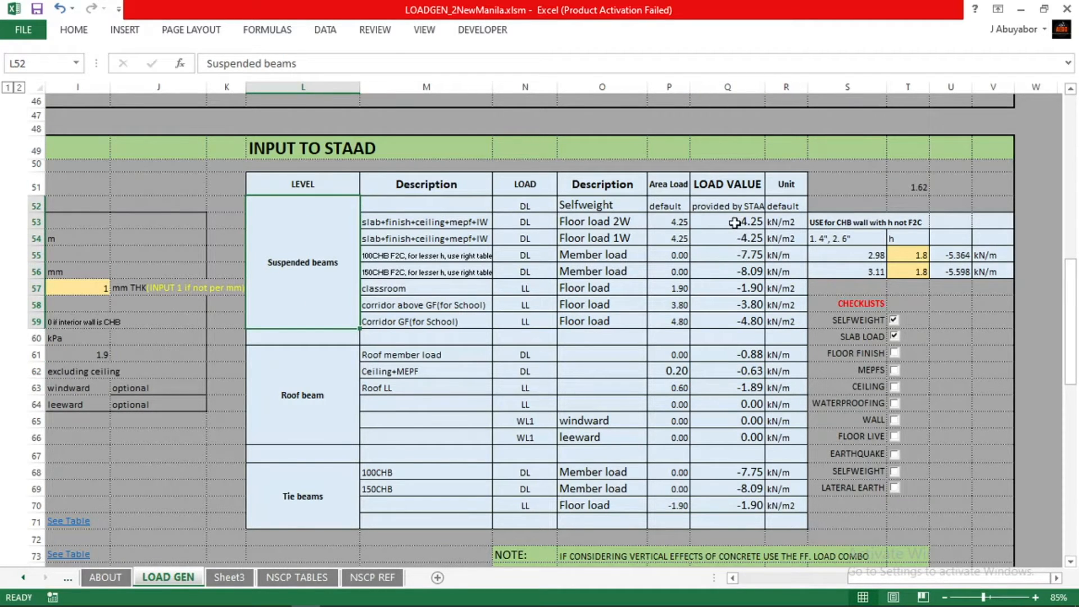
{"action": "left_click_drag", "start_coordinate": [734, 223], "coordinate": [736, 238]}
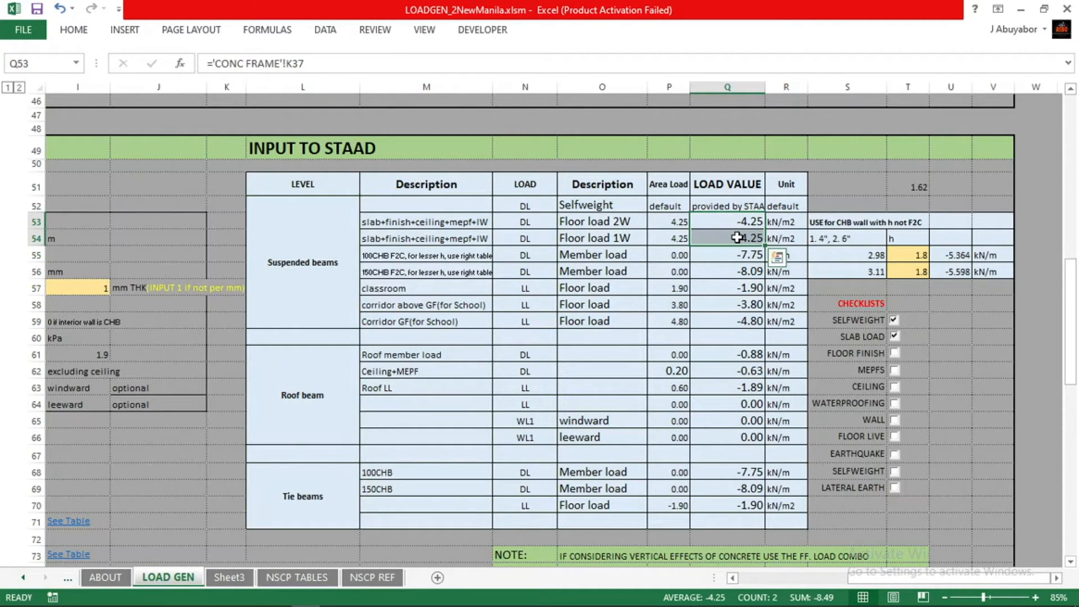
{"action": "left_click", "coordinate": [736, 223]}
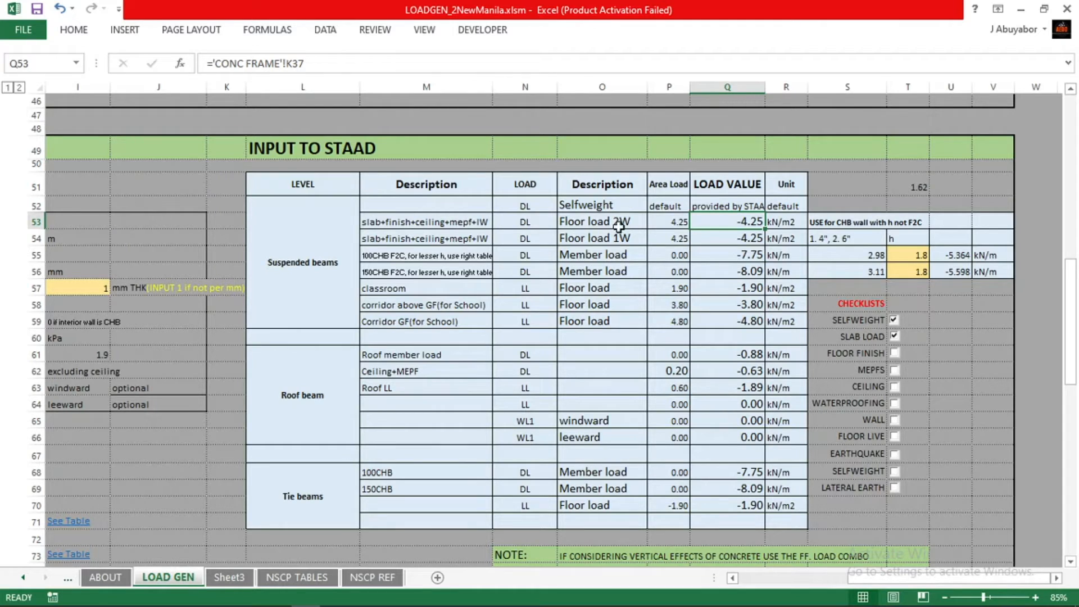
{"action": "left_click", "coordinate": [635, 222]}
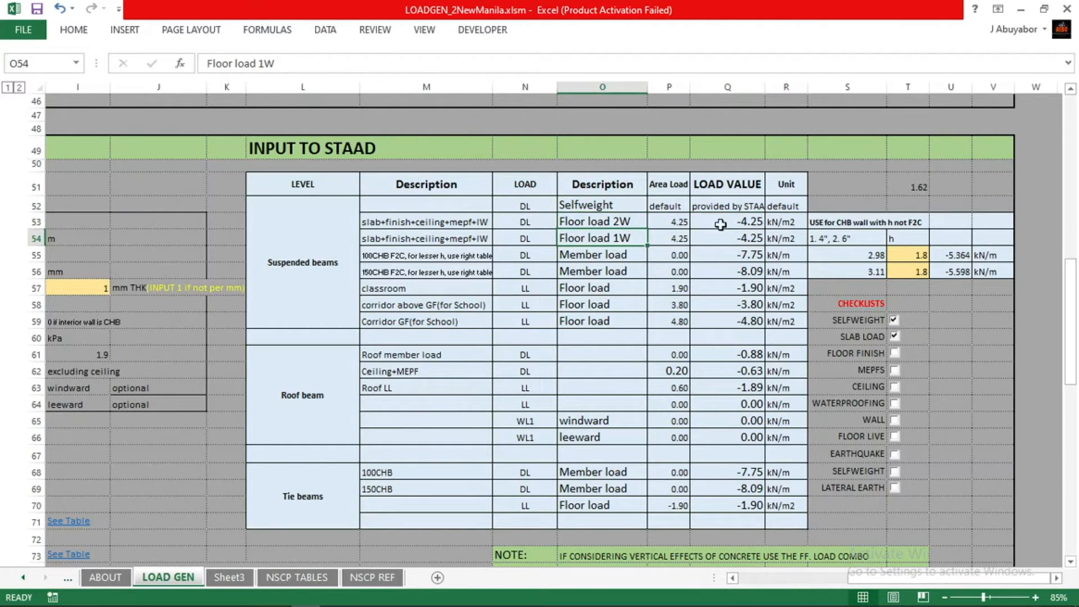
{"action": "left_click", "coordinate": [739, 220]}
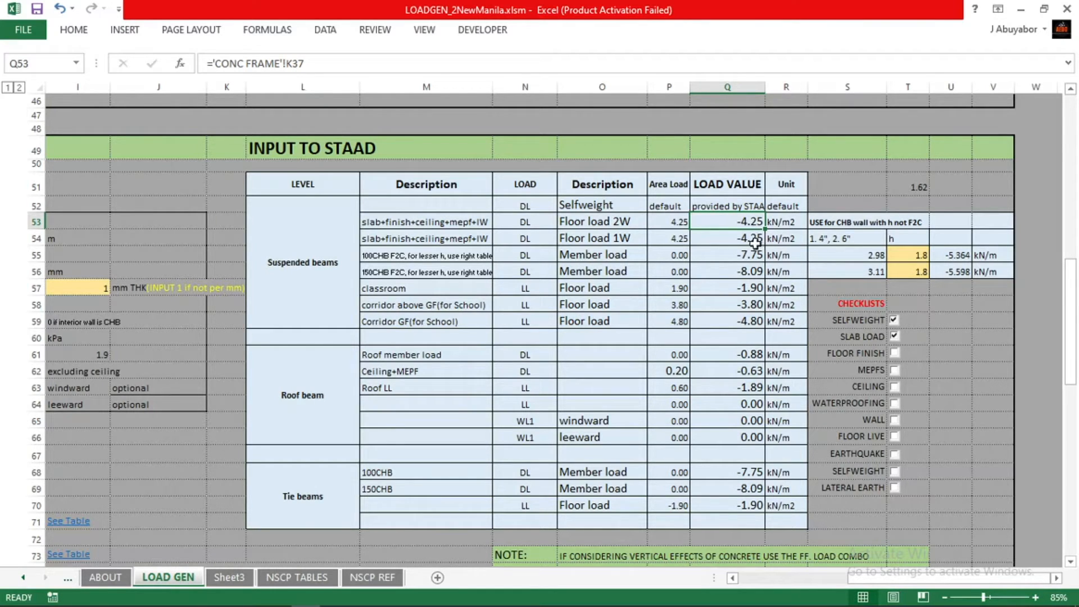
{"action": "left_click", "coordinate": [754, 239]}
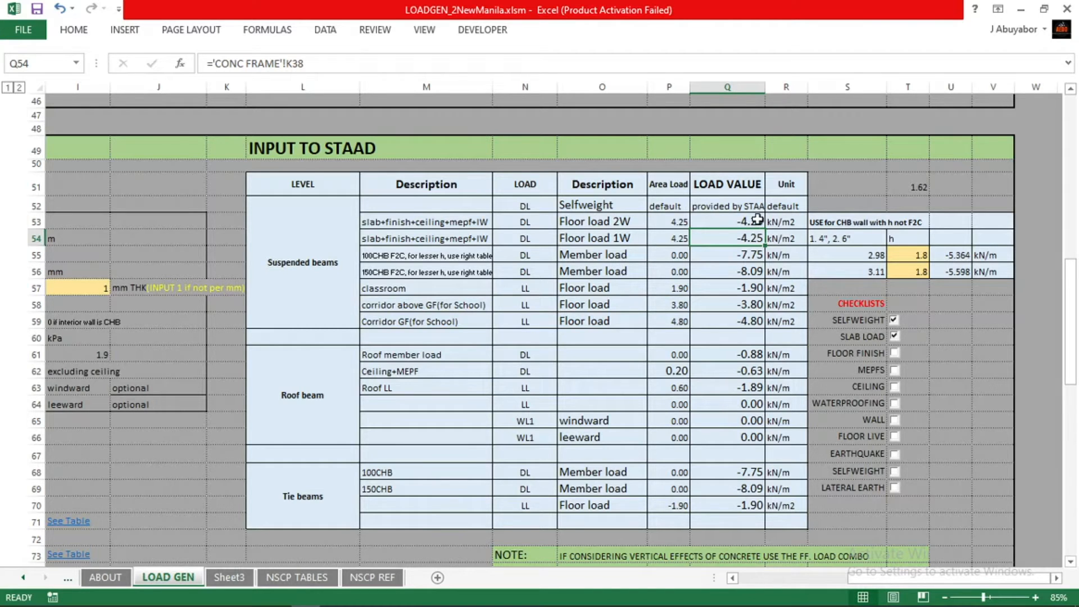
{"action": "left_click", "coordinate": [753, 222]}
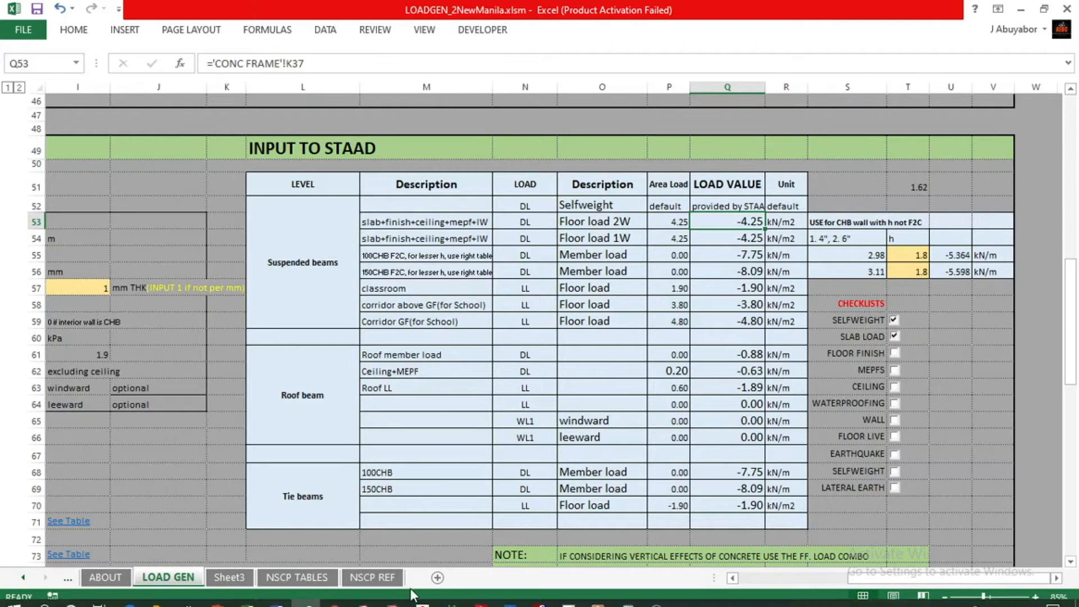
{"action": "left_click", "coordinate": [452, 601]}
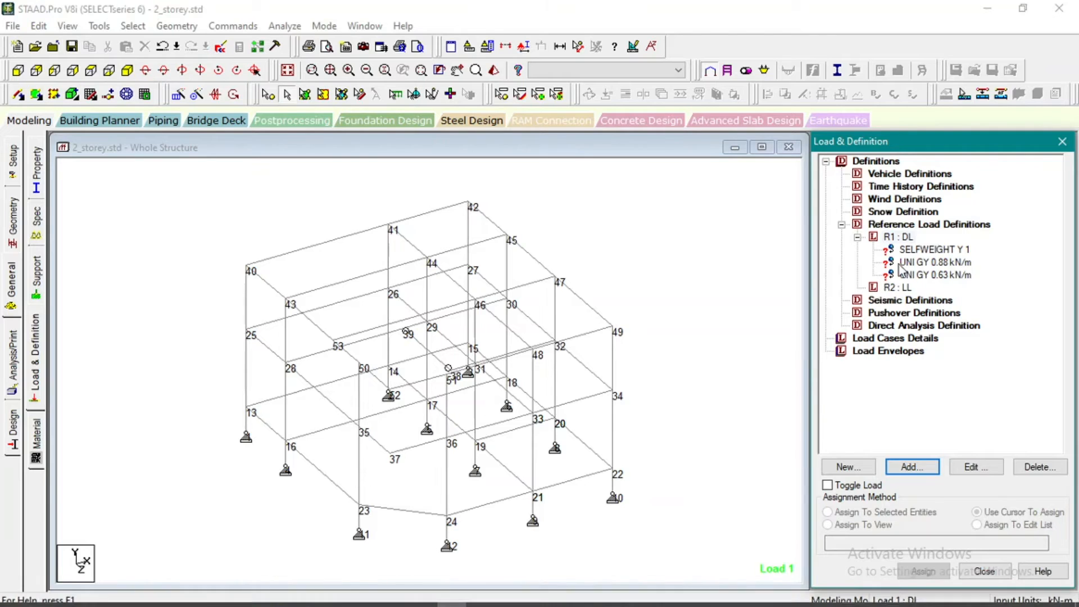
{"action": "left_click", "coordinate": [911, 238]}
{"action": "left_click", "coordinate": [912, 467]}
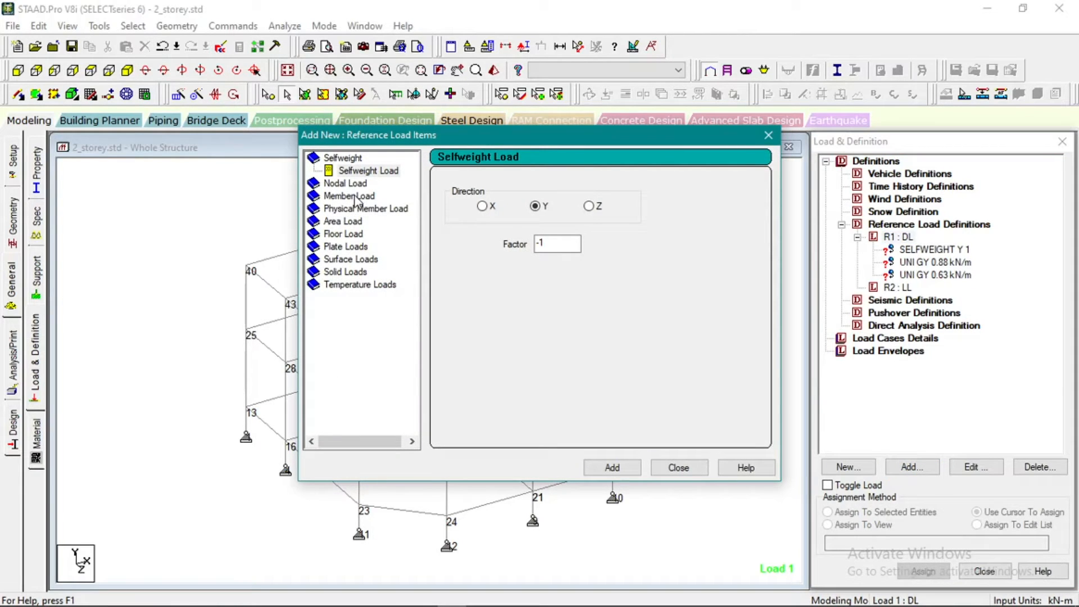
{"action": "left_click", "coordinate": [769, 135]}
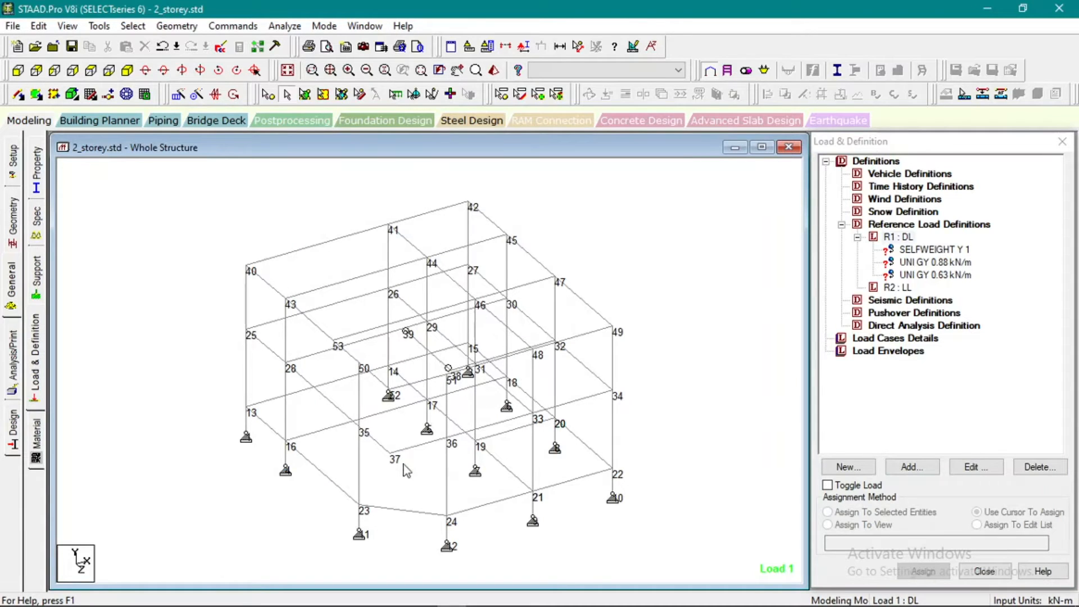
Switch to the Excel workbook and check the suspended beams' CHB member loads, floor dead loads and classroom load row.
{"action": "mouse_move", "coordinate": [405, 602]}
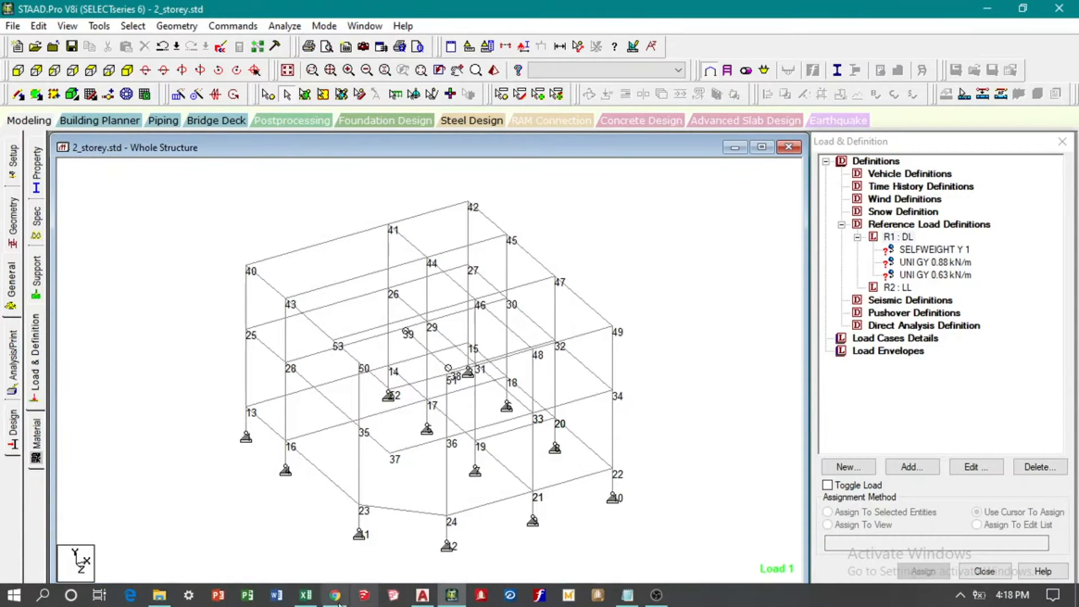
{"action": "left_click", "coordinate": [304, 601]}
{"action": "left_click", "coordinate": [713, 253]}
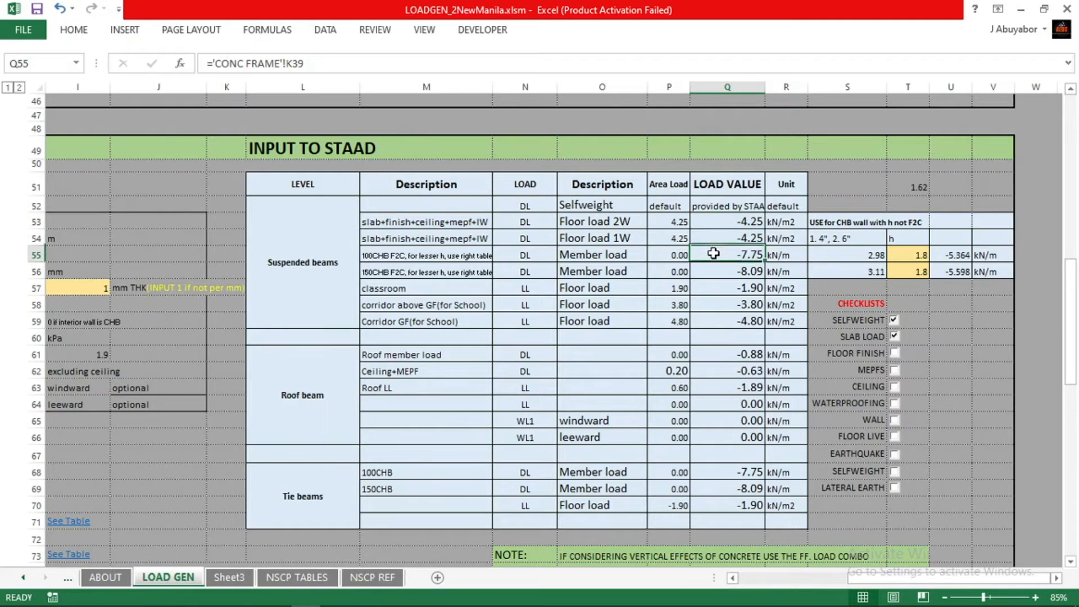
{"action": "left_click", "coordinate": [734, 273]}
{"action": "left_click_drag", "start_coordinate": [729, 224], "coordinate": [736, 238]}
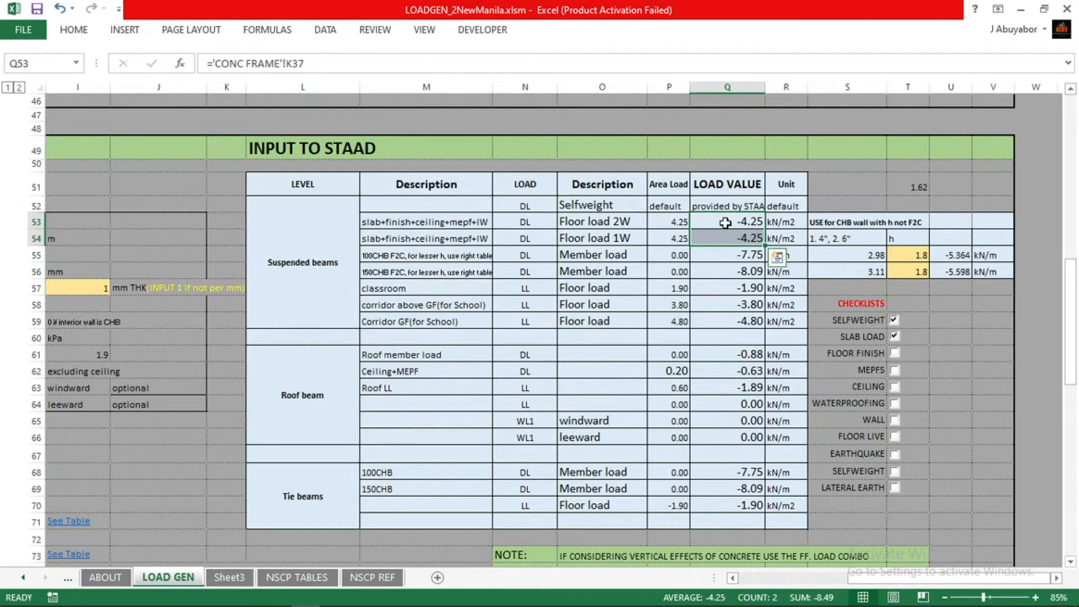
{"action": "left_click", "coordinate": [725, 223]}
{"action": "left_click", "coordinate": [472, 287]}
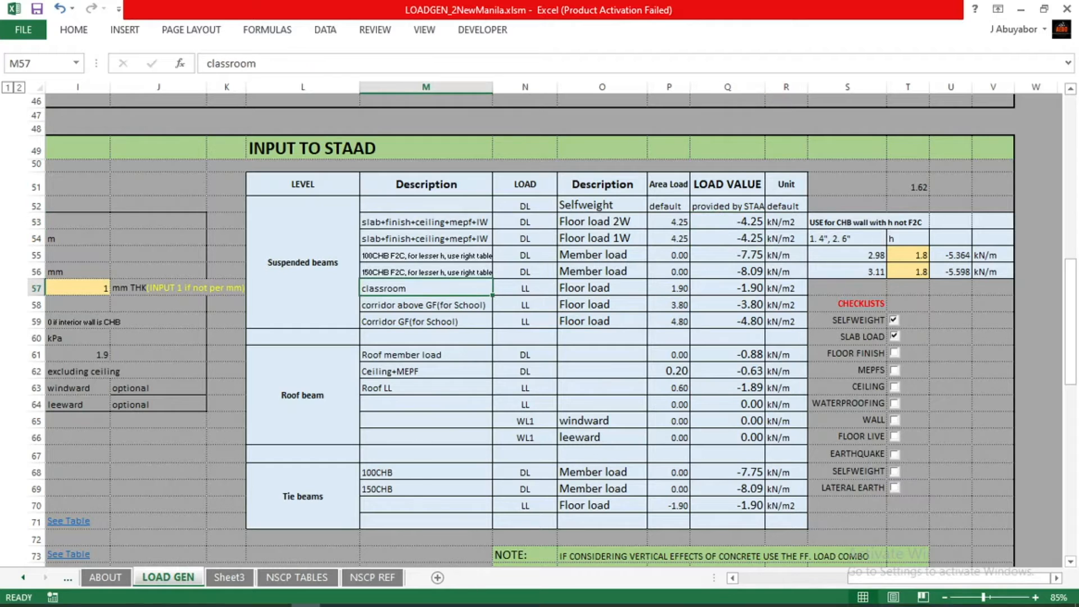
Switch to STAAD.Pro, isolate the beams of the middle floor level, show them in plan view and clear the selection.
{"action": "left_click", "coordinate": [452, 595]}
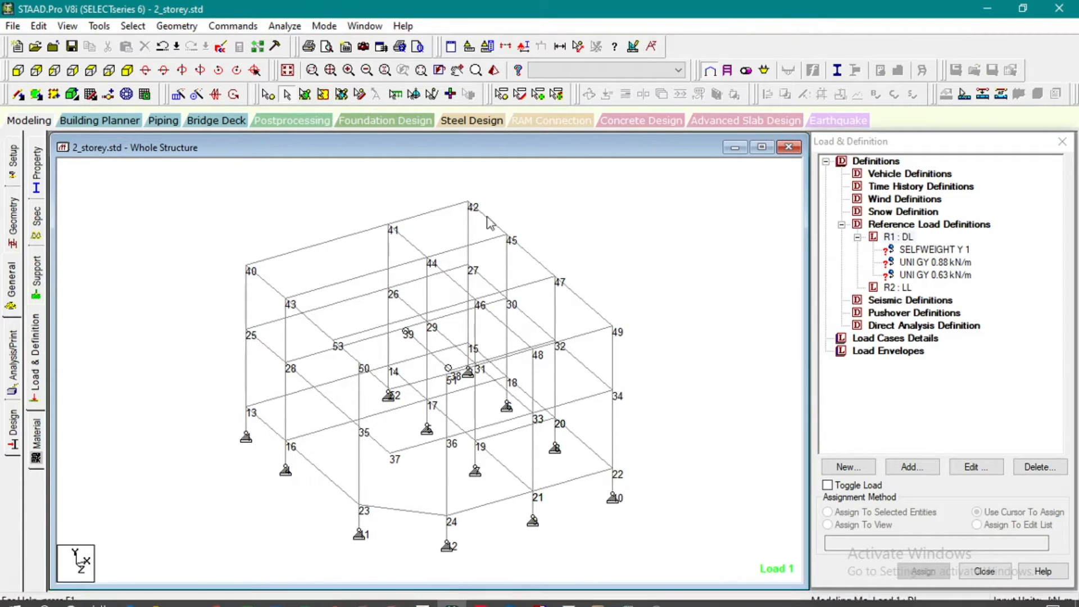
{"action": "left_click", "coordinate": [54, 70]}
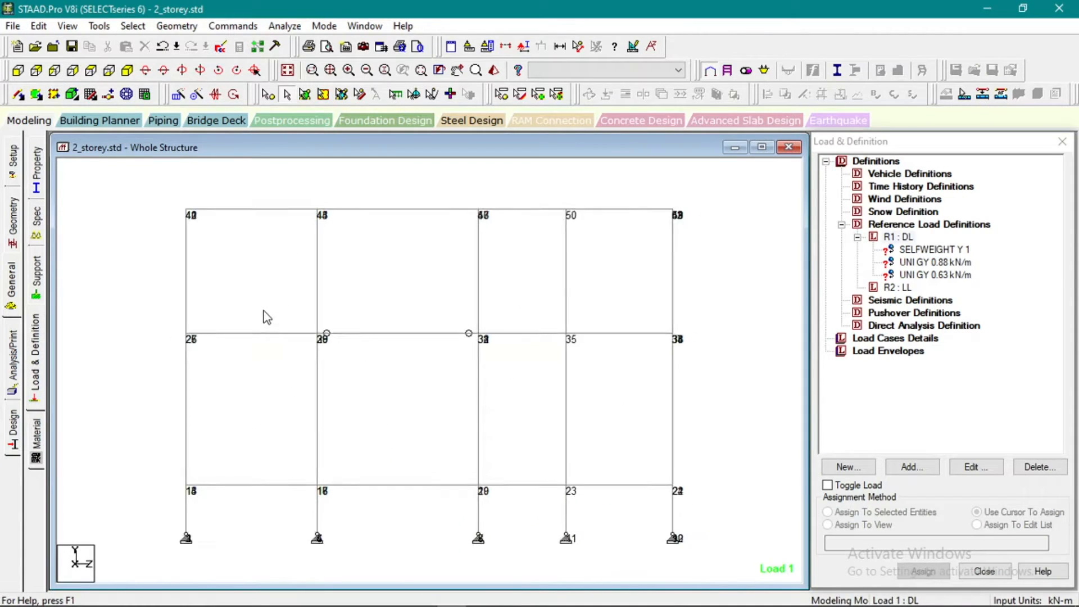
{"action": "left_click_drag", "start_coordinate": [181, 323], "coordinate": [677, 356]}
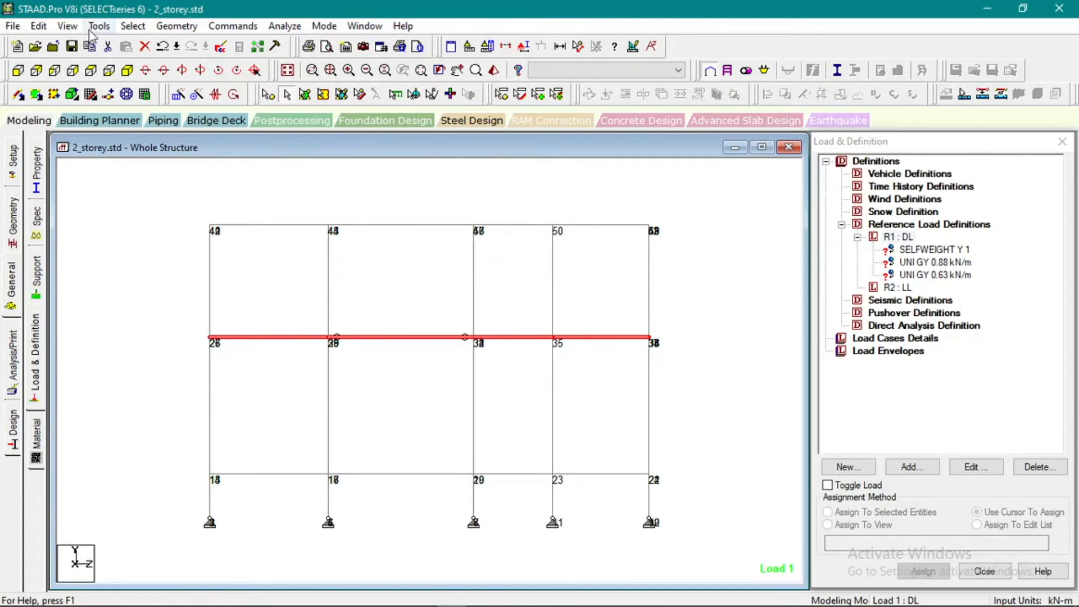
{"action": "left_click", "coordinate": [68, 26]}
{"action": "left_click", "coordinate": [89, 74]}
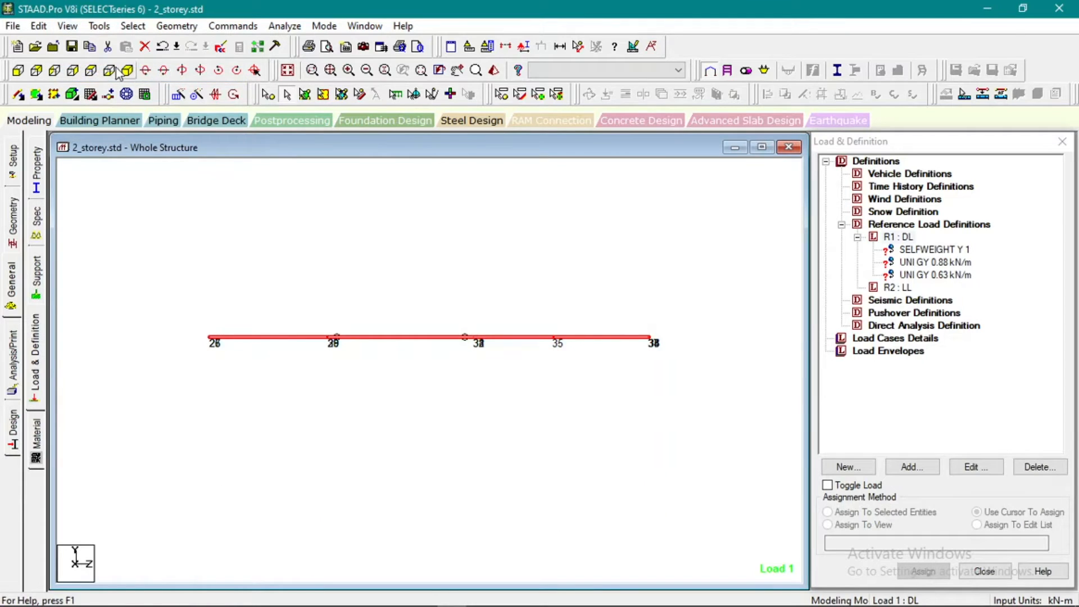
{"action": "left_click", "coordinate": [127, 70]}
{"action": "left_click", "coordinate": [91, 70]}
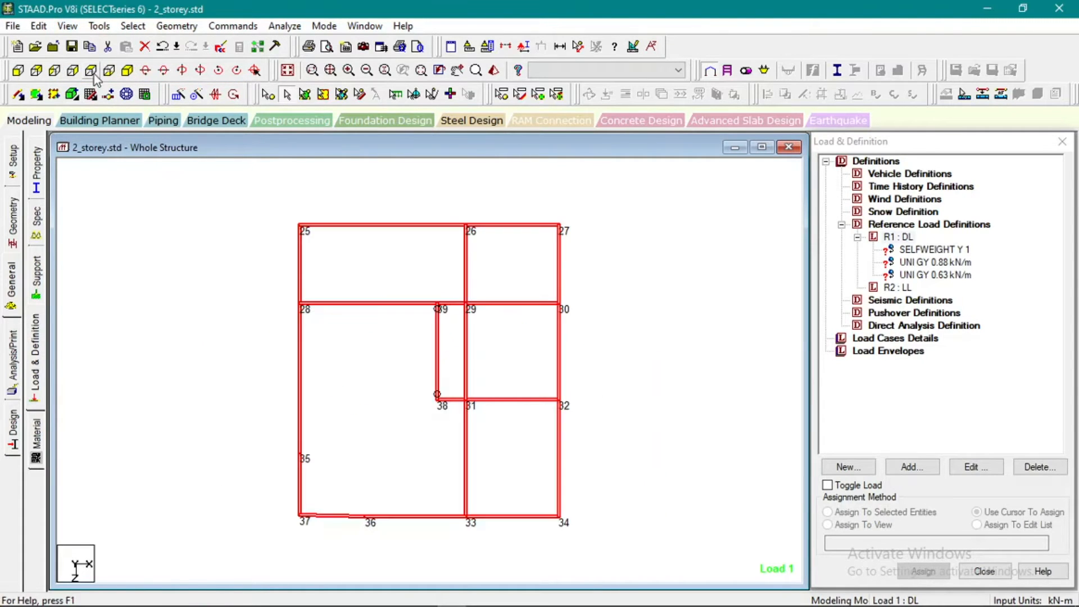
{"action": "left_click", "coordinate": [245, 316]}
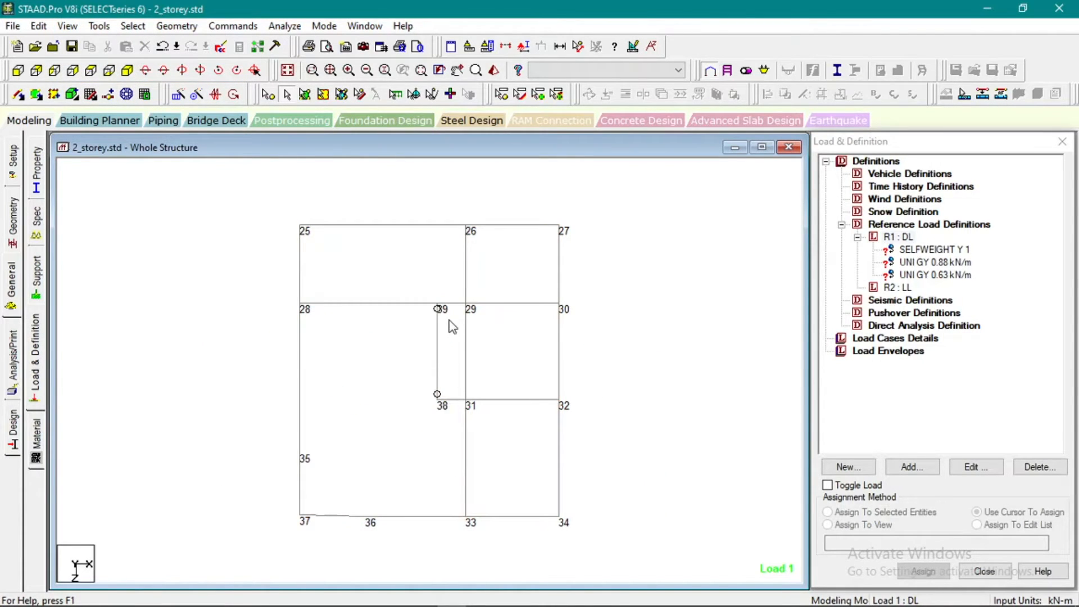
Measure the corner slab panel's sides from node 25 to nodes 28 and 26, then remove the dimensions in isometric view.
{"action": "left_click", "coordinate": [466, 352]}
{"action": "left_click", "coordinate": [402, 257]}
{"action": "left_click", "coordinate": [577, 46]}
{"action": "left_click", "coordinate": [301, 226]}
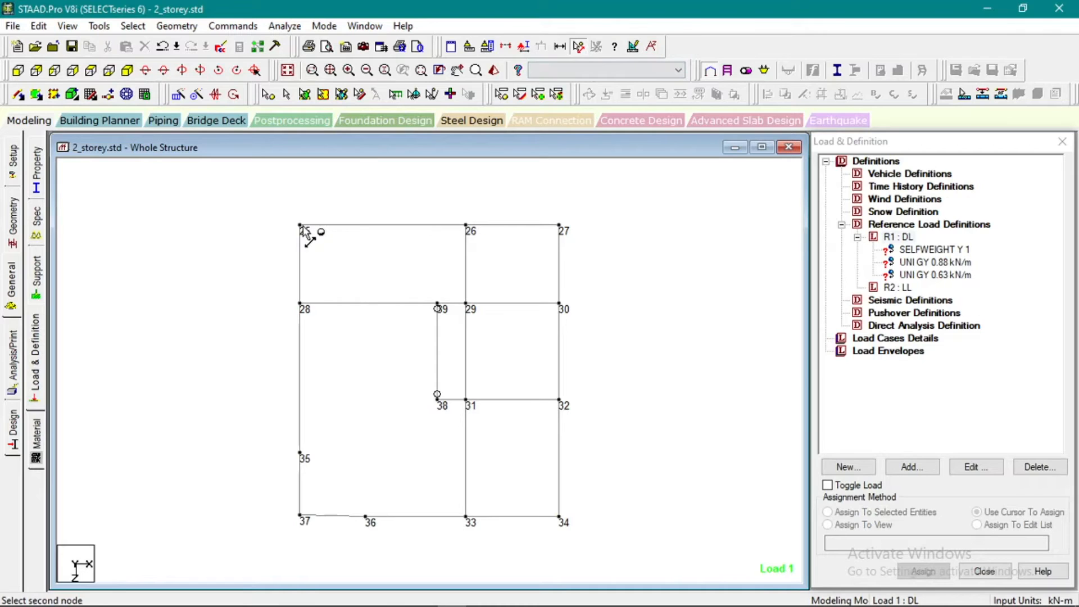
{"action": "left_click", "coordinate": [301, 304]}
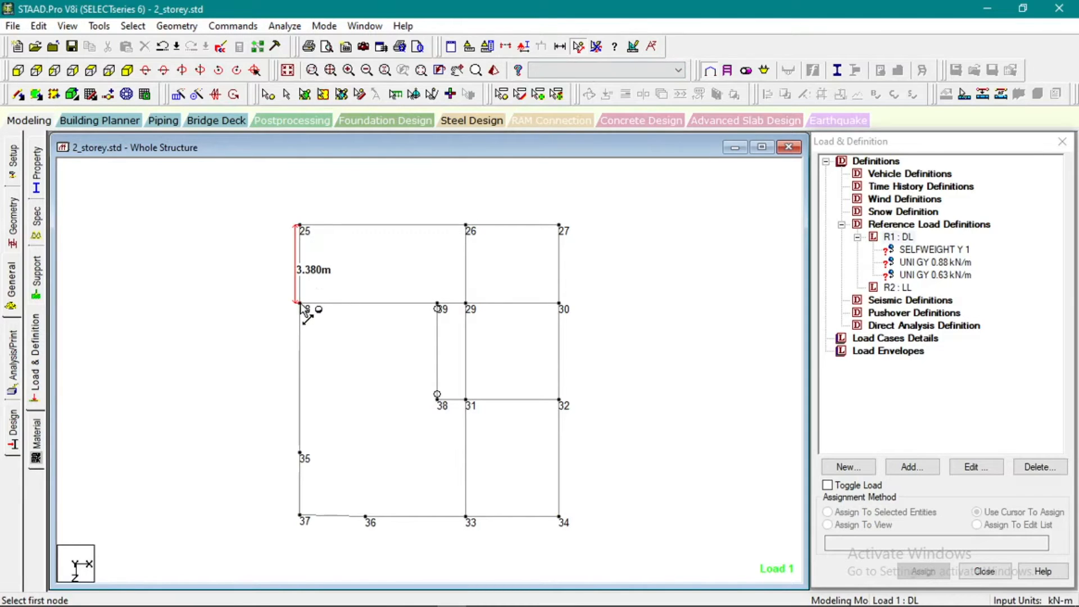
{"action": "left_click", "coordinate": [300, 225]}
{"action": "left_click", "coordinate": [466, 226]}
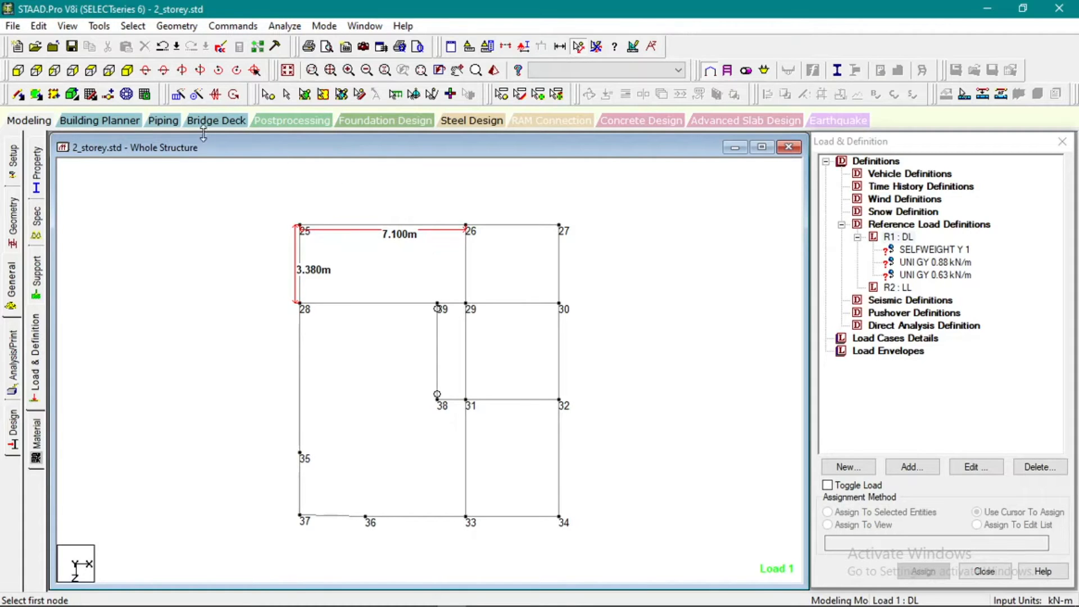
{"action": "left_click", "coordinate": [127, 69]}
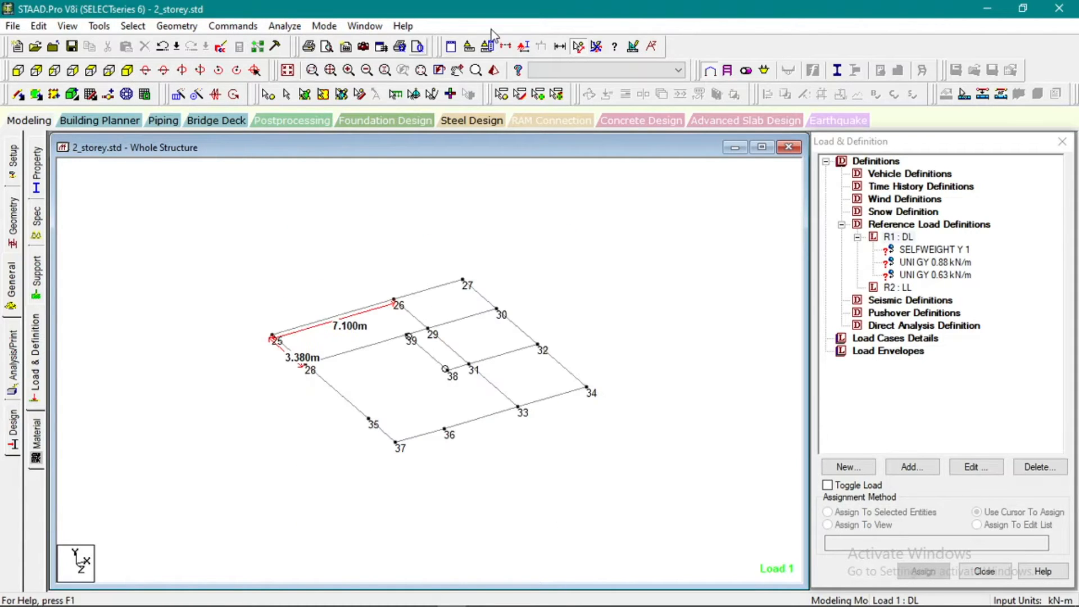
{"action": "left_click", "coordinate": [597, 46]}
Create a floor group named 1W from the beams enclosing panels 25-26-29-28 and 39-29-31-38.
{"action": "left_click", "coordinate": [337, 316]}
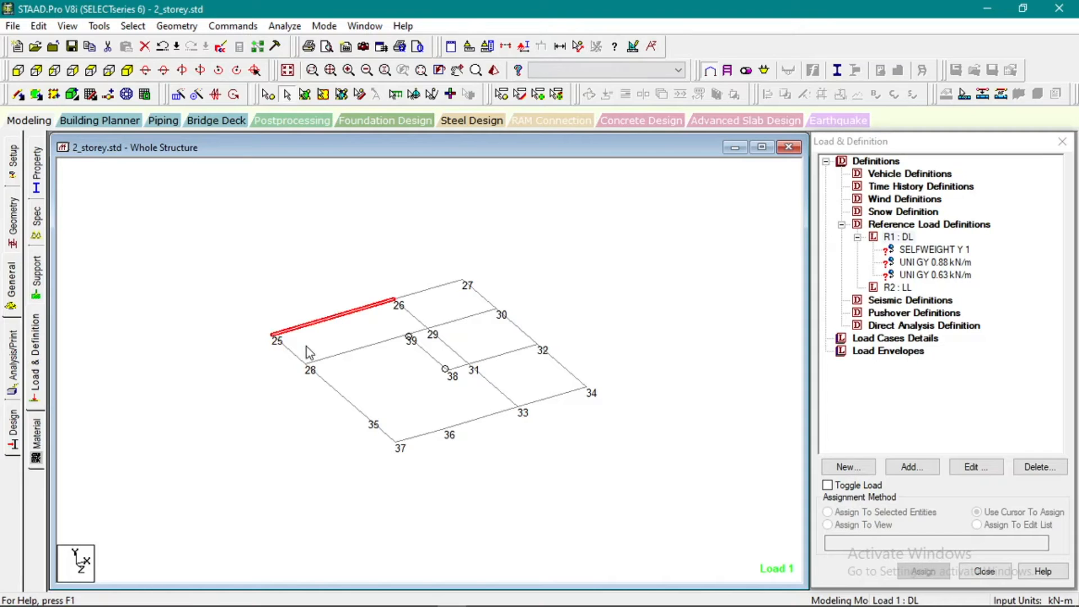
{"action": "left_click", "coordinate": [359, 348], "text": "ctrl"}
{"action": "left_click", "coordinate": [415, 325], "text": "ctrl"}
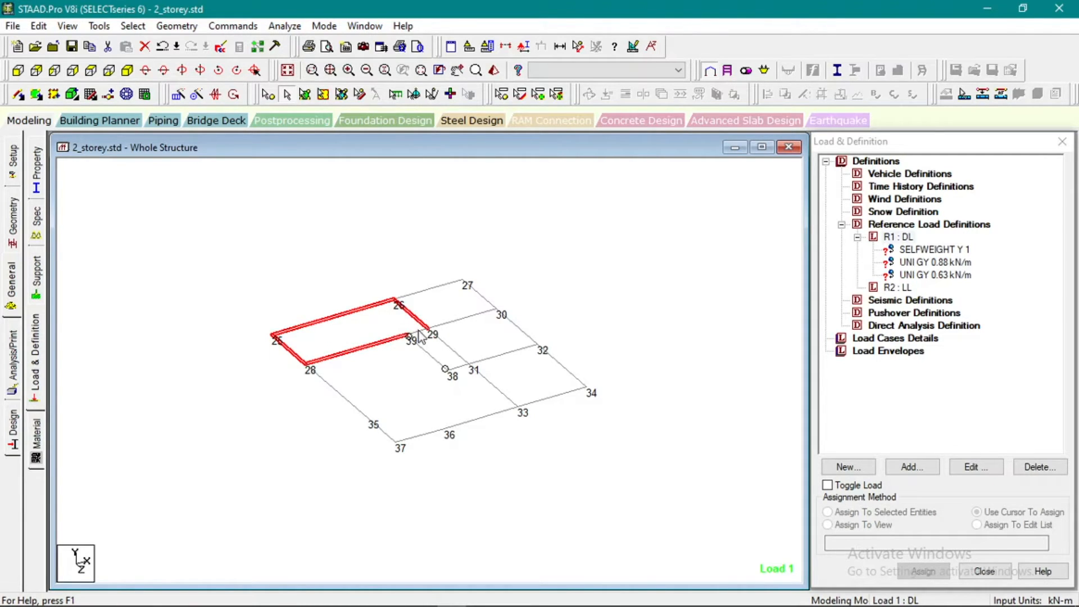
{"action": "left_click", "coordinate": [423, 348], "text": "ctrl"}
{"action": "left_click", "coordinate": [456, 357], "text": "ctrl"}
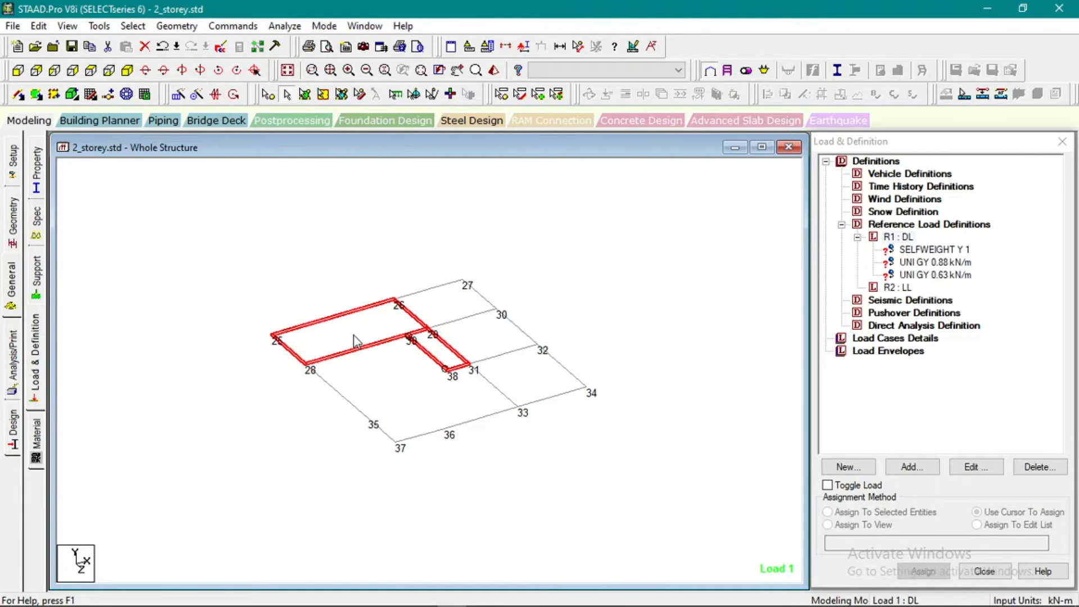
{"action": "left_click", "coordinate": [562, 312]}
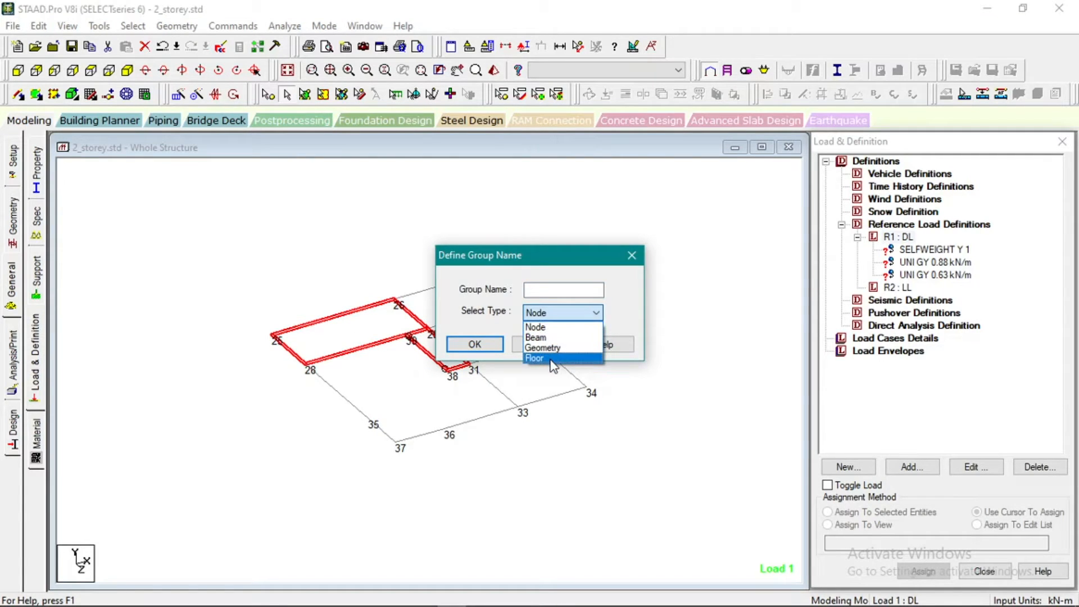
{"action": "left_click", "coordinate": [554, 358]}
{"action": "left_click", "coordinate": [548, 290]}
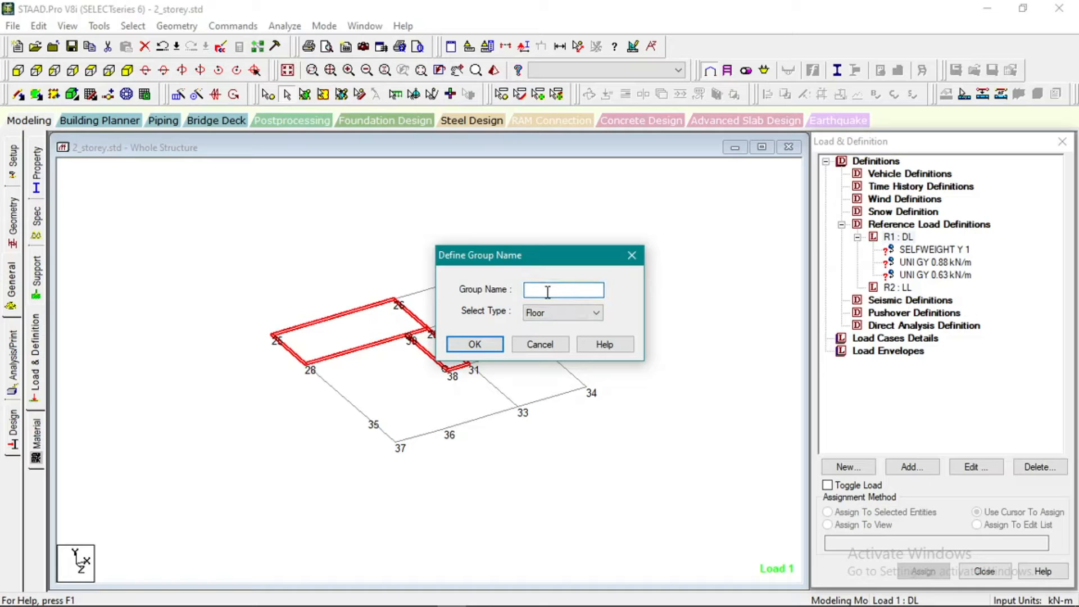
{"action": "type", "text": "1W"}
{"action": "left_click", "coordinate": [475, 344]}
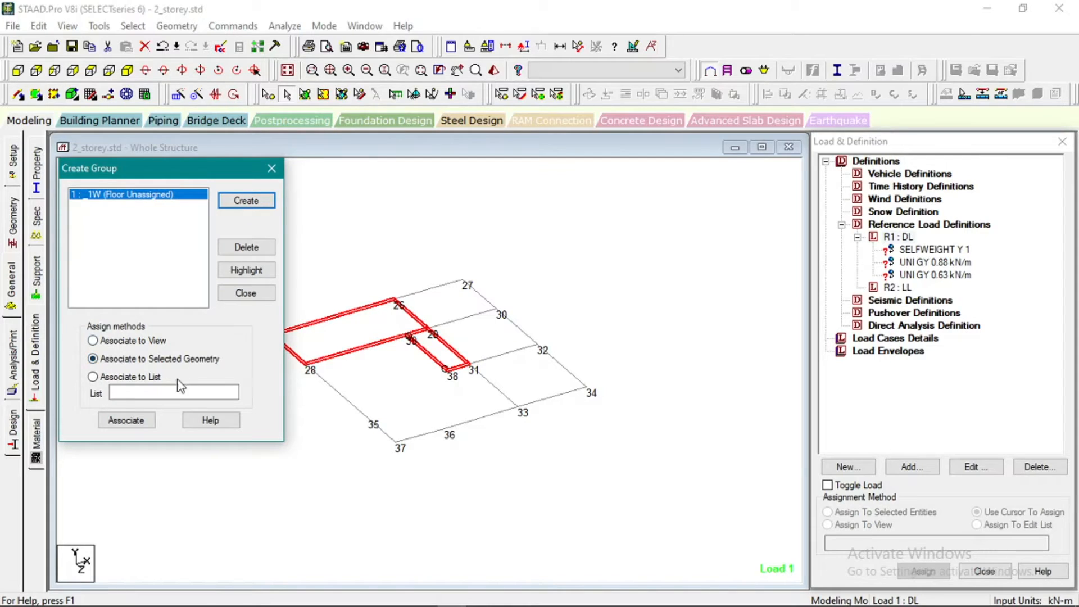
{"action": "left_click", "coordinate": [125, 419]}
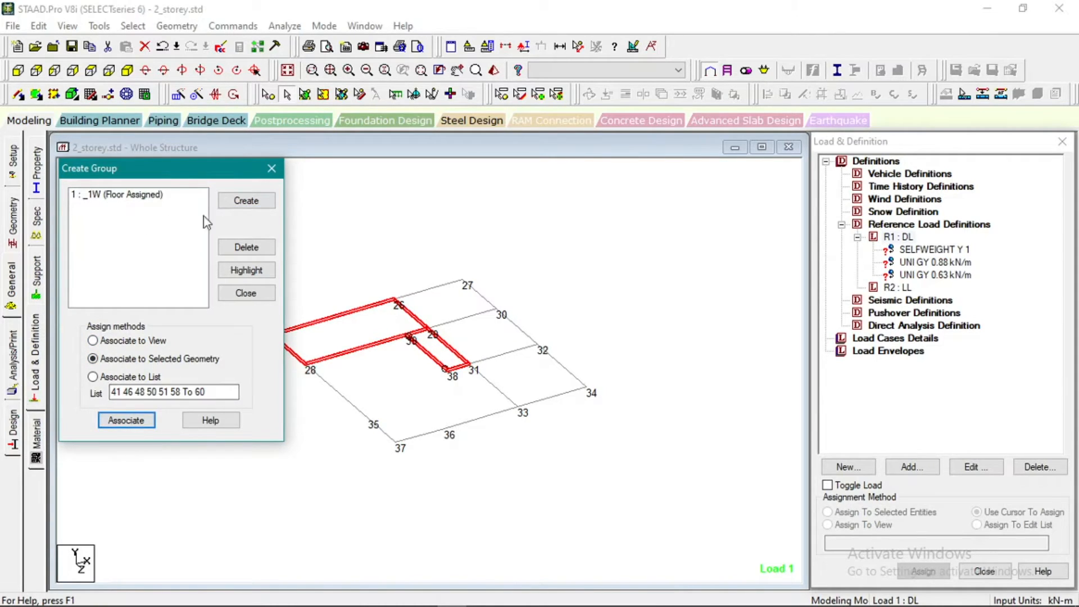
Clear the selection and highlight floor group _1W to check its associated beams.
{"action": "left_click", "coordinate": [388, 229]}
{"action": "left_click", "coordinate": [129, 197]}
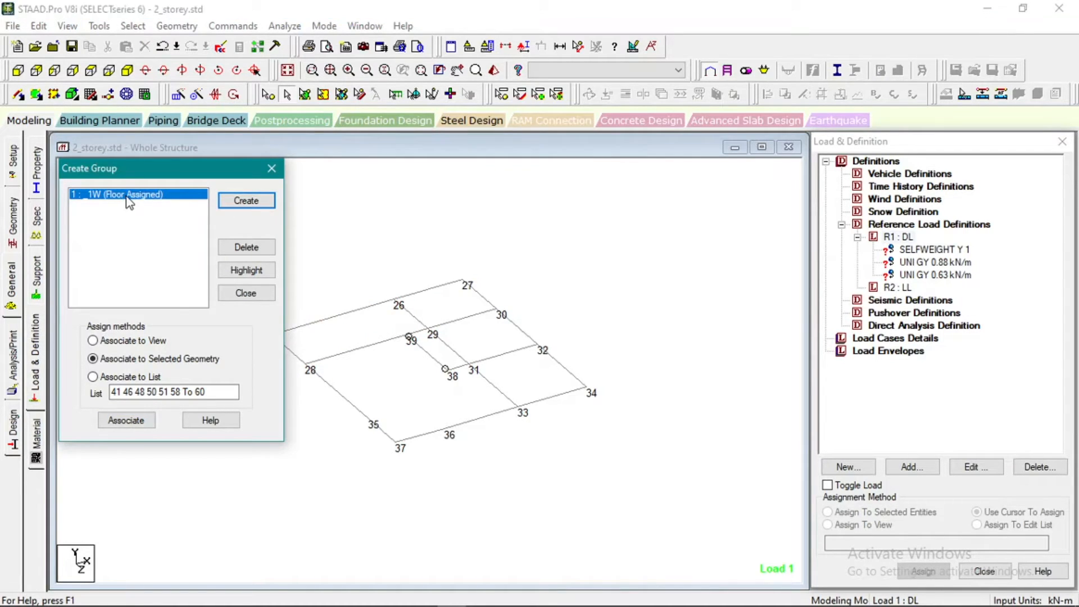
{"action": "left_click", "coordinate": [246, 270]}
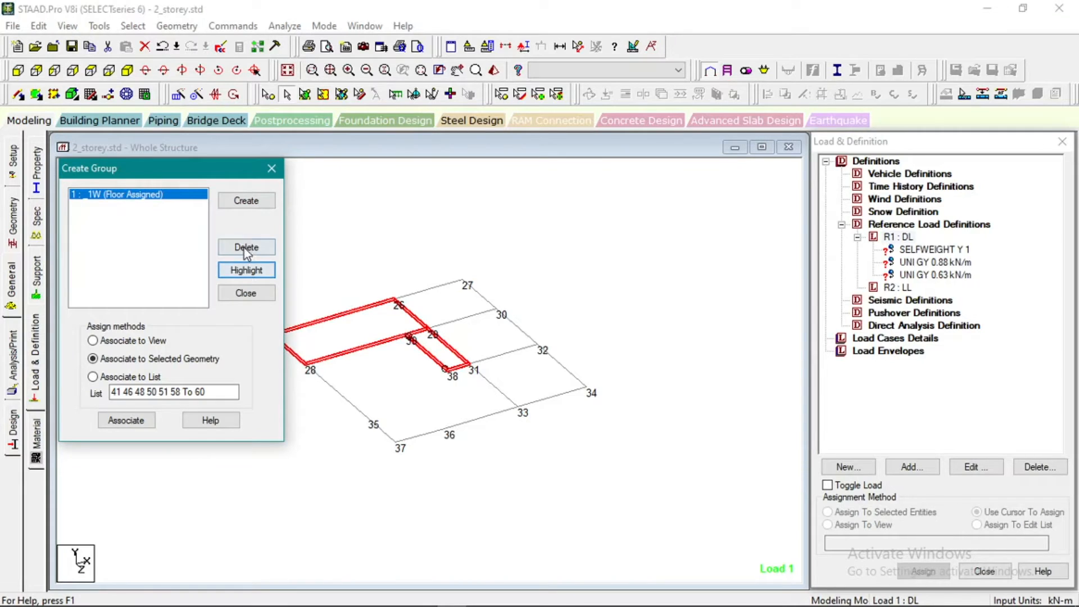
Create a second group named 2W with the type Floor.
{"action": "left_click", "coordinate": [253, 209]}
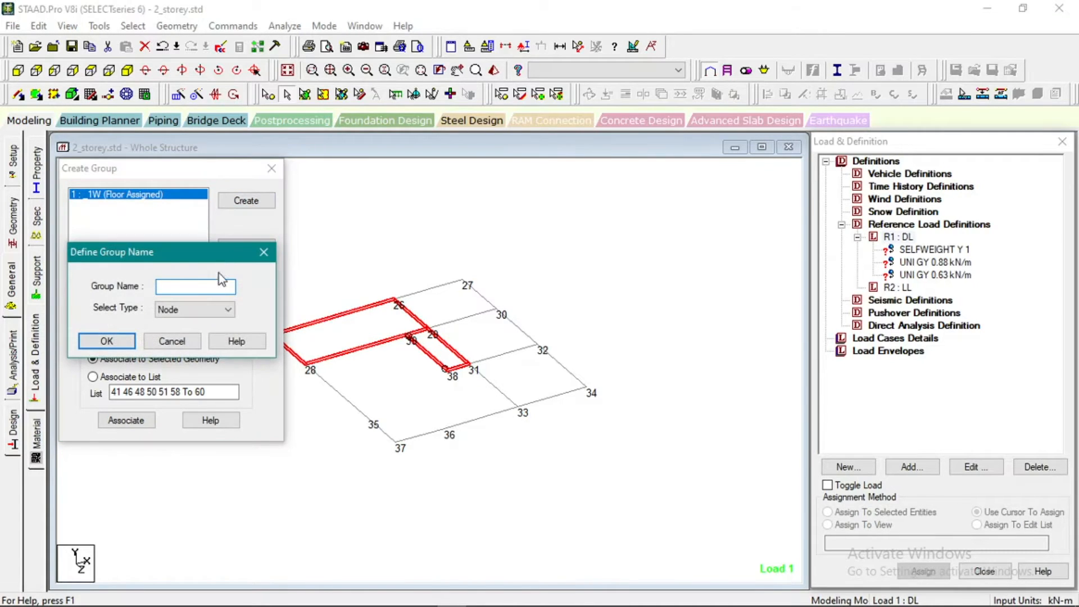
{"action": "type", "text": "2W"}
{"action": "left_click", "coordinate": [194, 309]}
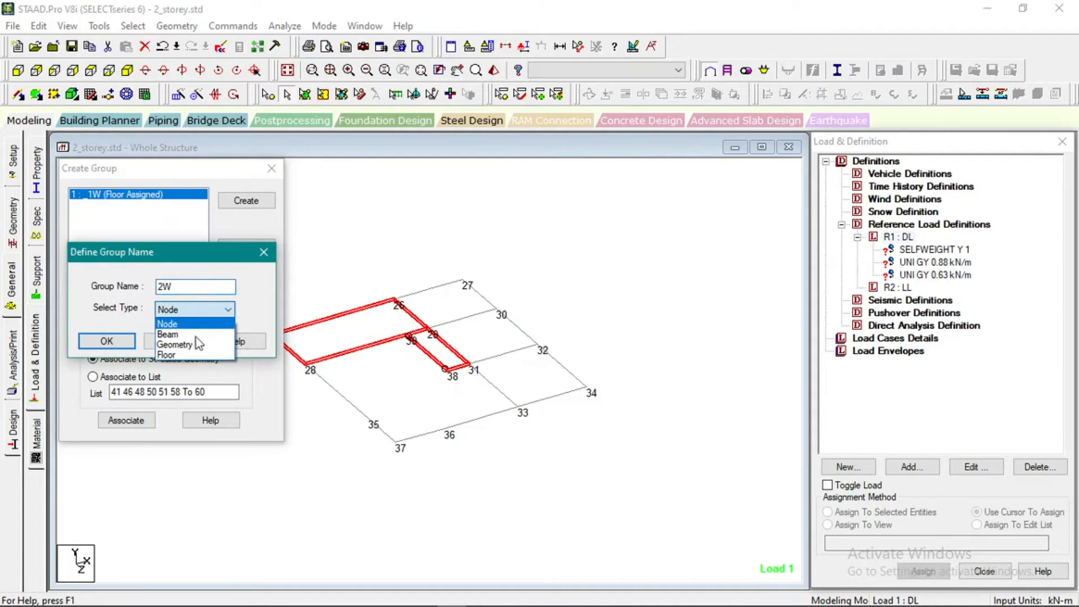
{"action": "left_click", "coordinate": [168, 354]}
{"action": "left_click", "coordinate": [130, 341]}
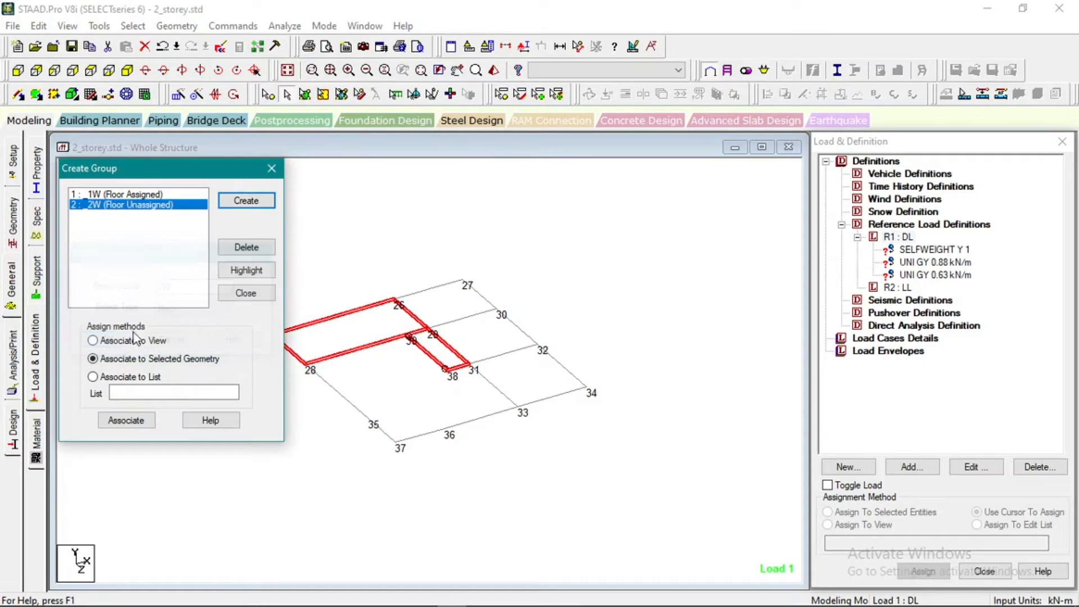
Associate the beams around the three panels bounded by nodes 26, 27, 34 and 33 with floor group _2W.
{"action": "left_click", "coordinate": [425, 290]}
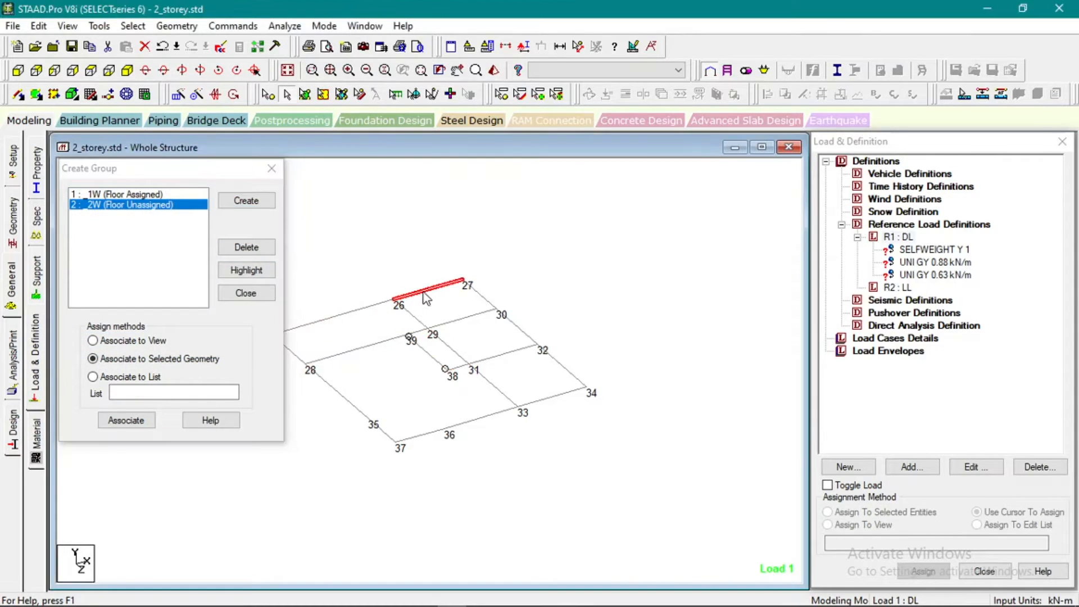
{"action": "left_click", "coordinate": [423, 324], "text": "ctrl"}
{"action": "left_click", "coordinate": [421, 322], "text": "ctrl"}
{"action": "left_click", "coordinate": [480, 294], "text": "ctrl"}
{"action": "left_click", "coordinate": [515, 325], "text": "ctrl"}
{"action": "left_click", "coordinate": [524, 351], "text": "ctrl"}
{"action": "left_click", "coordinate": [453, 349], "text": "ctrl"}
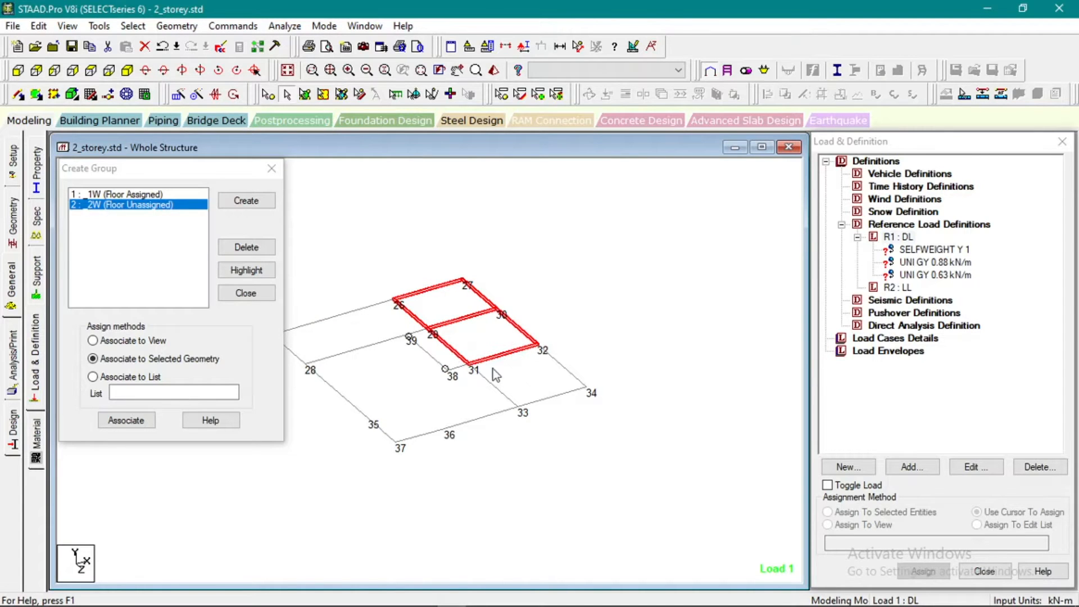
{"action": "left_click", "coordinate": [557, 363], "text": "ctrl"}
{"action": "left_click", "coordinate": [560, 396], "text": "ctrl"}
{"action": "left_click", "coordinate": [505, 392], "text": "ctrl"}
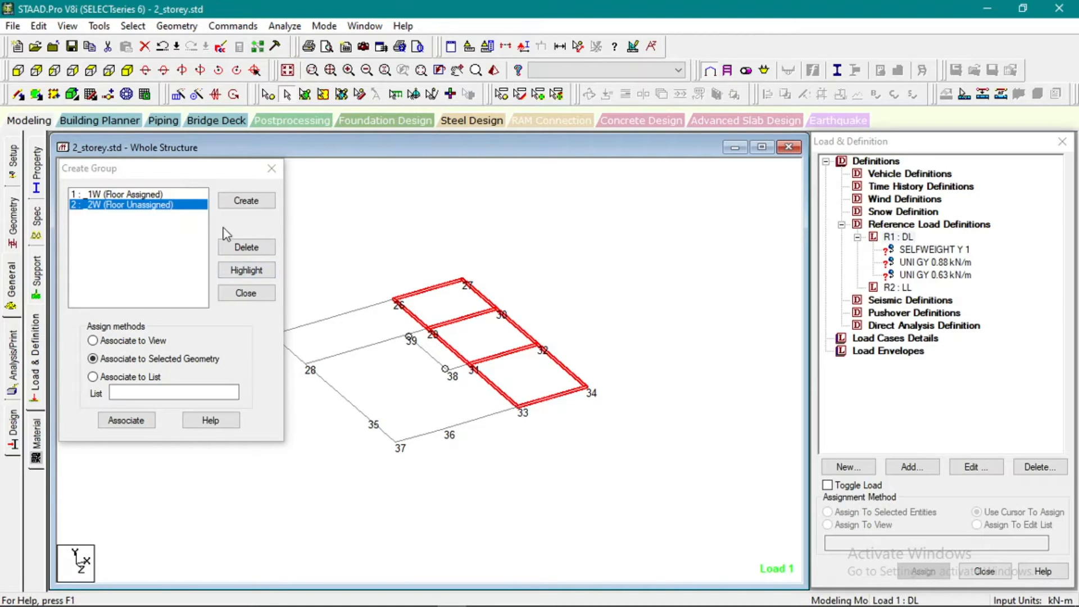
{"action": "left_click", "coordinate": [141, 429]}
{"action": "left_click", "coordinate": [138, 423]}
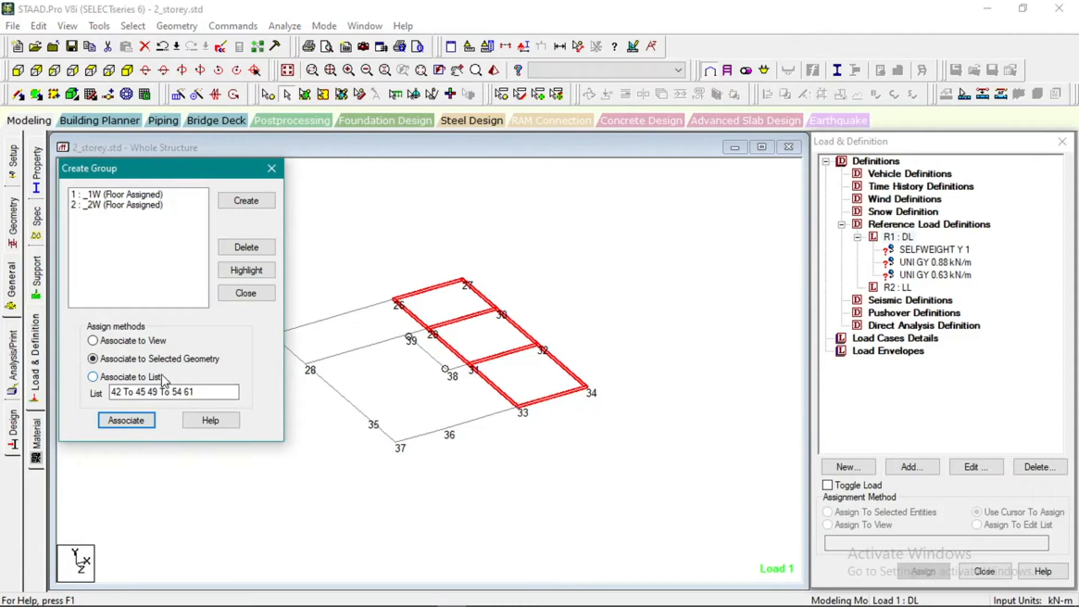
Highlight floor groups _1W and _2W in turn to check their beams, then close the group definitions.
{"action": "left_click", "coordinate": [145, 195]}
{"action": "left_click", "coordinate": [430, 233]}
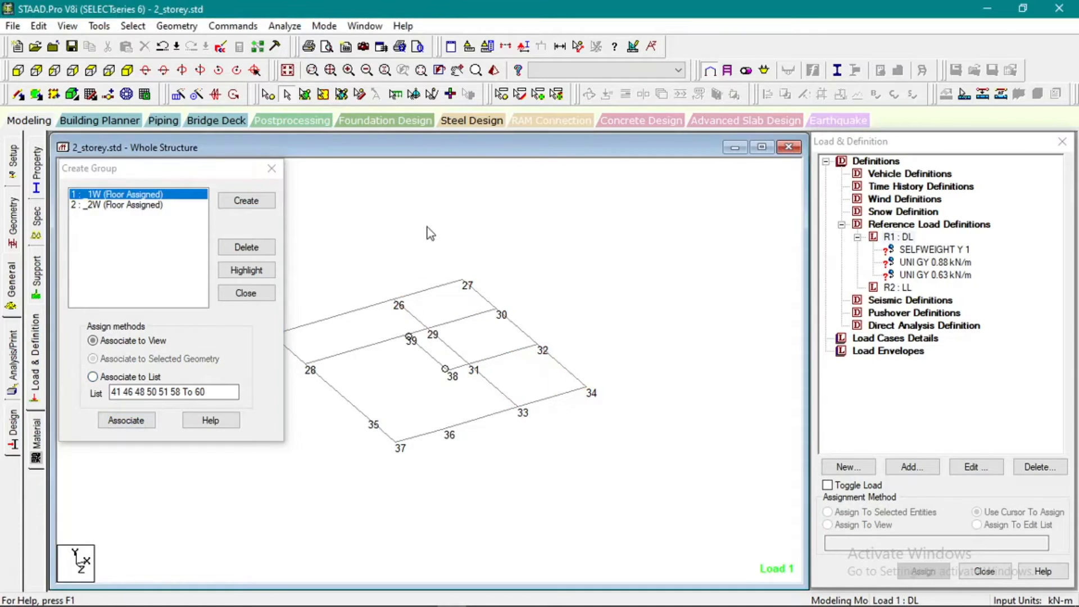
{"action": "left_click", "coordinate": [246, 270]}
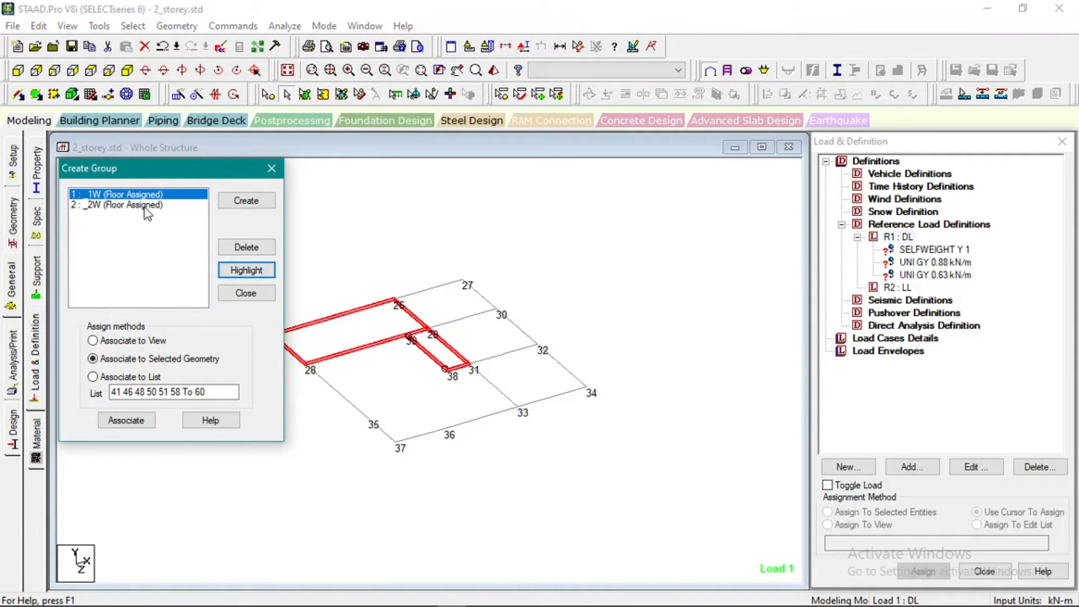
{"action": "left_click", "coordinate": [145, 206]}
{"action": "left_click", "coordinate": [239, 268]}
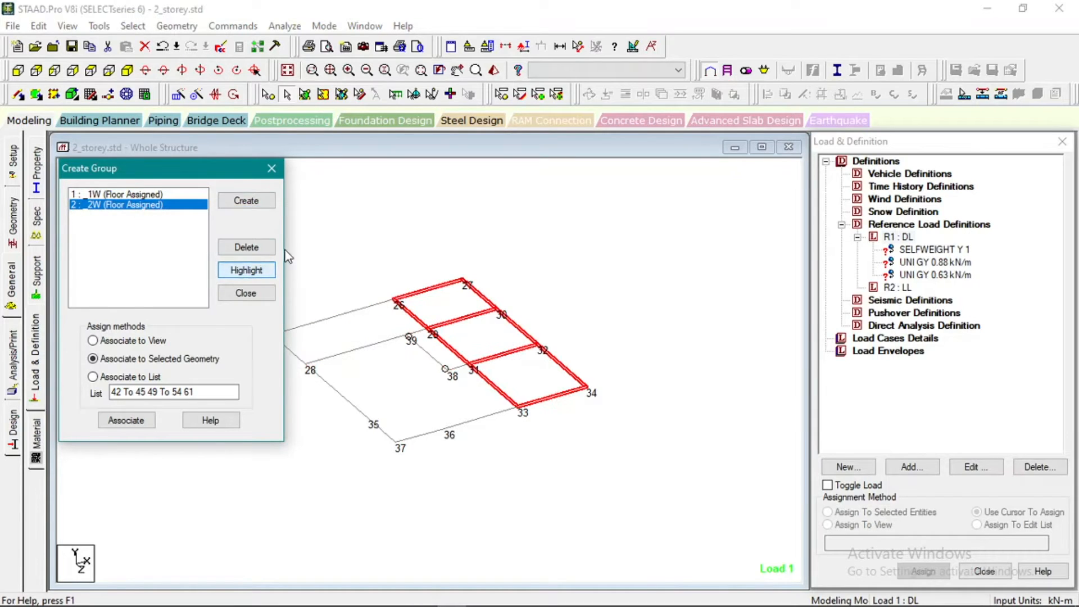
{"action": "left_click", "coordinate": [246, 293]}
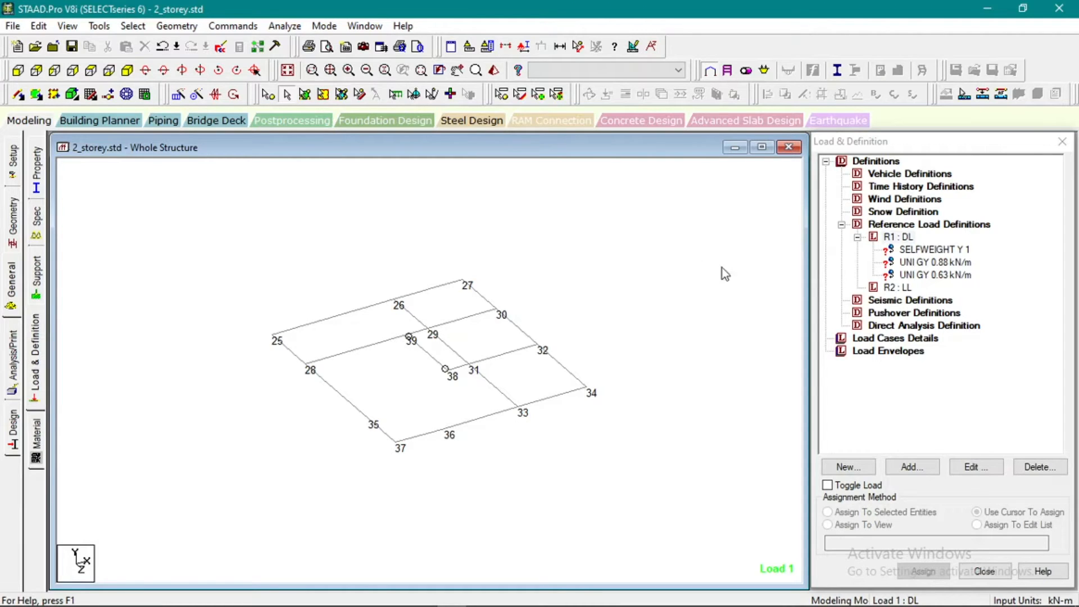
Start a new floor load item under reference load R1 : DL, applied by group to _1W.
{"action": "scroll", "coordinate": [619, 306], "scroll_direction": "down", "scroll_amount": 1}
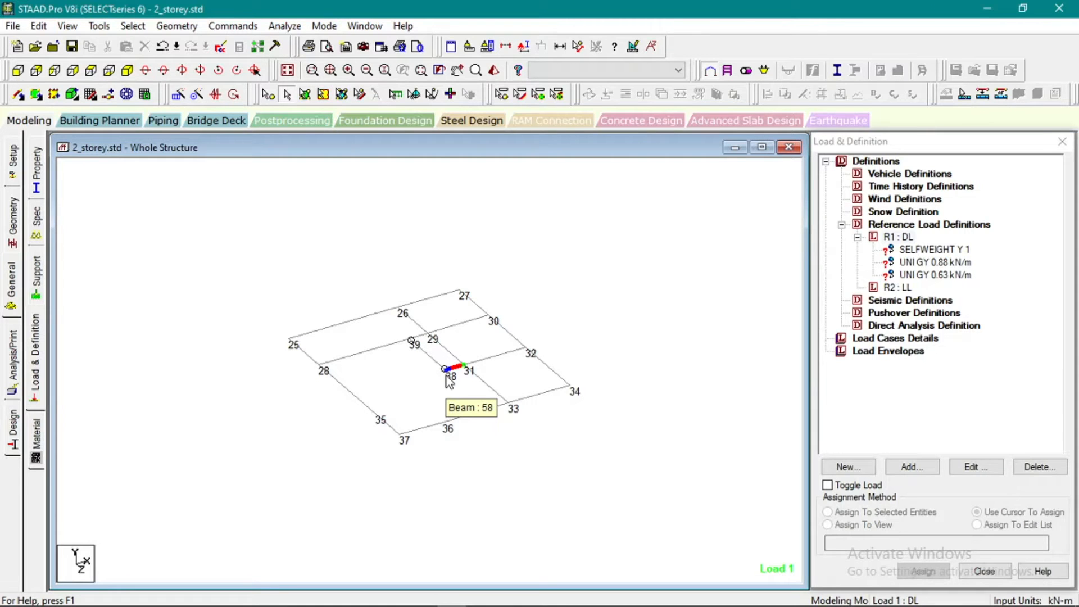
{"action": "scroll", "coordinate": [448, 378], "scroll_direction": "up", "scroll_amount": 1}
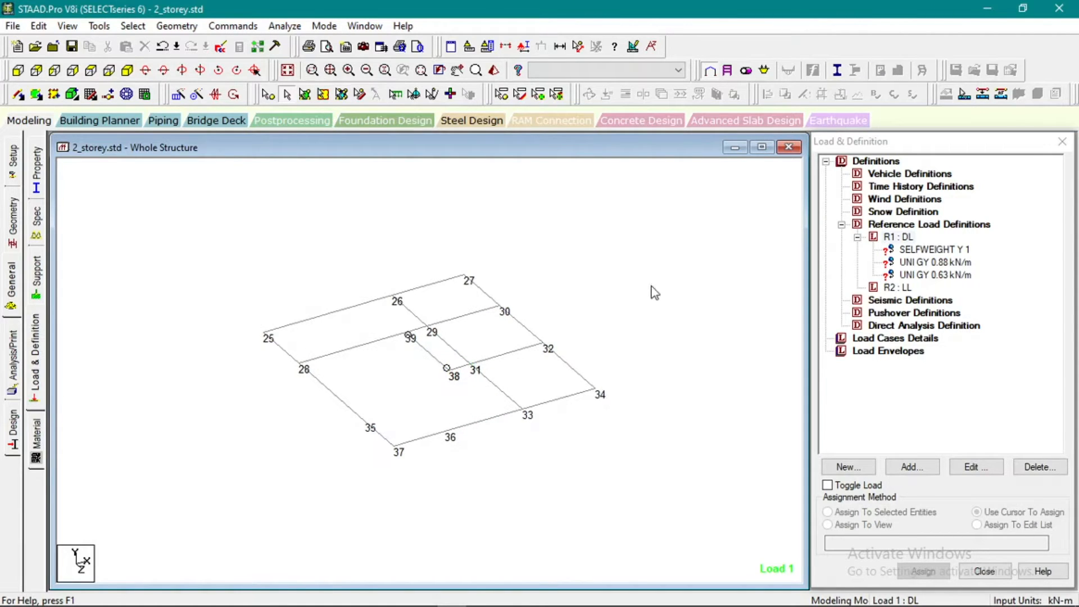
{"action": "left_click", "coordinate": [905, 239]}
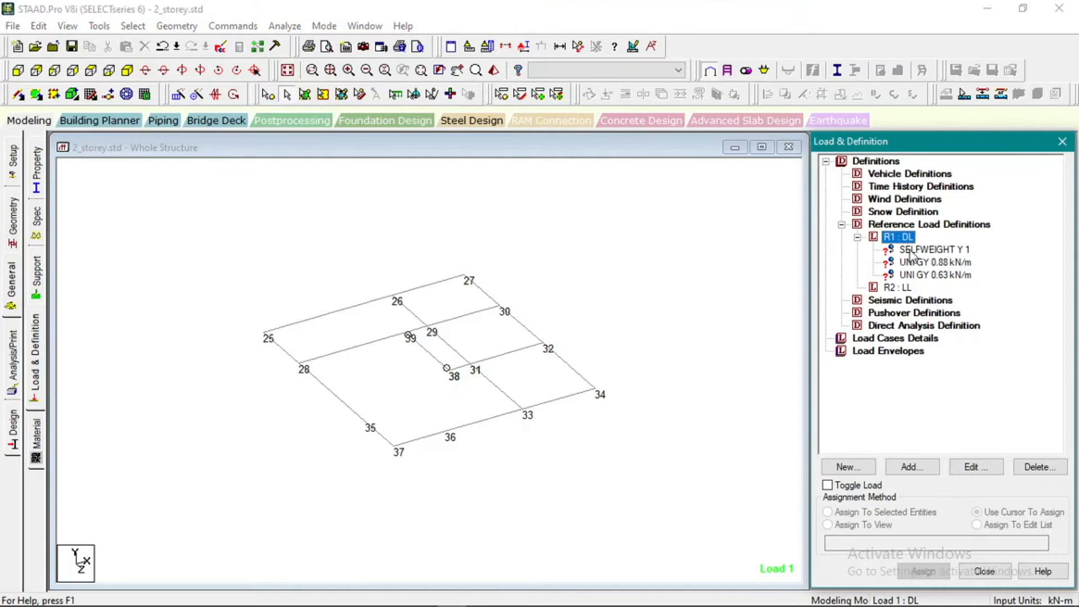
{"action": "left_click", "coordinate": [912, 467]}
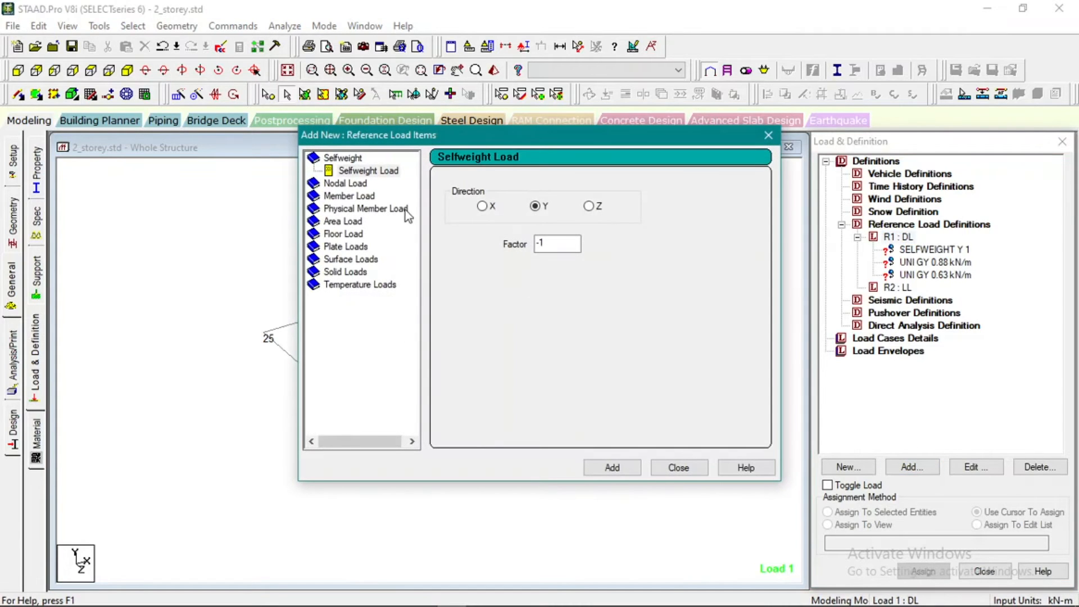
{"action": "left_click", "coordinate": [344, 222]}
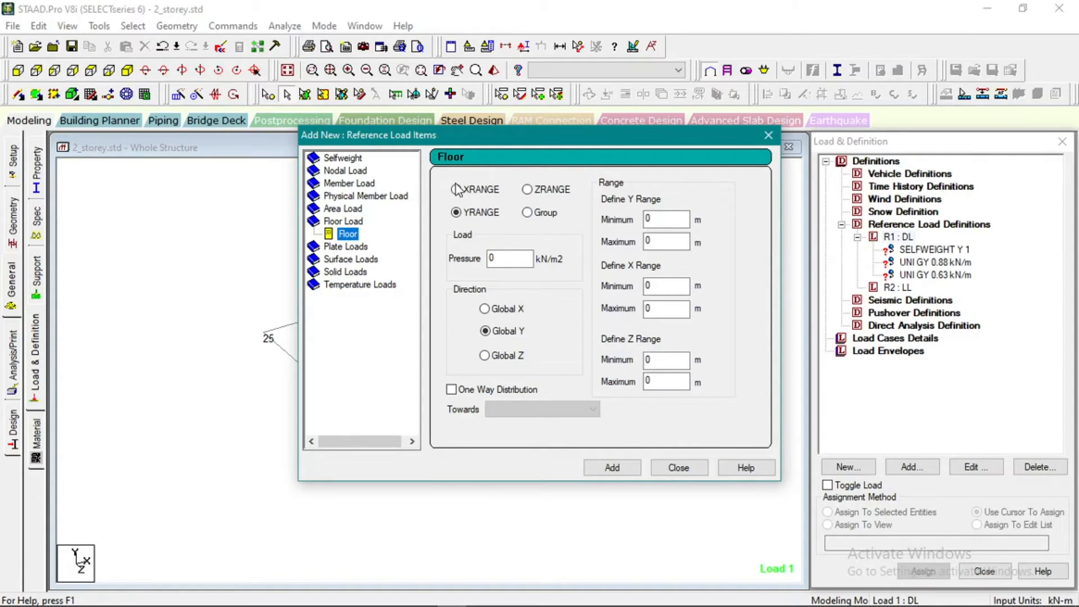
{"action": "left_click", "coordinate": [528, 213]}
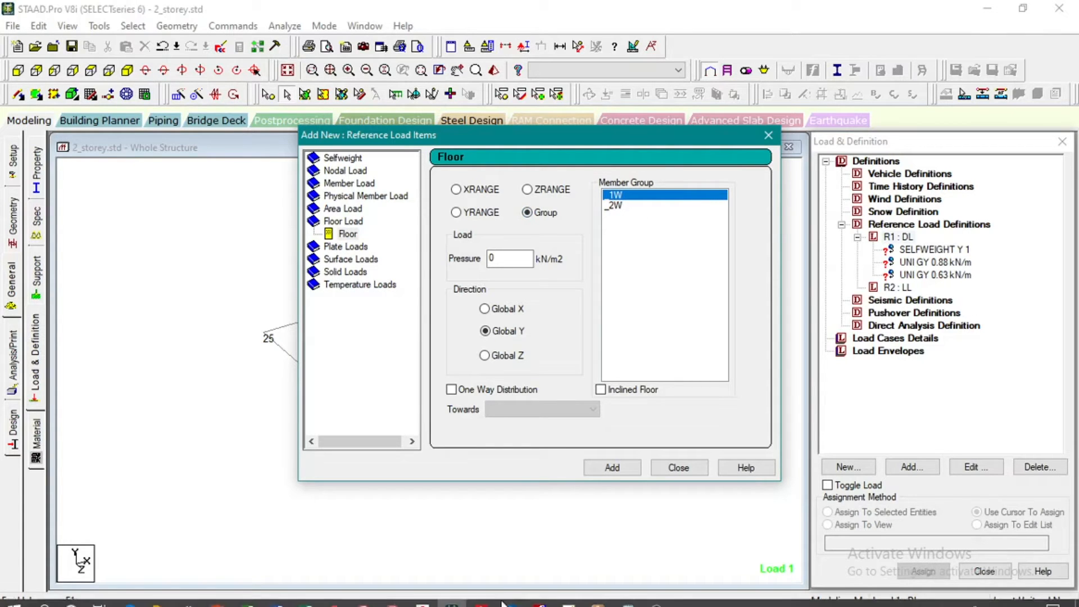
Check the slab load in Excel, then add a 4.25 kN/m2 Global Y floor load on group _1W with one-way distribution in STAAD.Pro.
{"action": "left_click", "coordinate": [305, 597]}
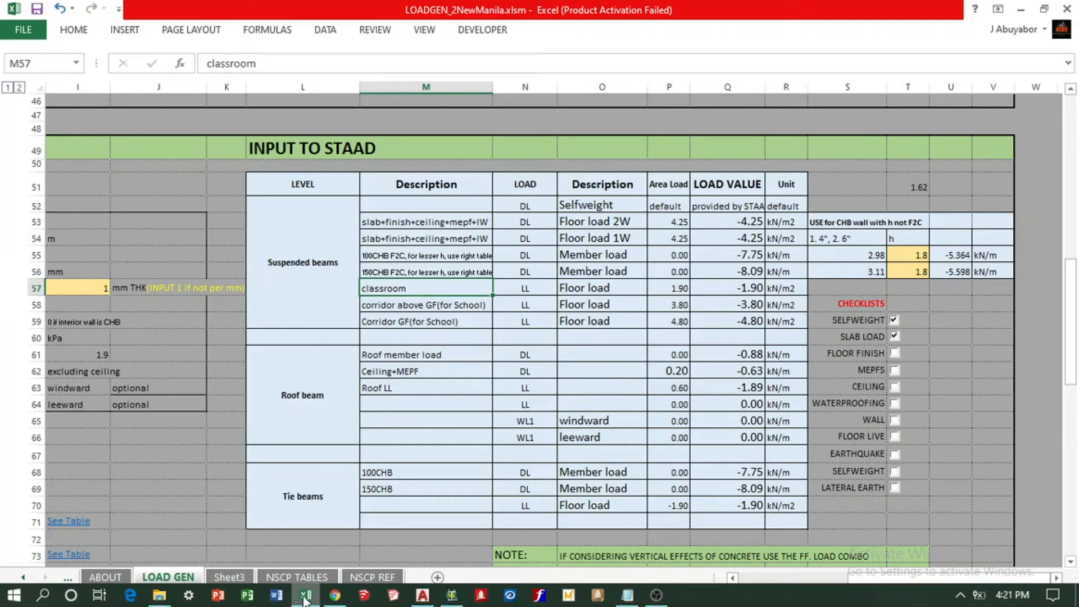
{"action": "left_click", "coordinate": [306, 597]}
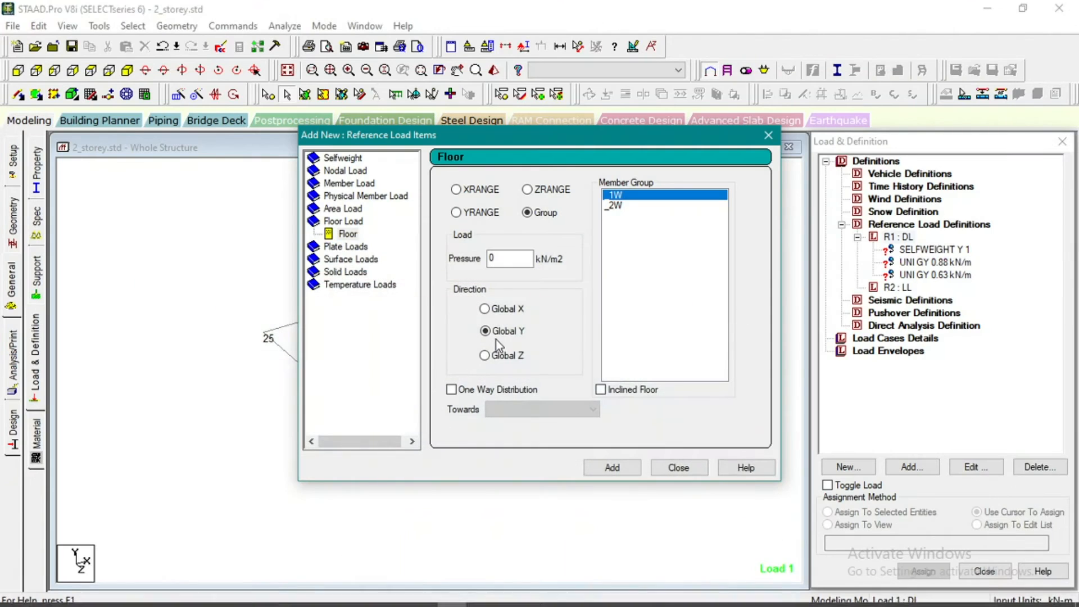
{"action": "double_click", "coordinate": [493, 258]}
{"action": "type", "text": "4"}
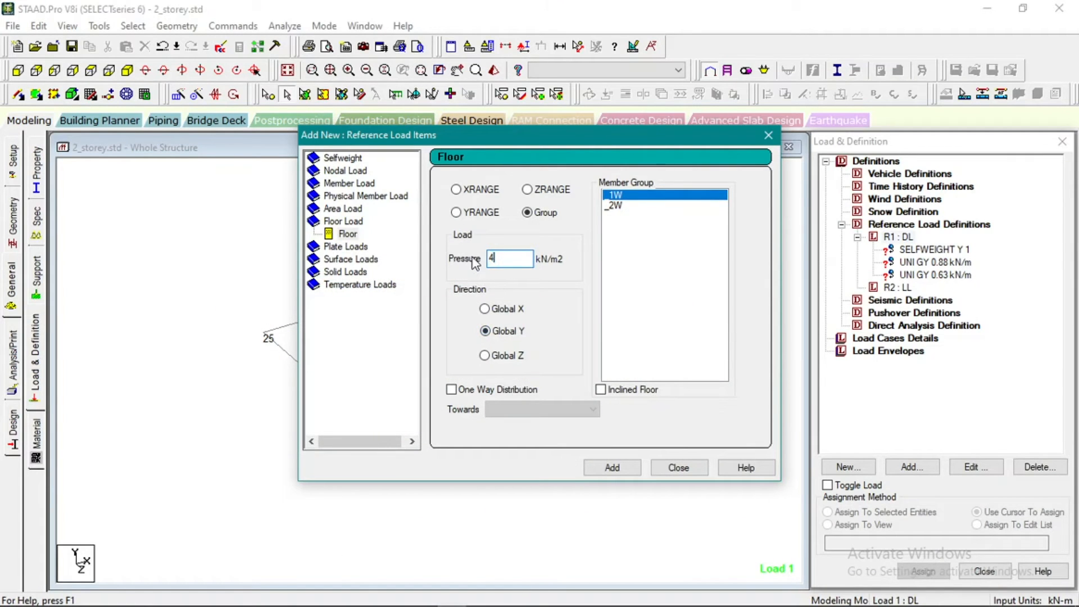
{"action": "type", "text": ".25"}
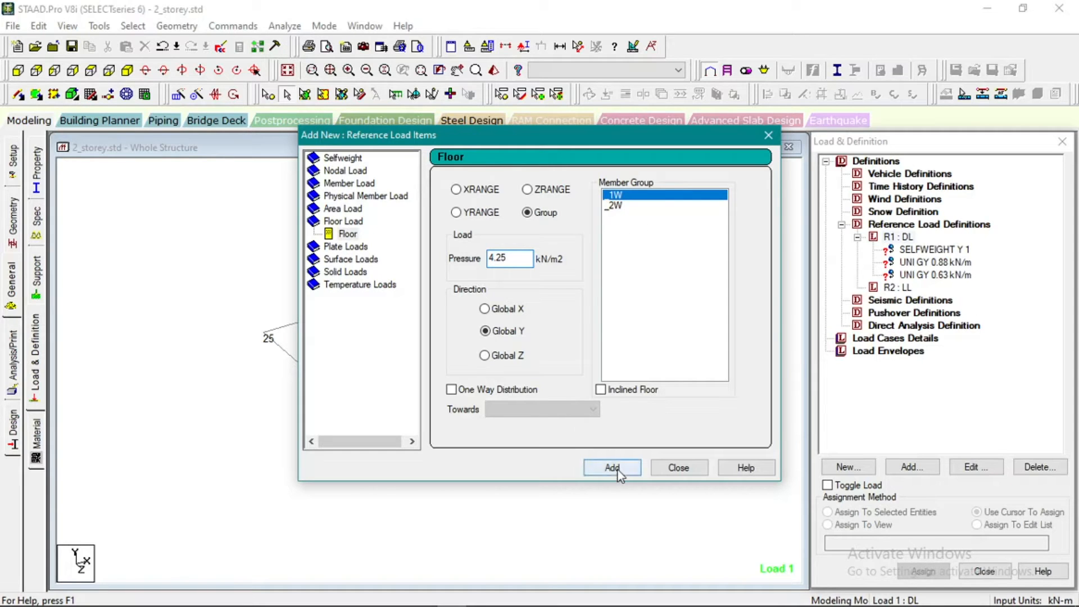
{"action": "left_click", "coordinate": [463, 391]}
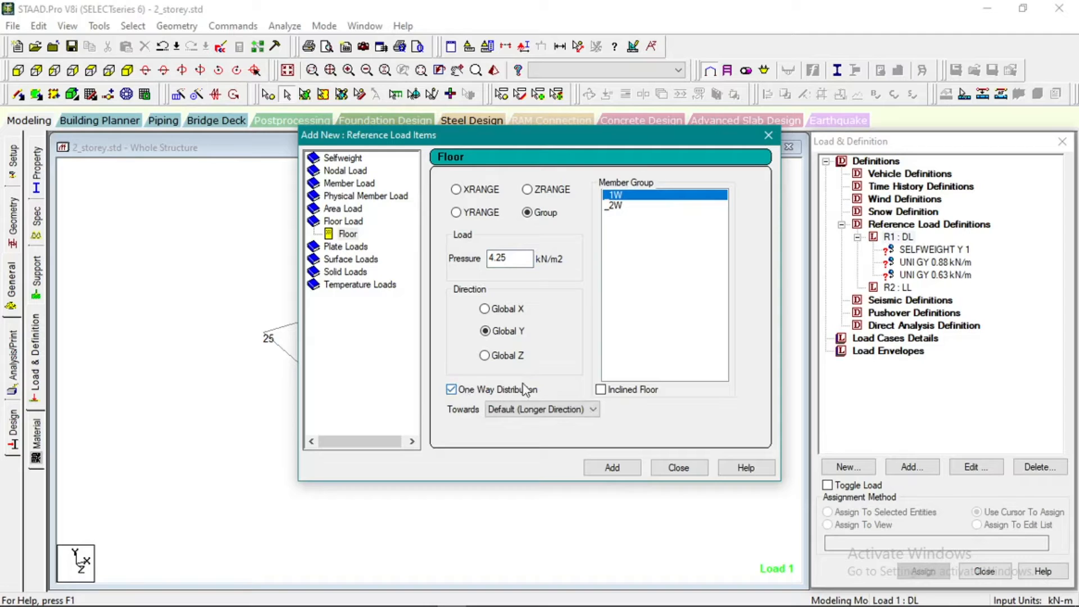
{"action": "left_click", "coordinate": [613, 468]}
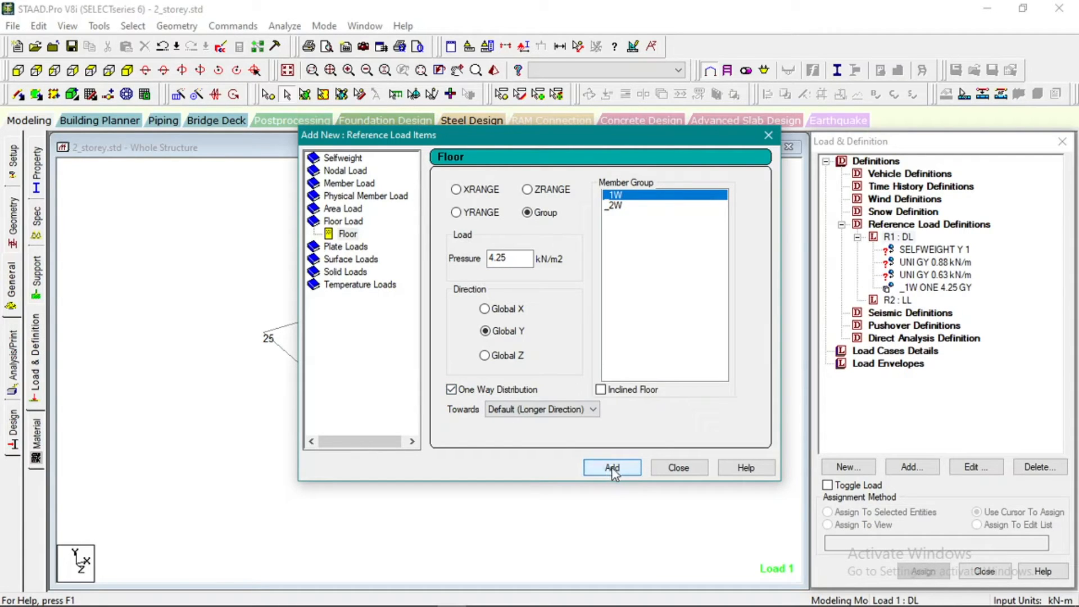
Add a 4.25 kN/m2 Global Y floor load on group _2W without one-way distribution and finish adding load items.
{"action": "left_click", "coordinate": [619, 206]}
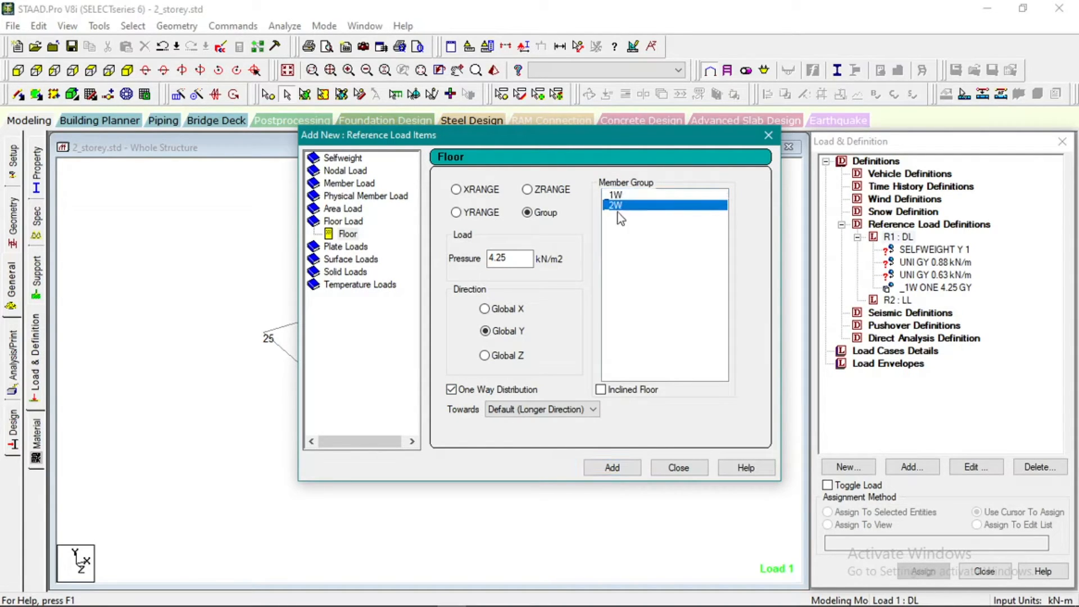
{"action": "left_click", "coordinate": [517, 258]}
{"action": "left_click", "coordinate": [462, 390]}
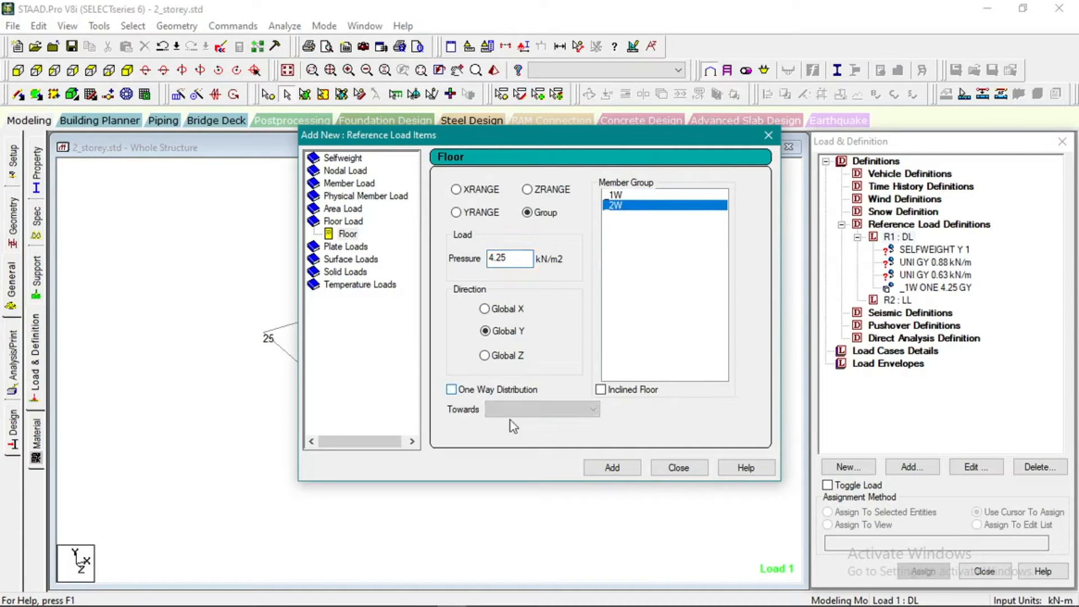
{"action": "left_click", "coordinate": [606, 464]}
{"action": "left_click", "coordinate": [671, 471]}
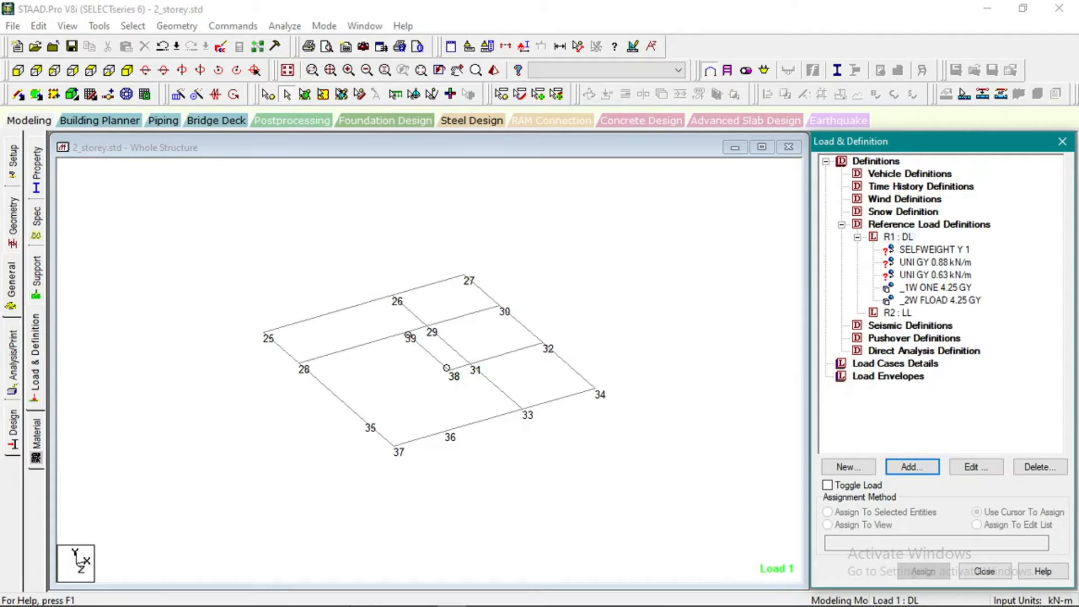
Switch to the Excel load sheet and examine the suspended beams' CHB member loads and the table for walls with non-standard height.
{"action": "left_click", "coordinate": [308, 595]}
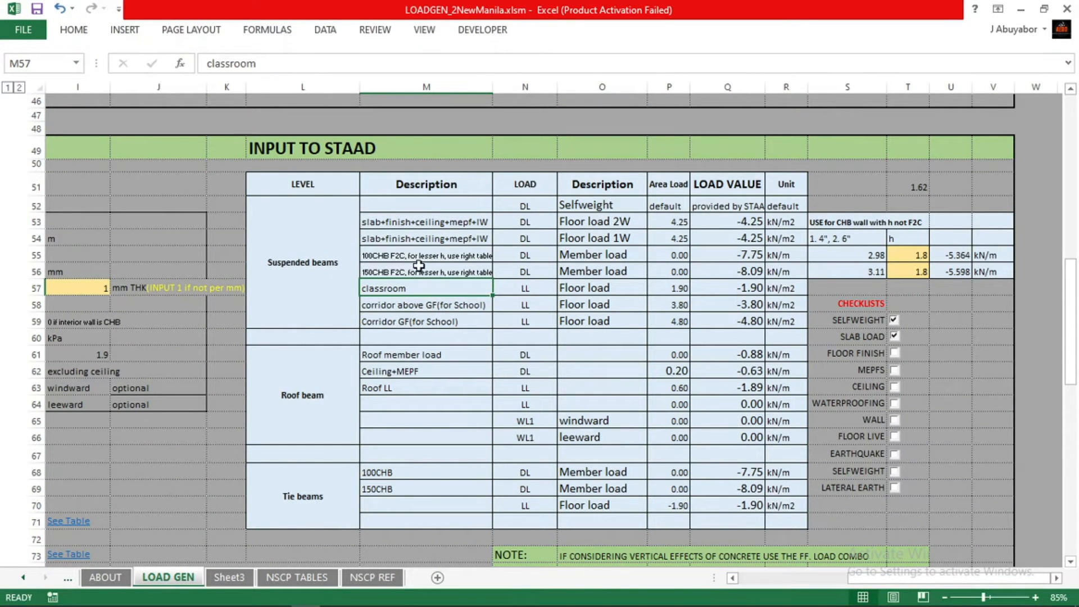
{"action": "left_click_drag", "start_coordinate": [719, 257], "coordinate": [722, 272]}
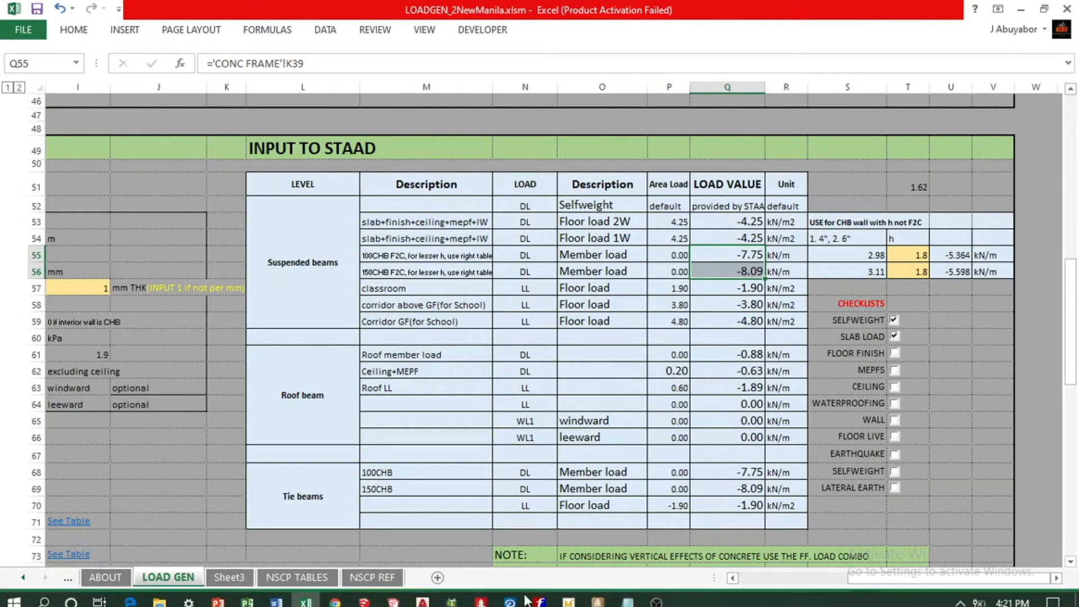
{"action": "left_click", "coordinate": [509, 595]}
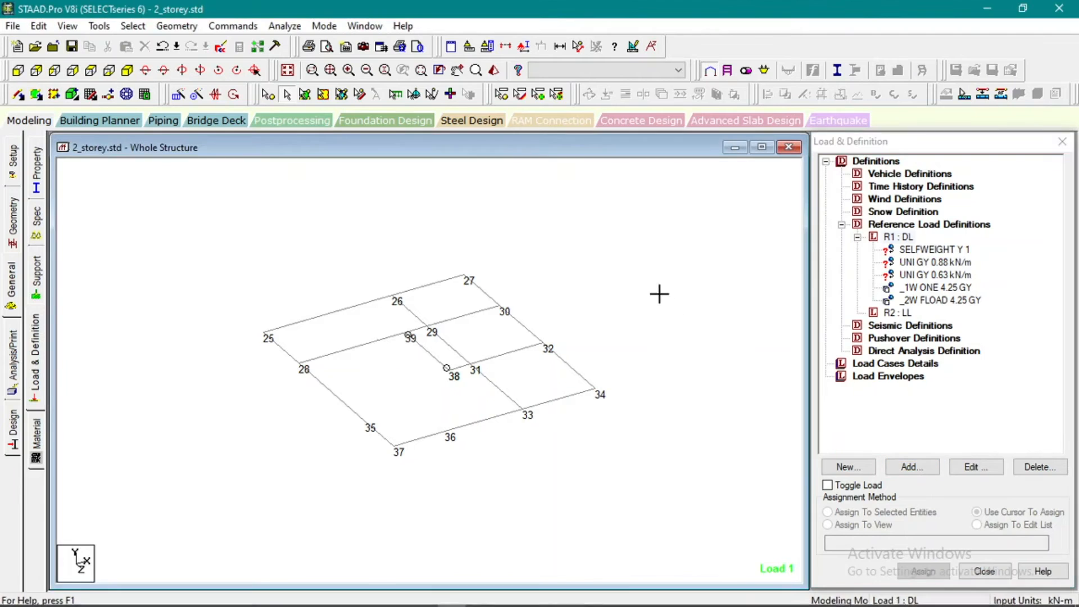
{"action": "left_click", "coordinate": [305, 595]}
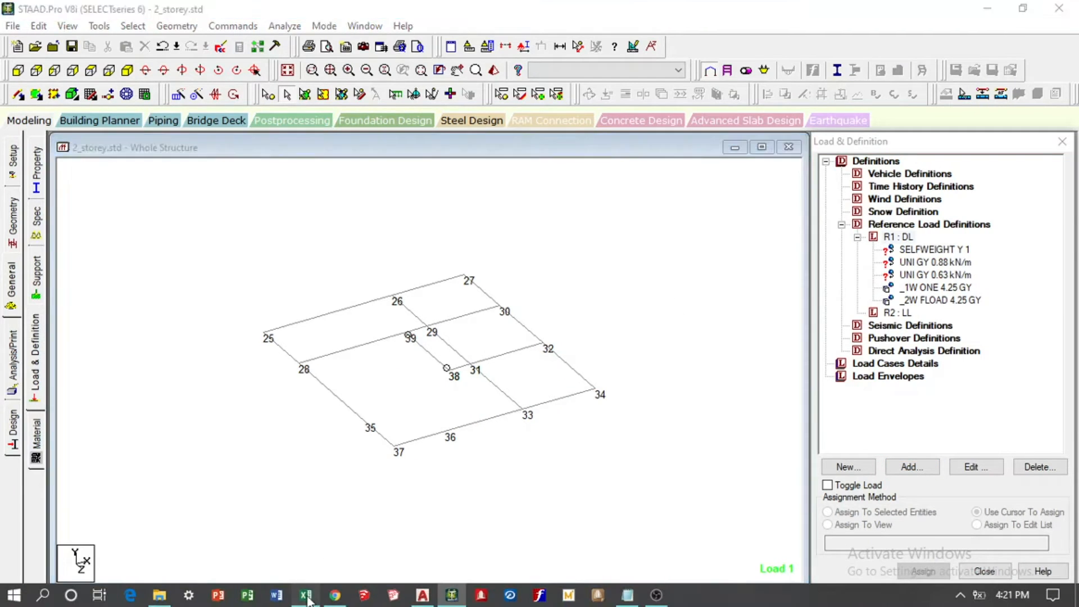
{"action": "left_click", "coordinate": [521, 355]}
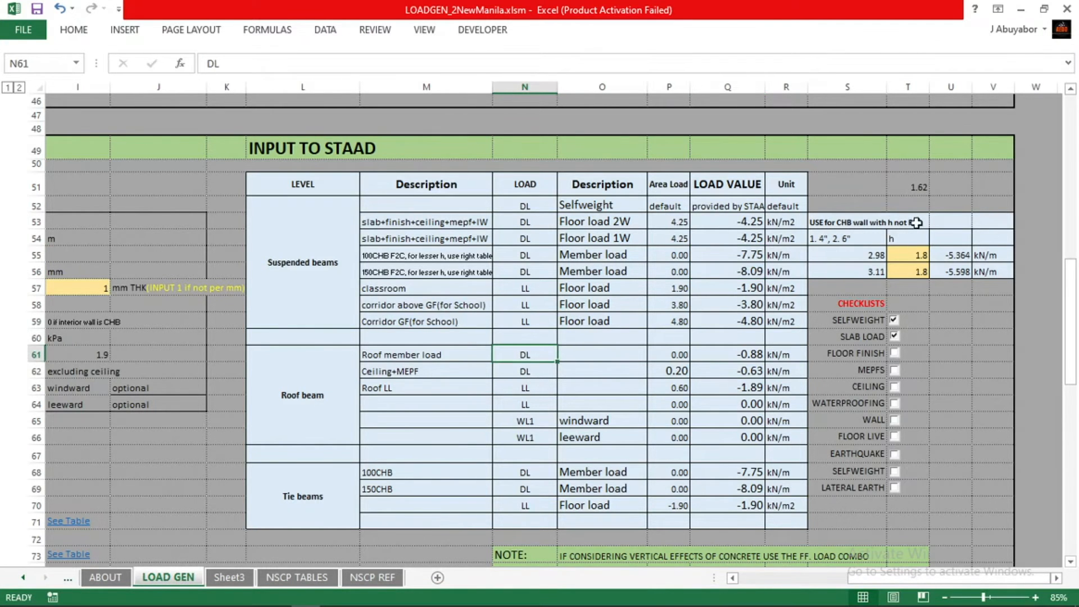
{"action": "left_click_drag", "start_coordinate": [839, 214], "coordinate": [987, 271]}
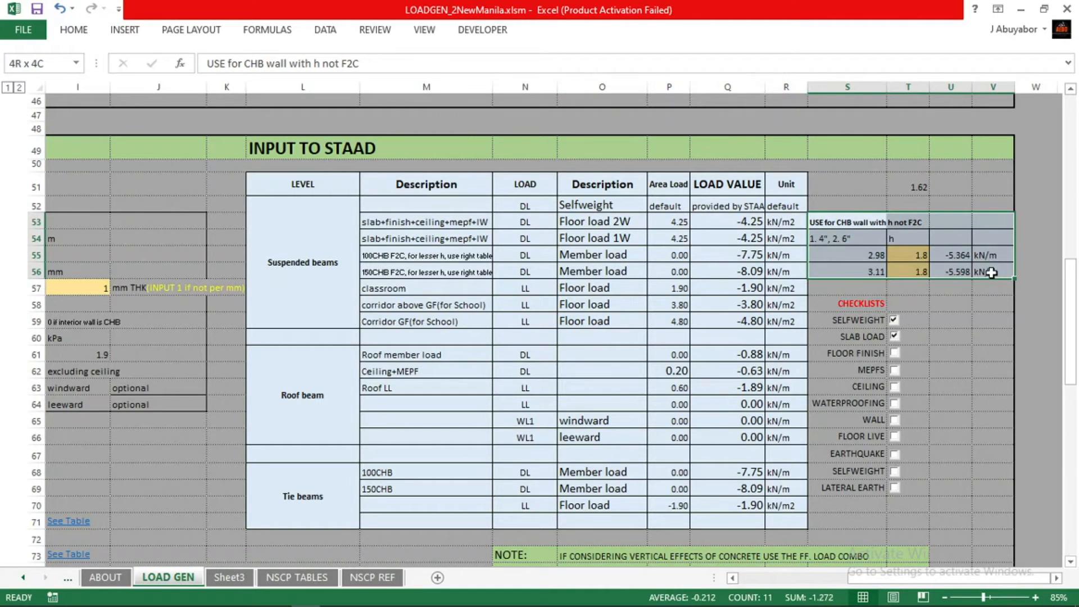
{"action": "left_click", "coordinate": [970, 315]}
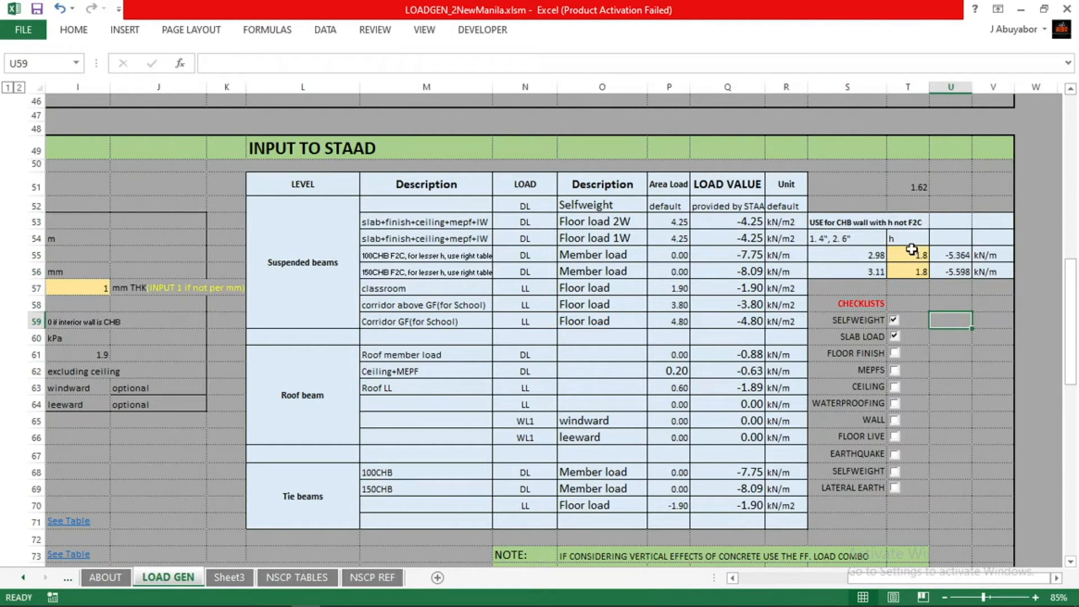
{"action": "left_click", "coordinate": [911, 249]}
{"action": "left_click", "coordinate": [918, 270]}
{"action": "left_click", "coordinate": [916, 253]}
{"action": "left_click", "coordinate": [919, 272]}
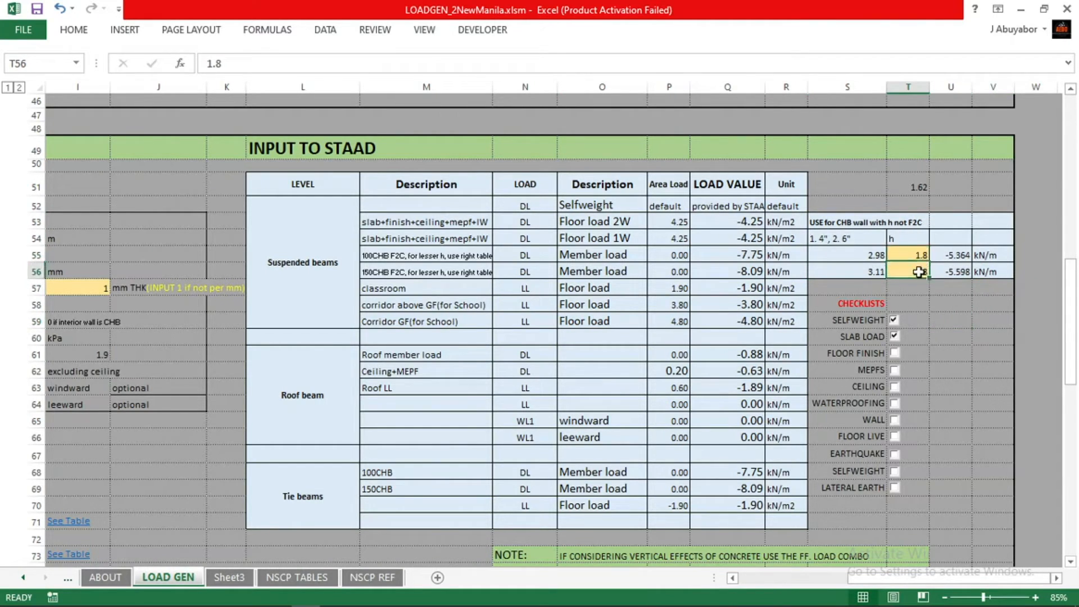
{"action": "left_click", "coordinate": [915, 255]}
{"action": "left_click", "coordinate": [915, 270]}
{"action": "left_click", "coordinate": [943, 305]}
{"action": "left_click", "coordinate": [905, 257]}
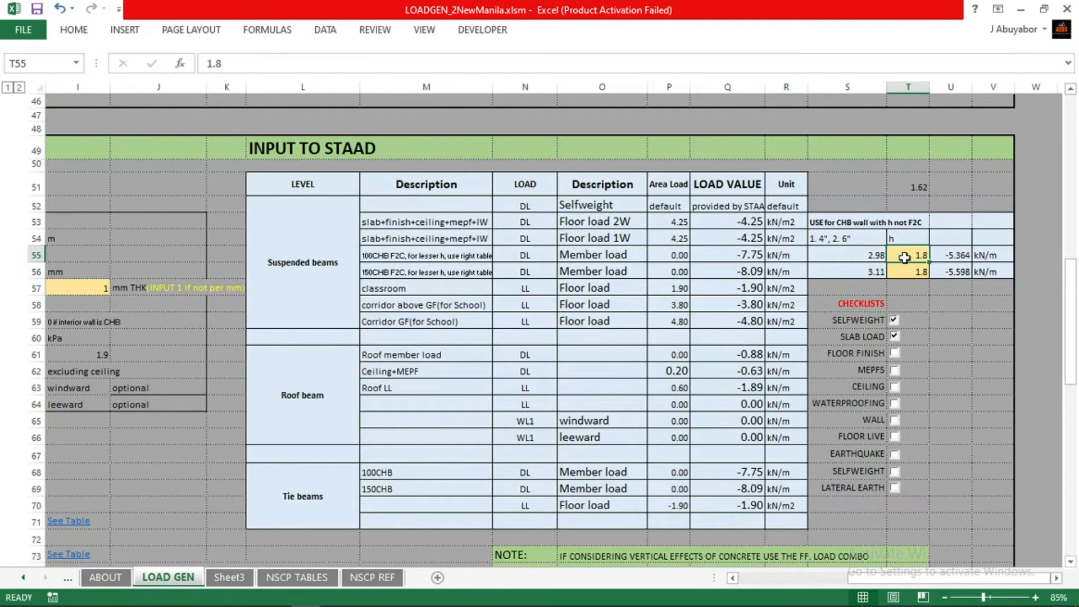
{"action": "left_click", "coordinate": [903, 204]}
Set the wall height h to 3.2 for both the 4" and 6" CHB walls in cells T55 and T56.
{"action": "left_click", "coordinate": [914, 251]}
{"action": "type", "text": "3.2"}
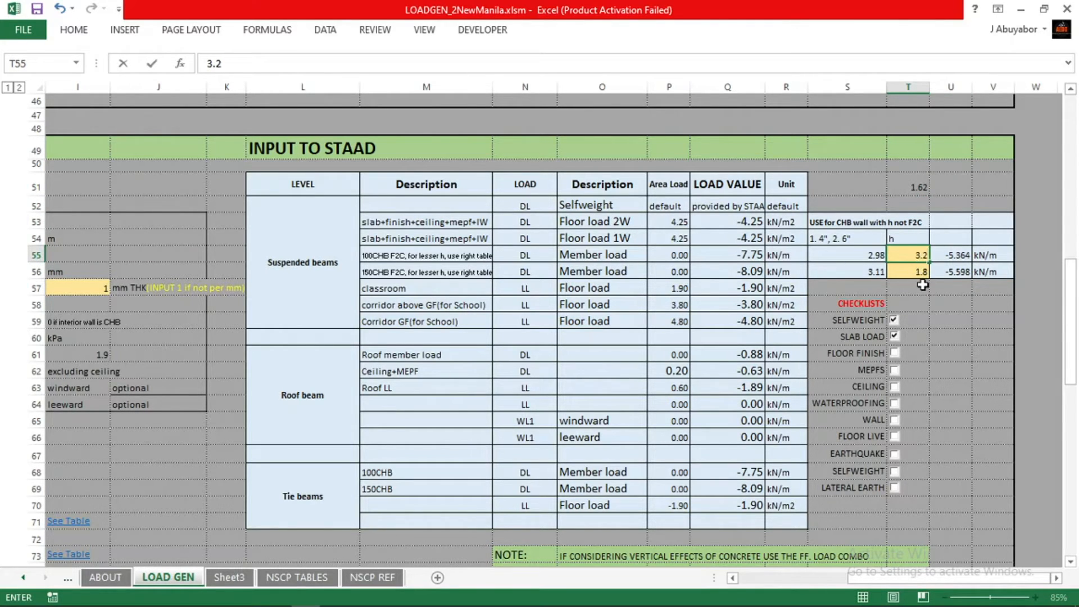
{"action": "left_click", "coordinate": [917, 273]}
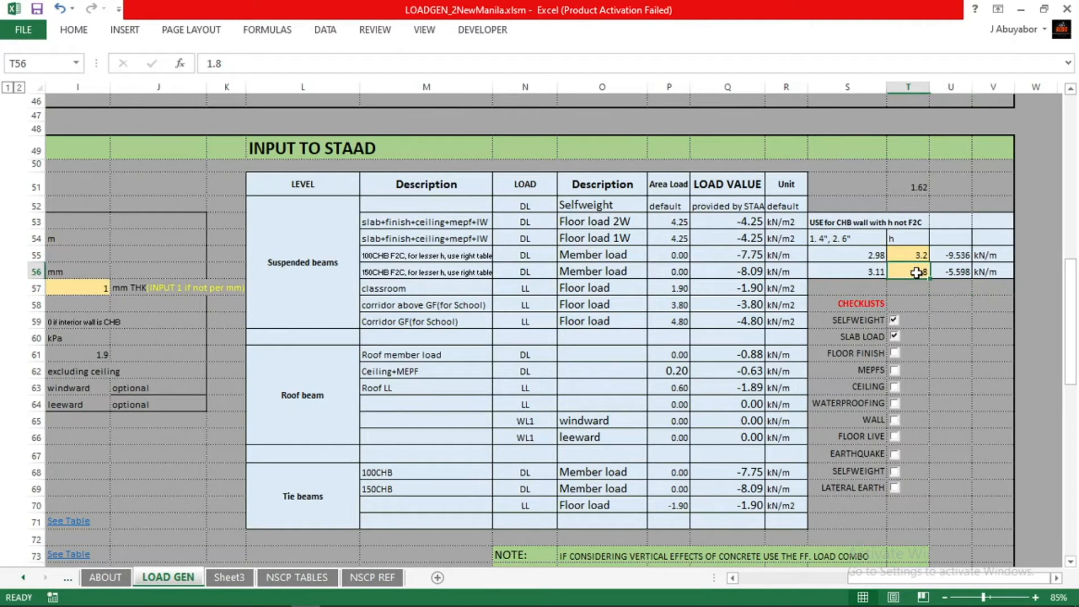
{"action": "type", "text": "3,"}
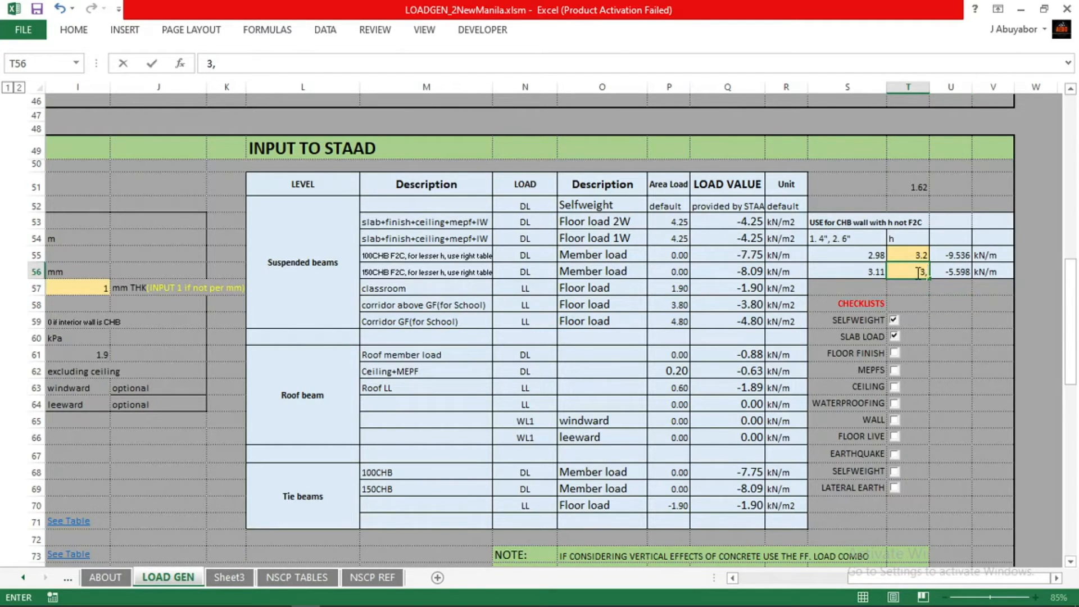
{"action": "key", "text": "Return"}
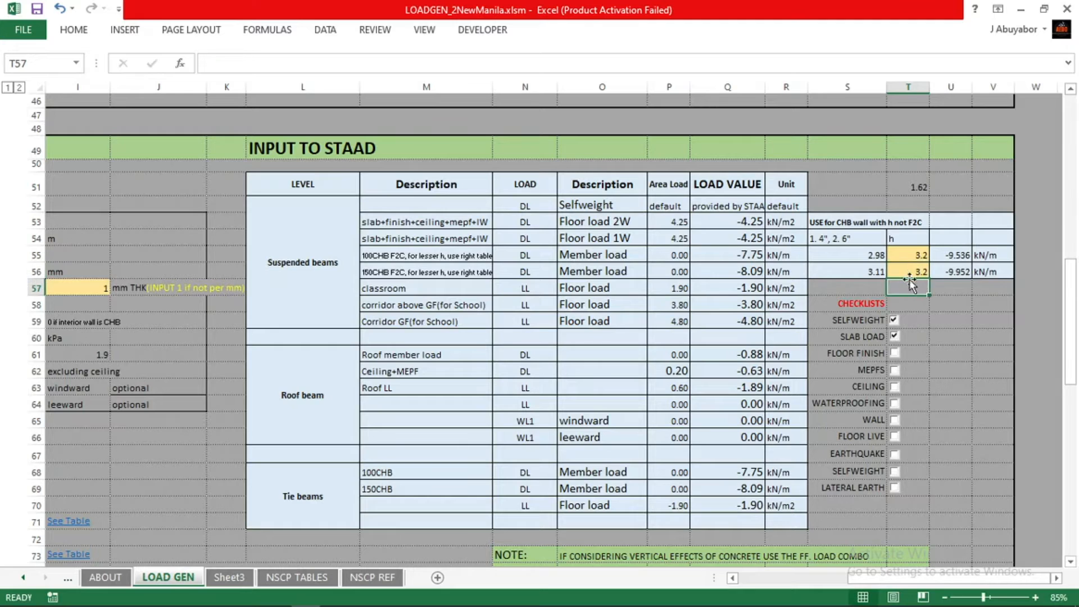
Examine the 4" and 6" CHB wall rows, including the unit load and line load formulas in row 55.
{"action": "left_click", "coordinate": [853, 258]}
{"action": "left_click_drag", "start_coordinate": [854, 258], "coordinate": [986, 258]}
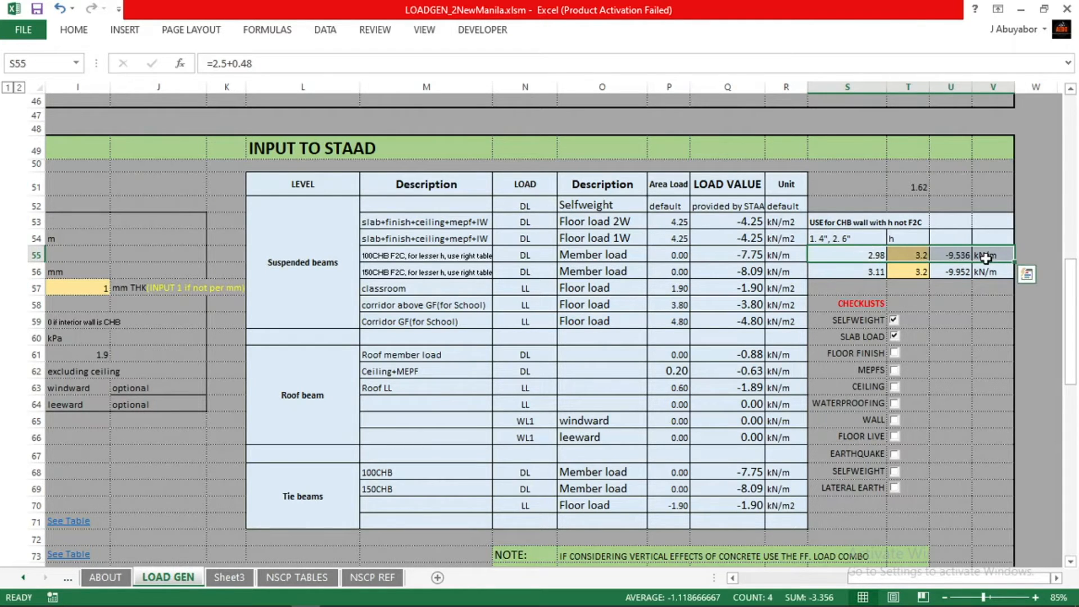
{"action": "left_click", "coordinate": [857, 251]}
{"action": "left_click_drag", "start_coordinate": [858, 270], "coordinate": [990, 271]}
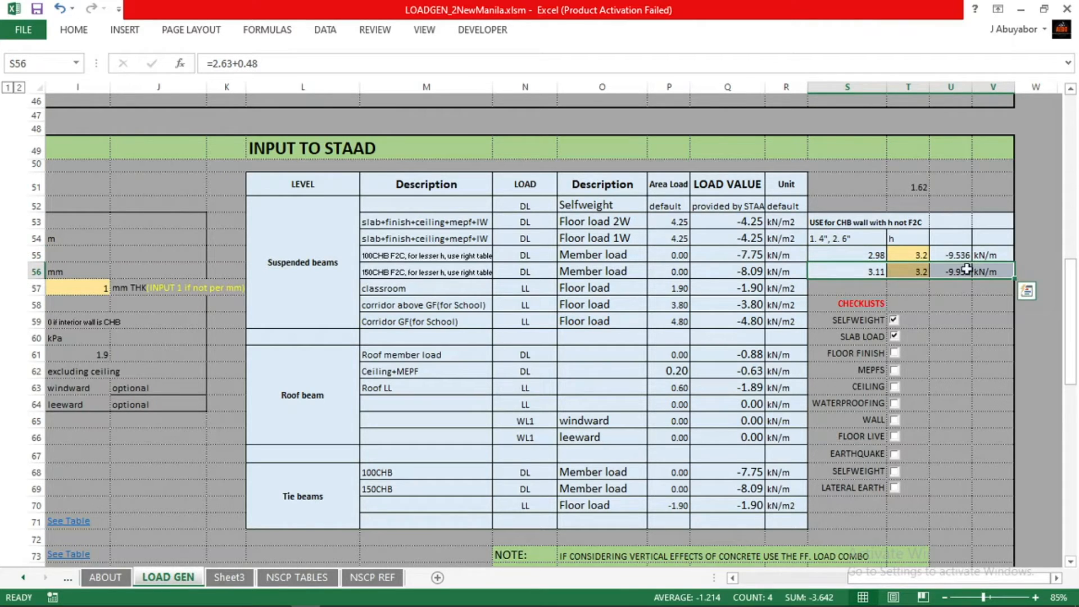
{"action": "left_click", "coordinate": [854, 255]}
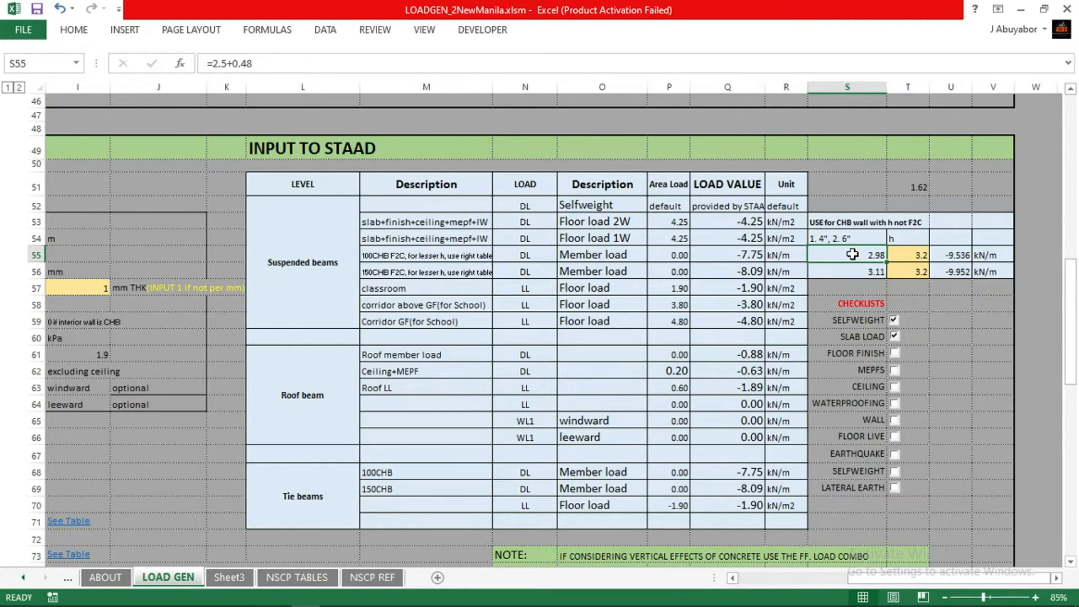
{"action": "left_click", "coordinate": [950, 255]}
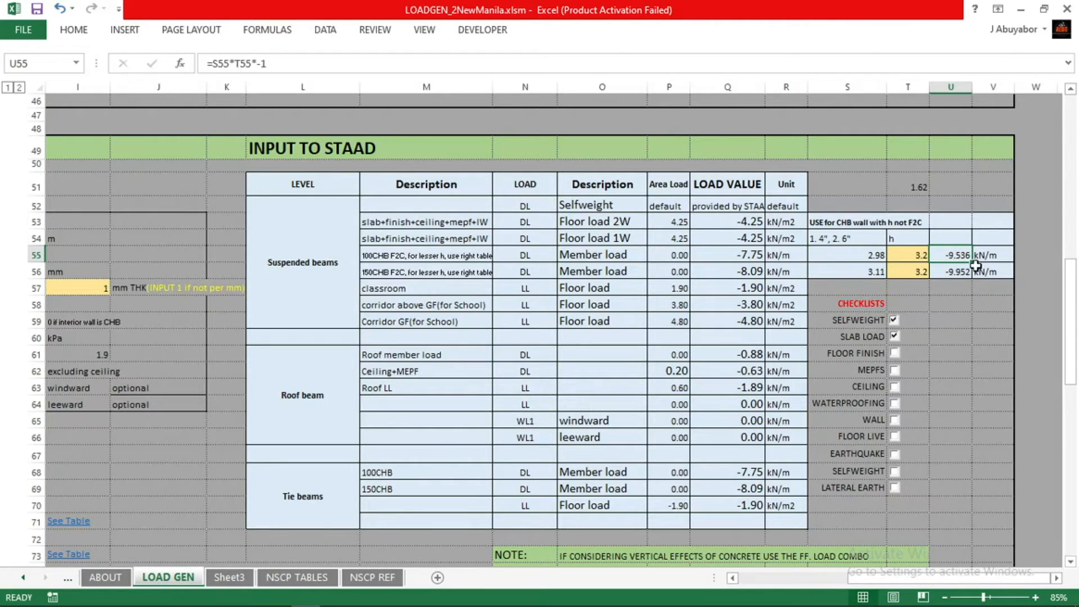
{"action": "left_click", "coordinate": [881, 258]}
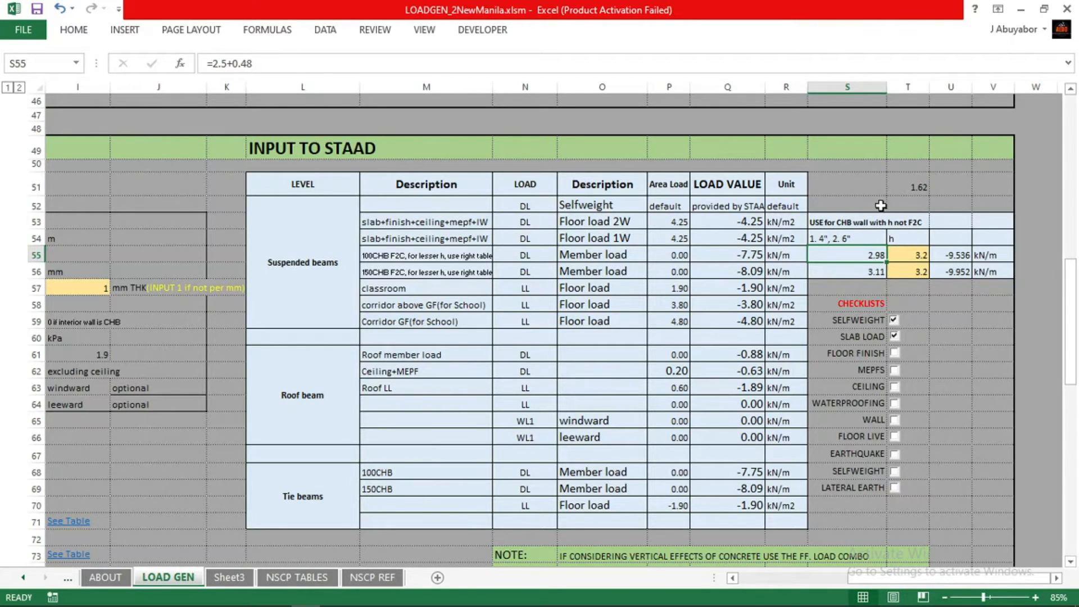
{"action": "left_click", "coordinate": [868, 187]}
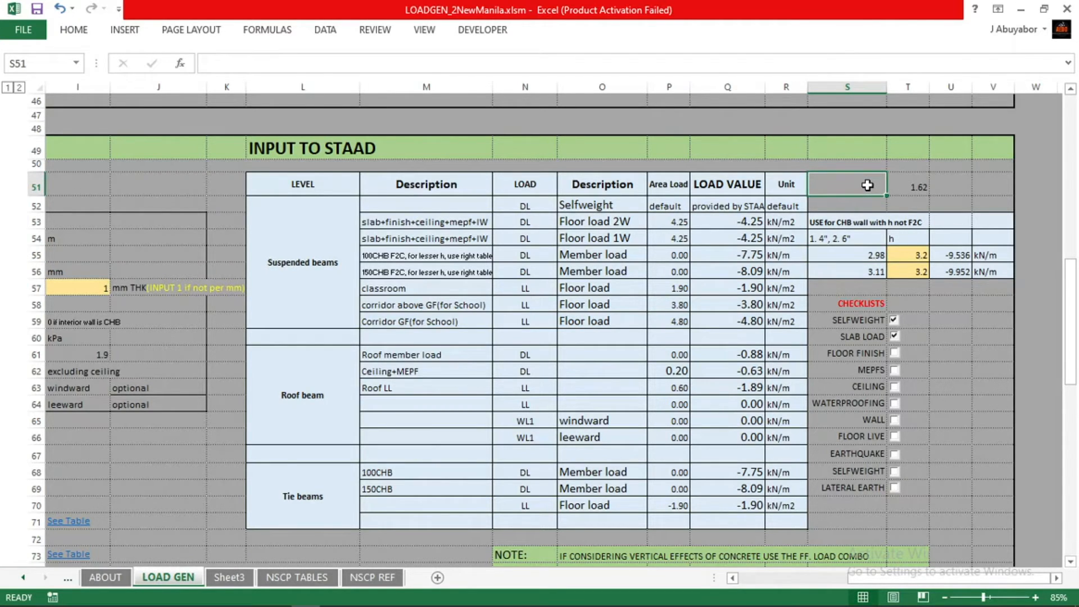
{"action": "left_click", "coordinate": [957, 255]}
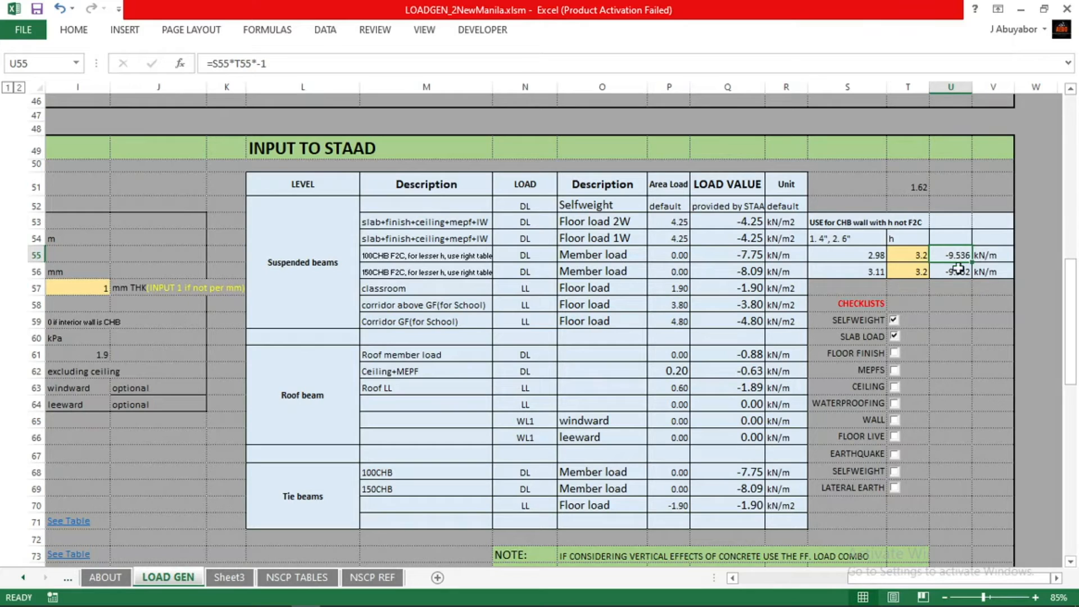
Calculate 70 percent of the 4" CHB wall load in cell U57 with the formula =0.7*U55.
{"action": "left_click", "coordinate": [950, 292]}
{"action": "type", "text": "=0.7"}
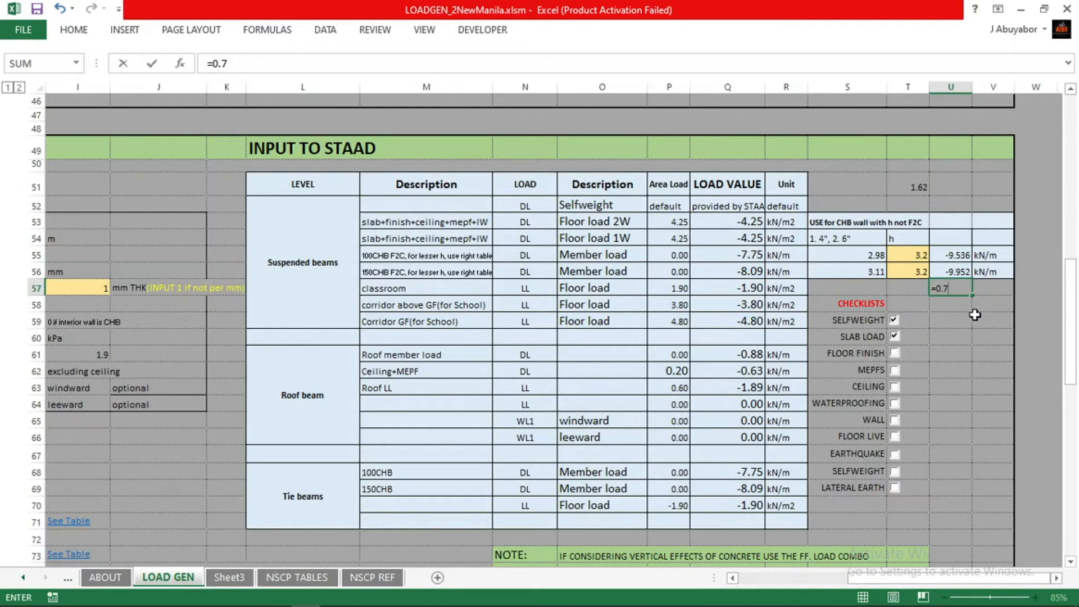
{"action": "type", "text": "*"}
{"action": "key", "text": "Up"}
{"action": "key", "text": "Up"}
{"action": "key", "text": "Up"}
{"action": "key", "text": "Down"}
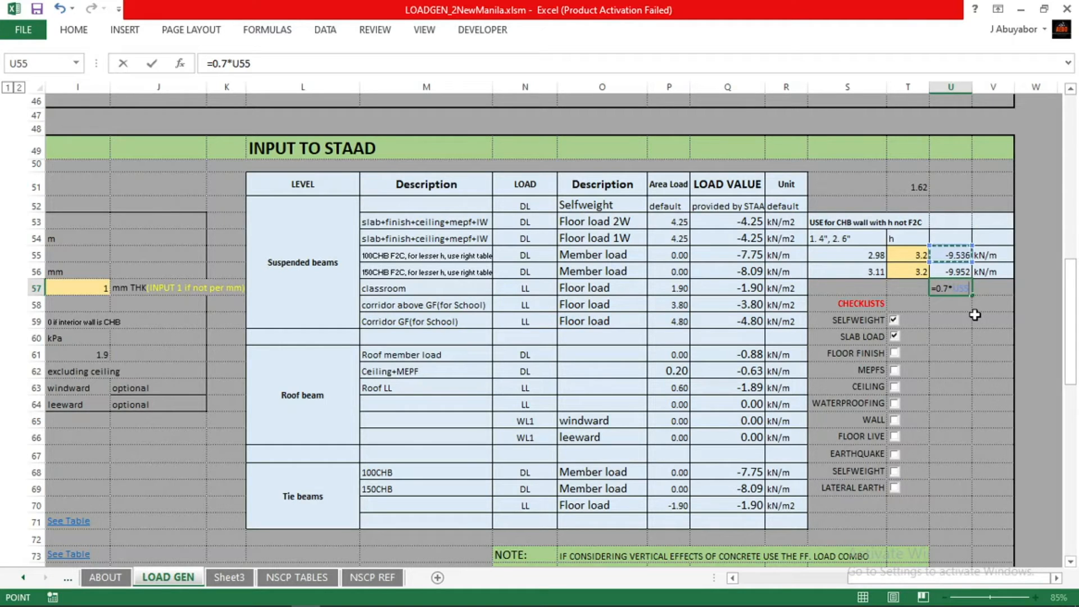
{"action": "key", "text": "Return"}
{"action": "left_click", "coordinate": [963, 289]}
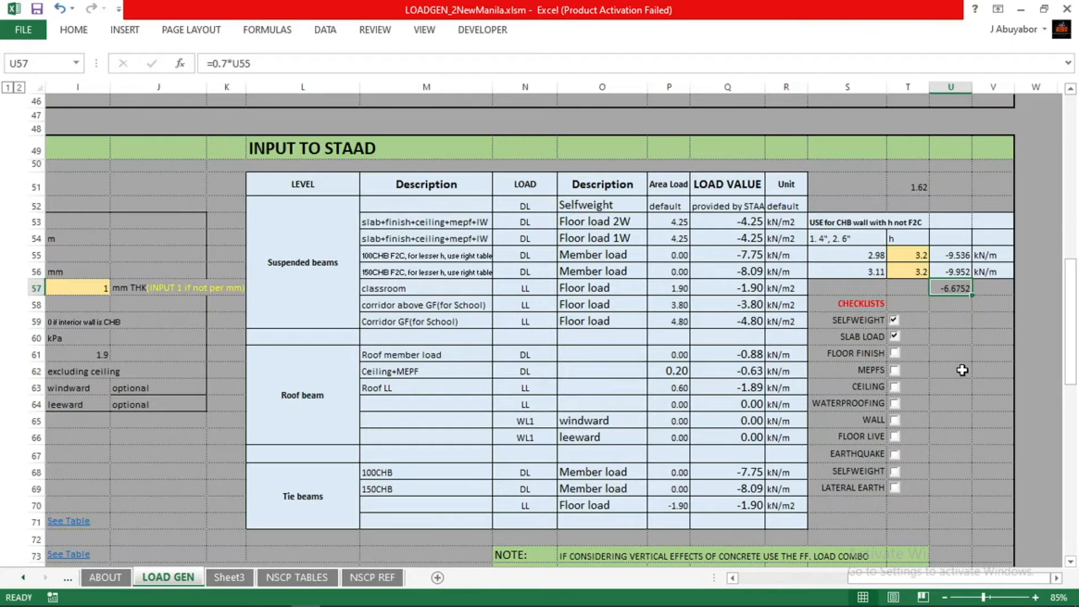
{"action": "left_click", "coordinate": [954, 318]}
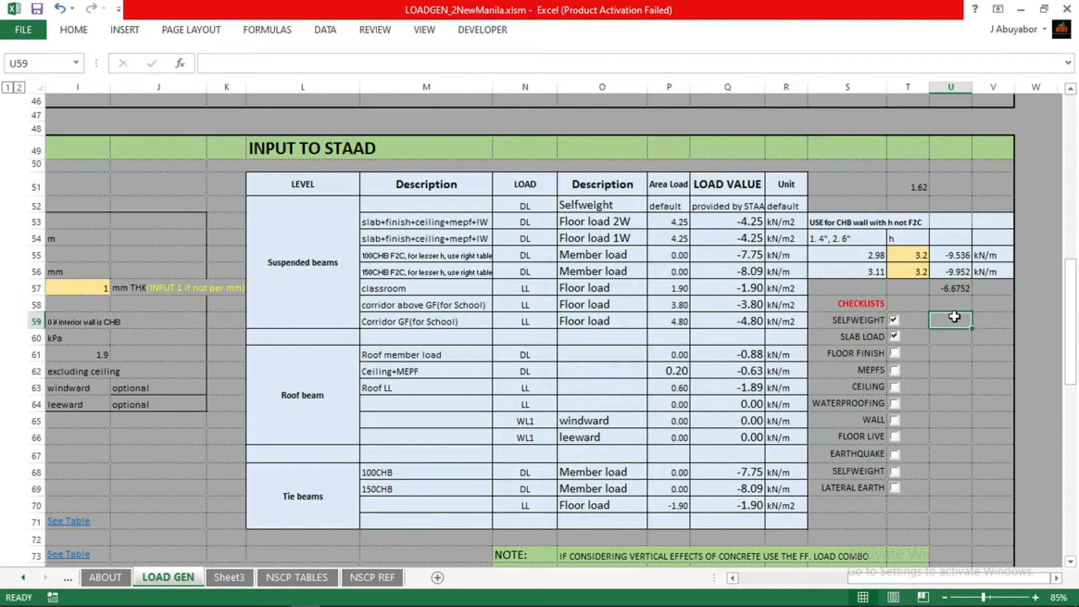
{"action": "left_click", "coordinate": [939, 303]}
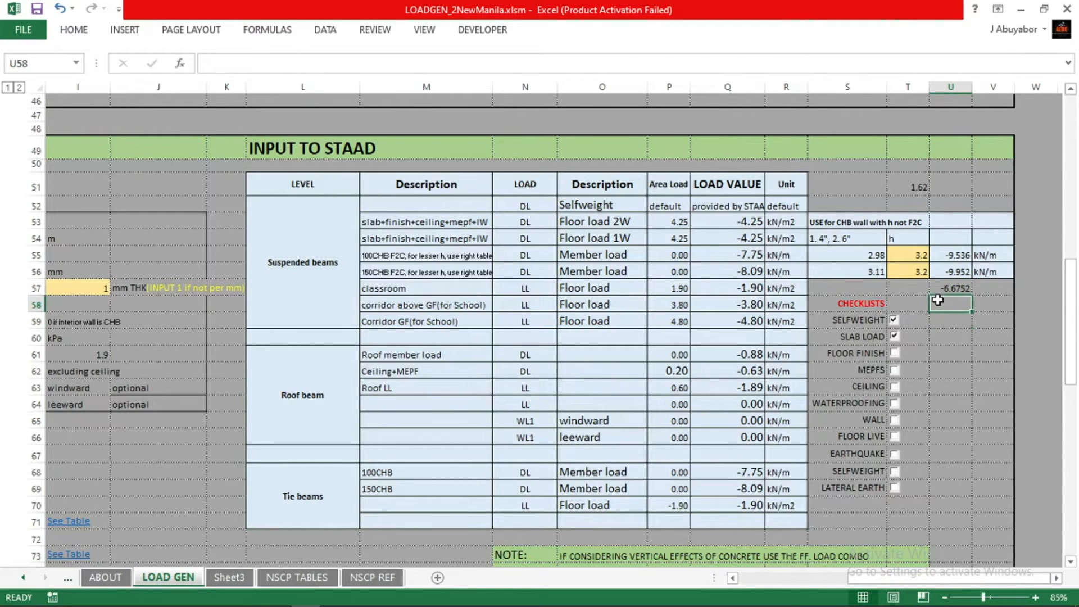
{"action": "left_click", "coordinate": [962, 256]}
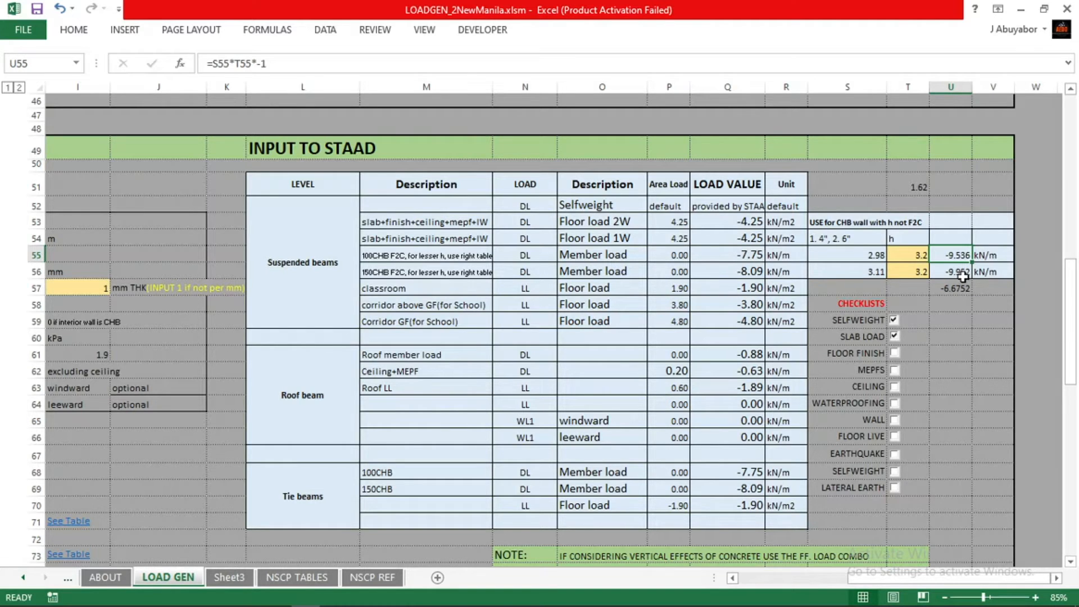
Examine the reduced 4" CHB wall load formula in cell U57.
{"action": "left_click", "coordinate": [962, 336]}
{"action": "left_click", "coordinate": [951, 288]}
{"action": "left_click", "coordinate": [958, 318]}
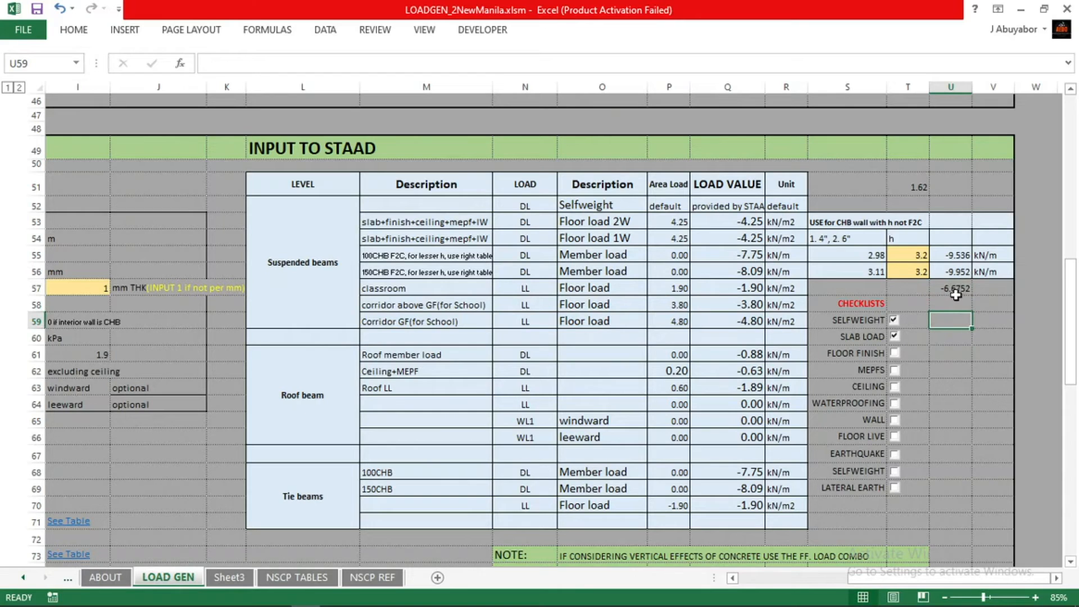
{"action": "left_click", "coordinate": [957, 295]}
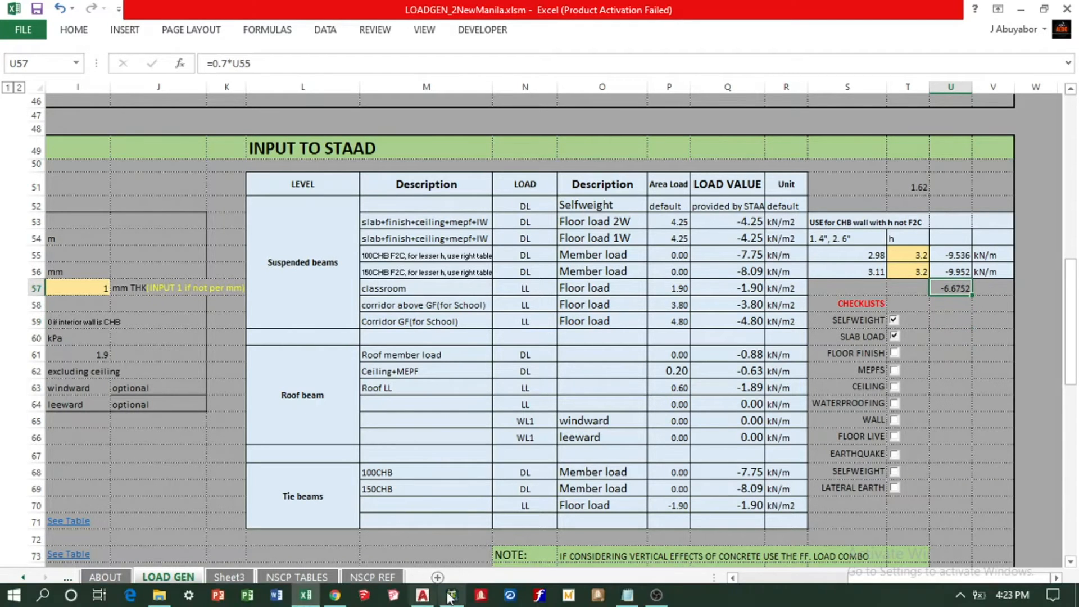
Switch to STAAD.Pro, select the R1 : DL reference load, and consult the floor plan in AutoCAD before returning.
{"action": "left_click", "coordinate": [451, 597]}
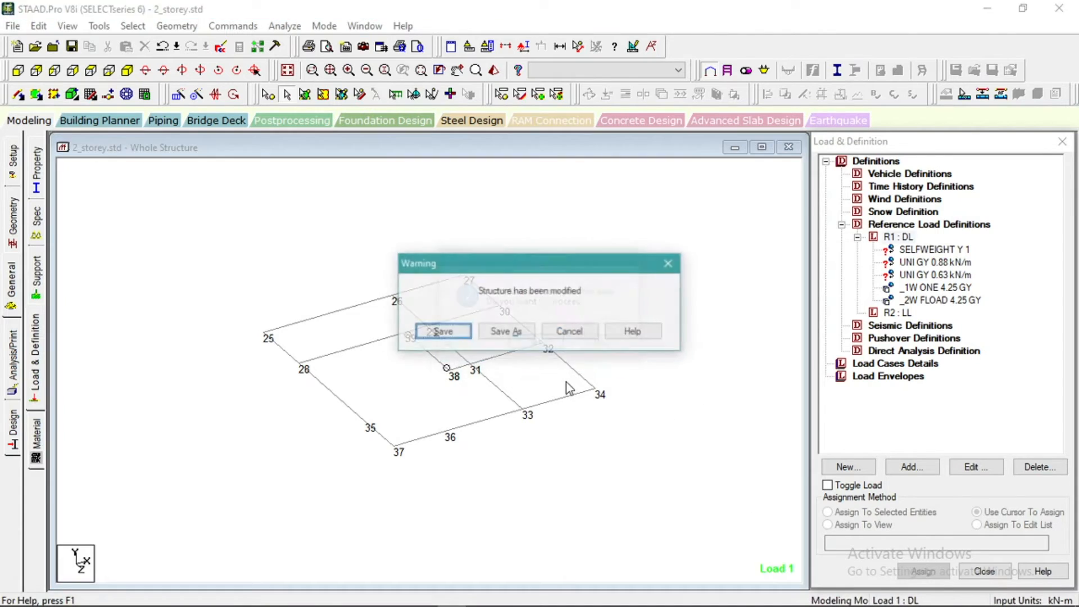
{"action": "left_click", "coordinate": [906, 237]}
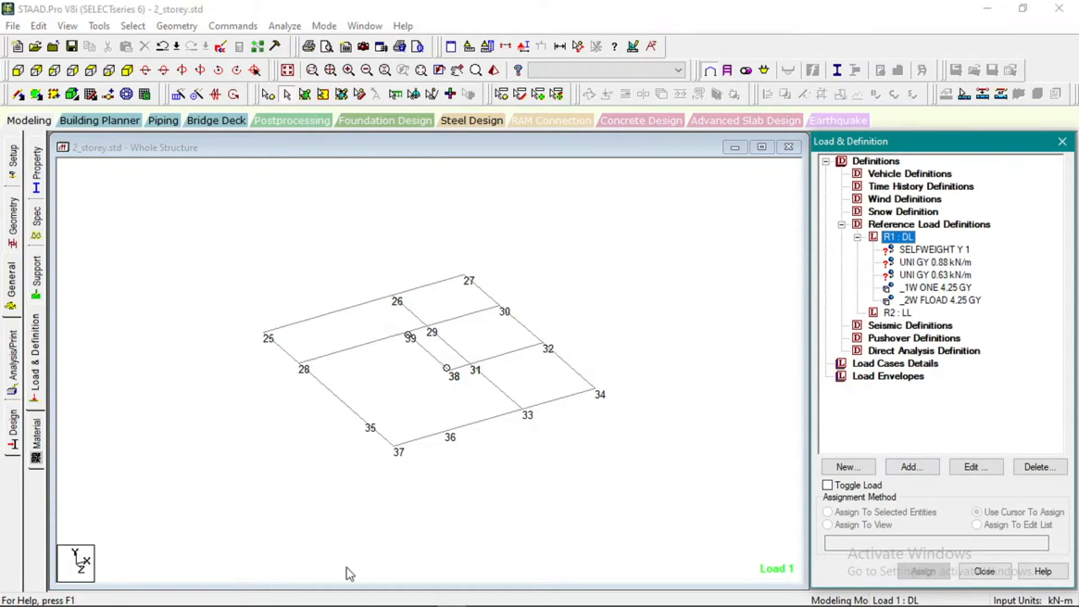
{"action": "left_click", "coordinate": [414, 599]}
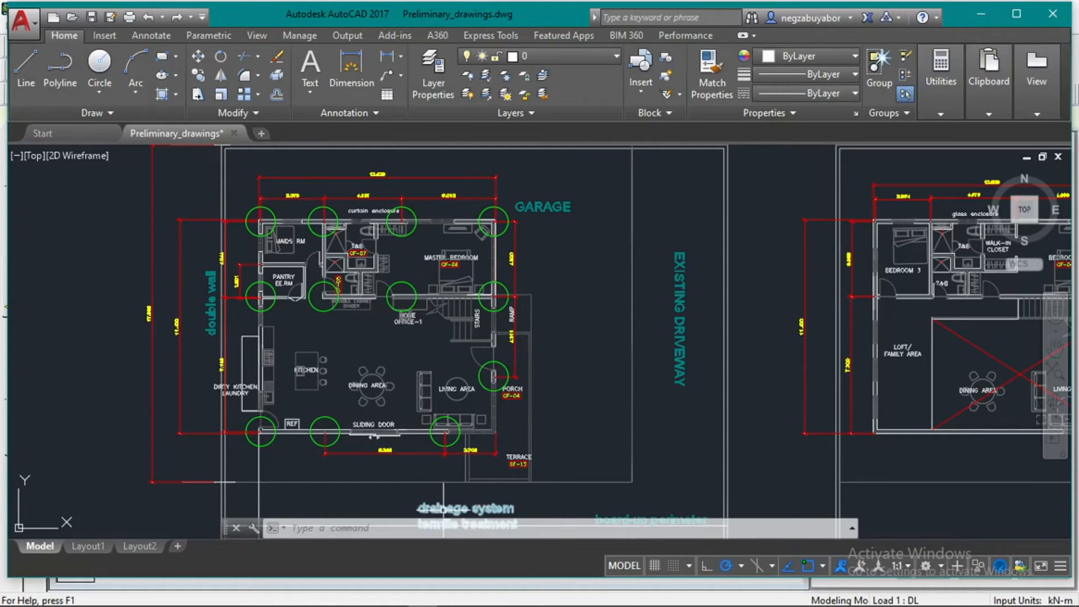
{"action": "mouse_move", "coordinate": [542, 572]}
{"action": "left_click", "coordinate": [451, 593]}
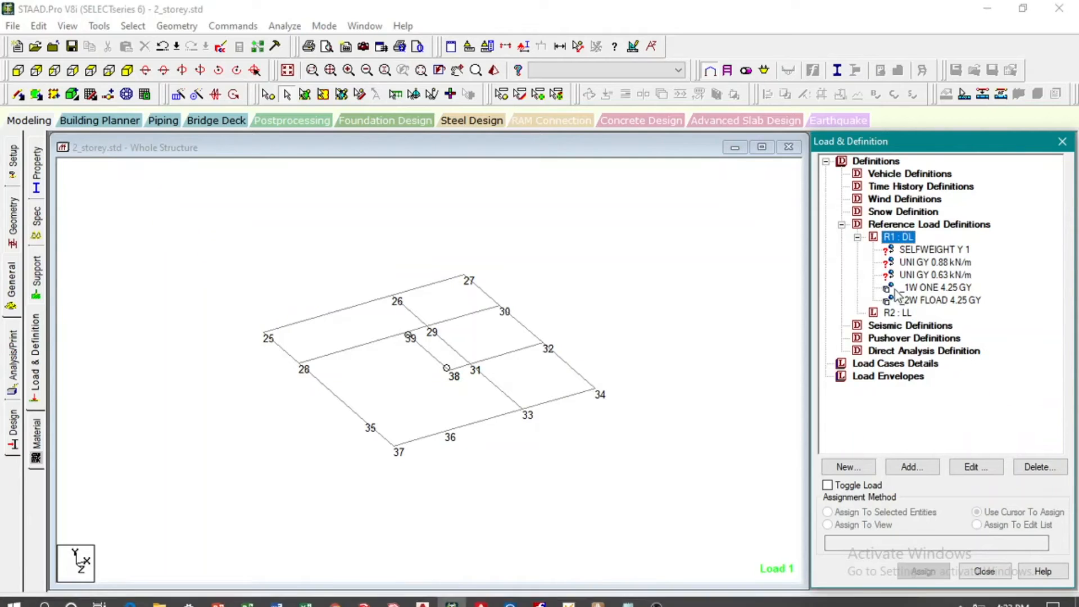
Add a uniform member force of 7 kN/m in the GY direction to the R1 : DL reference load.
{"action": "left_click", "coordinate": [906, 468]}
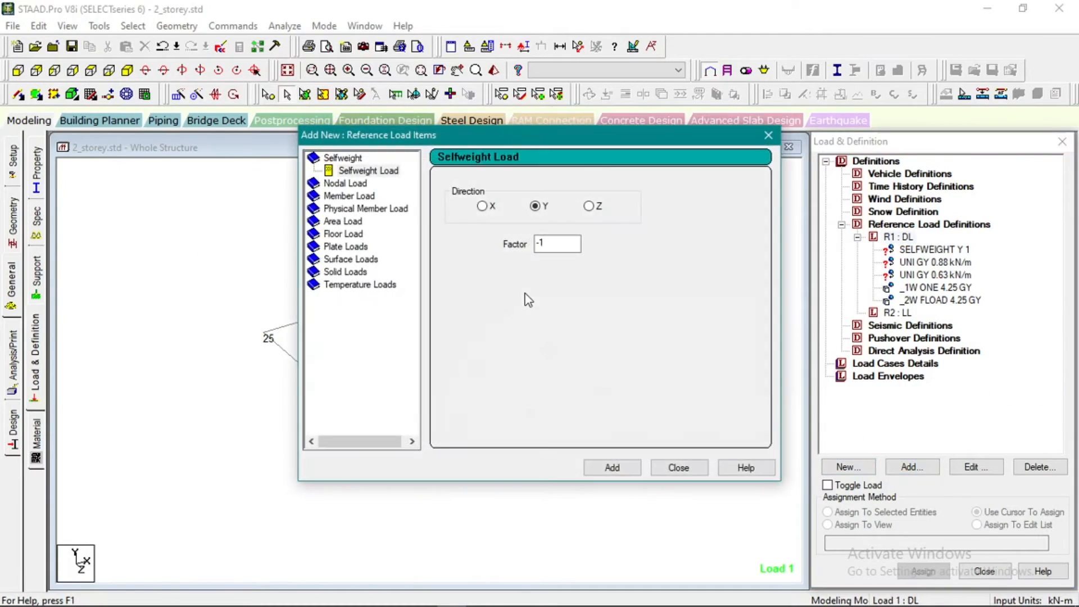
{"action": "left_click", "coordinate": [349, 196]}
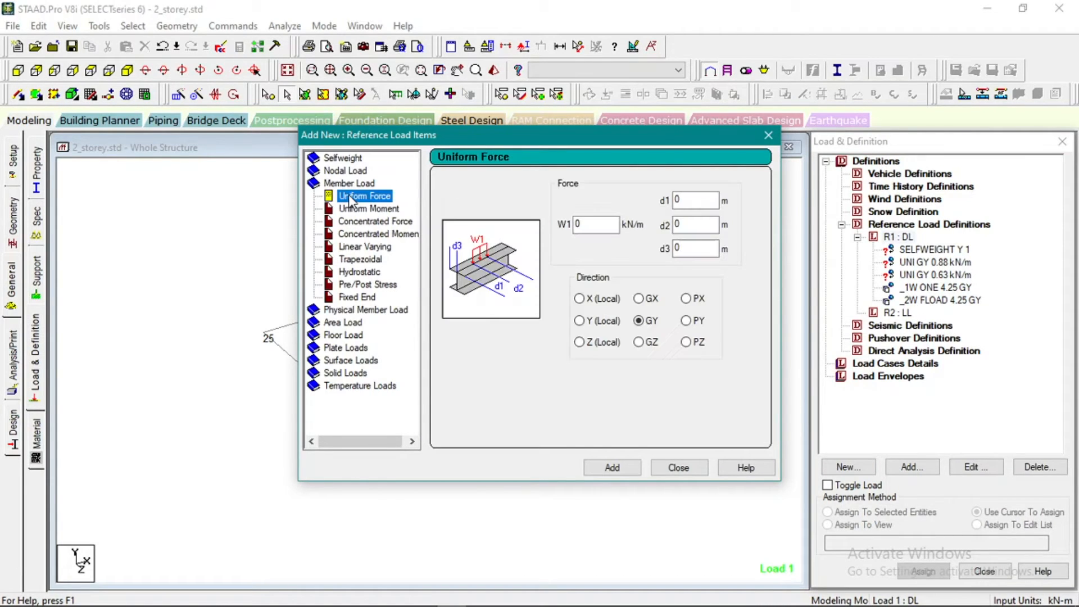
{"action": "left_click", "coordinate": [585, 224]}
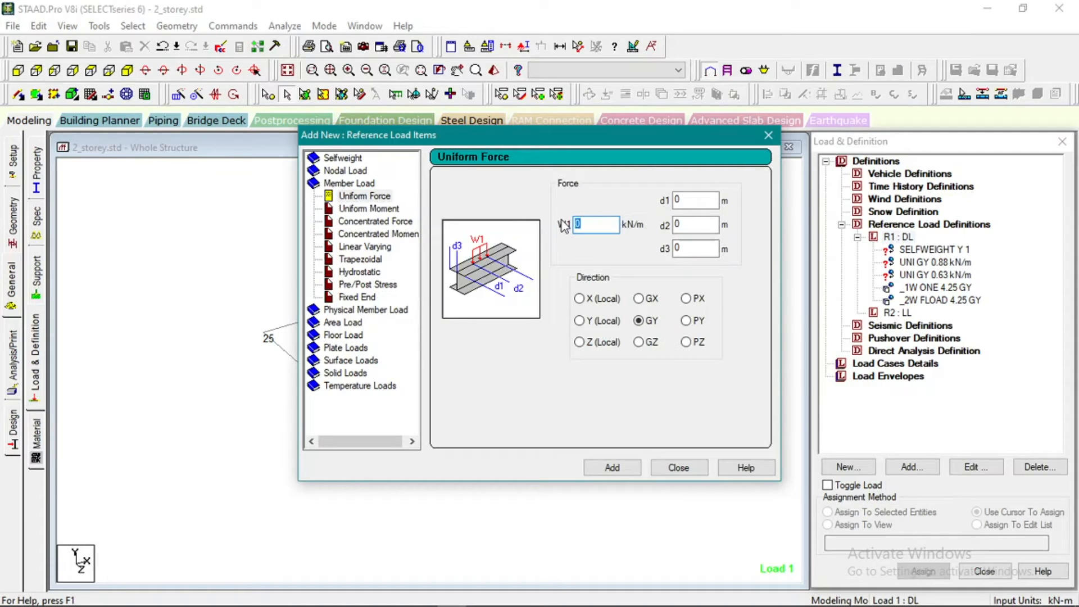
{"action": "left_click", "coordinate": [614, 469]}
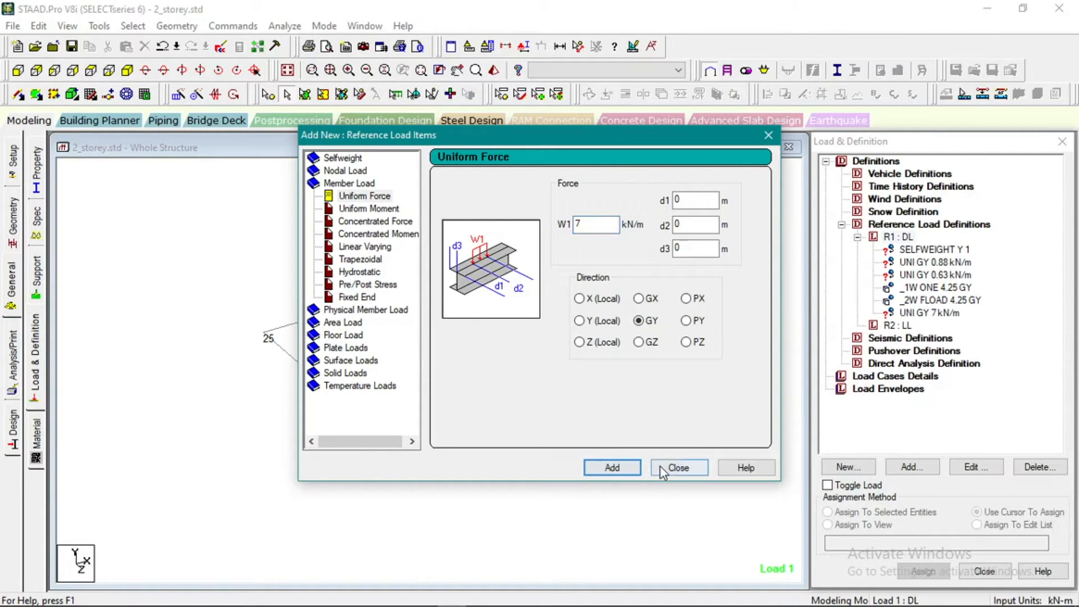
{"action": "left_click", "coordinate": [663, 469]}
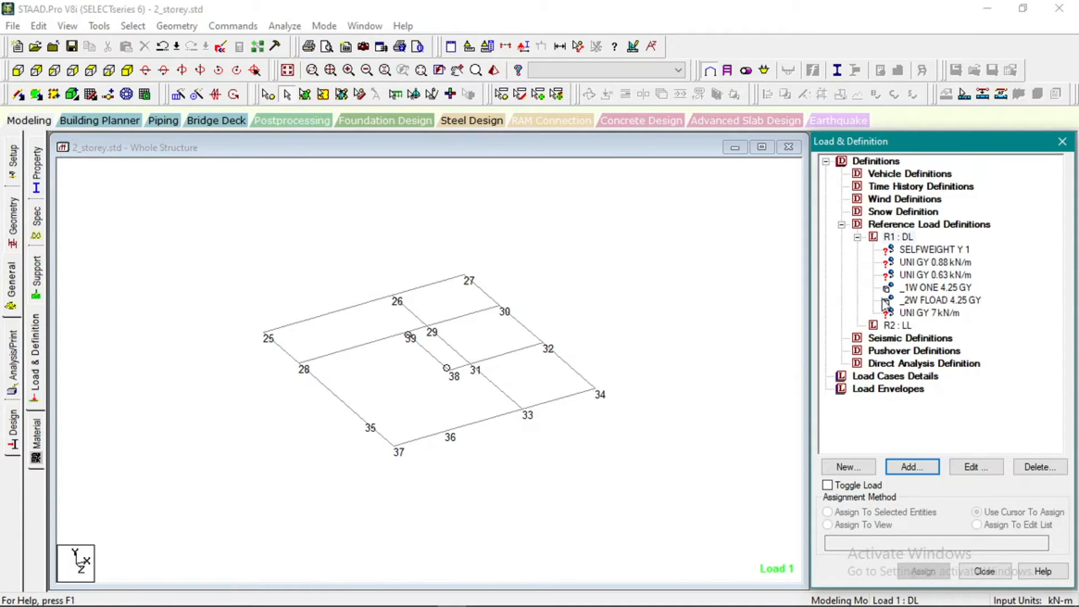
Switch to the Excel load sheet and mark floor finish, MEPFS, ceiling, wall, floor live and the second selfweight entry in the checklist.
{"action": "left_click", "coordinate": [306, 597]}
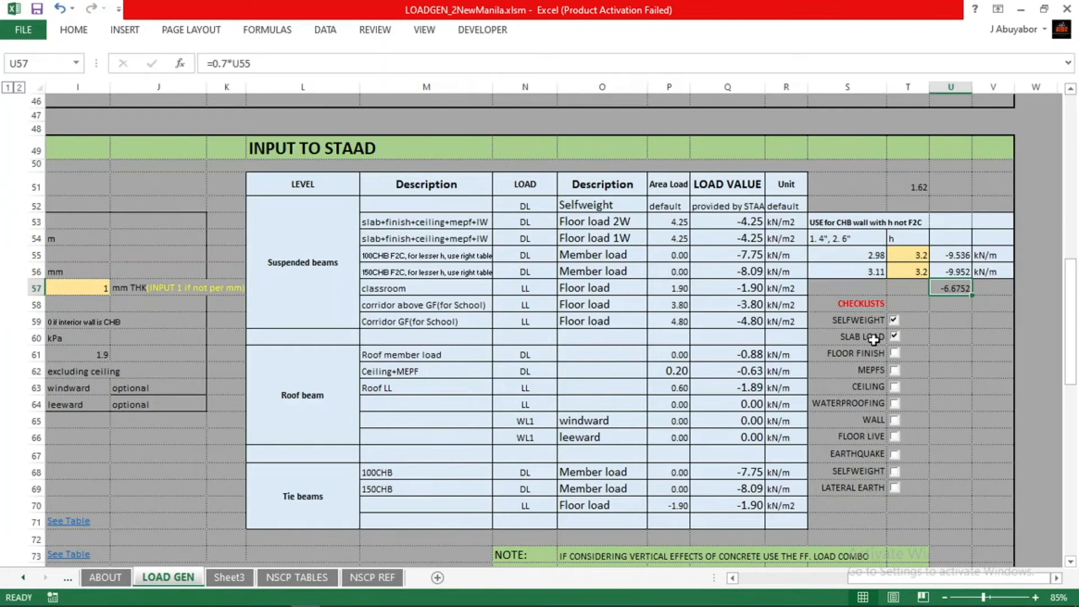
{"action": "left_click", "coordinate": [895, 353]}
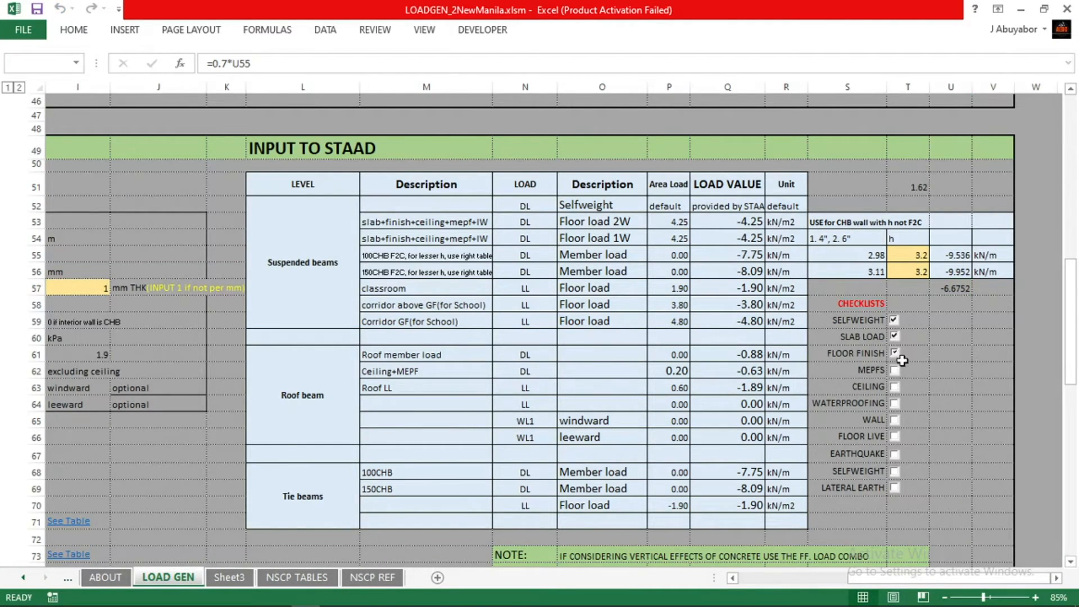
{"action": "left_click", "coordinate": [894, 388]}
{"action": "left_click", "coordinate": [895, 438]}
{"action": "left_click", "coordinate": [898, 472]}
{"action": "left_click", "coordinate": [940, 405]}
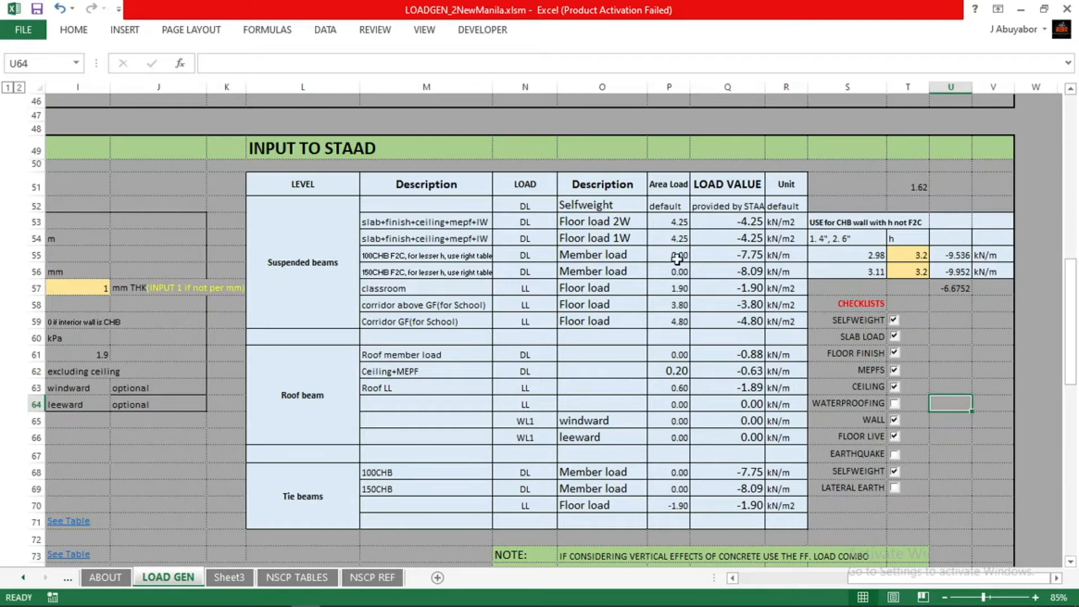
Examine the suspended beams' 100 and 150 CHB member loads and the classroom and corridor live load rows.
{"action": "left_click", "coordinate": [719, 256]}
{"action": "left_click", "coordinate": [724, 271]}
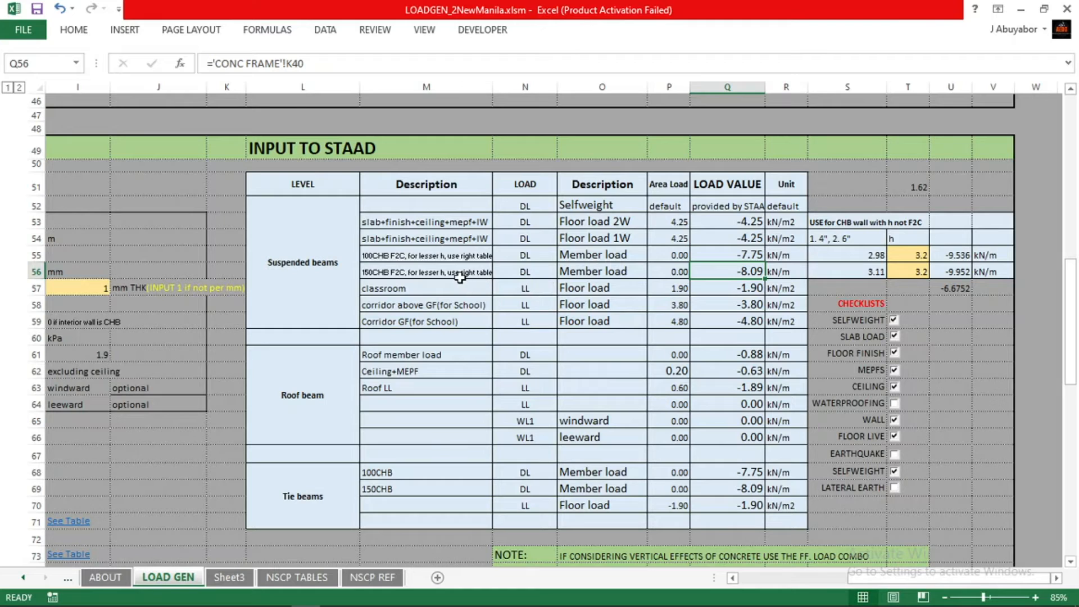
{"action": "left_click_drag", "start_coordinate": [460, 277], "coordinate": [460, 280]}
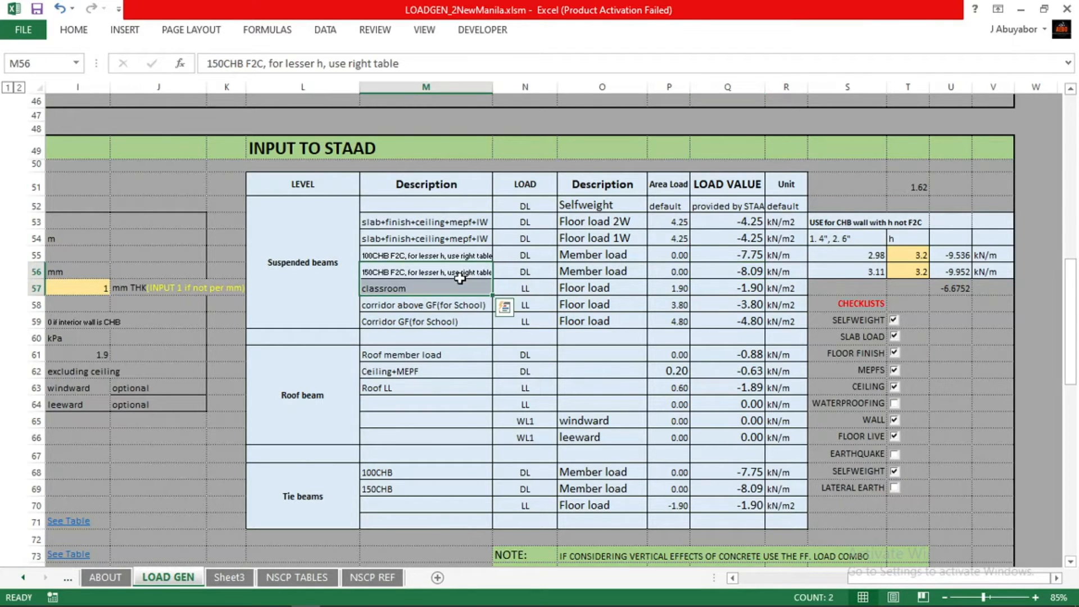
{"action": "left_click", "coordinate": [462, 256]}
{"action": "left_click", "coordinate": [464, 273]}
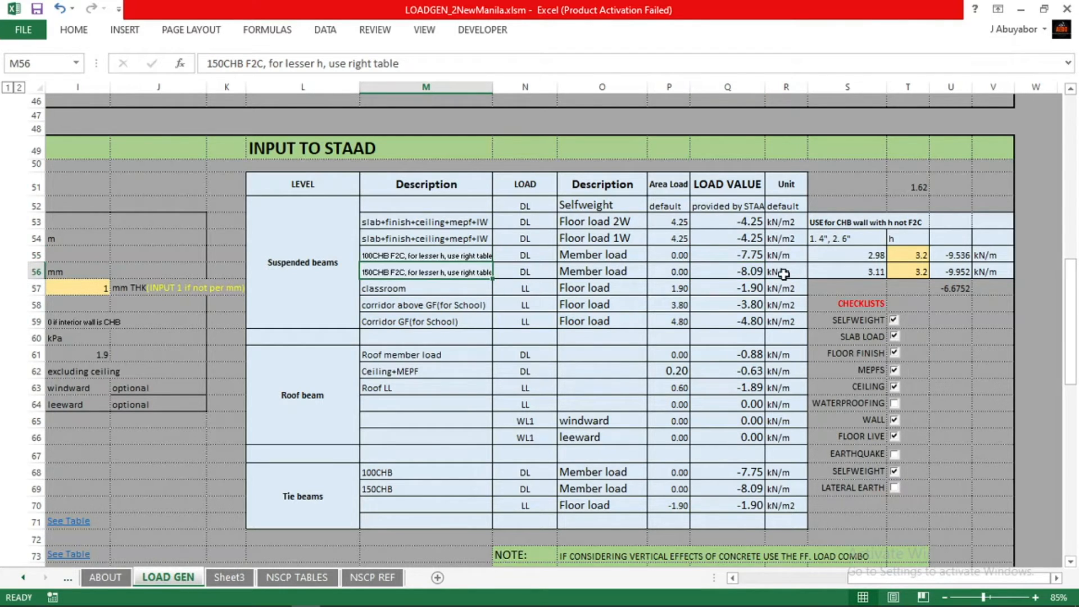
{"action": "left_click", "coordinate": [687, 304]}
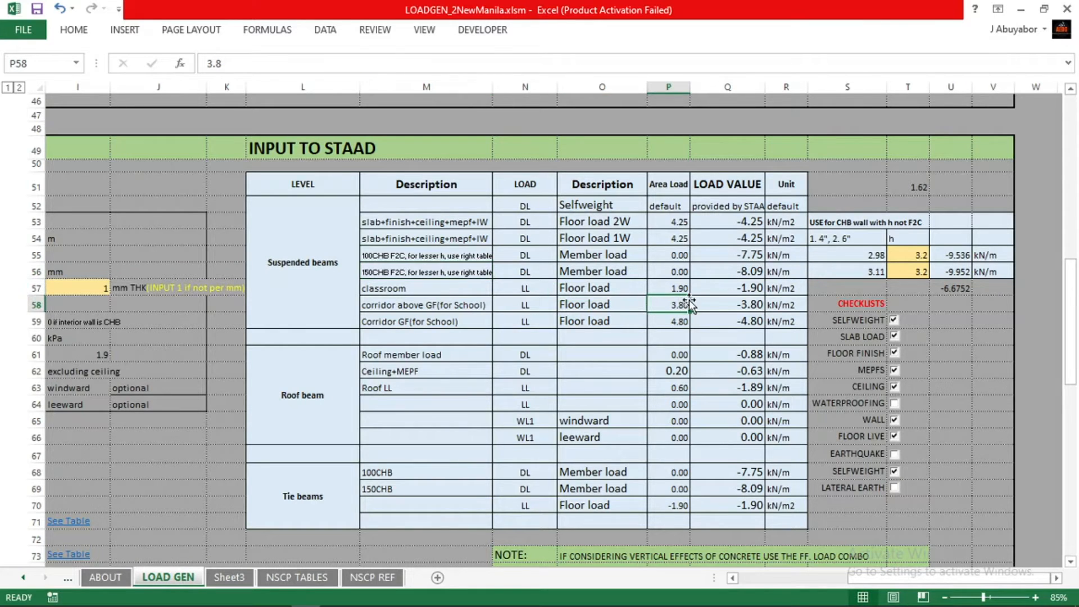
{"action": "left_click", "coordinate": [456, 290]}
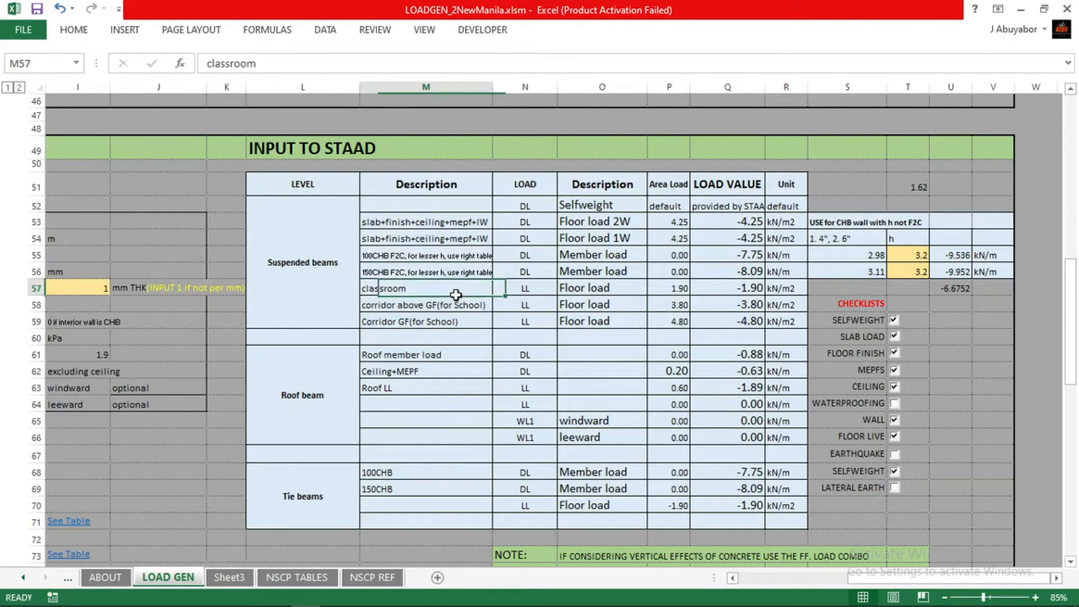
{"action": "left_click", "coordinate": [457, 304]}
{"action": "left_click", "coordinate": [460, 322]}
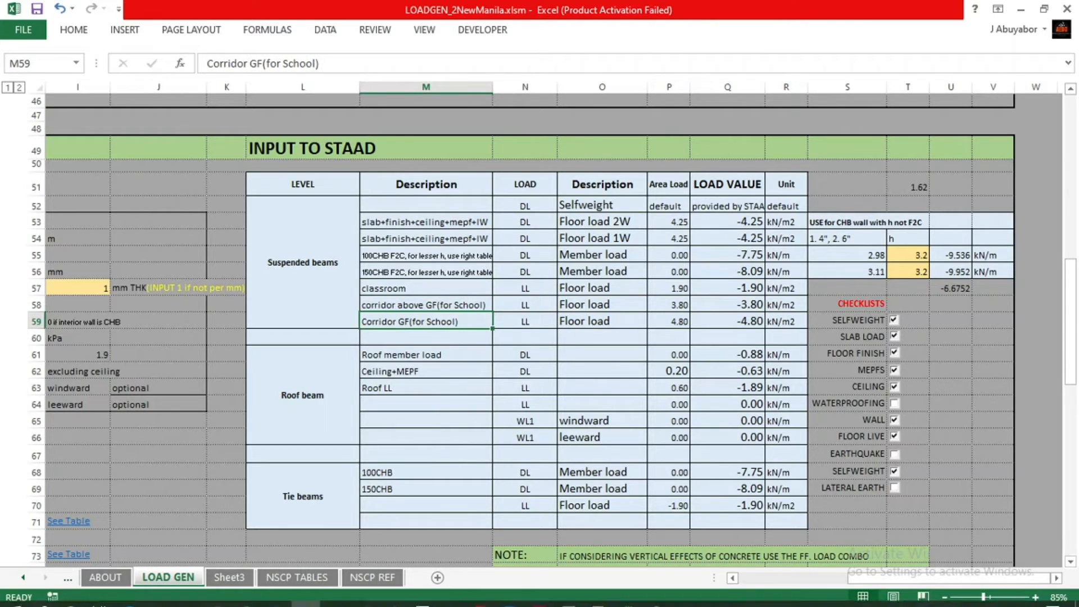
Switch to STAAD.Pro and review the load items listed under the R1 : DL reference load.
{"action": "left_click", "coordinate": [452, 595]}
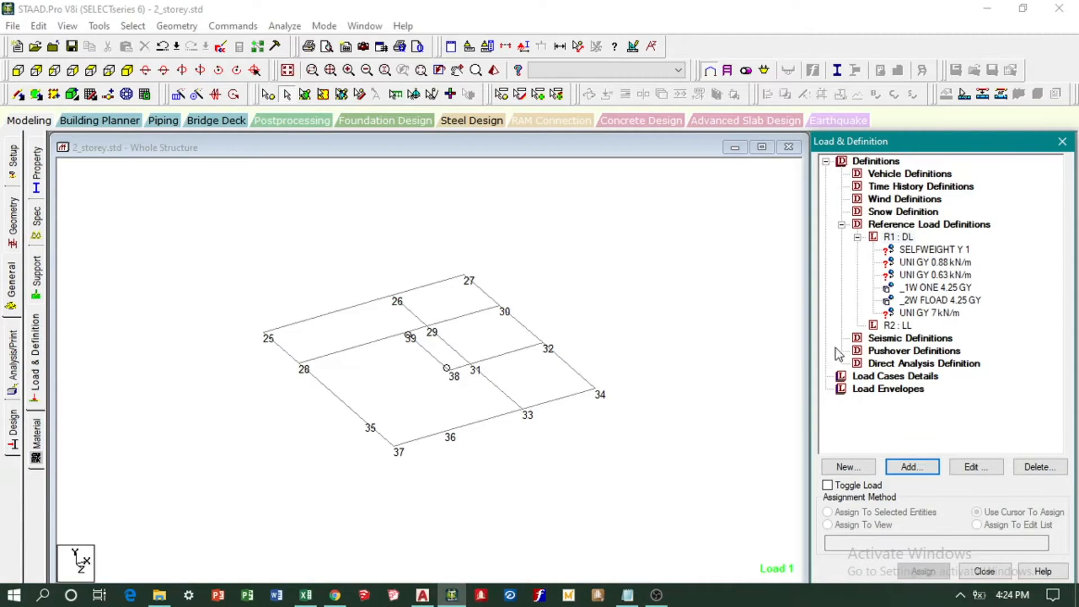
{"action": "left_click", "coordinate": [911, 313]}
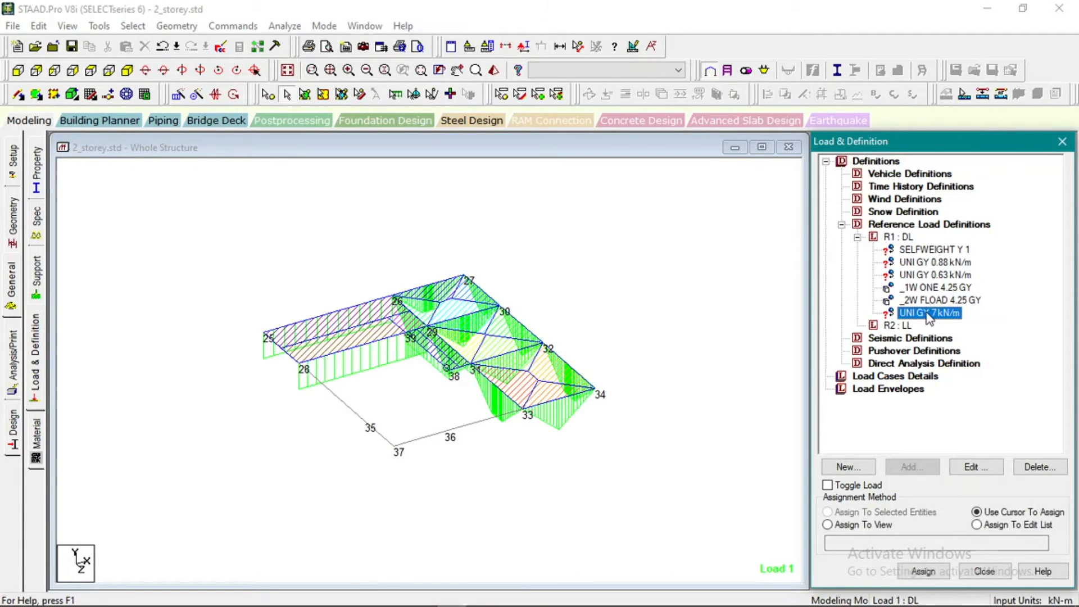
{"action": "left_click", "coordinate": [927, 250]}
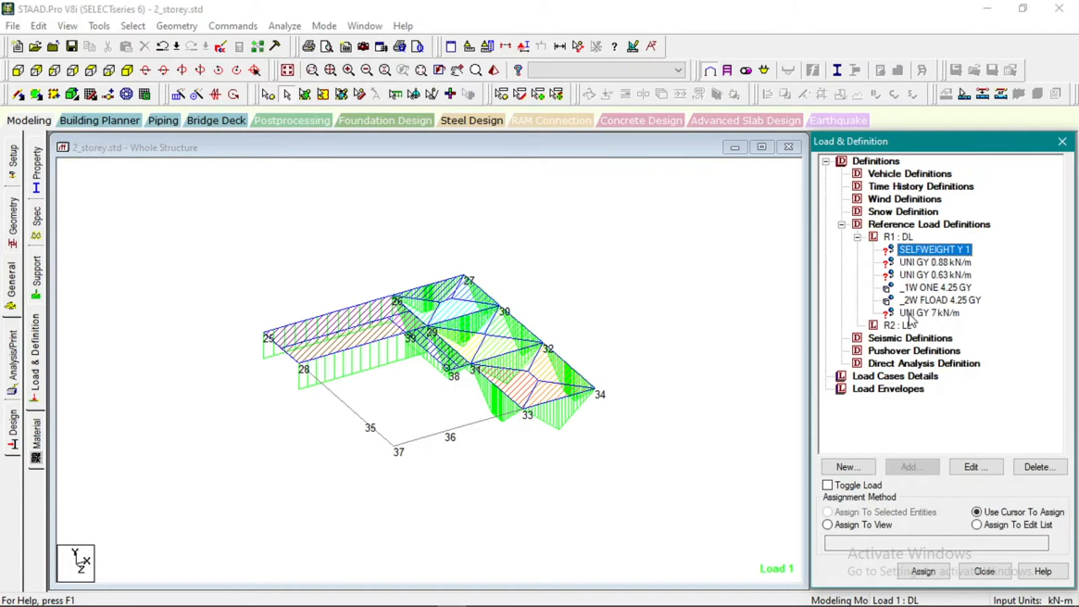
{"action": "left_click", "coordinate": [911, 313]}
{"action": "left_click", "coordinate": [906, 325]}
{"action": "left_click", "coordinate": [906, 239]}
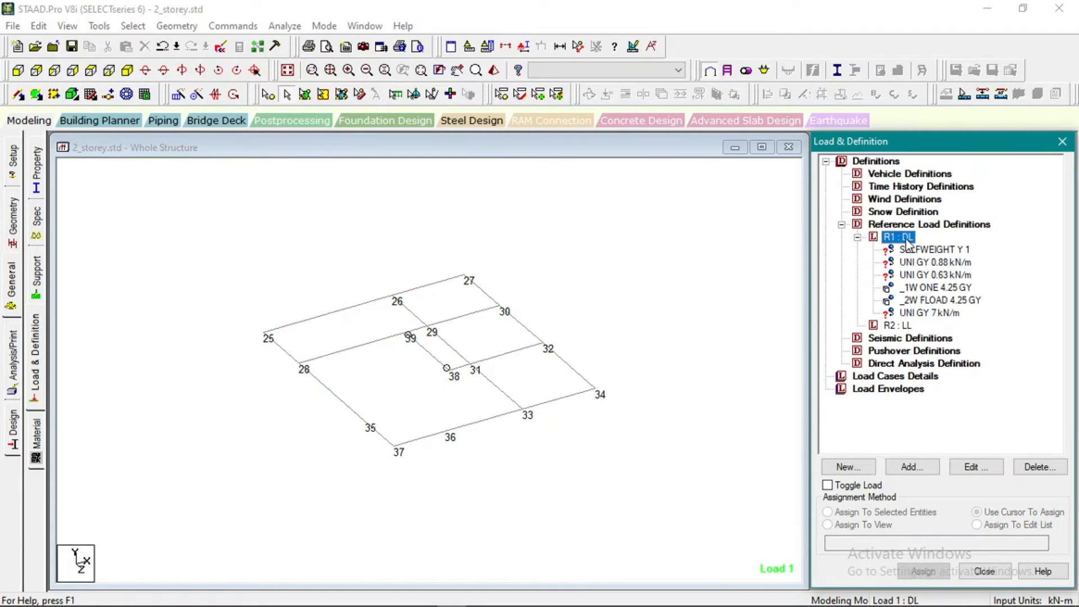
Switch to the Excel load sheet and review the STAAD input table, the CHB wall line loads in U55:U56 and the checklist.
{"action": "left_click", "coordinate": [306, 602]}
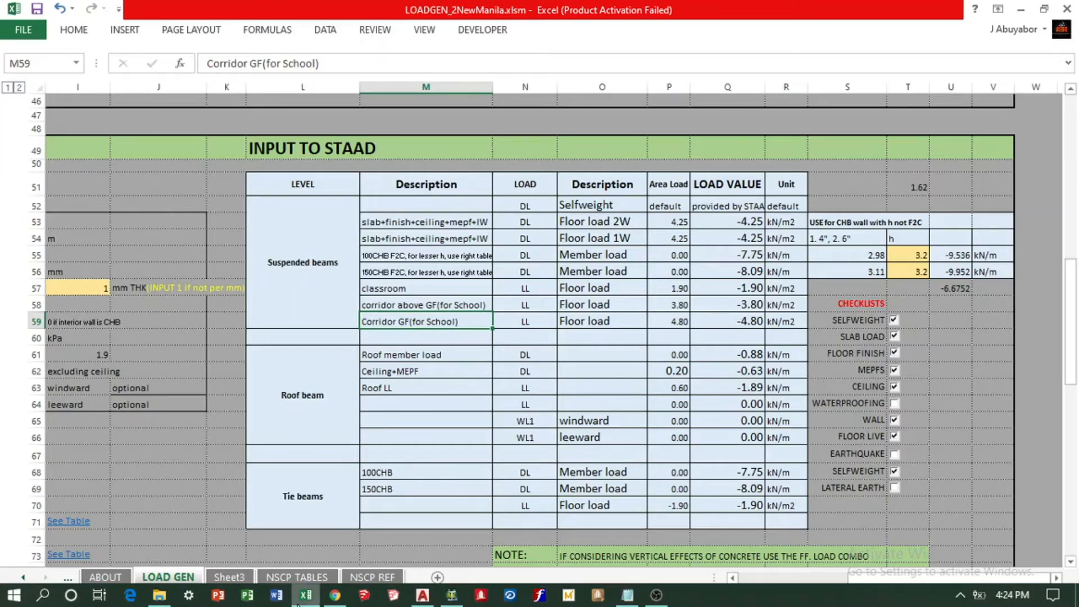
{"action": "scroll", "coordinate": [493, 414], "scroll_direction": "down", "scroll_amount": 2}
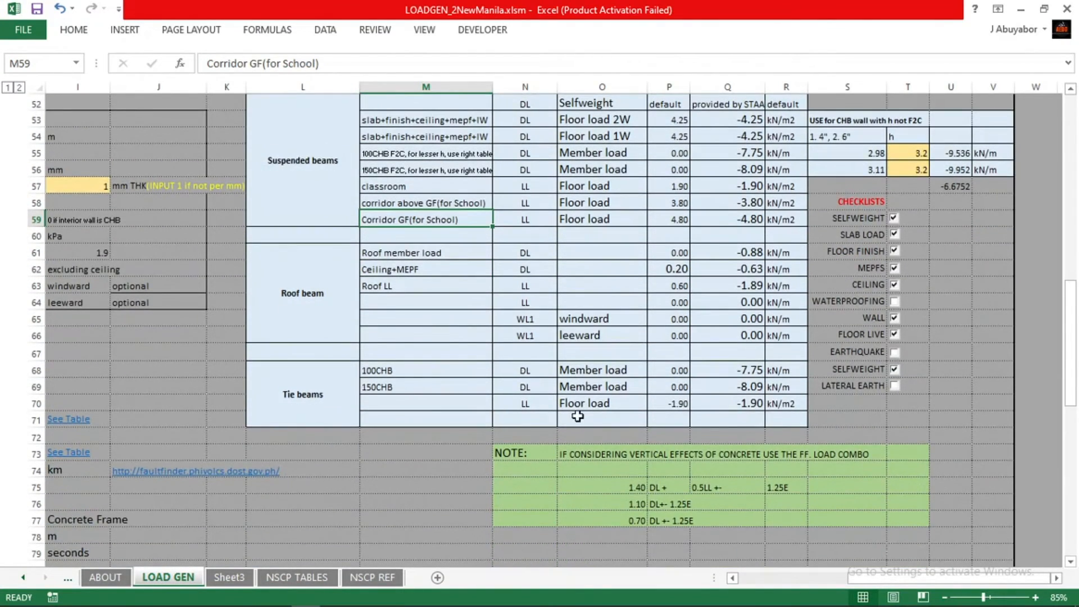
{"action": "scroll", "coordinate": [580, 416], "scroll_direction": "up", "scroll_amount": 2}
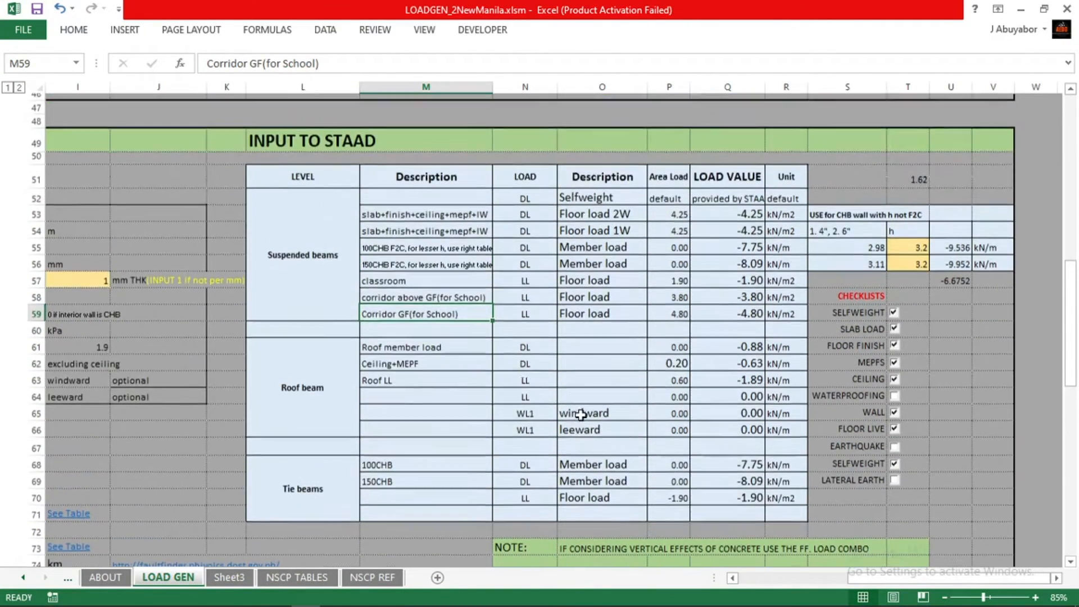
{"action": "left_click_drag", "start_coordinate": [959, 256], "coordinate": [958, 266]}
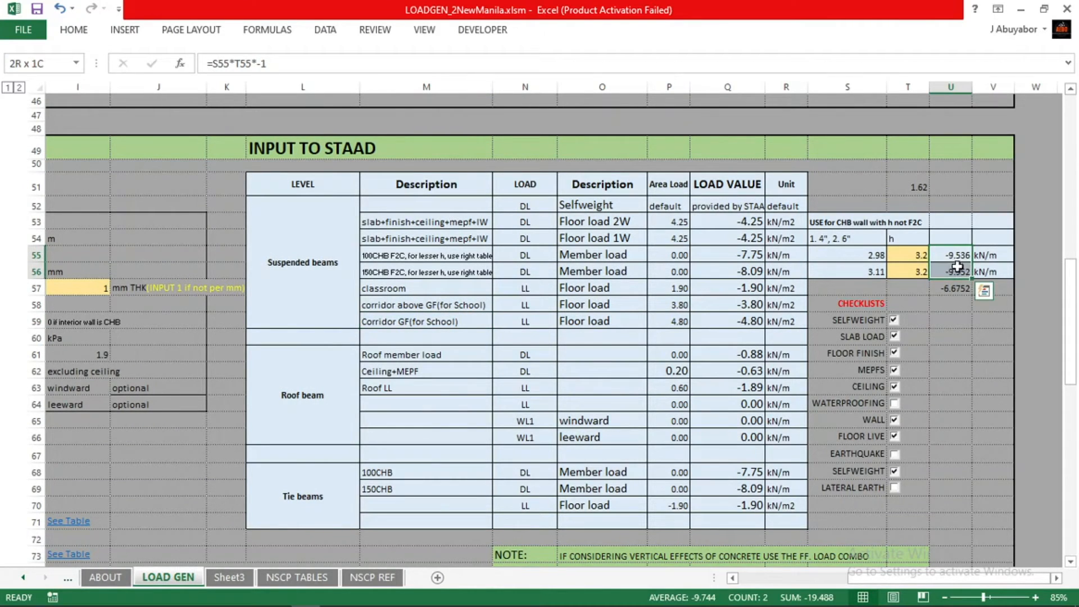
{"action": "left_click", "coordinate": [951, 336]}
{"action": "left_click", "coordinate": [951, 370]}
{"action": "left_click", "coordinate": [950, 454]}
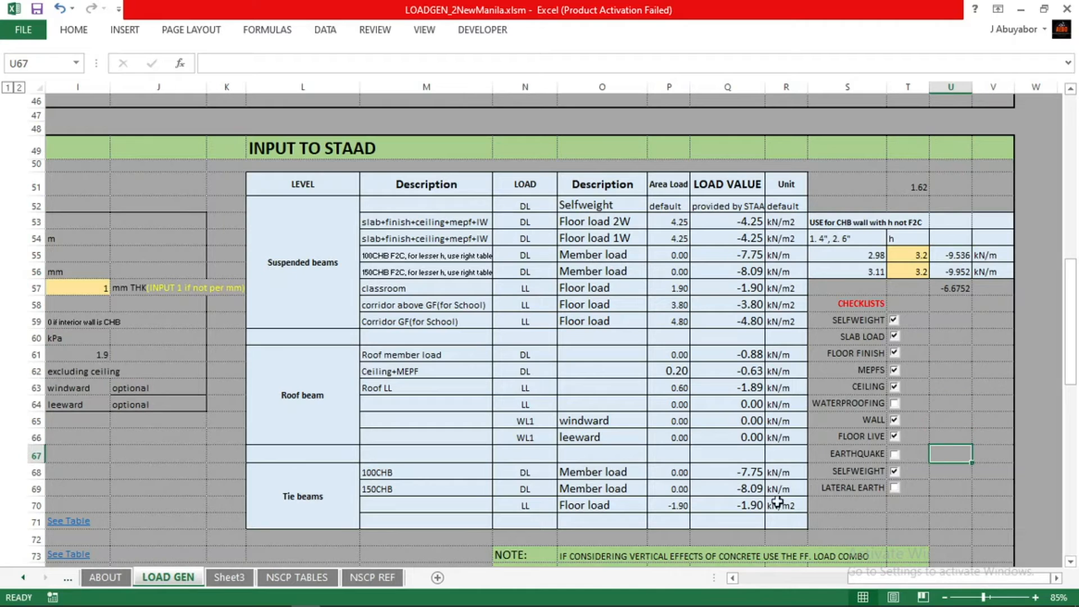
Switch to STAAD.Pro and start adding a new load item to the R2 : LL reference load.
{"action": "mouse_move", "coordinate": [444, 603]}
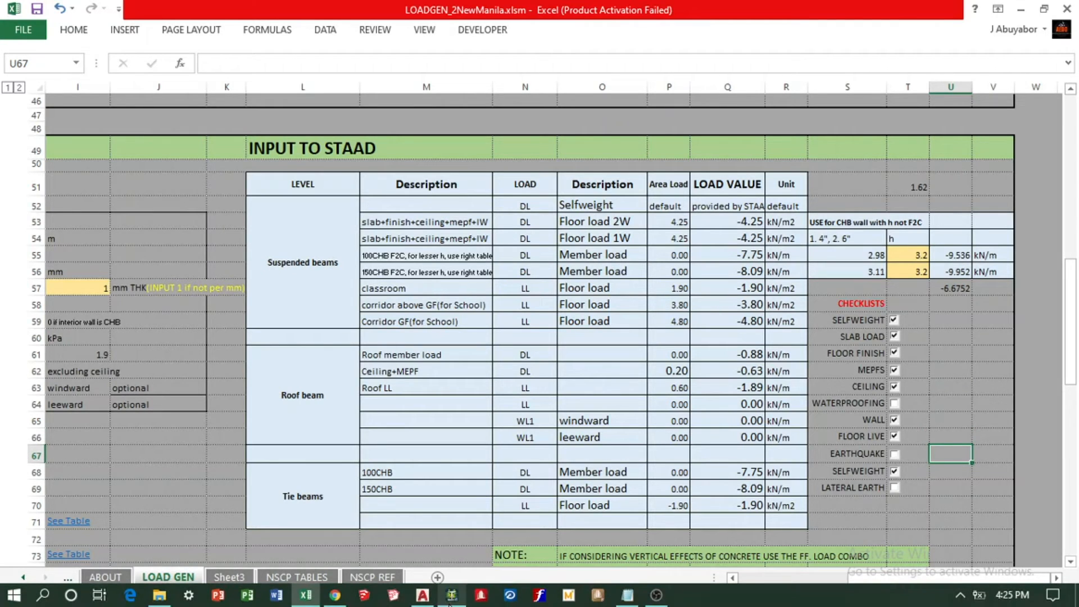
{"action": "left_click", "coordinate": [447, 599]}
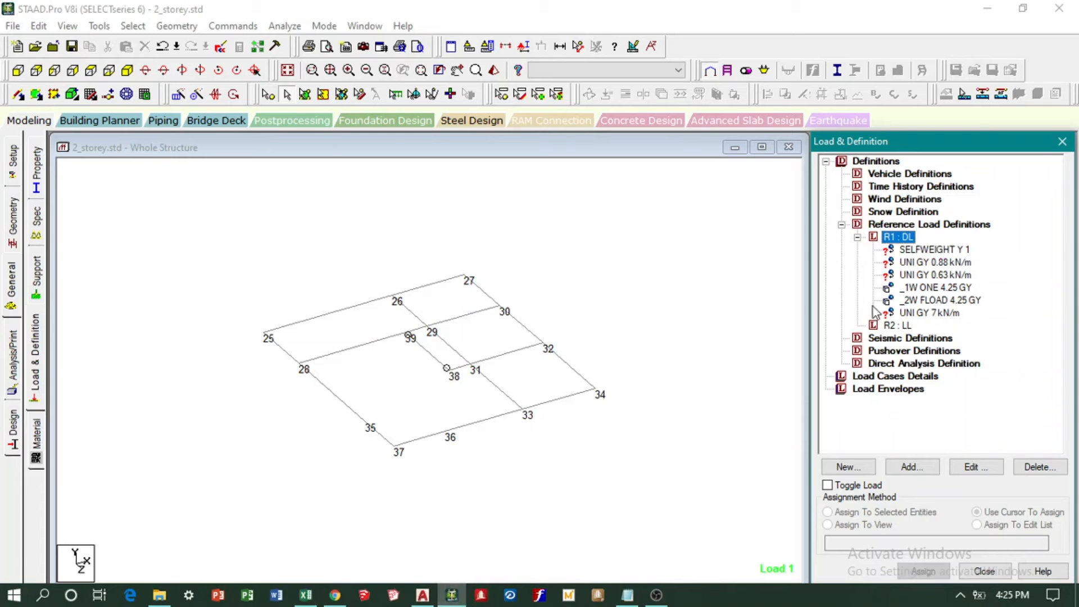
{"action": "left_click", "coordinate": [911, 314]}
{"action": "left_click", "coordinate": [916, 252]}
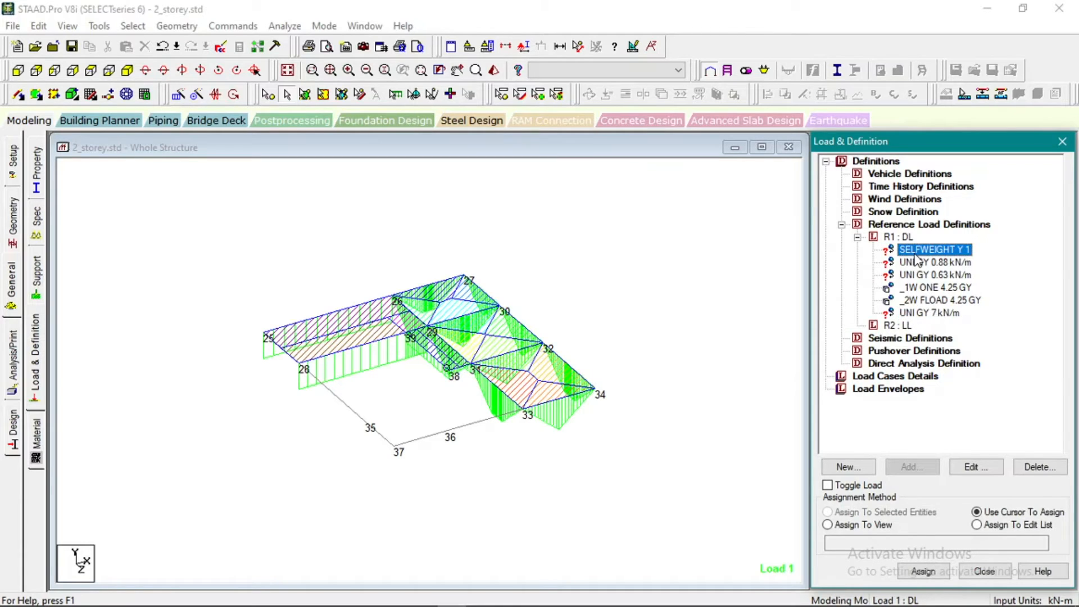
{"action": "left_click", "coordinate": [899, 326]}
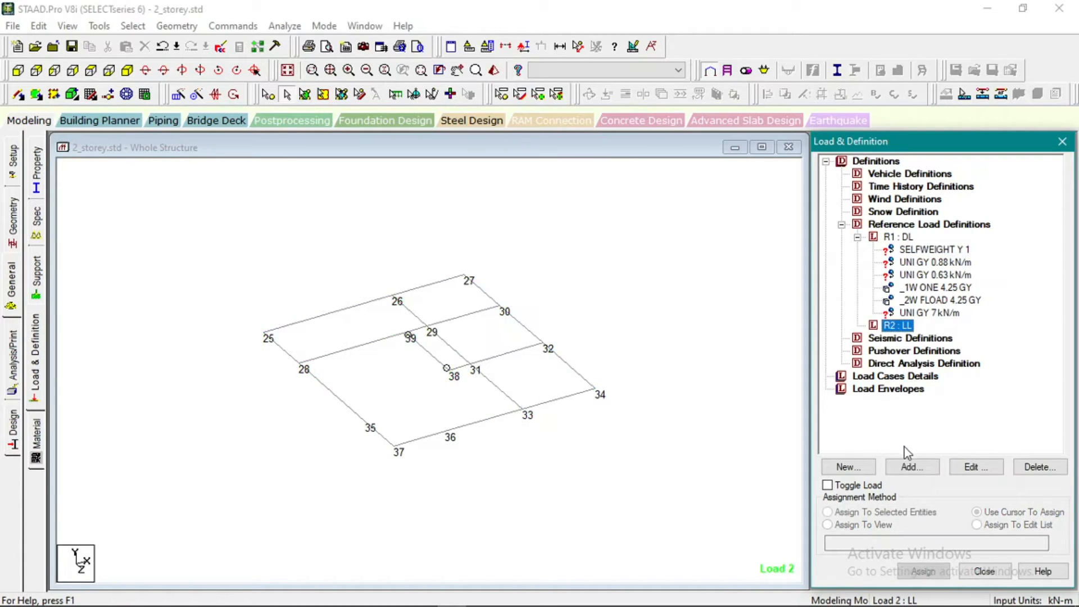
{"action": "left_click", "coordinate": [913, 466]}
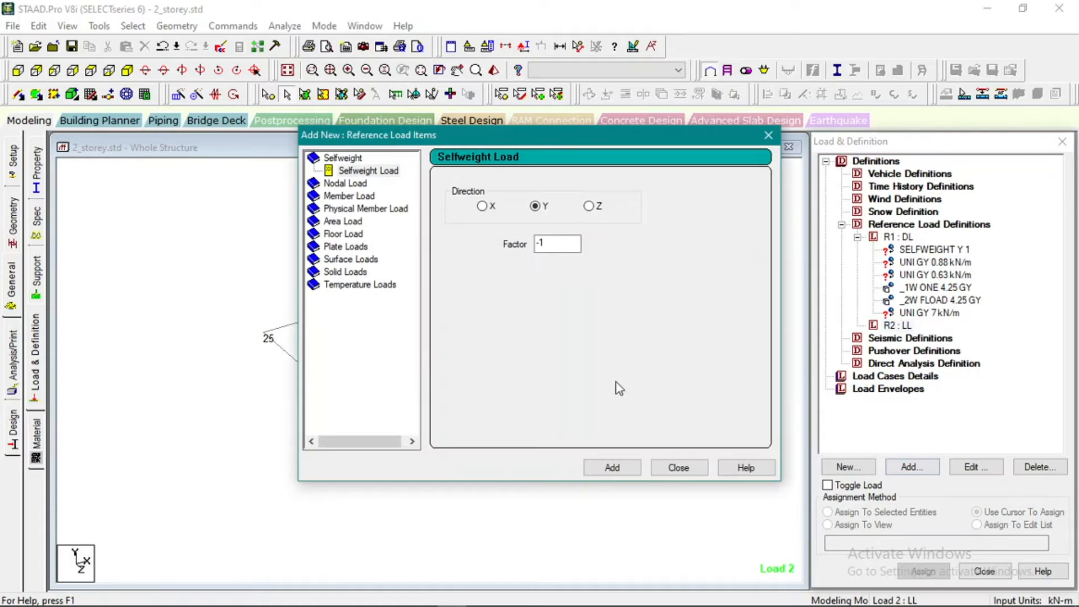
Switch to the Excel load sheet and look up the roof beams' Roof LL load value in Q63.
{"action": "left_click", "coordinate": [307, 594]}
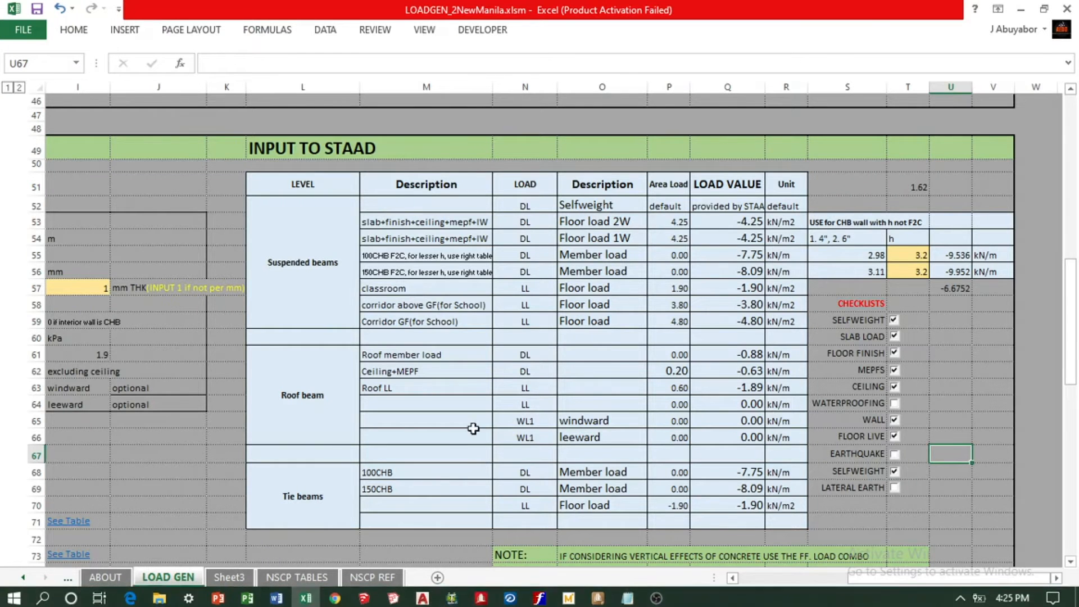
{"action": "left_click", "coordinate": [321, 299]}
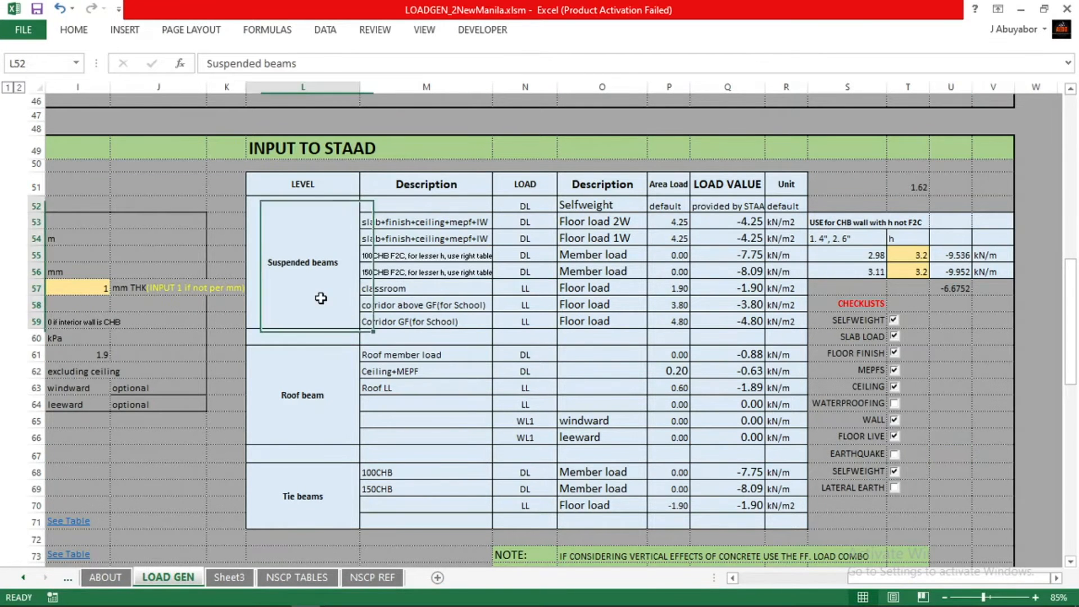
{"action": "left_click", "coordinate": [302, 392]}
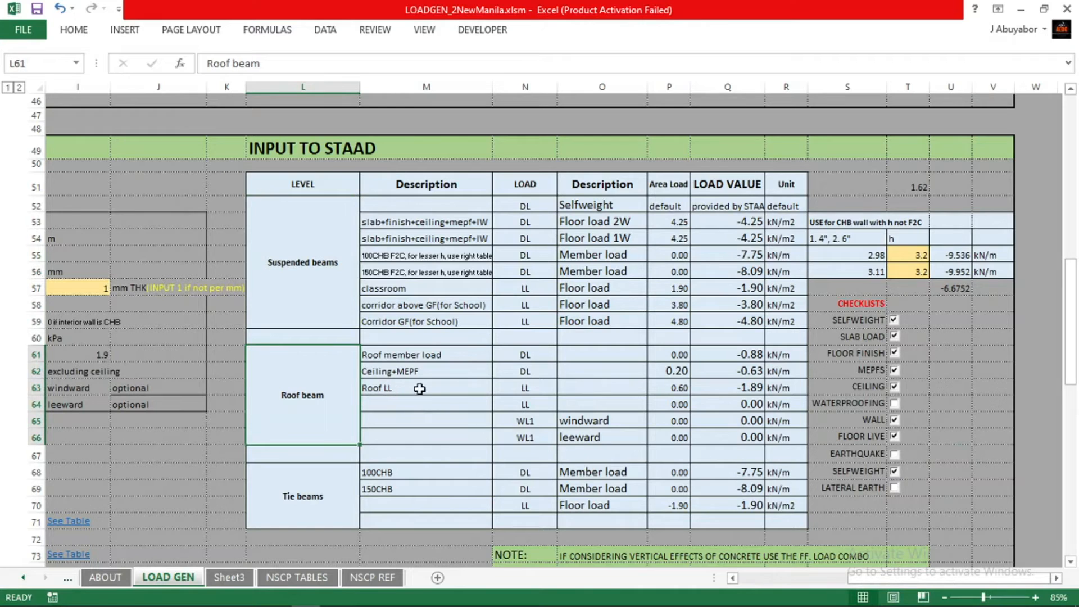
{"action": "left_click", "coordinate": [709, 388]}
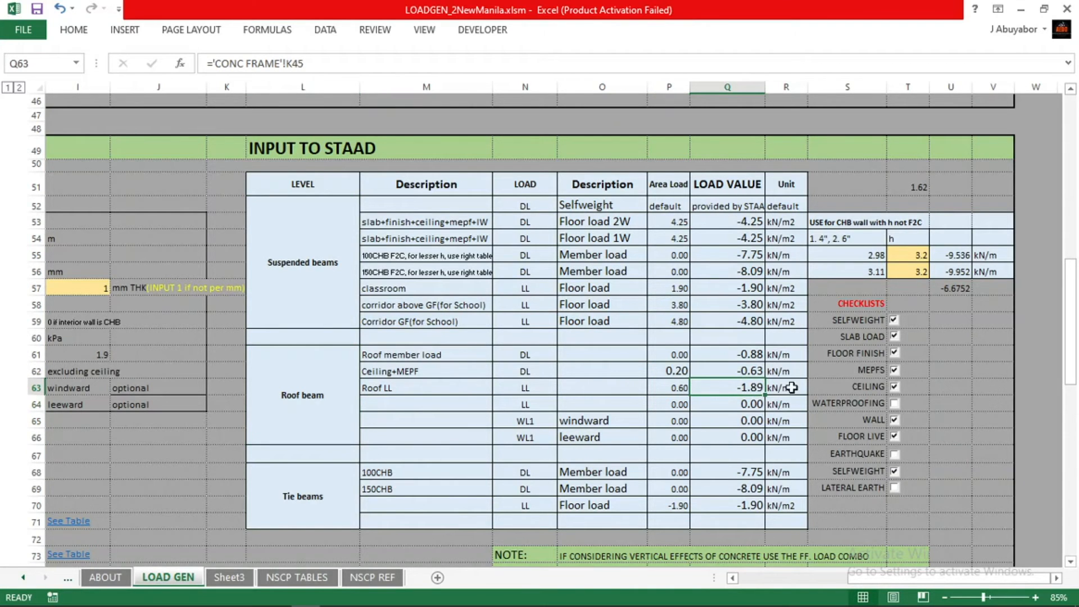
Switch to STAAD.Pro and add a 1.89 kN/m uniform member force in the GY direction to R2 : LL.
{"action": "left_click", "coordinate": [453, 596]}
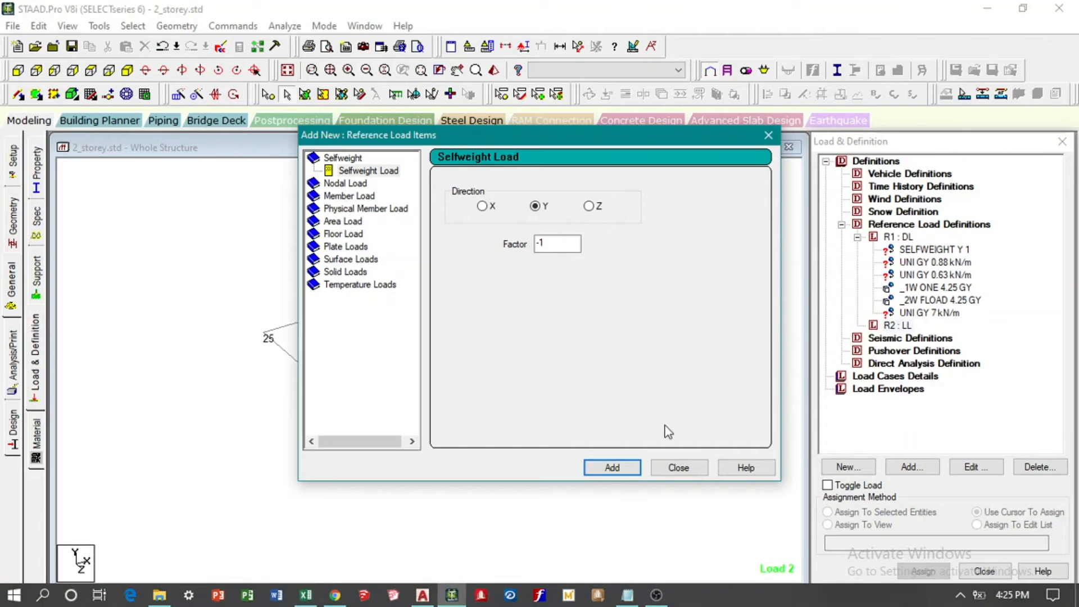
{"action": "left_click", "coordinate": [358, 195]}
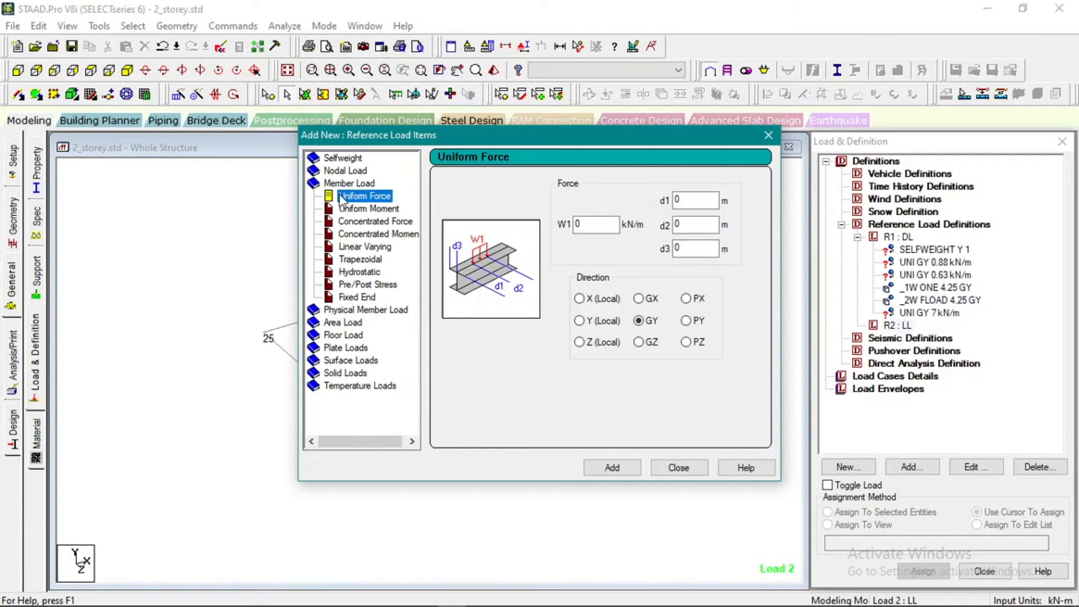
{"action": "key", "text": "Tab"}
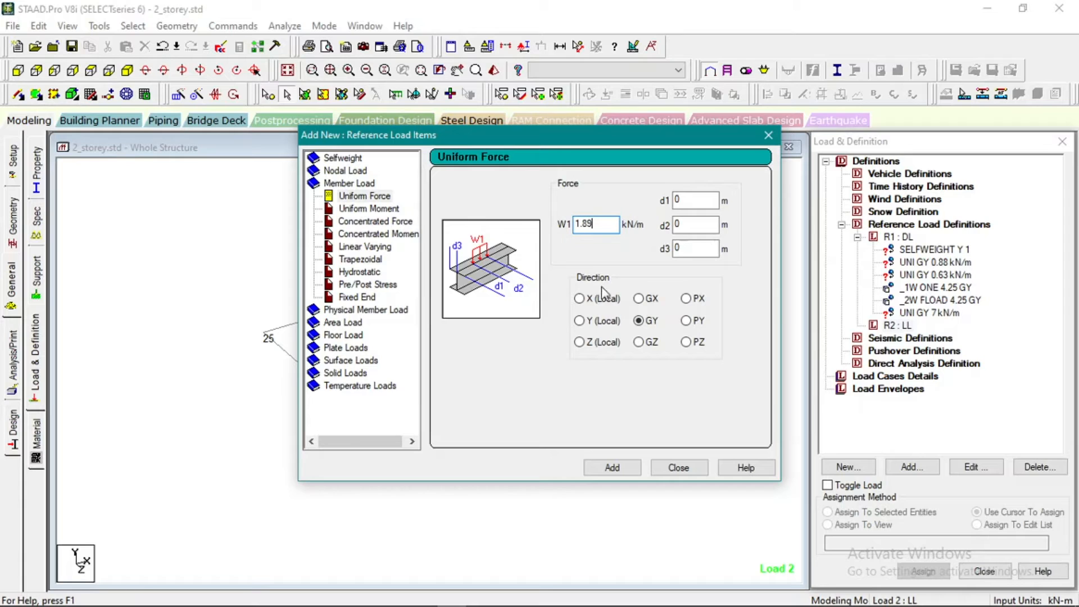
{"action": "left_click", "coordinate": [624, 471]}
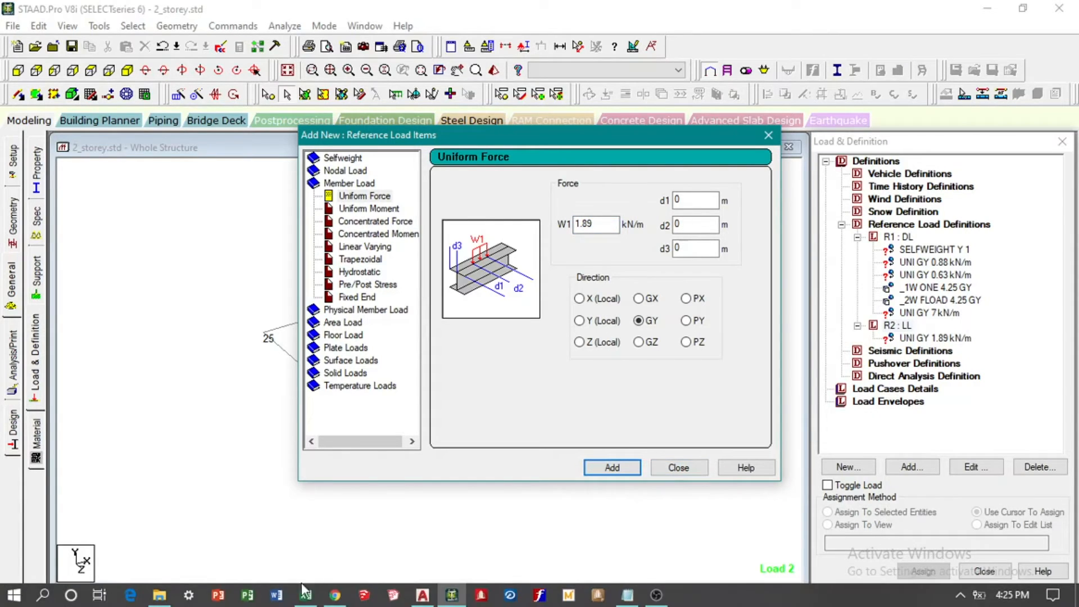
Switch to the Excel load sheet and examine the suspended beams' classroom and corridor live load rows.
{"action": "left_click", "coordinate": [305, 596]}
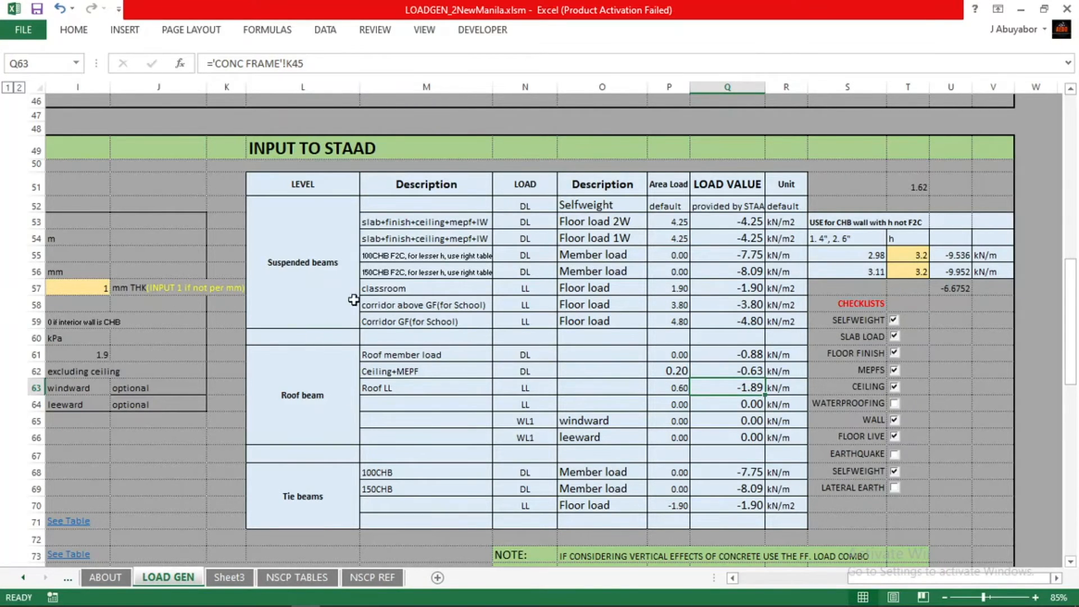
{"action": "left_click", "coordinate": [456, 287]}
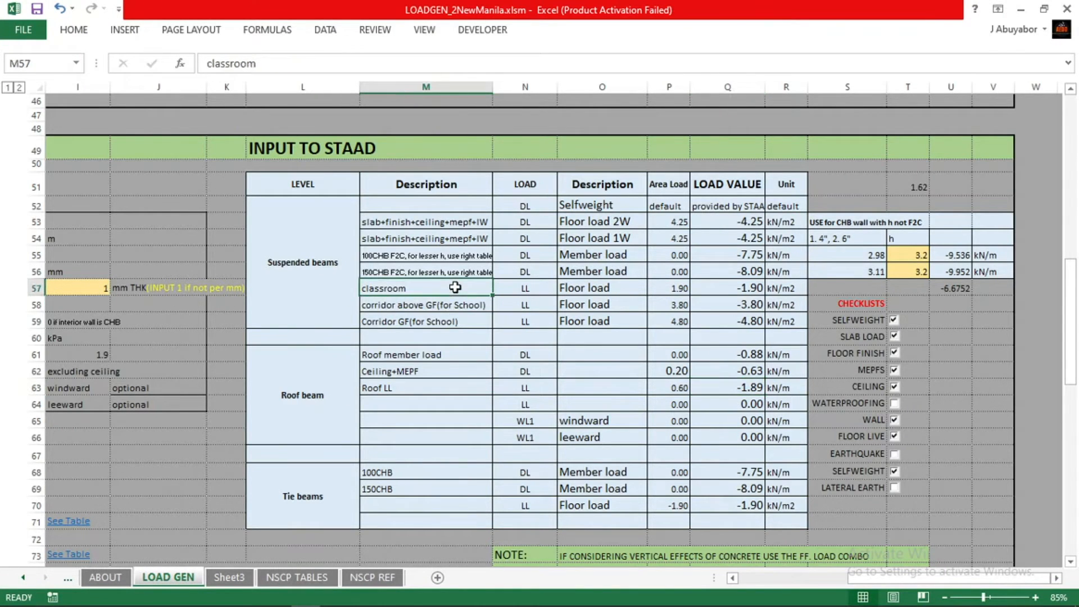
{"action": "left_click", "coordinate": [454, 304]}
{"action": "left_click", "coordinate": [454, 319]}
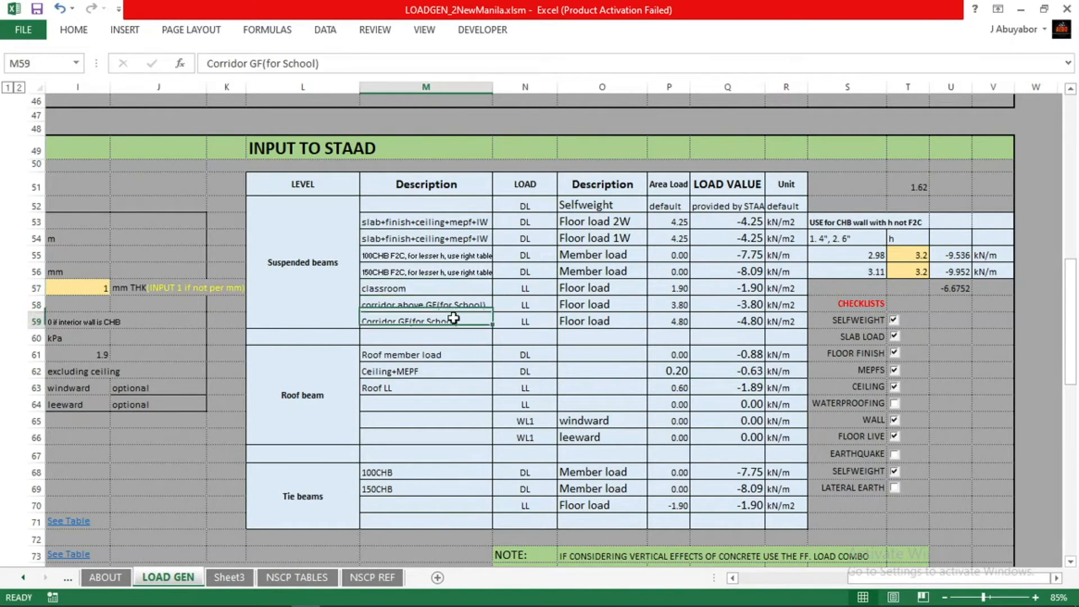
{"action": "left_click", "coordinate": [435, 287]}
{"action": "left_click", "coordinate": [438, 305]}
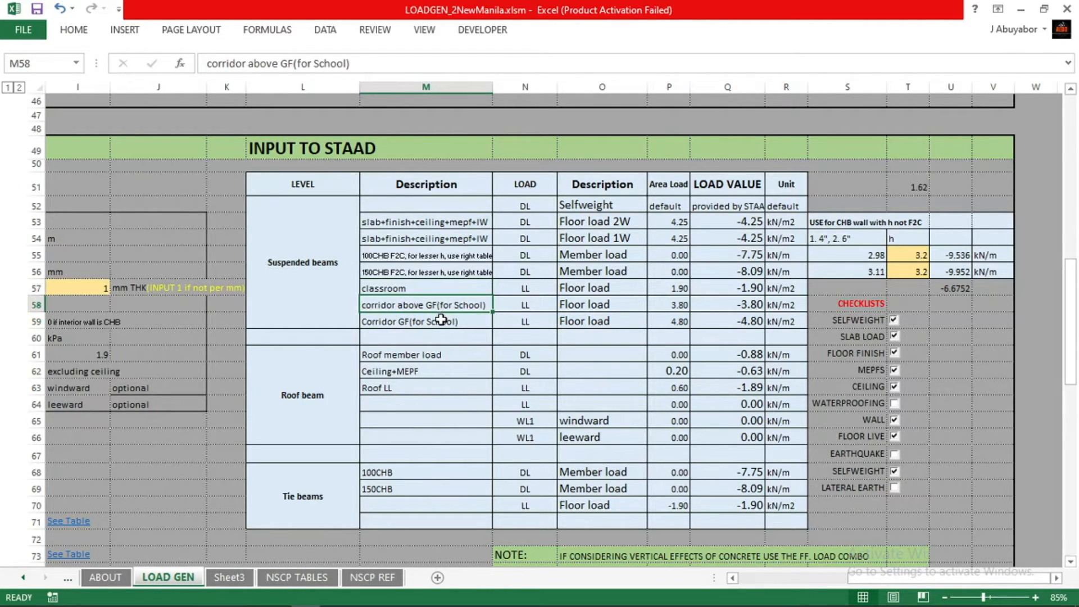
{"action": "left_click", "coordinate": [441, 319]}
{"action": "left_click", "coordinate": [448, 305]}
{"action": "left_click", "coordinate": [458, 316]}
{"action": "left_click", "coordinate": [460, 290]}
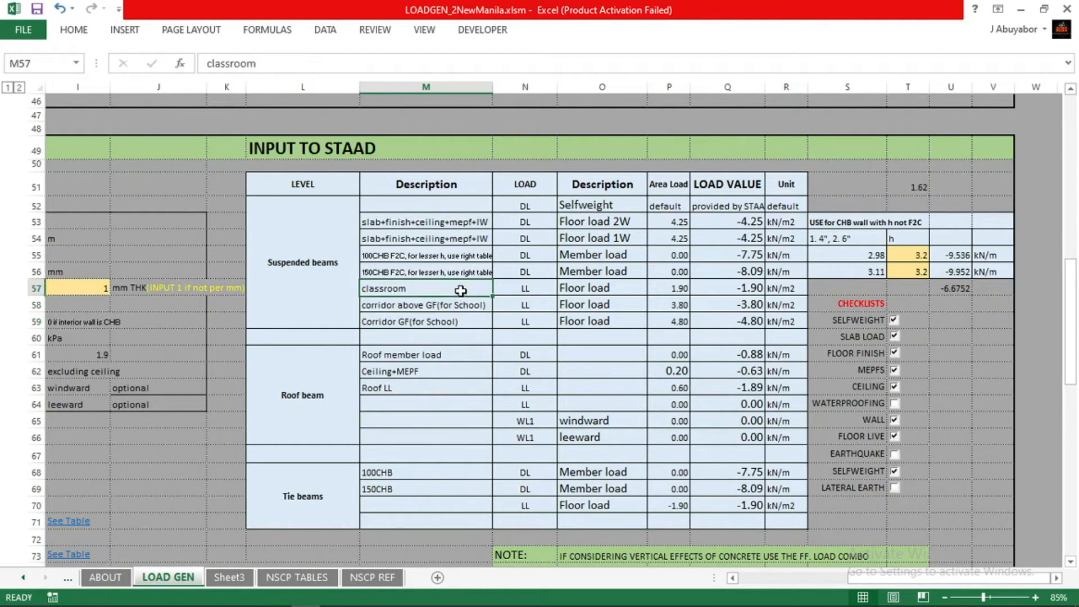
Check the live load occupancy and its value in the diaphragm design input, and the classroom floor load value in Q57.
{"action": "left_click", "coordinate": [733, 579]}
{"action": "left_click", "coordinate": [734, 580]}
{"action": "left_click", "coordinate": [351, 355]}
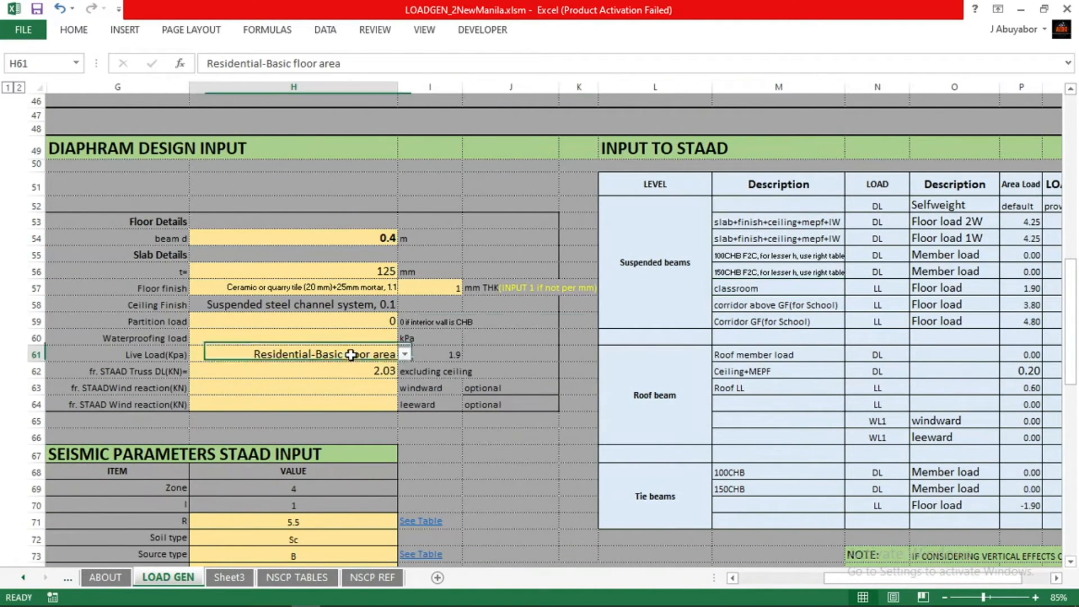
{"action": "left_click", "coordinate": [433, 356]}
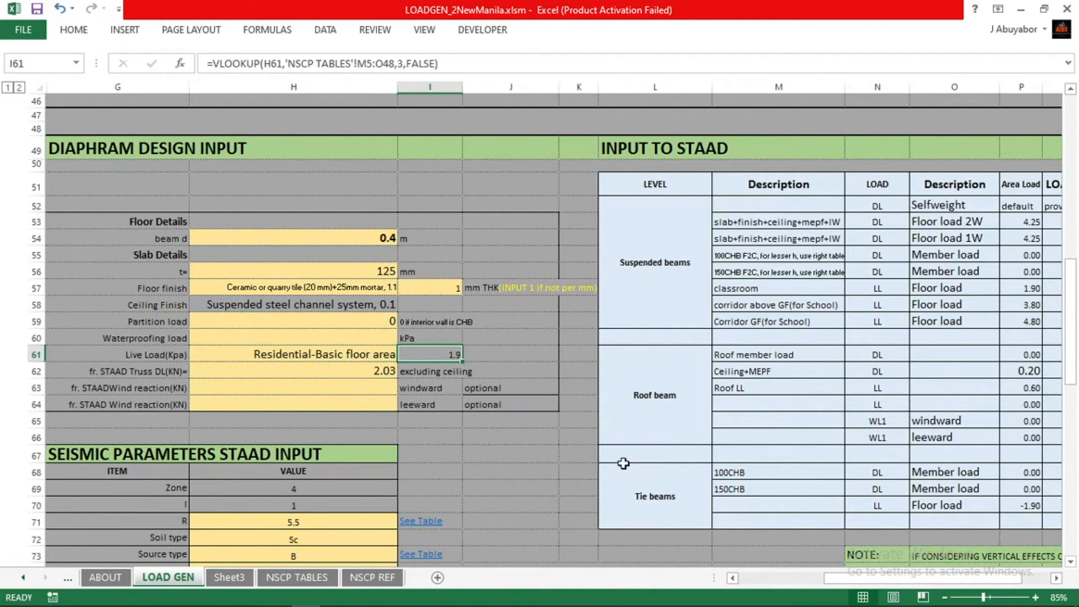
{"action": "left_click", "coordinate": [1056, 579]}
{"action": "left_click", "coordinate": [1056, 579]}
{"action": "left_click", "coordinate": [1056, 579]}
{"action": "left_click", "coordinate": [664, 288]}
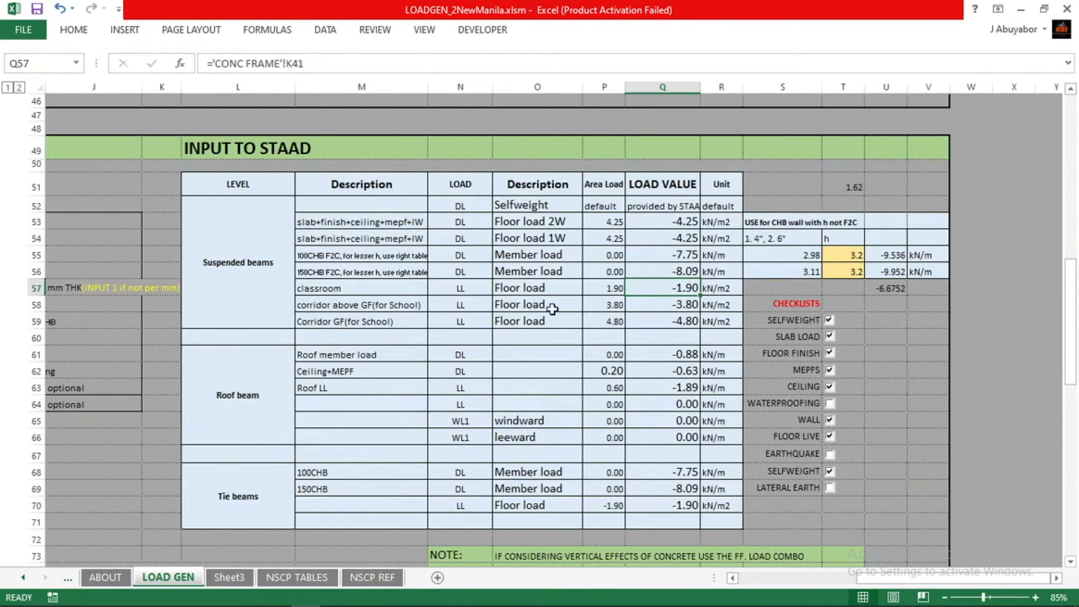
Switch to STAAD.Pro, add a 1.9 kN/m uniform member force in the GY direction to R2 : LL and finish adding load items.
{"action": "left_click", "coordinate": [452, 602]}
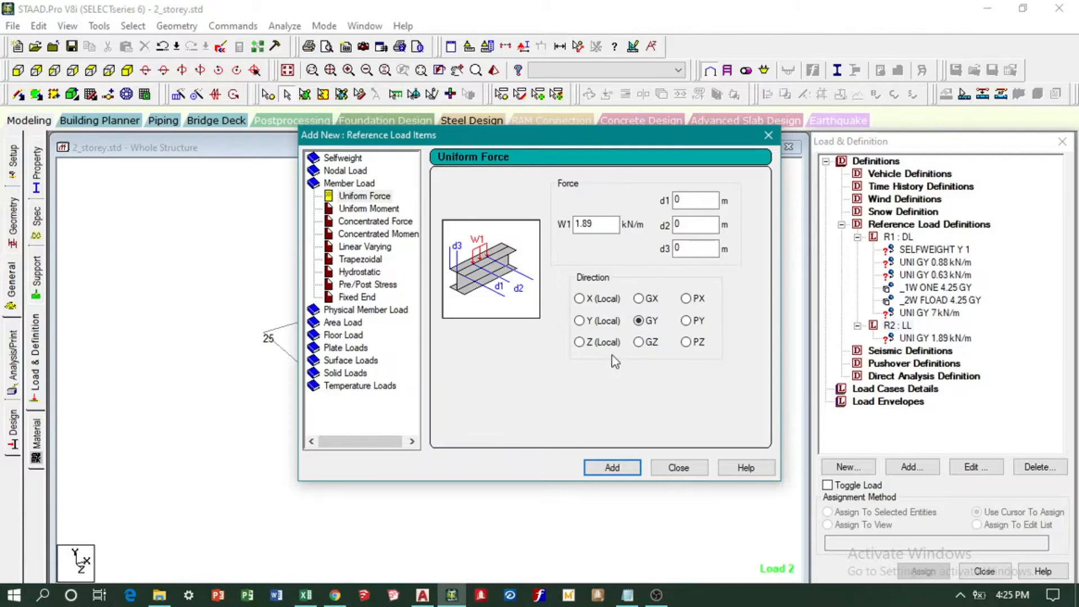
{"action": "double_click", "coordinate": [619, 228]}
{"action": "type", "text": "1.9"}
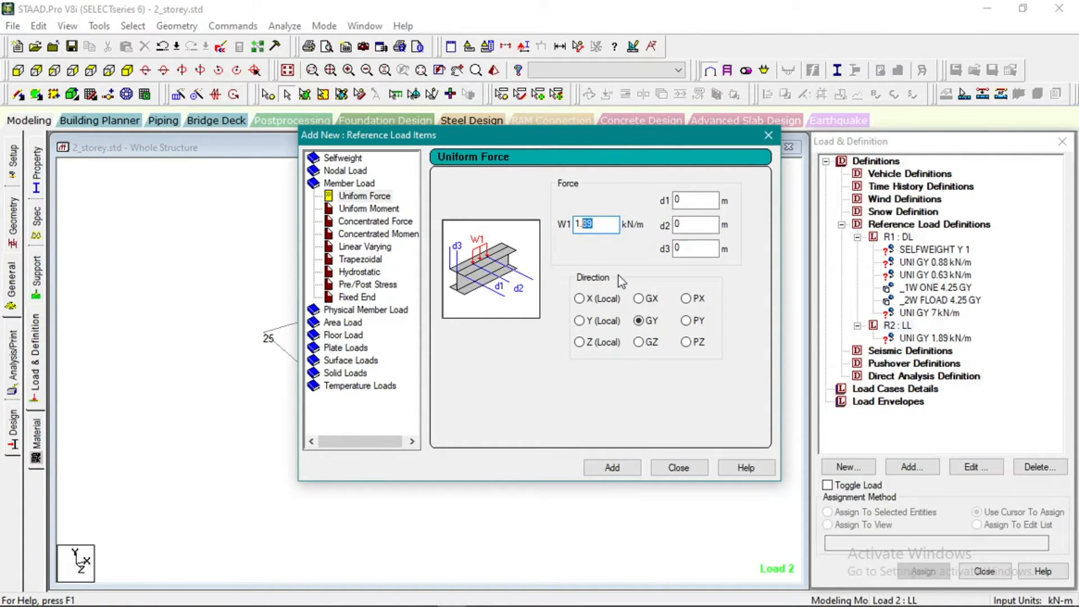
{"action": "left_click", "coordinate": [622, 471]}
{"action": "left_click", "coordinate": [674, 471]}
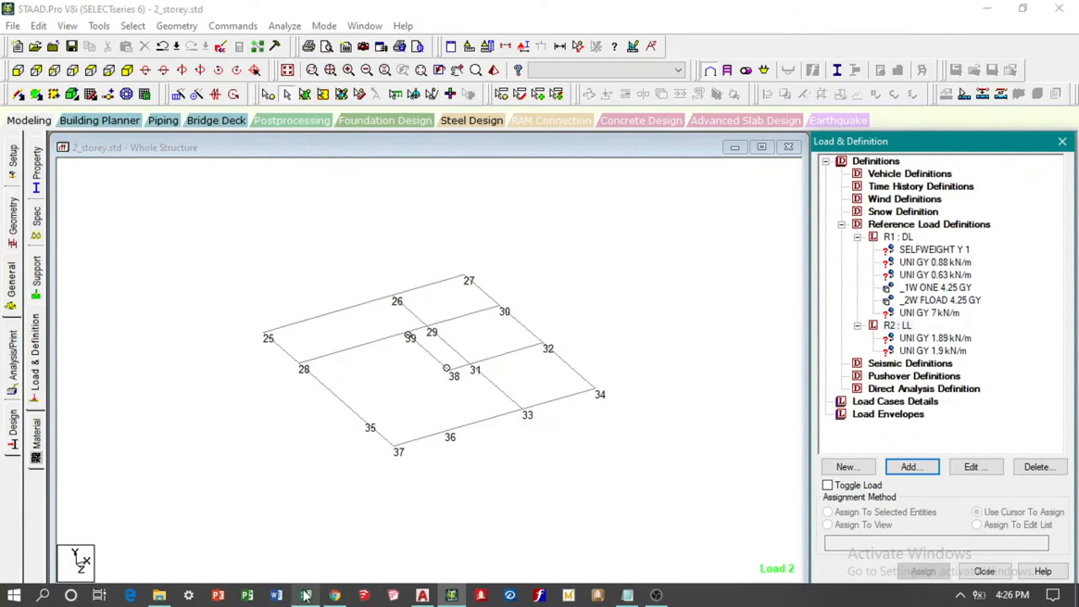
Recheck the Excel load table, then review the two load items under R2 : LL in STAAD.Pro.
{"action": "left_click", "coordinate": [305, 597]}
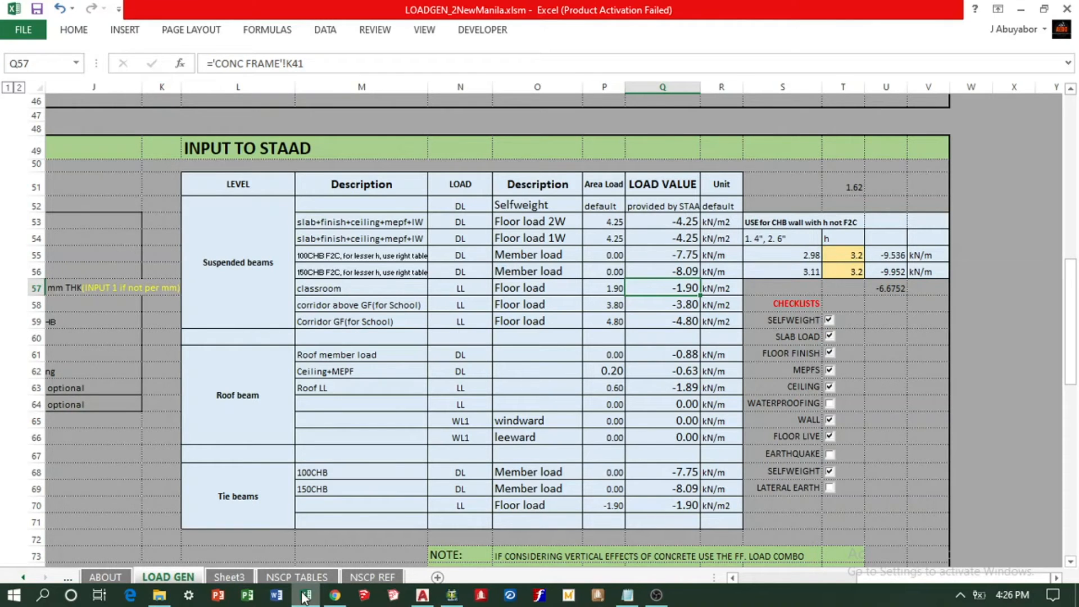
{"action": "left_click", "coordinate": [304, 595]}
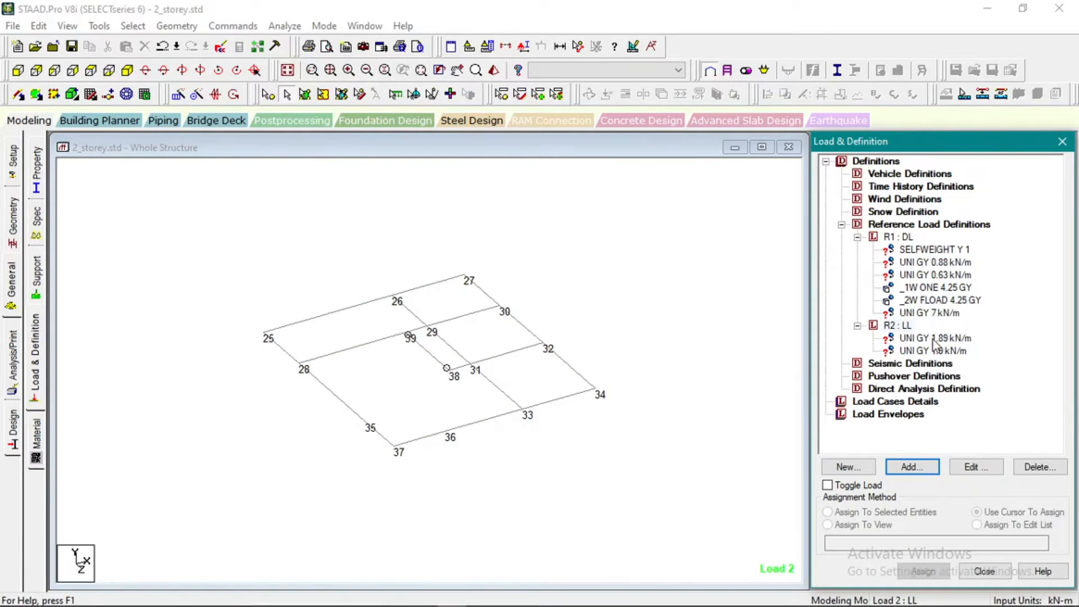
{"action": "left_click", "coordinate": [962, 351]}
{"action": "left_click", "coordinate": [957, 340]}
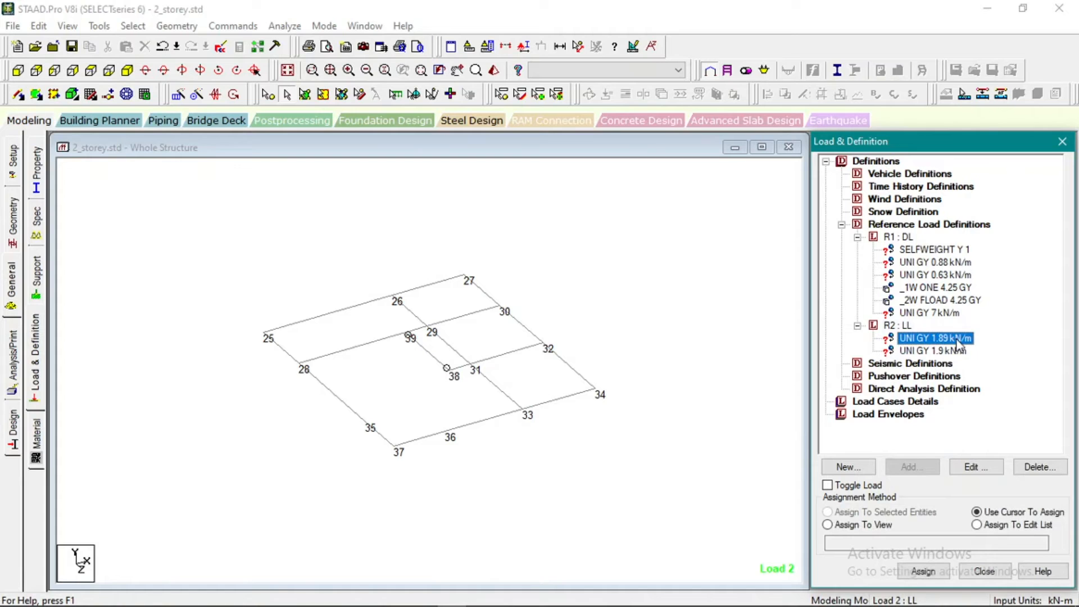
Display the whole structure and assign the R1 : DL selfweight load to all members in the view.
{"action": "left_click", "coordinate": [949, 250]}
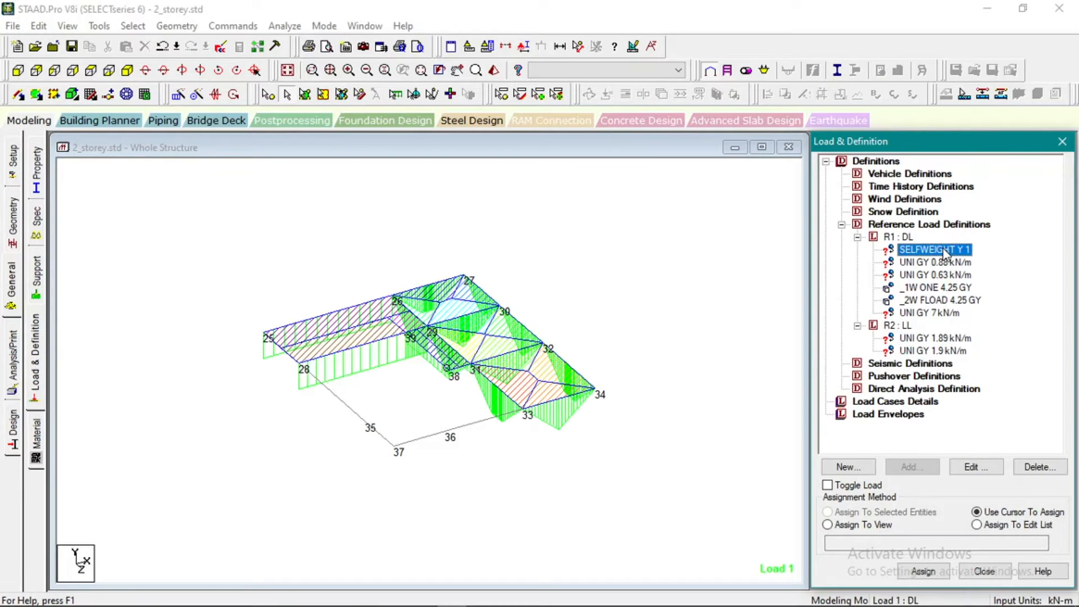
{"action": "left_click", "coordinate": [398, 212]}
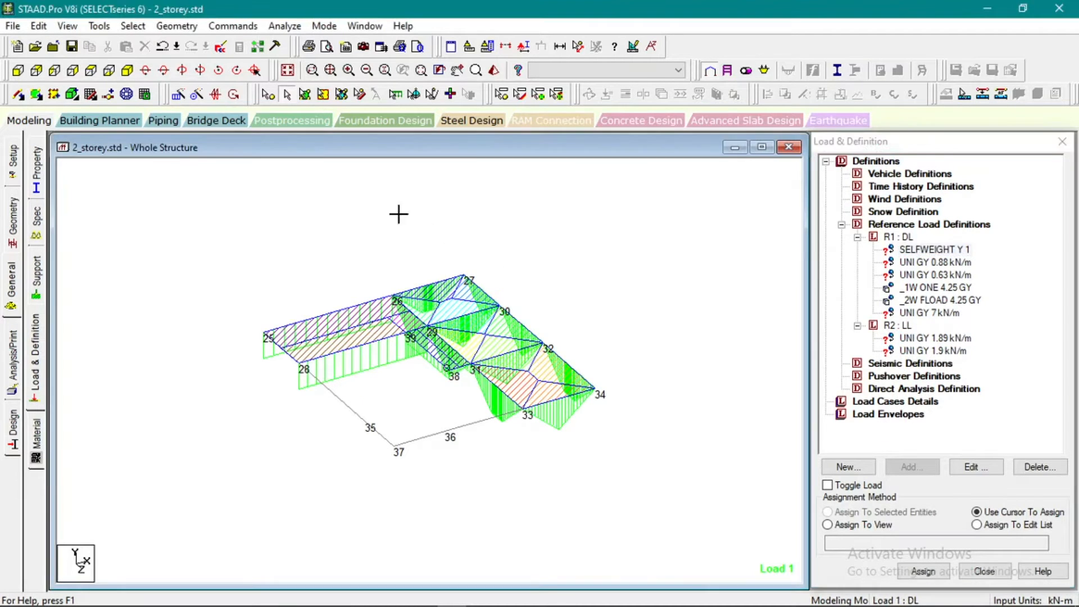
{"action": "left_click", "coordinate": [289, 74]}
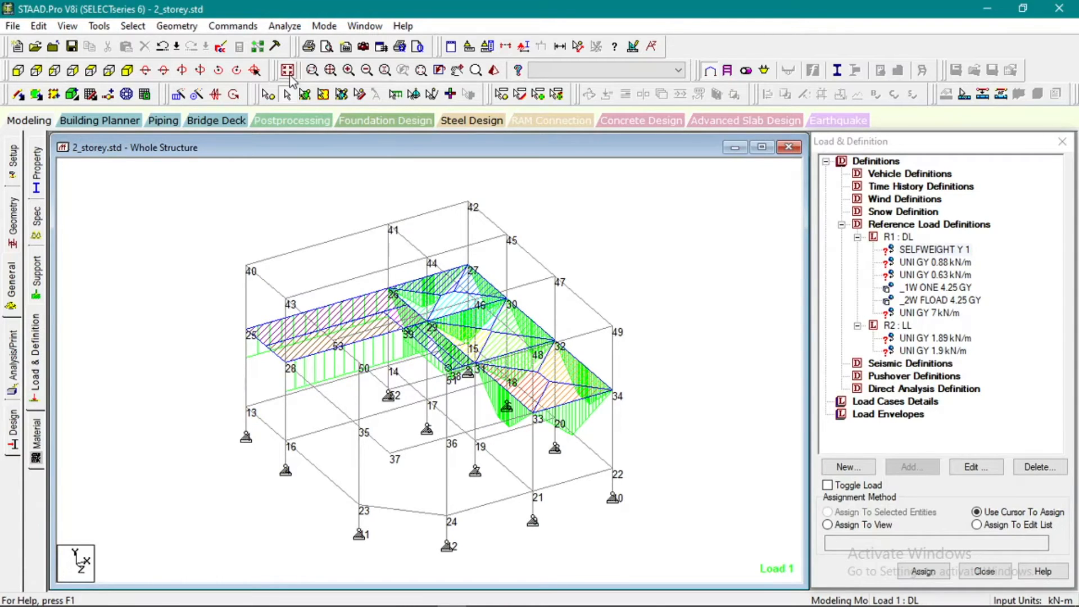
{"action": "left_click", "coordinate": [937, 254]}
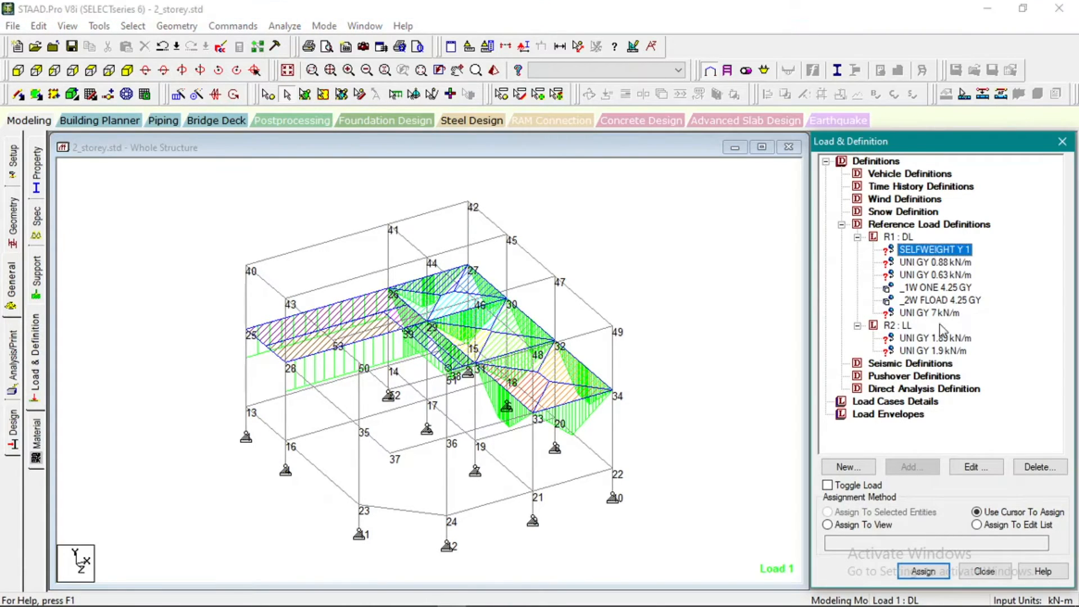
{"action": "left_click", "coordinate": [894, 526]}
{"action": "left_click", "coordinate": [918, 572]}
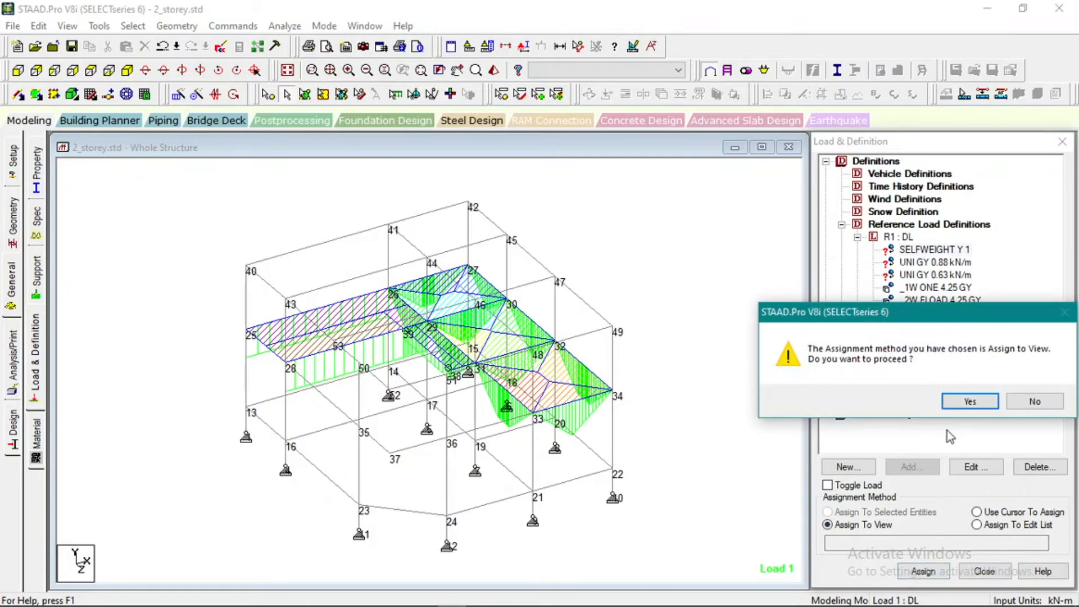
{"action": "left_click", "coordinate": [963, 400]}
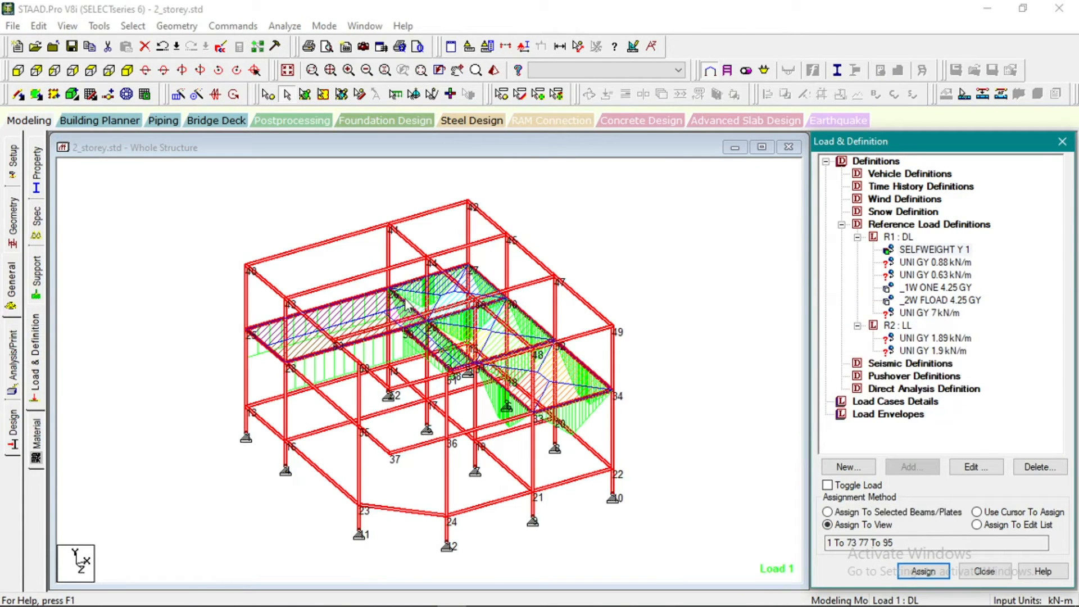
Show only the roof-level beams of the frame and display them in isometric view.
{"action": "left_click", "coordinate": [935, 263]}
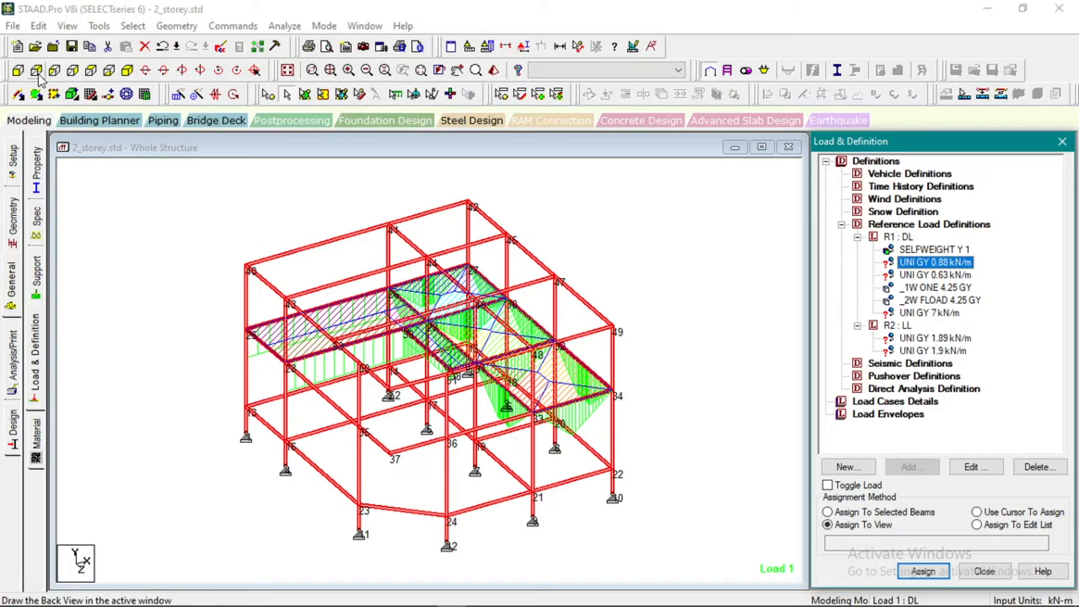
{"action": "left_click_drag", "start_coordinate": [163, 181], "coordinate": [694, 232]}
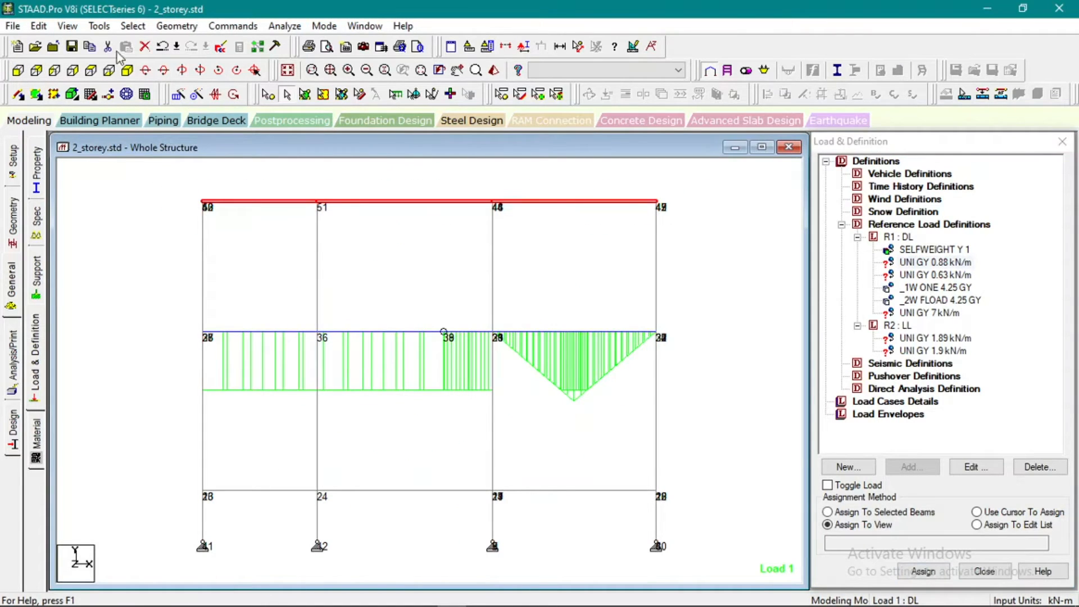
{"action": "left_click", "coordinate": [67, 26]}
{"action": "left_click", "coordinate": [112, 78]}
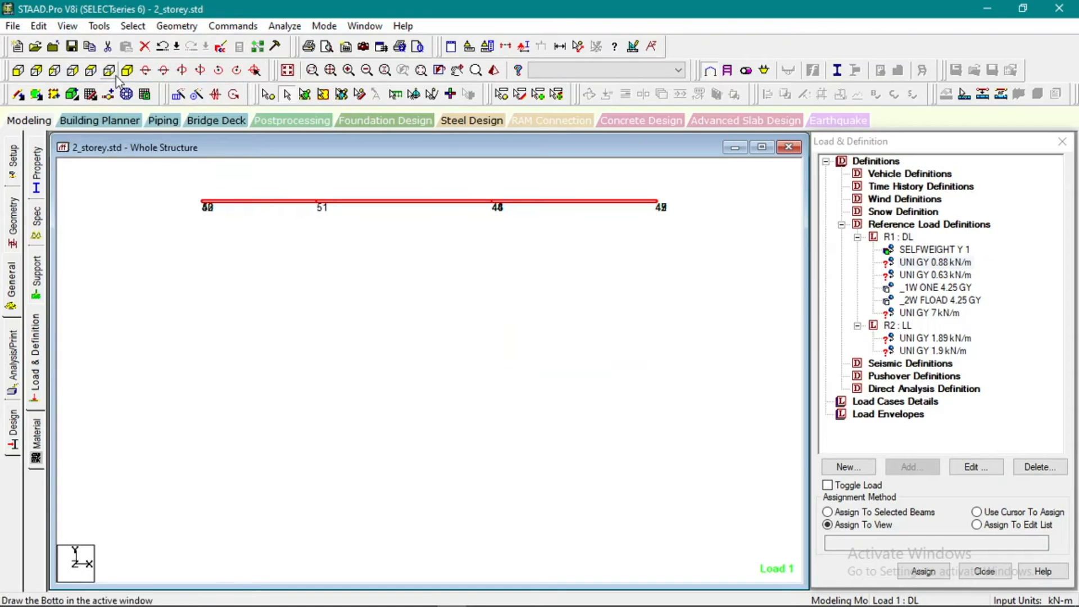
{"action": "left_click", "coordinate": [127, 70]}
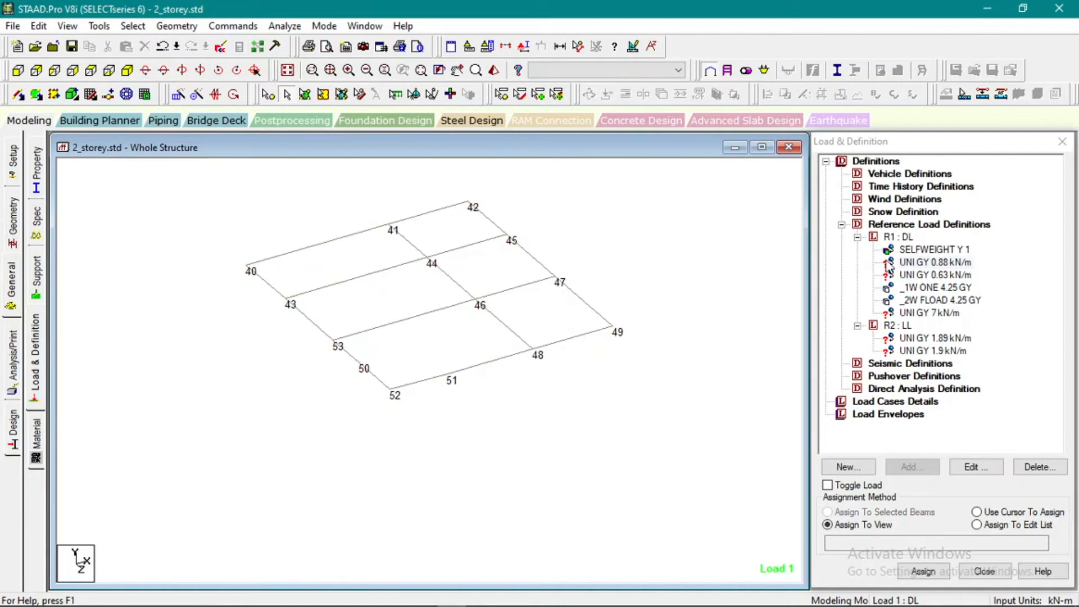
Assign the R1 : DL 0.88 kN/m uniform load to the roof beams along lines 40–42, 43–45, 53–47 and 52–49.
{"action": "left_click", "coordinate": [926, 263]}
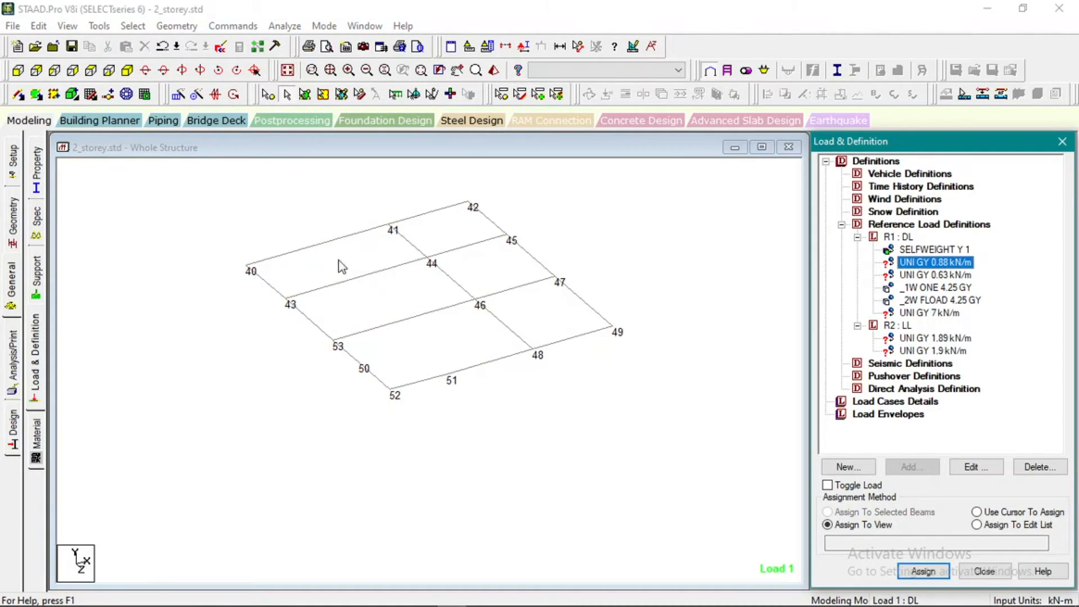
{"action": "left_click", "coordinate": [547, 346]}
{"action": "left_click", "coordinate": [566, 340]}
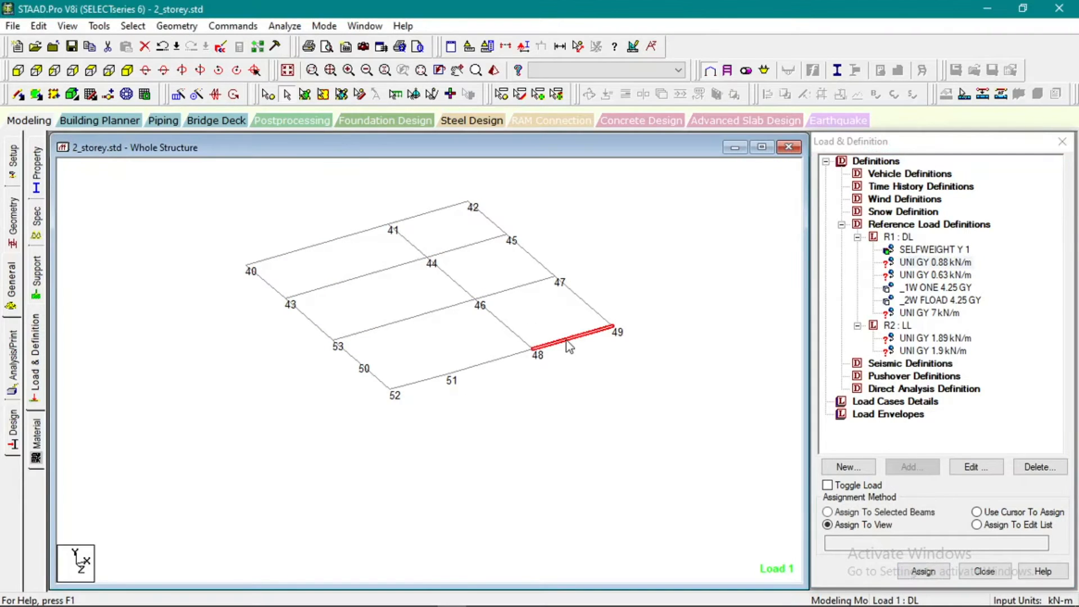
{"action": "left_click", "coordinate": [489, 360], "text": "ctrl"}
{"action": "left_click", "coordinate": [419, 381], "text": "ctrl"}
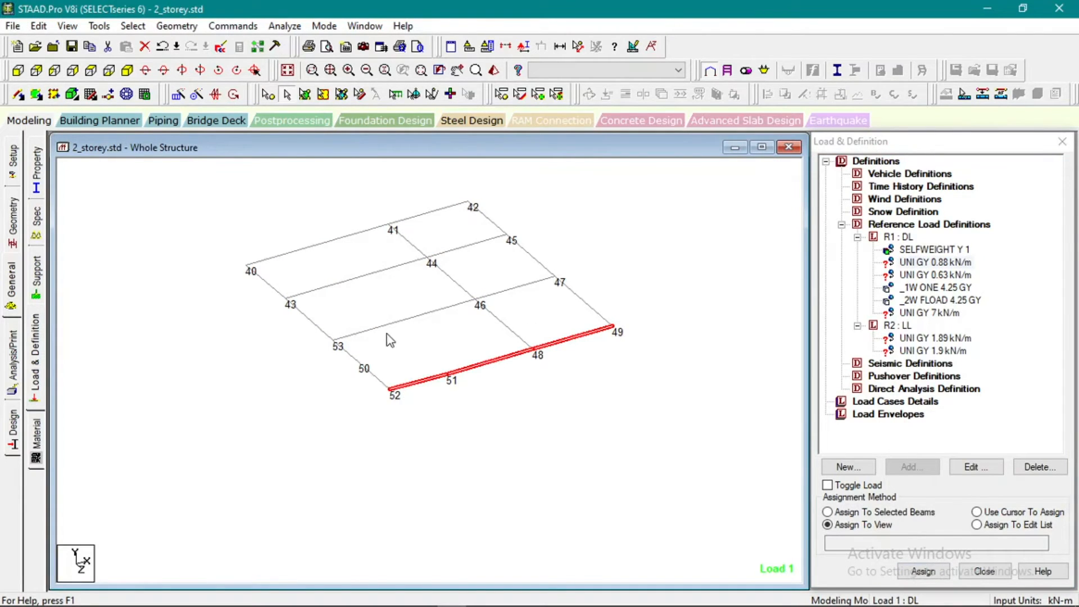
{"action": "left_click", "coordinate": [404, 320], "text": "ctrl"}
{"action": "left_click", "coordinate": [527, 285], "text": "ctrl"}
{"action": "left_click", "coordinate": [393, 269], "text": "ctrl"}
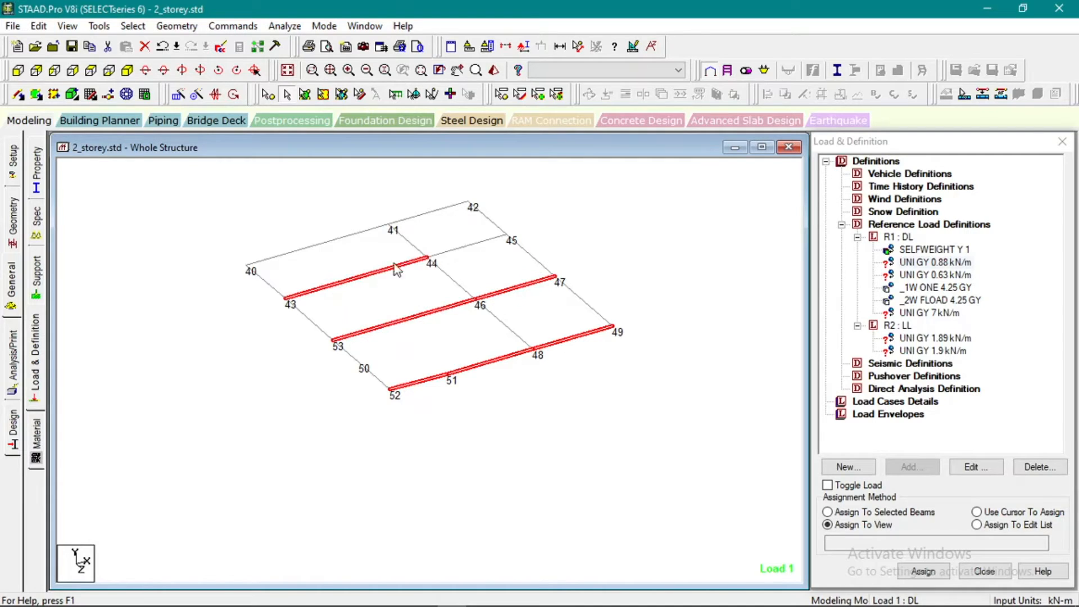
{"action": "left_click", "coordinate": [461, 249], "text": "ctrl"}
{"action": "left_click", "coordinate": [331, 237], "text": "ctrl"}
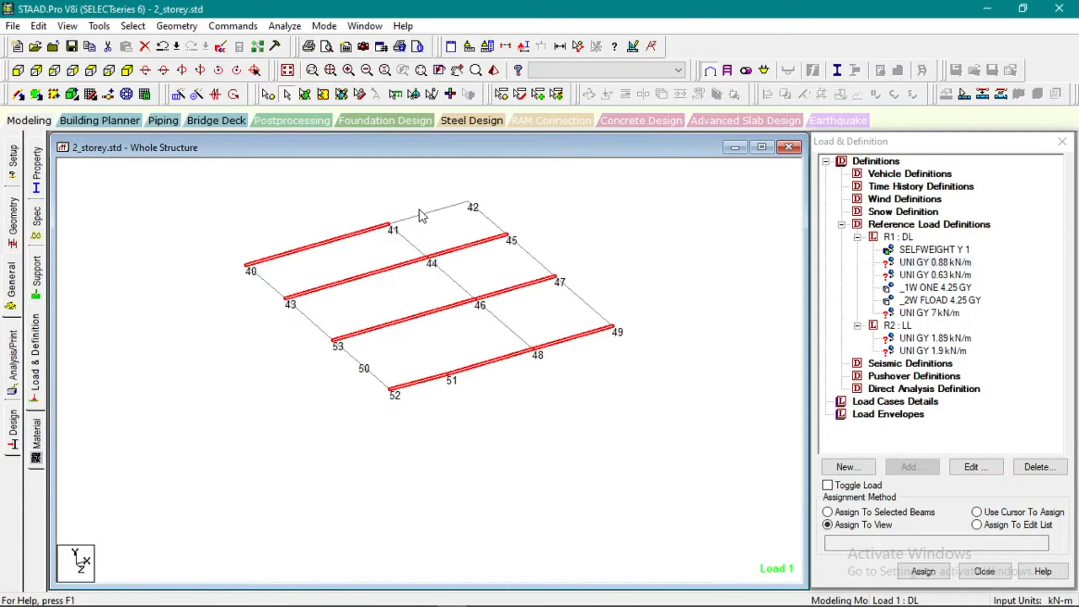
{"action": "left_click", "coordinate": [429, 214], "text": "ctrl"}
{"action": "left_click", "coordinate": [910, 263]}
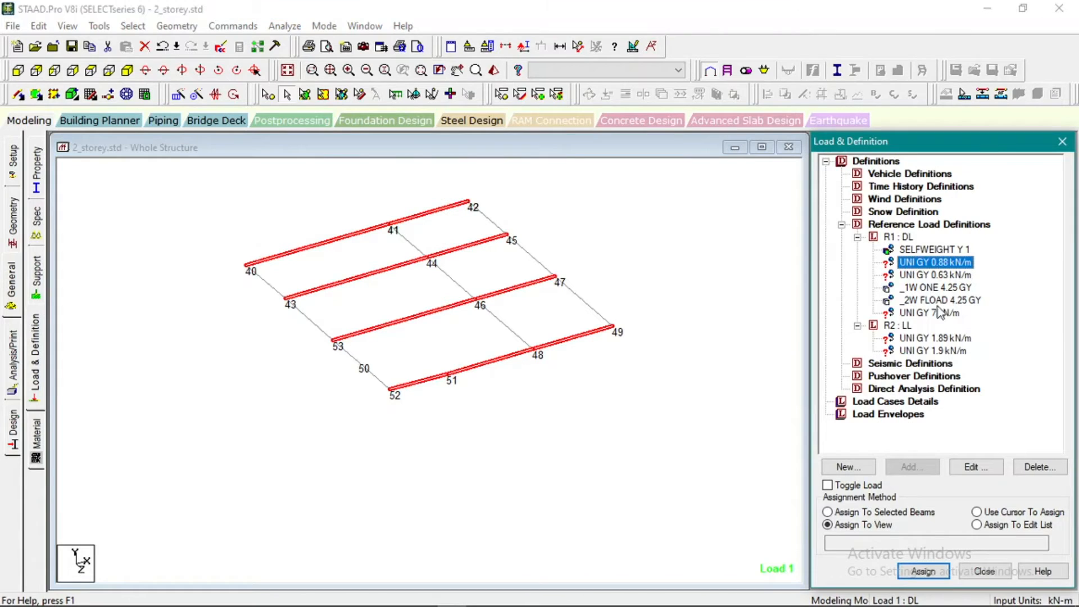
{"action": "left_click", "coordinate": [898, 513]}
{"action": "left_click", "coordinate": [923, 571]}
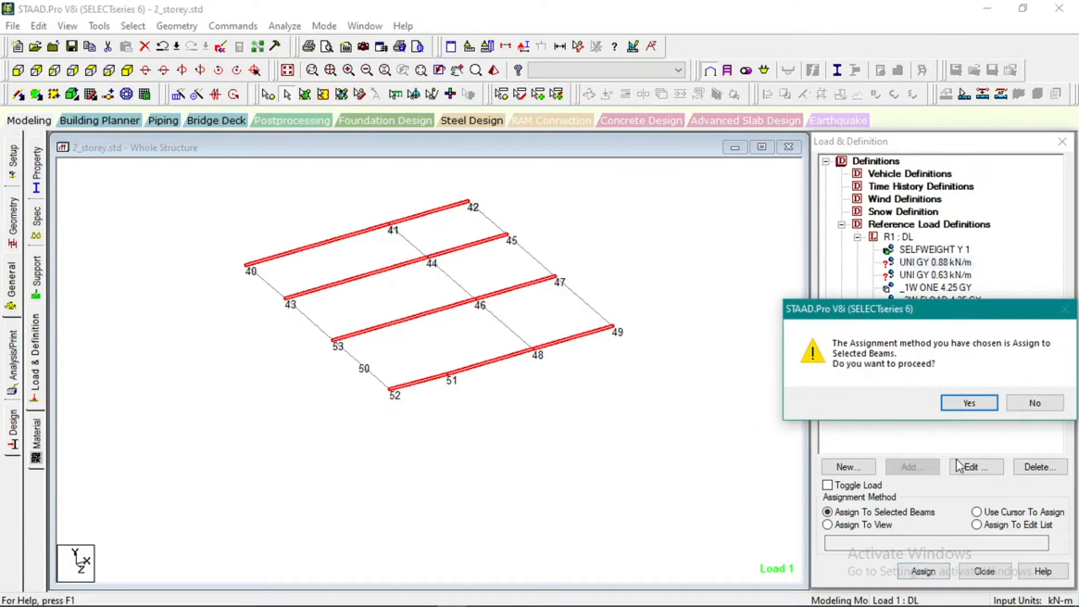
{"action": "left_click", "coordinate": [954, 403]}
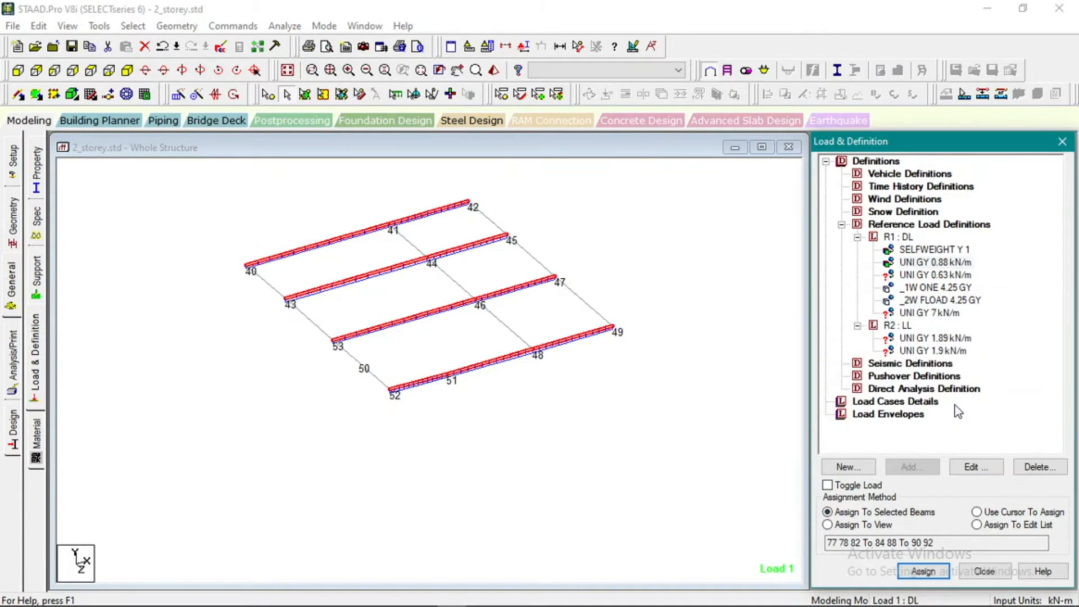
Assign the R1 : DL 0.63 kN/m uniform load to the same selected roof beams.
{"action": "left_click", "coordinate": [938, 275]}
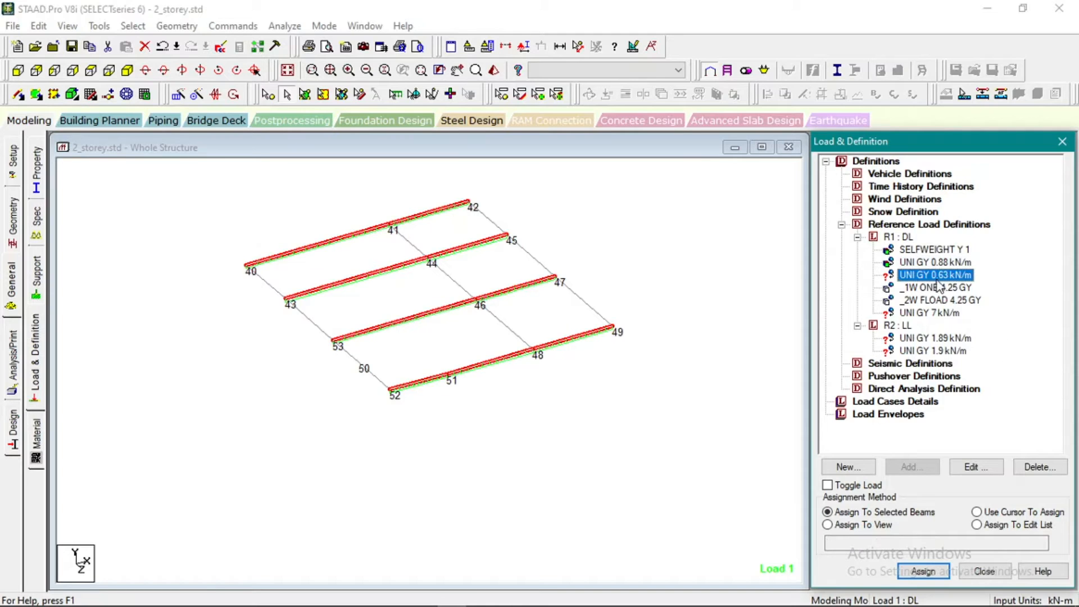
{"action": "left_click", "coordinate": [922, 571]}
{"action": "left_click", "coordinate": [962, 403]}
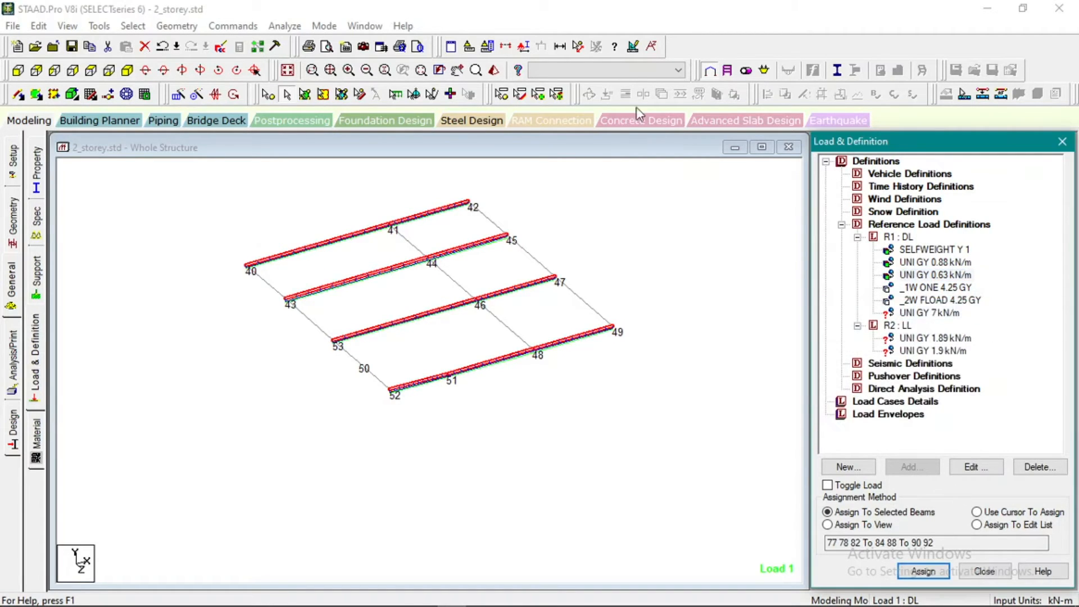
Turn on immediate application of diagram scales and set the distributed force scale to 1 kN/m per m.
{"action": "left_click", "coordinate": [633, 47]}
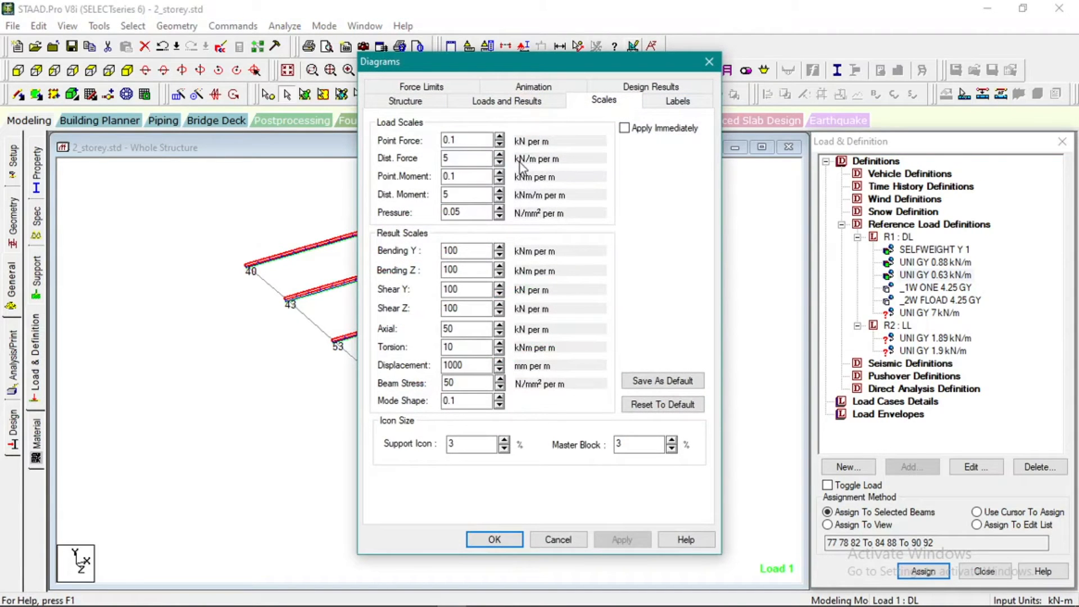
{"action": "left_click_drag", "start_coordinate": [568, 73], "coordinate": [729, 87]}
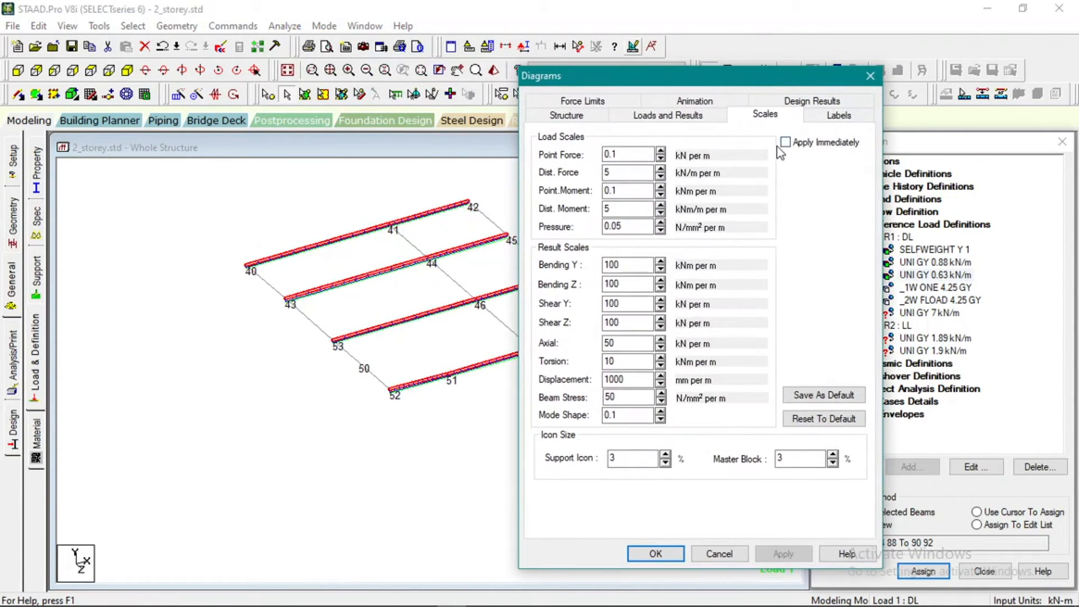
{"action": "left_click", "coordinate": [662, 169]}
{"action": "left_click", "coordinate": [663, 169]}
{"action": "left_click", "coordinate": [663, 178]}
{"action": "left_click", "coordinate": [663, 177]}
{"action": "left_click", "coordinate": [663, 178]}
{"action": "left_click", "coordinate": [663, 178]}
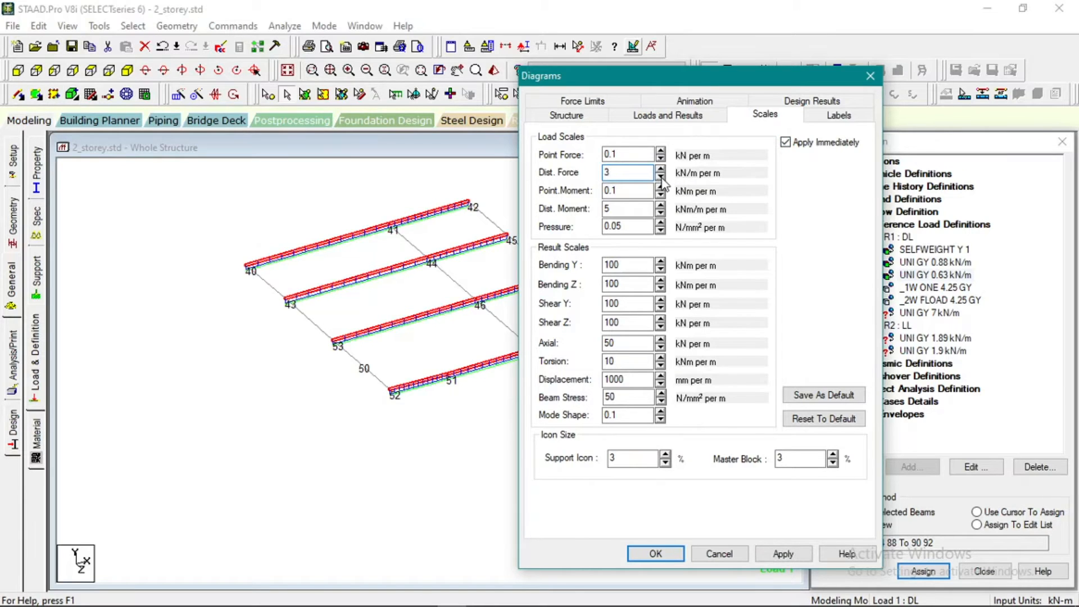
{"action": "left_click", "coordinate": [662, 177]}
{"action": "left_click", "coordinate": [662, 178]}
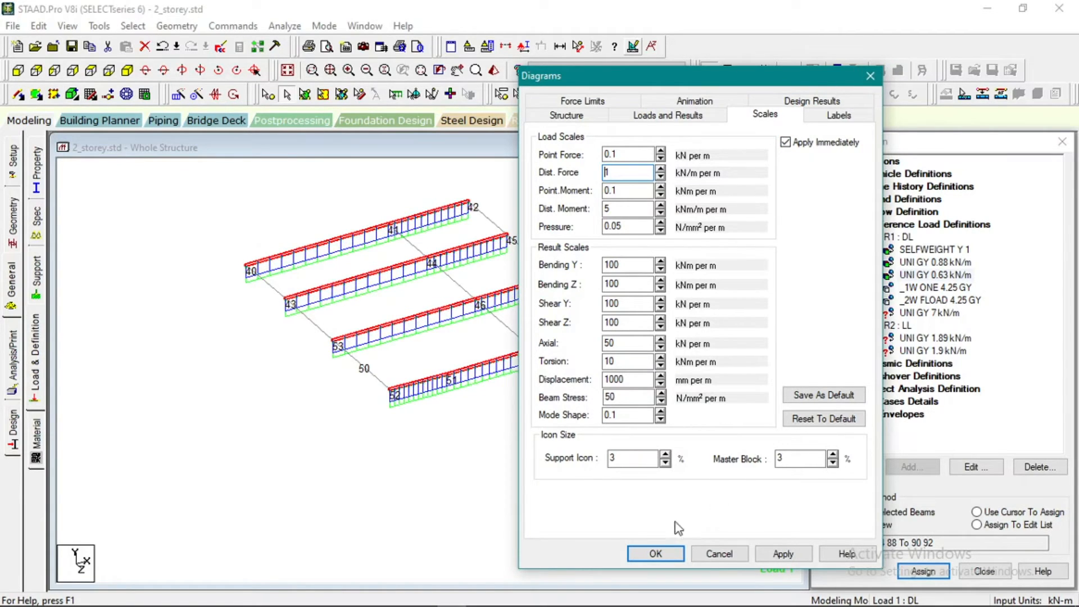
{"action": "left_click", "coordinate": [677, 554]}
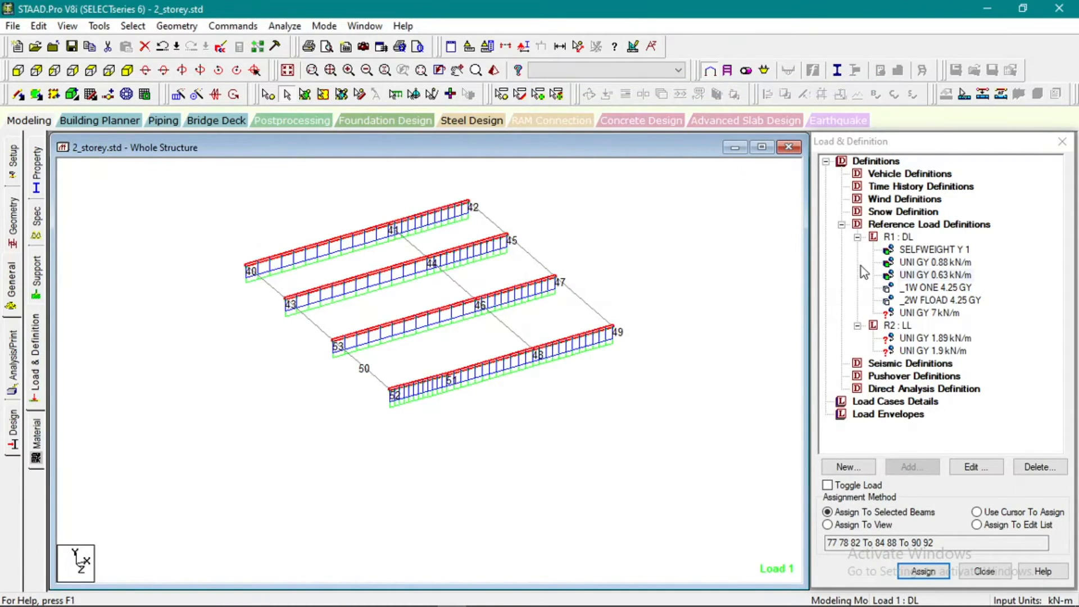
Display the whole structure again and set the distributed force scale to 3 kN/m per m, applied immediately.
{"action": "left_click", "coordinate": [571, 221]}
{"action": "left_click", "coordinate": [289, 71]}
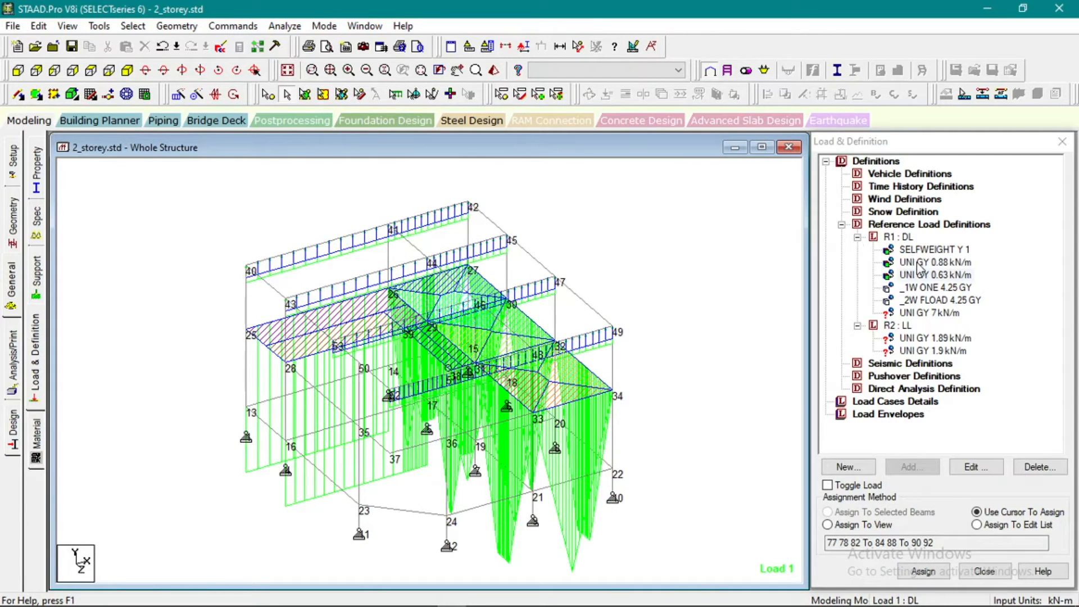
{"action": "left_click", "coordinate": [937, 288]}
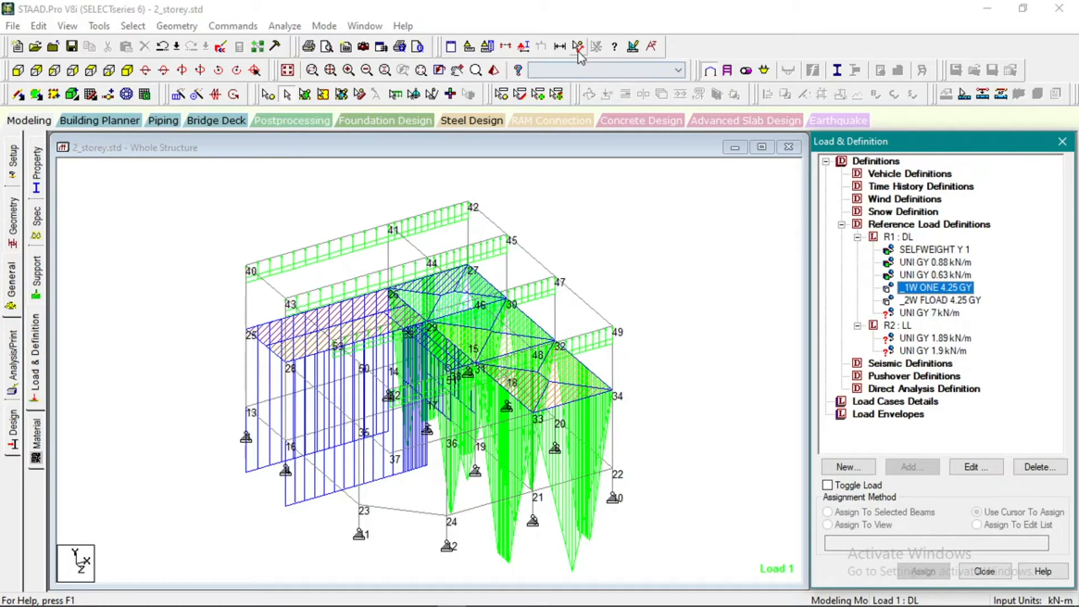
{"action": "left_click", "coordinate": [633, 46]}
{"action": "left_click", "coordinate": [625, 129]}
{"action": "left_click", "coordinate": [500, 155]}
{"action": "left_click", "coordinate": [499, 155]}
{"action": "left_click", "coordinate": [500, 155]}
{"action": "left_click", "coordinate": [499, 162]}
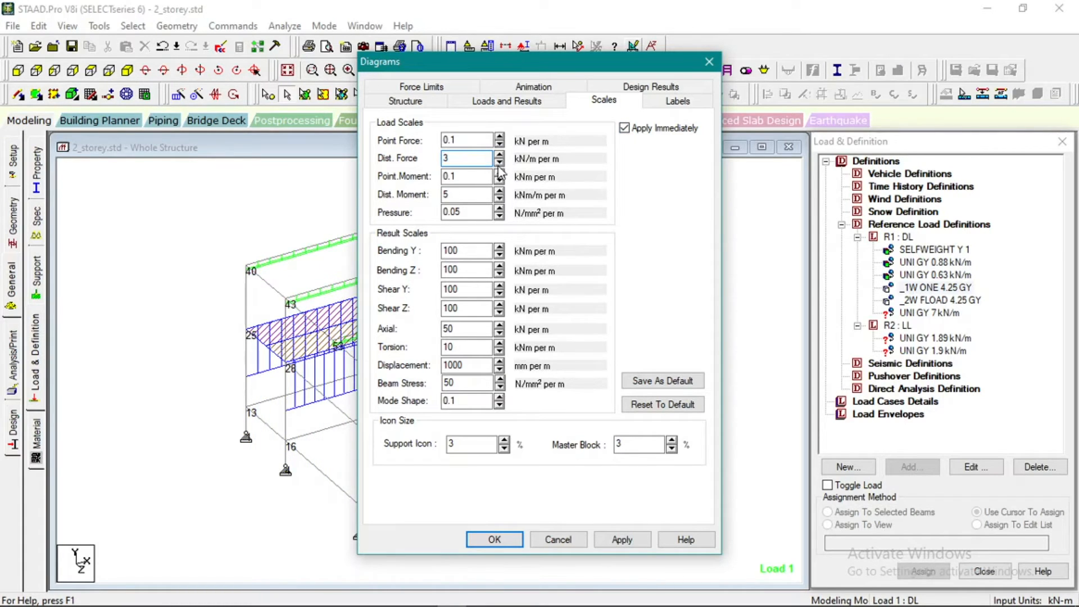
{"action": "left_click", "coordinate": [497, 539]}
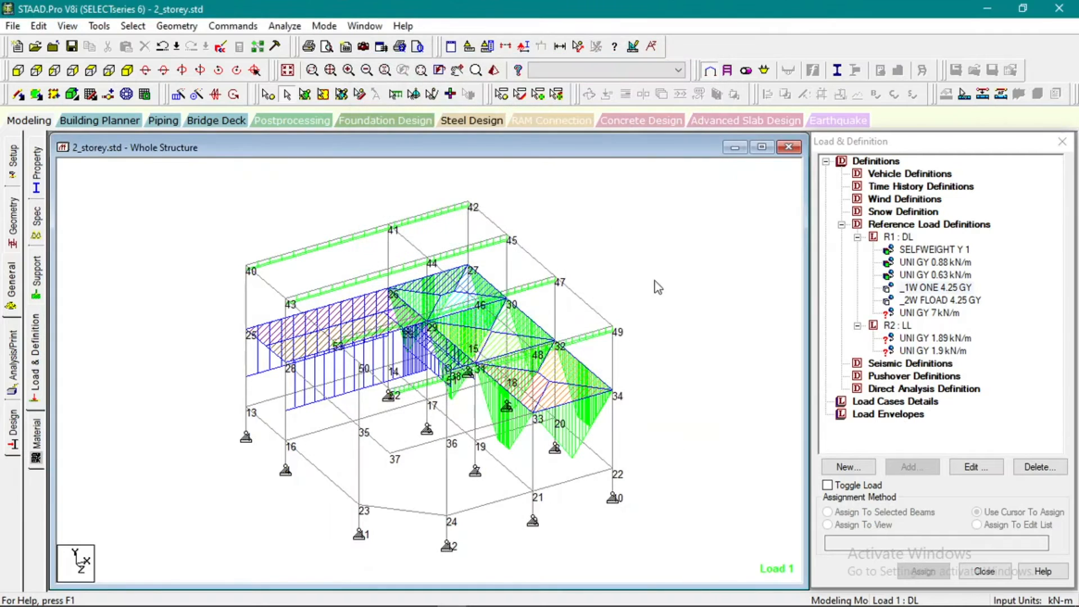
Review the R1 : DL member and floor loads, pick the 7 kN/m load, and show only the node 25–39 level beams in plan.
{"action": "left_click", "coordinate": [937, 263]}
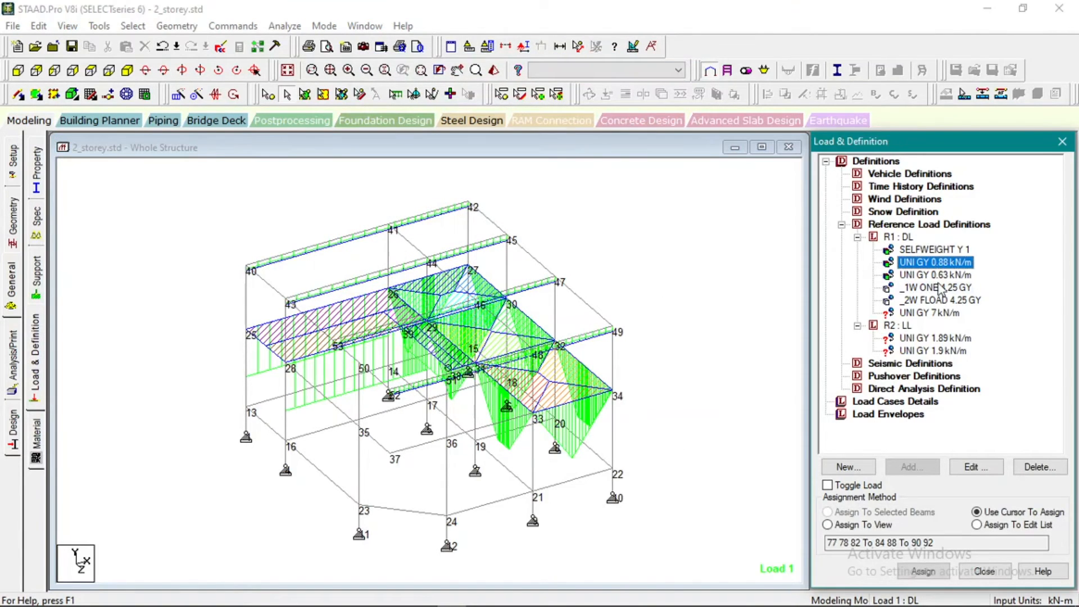
{"action": "left_click", "coordinate": [942, 288]}
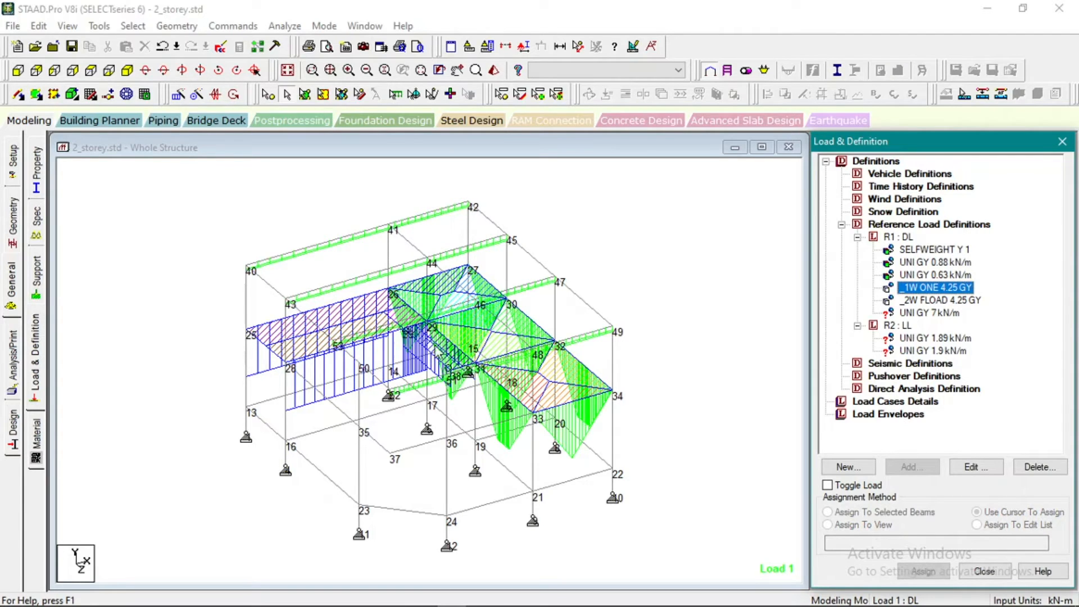
{"action": "left_click", "coordinate": [956, 302]}
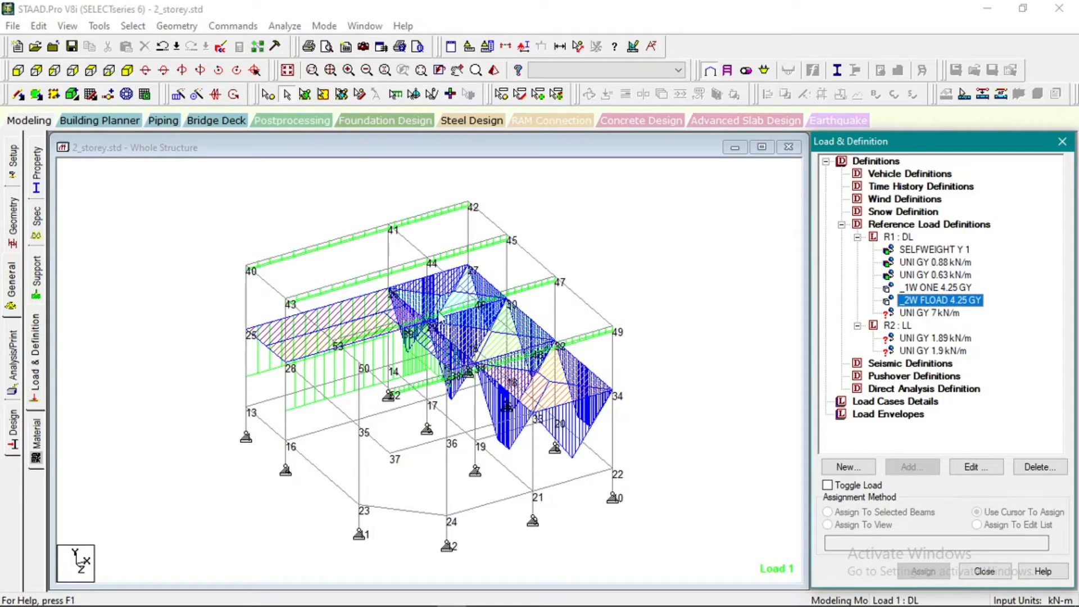
{"action": "left_click", "coordinate": [912, 313]}
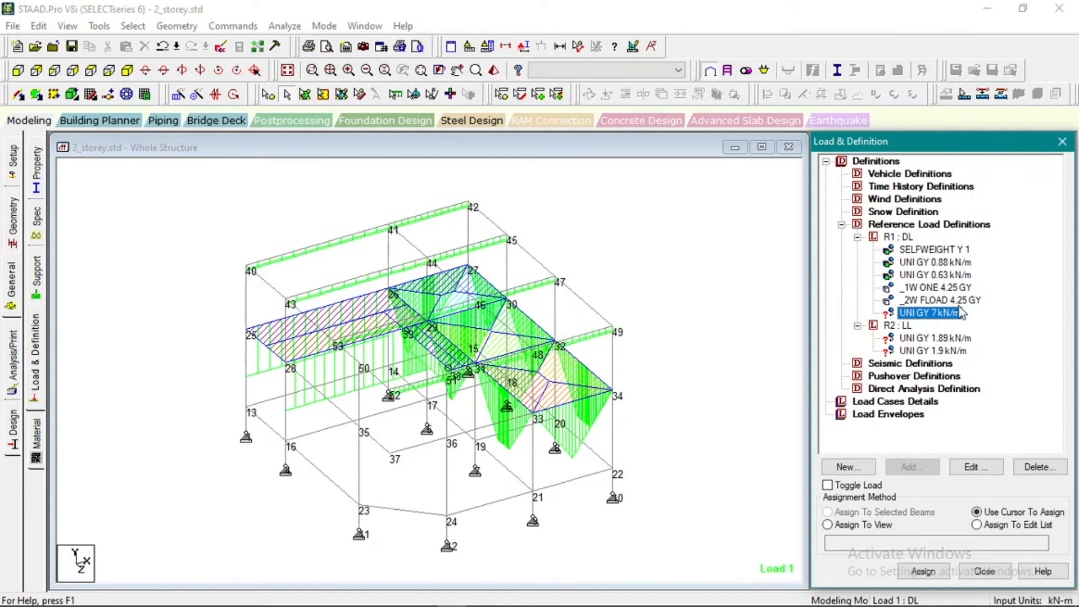
{"action": "left_click", "coordinate": [55, 69]}
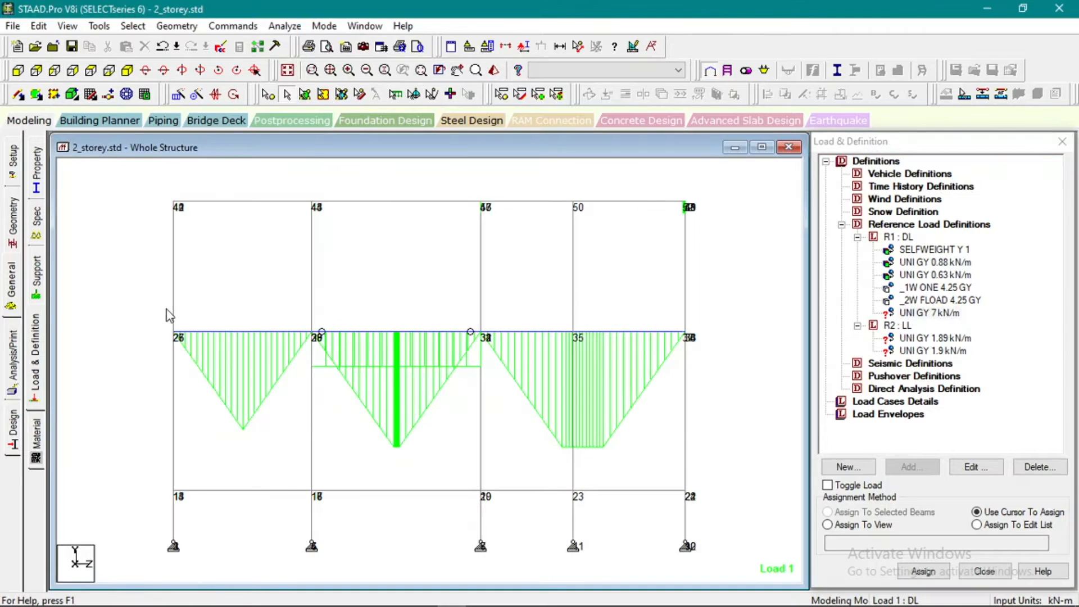
{"action": "left_click_drag", "start_coordinate": [152, 315], "coordinate": [714, 352]}
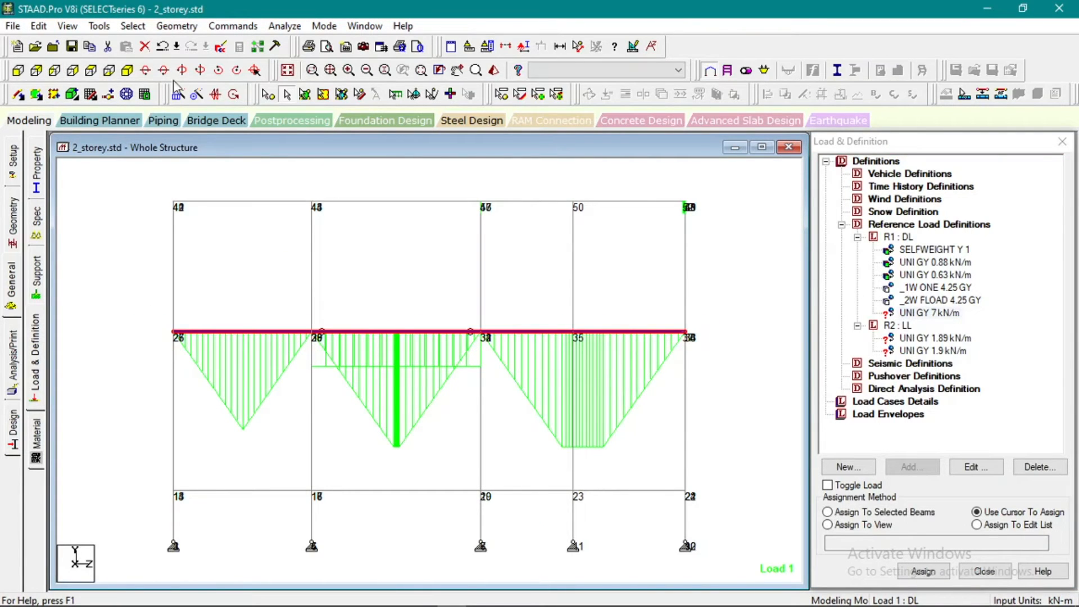
{"action": "left_click", "coordinate": [67, 26]}
{"action": "left_click", "coordinate": [88, 77]}
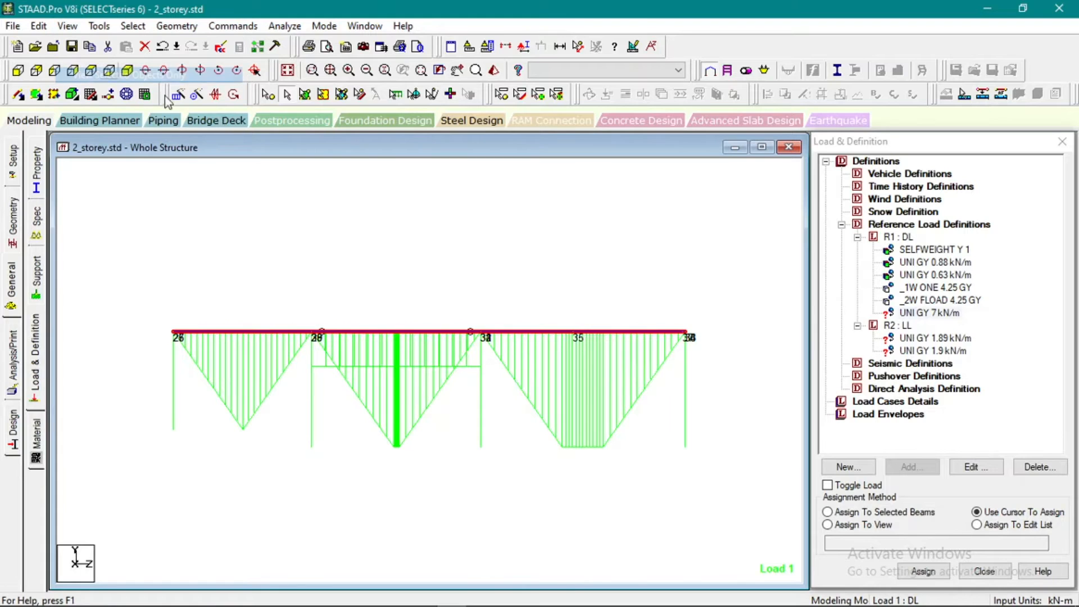
{"action": "left_click", "coordinate": [224, 228]}
{"action": "left_click", "coordinate": [90, 70]}
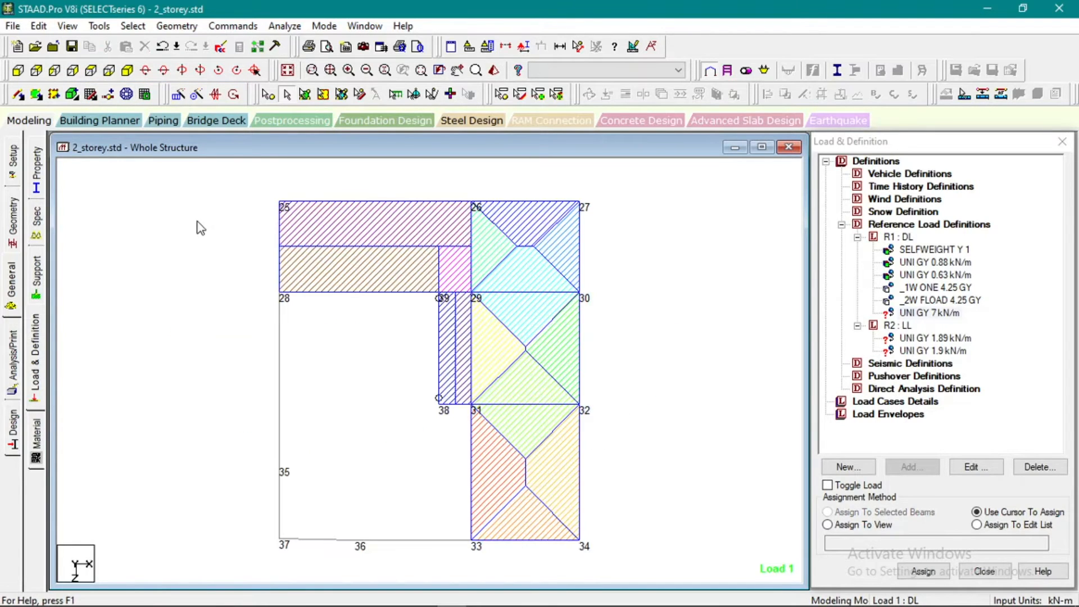
Select the outer beams between nodes 25, 26, 27, 30, 32, 34, 33 and 31, plus beams 25–28, 28–35 and 33–36.
{"action": "left_click", "coordinate": [280, 236]}
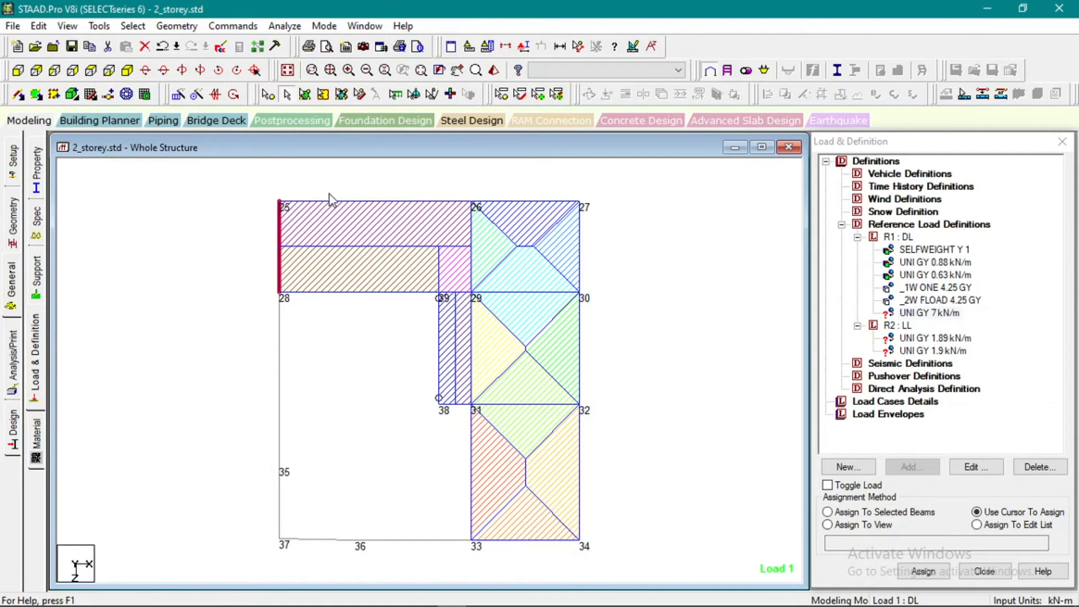
{"action": "left_click", "coordinate": [337, 206], "text": "ctrl"}
{"action": "left_click", "coordinate": [521, 207], "text": "ctrl"}
{"action": "left_click", "coordinate": [582, 260], "text": "ctrl"}
{"action": "left_click", "coordinate": [582, 343], "text": "ctrl"}
{"action": "left_click", "coordinate": [582, 450], "text": "ctrl"}
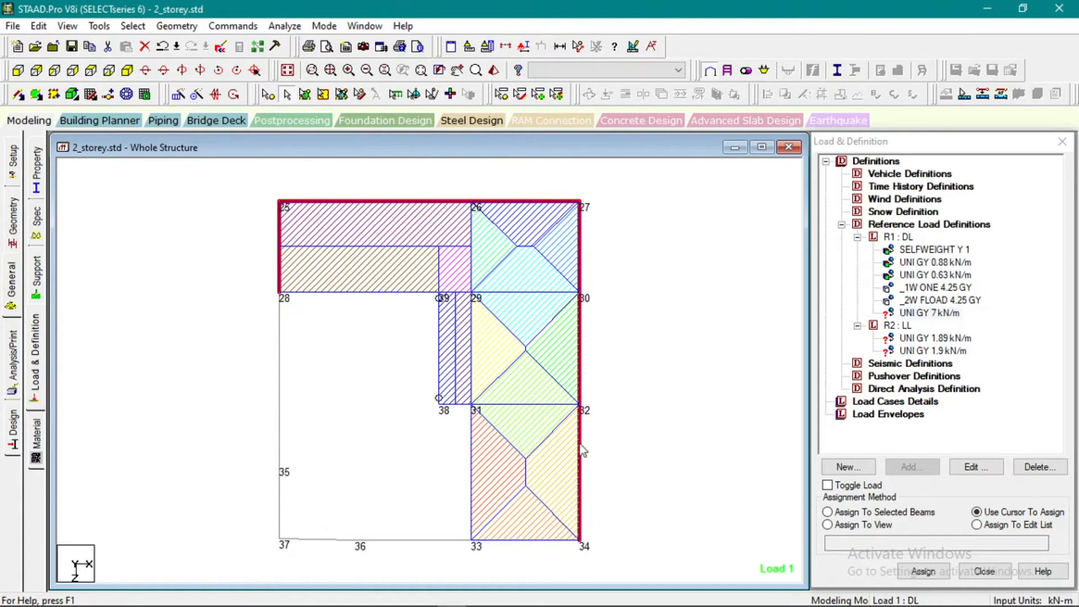
{"action": "left_click", "coordinate": [527, 540], "text": "ctrl"}
{"action": "left_click", "coordinate": [472, 523], "text": "ctrl"}
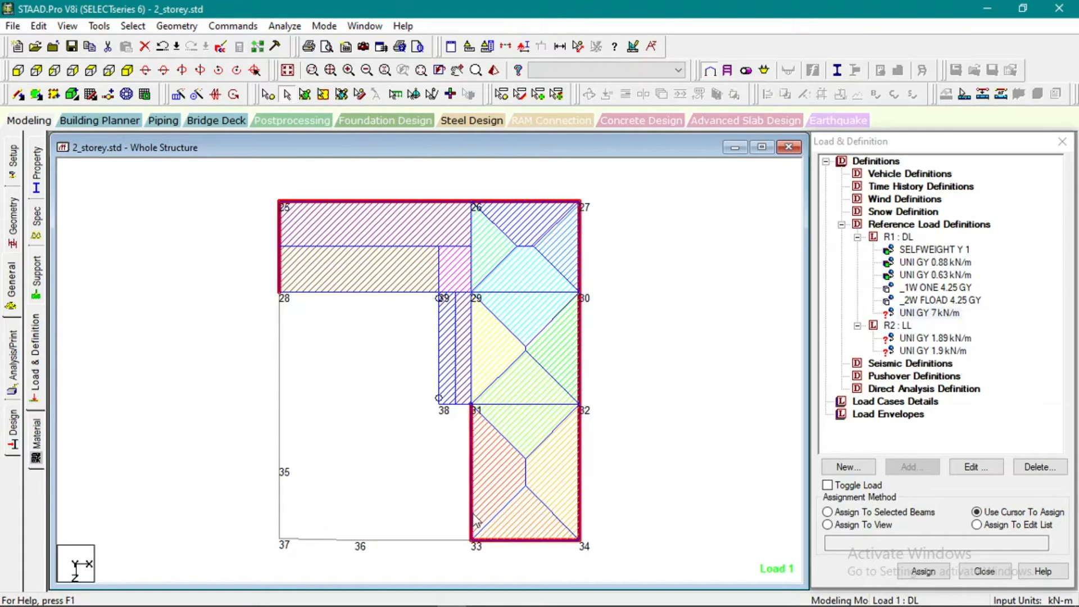
{"action": "left_click", "coordinate": [409, 543], "text": "ctrl"}
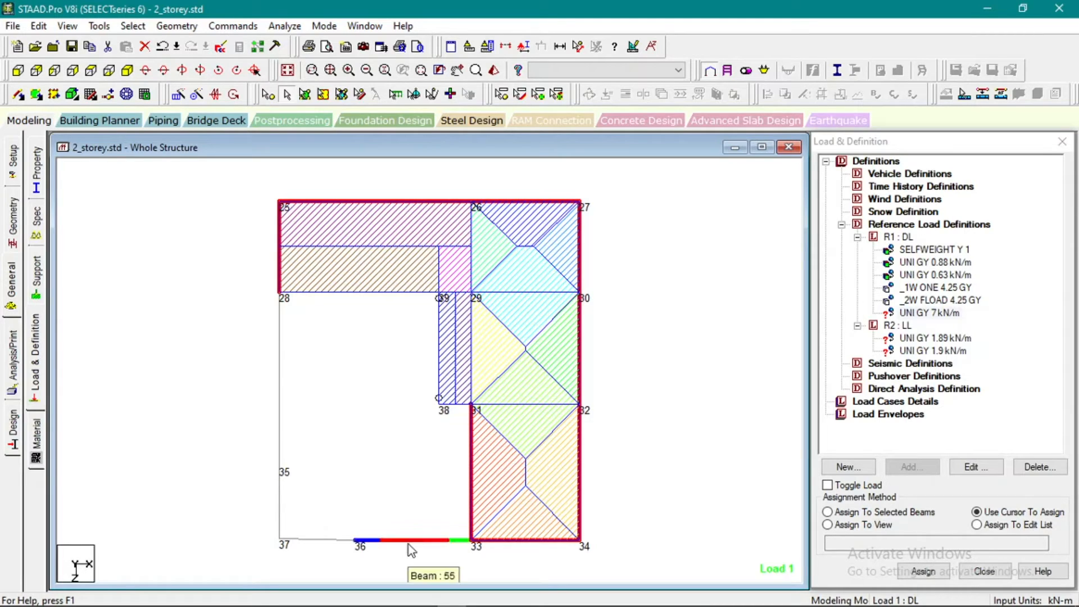
{"action": "left_click", "coordinate": [281, 414], "text": "ctrl"}
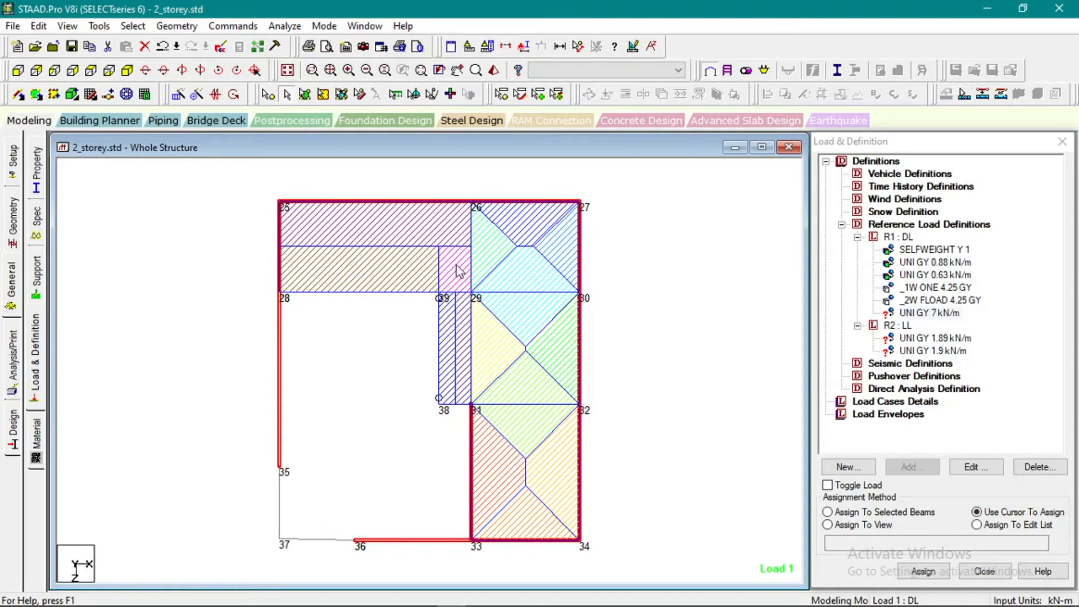
Add beams 26–29, 29–30 and 29–31 to the selection, check the AutoCAD floor plan, and assign the R1 : DL 7 kN/m load to all selected beams.
{"action": "left_click", "coordinate": [472, 242], "text": "ctrl"}
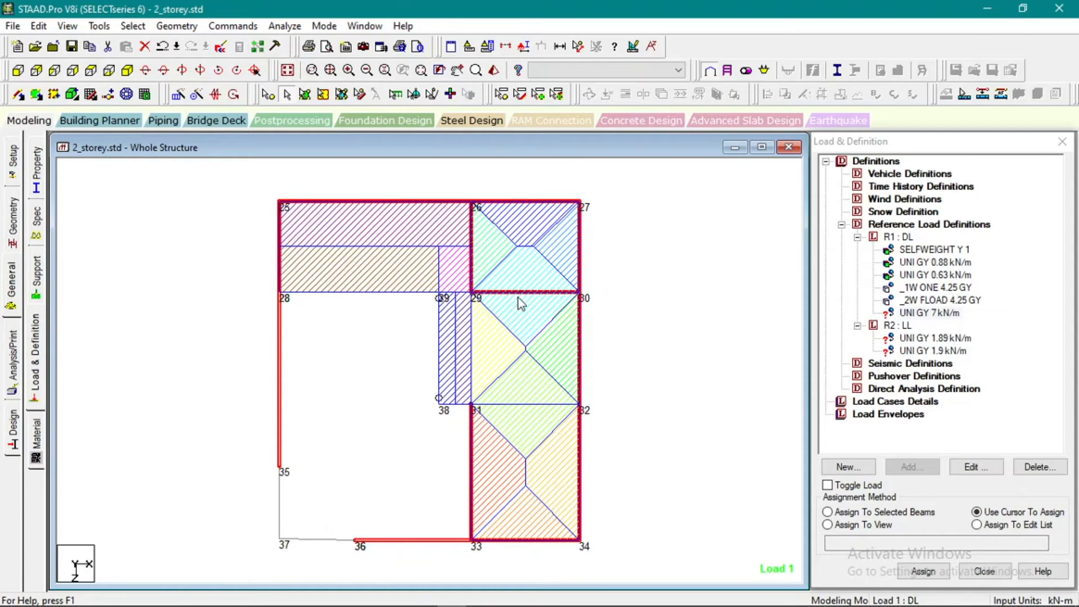
{"action": "left_click", "coordinate": [535, 344]}
{"action": "left_click", "coordinate": [423, 595]}
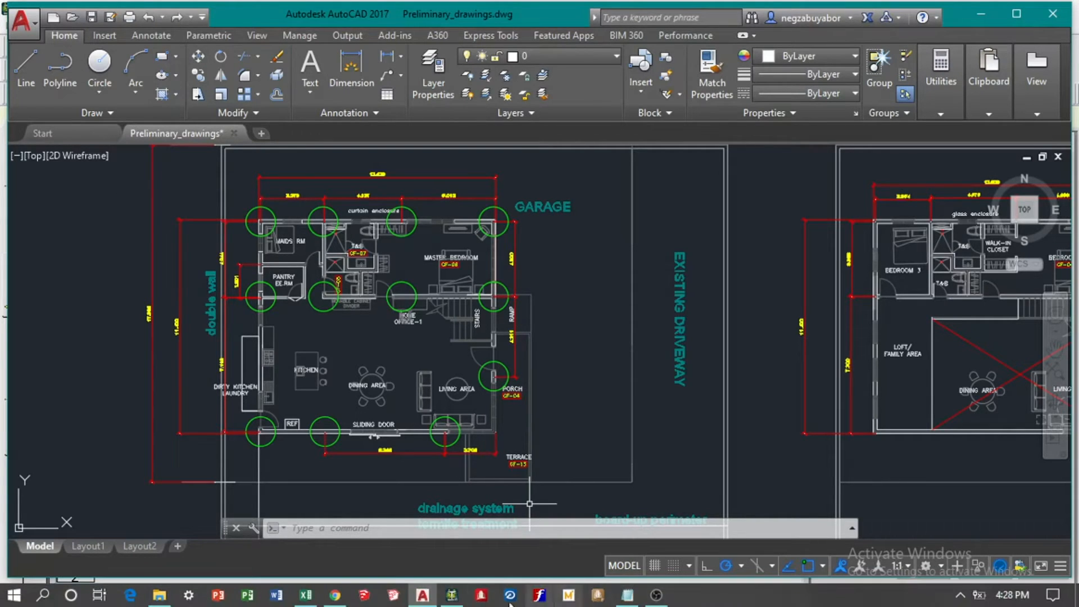
{"action": "left_click", "coordinate": [452, 595]}
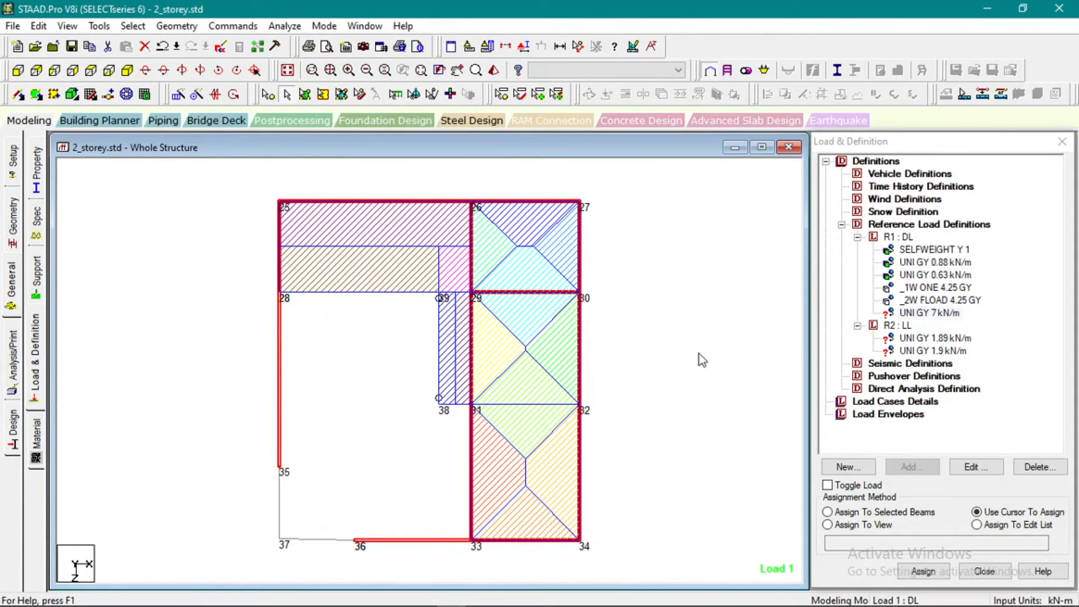
{"action": "left_click", "coordinate": [902, 514]}
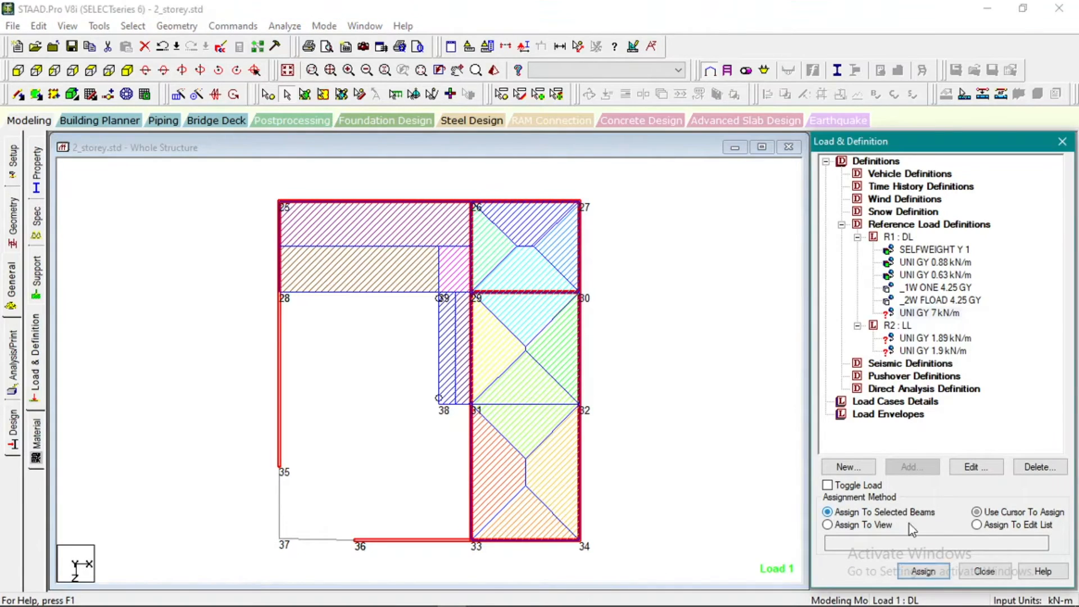
{"action": "left_click", "coordinate": [924, 571]}
{"action": "left_click", "coordinate": [968, 403]}
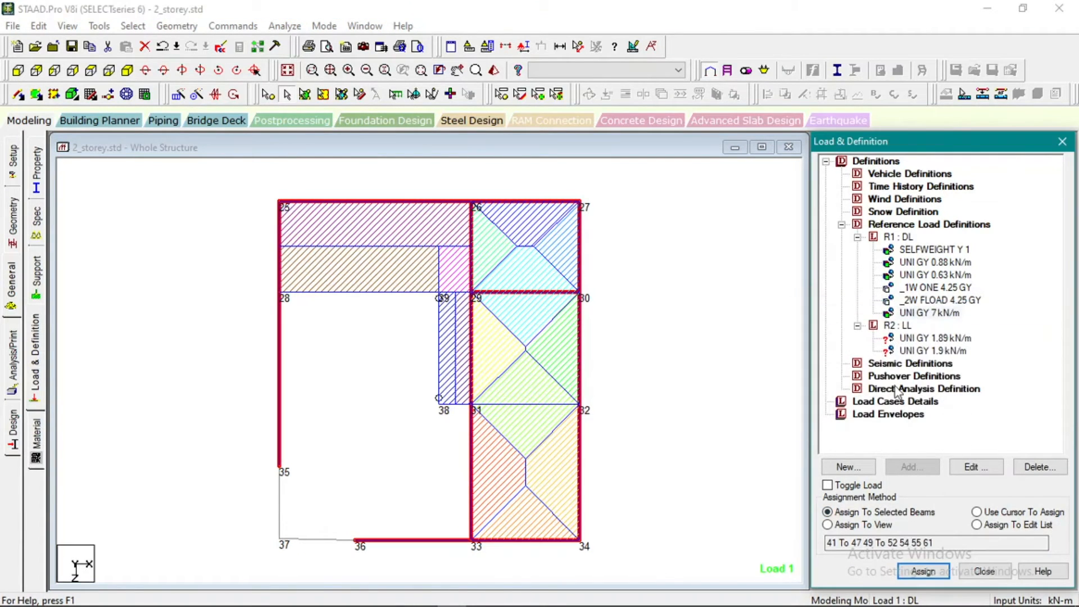
In isometric view, assign the R1 : DL 7 kN/m load to beams 36–37 and 35–37 as well.
{"action": "left_click", "coordinate": [130, 72]}
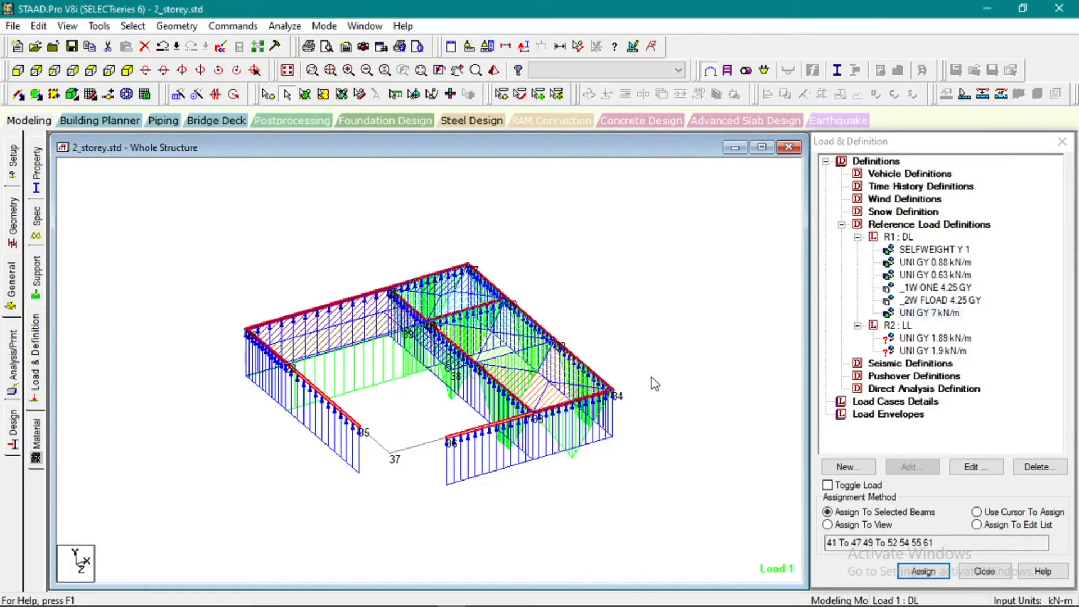
{"action": "left_click", "coordinate": [719, 310]}
{"action": "left_click", "coordinate": [926, 314]}
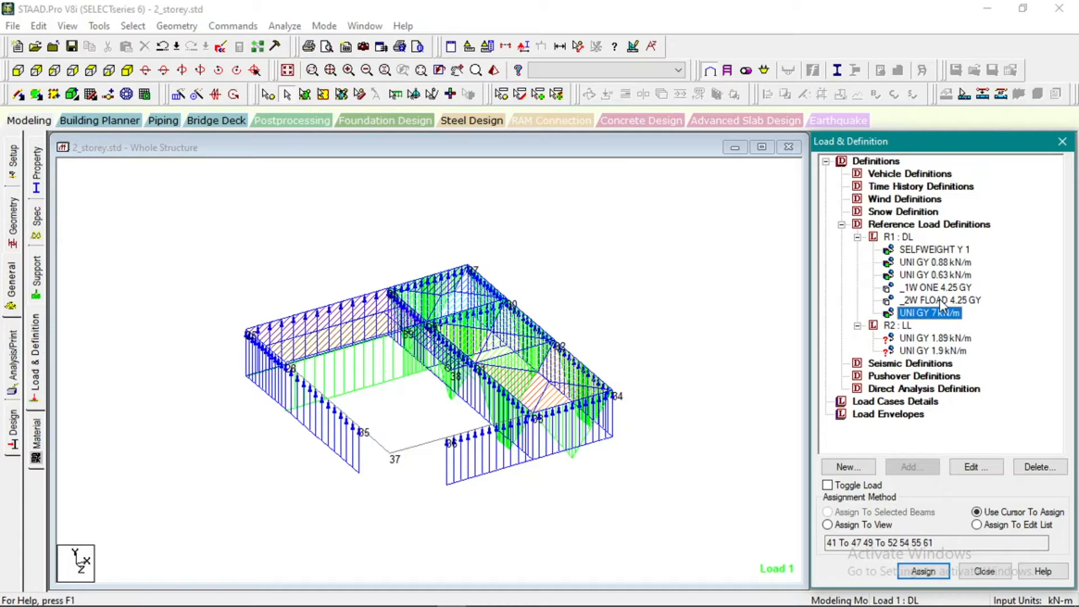
{"action": "left_click", "coordinate": [413, 446]}
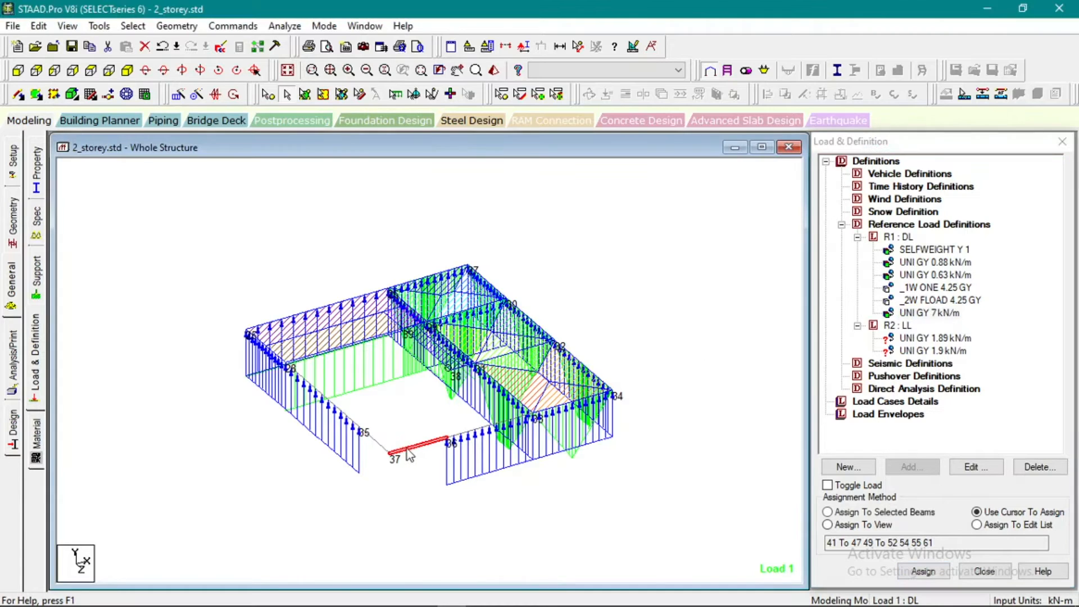
{"action": "left_click", "coordinate": [962, 316]}
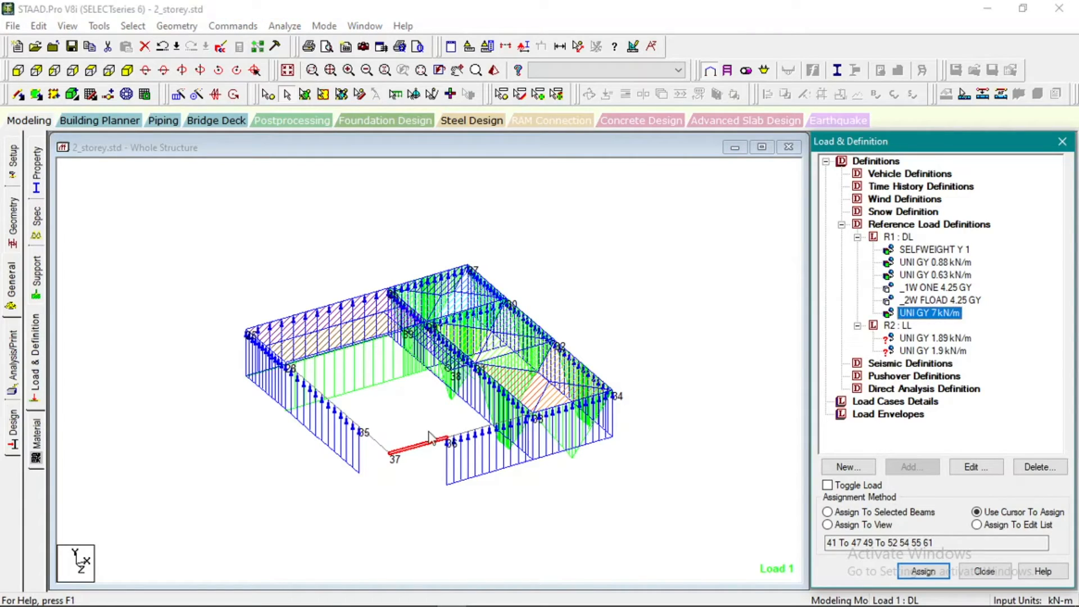
{"action": "left_click", "coordinate": [393, 452]}
{"action": "left_click", "coordinate": [906, 512]}
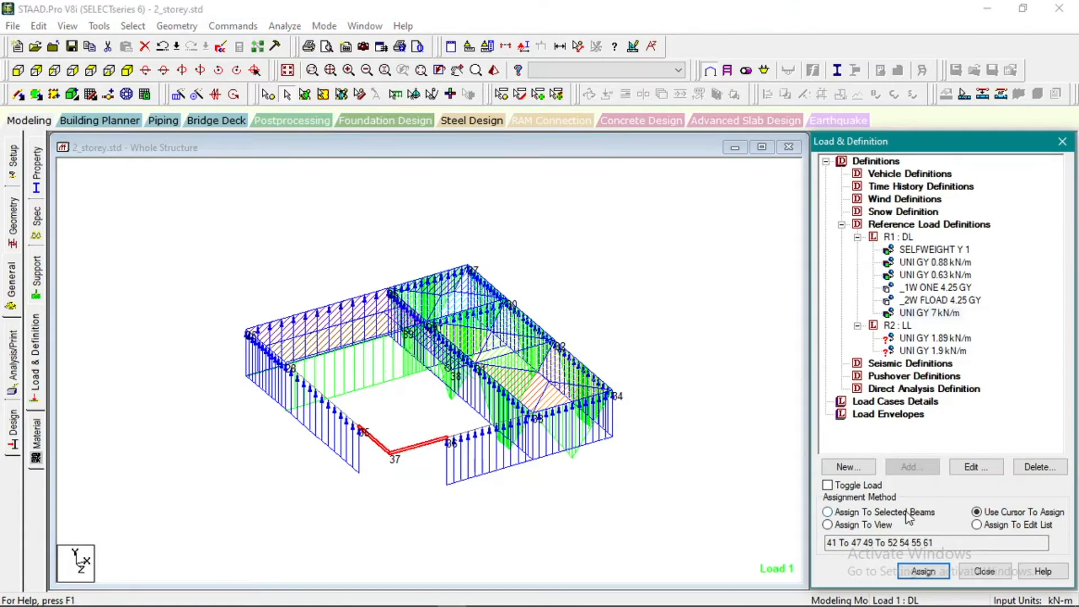
{"action": "left_click", "coordinate": [923, 572]}
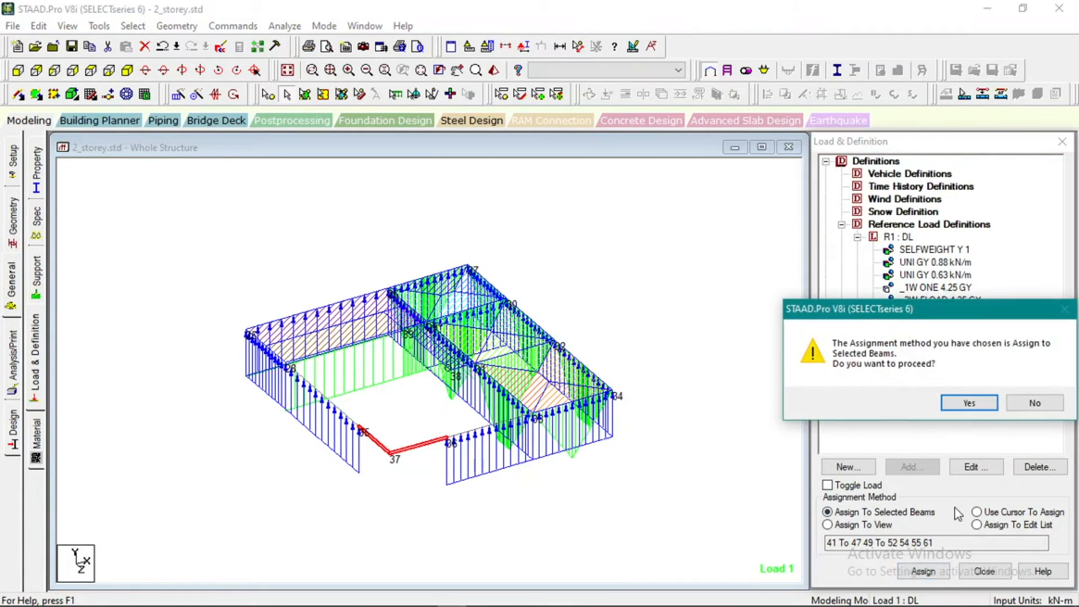
{"action": "left_click", "coordinate": [964, 405]}
Display the whole structure and review each R1 : DL load on its members, from the selfweight to the 7 kN/m load.
{"action": "left_click", "coordinate": [917, 315]}
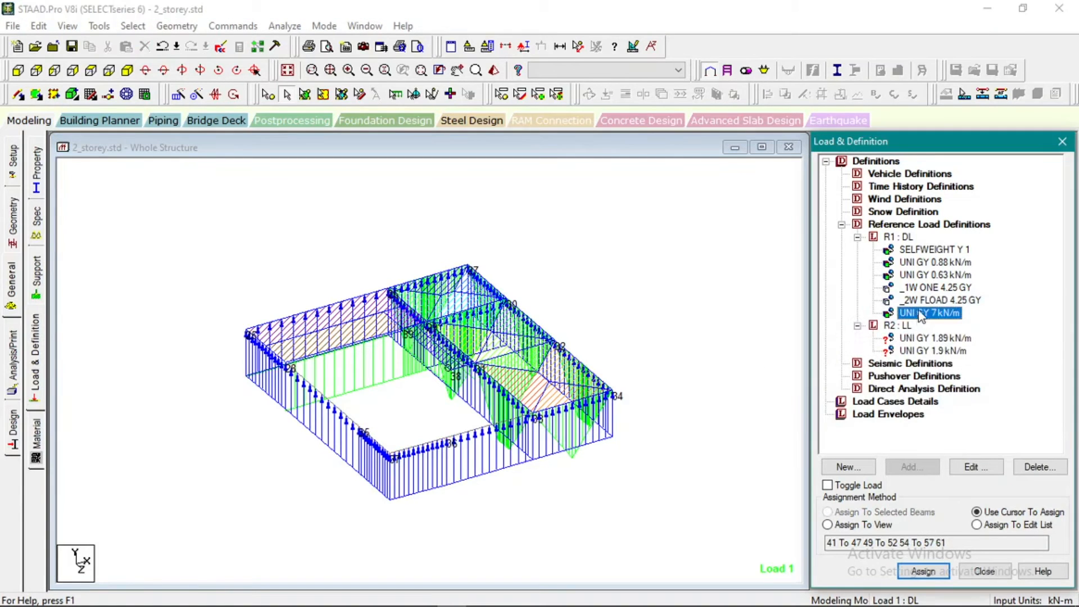
{"action": "left_click", "coordinate": [928, 302]}
{"action": "left_click", "coordinate": [928, 289]}
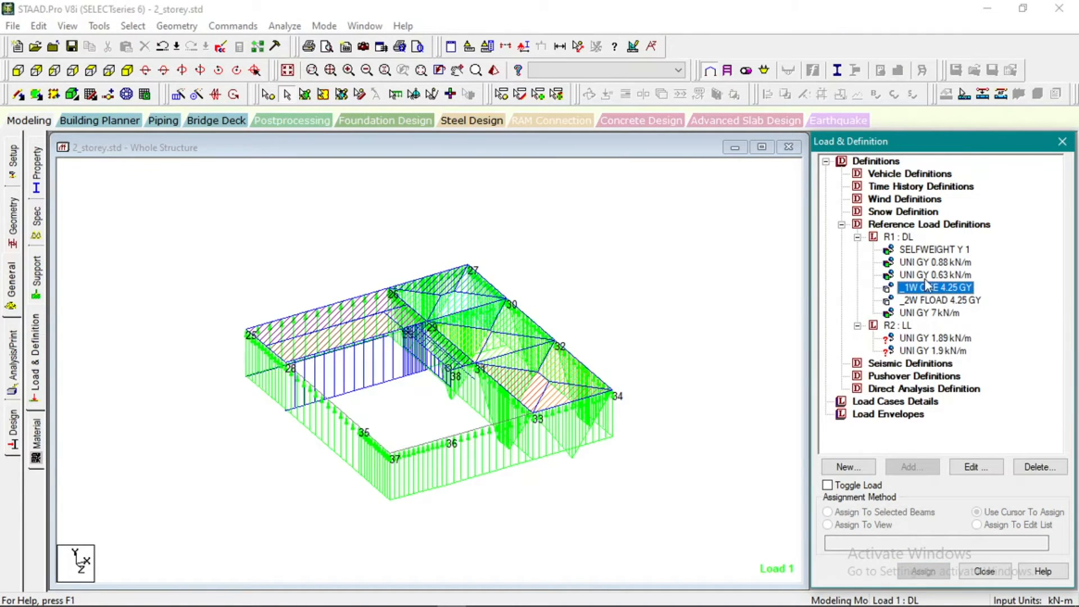
{"action": "left_click", "coordinate": [584, 223]}
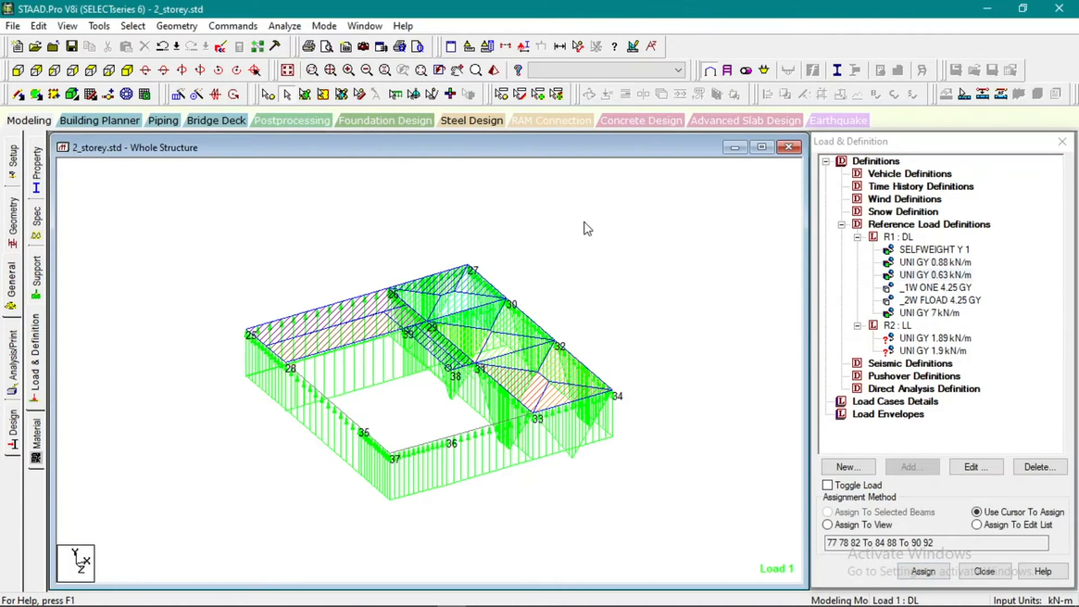
{"action": "left_click", "coordinate": [288, 70]}
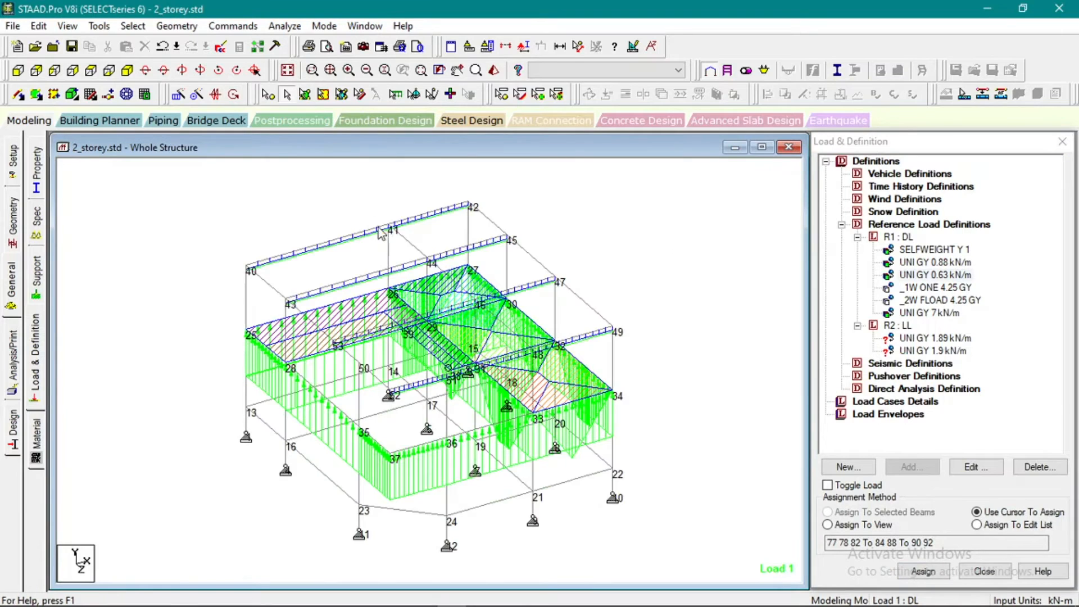
{"action": "left_click", "coordinate": [935, 249]}
{"action": "left_click", "coordinate": [944, 263]}
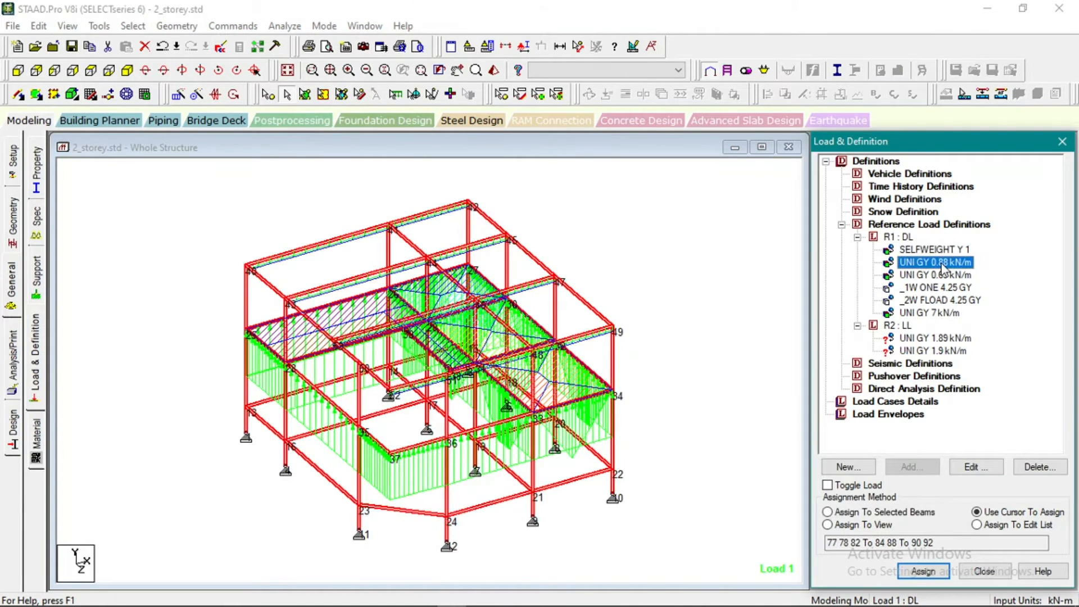
{"action": "left_click", "coordinate": [949, 274]}
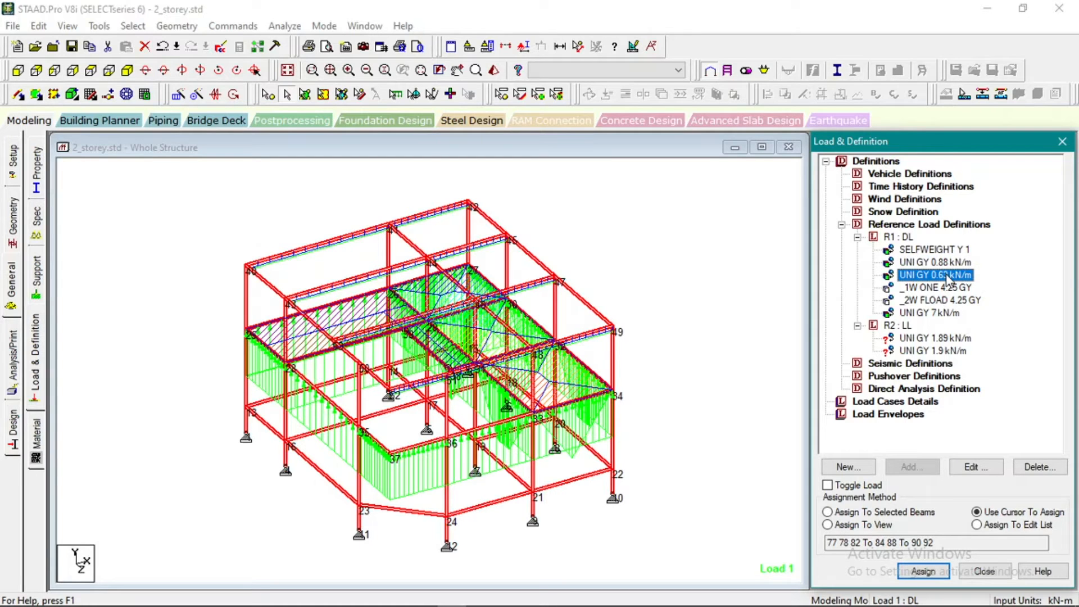
{"action": "left_click", "coordinate": [952, 287]}
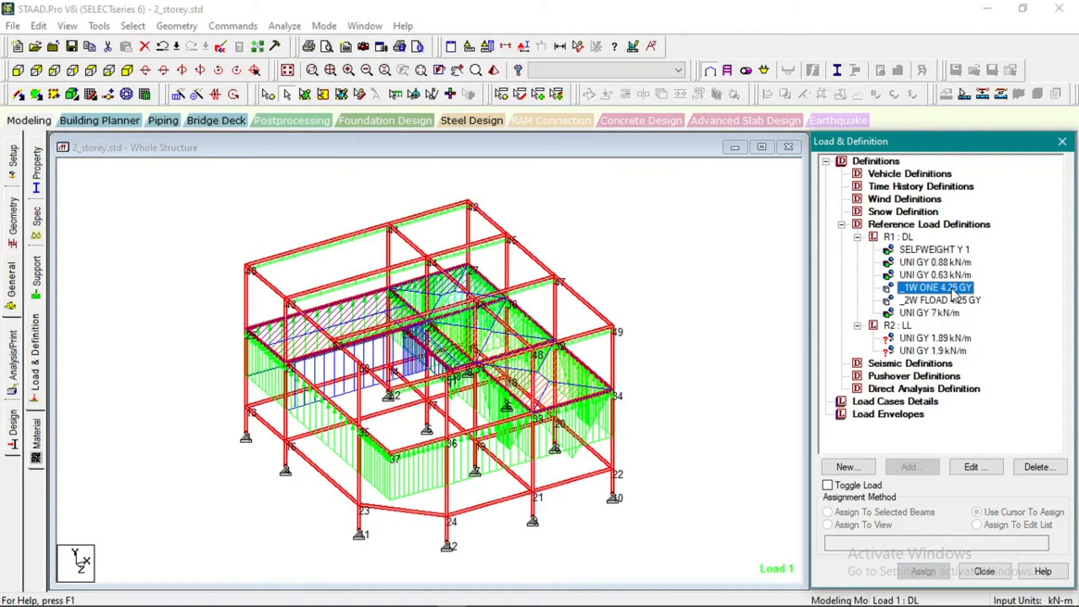
{"action": "left_click", "coordinate": [956, 301]}
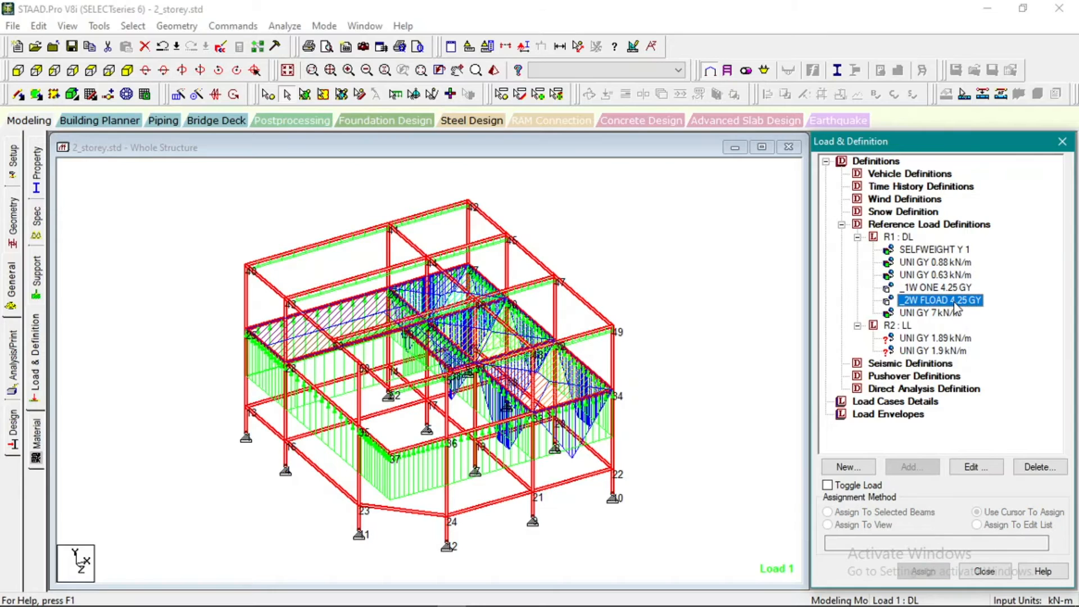
{"action": "left_click", "coordinate": [952, 288]}
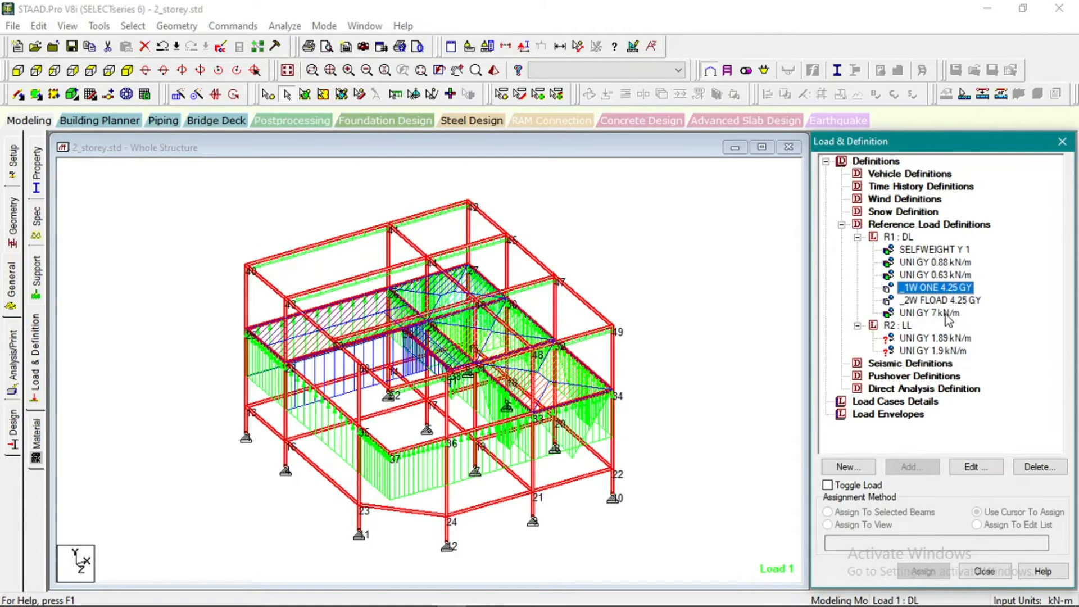
{"action": "left_click", "coordinate": [934, 314]}
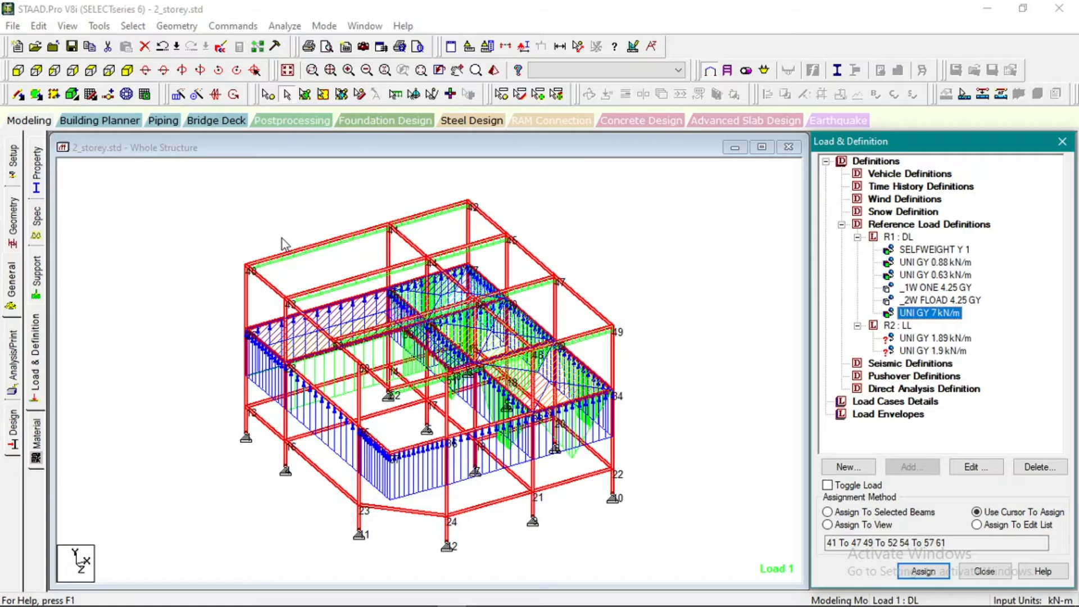
Isolate the lower beam level with nodes 13–24 and show it in plan with nothing selected.
{"action": "left_click", "coordinate": [54, 72]}
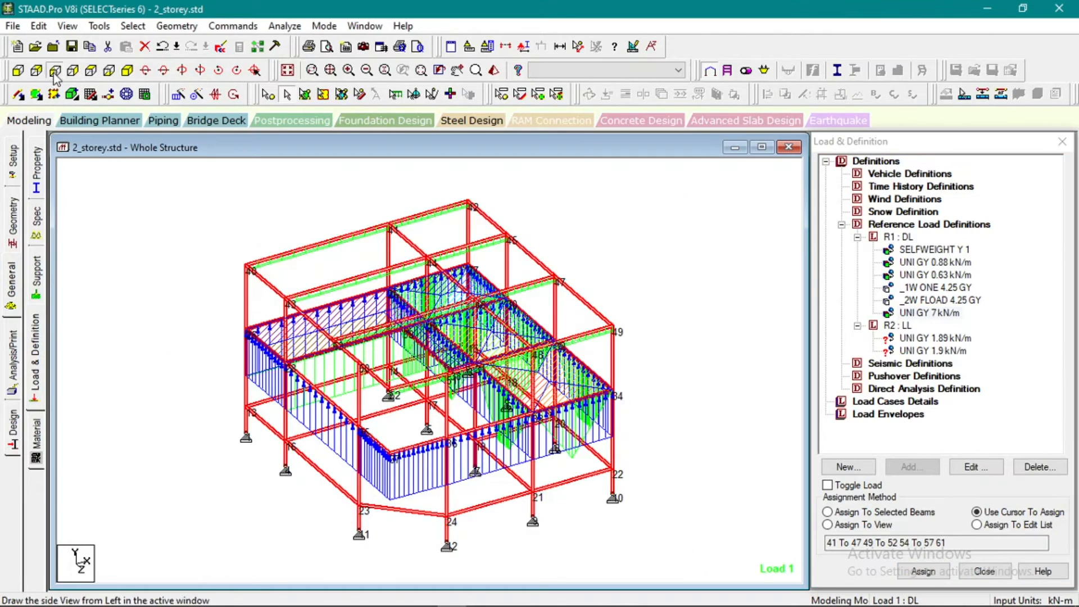
{"action": "left_click_drag", "start_coordinate": [125, 470], "coordinate": [706, 506]}
{"action": "left_click", "coordinate": [67, 26]}
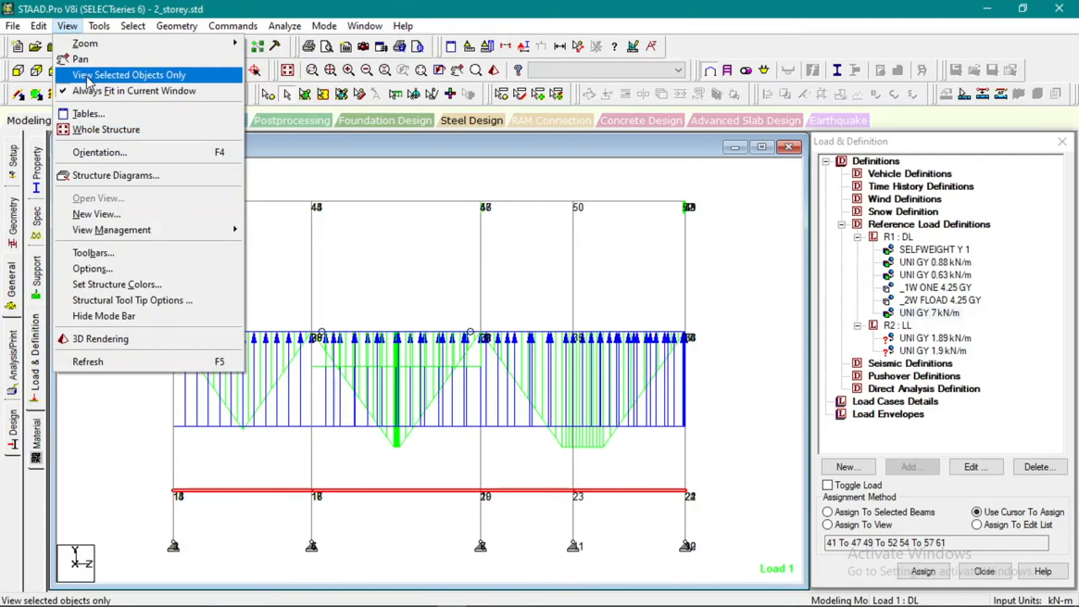
{"action": "left_click", "coordinate": [107, 75]}
{"action": "left_click", "coordinate": [109, 71]}
{"action": "left_click", "coordinate": [202, 267]}
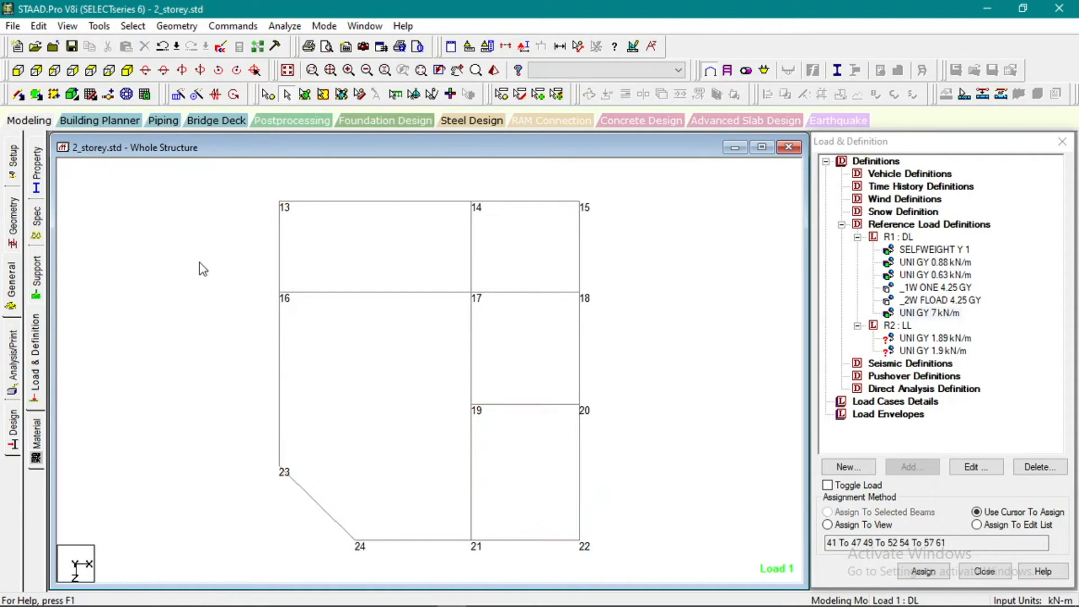
Select all beams of the node 13–24 level except beam 16–17.
{"action": "left_click", "coordinate": [344, 201]}
{"action": "left_click", "coordinate": [503, 201]}
{"action": "left_click", "coordinate": [579, 247]}
{"action": "left_click_drag", "start_coordinate": [243, 205], "coordinate": [698, 561]}
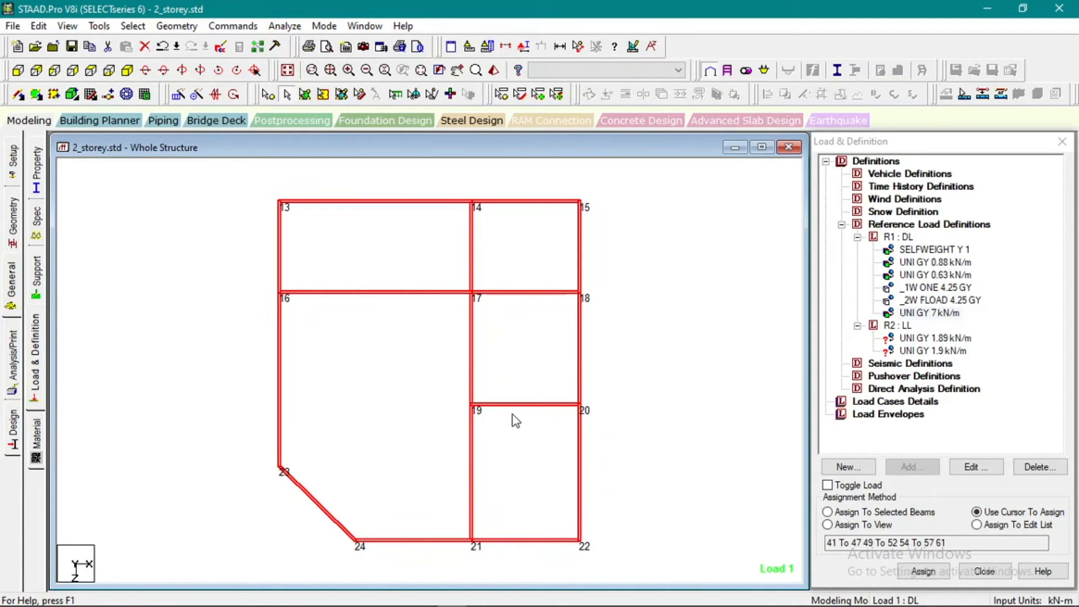
{"action": "left_click", "coordinate": [375, 292], "text": "ctrl"}
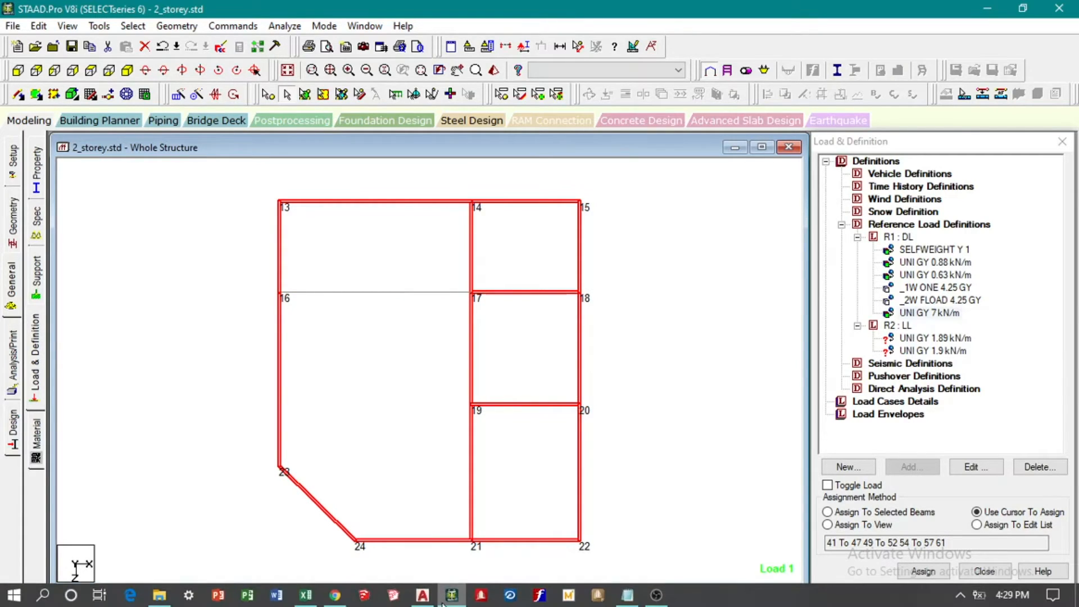
Check the floor plan in AutoCAD, assign the R1 : DL 7 kN/m load to the selected node 13–24 level beams and review it on the whole structure.
{"action": "left_click", "coordinate": [423, 595]}
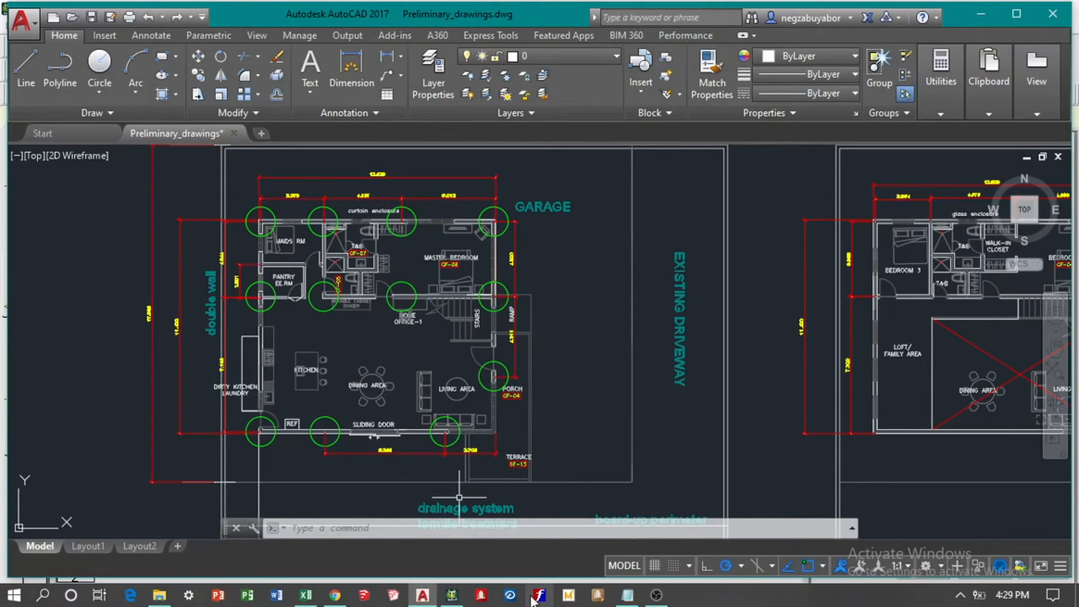
{"action": "left_click", "coordinate": [452, 601]}
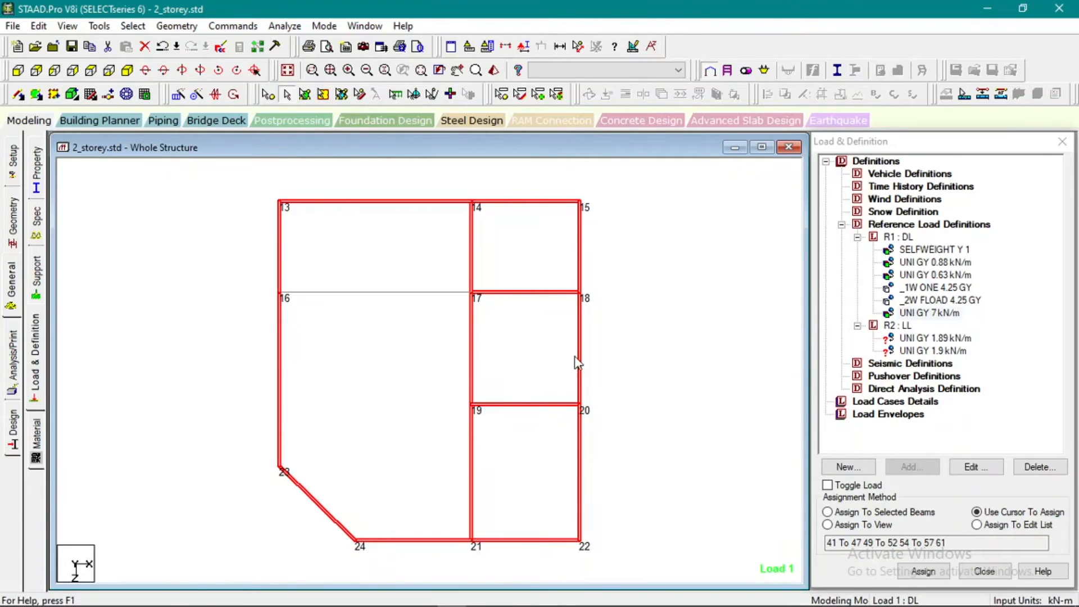
{"action": "left_click", "coordinate": [927, 313]}
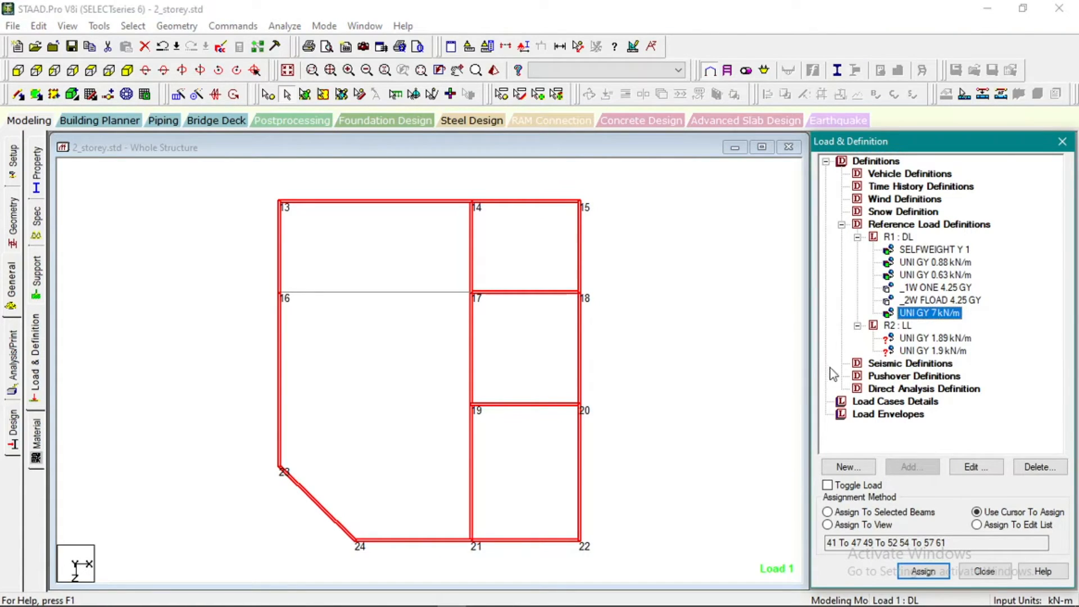
{"action": "left_click", "coordinate": [894, 512]}
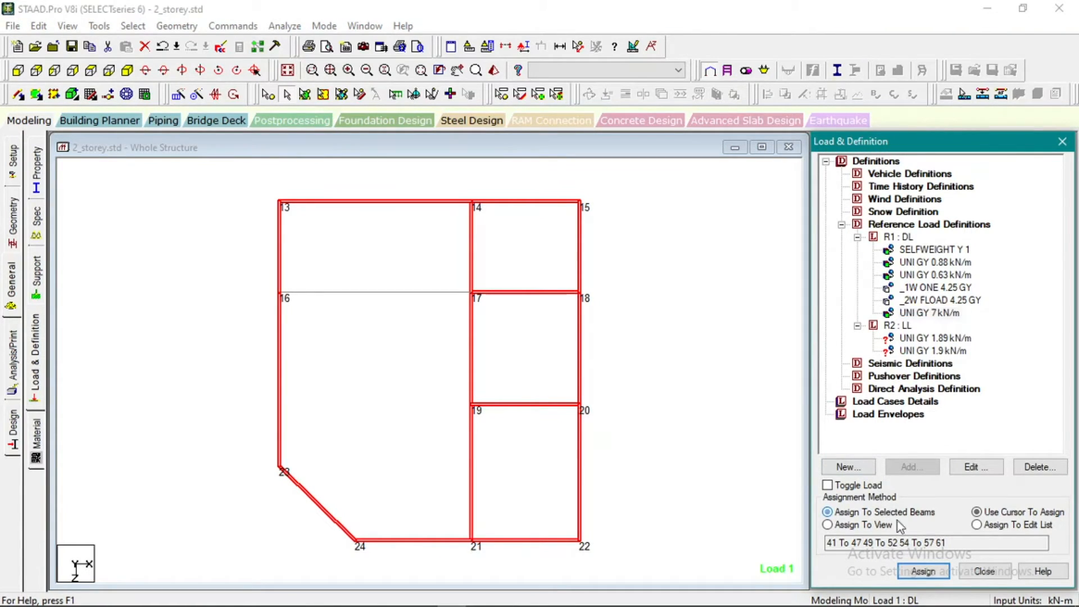
{"action": "left_click", "coordinate": [925, 572]}
{"action": "left_click", "coordinate": [965, 405]}
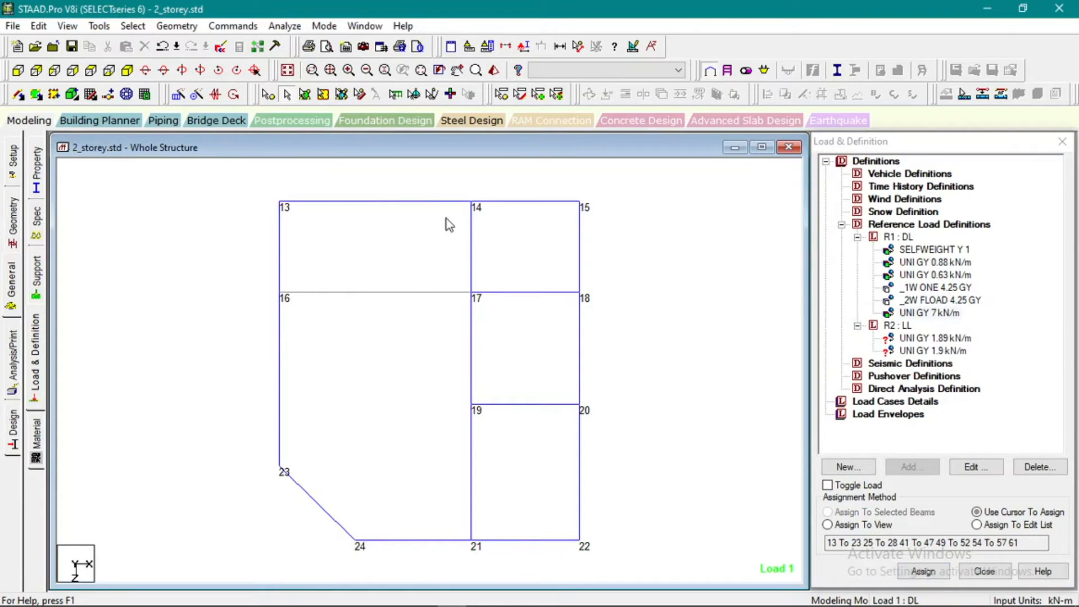
{"action": "left_click", "coordinate": [288, 69]}
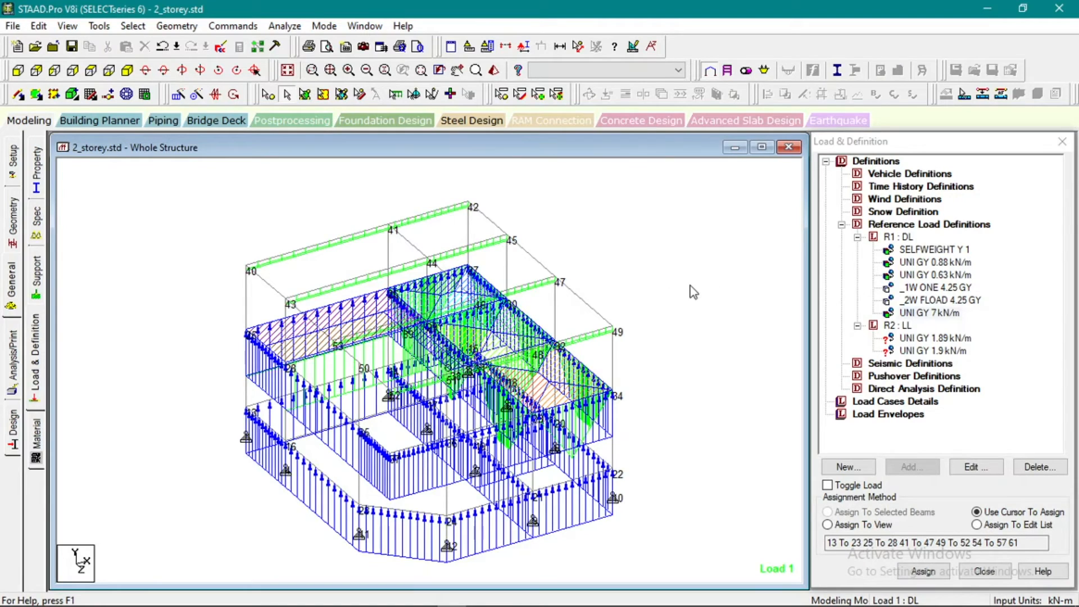
{"action": "left_click", "coordinate": [910, 315]}
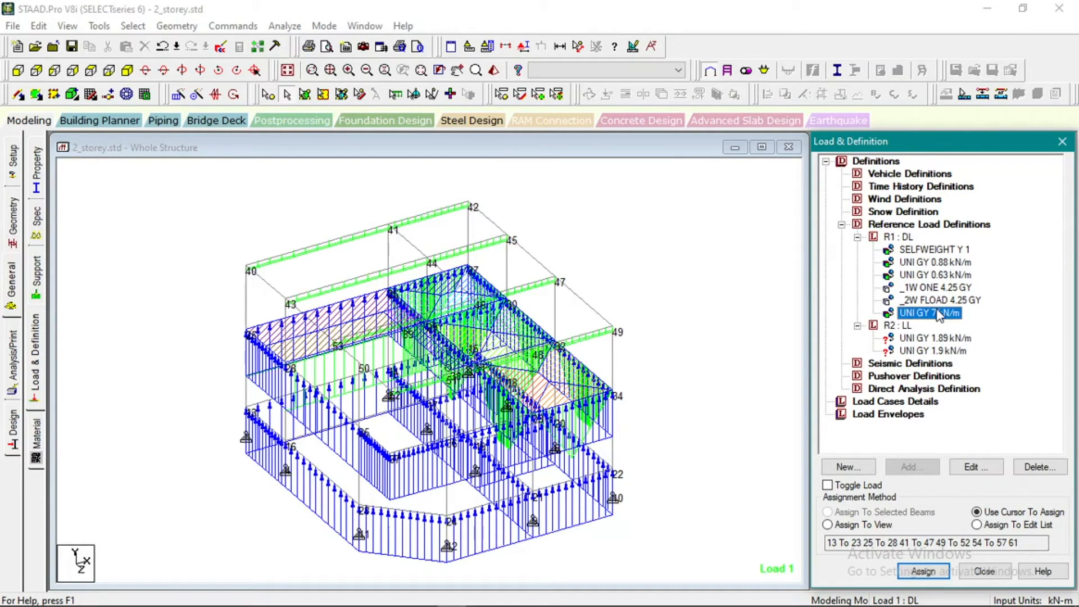
Add a uniform member force of 4 kN/m in the GY direction to the R1 : DL reference load.
{"action": "left_click", "coordinate": [907, 236]}
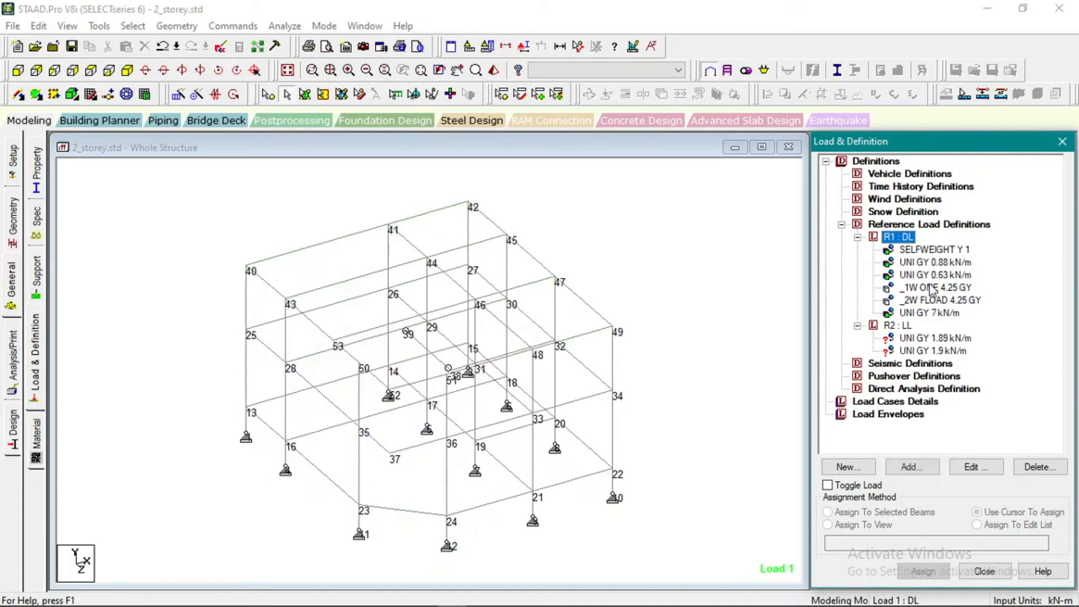
{"action": "left_click", "coordinate": [897, 469]}
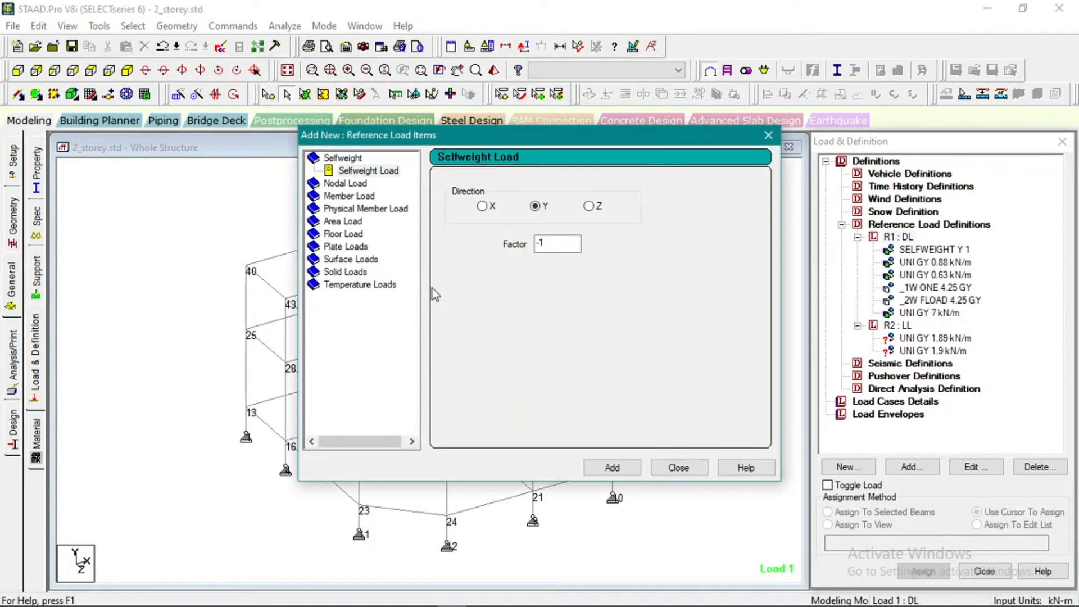
{"action": "left_click", "coordinate": [364, 196]}
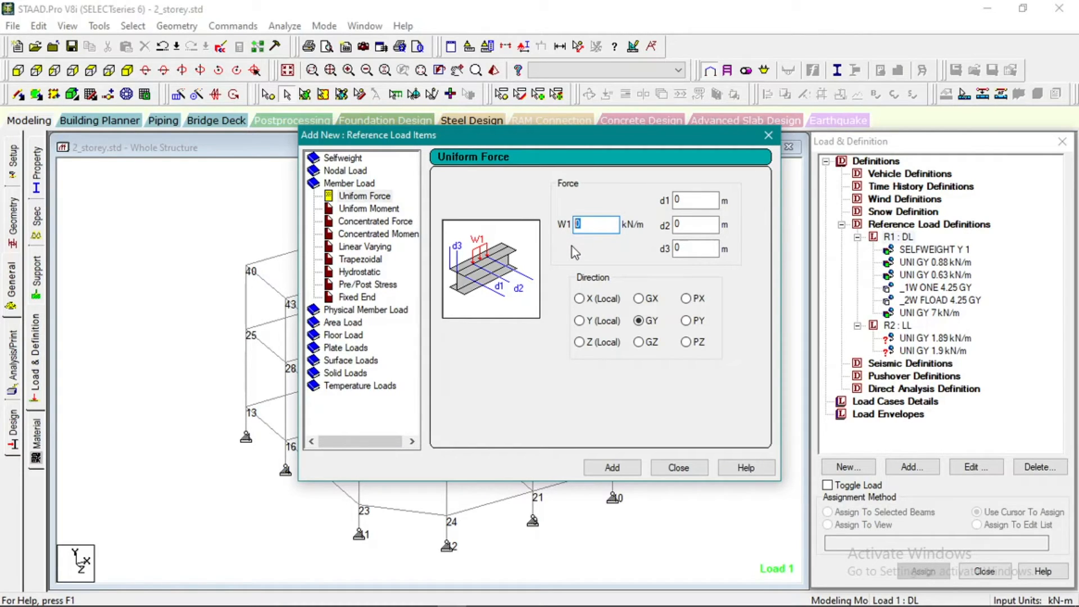
{"action": "type", "text": "4"}
{"action": "left_click", "coordinate": [625, 469]}
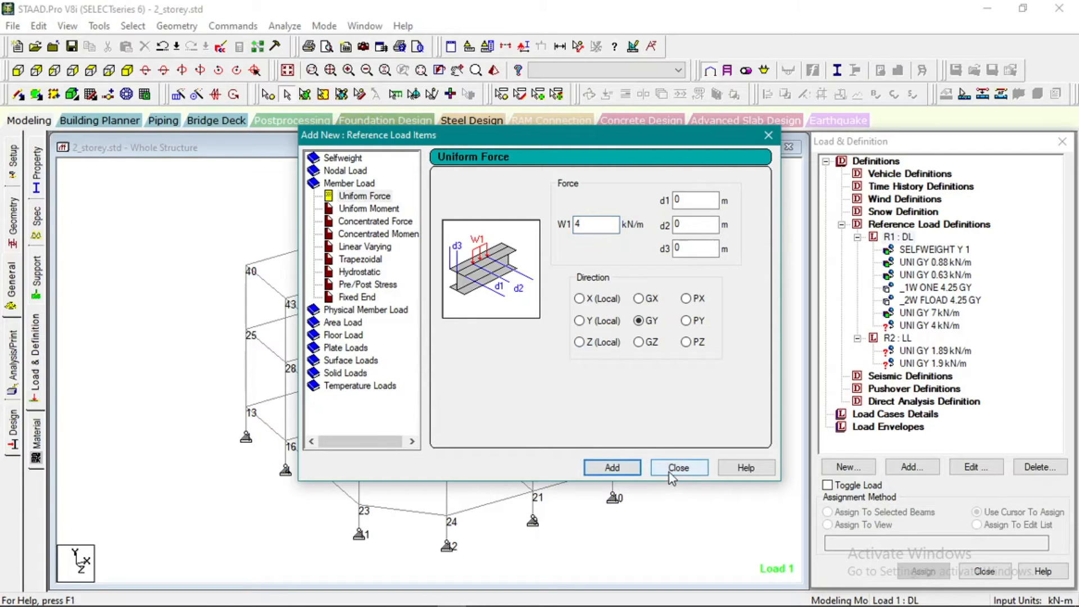
{"action": "left_click", "coordinate": [673, 470]}
Delete the 4 kN/m uniform load from the R1 : DL reference load.
{"action": "left_click", "coordinate": [930, 327]}
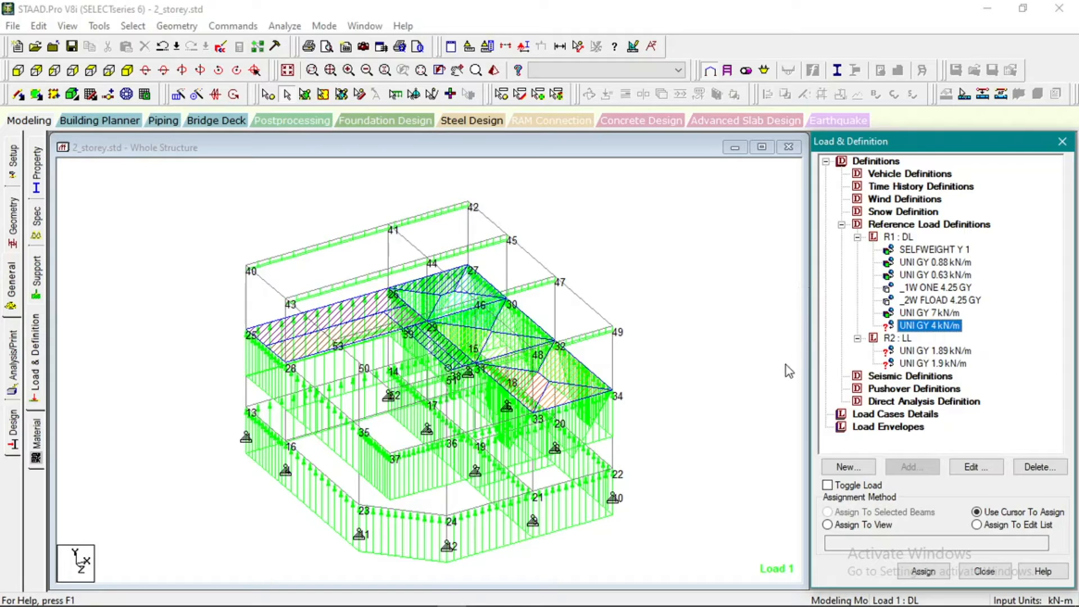
{"action": "key", "text": "Delete"}
{"action": "left_click", "coordinate": [733, 298]}
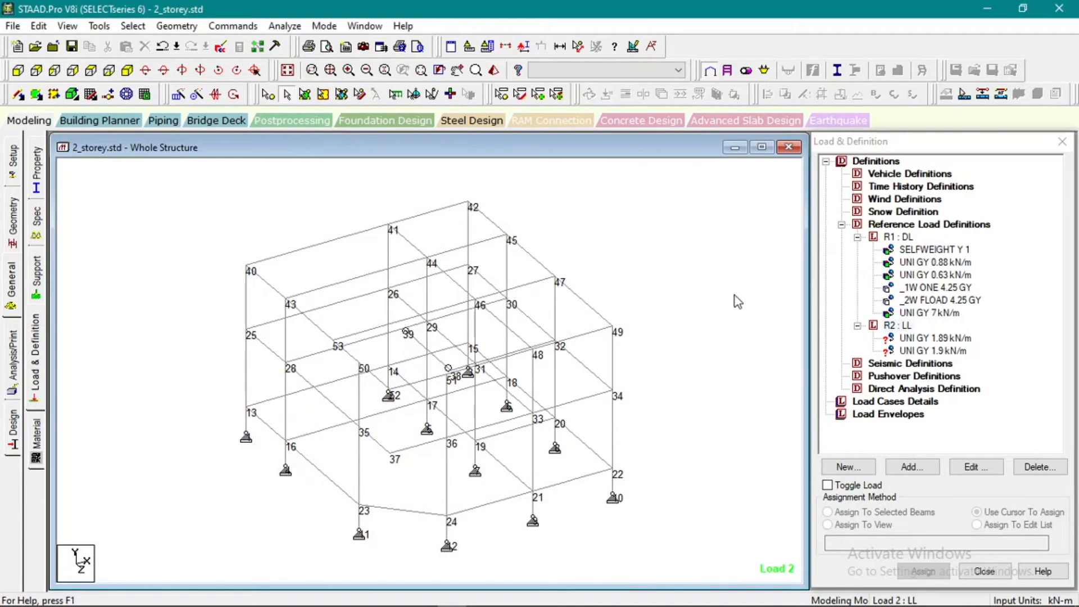
Assign the UNI GY 1.89 kN/m load of R2 : LL to all roof-level beams.
{"action": "left_click", "coordinate": [935, 339]}
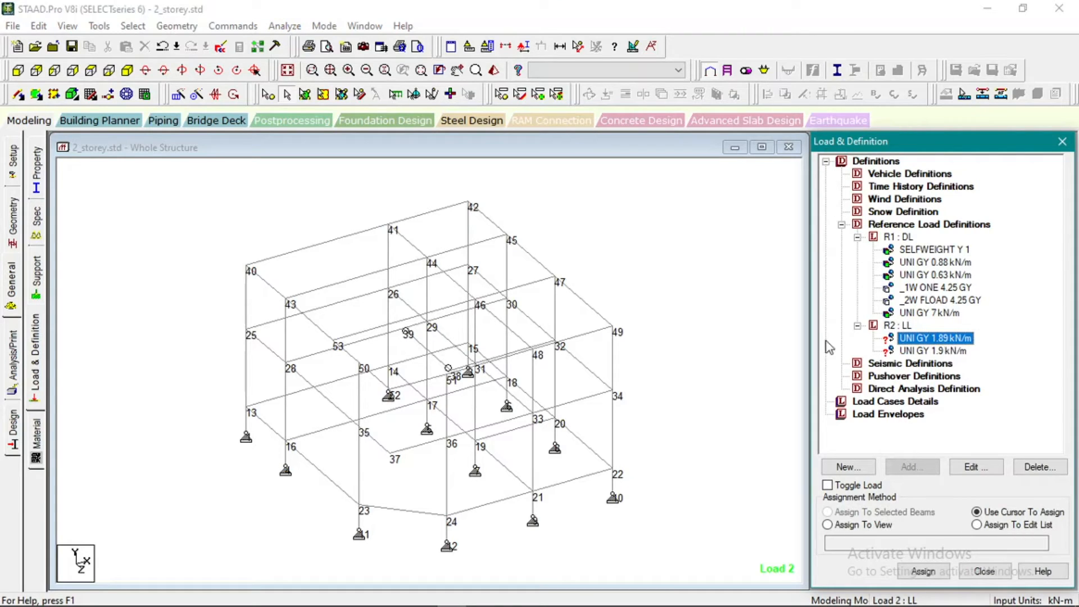
{"action": "left_click", "coordinate": [18, 70]}
{"action": "left_click_drag", "start_coordinate": [138, 185], "coordinate": [716, 232]}
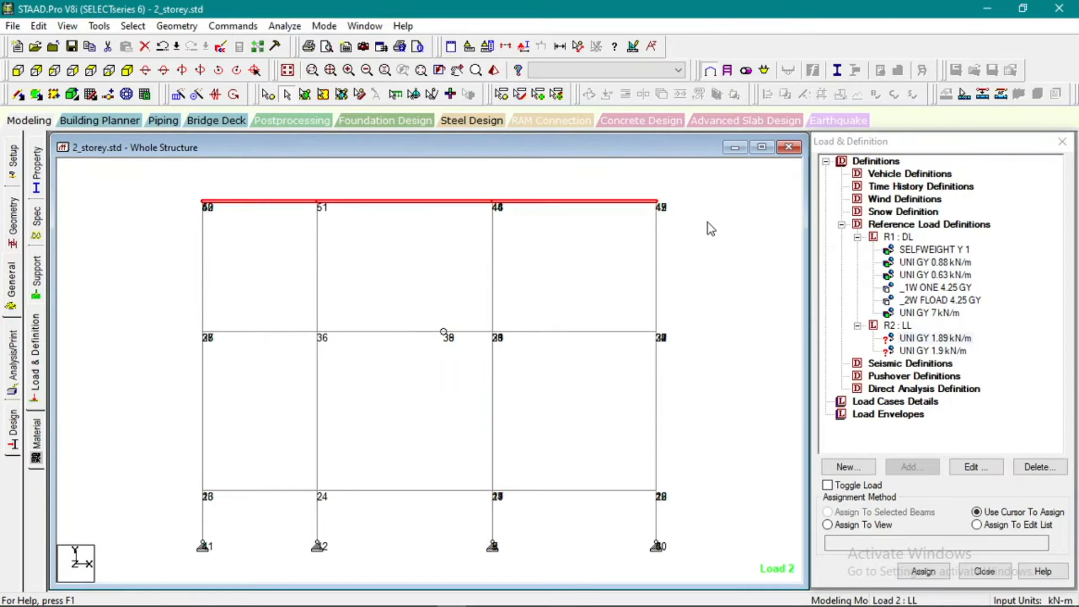
{"action": "left_click", "coordinate": [127, 70]}
{"action": "left_click", "coordinate": [911, 338]}
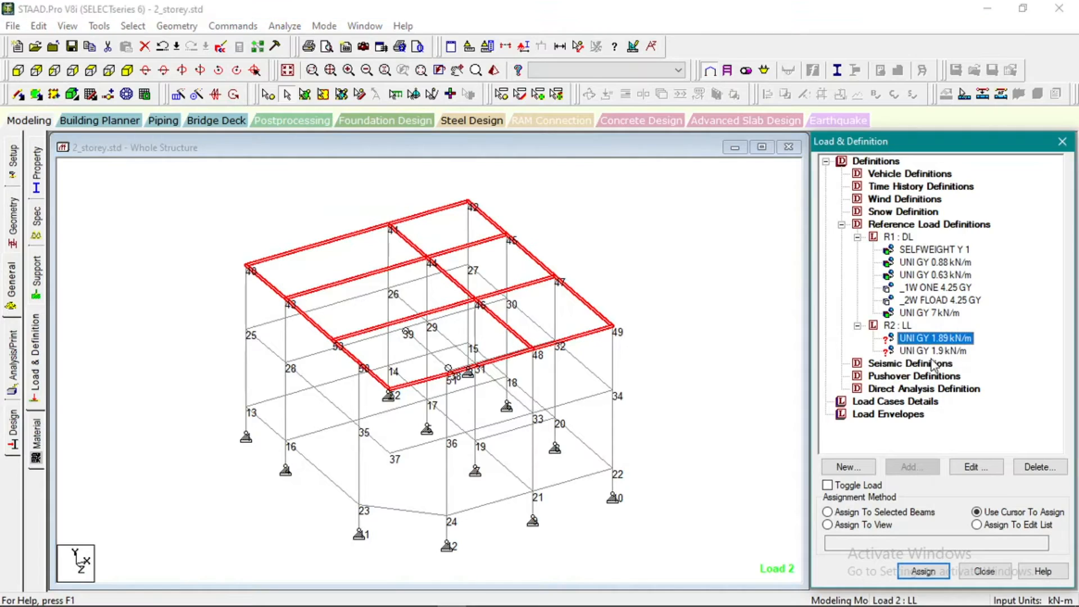
{"action": "left_click", "coordinate": [828, 512]}
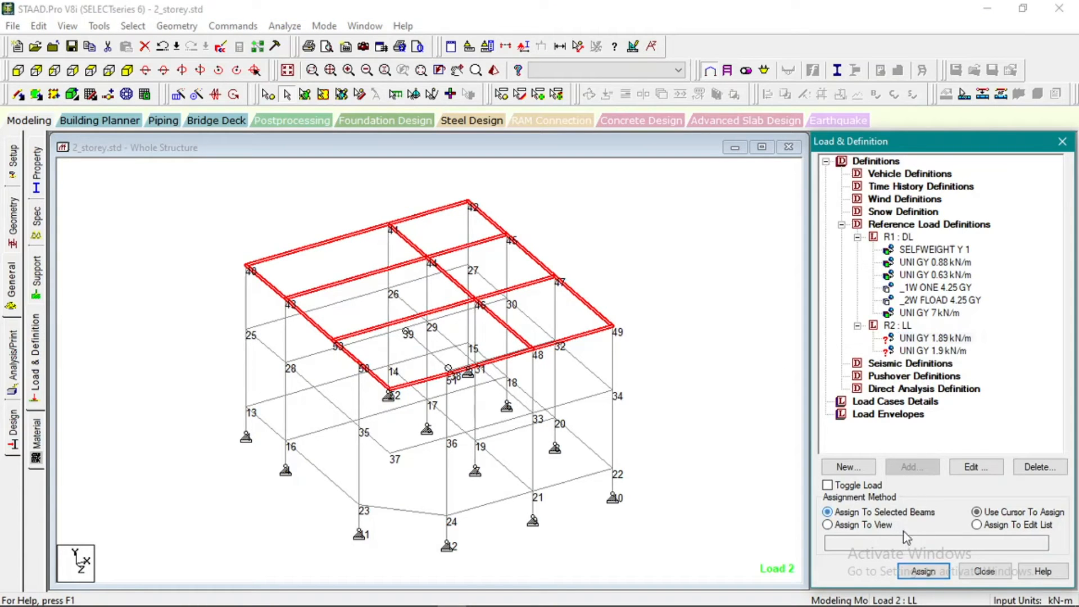
{"action": "left_click", "coordinate": [923, 572]}
{"action": "left_click", "coordinate": [978, 407]}
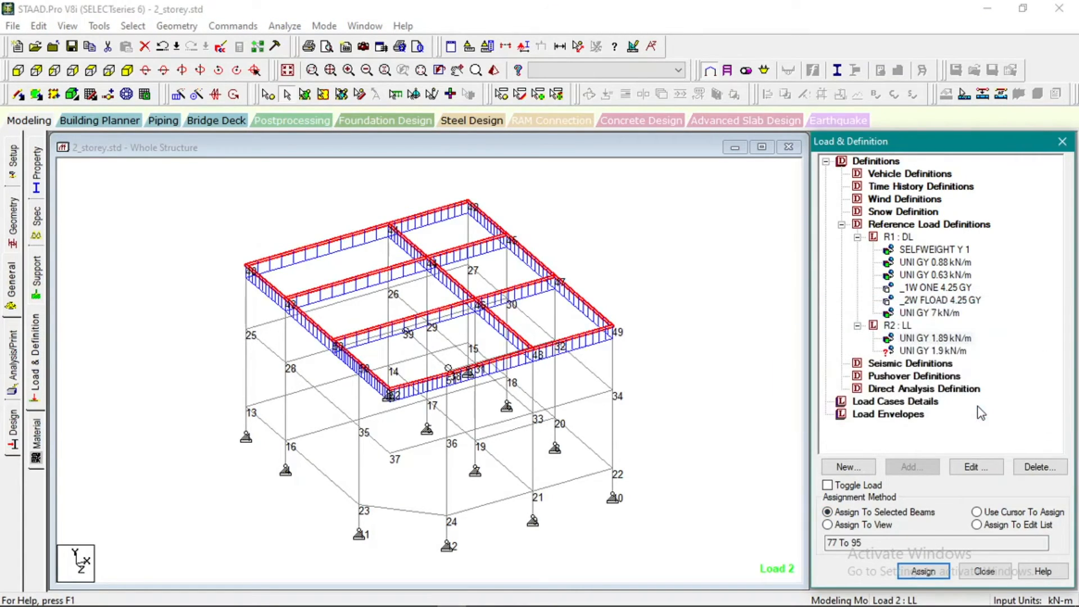
Switch to Excel and check the values and units of the roof and classroom live loads in the INPUT TO STAAD table.
{"action": "left_click", "coordinate": [54, 69]}
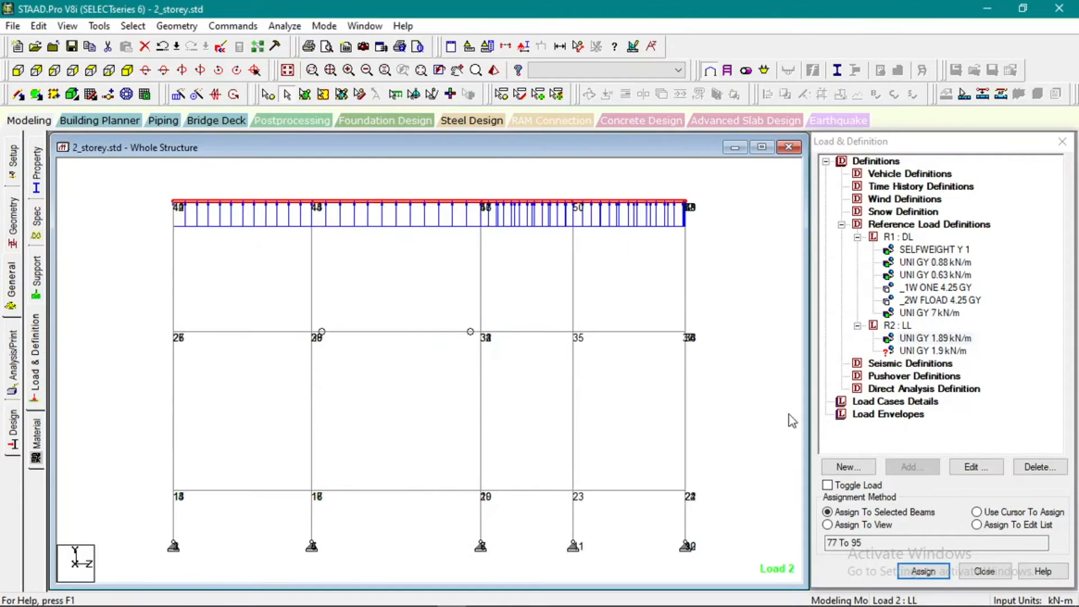
{"action": "left_click", "coordinate": [941, 352]}
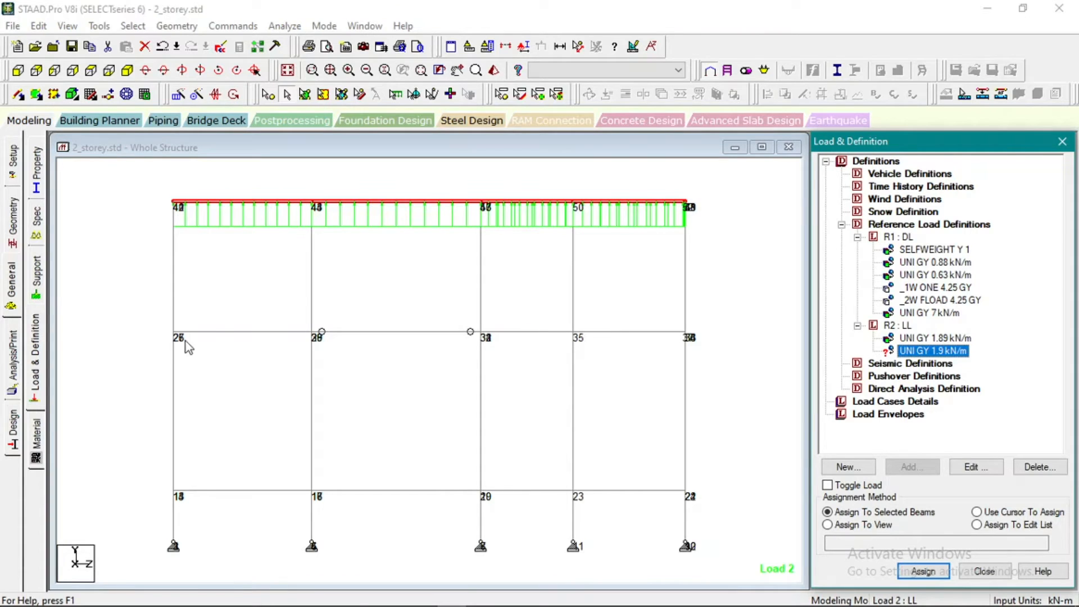
{"action": "left_click", "coordinate": [306, 595]}
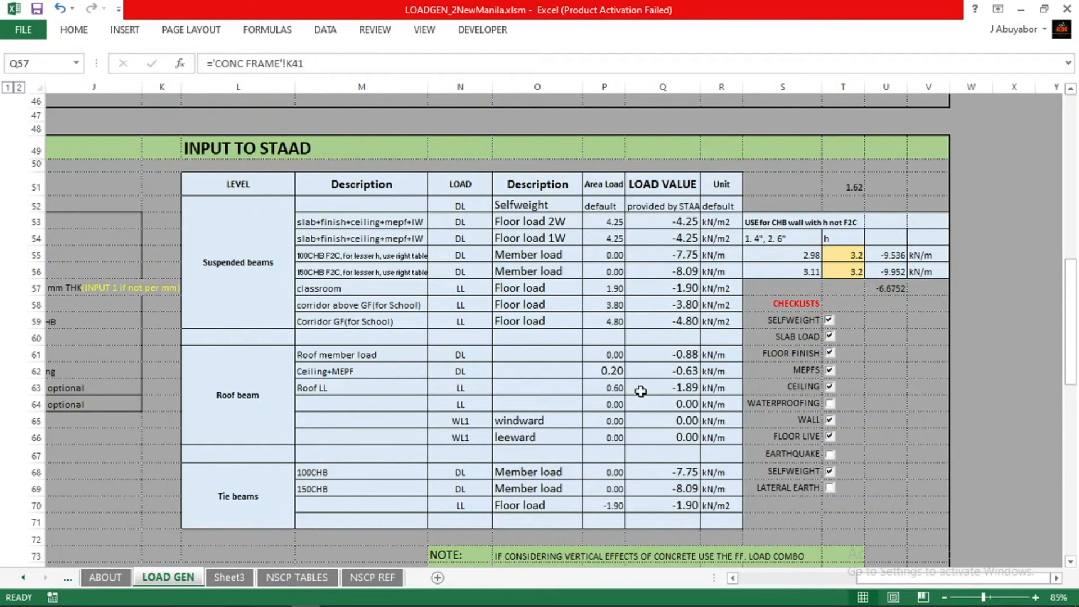
{"action": "left_click_drag", "start_coordinate": [643, 393], "coordinate": [638, 401]}
{"action": "left_click", "coordinate": [646, 390]}
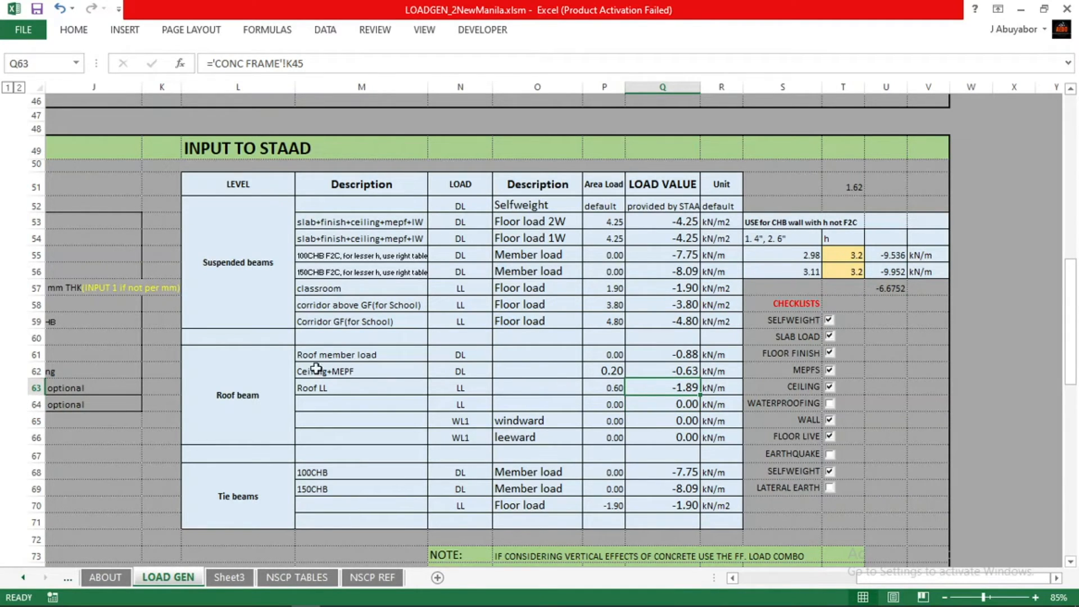
{"action": "left_click", "coordinate": [718, 388]}
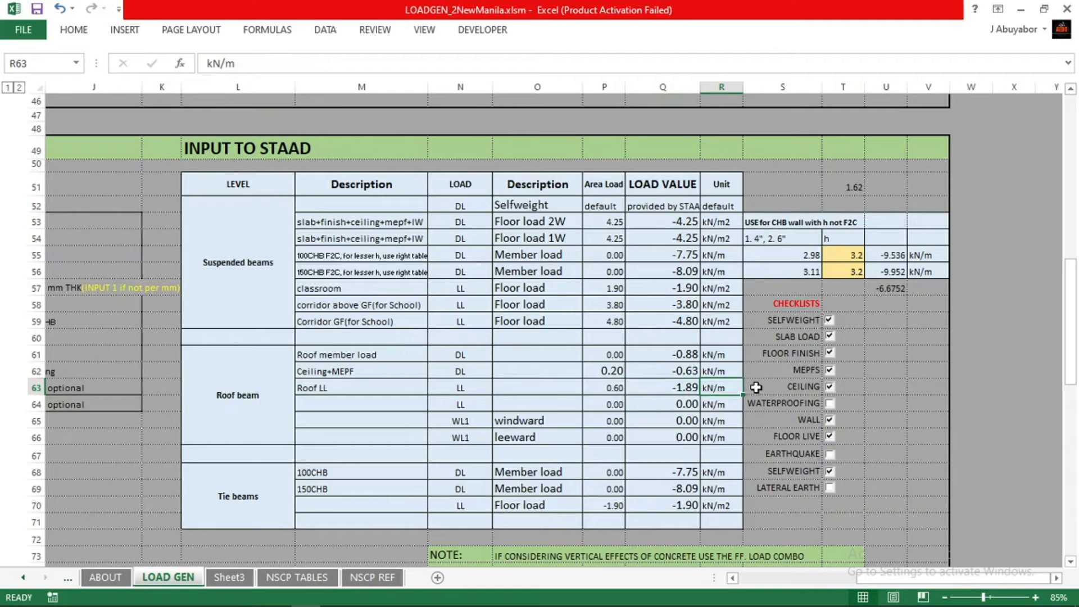
{"action": "left_click", "coordinate": [680, 388]}
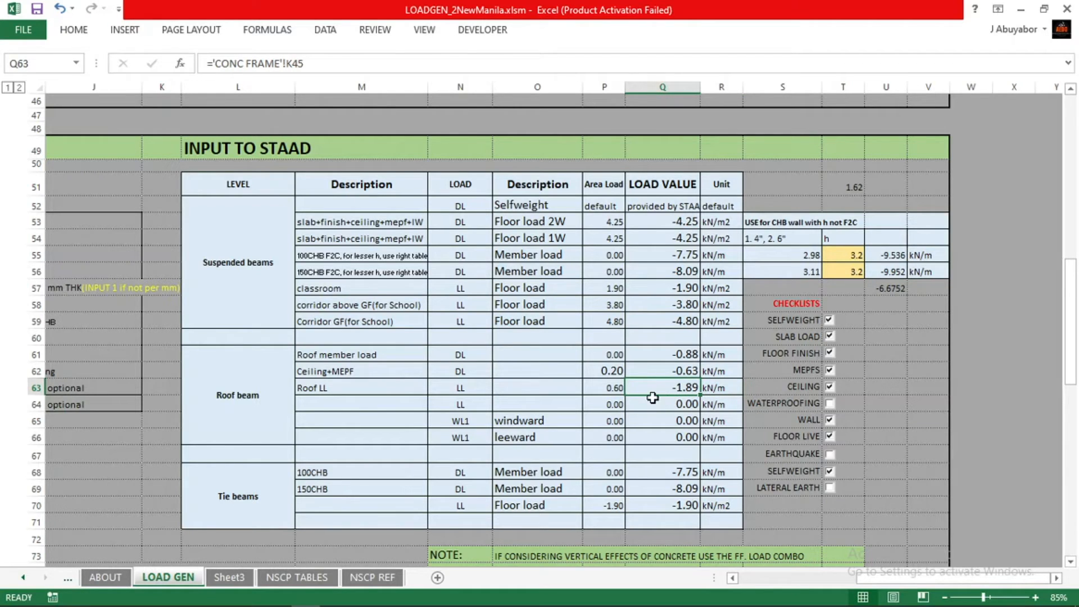
{"action": "left_click", "coordinate": [286, 264]}
{"action": "left_click", "coordinate": [661, 288]}
{"action": "left_click", "coordinate": [716, 288]}
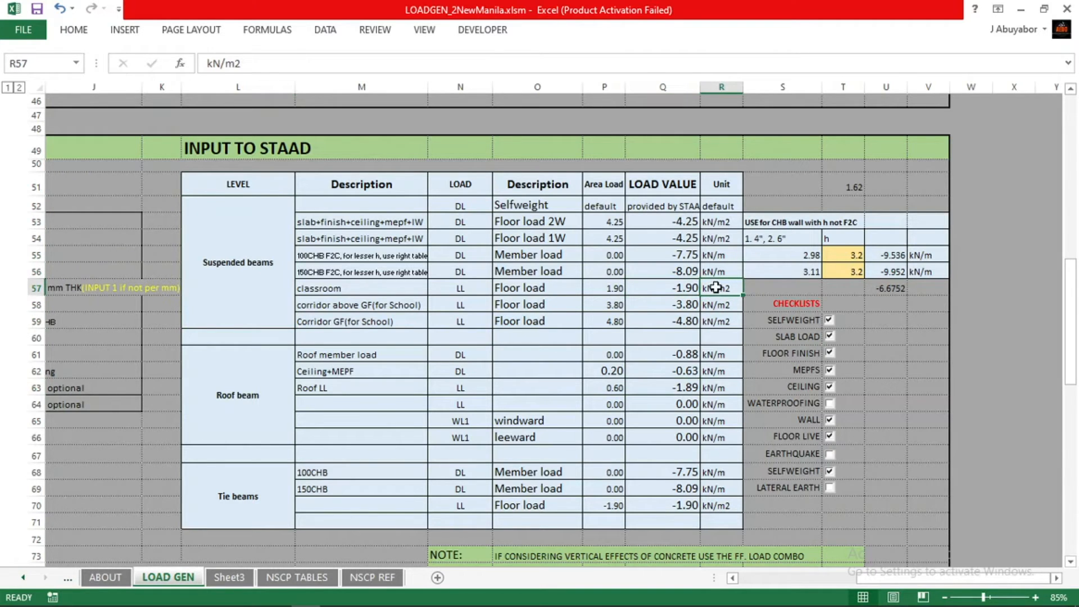
Switch back to STAAD.Pro and delete the unassigned UNI GY 1.9 kN/m load from R2 : LL.
{"action": "left_click", "coordinate": [451, 597]}
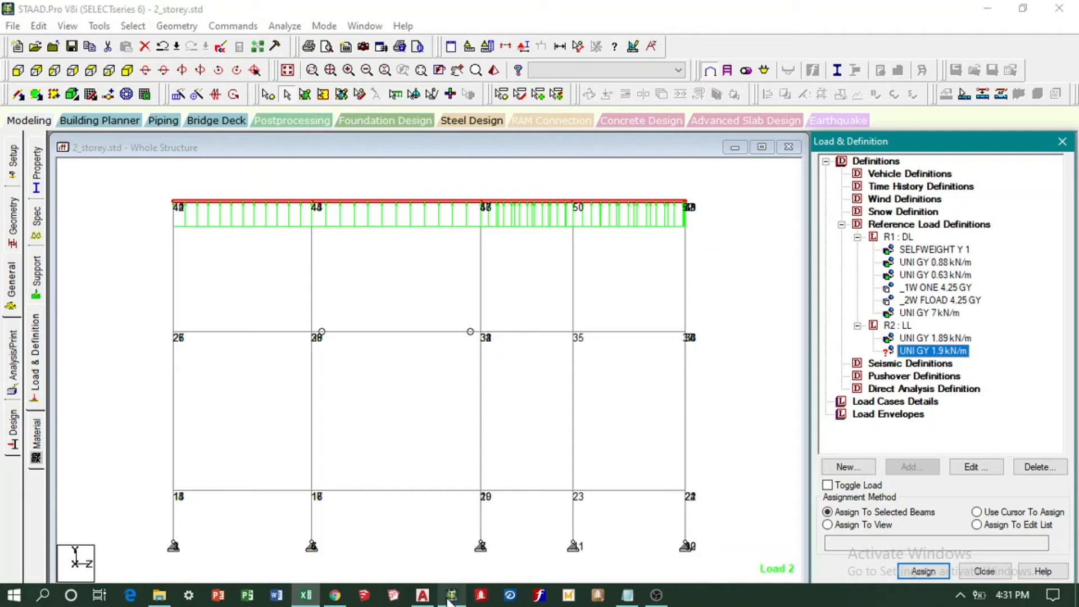
{"action": "left_click", "coordinate": [751, 263]}
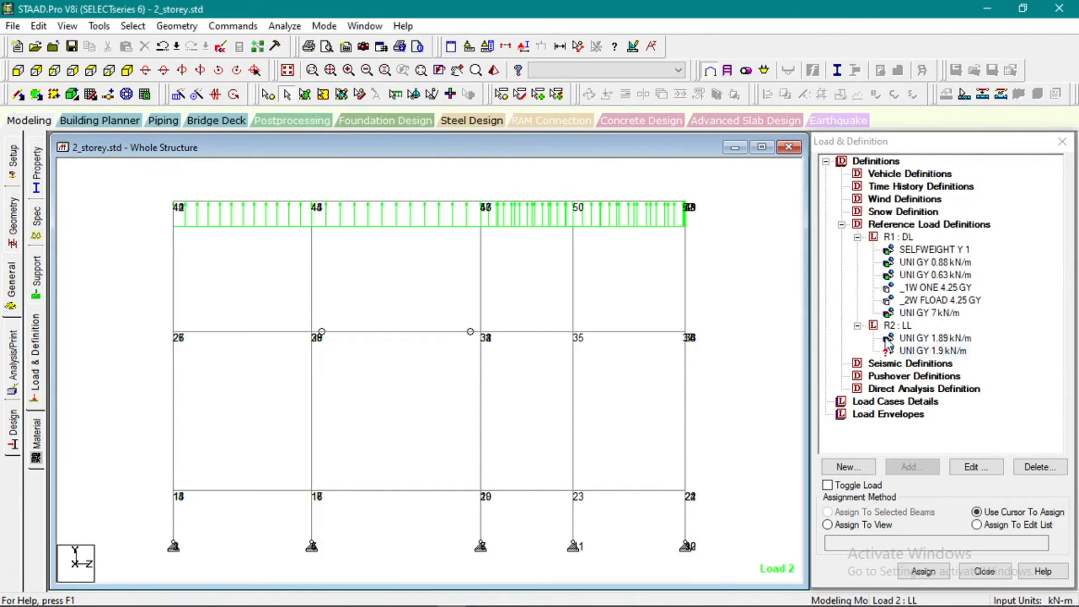
{"action": "left_click", "coordinate": [925, 352]}
{"action": "left_click", "coordinate": [1040, 467]}
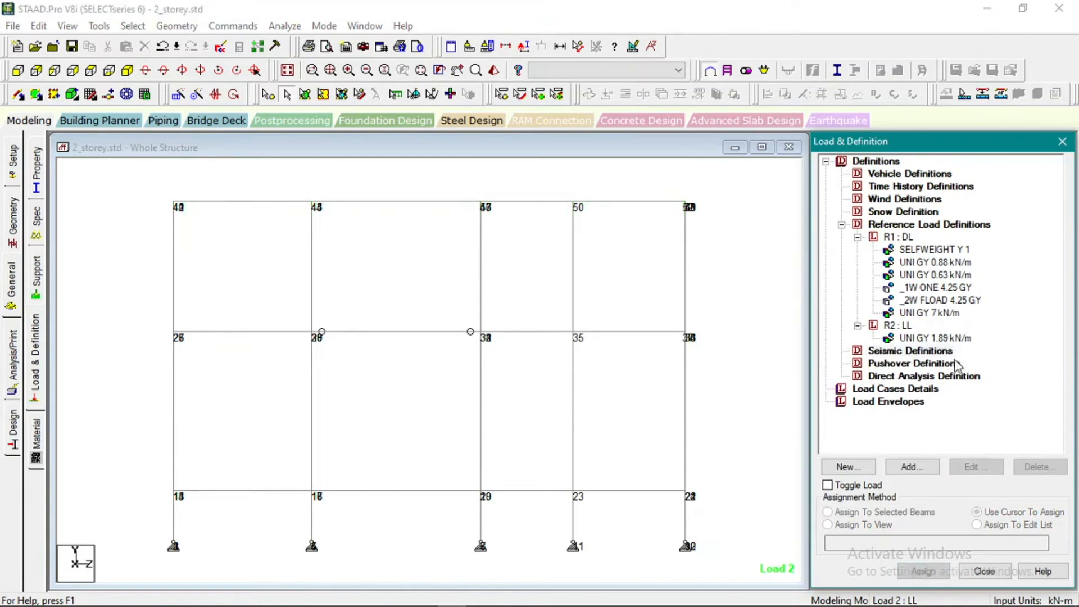
Add a one-way floor load of 1.9 kN/m2 in Global Y for member group _1W to R2 : LL, using the default longer direction.
{"action": "left_click", "coordinate": [912, 467]}
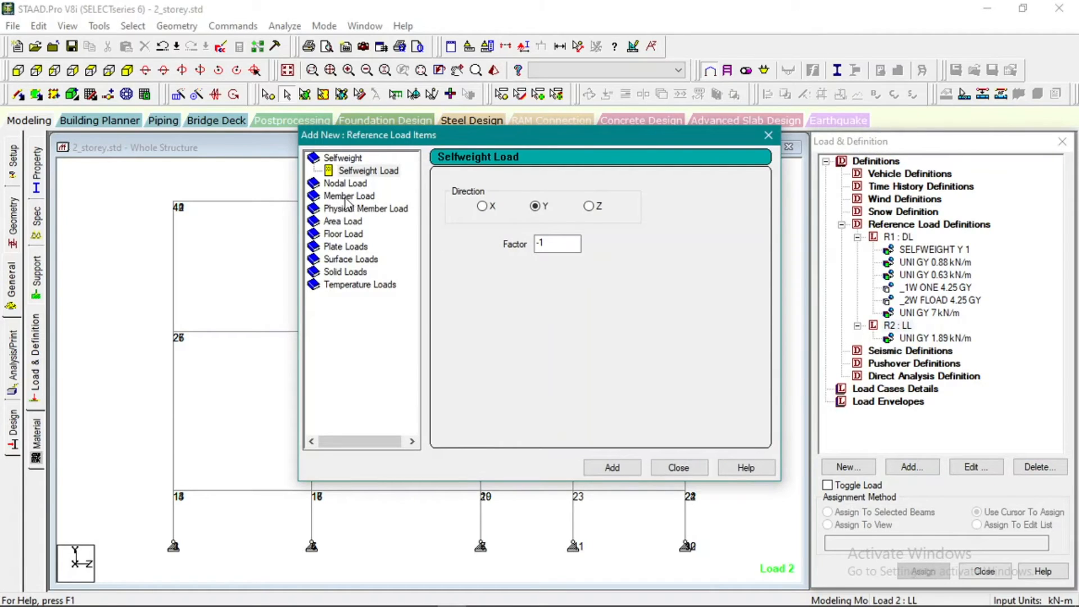
{"action": "left_click", "coordinate": [345, 235]}
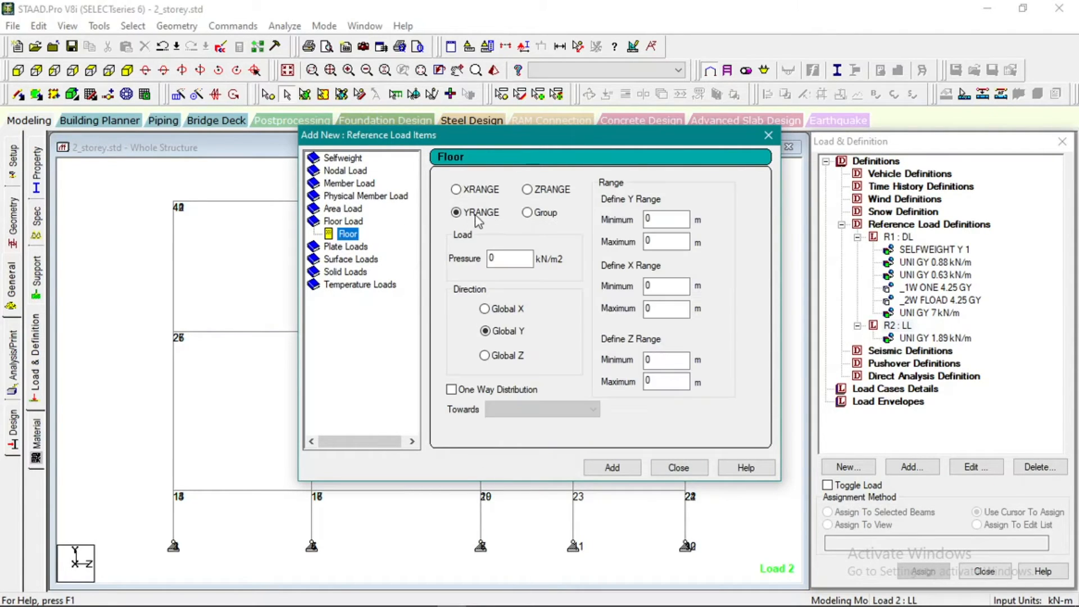
{"action": "left_click", "coordinate": [526, 212]}
{"action": "double_click", "coordinate": [513, 259]}
{"action": "type", "text": "1.9"}
{"action": "left_click", "coordinate": [475, 390]}
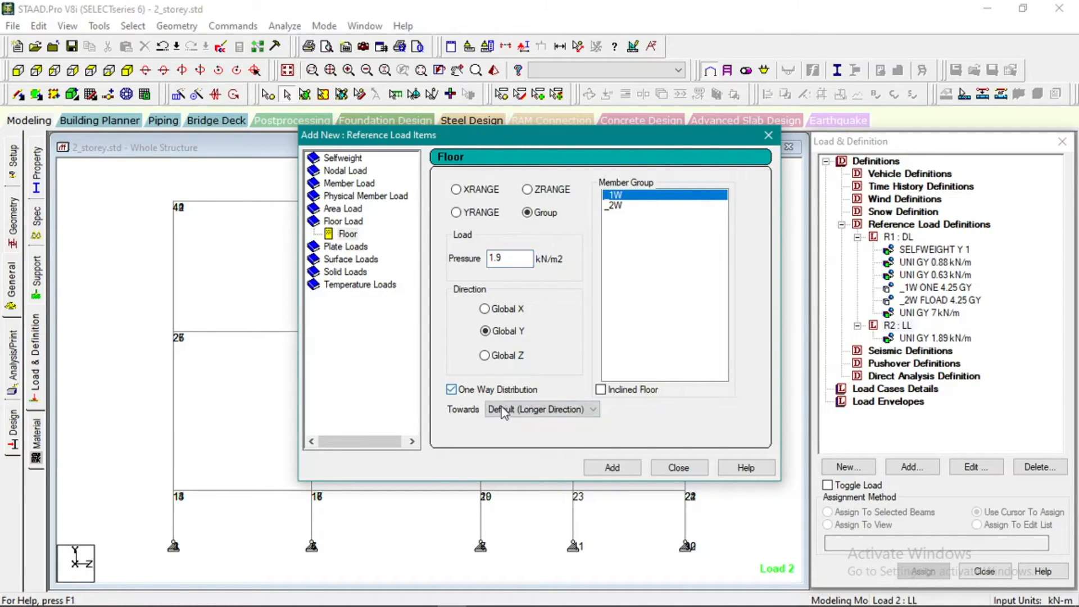
{"action": "left_click", "coordinate": [612, 470]}
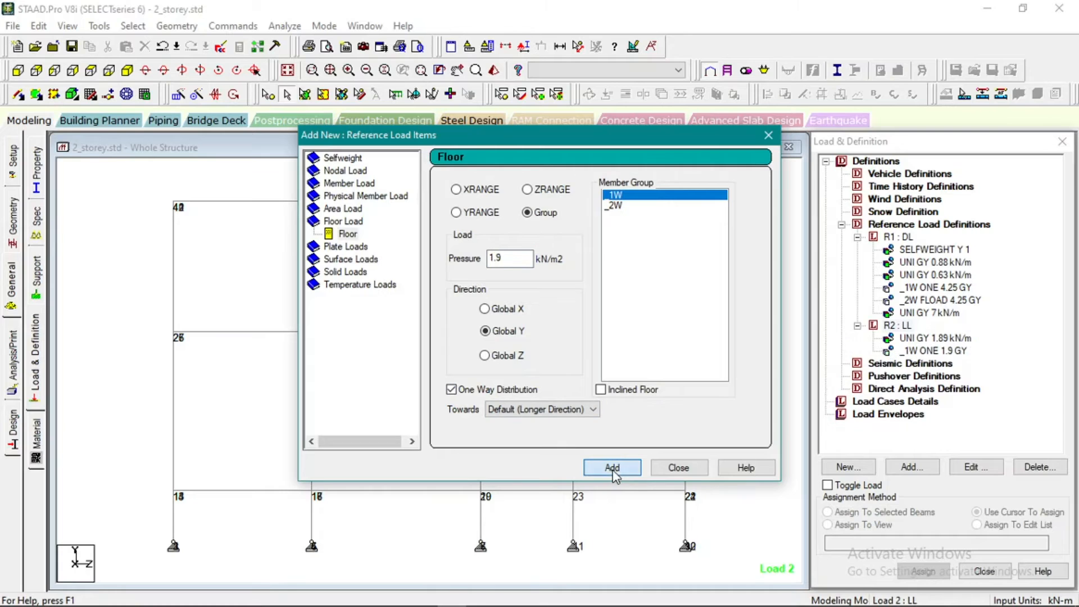
Add a 1.9 kN/m2 floor load in Global Y for member group _2W without one-way distribution.
{"action": "left_click", "coordinate": [621, 207]}
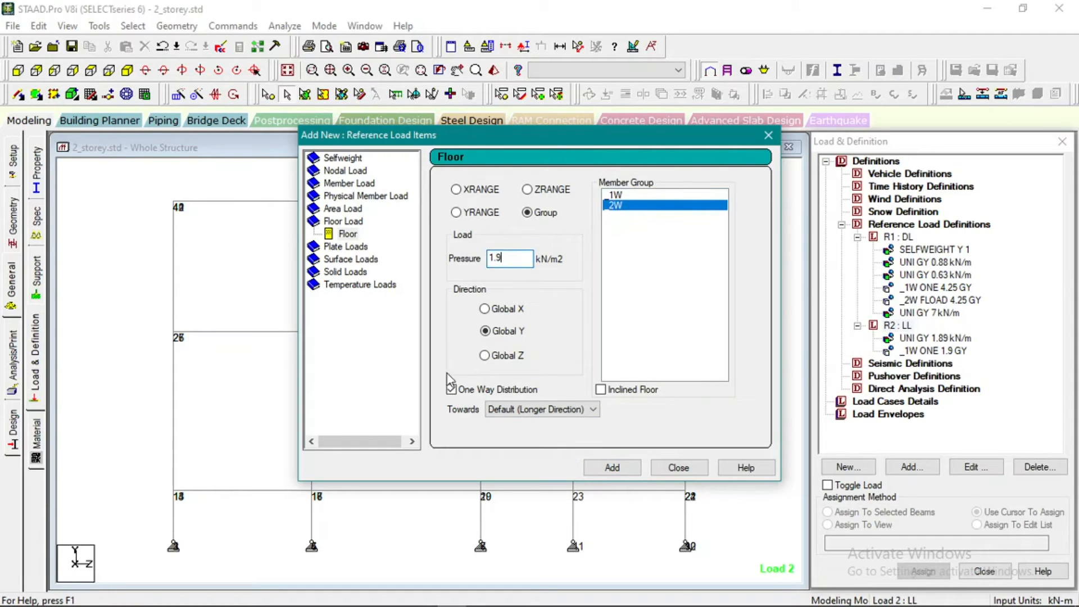
{"action": "left_click", "coordinate": [451, 390]}
{"action": "left_click", "coordinate": [612, 467]}
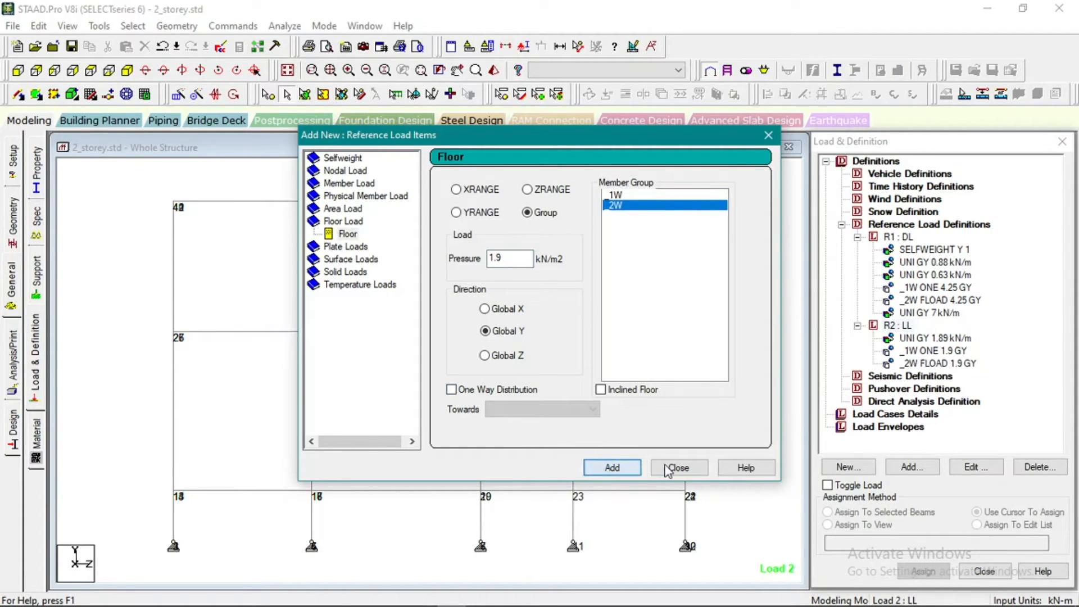
{"action": "left_click", "coordinate": [678, 468]}
Review the three R2 : LL load items one by one on the isometric model.
{"action": "left_click", "coordinate": [927, 339]}
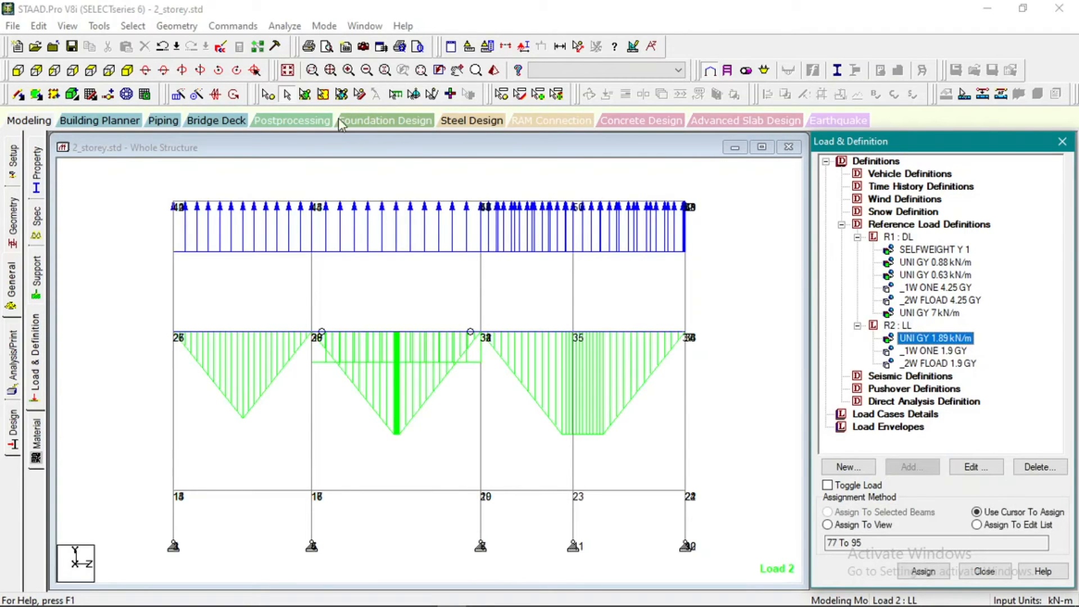
{"action": "left_click", "coordinate": [289, 72]}
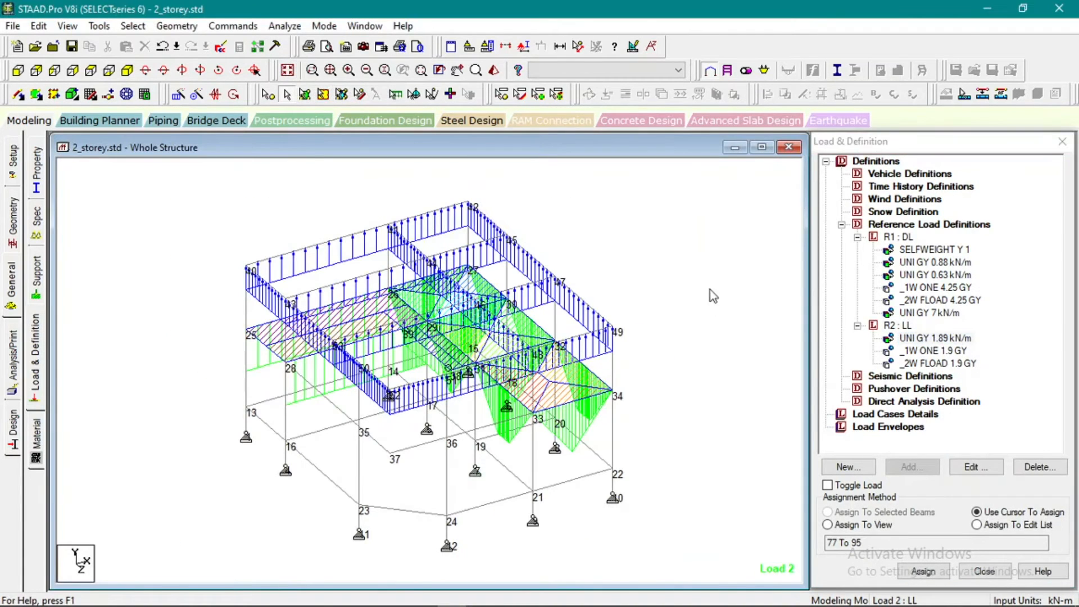
{"action": "left_click", "coordinate": [923, 343]}
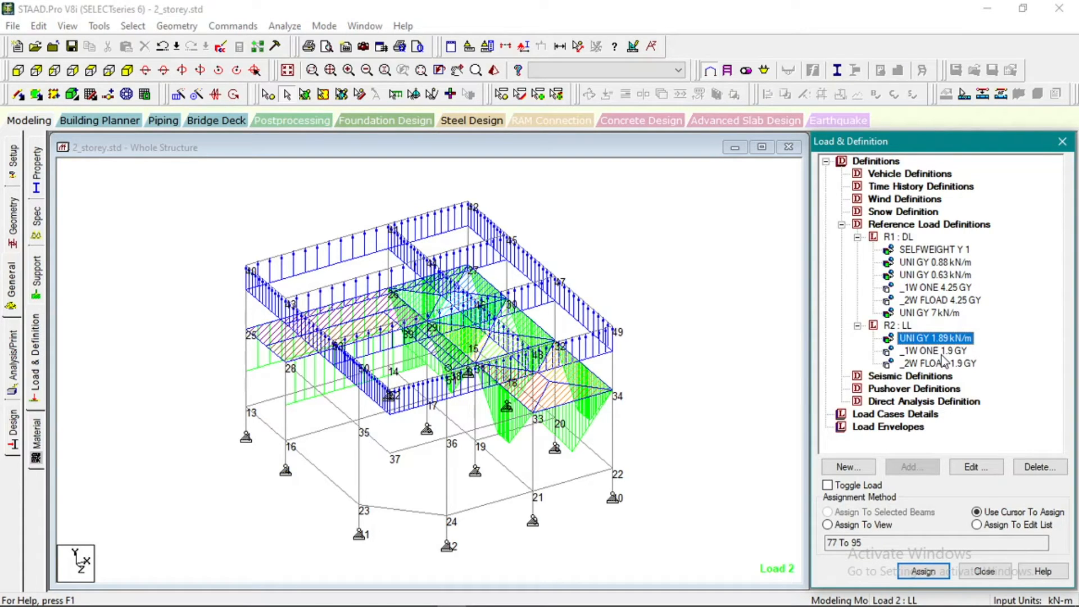
{"action": "left_click", "coordinate": [943, 353]}
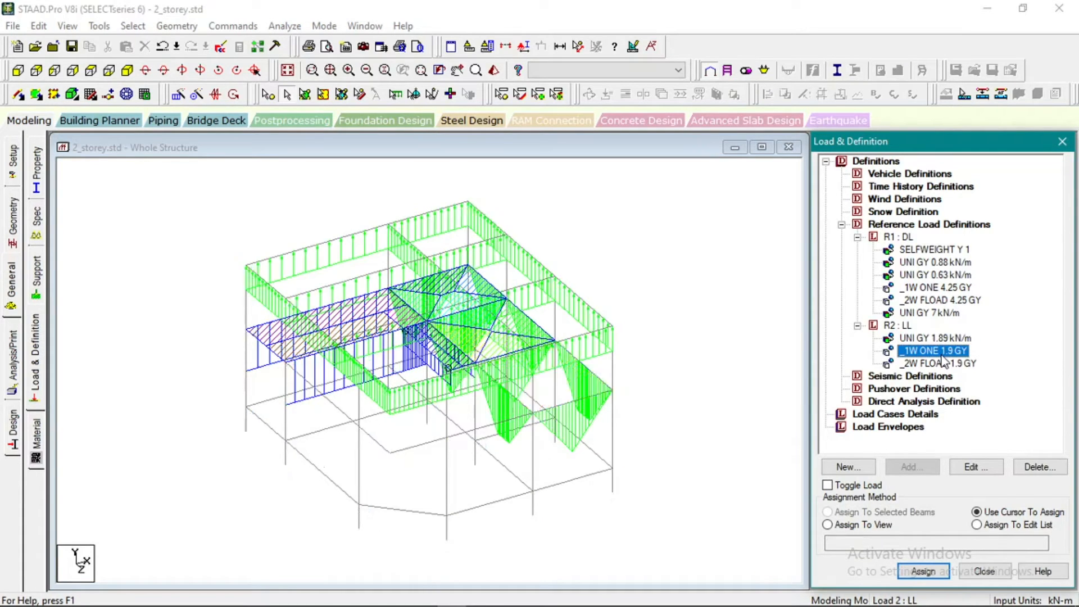
{"action": "left_click", "coordinate": [941, 363]}
{"action": "left_click", "coordinate": [646, 249]}
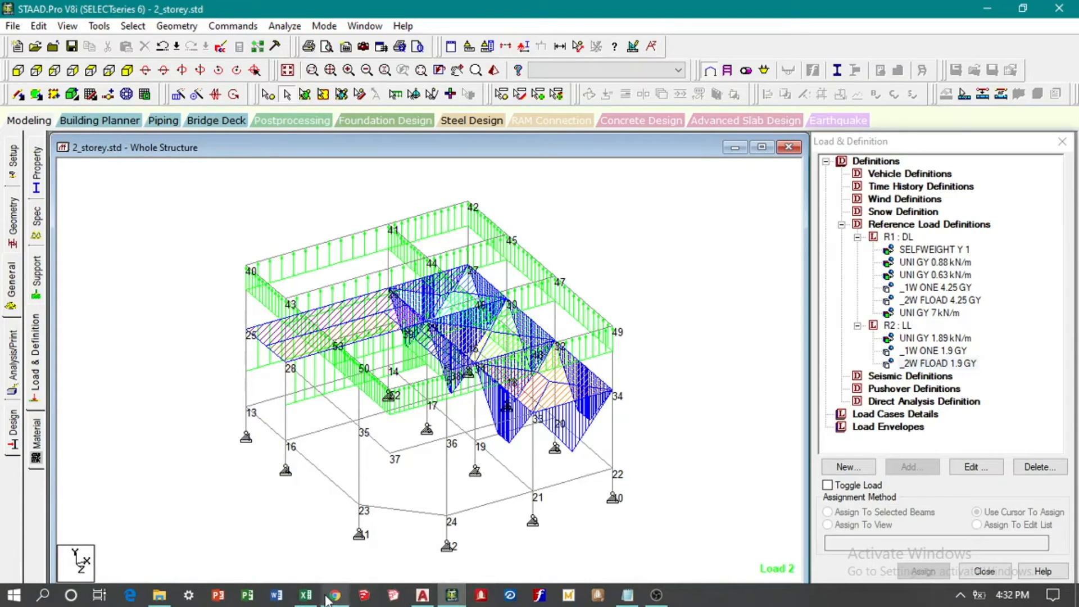
Switch to Excel and find the seismic parameters for STAAD input on the LOAD GEN sheet.
{"action": "left_click", "coordinate": [305, 596]}
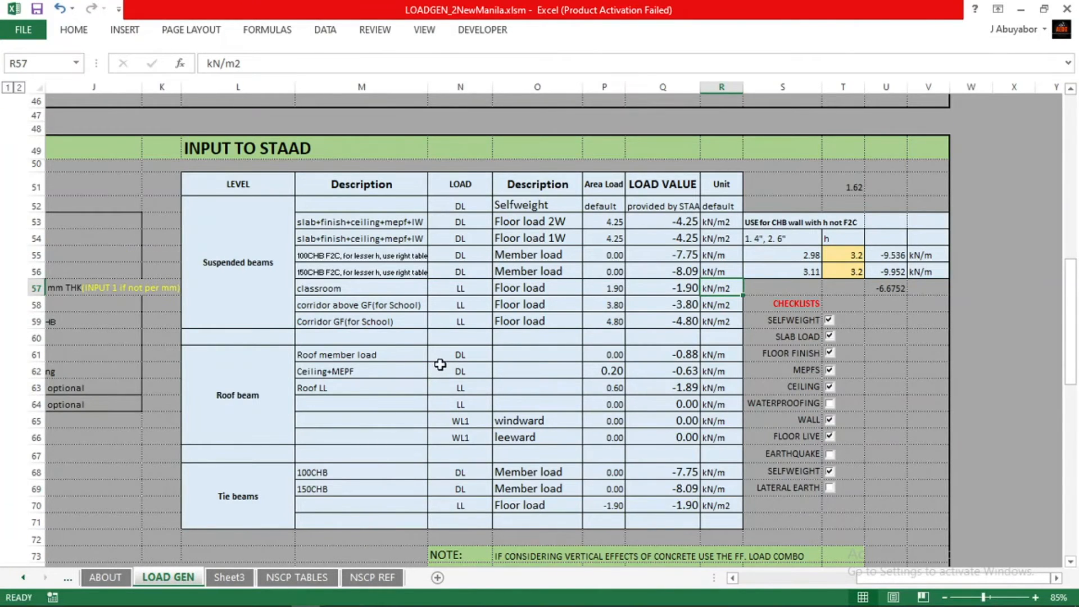
{"action": "scroll", "coordinate": [329, 387], "scroll_direction": "down", "scroll_amount": 1}
{"action": "scroll", "coordinate": [329, 387], "scroll_direction": "left", "scroll_amount": 5}
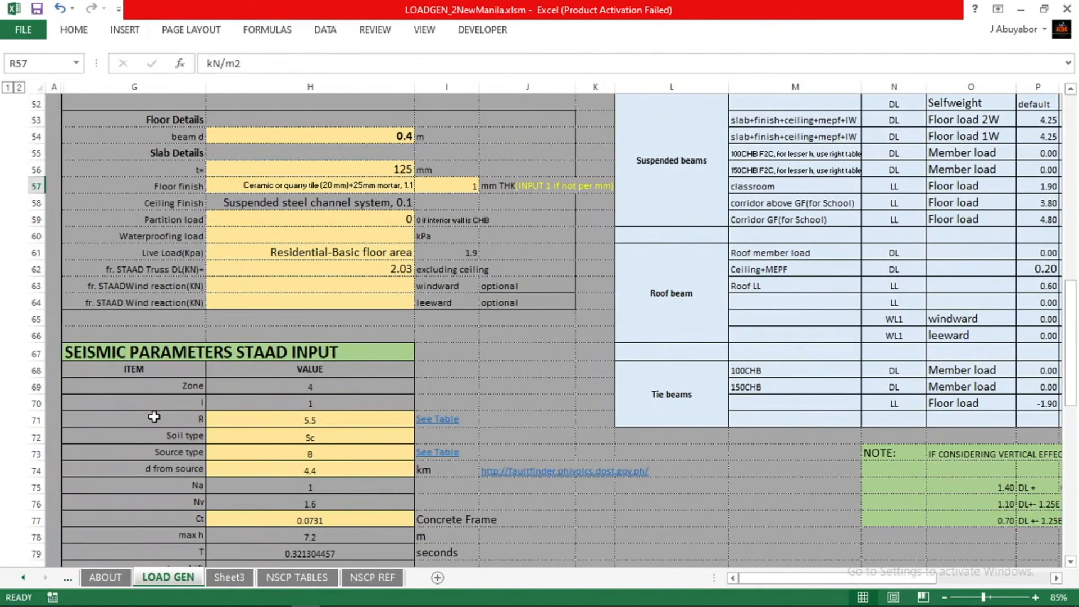
{"action": "left_click", "coordinate": [135, 422]}
{"action": "scroll", "coordinate": [135, 422], "scroll_direction": "down", "scroll_amount": 3}
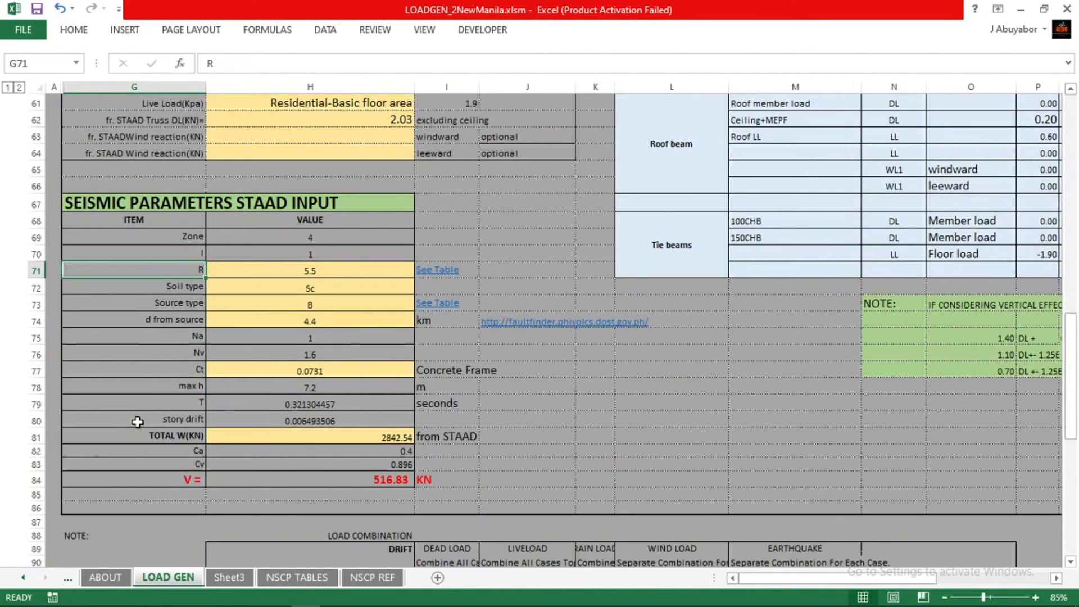
Check the R value and open its linked table to examine the R factors of concrete earthquake-force-resisting systems.
{"action": "left_click", "coordinate": [325, 272]}
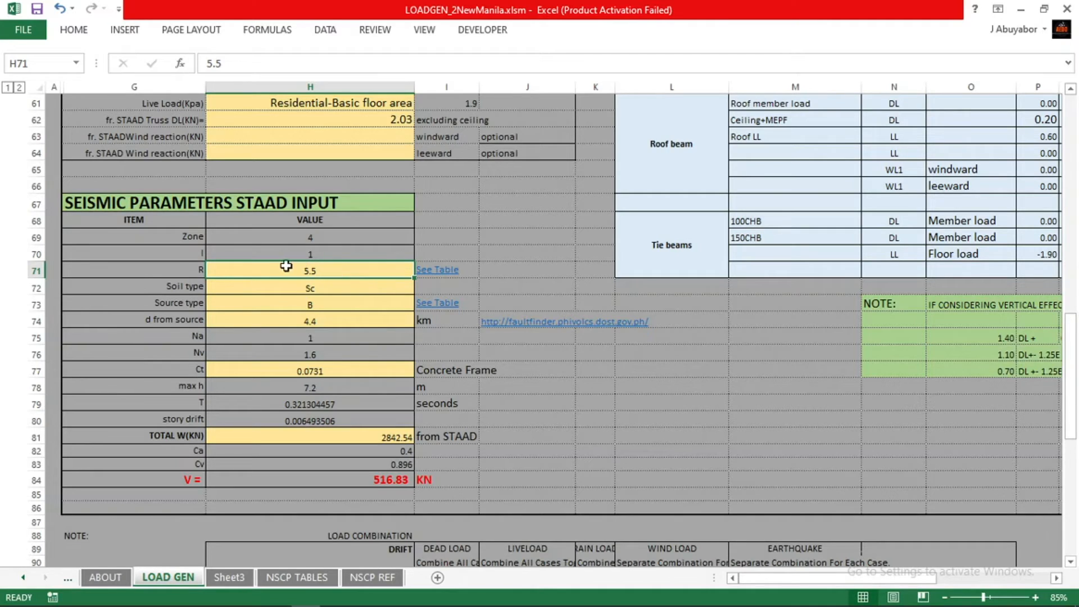
{"action": "left_click", "coordinate": [176, 273]}
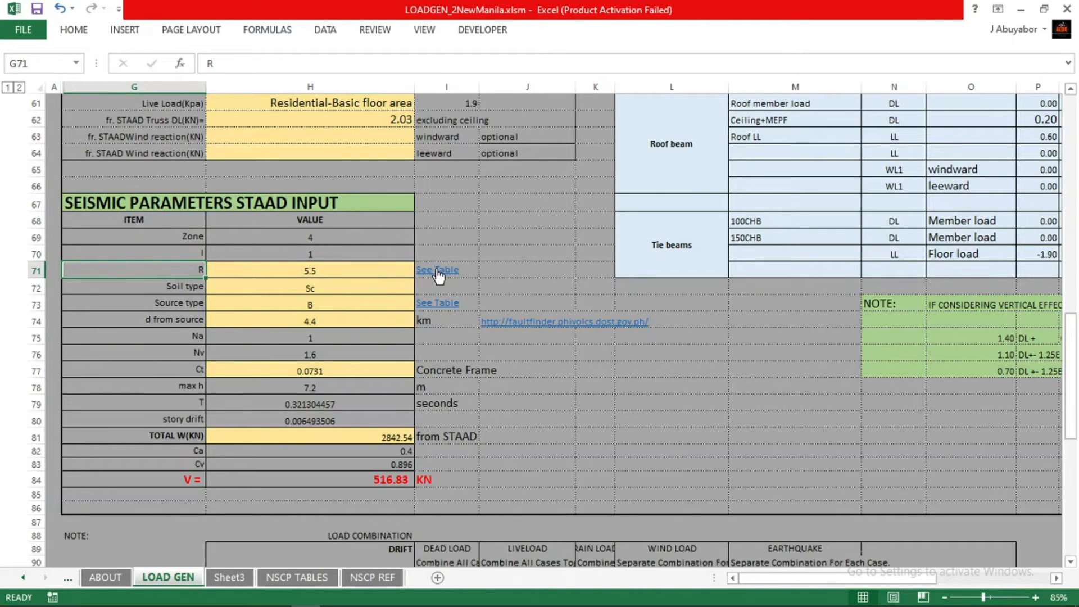
{"action": "left_click", "coordinate": [374, 270]}
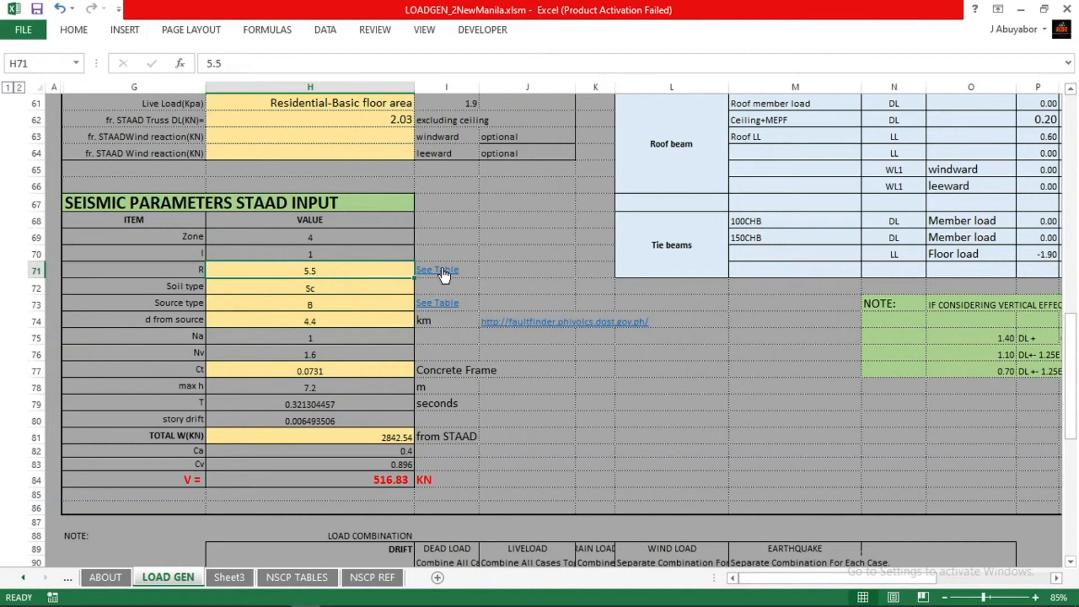
{"action": "left_click", "coordinate": [440, 272]}
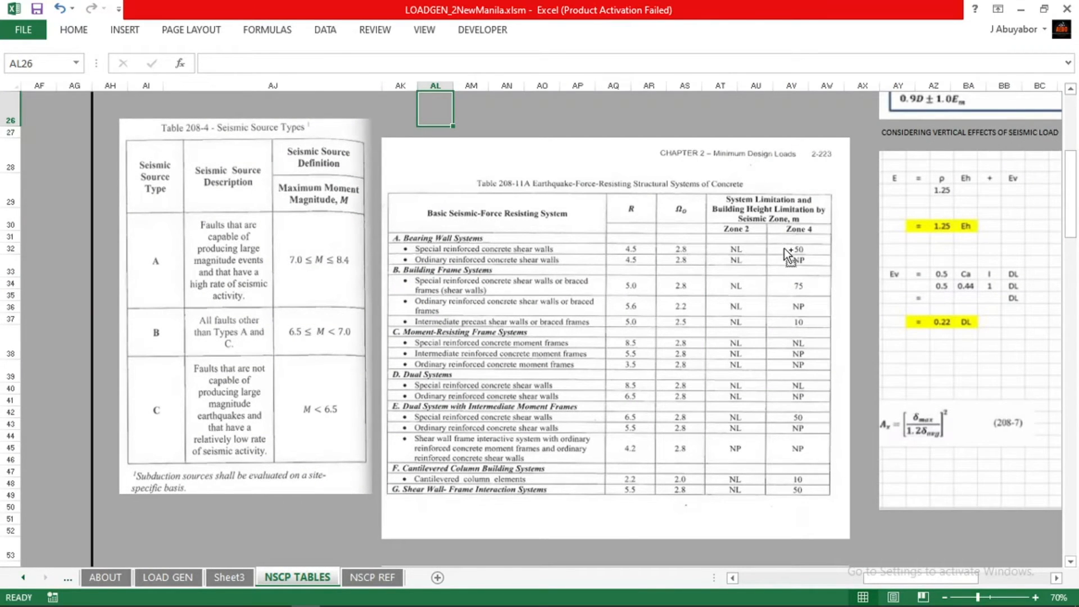
{"action": "scroll", "coordinate": [784, 249], "scroll_direction": "up", "scroll_amount": 1}
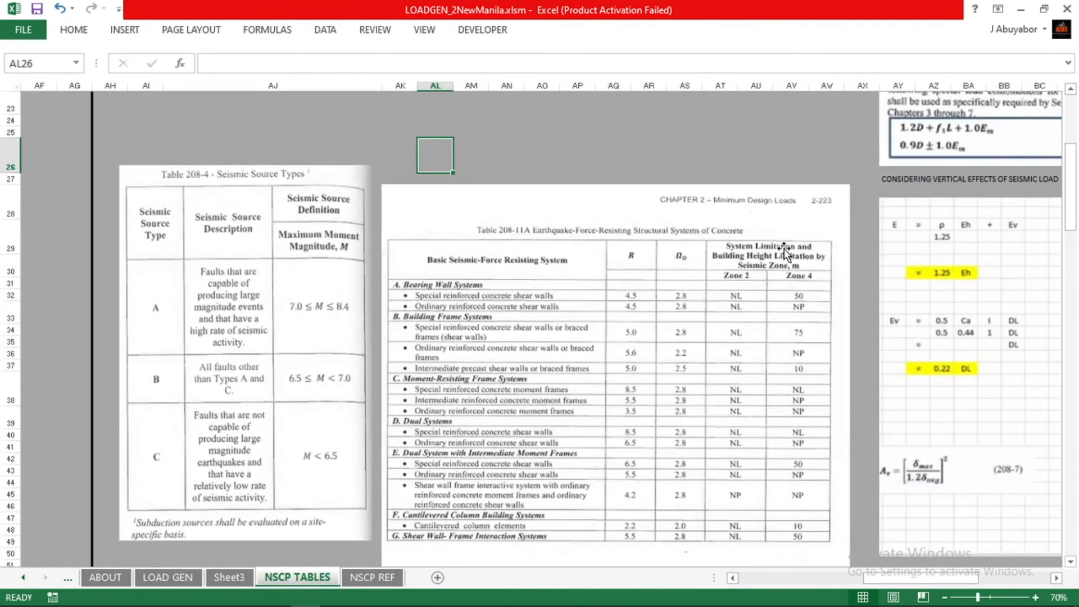
{"action": "scroll", "coordinate": [783, 270], "scroll_direction": "down", "scroll_amount": 1}
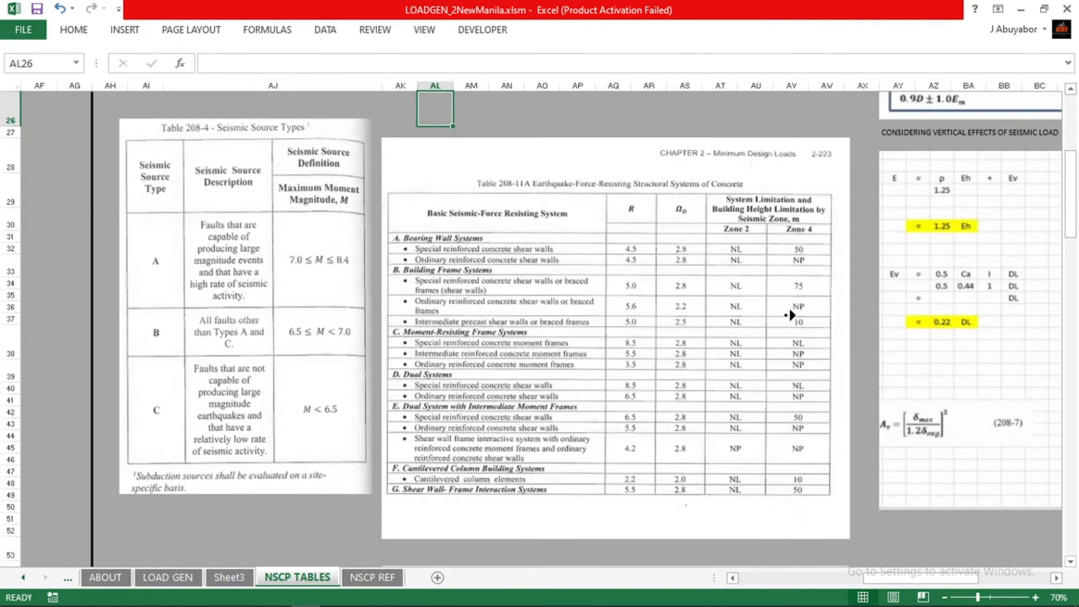
Return to the LOAD GEN sheet and set the seismic R value to 8.5.
{"action": "scroll", "coordinate": [808, 316], "scroll_direction": "right", "scroll_amount": 2}
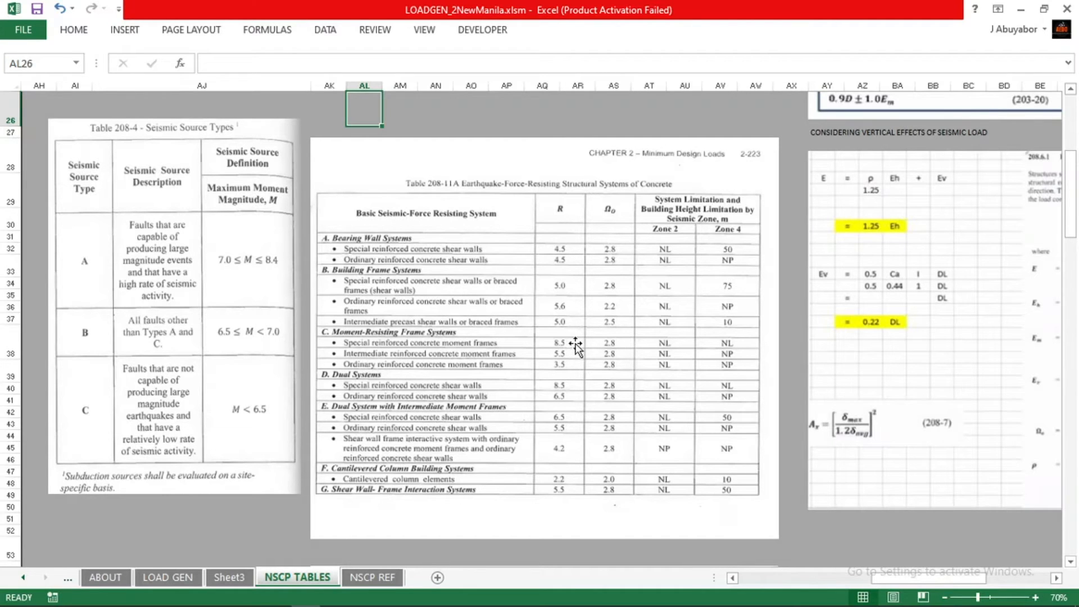
{"action": "left_click", "coordinate": [169, 577]}
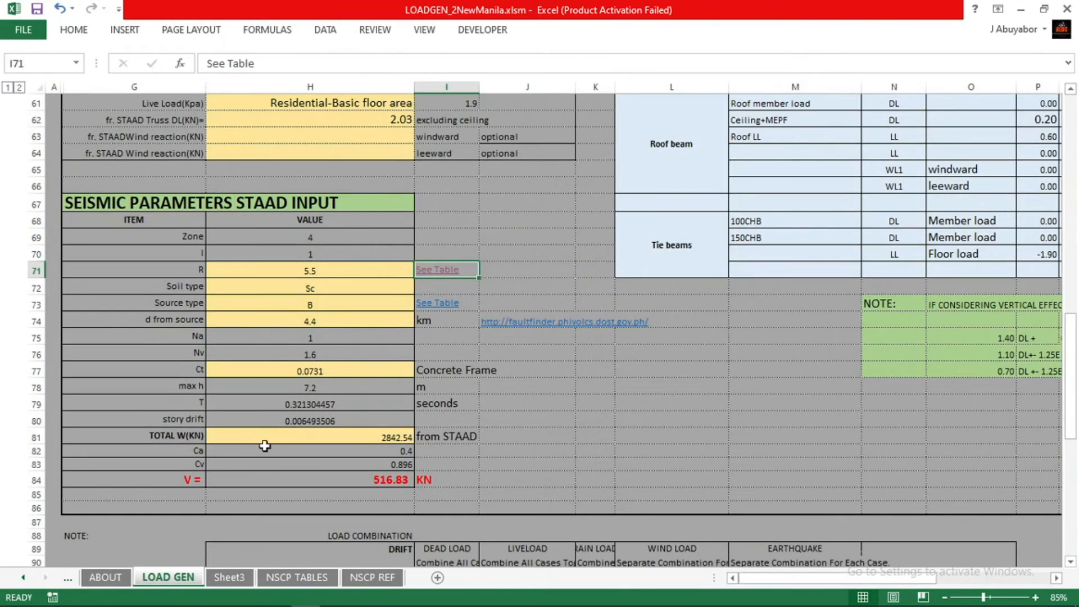
{"action": "left_click", "coordinate": [308, 273]}
{"action": "type", "text": "8"}
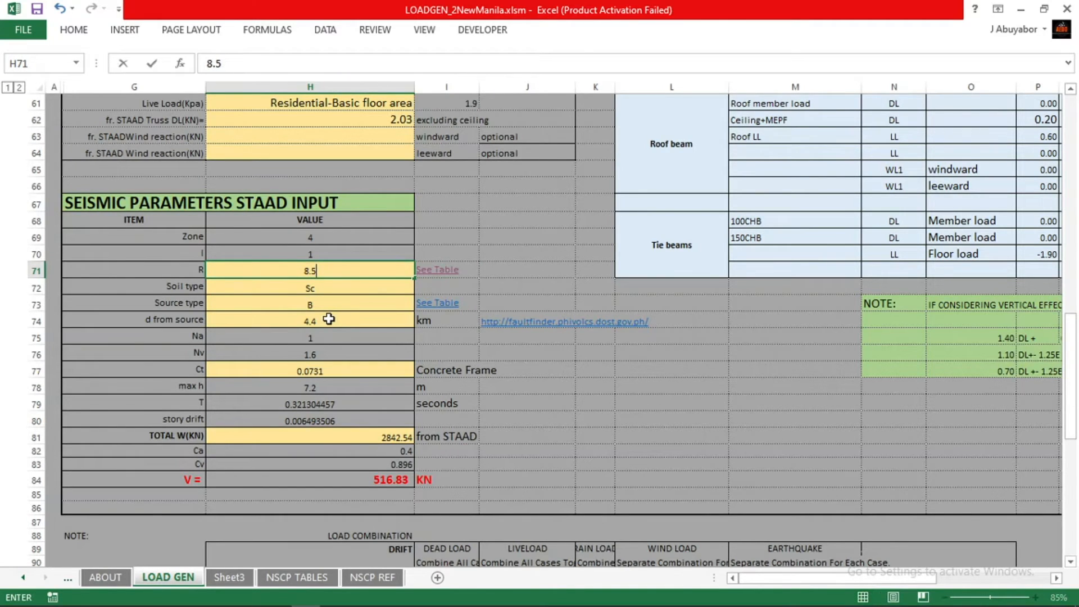
{"action": "left_click", "coordinate": [518, 259]}
Change the soil type in the seismic parameters to Sd.
{"action": "left_click", "coordinate": [371, 294]}
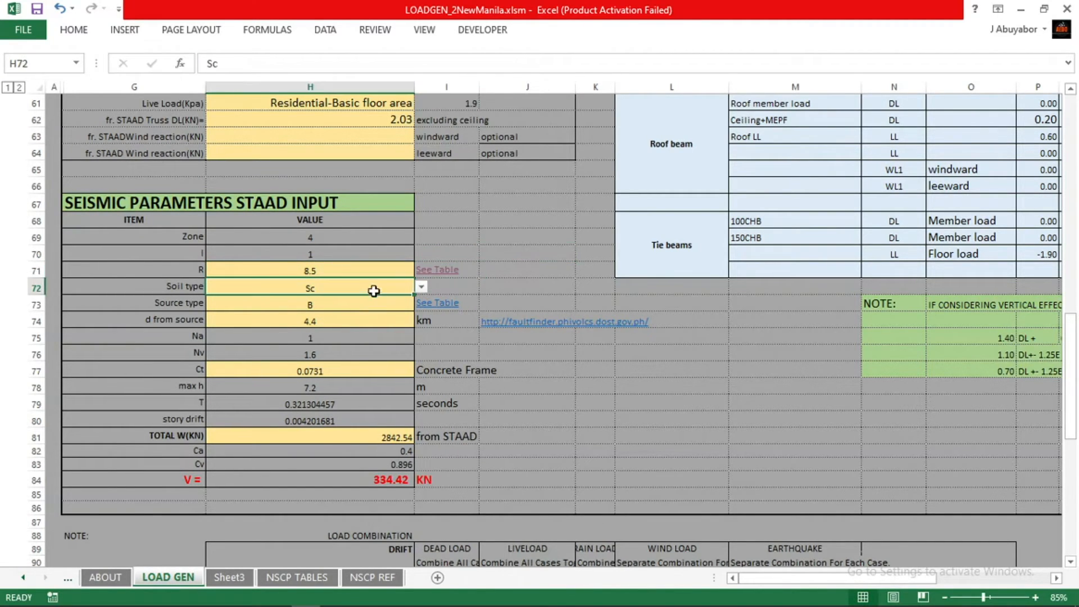
{"action": "left_click", "coordinate": [421, 288]}
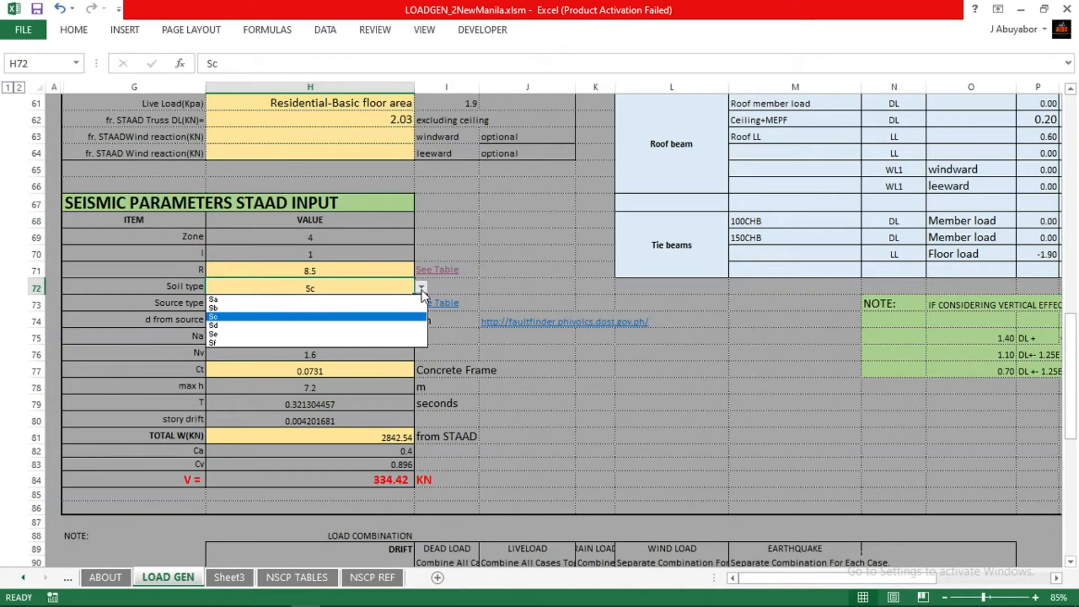
{"action": "left_click", "coordinate": [387, 325]}
Open the table linked to the source type and examine the definitions of seismic source types A, B and C.
{"action": "left_click", "coordinate": [379, 302]}
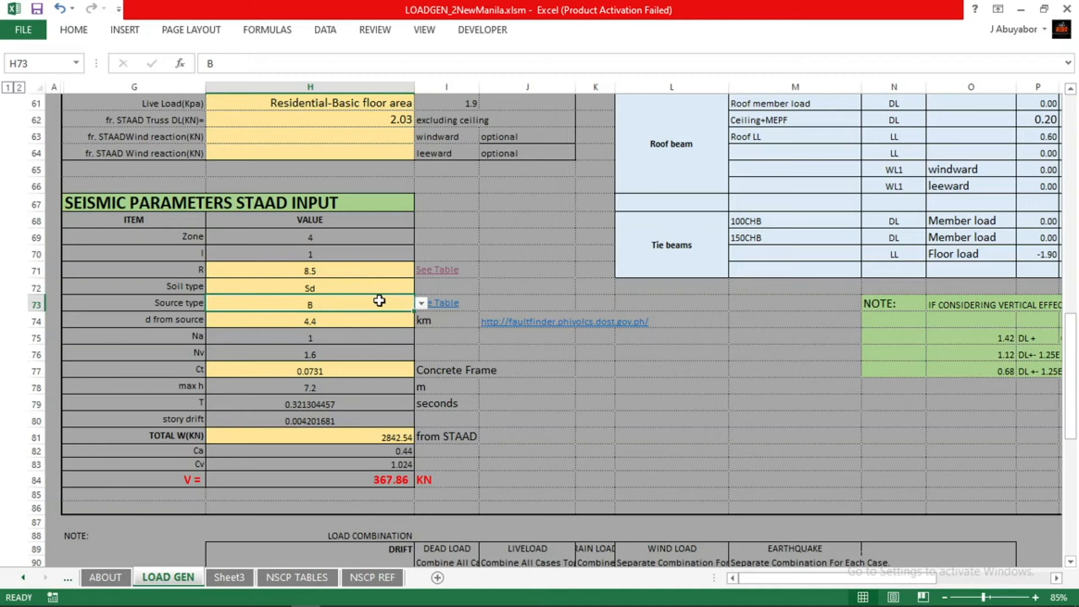
{"action": "left_click", "coordinate": [457, 304]}
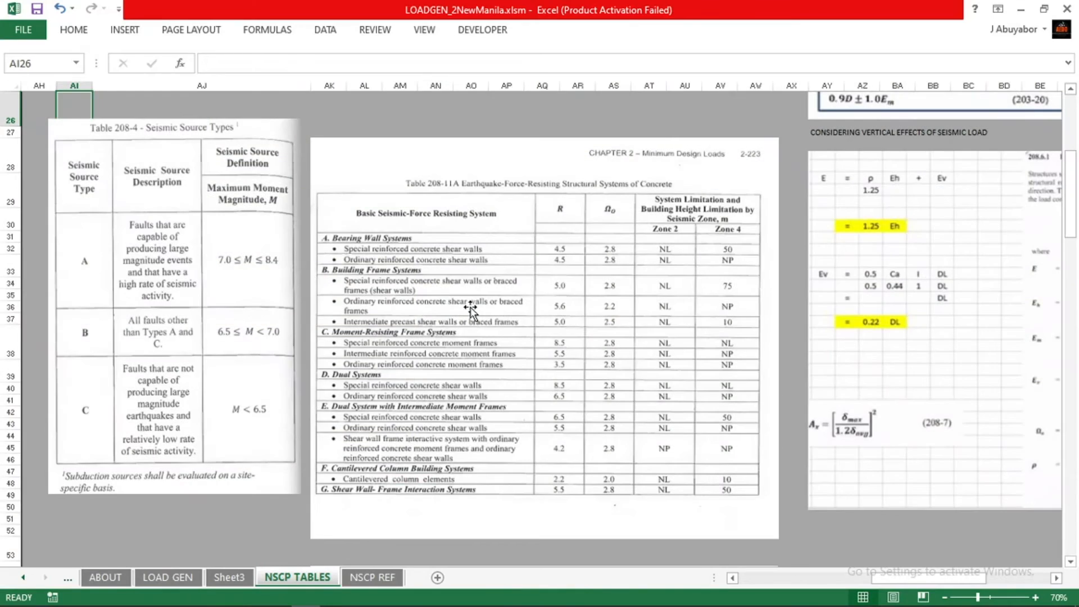
{"action": "left_click", "coordinate": [63, 239]}
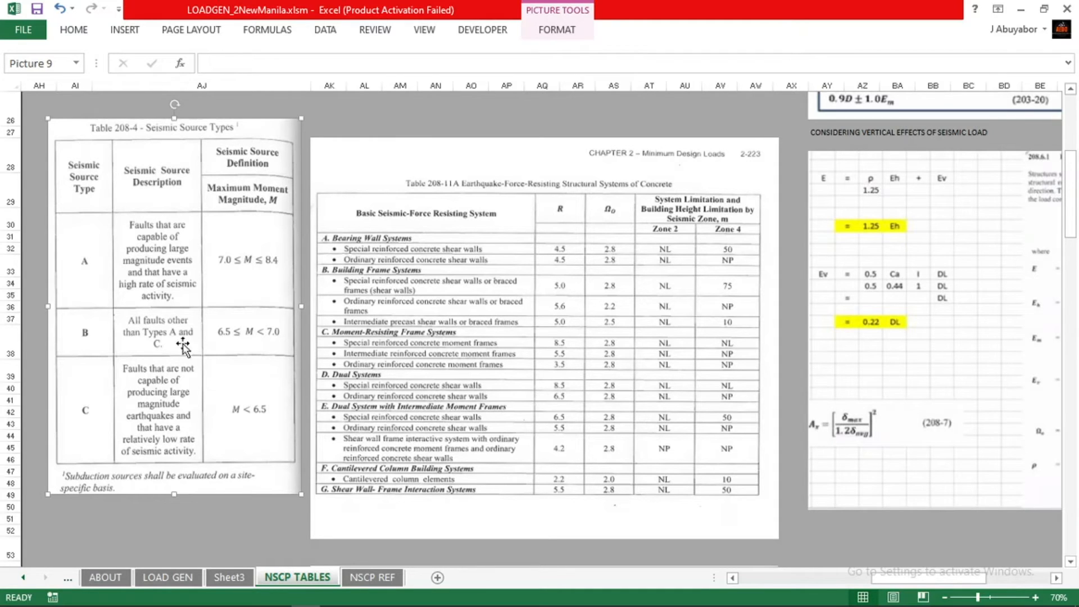
{"action": "scroll", "coordinate": [190, 334], "scroll_direction": "up", "scroll_amount": 2}
{"action": "scroll", "coordinate": [189, 334], "scroll_direction": "down", "scroll_amount": 2}
{"action": "left_click", "coordinate": [33, 240]}
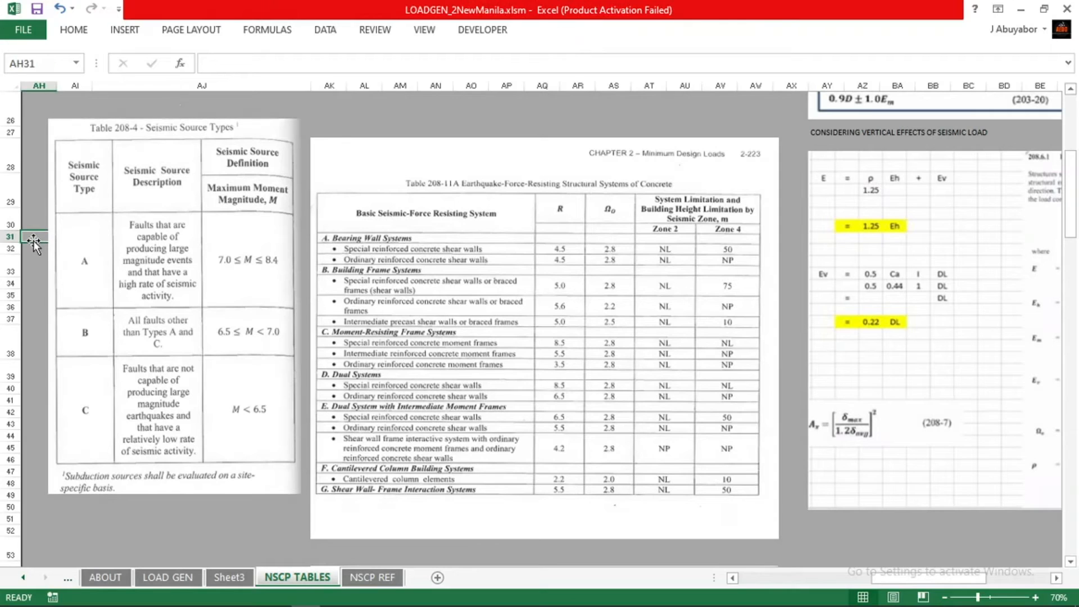
{"action": "left_click", "coordinate": [37, 260]}
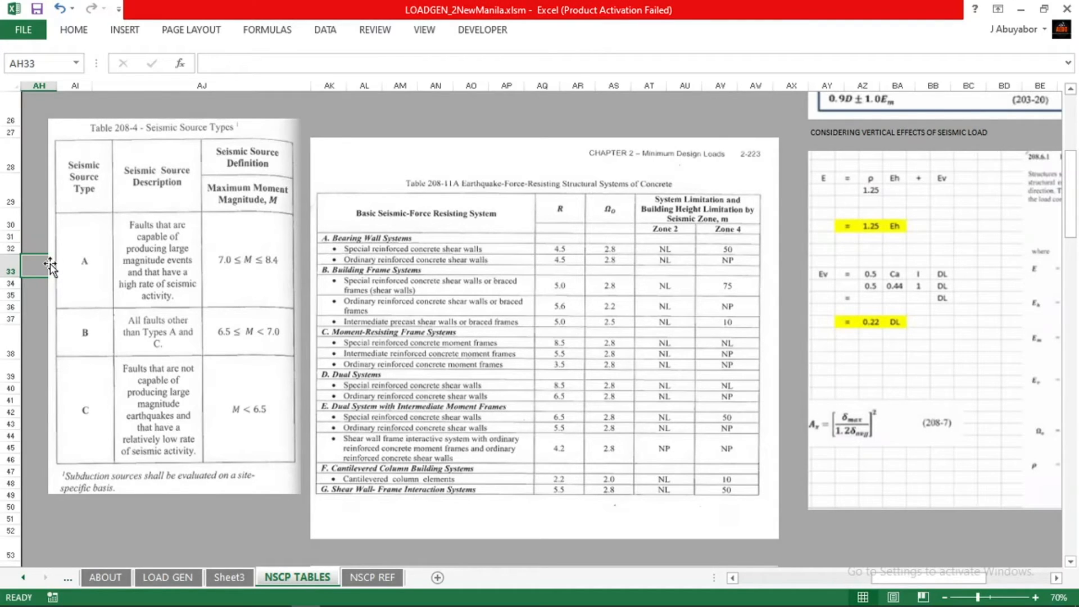
{"action": "left_click", "coordinate": [76, 270]}
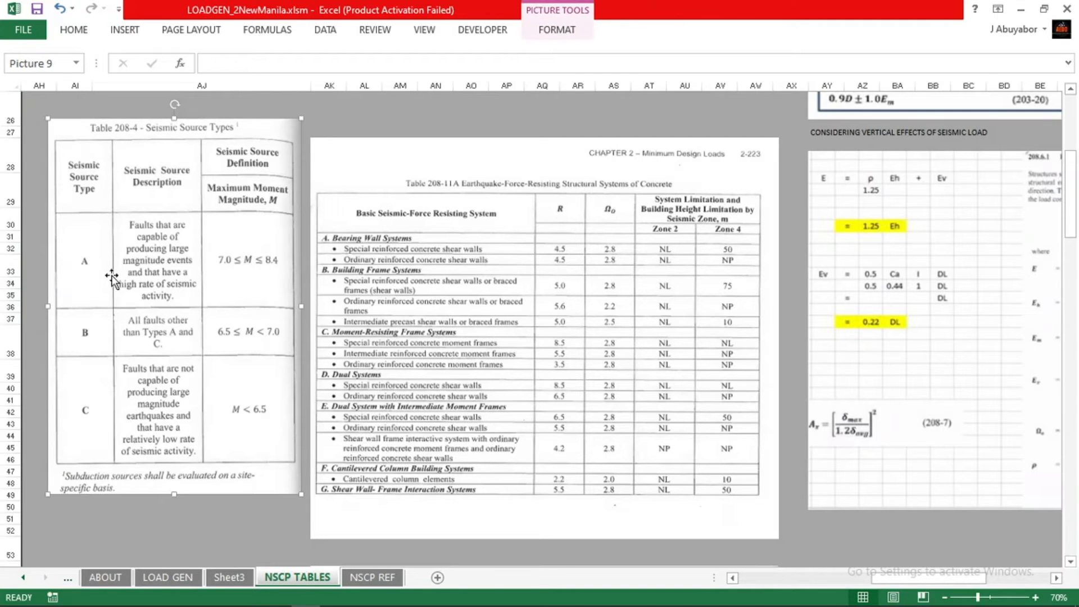
Return to the LOAD GEN sheet and set the seismic source type to A.
{"action": "left_click", "coordinate": [177, 575]}
{"action": "left_click", "coordinate": [388, 306]}
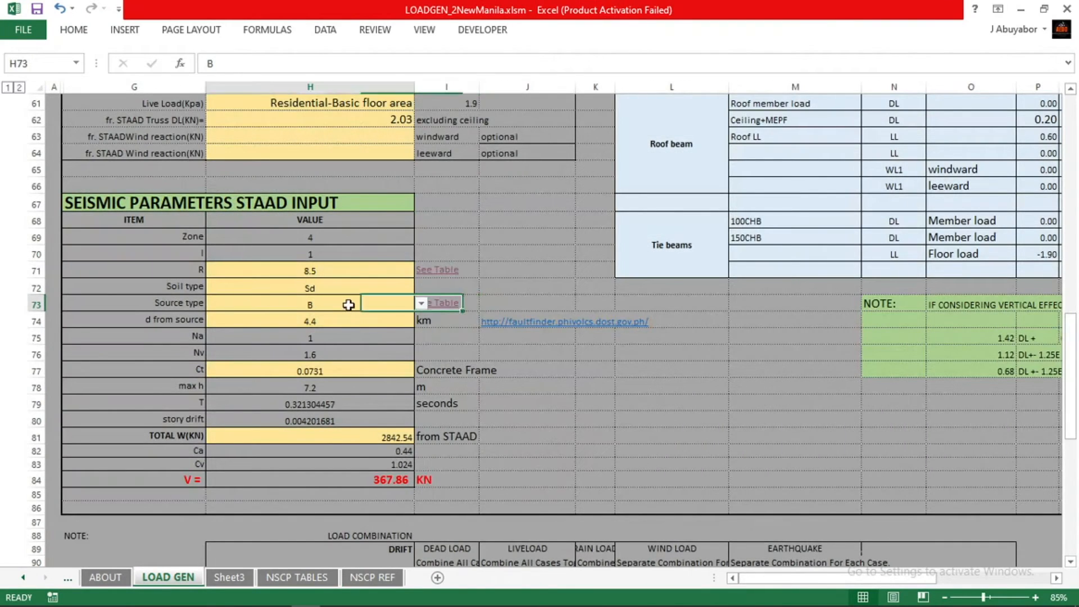
{"action": "left_click", "coordinate": [420, 304]}
{"action": "left_click", "coordinate": [397, 316]}
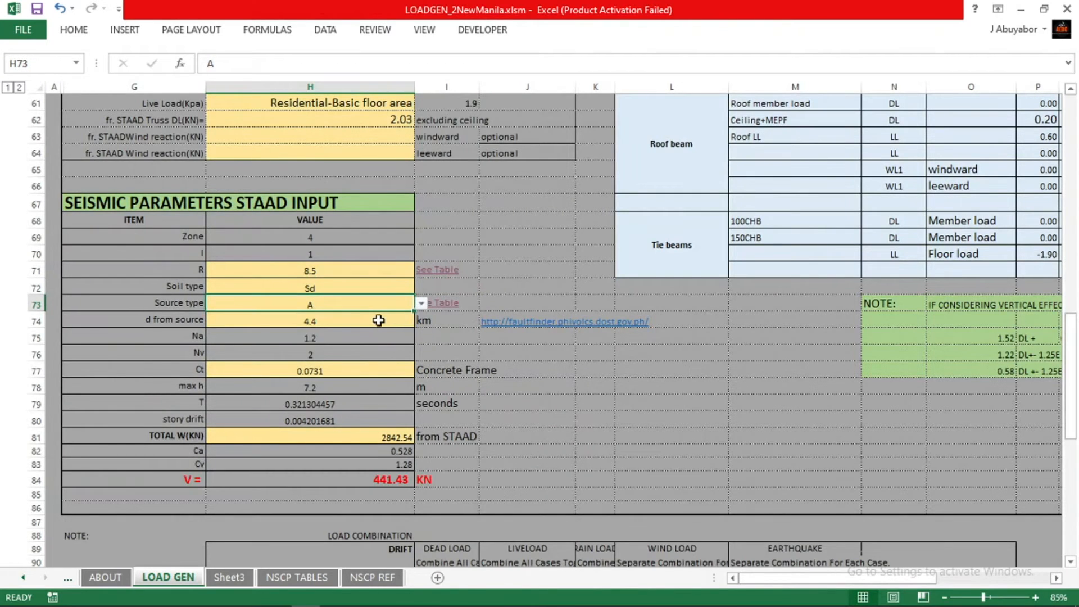
Check the distance-from-source entry and its fault finder link in the seismic parameters.
{"action": "left_click", "coordinate": [373, 320]}
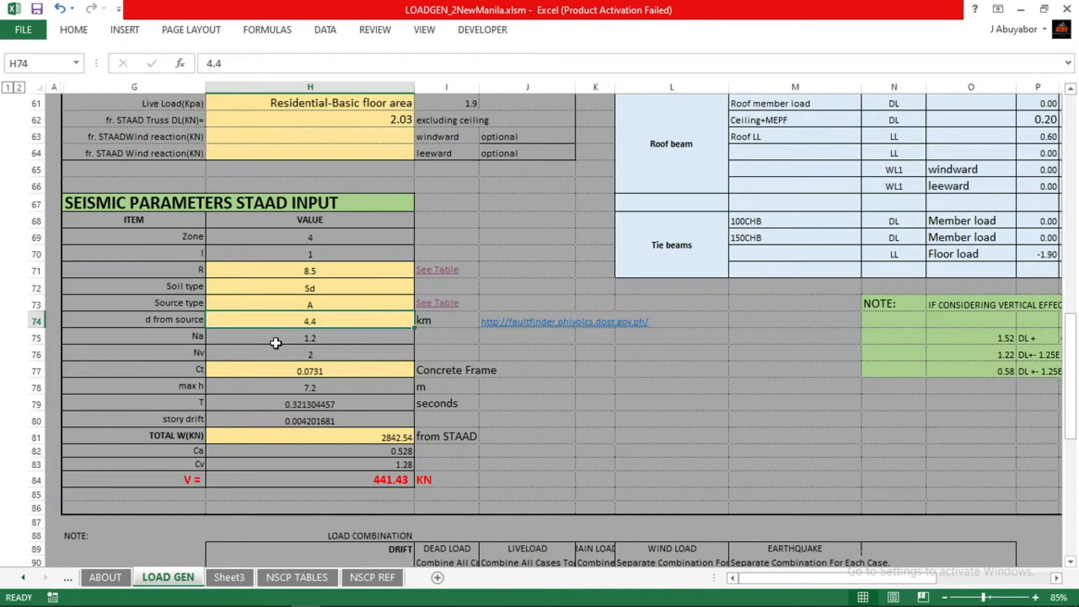
{"action": "left_click", "coordinate": [506, 285]}
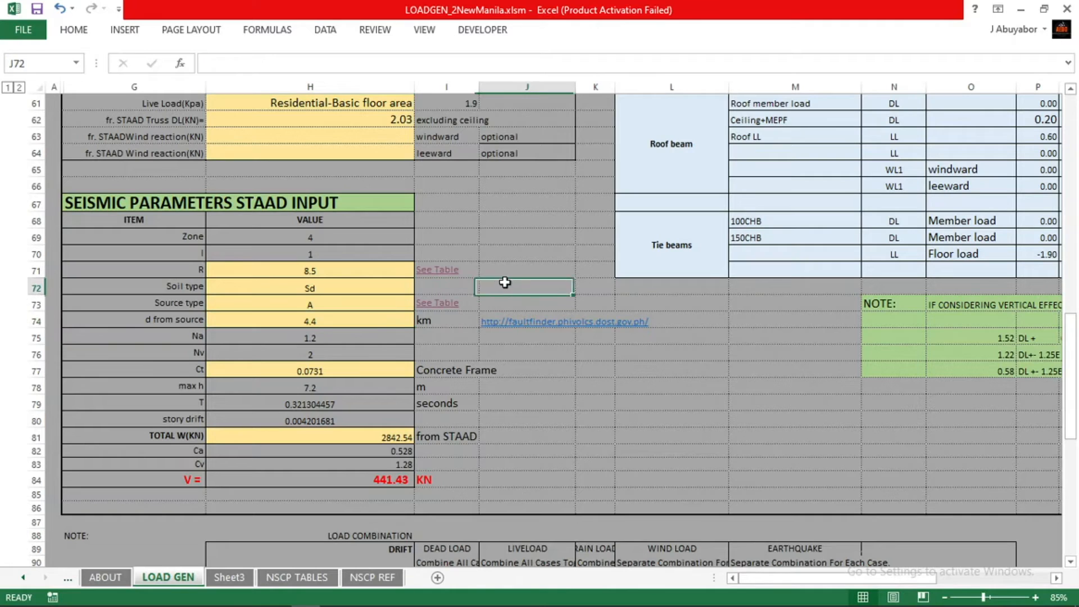
{"action": "left_click", "coordinate": [363, 323]}
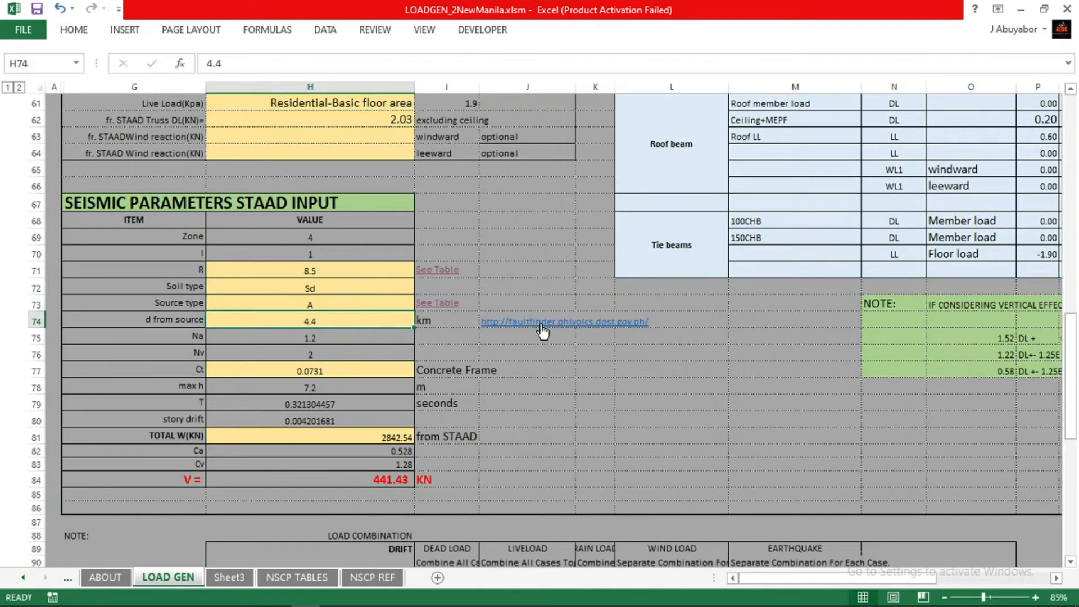
{"action": "left_click", "coordinate": [520, 354]}
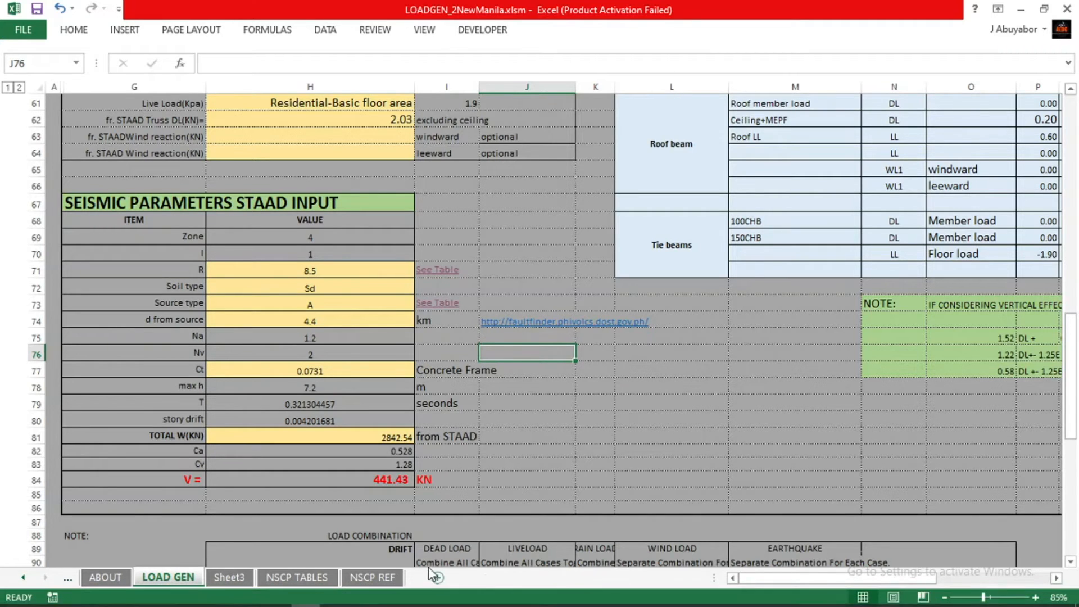
{"action": "left_click", "coordinate": [534, 323]}
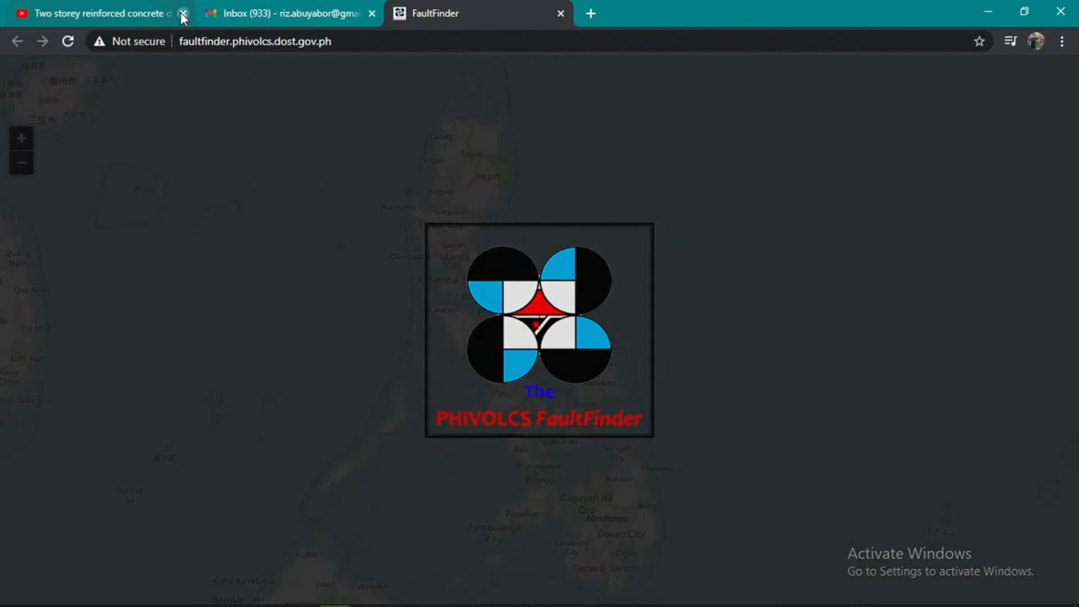
{"action": "left_click", "coordinate": [182, 13]}
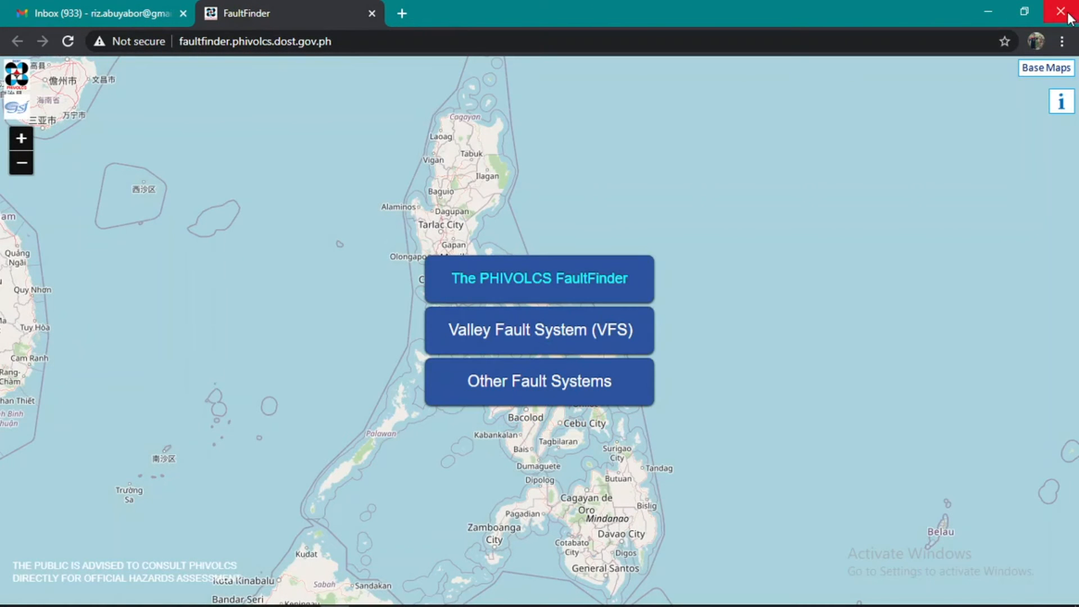
{"action": "left_click", "coordinate": [372, 13]}
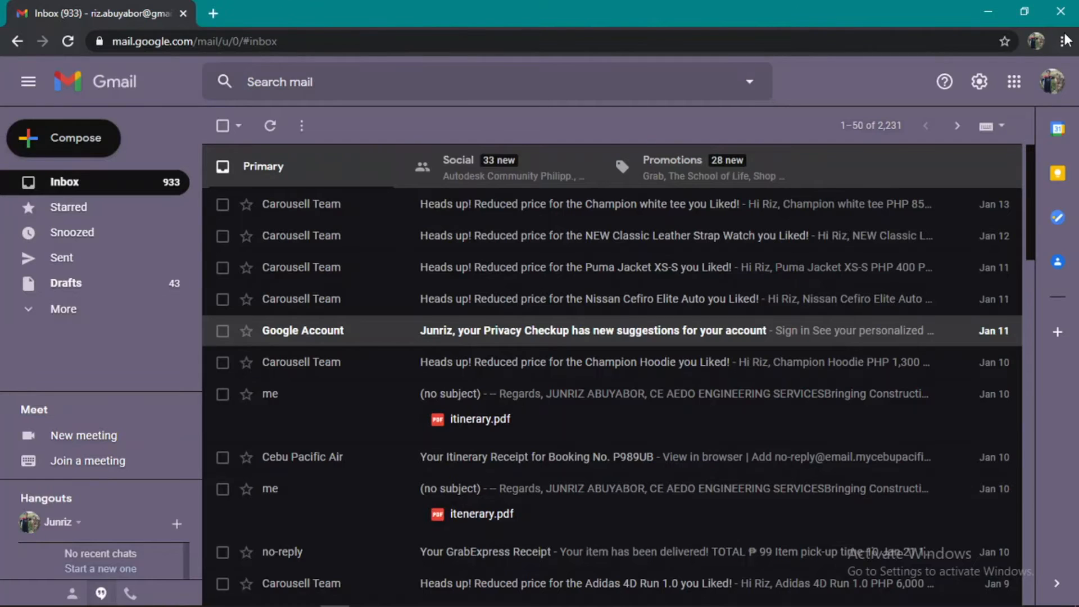
{"action": "left_click", "coordinate": [988, 11]}
Open the linked PHIVOLCS FaultFinder site, enter Other Fault Systems, accept the disclaimer and start a search for active faults based on location.
{"action": "left_click", "coordinate": [358, 322]}
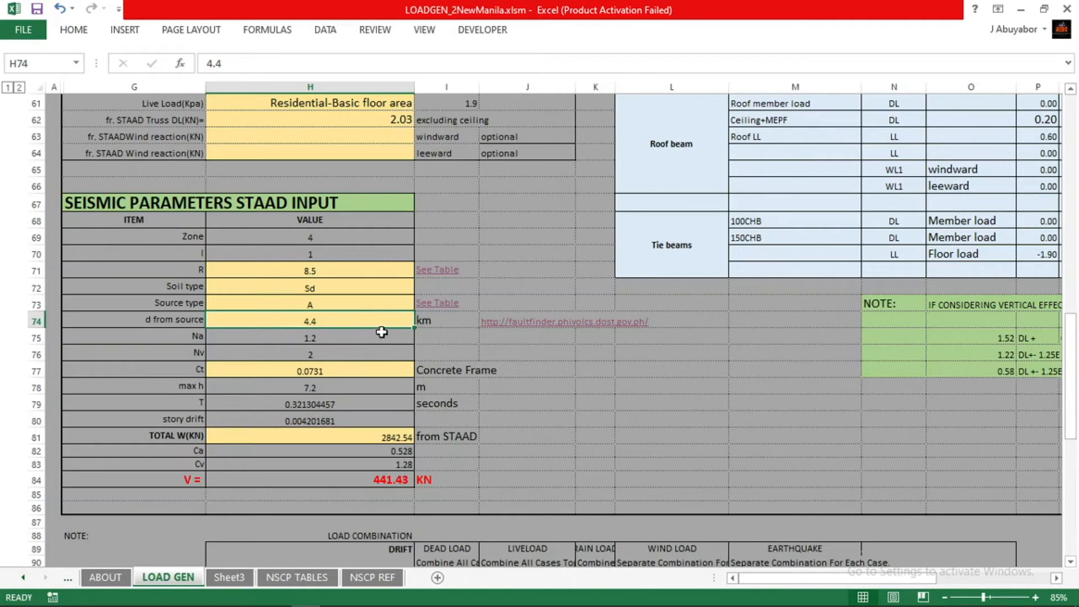
{"action": "left_click", "coordinate": [534, 322]}
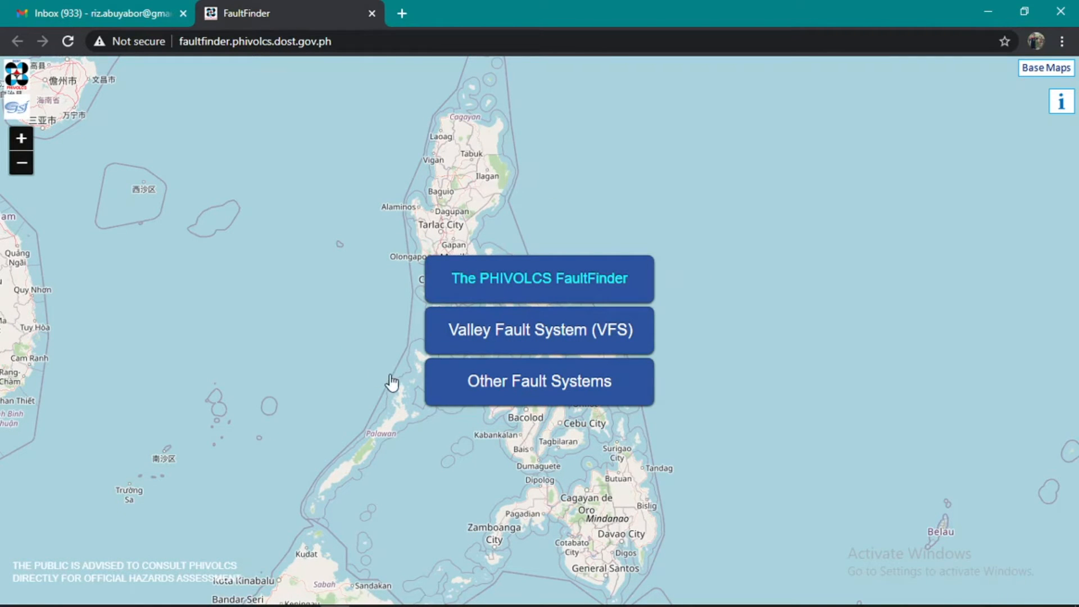
{"action": "left_click", "coordinate": [544, 382]}
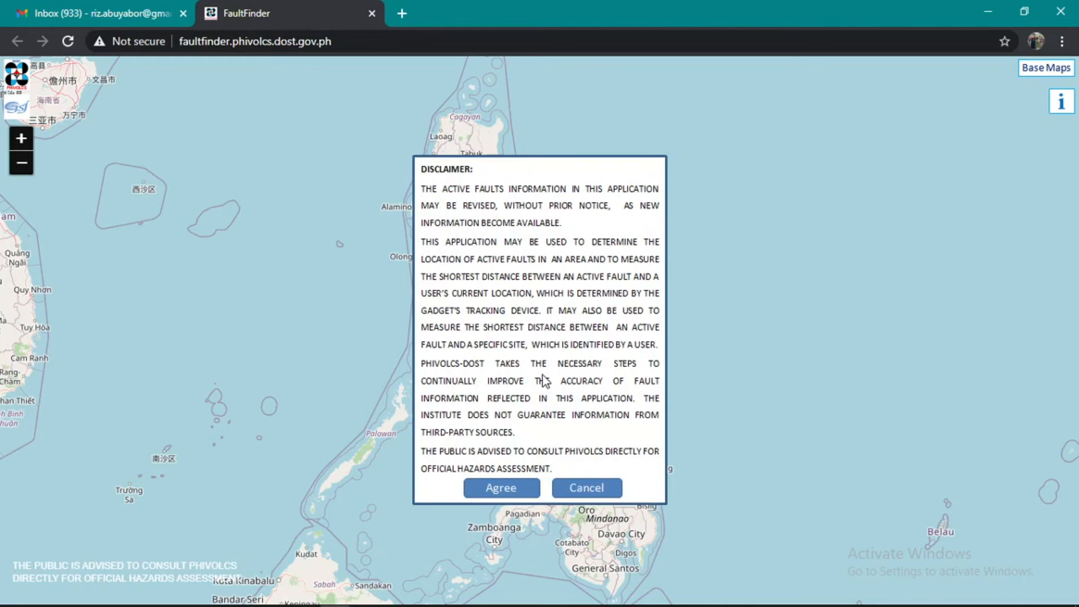
{"action": "left_click", "coordinate": [529, 486]}
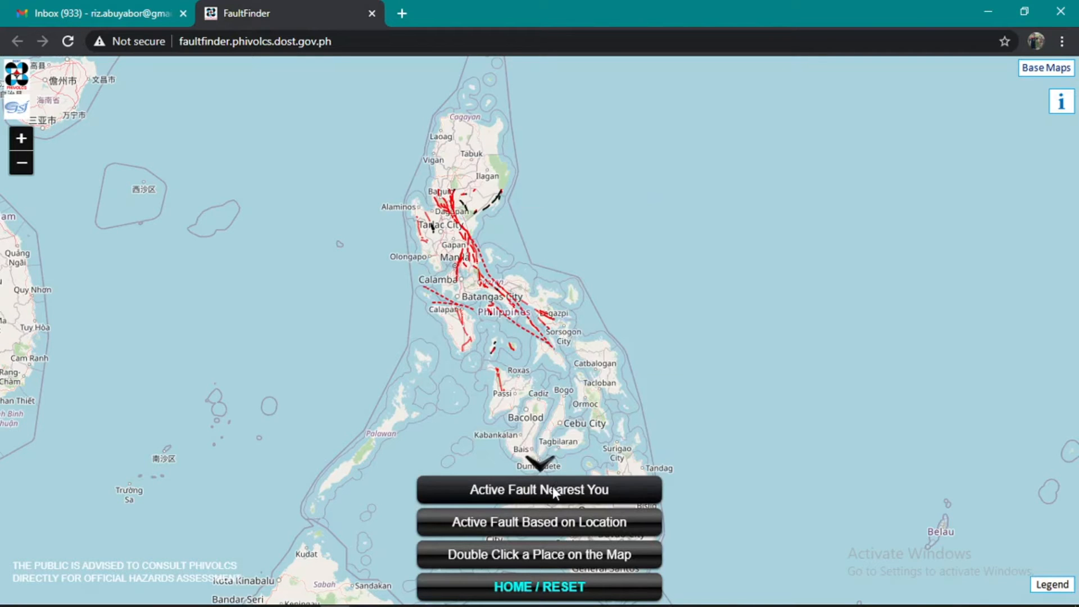
{"action": "left_click", "coordinate": [541, 520]}
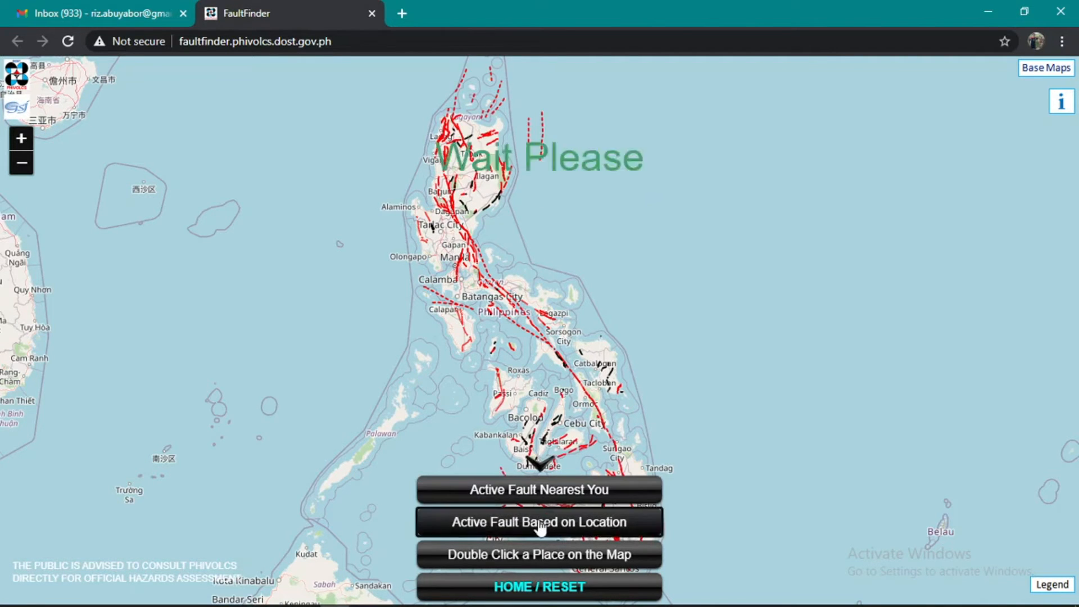
Choose Metropolitan Manila as the province and Quezon City as the municipality for the fault search.
{"action": "scroll", "coordinate": [551, 467], "scroll_direction": "down", "scroll_amount": 8}
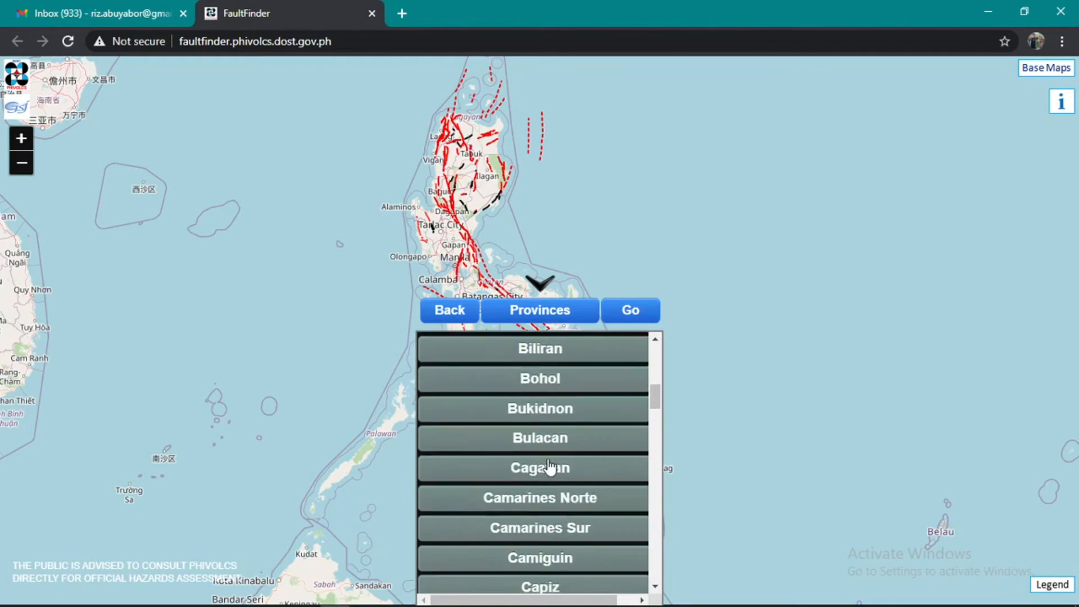
{"action": "scroll", "coordinate": [551, 467], "scroll_direction": "down", "scroll_amount": 9}
{"action": "scroll", "coordinate": [548, 464], "scroll_direction": "down", "scroll_amount": 10}
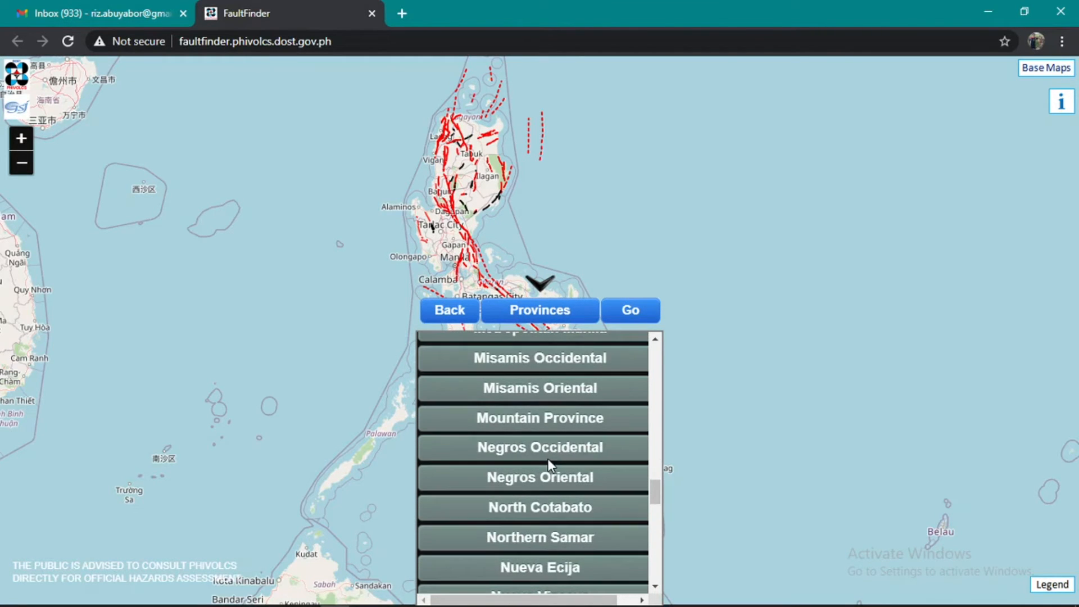
{"action": "scroll", "coordinate": [549, 466], "scroll_direction": "up", "scroll_amount": 3}
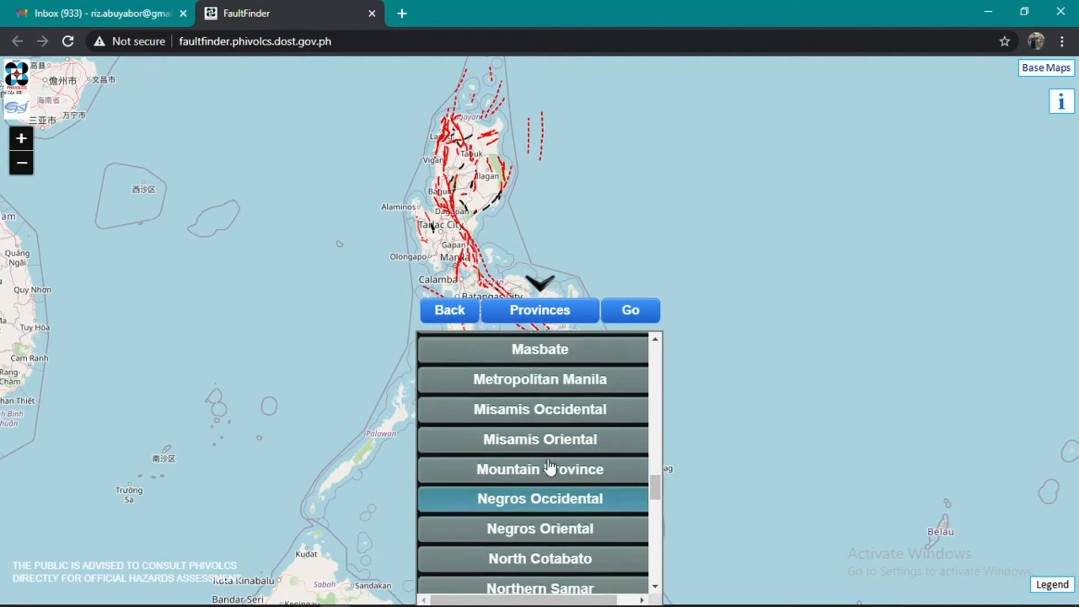
{"action": "left_click", "coordinate": [547, 409]}
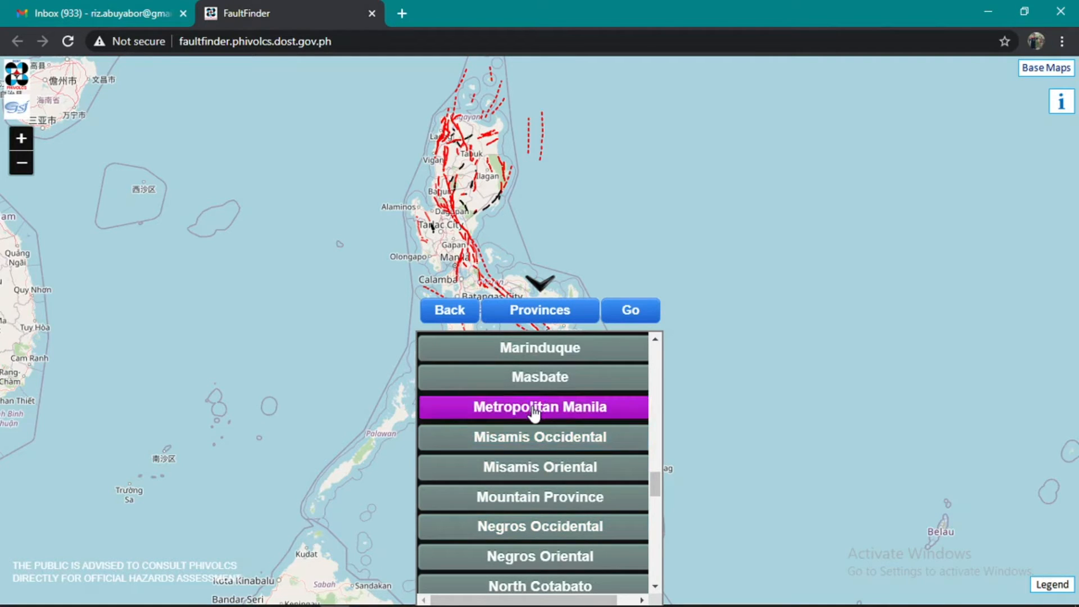
{"action": "left_click", "coordinate": [626, 310]}
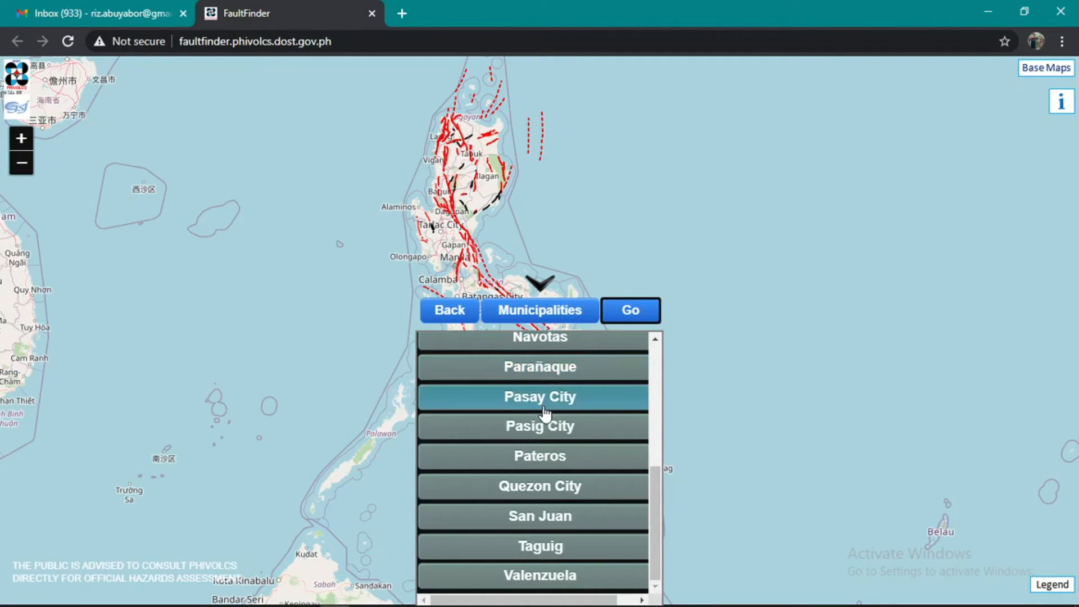
{"action": "left_click", "coordinate": [545, 488]}
{"action": "left_click", "coordinate": [626, 310]}
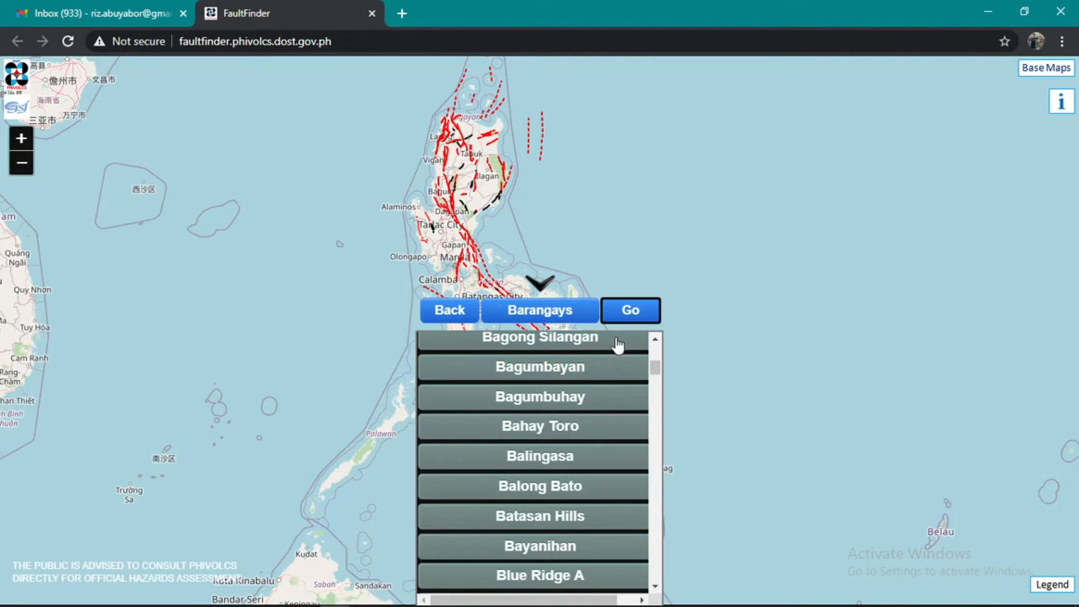
Choose Valencia as the barangay, run the fault search and examine the nearest active fault trace on the map.
{"action": "scroll", "coordinate": [562, 429], "scroll_direction": "down", "scroll_amount": 8}
{"action": "scroll", "coordinate": [561, 433], "scroll_direction": "down", "scroll_amount": 15}
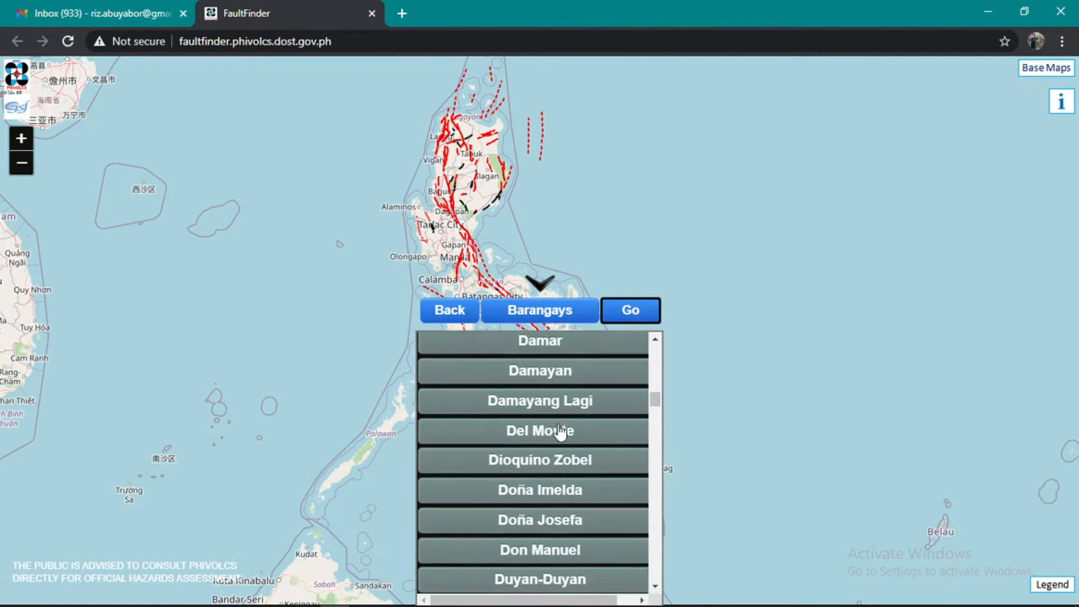
{"action": "scroll", "coordinate": [560, 433], "scroll_direction": "down", "scroll_amount": 1}
{"action": "left_click", "coordinate": [560, 431]}
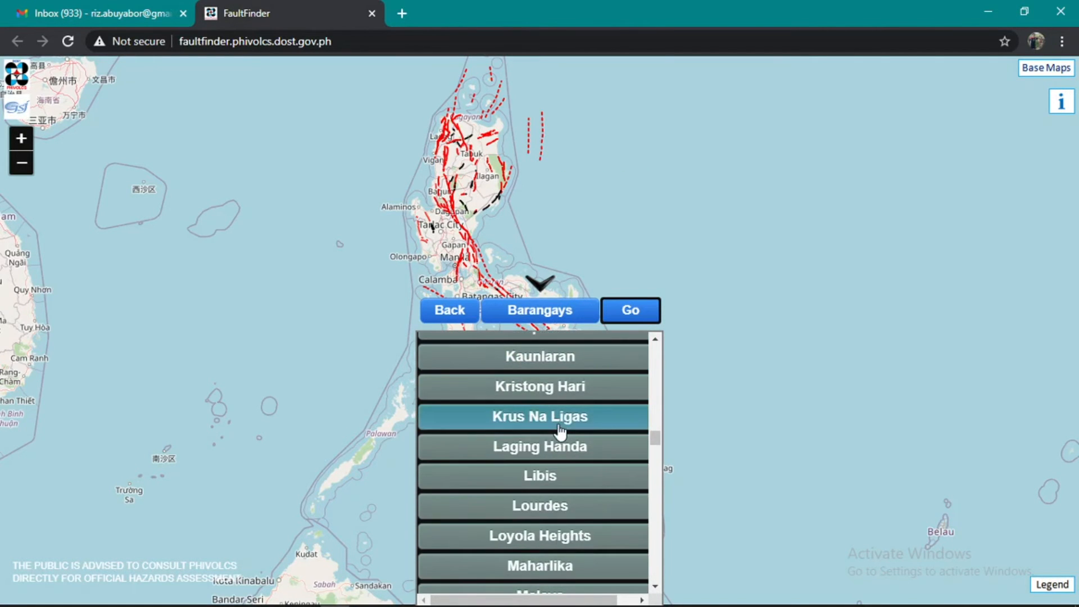
{"action": "scroll", "coordinate": [562, 433], "scroll_direction": "down", "scroll_amount": 8}
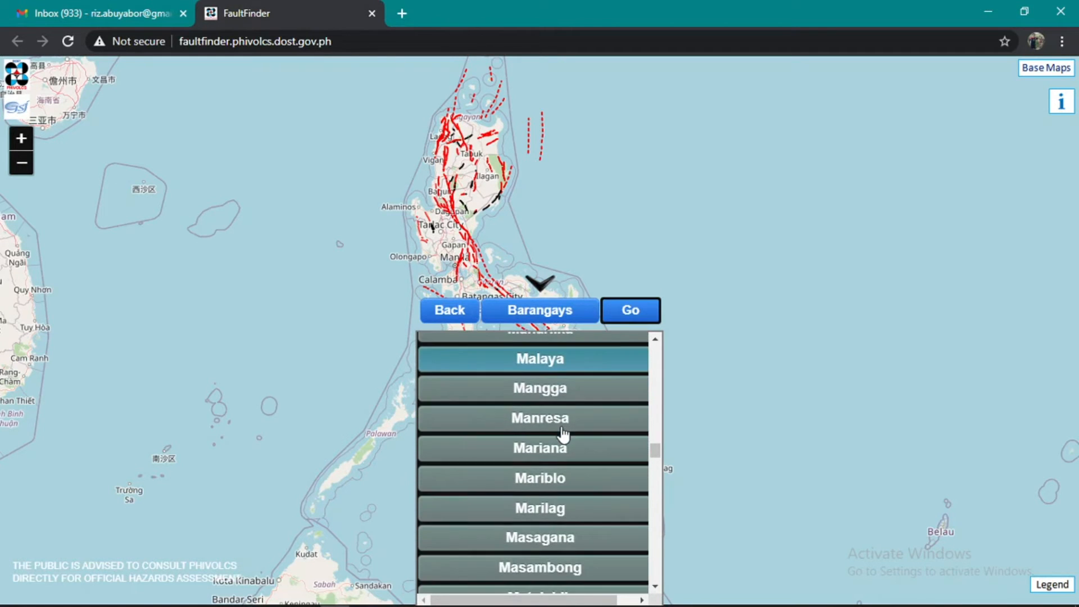
{"action": "scroll", "coordinate": [562, 433], "scroll_direction": "down", "scroll_amount": 4}
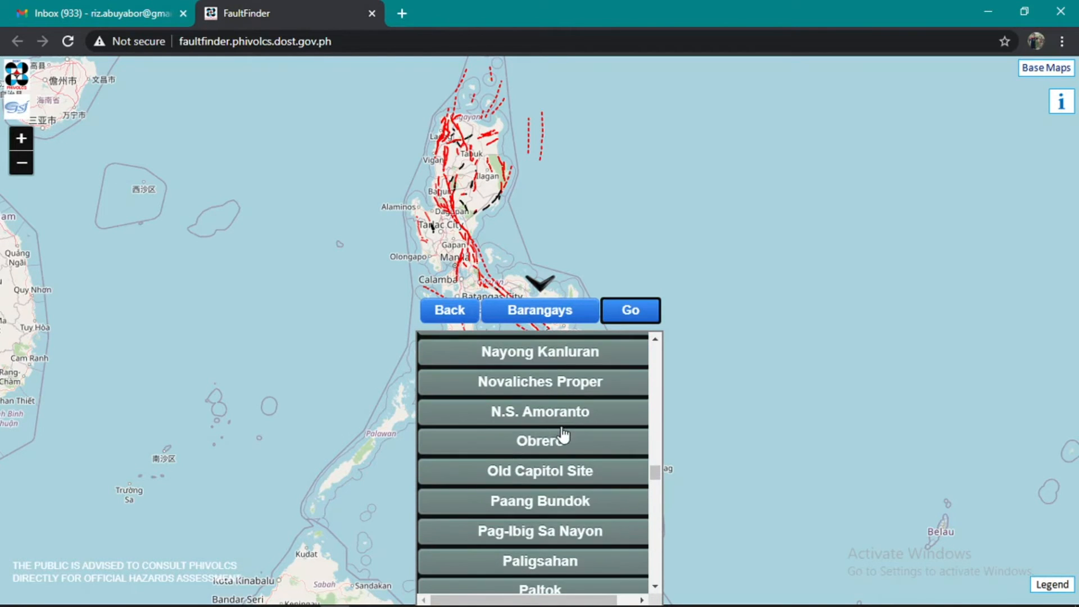
{"action": "scroll", "coordinate": [561, 433], "scroll_direction": "down", "scroll_amount": 5}
{"action": "scroll", "coordinate": [562, 430], "scroll_direction": "down", "scroll_amount": 20}
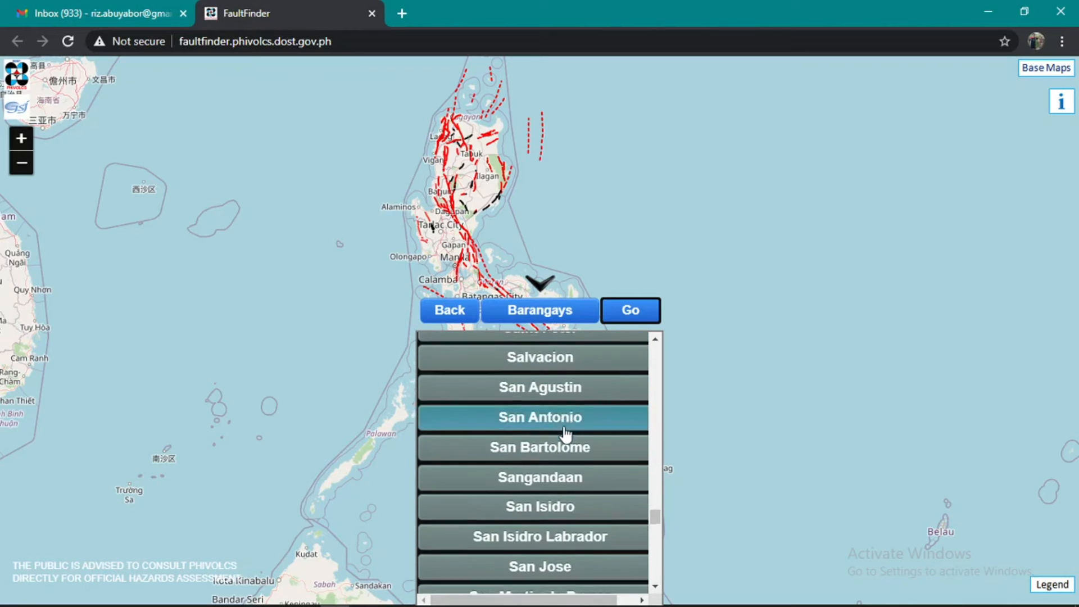
{"action": "scroll", "coordinate": [567, 436], "scroll_direction": "down", "scroll_amount": 2}
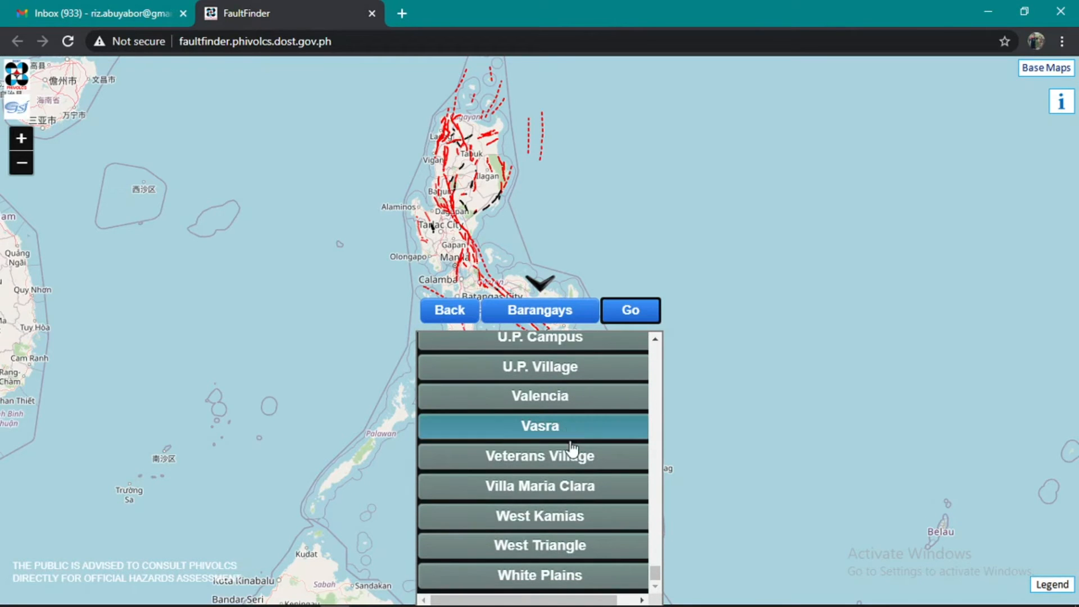
{"action": "left_click", "coordinate": [559, 398]}
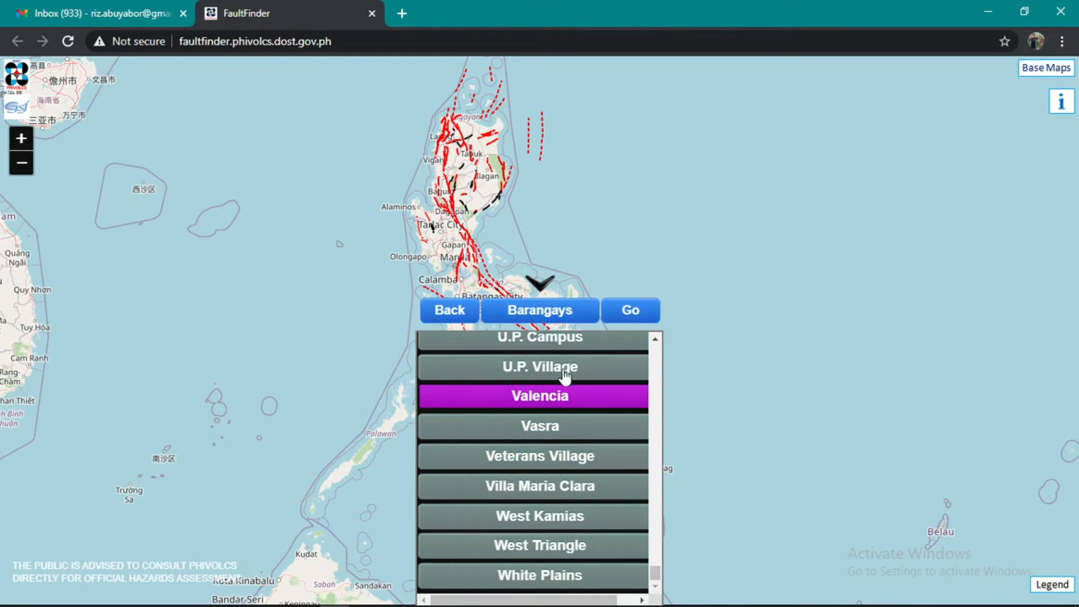
{"action": "left_click", "coordinate": [628, 310]}
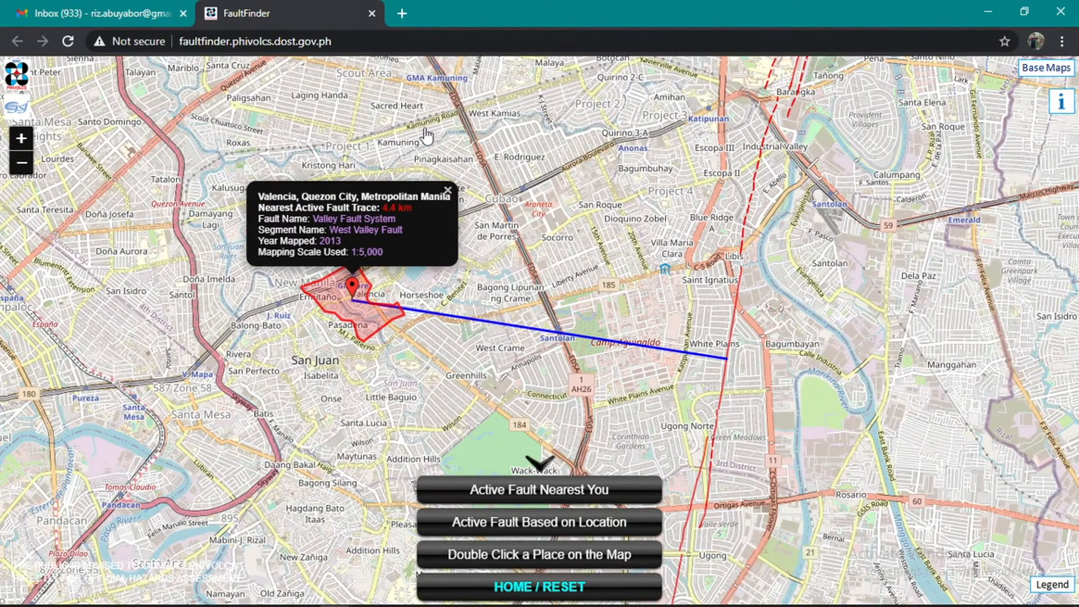
{"action": "scroll", "coordinate": [506, 305], "scroll_direction": "down", "scroll_amount": 2}
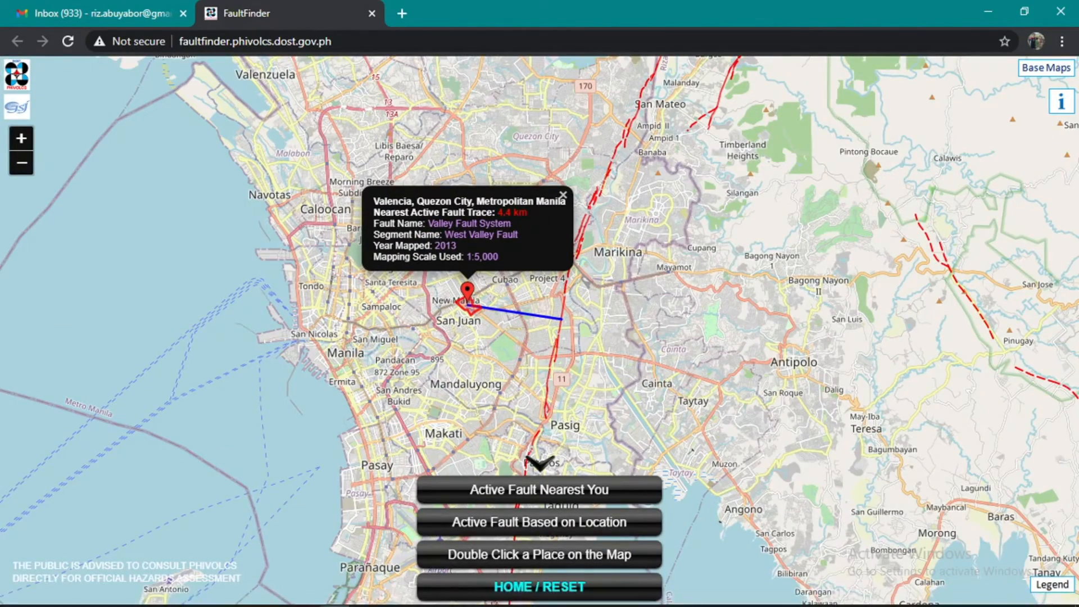
Return to the LOAD GEN workbook in Excel and check the distance-from-source entry in the seismic parameters.
{"action": "left_click", "coordinate": [306, 596]}
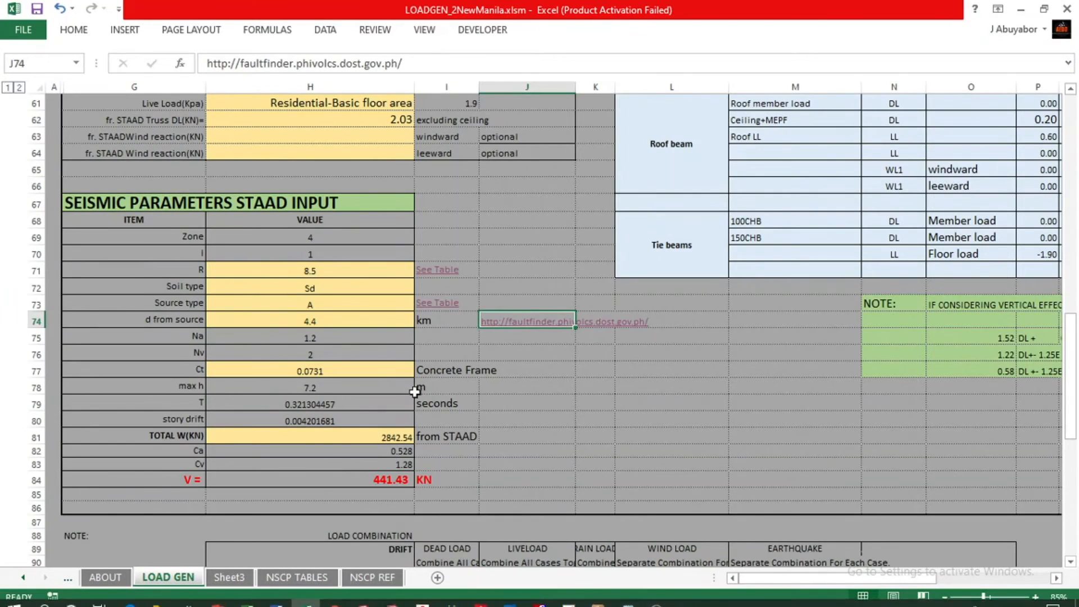
{"action": "left_click", "coordinate": [500, 417]}
{"action": "left_click", "coordinate": [352, 321]}
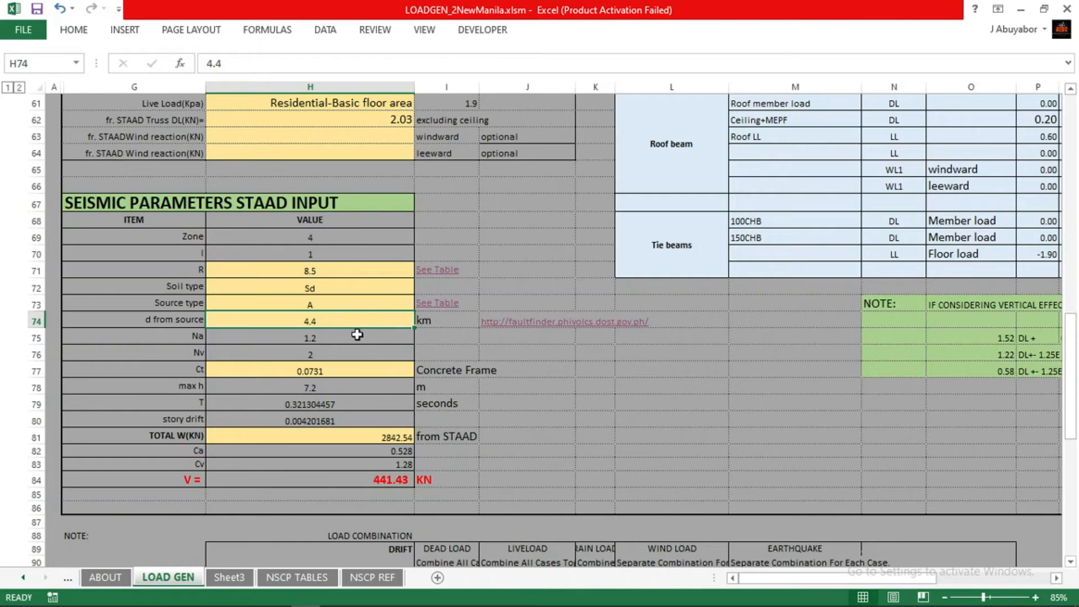
Set the seismic coefficient Ct to 0.0853 for a steel frame.
{"action": "left_click", "coordinate": [351, 371]}
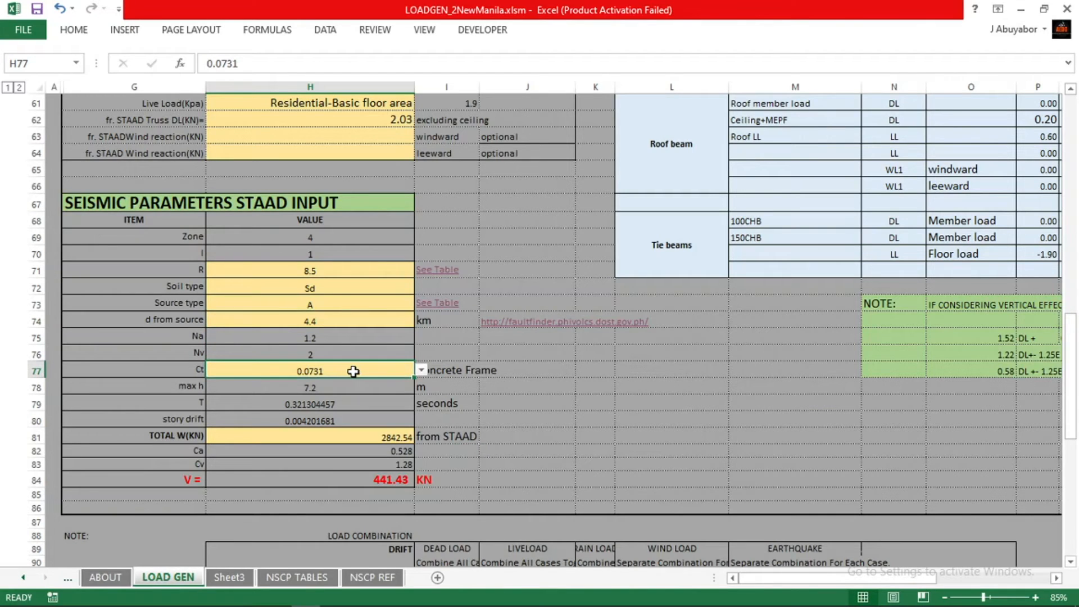
{"action": "left_click", "coordinate": [421, 371]}
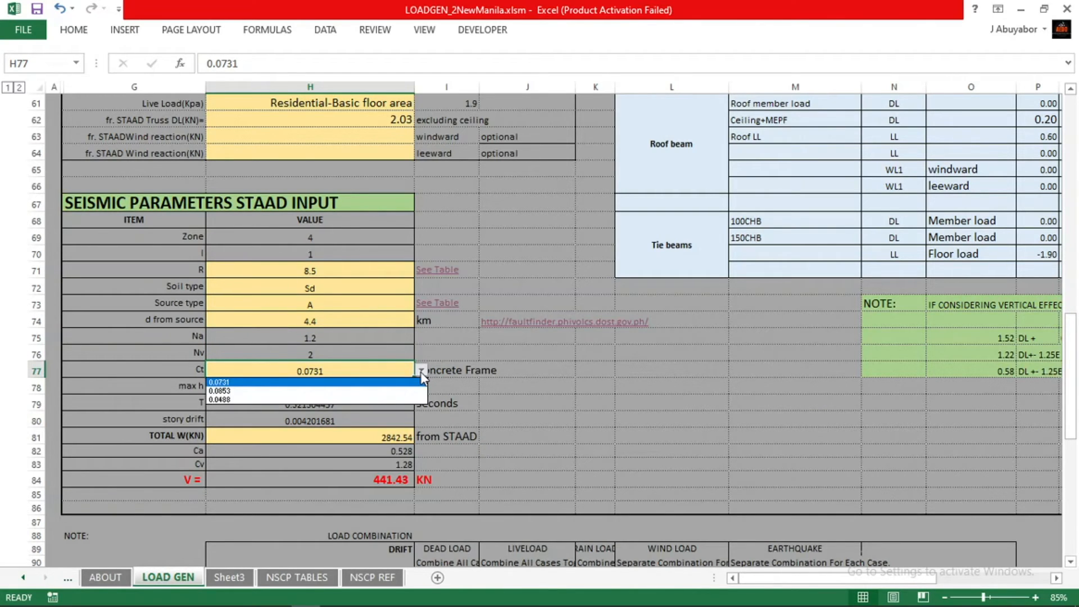
{"action": "left_click", "coordinate": [384, 391]}
{"action": "left_click", "coordinate": [534, 407]}
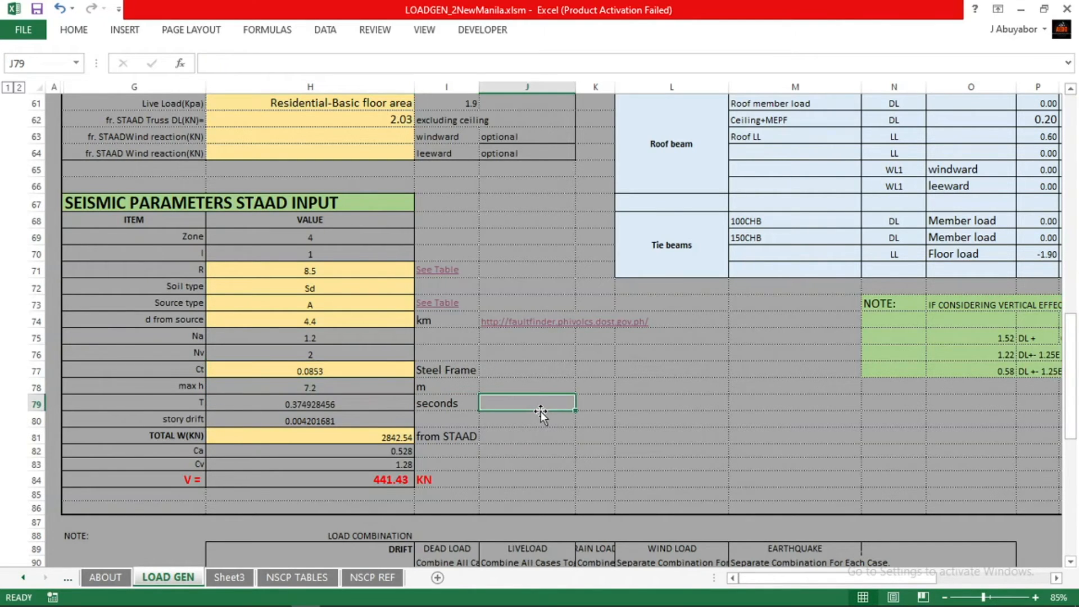
Set the seismic coefficient Ct to 0.0731 for a concrete frame.
{"action": "left_click", "coordinate": [391, 369]}
{"action": "left_click", "coordinate": [421, 373]}
{"action": "left_click", "coordinate": [385, 383]}
{"action": "left_click", "coordinate": [554, 393]}
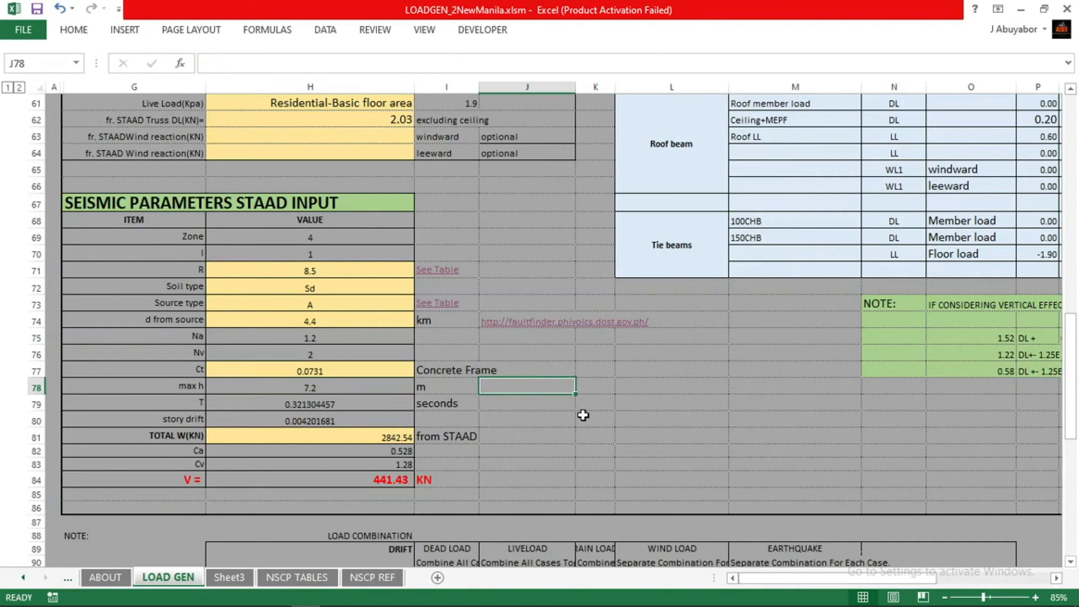
{"action": "left_click", "coordinate": [650, 434]}
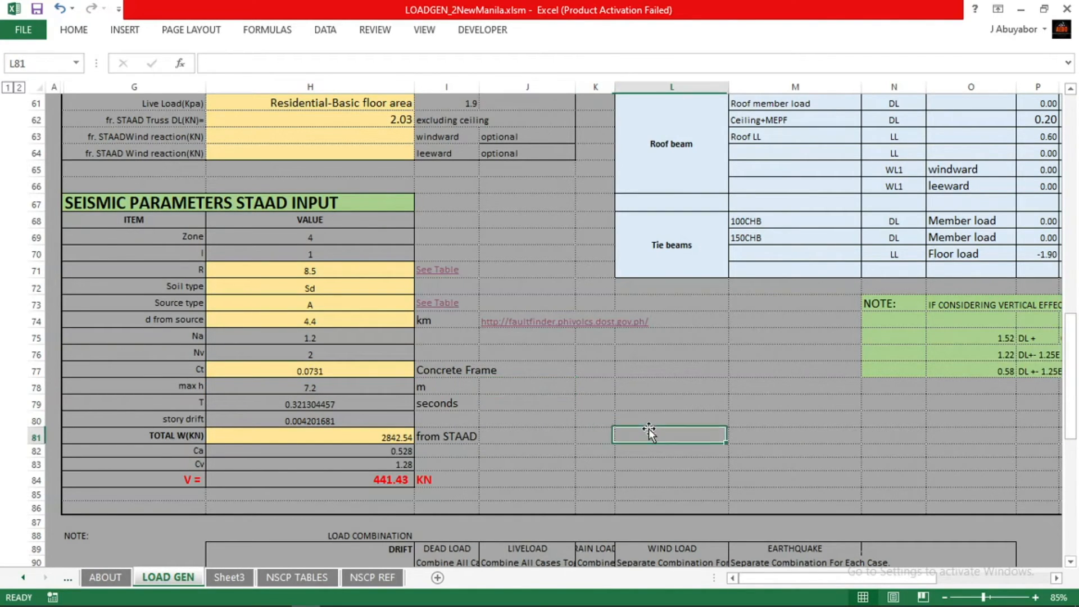
Check the total weight W entry taken from STAAD in the seismic parameters.
{"action": "left_click", "coordinate": [398, 432]}
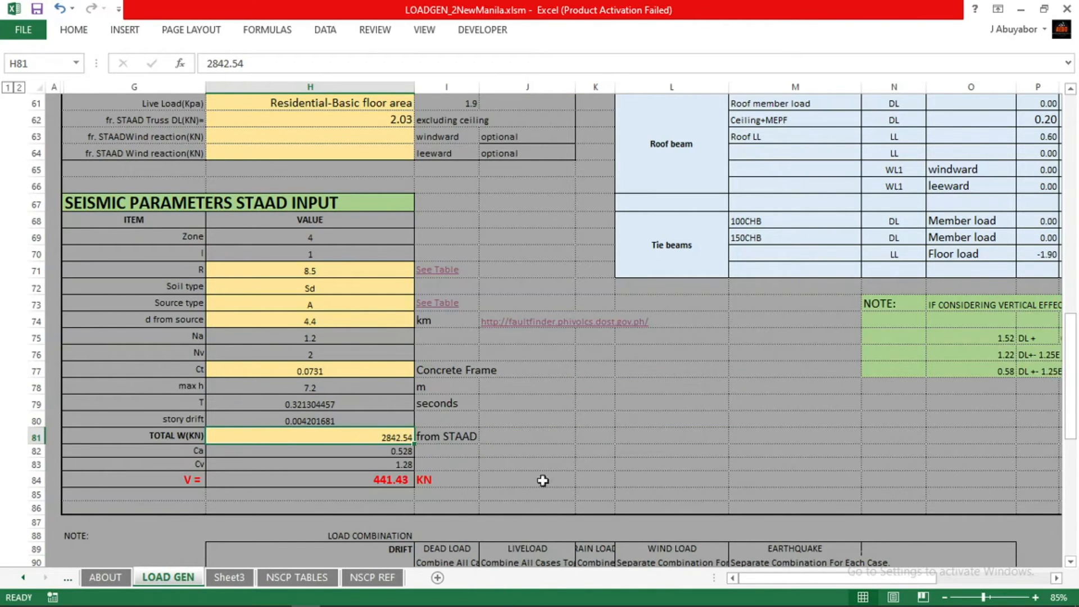
{"action": "left_click", "coordinate": [553, 409]}
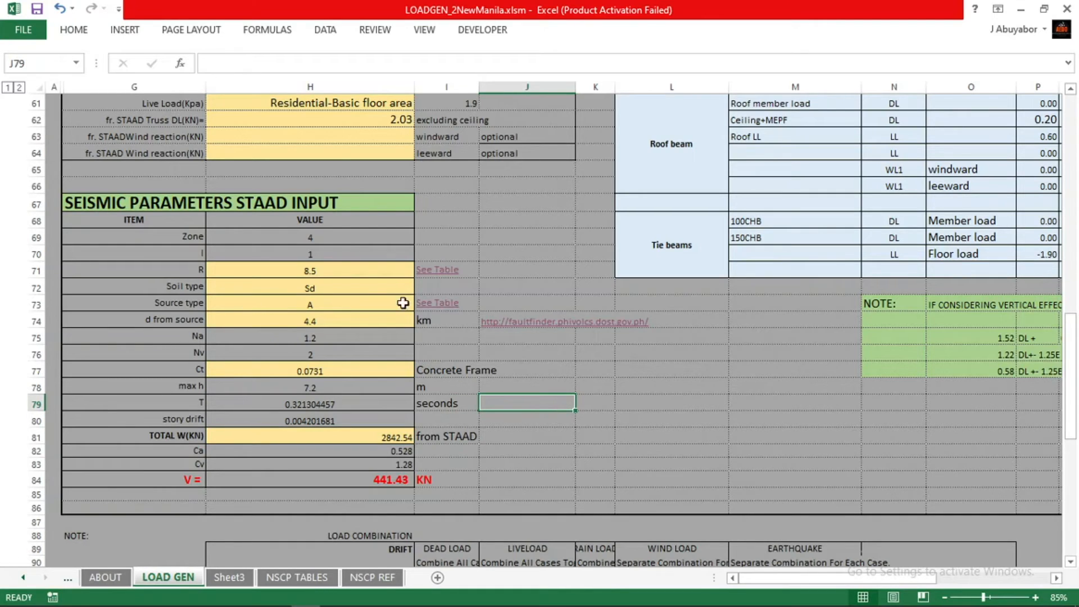
{"action": "scroll", "coordinate": [409, 308], "scroll_direction": "up", "scroll_amount": 2}
Switch to the 2_storey.std model in STAAD.Pro and accept the automatic save of the file.
{"action": "left_click", "coordinate": [452, 595]}
{"action": "left_click", "coordinate": [554, 345]}
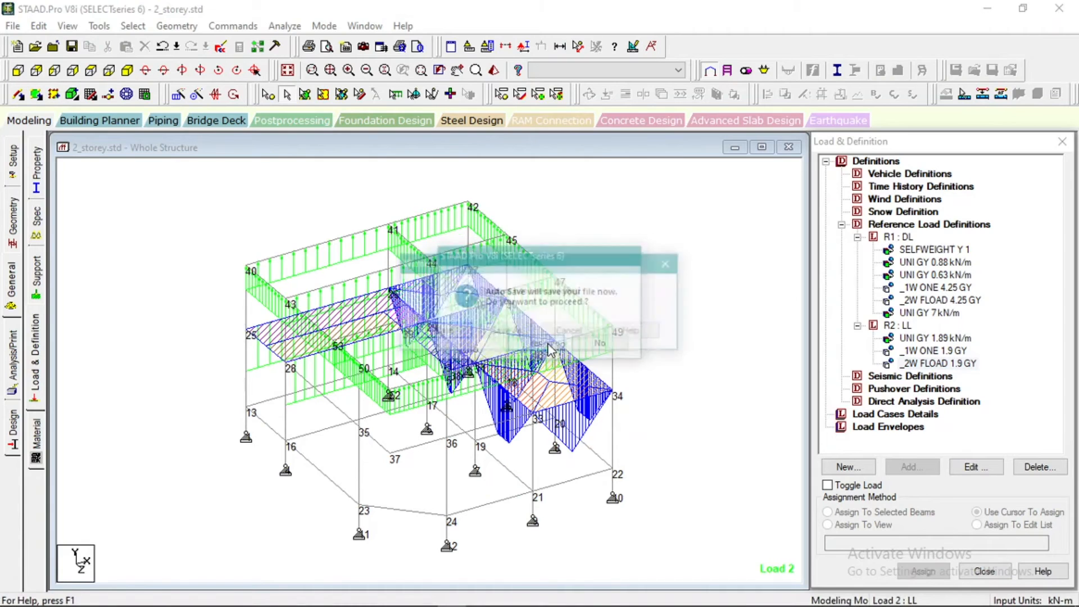
{"action": "left_click", "coordinate": [461, 333]}
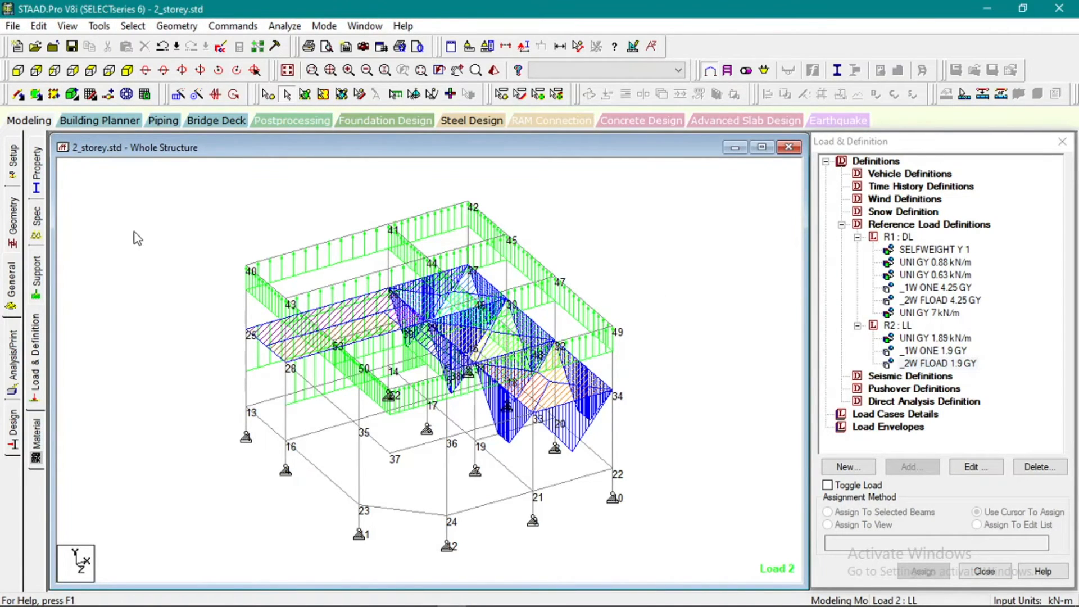
Open the member specifications of the model and show the whole frame in side elevation with node selection active.
{"action": "left_click", "coordinate": [44, 228]}
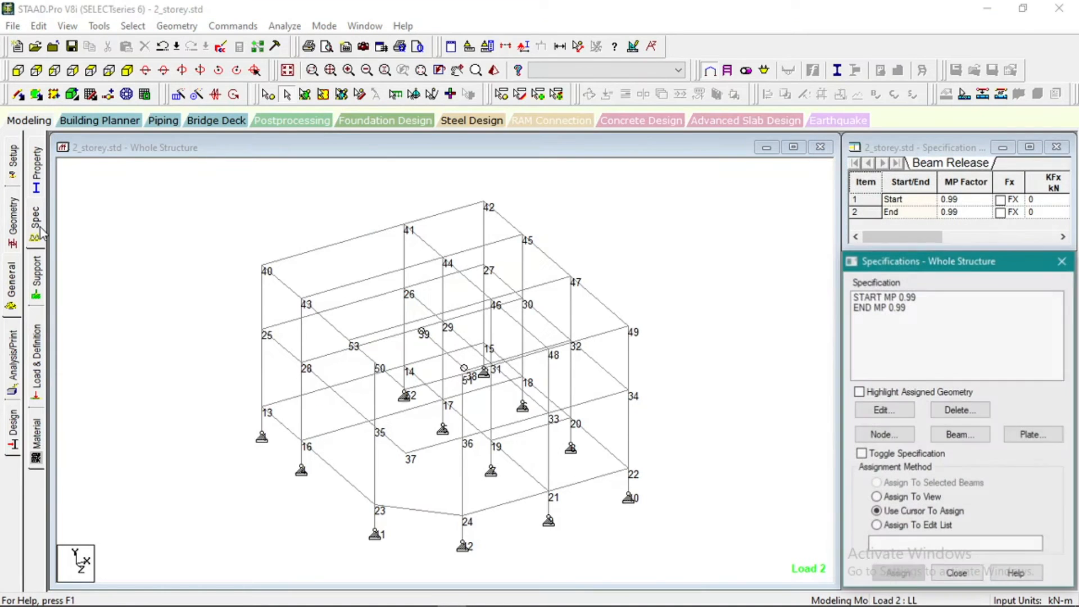
{"action": "left_click", "coordinate": [632, 263]}
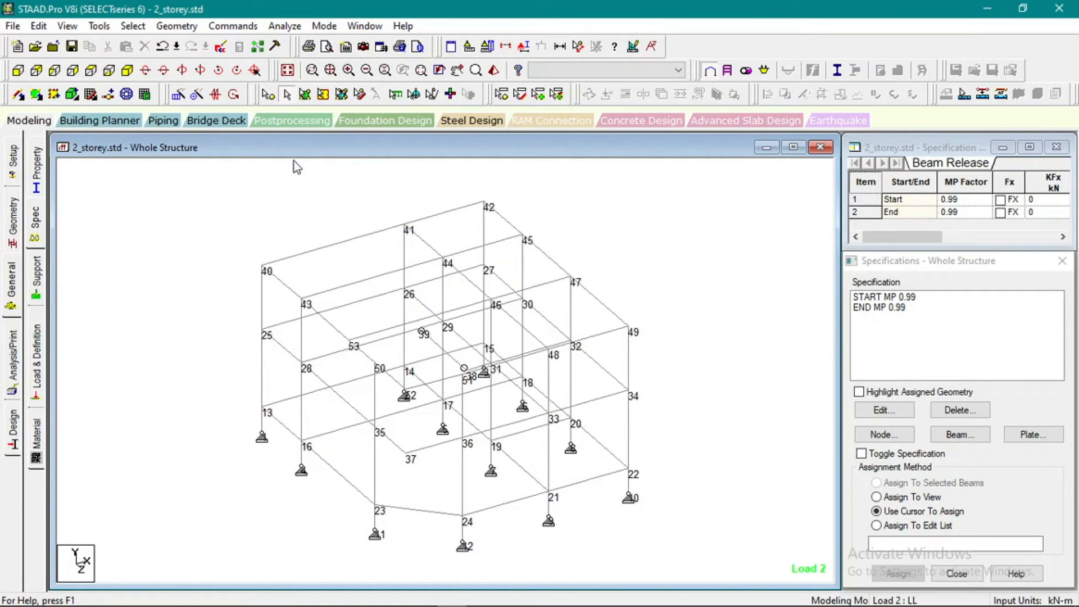
{"action": "left_click", "coordinate": [54, 70]}
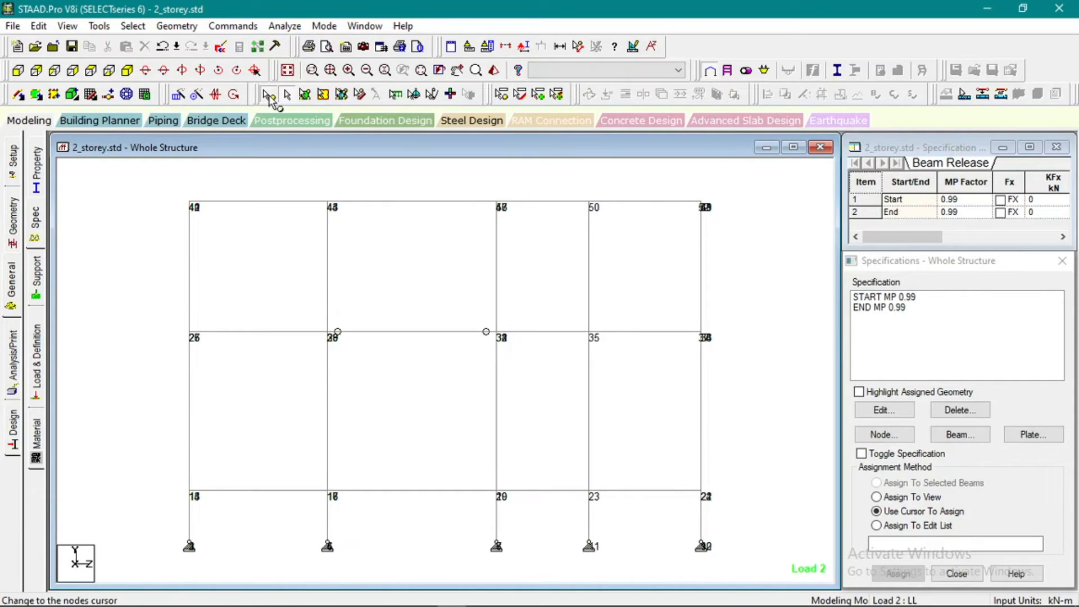
{"action": "left_click", "coordinate": [286, 95]}
{"action": "scroll", "coordinate": [379, 285], "scroll_direction": "down", "scroll_amount": 3}
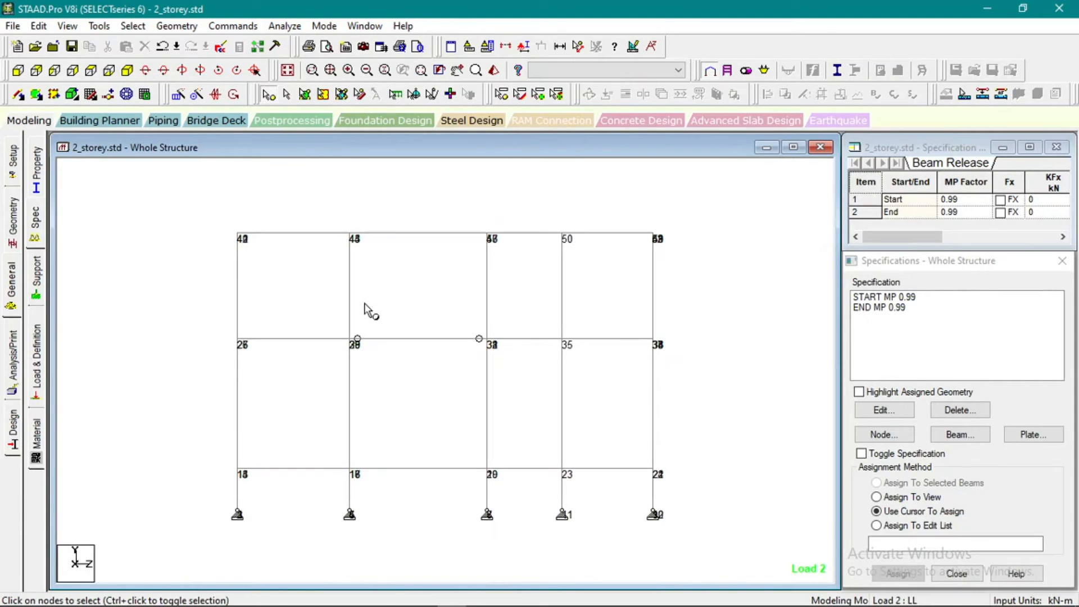
Measure the node-to-node heights from the edge column's base support to the tie-beam, second-floor and roof levels.
{"action": "left_click", "coordinate": [579, 47]}
{"action": "left_click", "coordinate": [248, 504]}
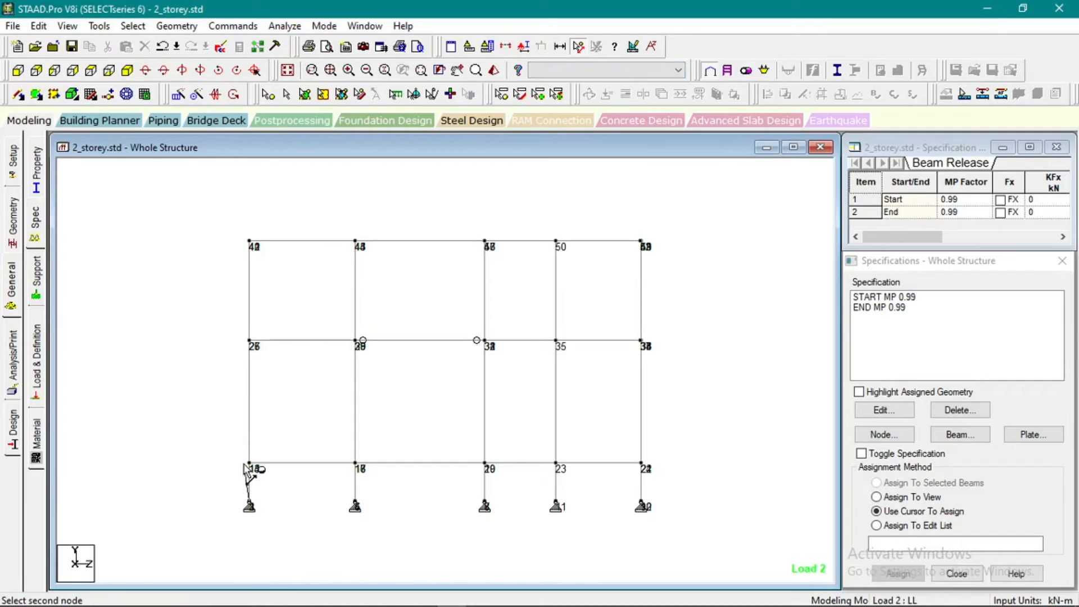
{"action": "left_click", "coordinate": [249, 469]}
{"action": "left_click", "coordinate": [249, 502]}
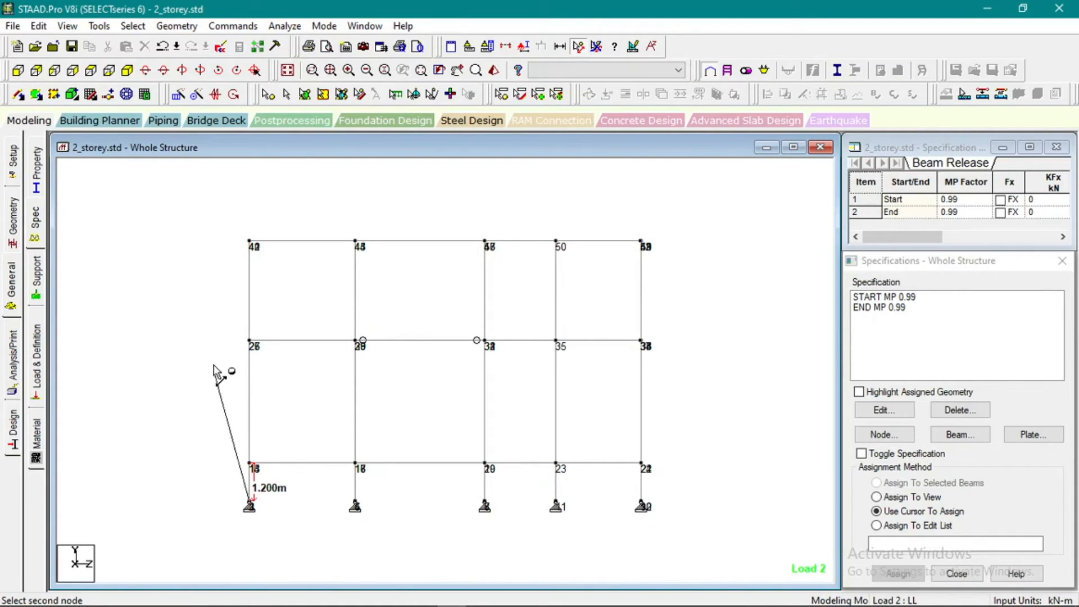
{"action": "left_click", "coordinate": [244, 342]}
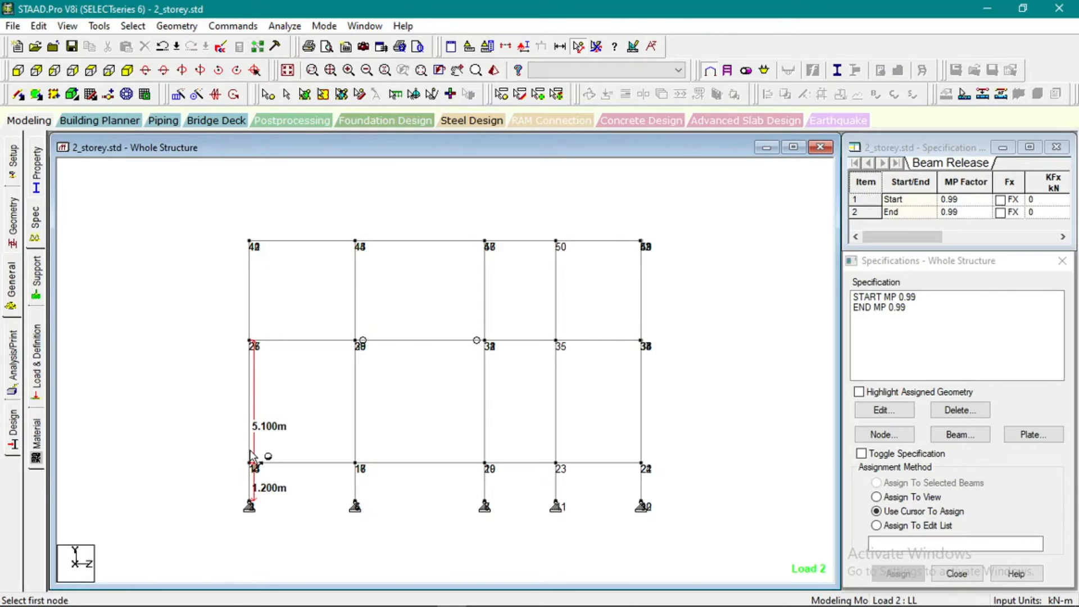
{"action": "left_click", "coordinate": [247, 500]}
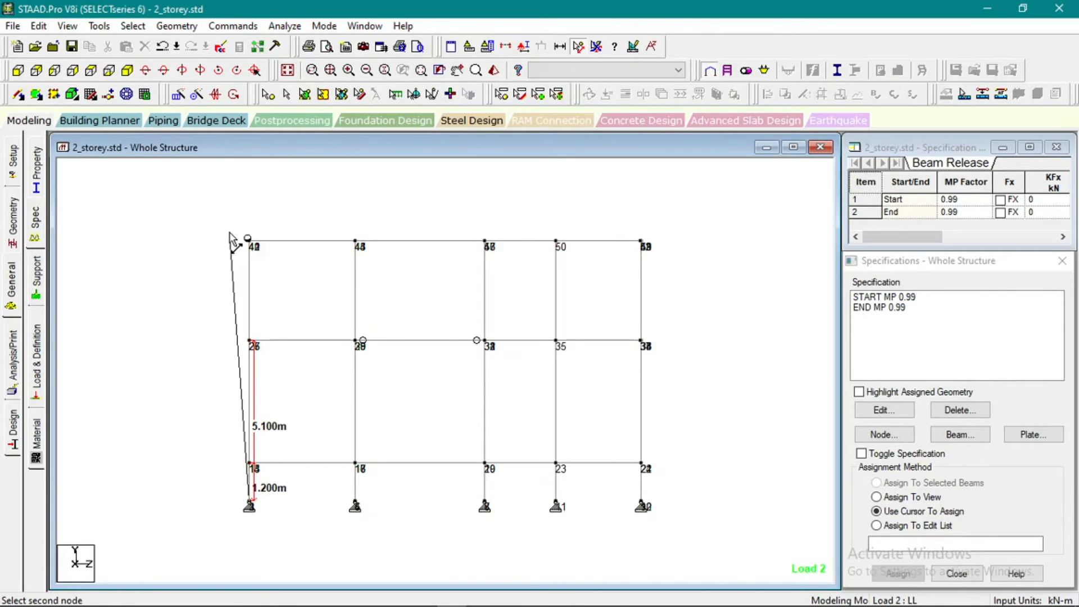
{"action": "left_click", "coordinate": [249, 242]}
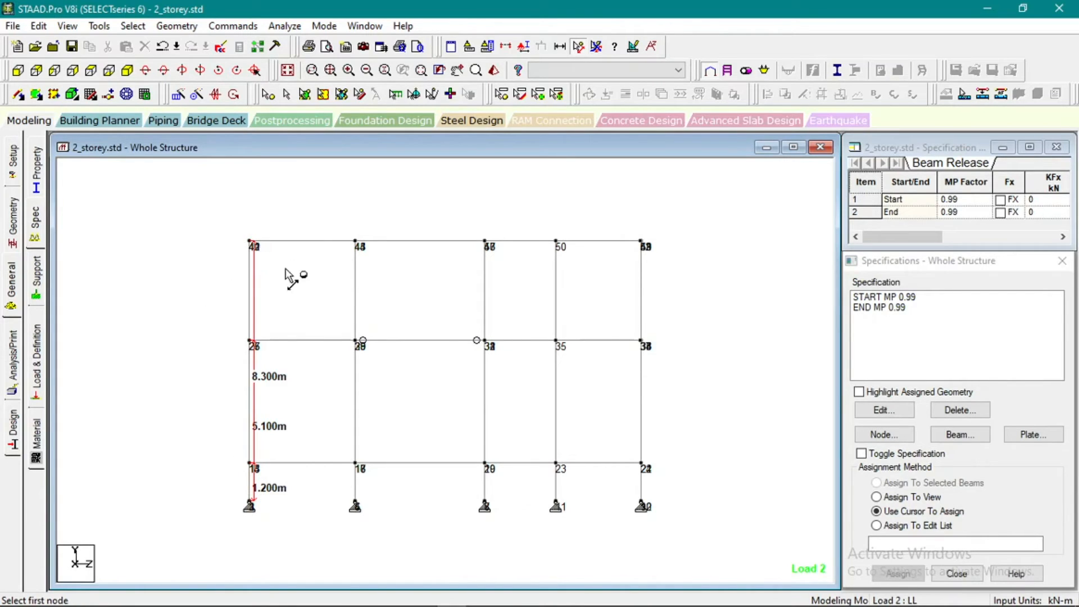
Select all nodes at the tie-beam level 1.2 m above the supports from the front elevation, and show them in isometric view.
{"action": "left_click", "coordinate": [129, 71]}
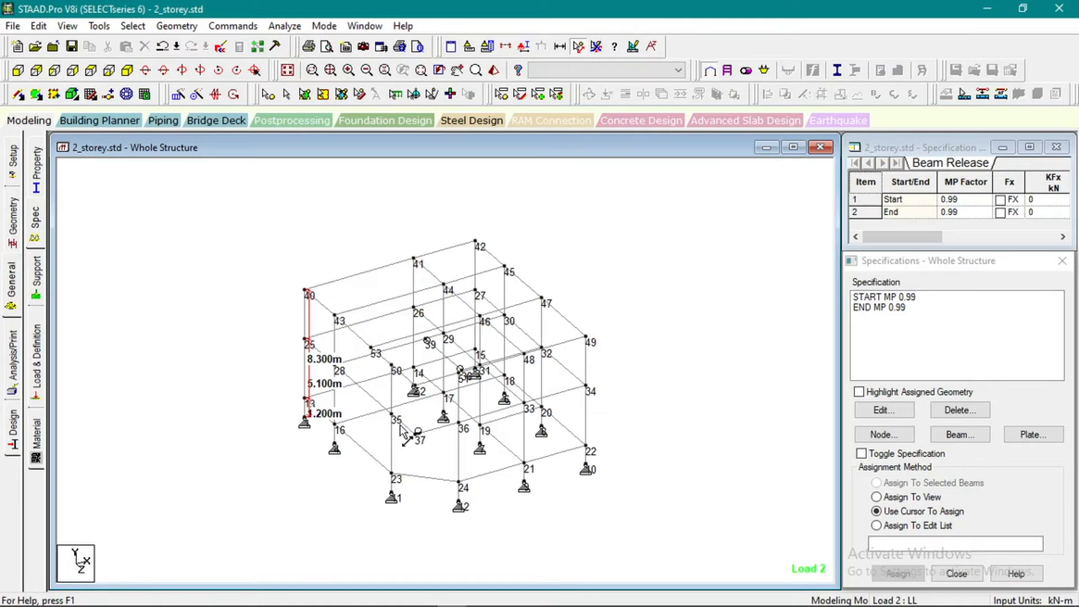
{"action": "scroll", "coordinate": [400, 429], "scroll_direction": "up", "scroll_amount": 2}
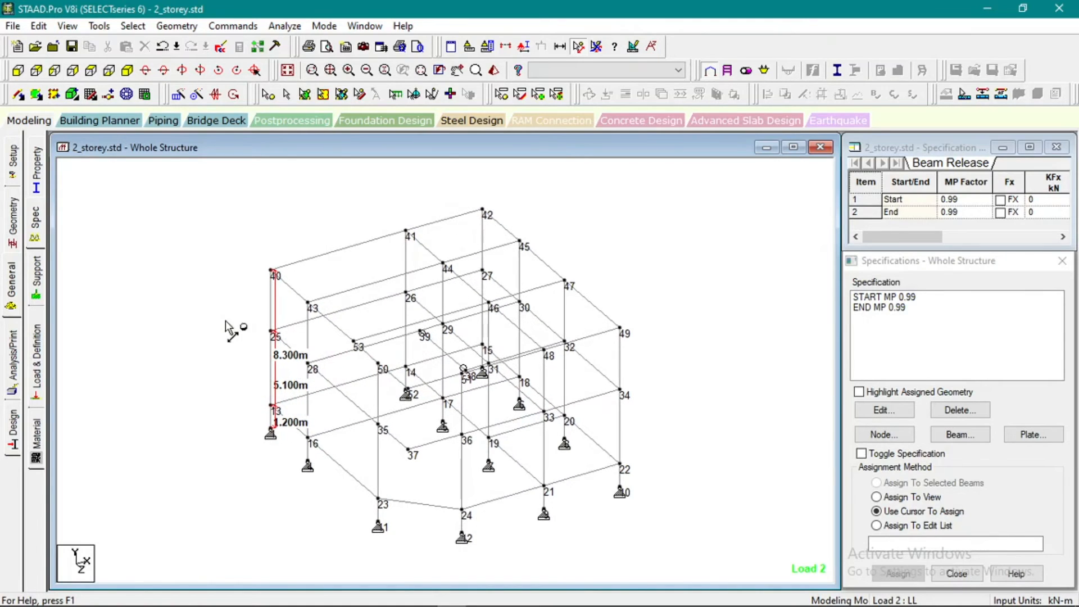
{"action": "left_click", "coordinate": [18, 70]}
{"action": "left_click_drag", "start_coordinate": [305, 236], "coordinate": [383, 444]}
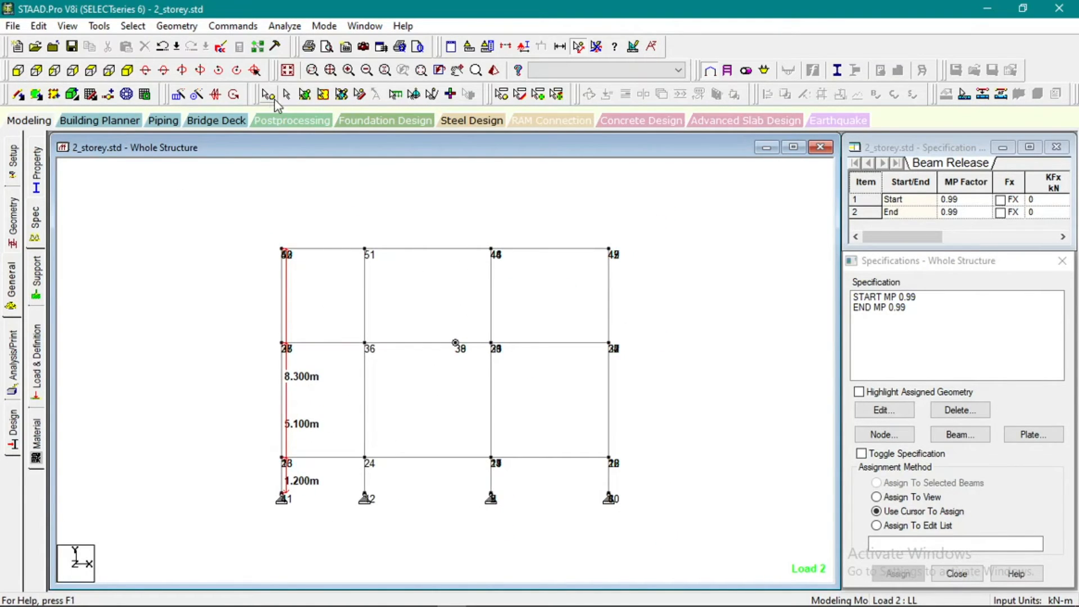
{"action": "left_click", "coordinate": [269, 95]}
{"action": "left_click_drag", "start_coordinate": [236, 454], "coordinate": [646, 473]}
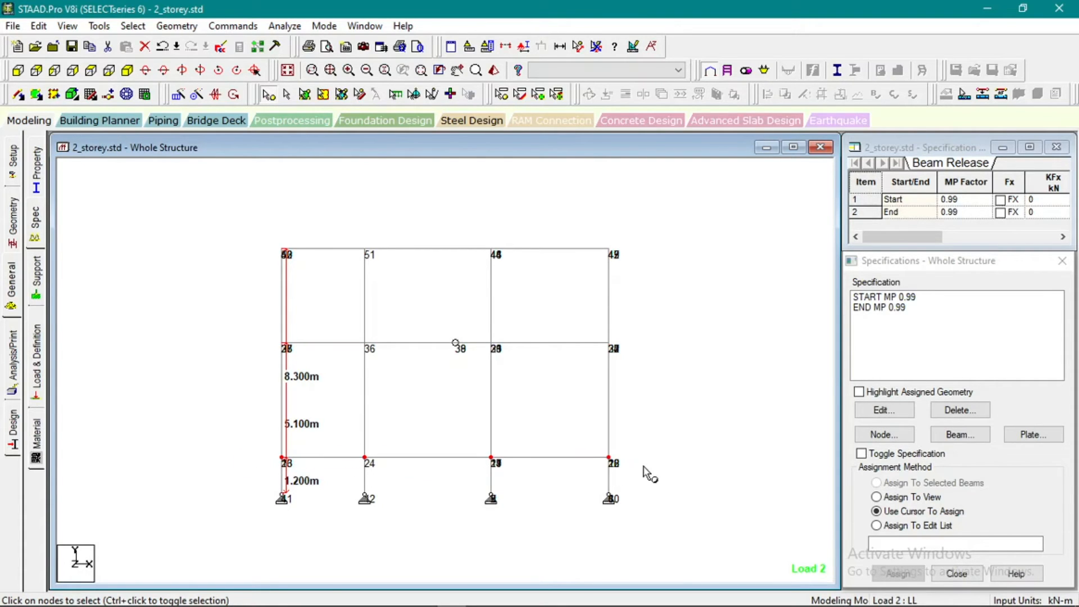
{"action": "left_click", "coordinate": [144, 93]}
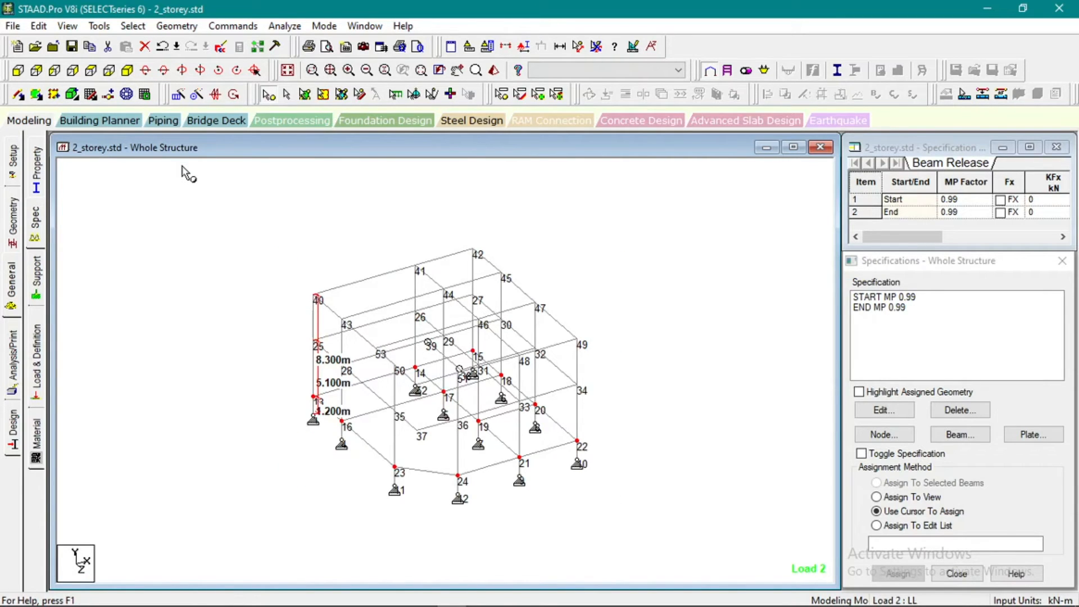
{"action": "scroll", "coordinate": [463, 458], "scroll_direction": "up", "scroll_amount": 4}
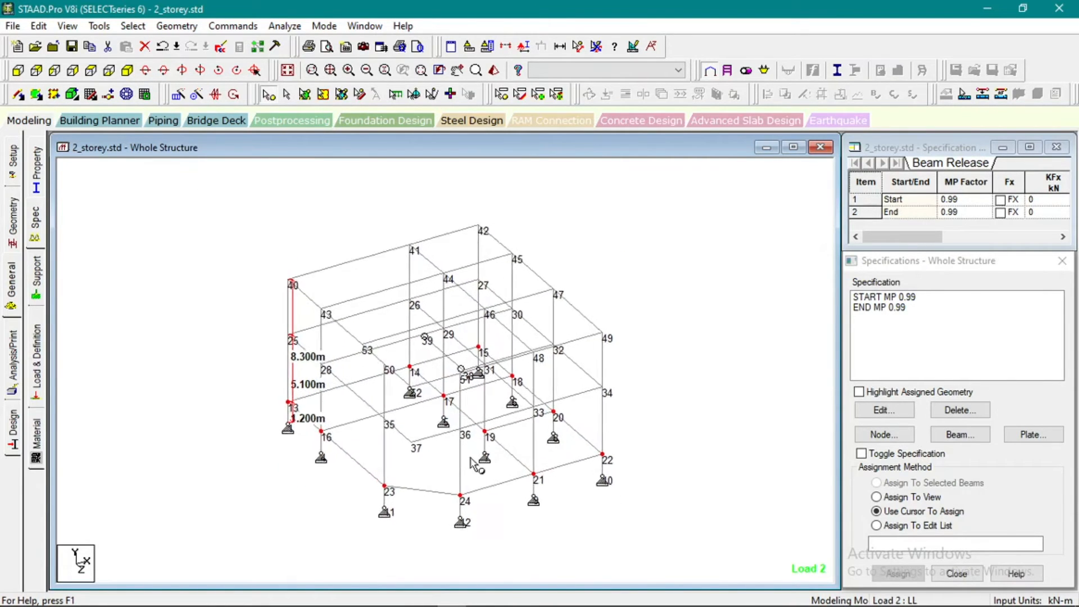
Create rigid floor diaphragm 1 at a height of 1.2 m and assign it to the selected tie-beam level nodes.
{"action": "middle_click_drag", "start_coordinate": [462, 457], "coordinate": [414, 398]}
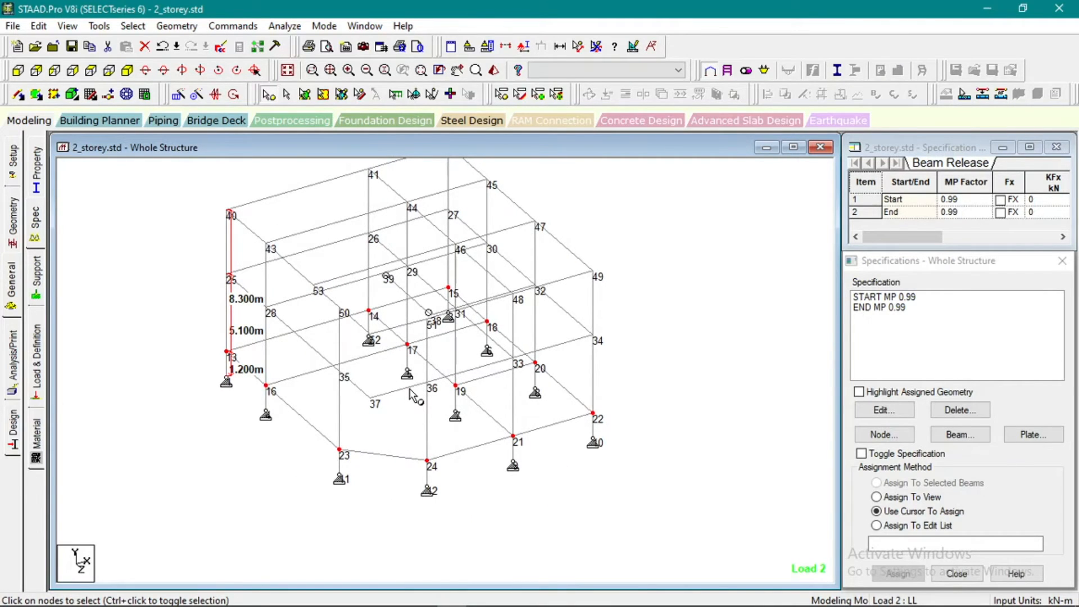
{"action": "scroll", "coordinate": [414, 396], "scroll_direction": "up", "scroll_amount": 1}
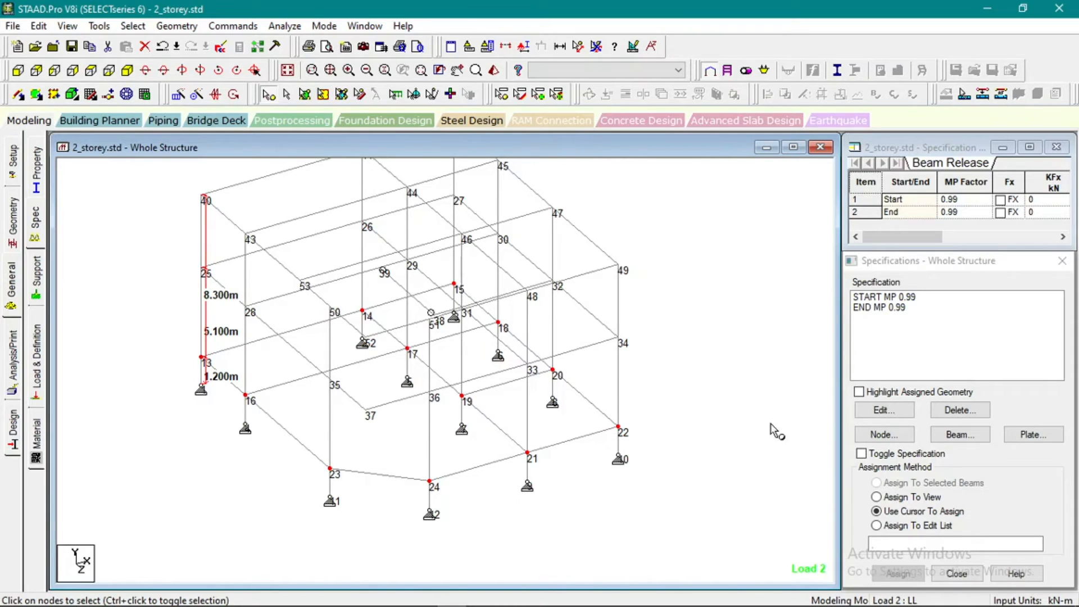
{"action": "left_click", "coordinate": [884, 436]}
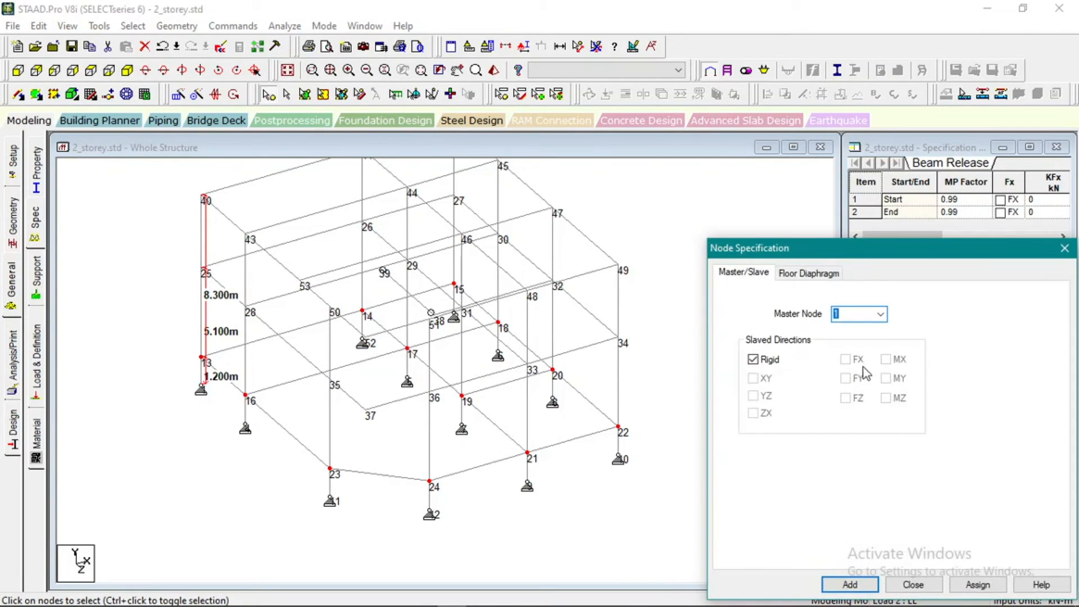
{"action": "left_click", "coordinate": [816, 275]}
{"action": "left_click_drag", "start_coordinate": [819, 262], "coordinate": [763, 169]}
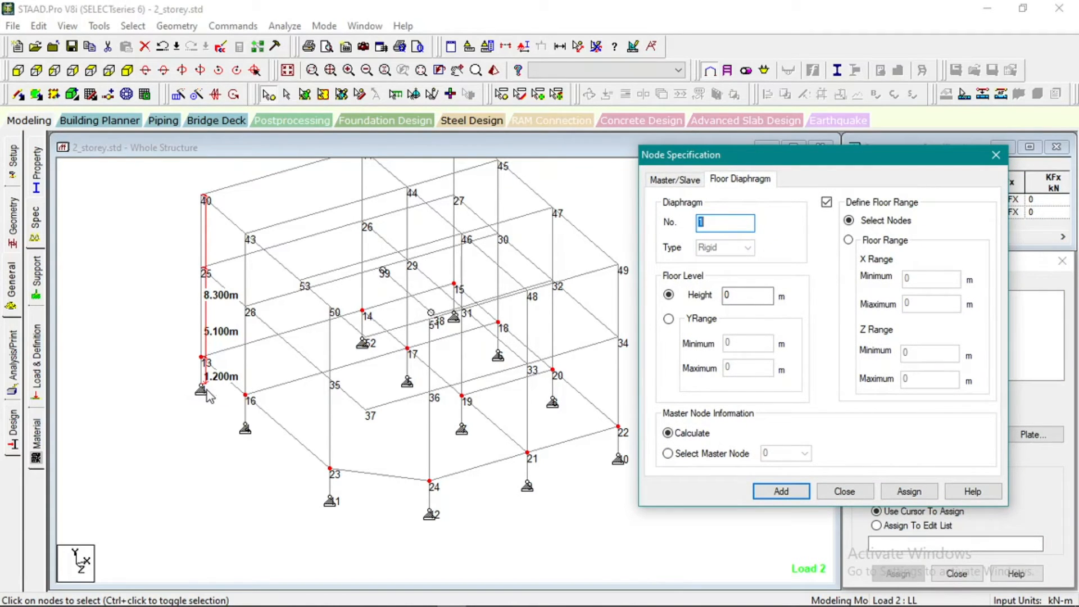
{"action": "double_click", "coordinate": [727, 295]}
{"action": "type", "text": "1"}
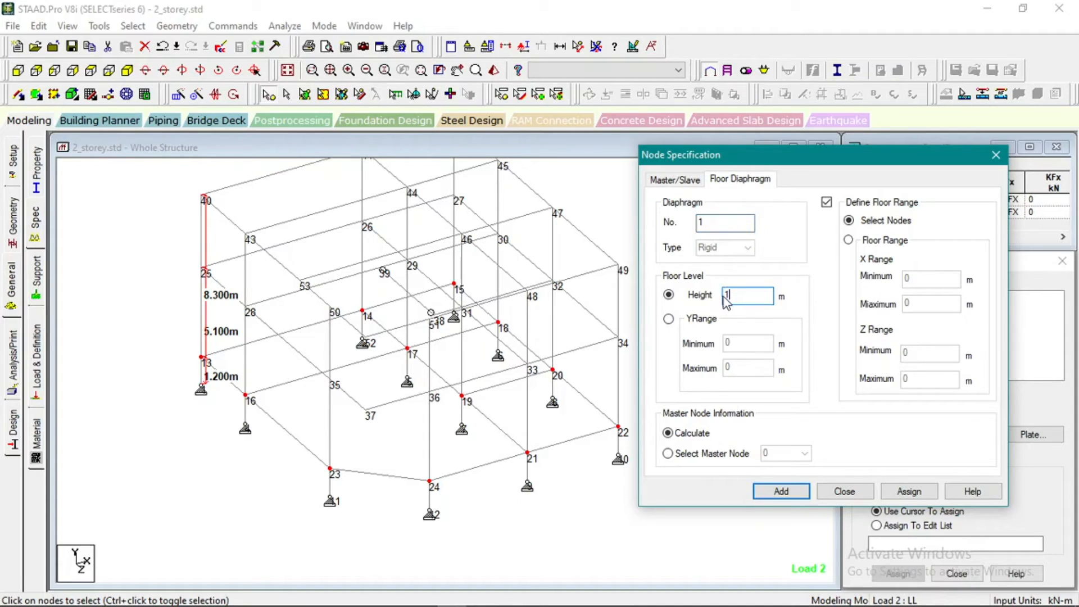
{"action": "type", "text": "."}
{"action": "left_click", "coordinate": [906, 492]}
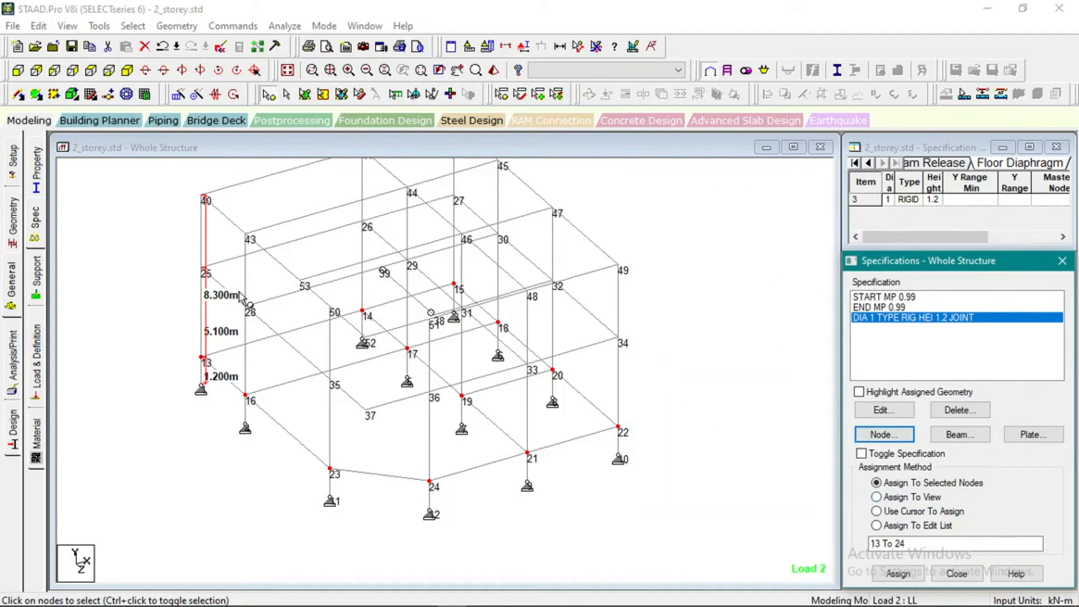
Select the second-floor nodes at 5.1 m from the front elevation, and exclude nodes 37, 38 and 39 in isometric view.
{"action": "left_click", "coordinate": [18, 72]}
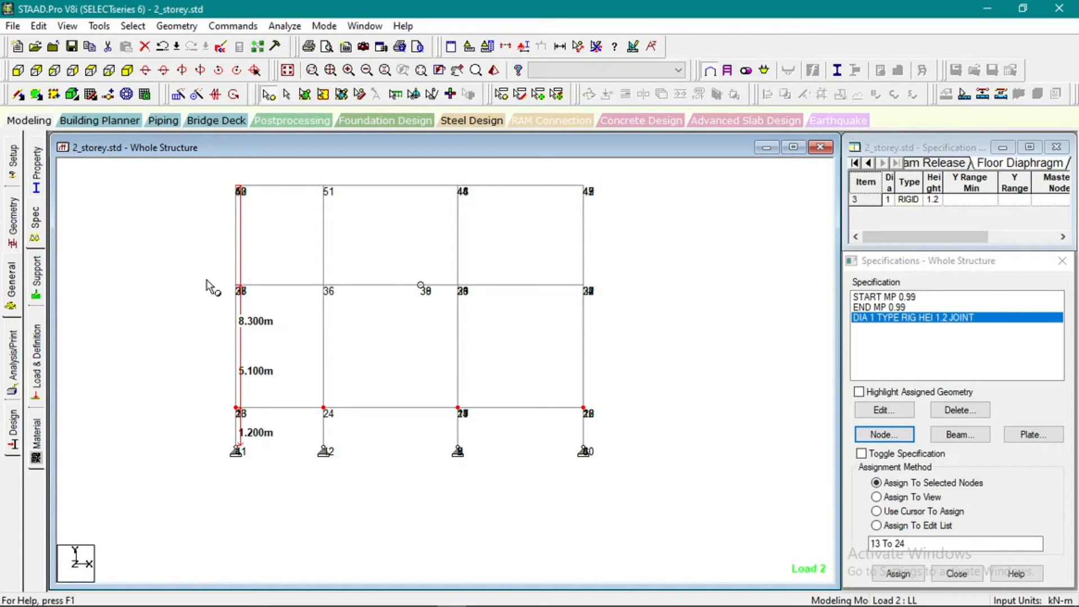
{"action": "left_click_drag", "start_coordinate": [203, 276], "coordinate": [619, 307]}
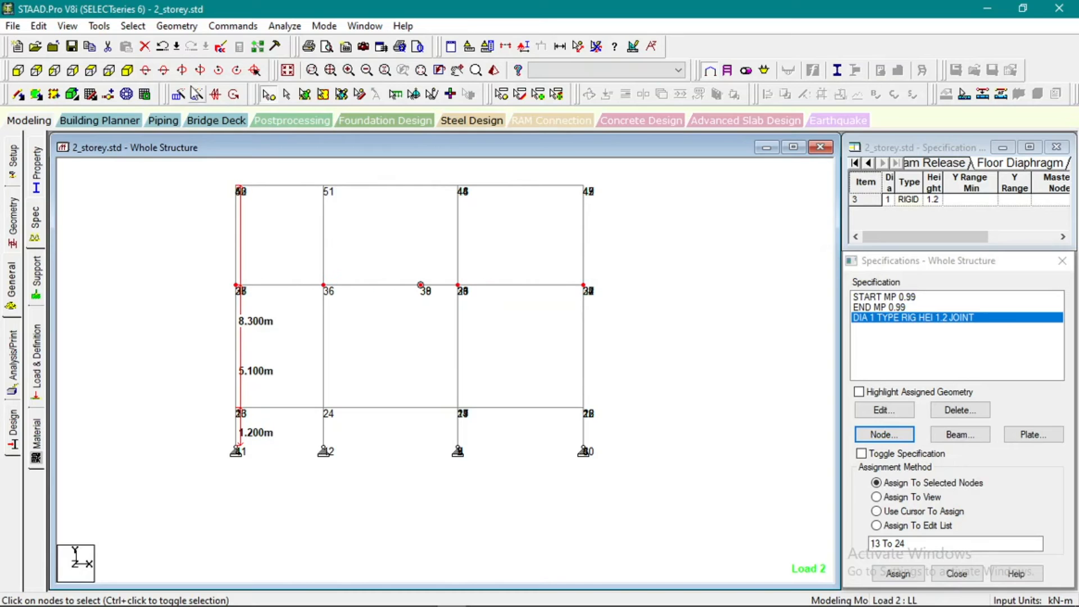
{"action": "left_click", "coordinate": [127, 70]}
{"action": "scroll", "coordinate": [434, 305], "scroll_direction": "up", "scroll_amount": 3}
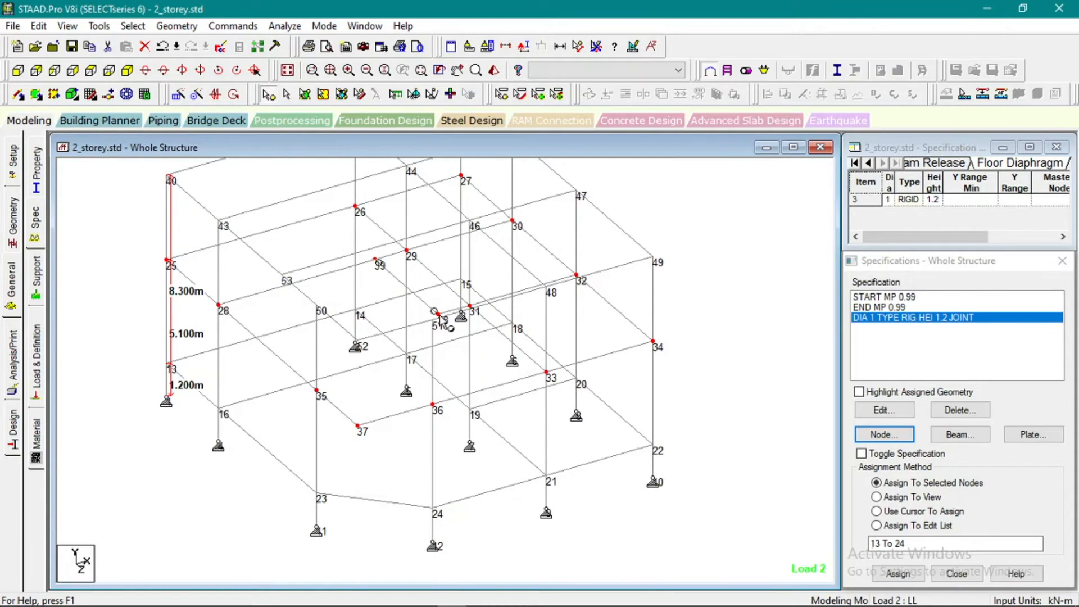
{"action": "scroll", "coordinate": [443, 323], "scroll_direction": "up", "scroll_amount": 2}
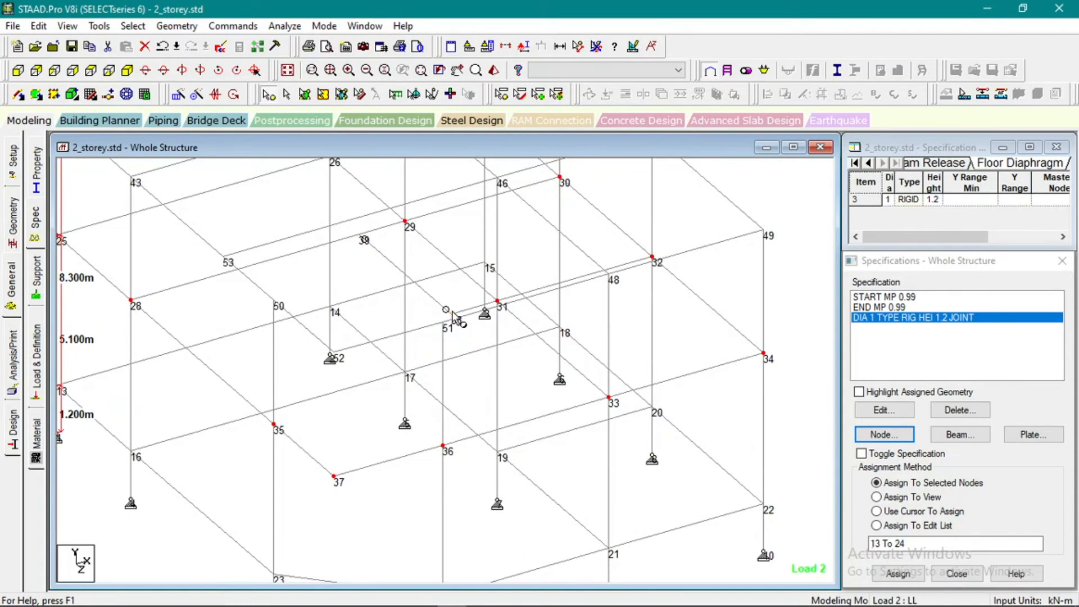
{"action": "scroll", "coordinate": [545, 332], "scroll_direction": "down", "scroll_amount": 3}
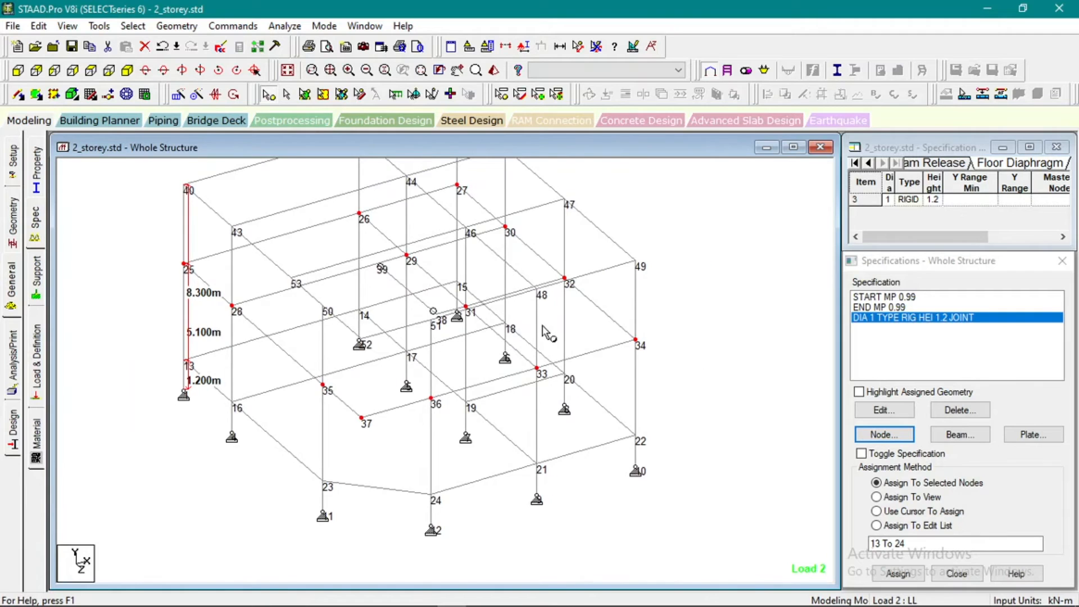
{"action": "scroll", "coordinate": [549, 334], "scroll_direction": "down", "scroll_amount": 2}
{"action": "scroll", "coordinate": [549, 339], "scroll_direction": "down", "scroll_amount": 1}
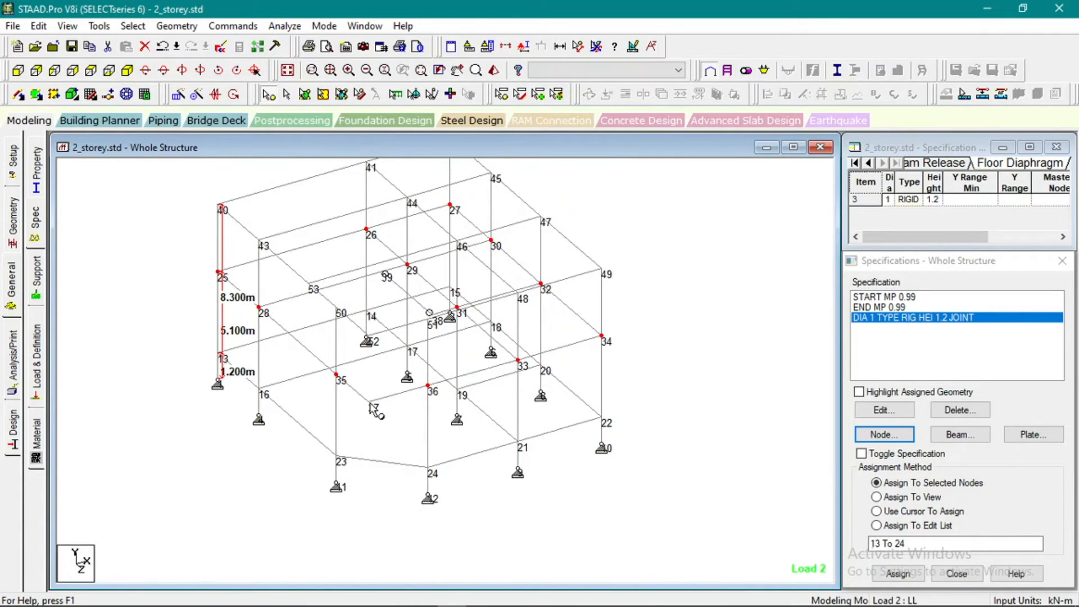
{"action": "scroll", "coordinate": [569, 398], "scroll_direction": "down", "scroll_amount": 1}
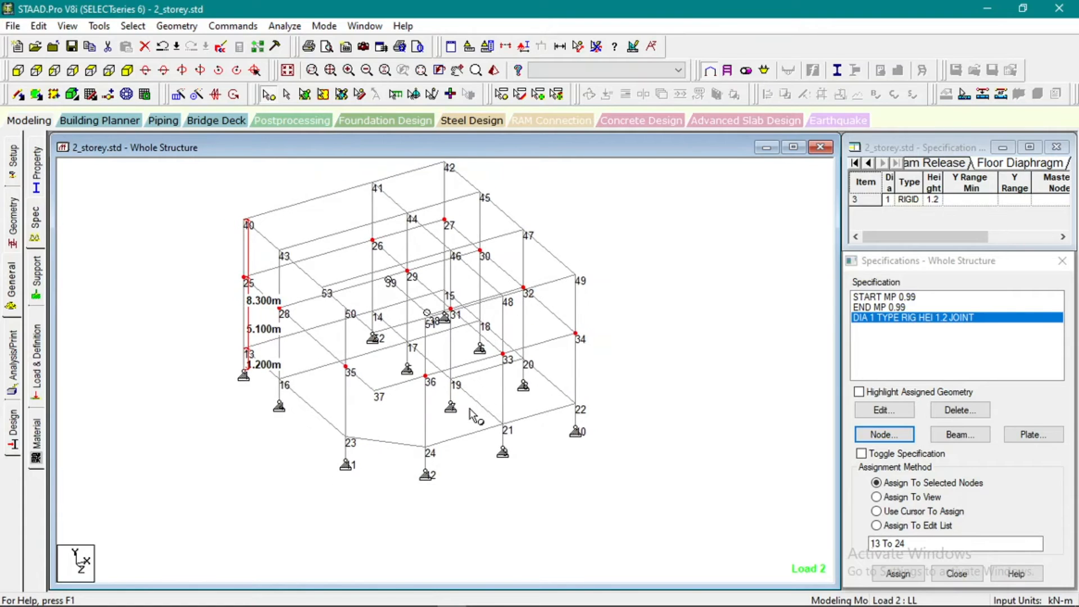
{"action": "scroll", "coordinate": [477, 416], "scroll_direction": "up", "scroll_amount": 2}
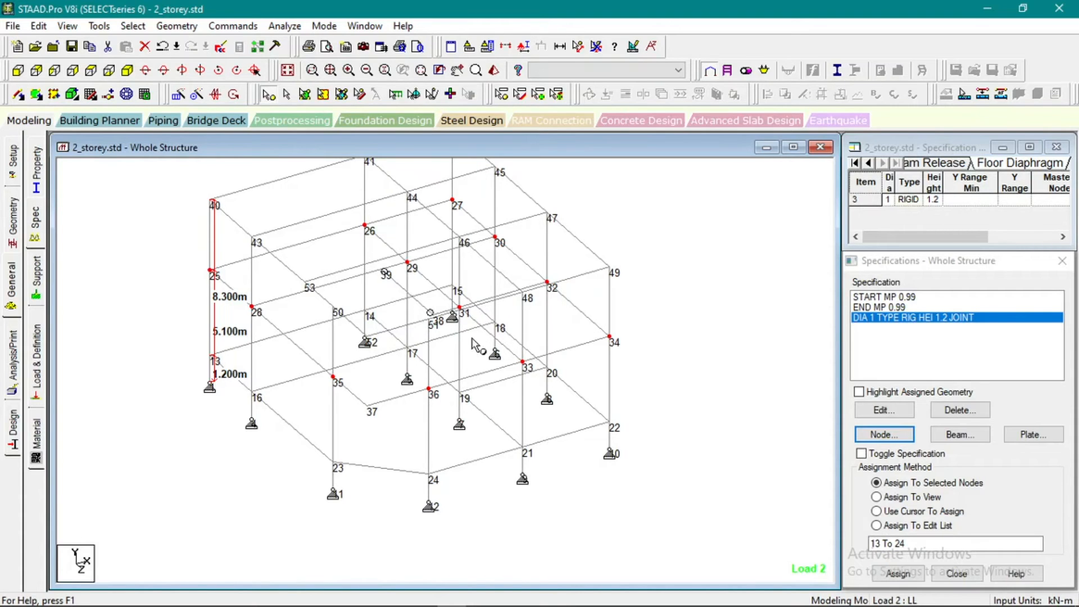
{"action": "scroll", "coordinate": [423, 306], "scroll_direction": "down", "scroll_amount": 1}
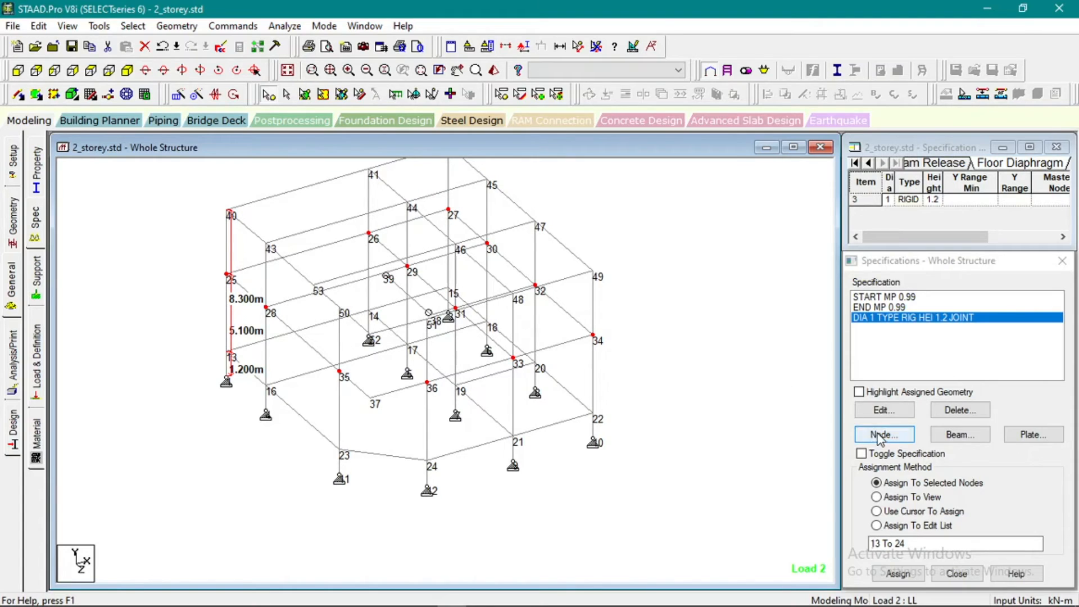
Create rigid floor diaphragm 2 at a height of 5.1 m and assign it to the selected second-floor nodes.
{"action": "left_click", "coordinate": [872, 434]}
{"action": "left_click", "coordinate": [808, 273]}
{"action": "double_click", "coordinate": [801, 391]}
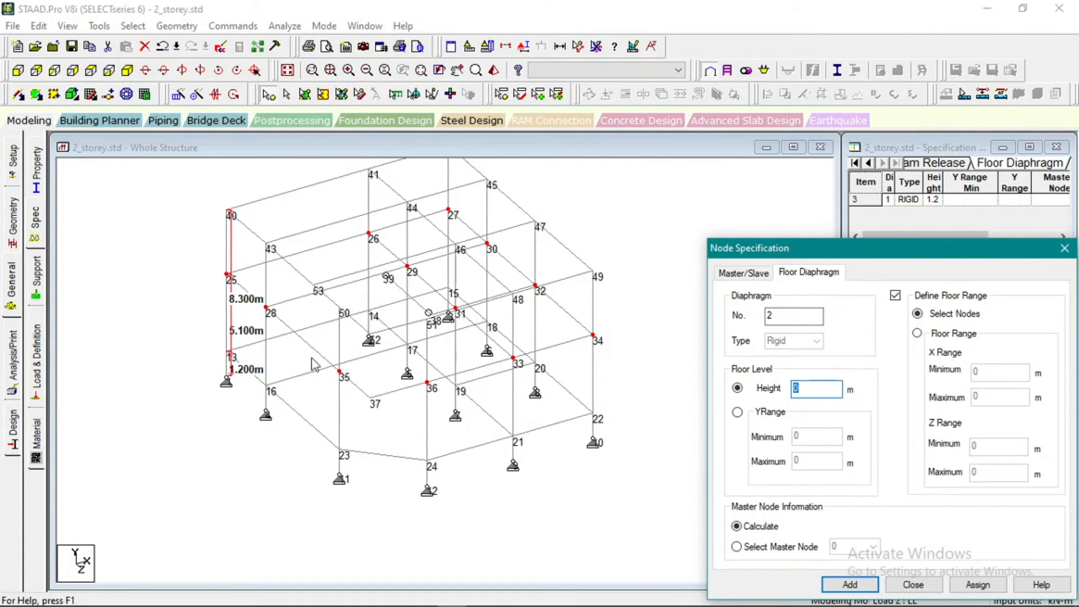
{"action": "type", "text": "5.1"}
{"action": "left_click", "coordinate": [978, 584]}
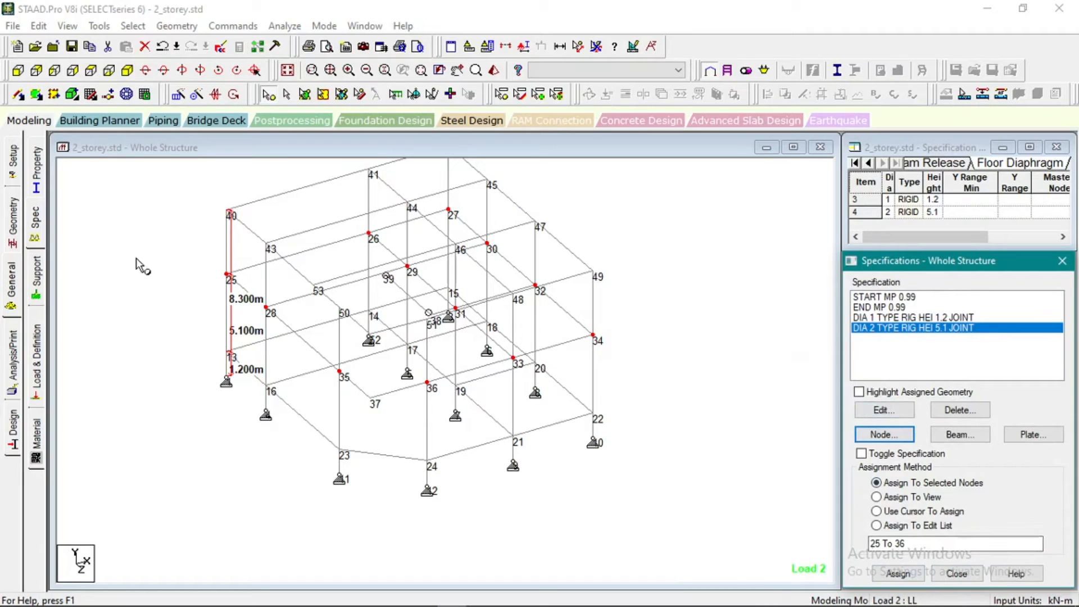
Select the roof-level nodes at 8.3 m from the front elevation, and exclude nodes 52 and 53 in isometric view.
{"action": "left_click", "coordinate": [18, 70]}
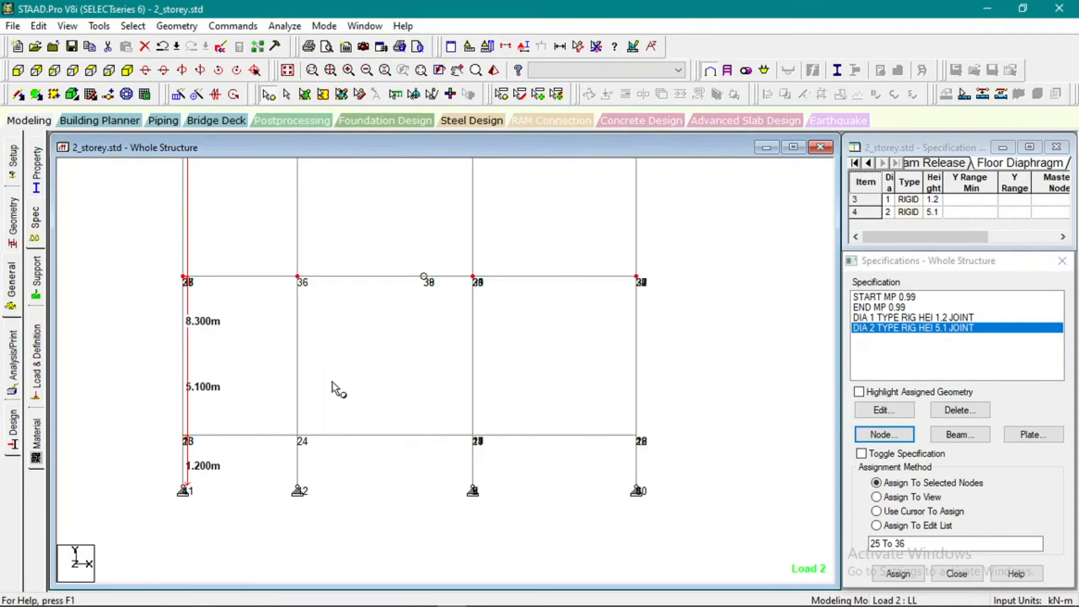
{"action": "left_click_drag", "start_coordinate": [230, 198], "coordinate": [590, 221]}
{"action": "left_click", "coordinate": [127, 70]}
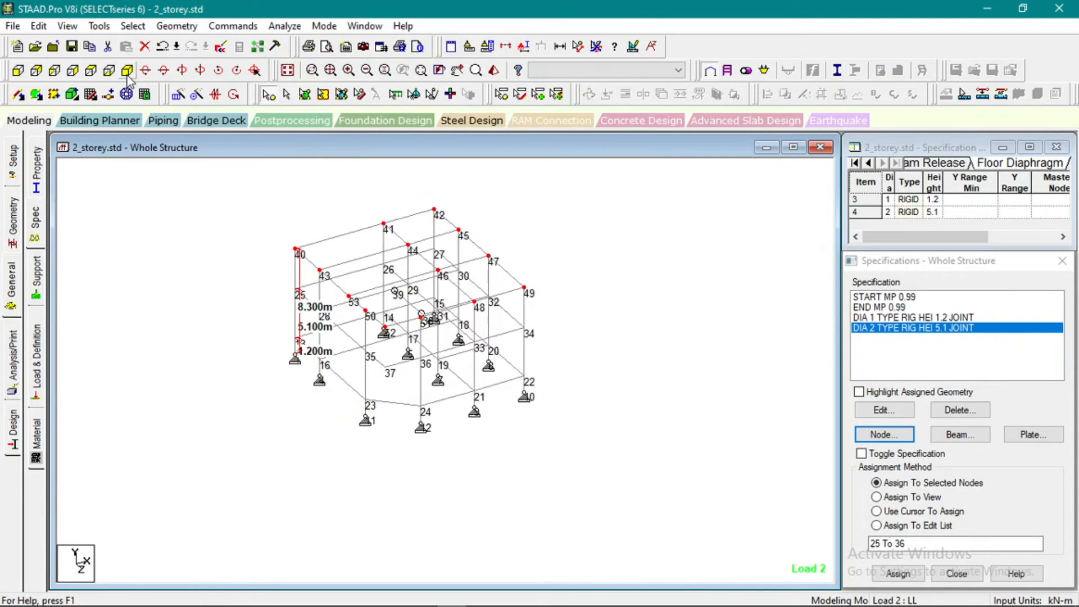
{"action": "scroll", "coordinate": [447, 245], "scroll_direction": "up", "scroll_amount": 5}
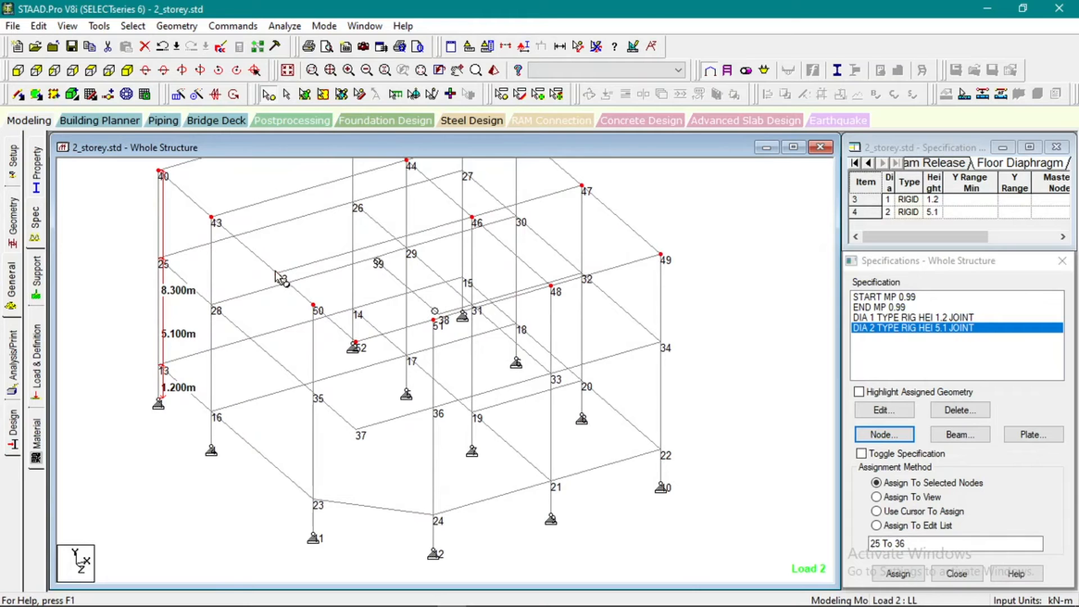
{"action": "scroll", "coordinate": [601, 336], "scroll_direction": "down", "scroll_amount": 2}
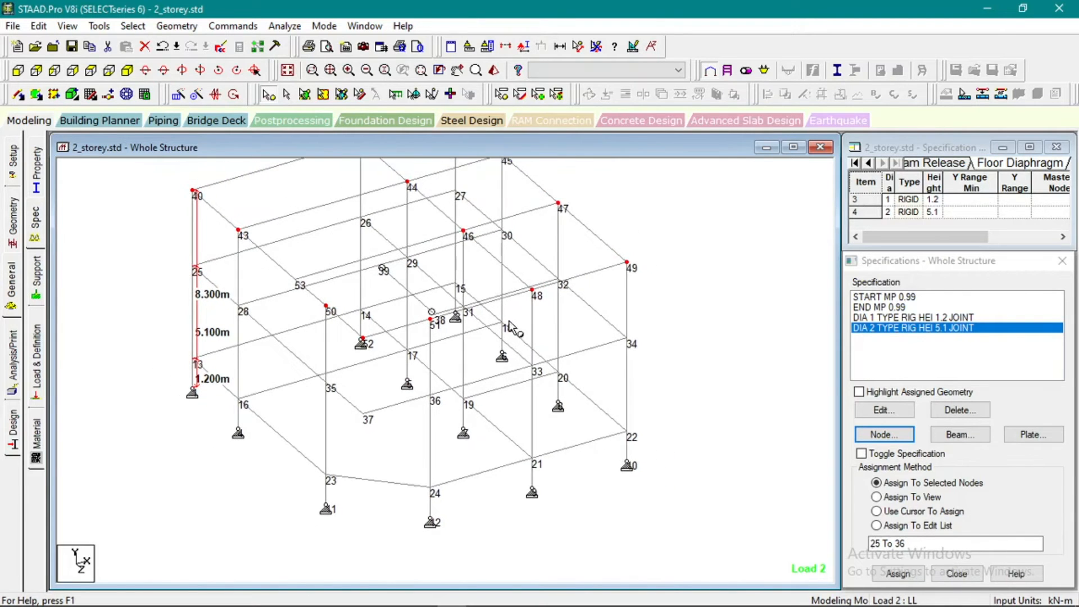
{"action": "scroll", "coordinate": [382, 344], "scroll_direction": "up", "scroll_amount": 4}
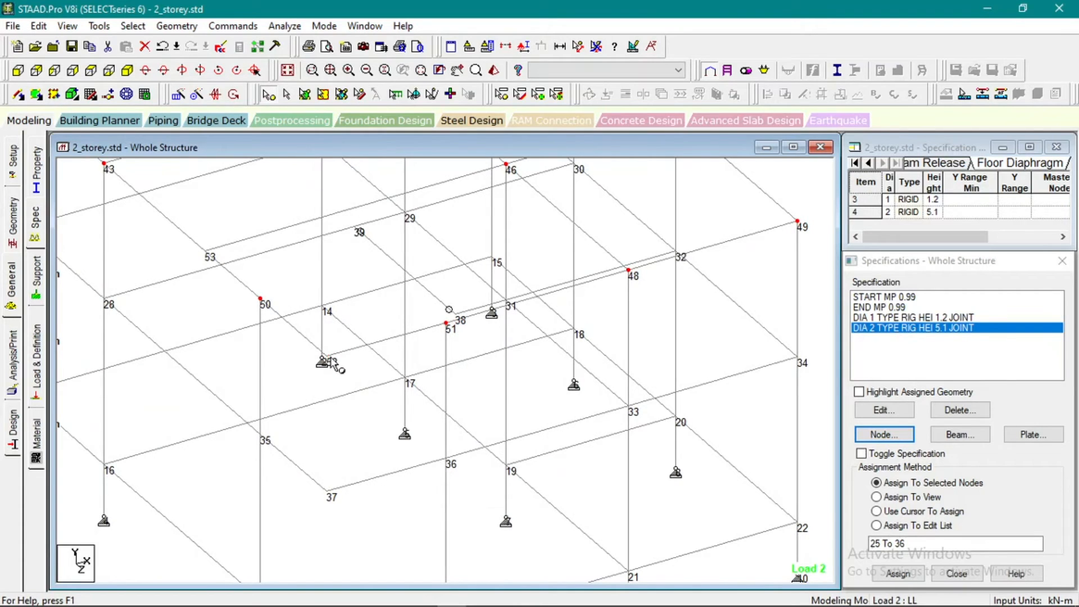
{"action": "scroll", "coordinate": [456, 395], "scroll_direction": "down", "scroll_amount": 4}
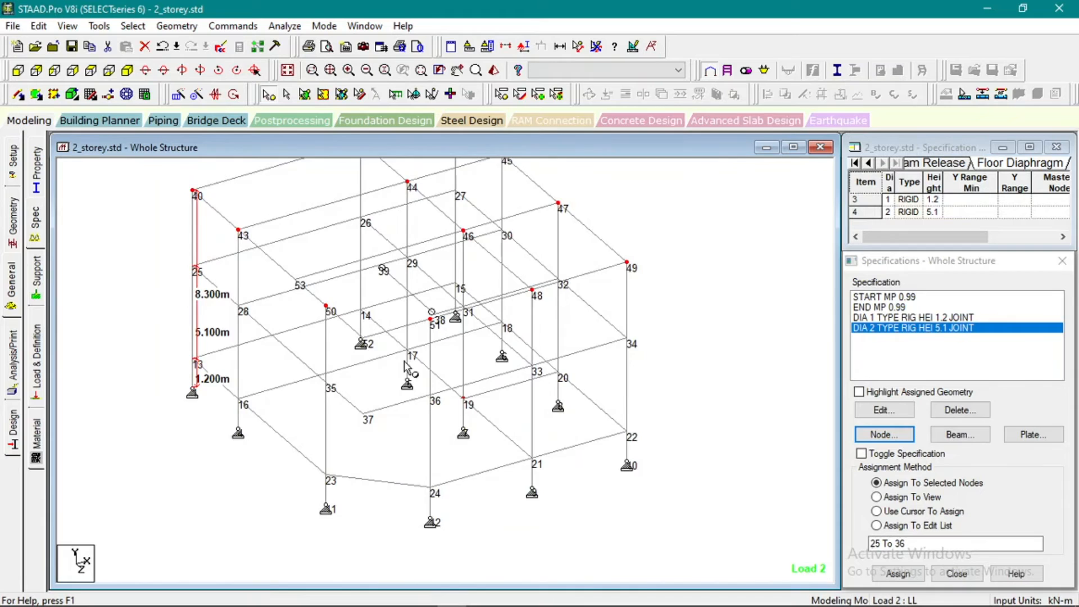
{"action": "scroll", "coordinate": [421, 387], "scroll_direction": "down", "scroll_amount": 2}
{"action": "scroll", "coordinate": [422, 392], "scroll_direction": "down", "scroll_amount": 1}
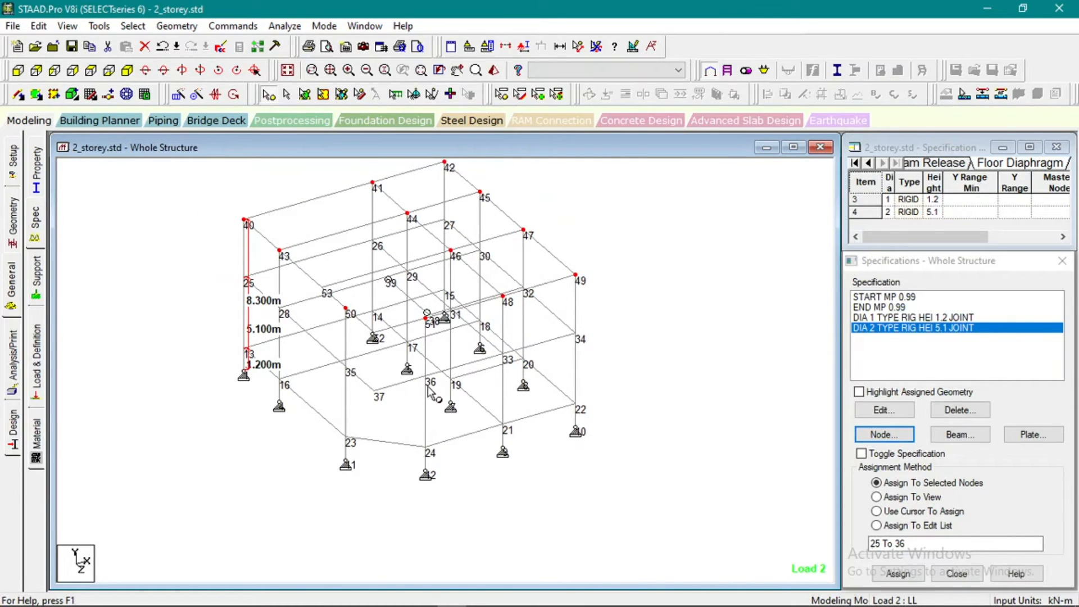
Create rigid floor diaphragm 3 at a height of 8.3 m and assign it to the selected roof nodes.
{"action": "left_click", "coordinate": [898, 435]}
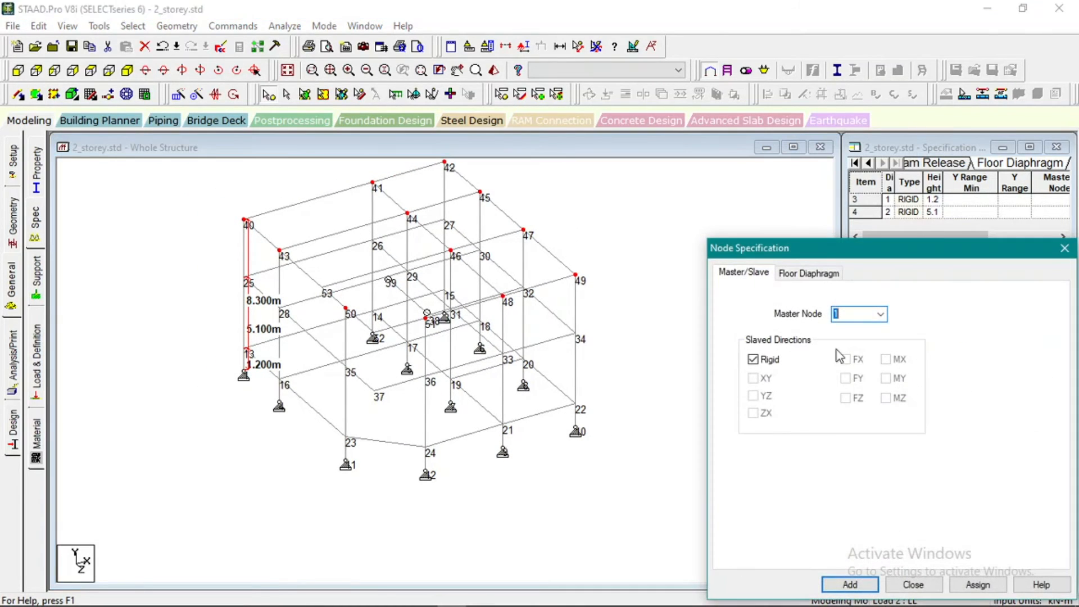
{"action": "left_click", "coordinate": [792, 275]}
{"action": "double_click", "coordinate": [812, 388]}
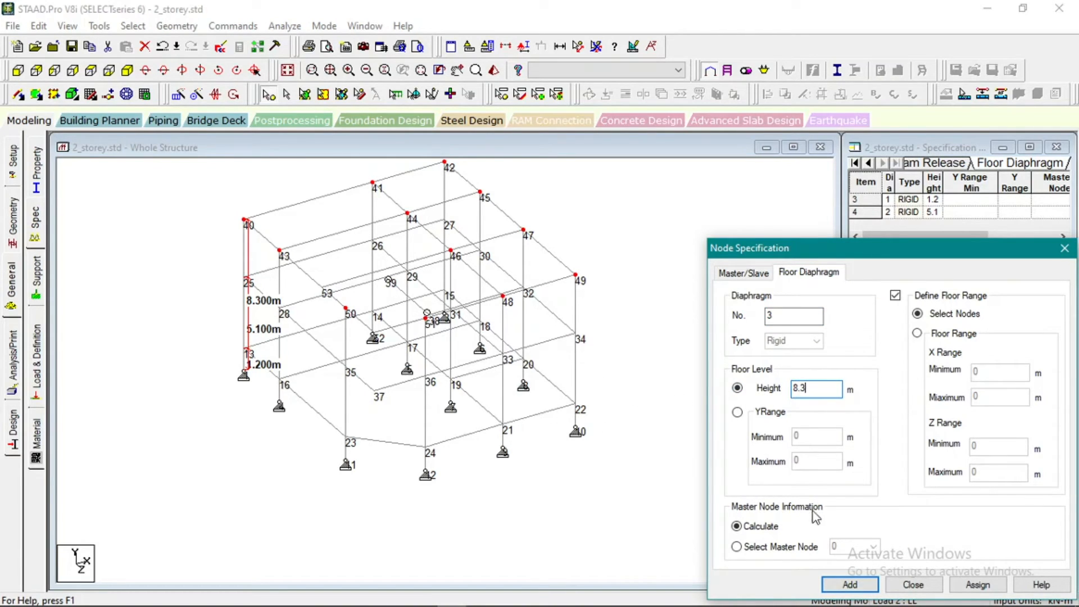
{"action": "left_click", "coordinate": [968, 586]}
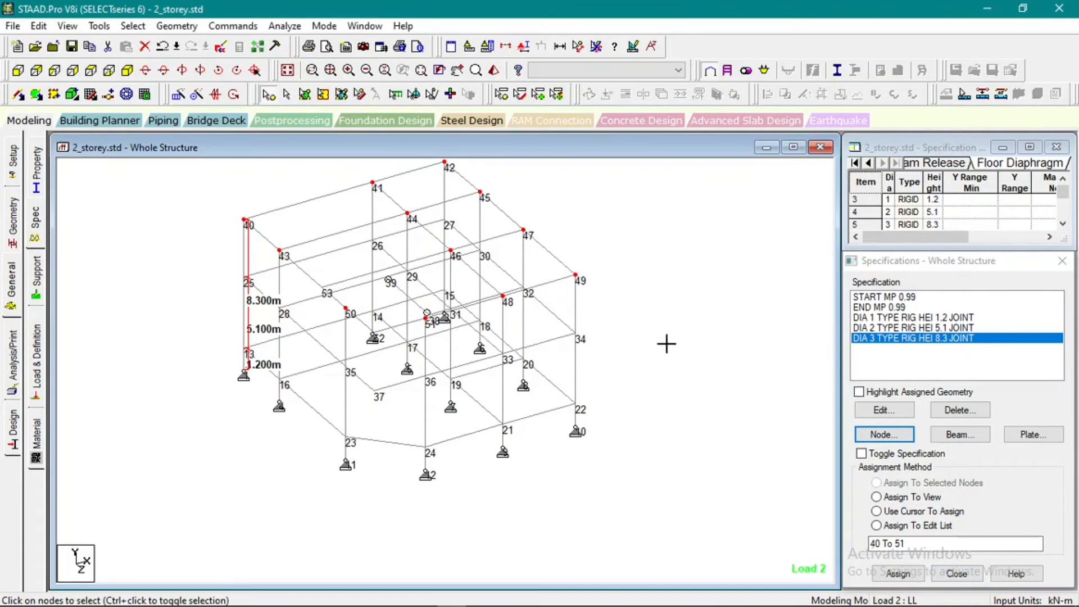
Open the model's input file in the STAAD.Pro Editor and go to the floor diaphragm commands near its end.
{"action": "left_click", "coordinate": [220, 48]}
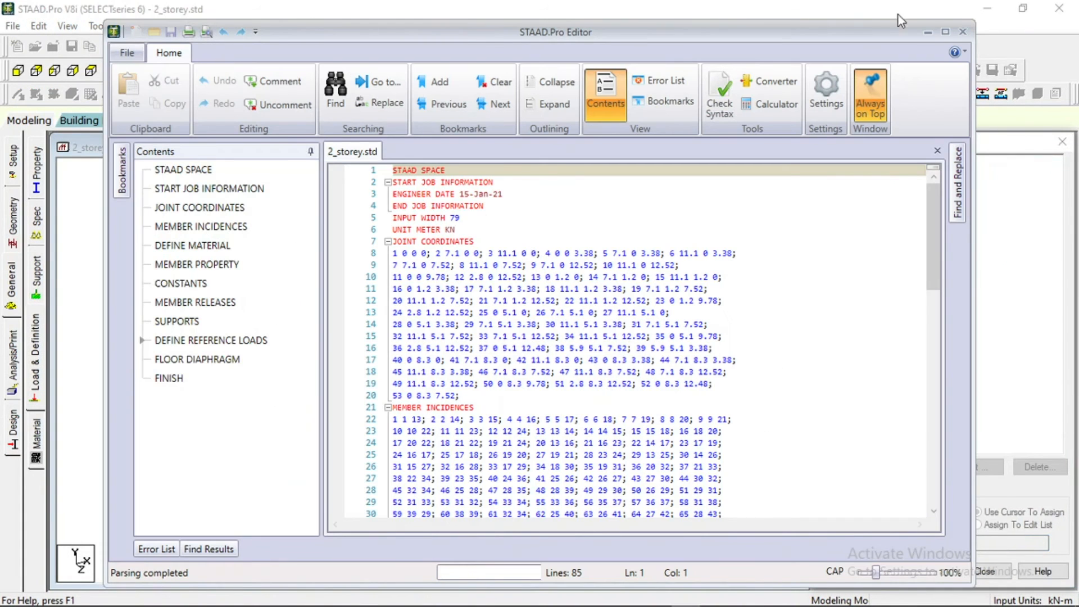
{"action": "left_click", "coordinate": [963, 32]}
{"action": "left_click", "coordinate": [220, 49]}
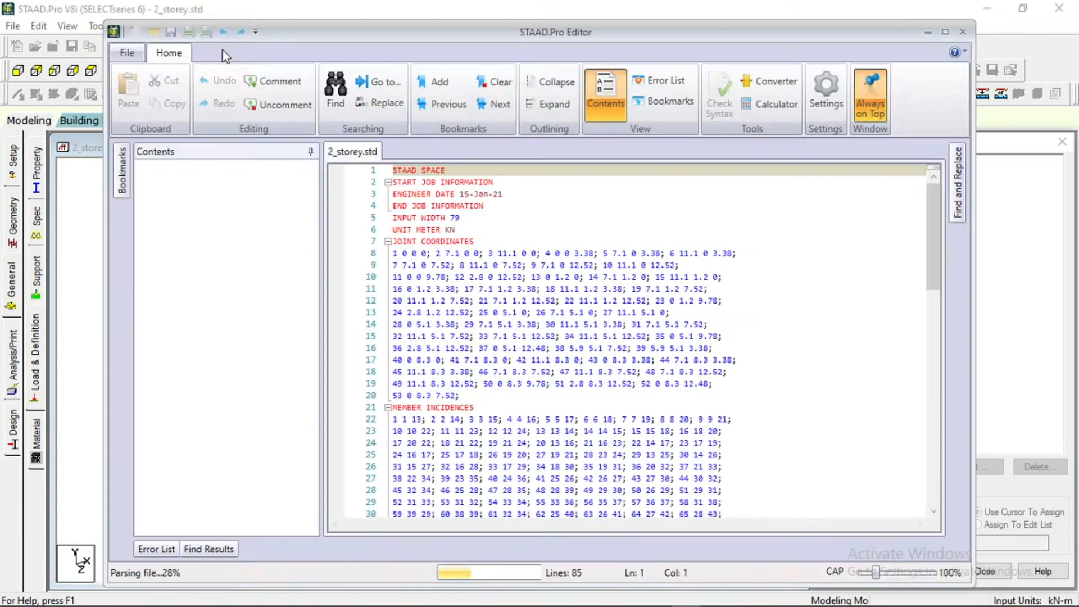
{"action": "left_click", "coordinate": [750, 401]}
{"action": "scroll", "coordinate": [699, 371], "scroll_direction": "down", "scroll_amount": 19}
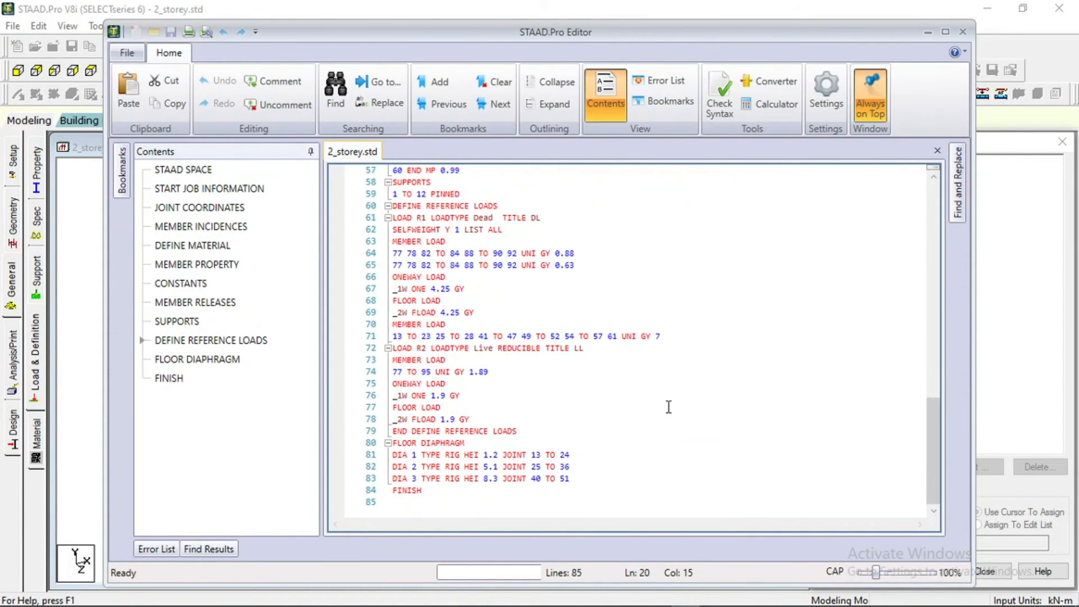
Add the line CHECK SOFT STOREY ASCE7 after the diaphragm 3 definition and save the input file.
{"action": "left_click", "coordinate": [590, 479]}
{"action": "key", "text": "Return"}
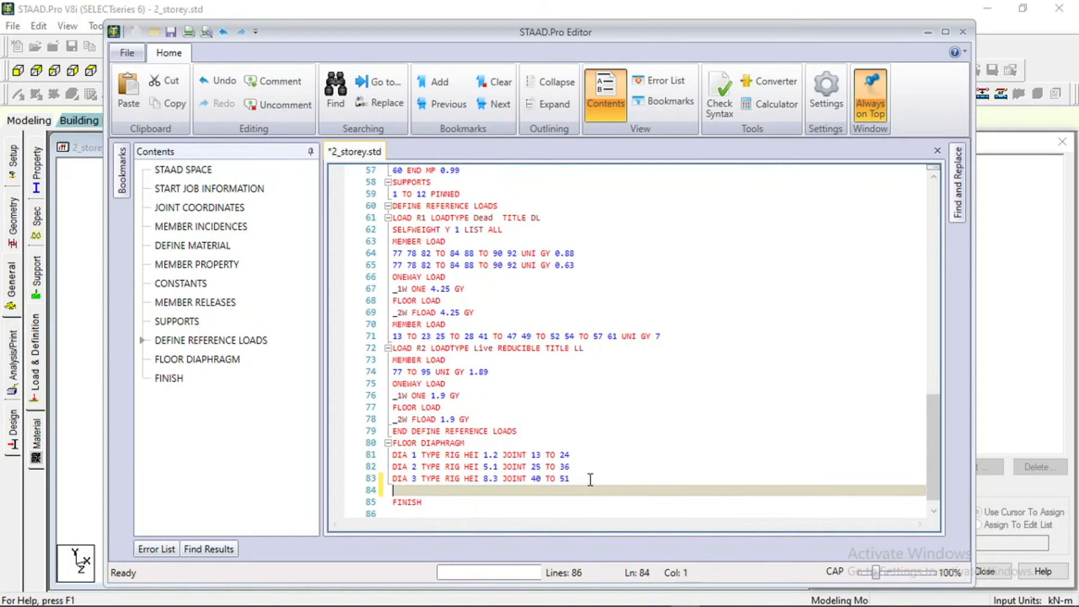
{"action": "type", "text": "CHECK"}
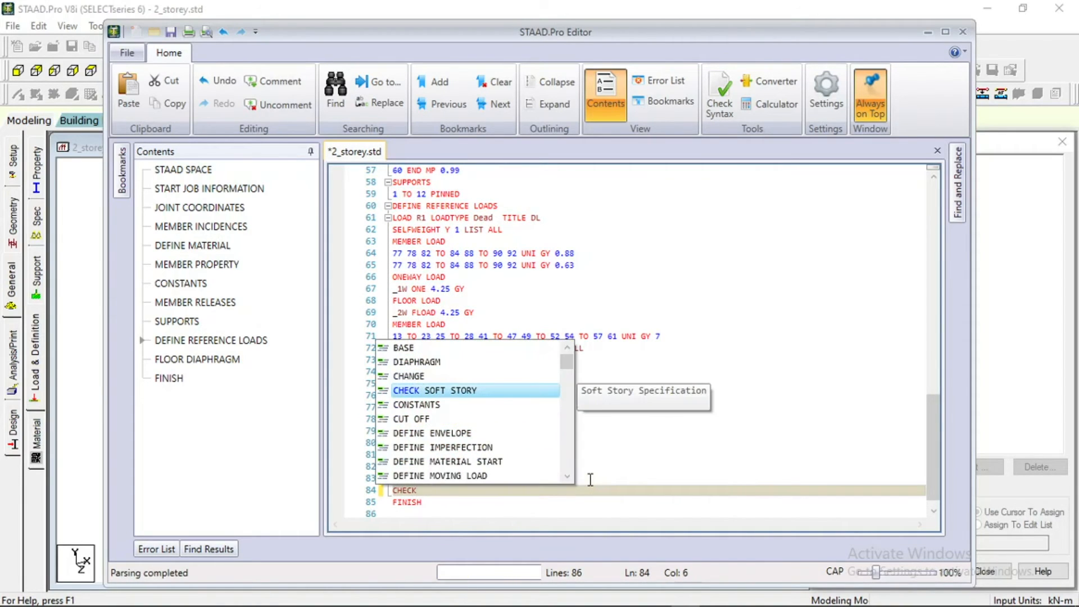
{"action": "type", "text": " SOFT STORE"}
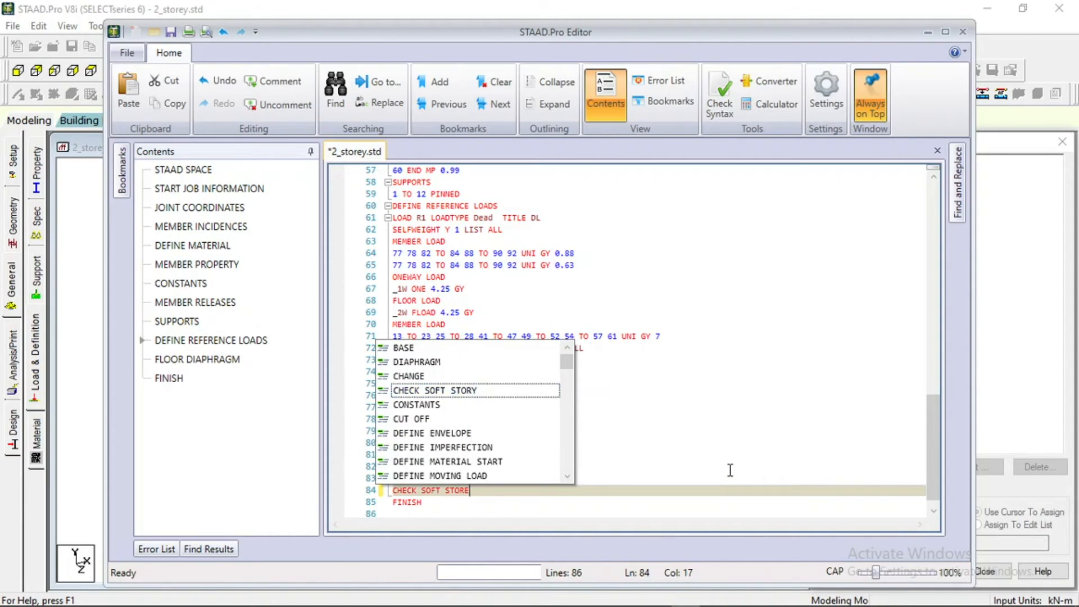
{"action": "type", "text": "Y ASCE7"}
{"action": "left_click", "coordinate": [700, 411]}
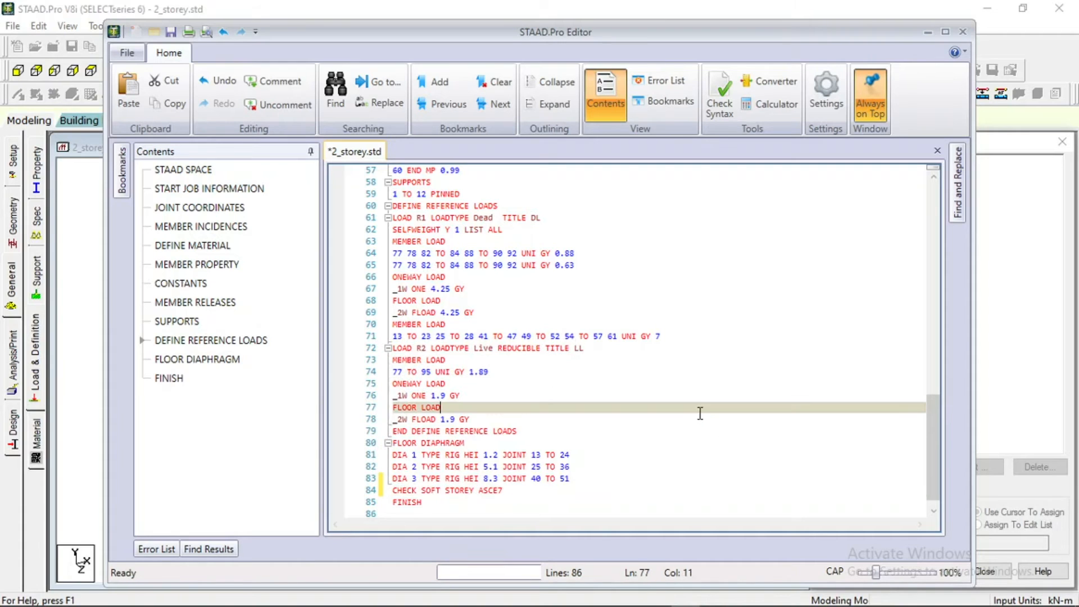
{"action": "left_click", "coordinate": [171, 31]}
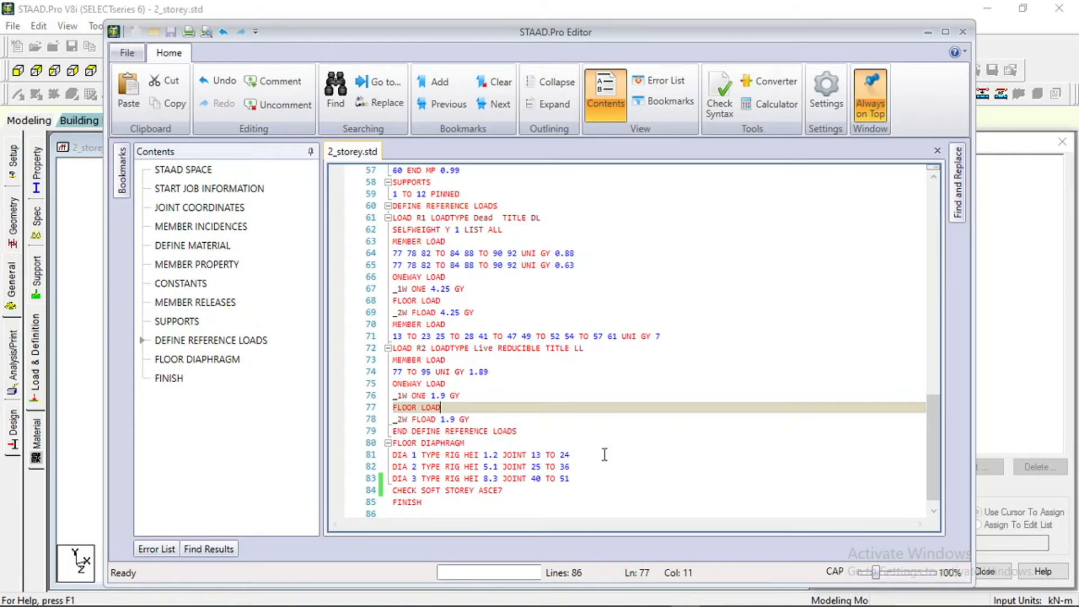
Close the input file editor and start a new seismic definition of type UBC 1997.
{"action": "left_click", "coordinate": [963, 32]}
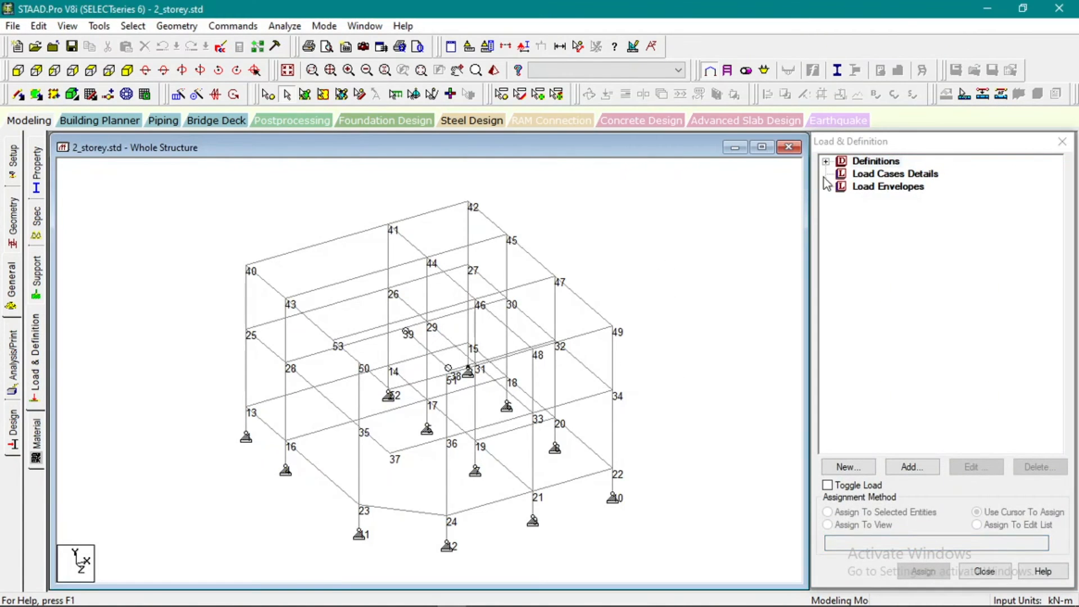
{"action": "left_click", "coordinate": [826, 162]}
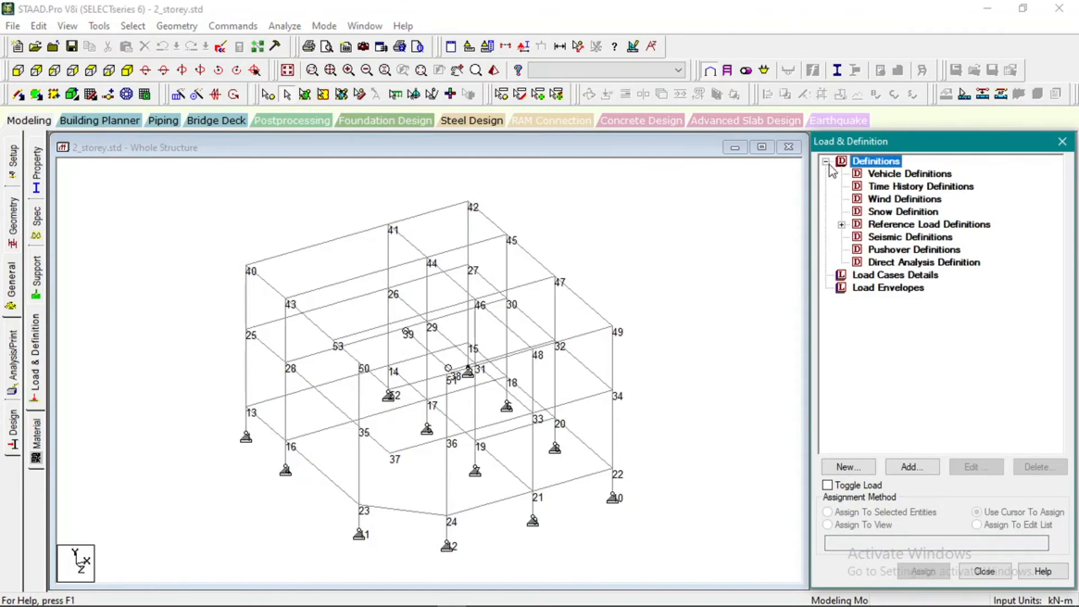
{"action": "left_click", "coordinate": [842, 224]}
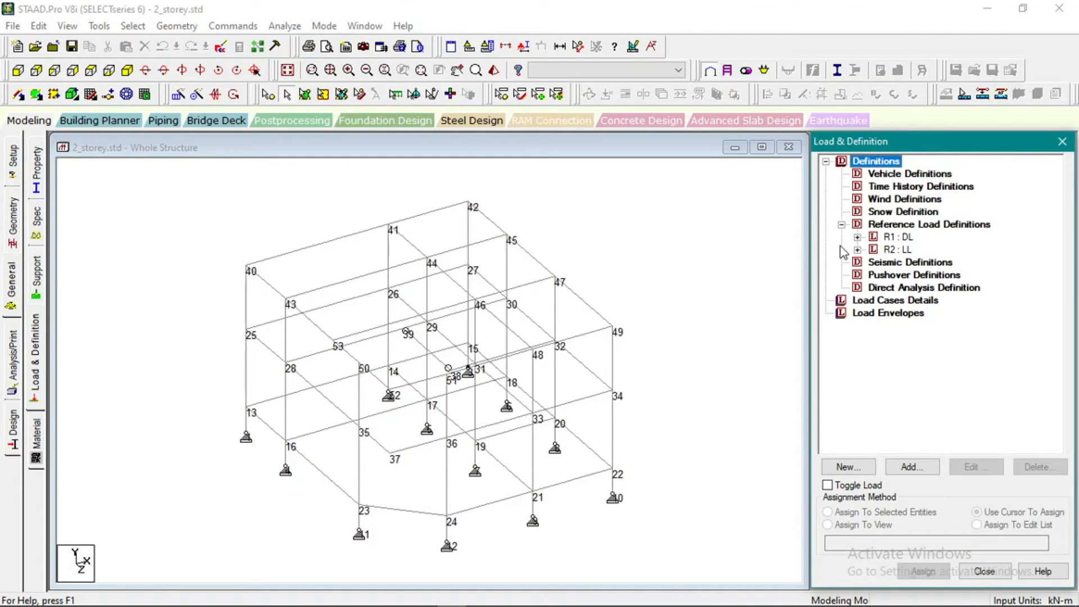
{"action": "left_click", "coordinate": [916, 262]}
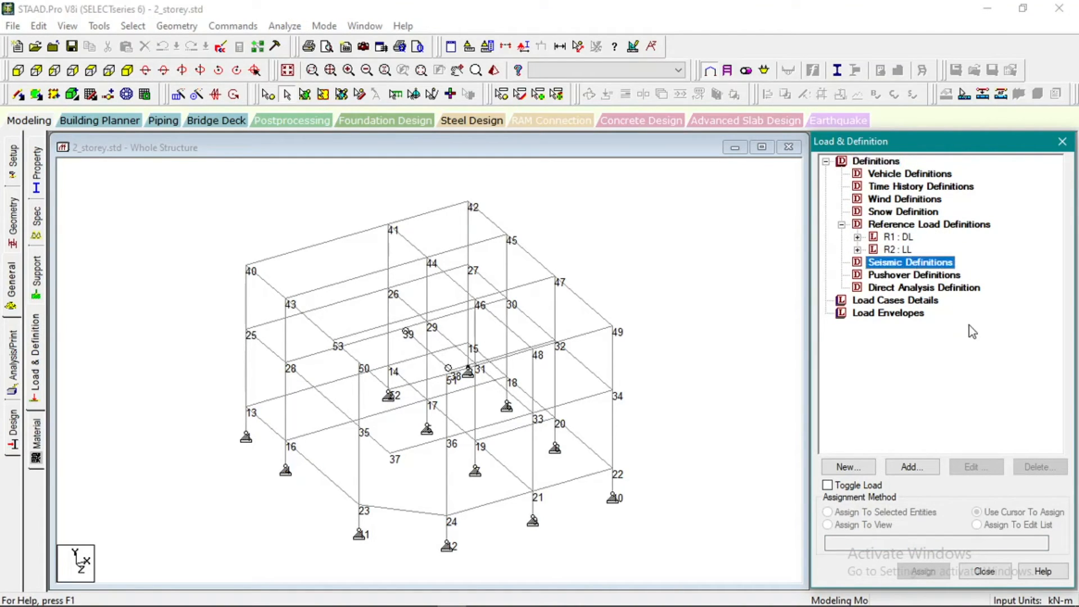
{"action": "left_click", "coordinate": [911, 467]}
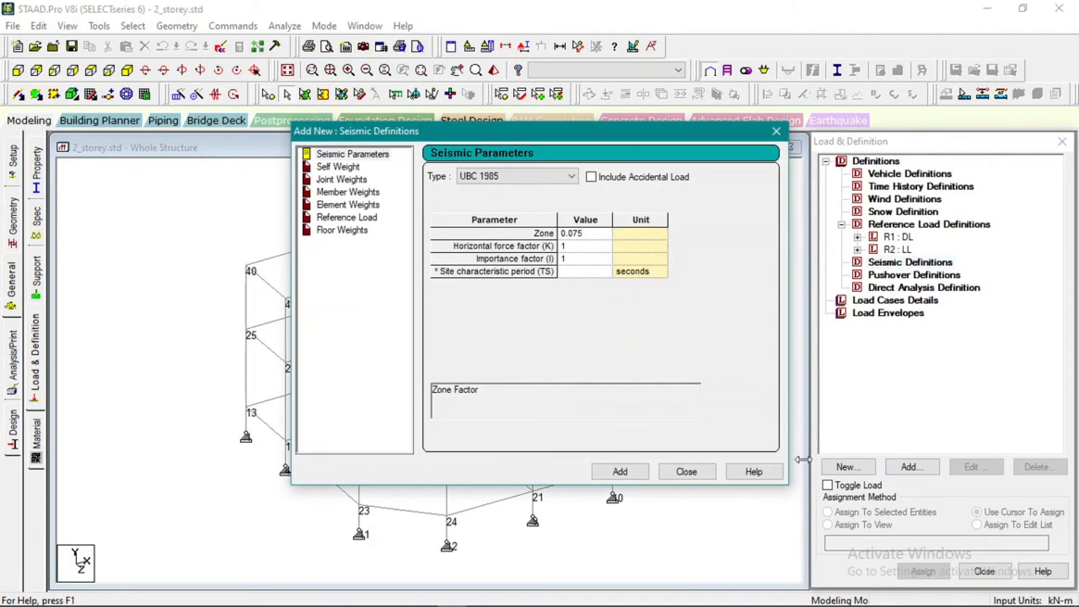
{"action": "left_click", "coordinate": [572, 177]}
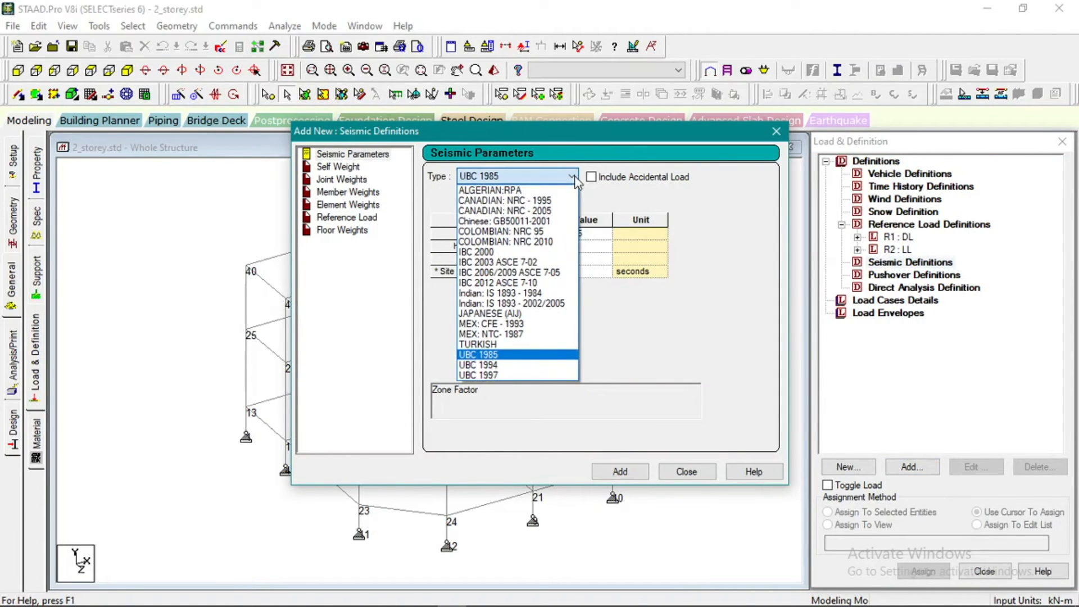
{"action": "left_click", "coordinate": [529, 375]}
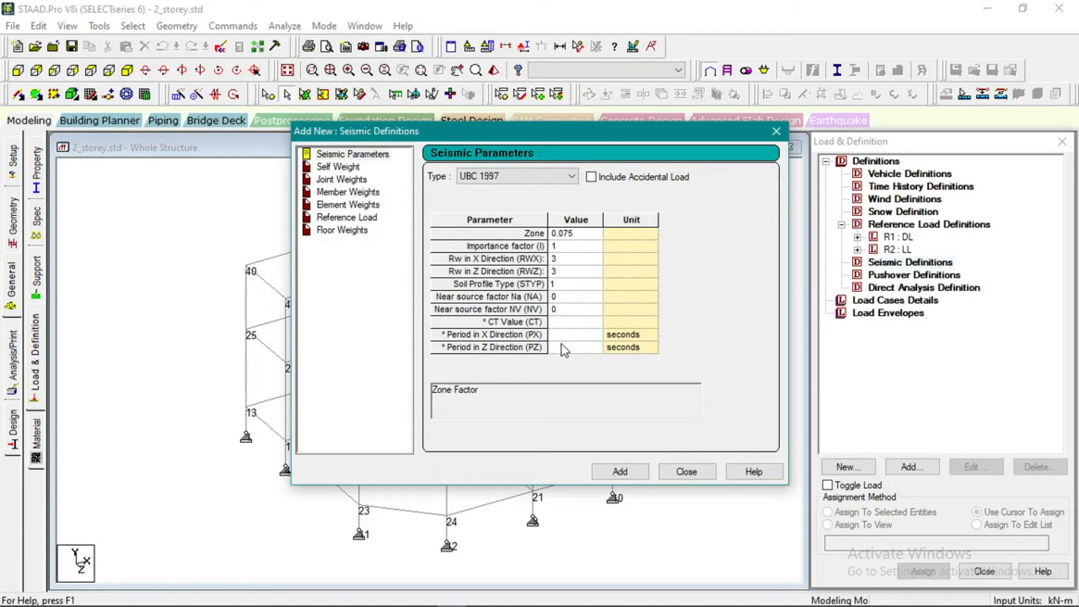
Switch to the LOADGEN_2NewManila.xlsm workbook in Excel and place its SEISMIC PARAMETERS STAAD INPUT table beside the seismic definition dialog.
{"action": "left_click", "coordinate": [306, 596]}
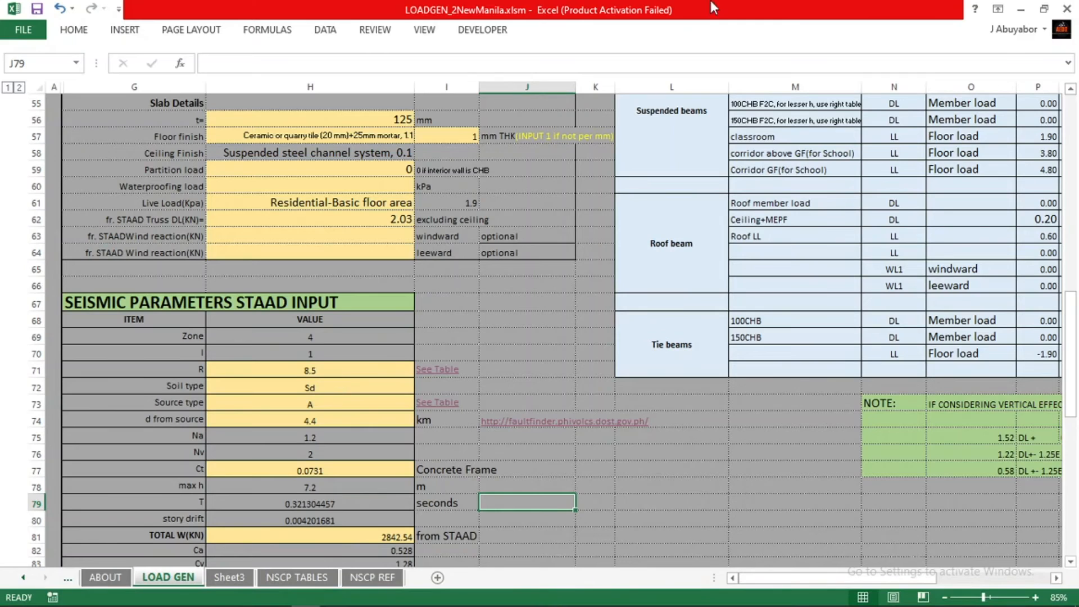
{"action": "left_click_drag", "start_coordinate": [710, 8], "coordinate": [27, 136]}
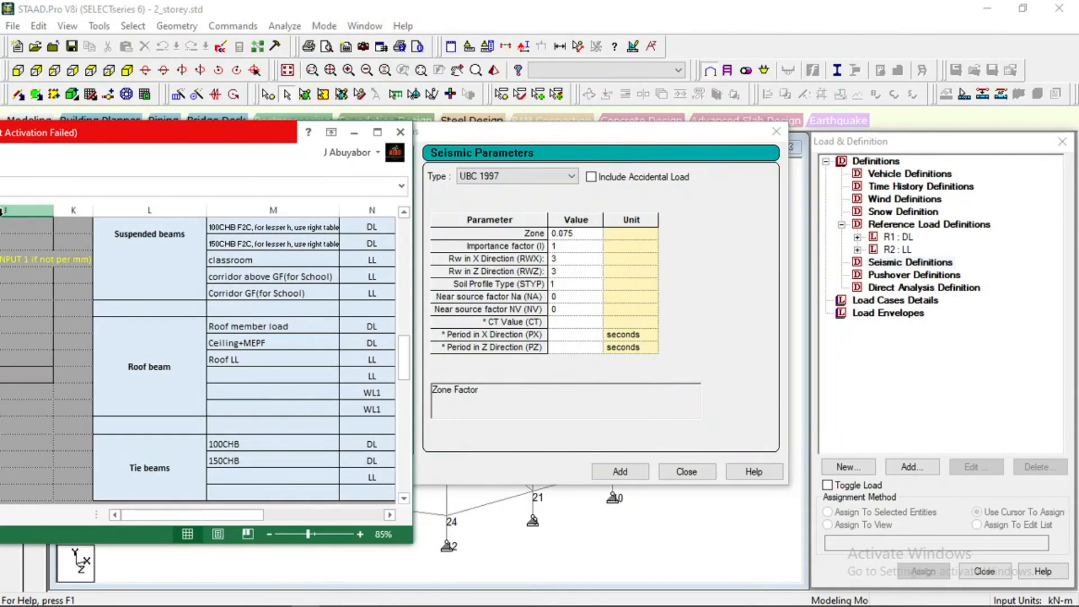
{"action": "left_click_drag", "start_coordinate": [122, 129], "coordinate": [573, 204]}
{"action": "left_click_drag", "start_coordinate": [860, 315], "coordinate": [409, 315]}
{"action": "left_click_drag", "start_coordinate": [231, 204], "coordinate": [226, 83]}
{"action": "scroll", "coordinate": [225, 288], "scroll_direction": "down", "scroll_amount": 4}
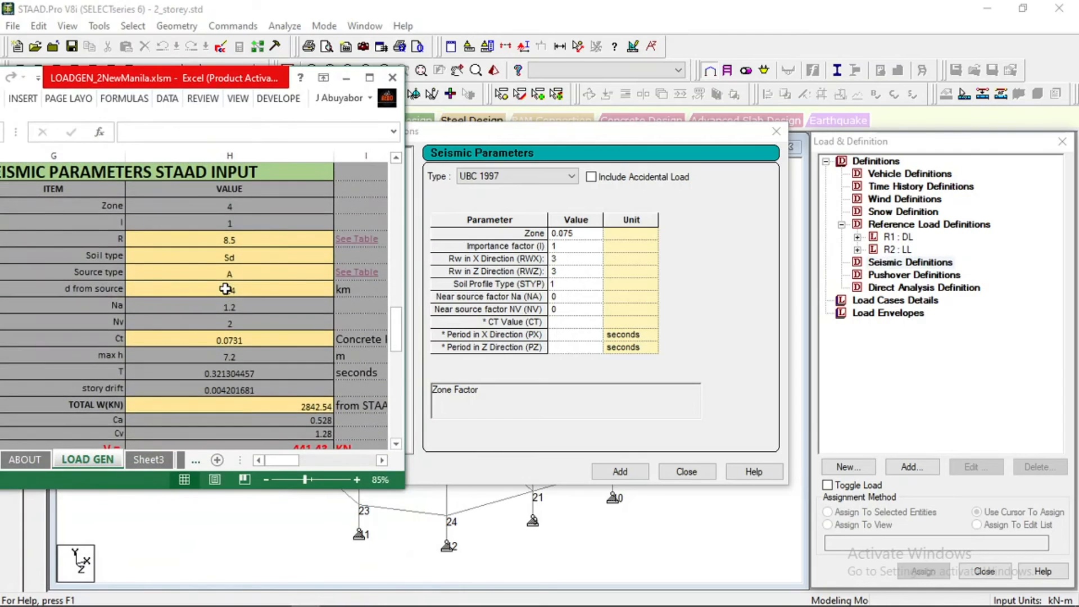
Set the zone factor of the UBC 1997 seismic parameters to 0.4.
{"action": "left_click", "coordinate": [584, 232]}
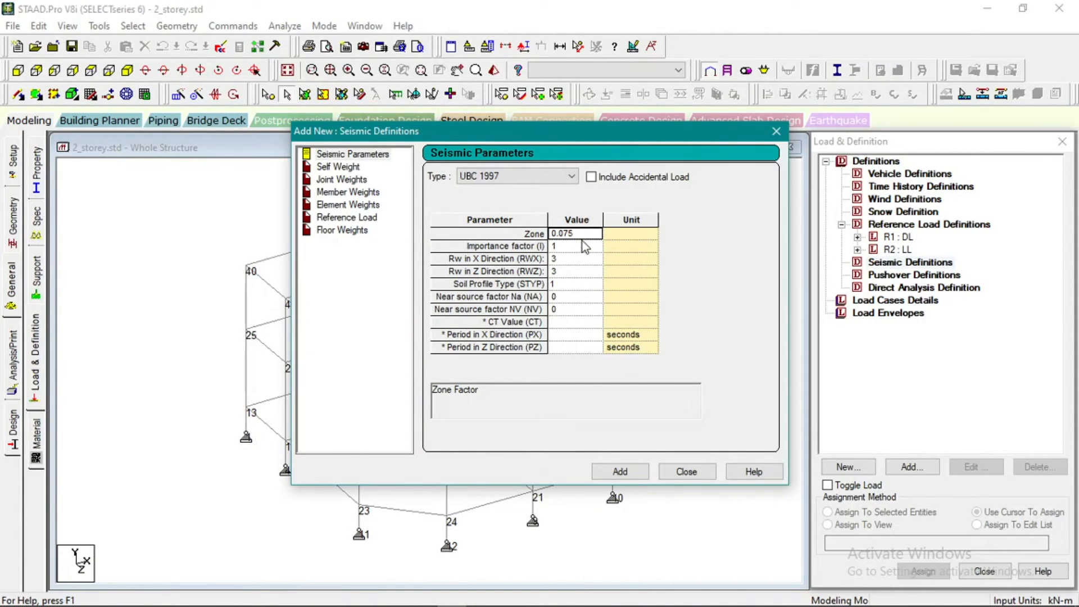
{"action": "type", "text": "0.4"}
{"action": "left_click", "coordinate": [582, 248]}
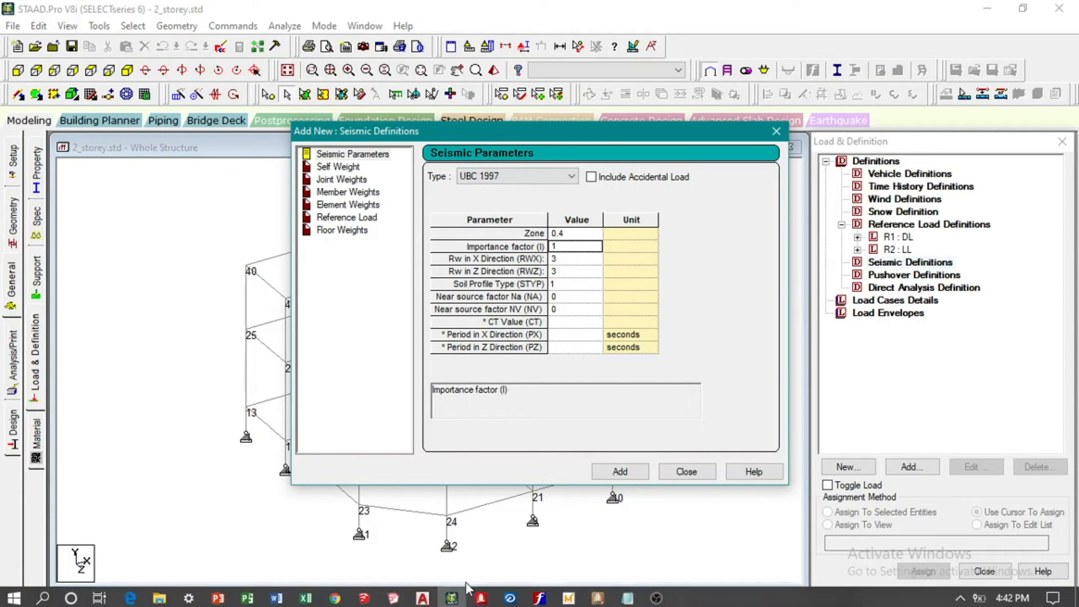
Arrange the Excel workbook and STAAD.Pro side by side, with the seismic parameter table and the seismic definition dialog both readable.
{"action": "left_click", "coordinate": [306, 594]}
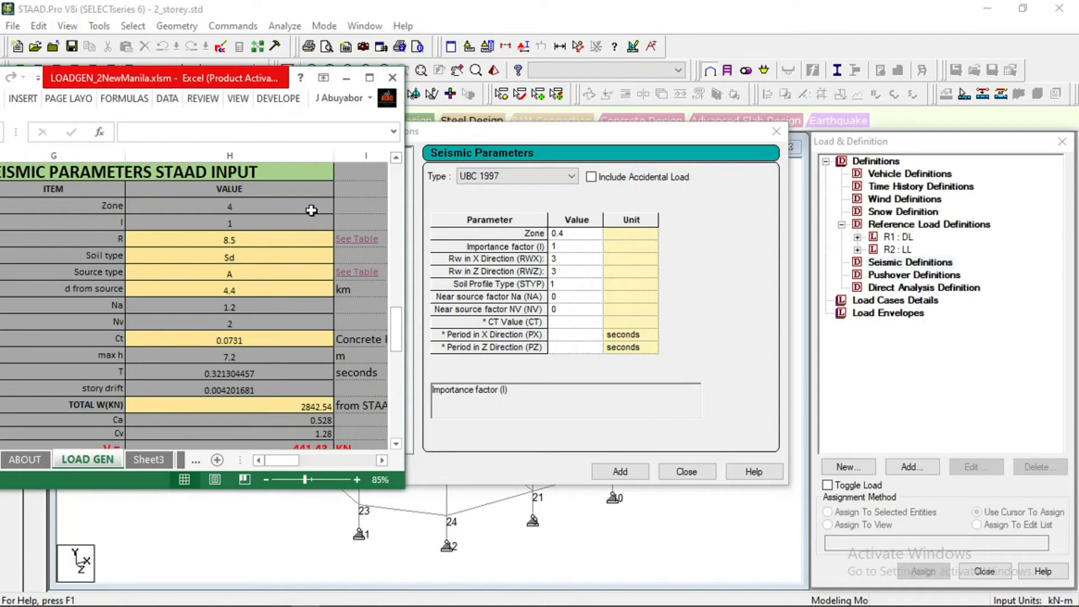
{"action": "left_click_drag", "start_coordinate": [657, 17], "coordinate": [1077, 85]}
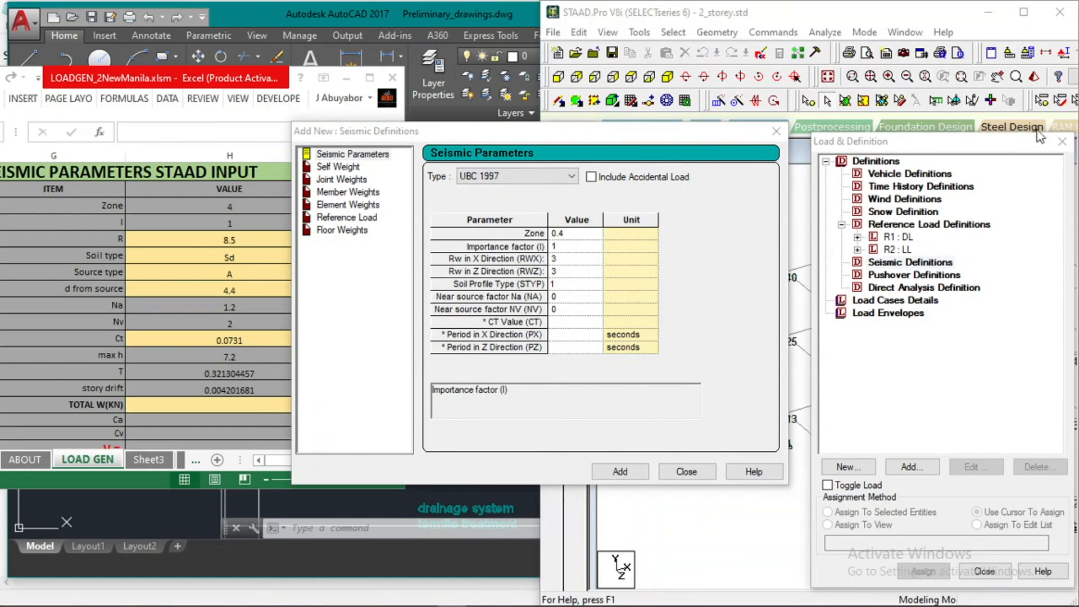
{"action": "left_click", "coordinate": [167, 166]}
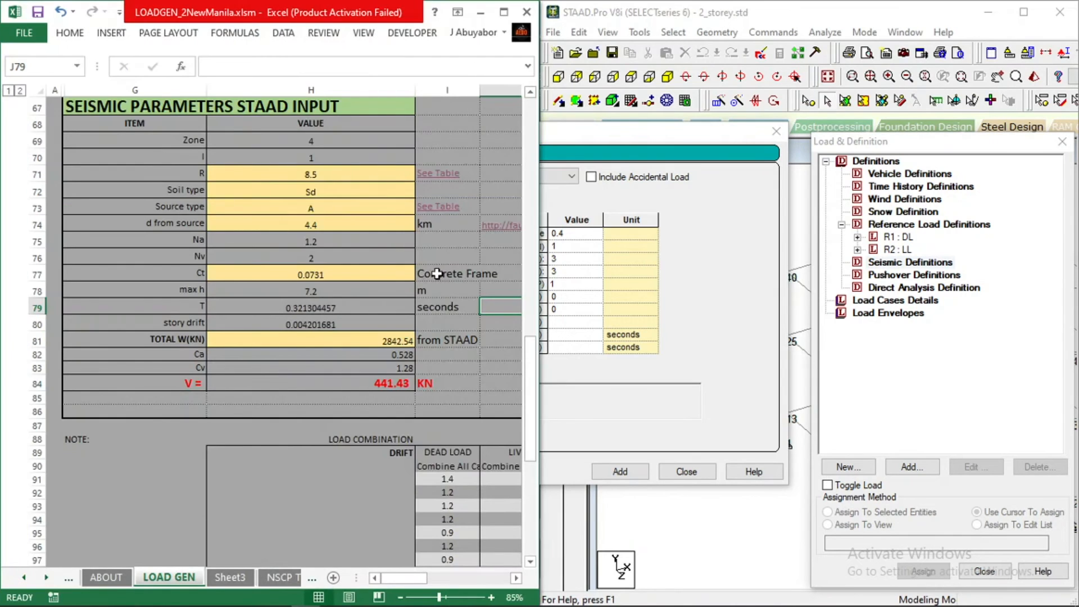
{"action": "left_click", "coordinate": [730, 254]}
{"action": "left_click_drag", "start_coordinate": [617, 130], "coordinate": [802, 124]}
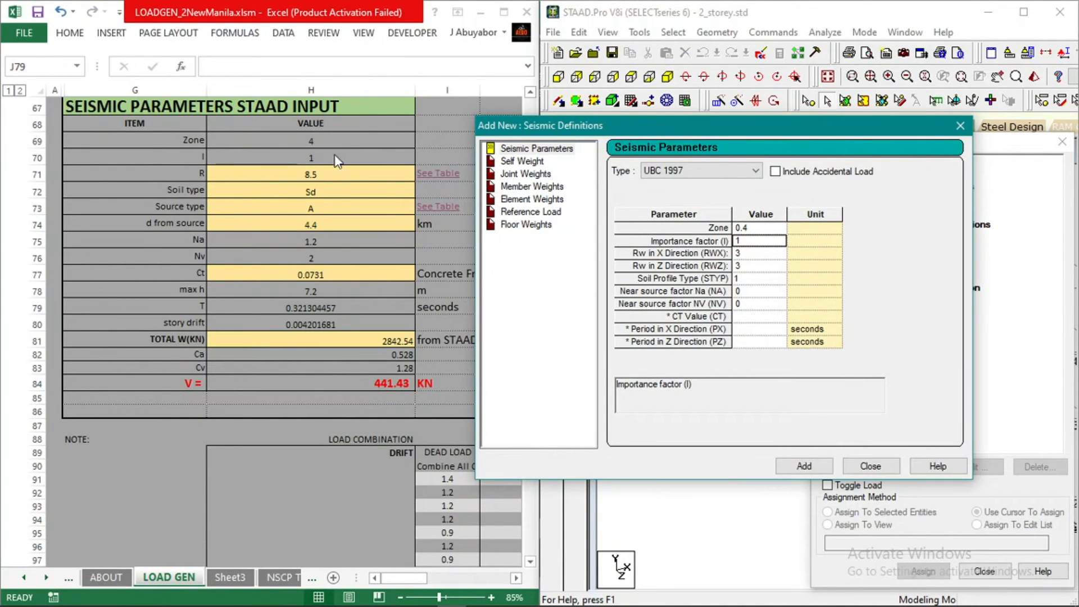
Set Rw in the X and Z directions to 8.5 and the soil profile type to 4.
{"action": "left_click", "coordinate": [763, 255]}
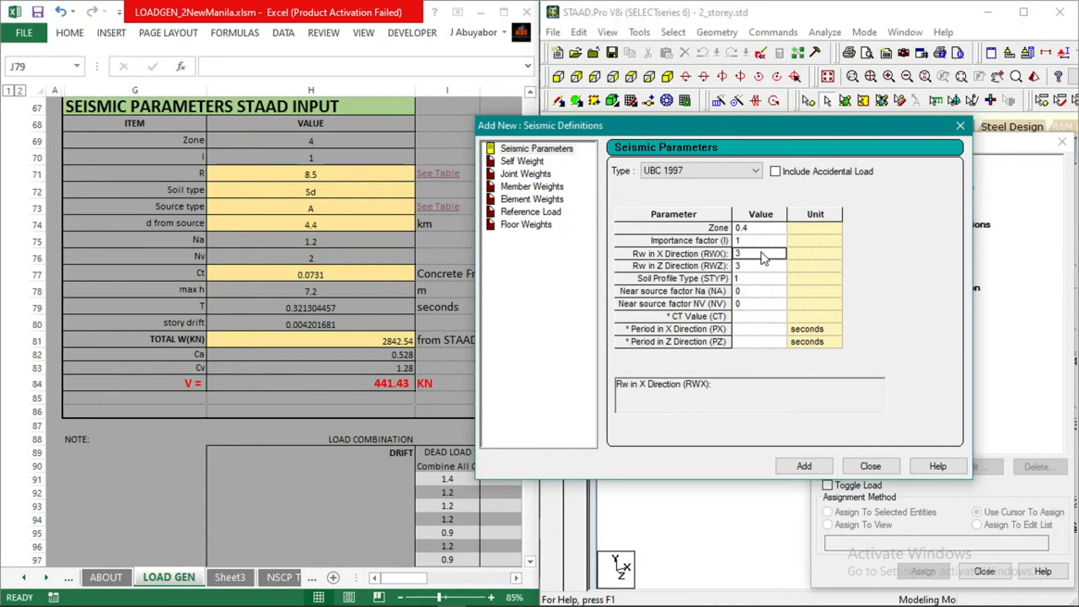
{"action": "type", "text": "9"}
{"action": "left_click", "coordinate": [762, 266]}
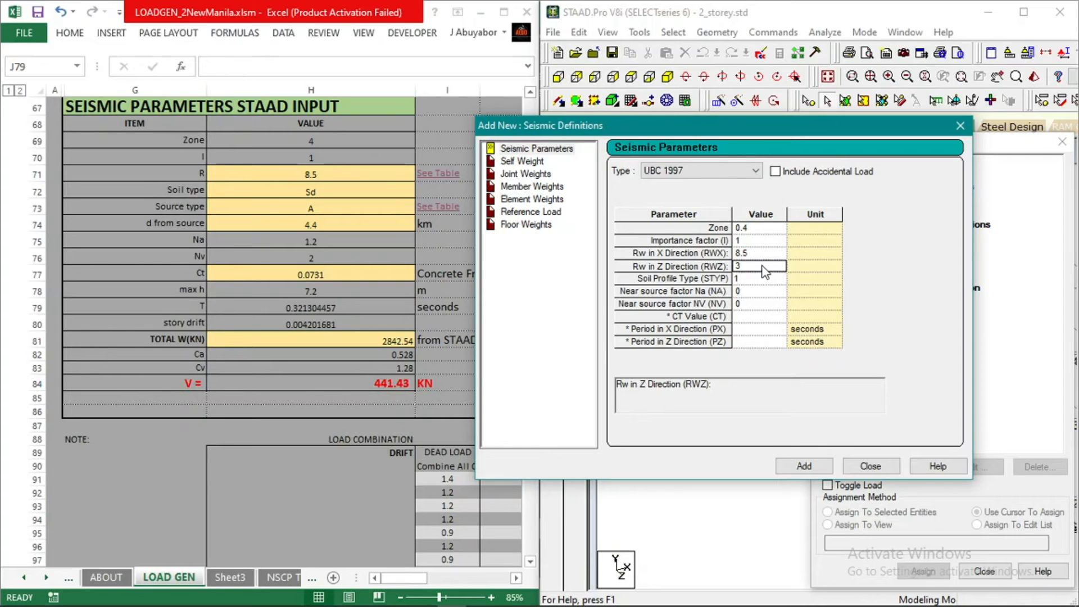
{"action": "type", "text": "8.5"}
{"action": "left_click", "coordinate": [758, 280]}
{"action": "left_click", "coordinate": [780, 279]}
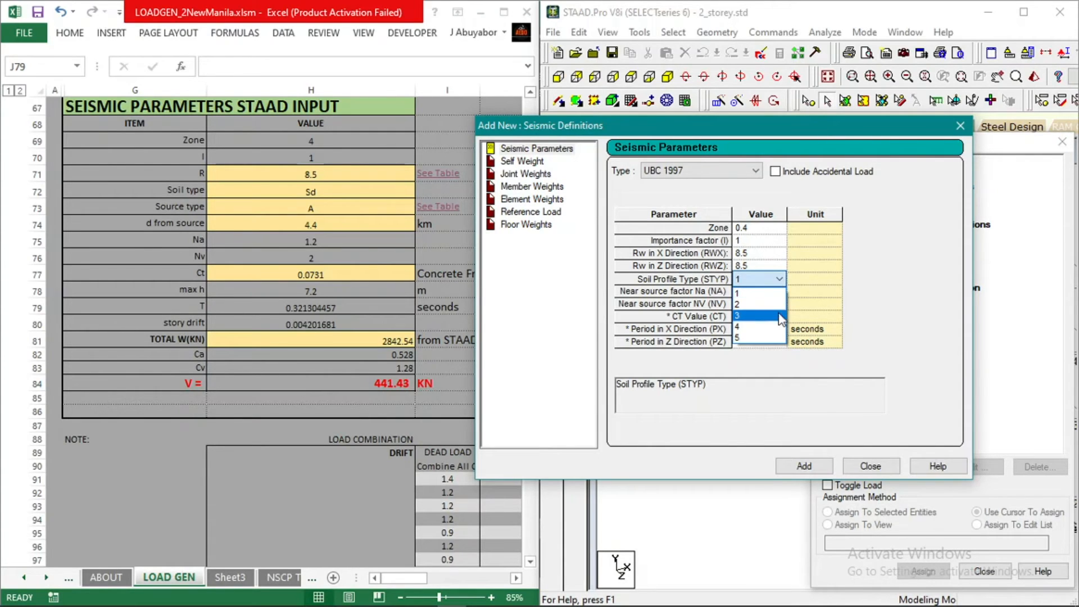
{"action": "left_click", "coordinate": [780, 329]}
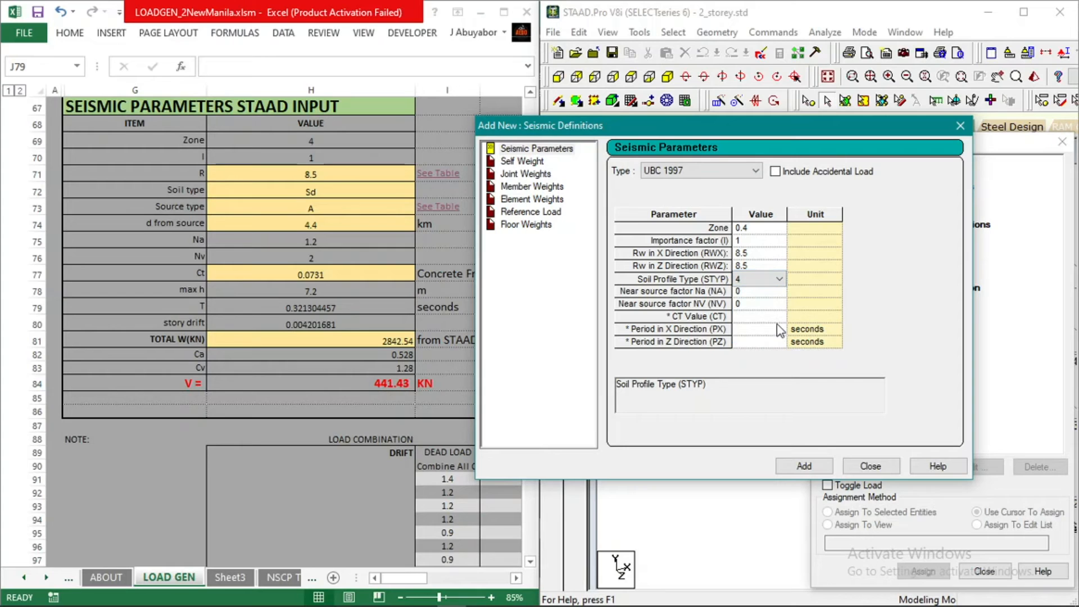
Set near source factors NA to 1.2 and NV to 2 and the CT value to 0.0731, and add the seismic parameters.
{"action": "left_click", "coordinate": [768, 292]}
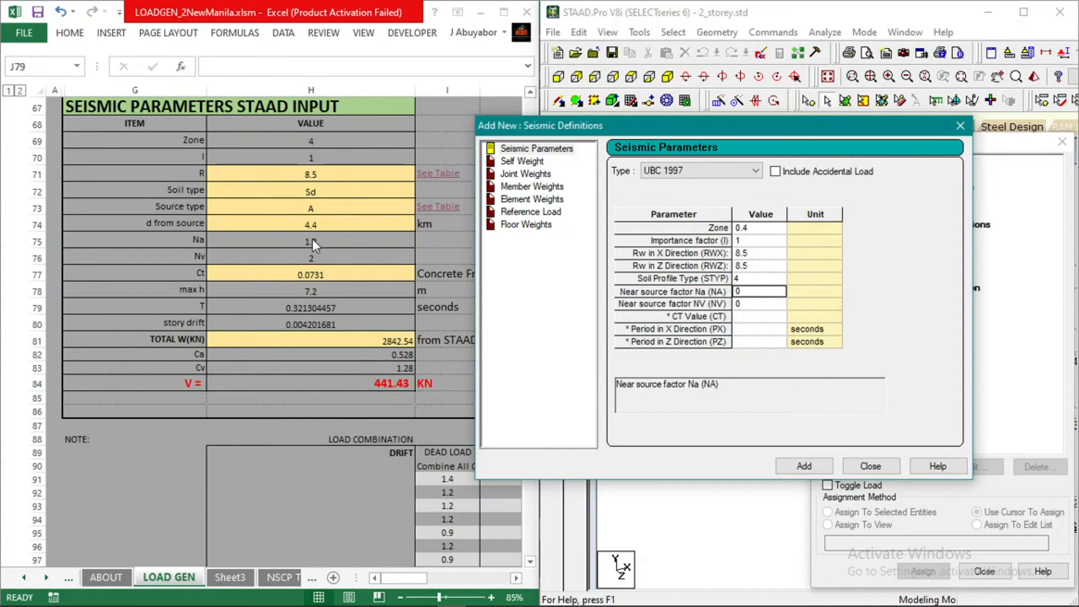
{"action": "type", "text": "1.2"}
{"action": "left_click", "coordinate": [765, 304]}
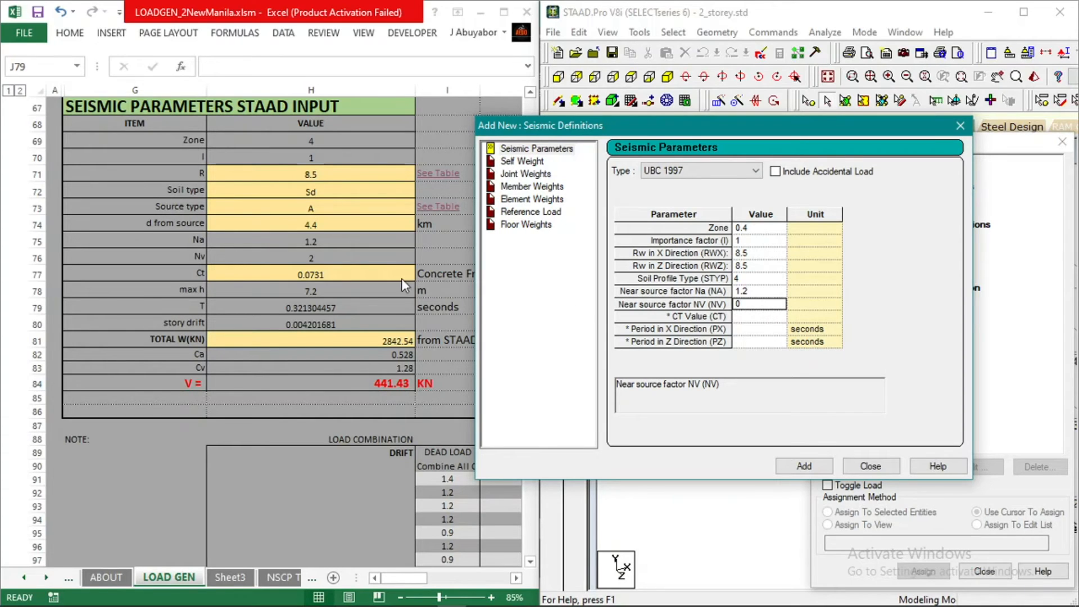
{"action": "type", "text": "2"}
{"action": "left_click", "coordinate": [757, 317]}
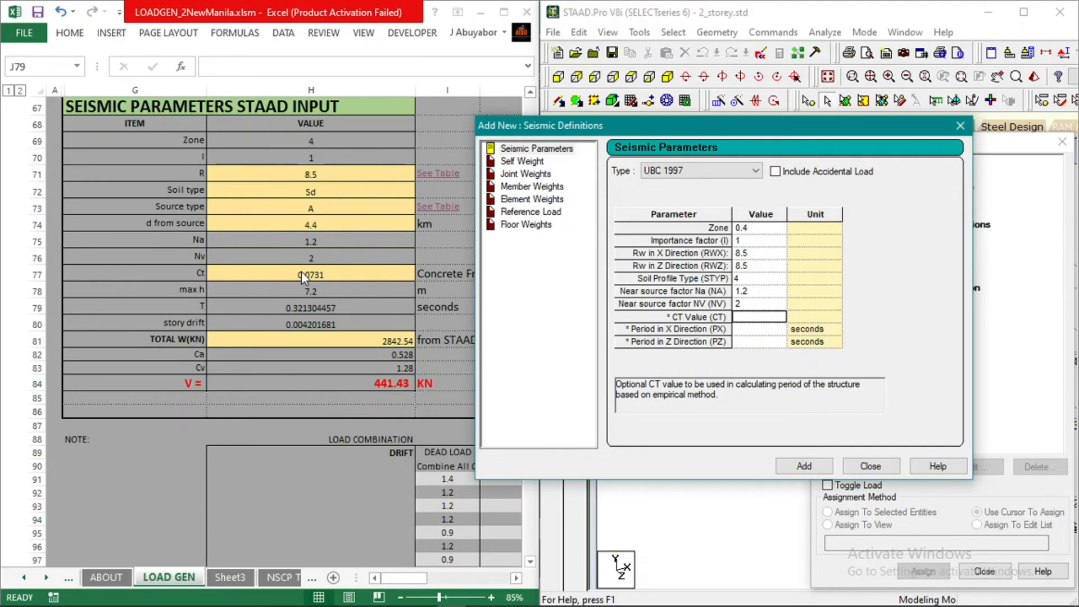
{"action": "type", "text": "0."}
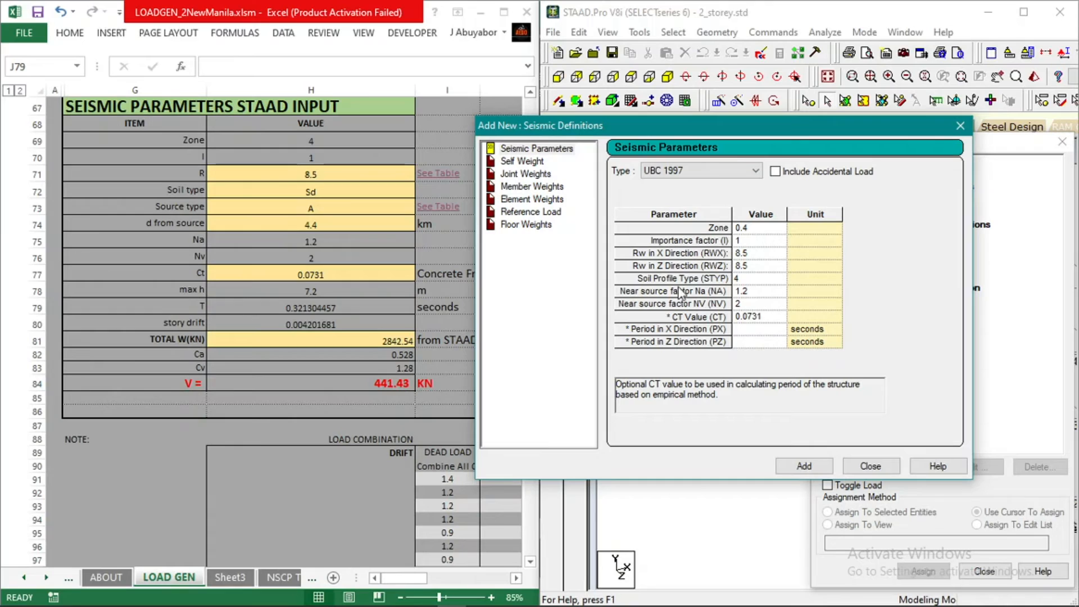
{"action": "type", "text": "0731"}
{"action": "left_click", "coordinate": [768, 303]}
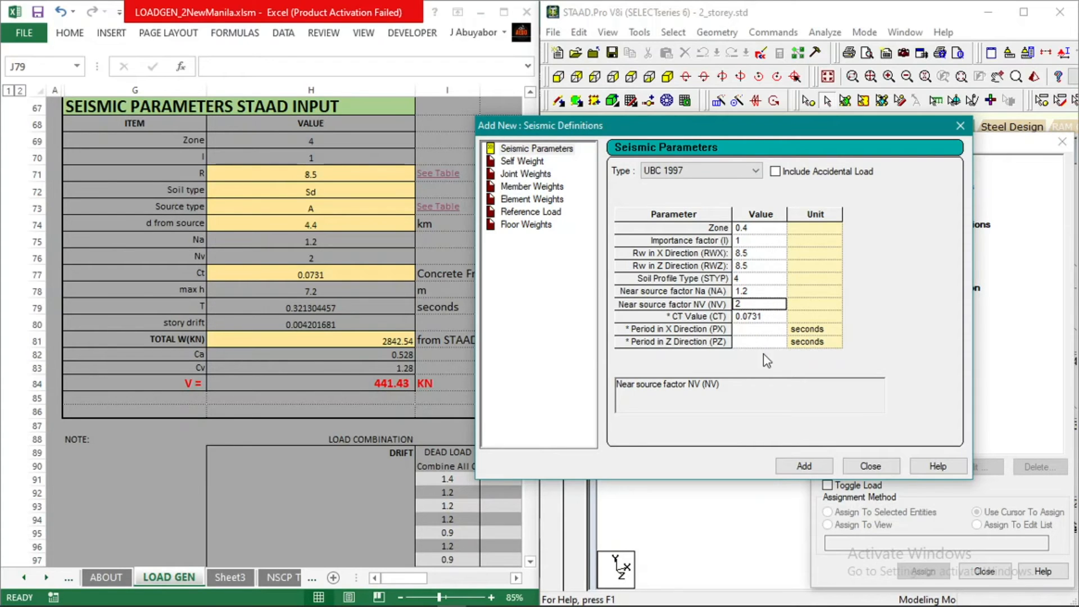
{"action": "left_click", "coordinate": [801, 465]}
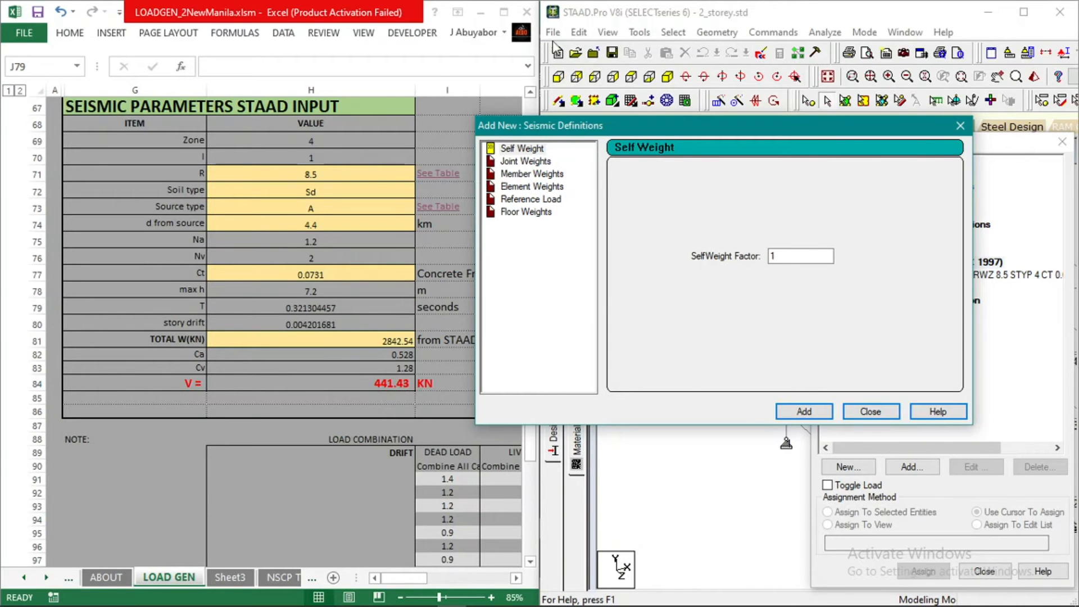
Maximize the STAAD.Pro window, check the Reference Load options of the seismic definition and close the dialog.
{"action": "double_click", "coordinate": [649, 12]}
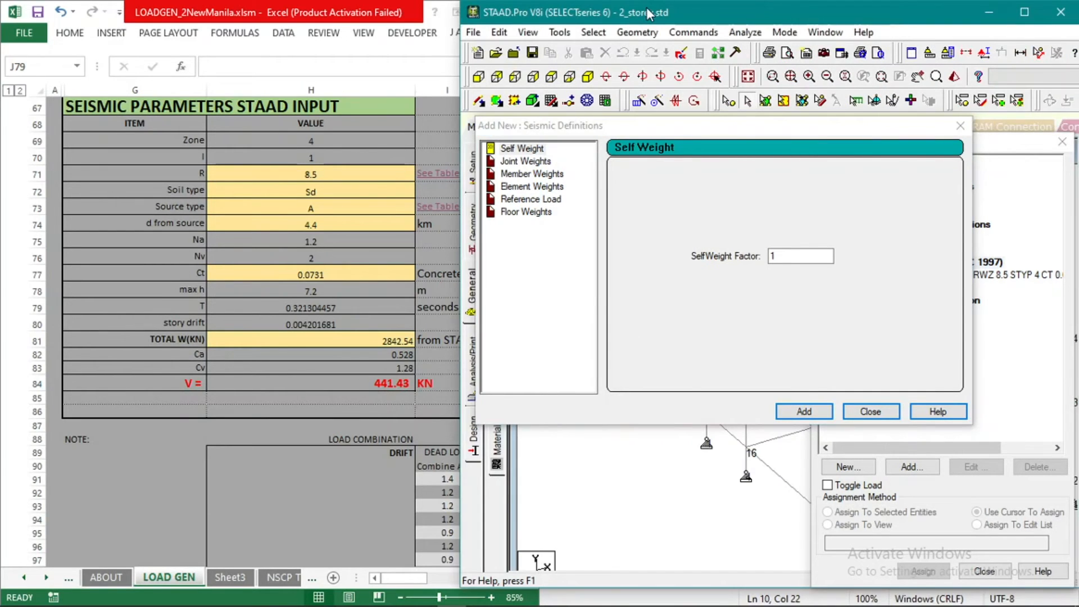
{"action": "left_click", "coordinate": [1024, 12]}
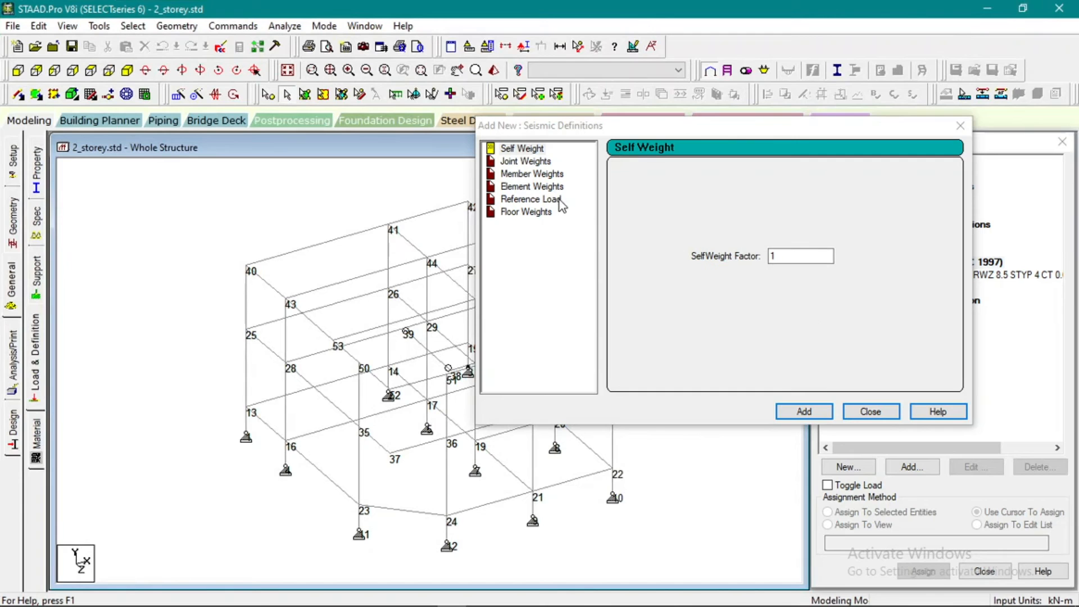
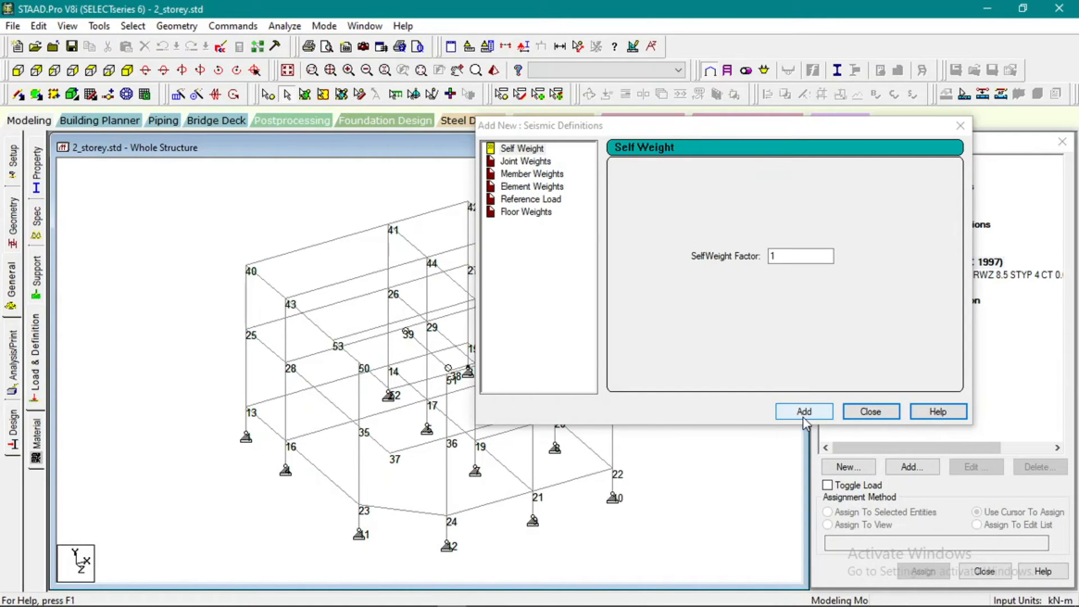
{"action": "left_click", "coordinate": [531, 199]}
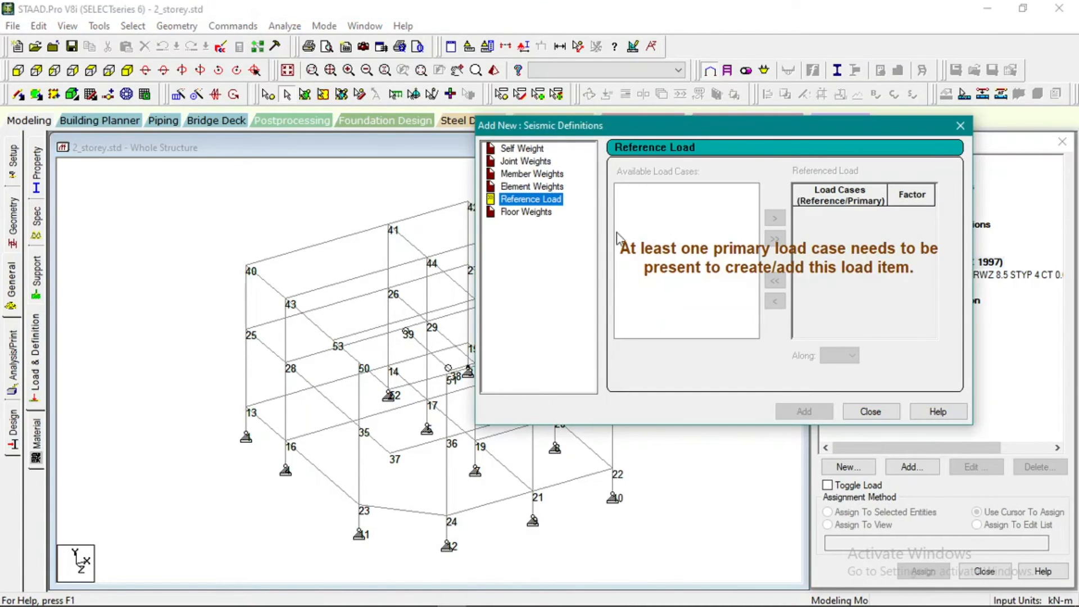
{"action": "left_click", "coordinate": [871, 412]}
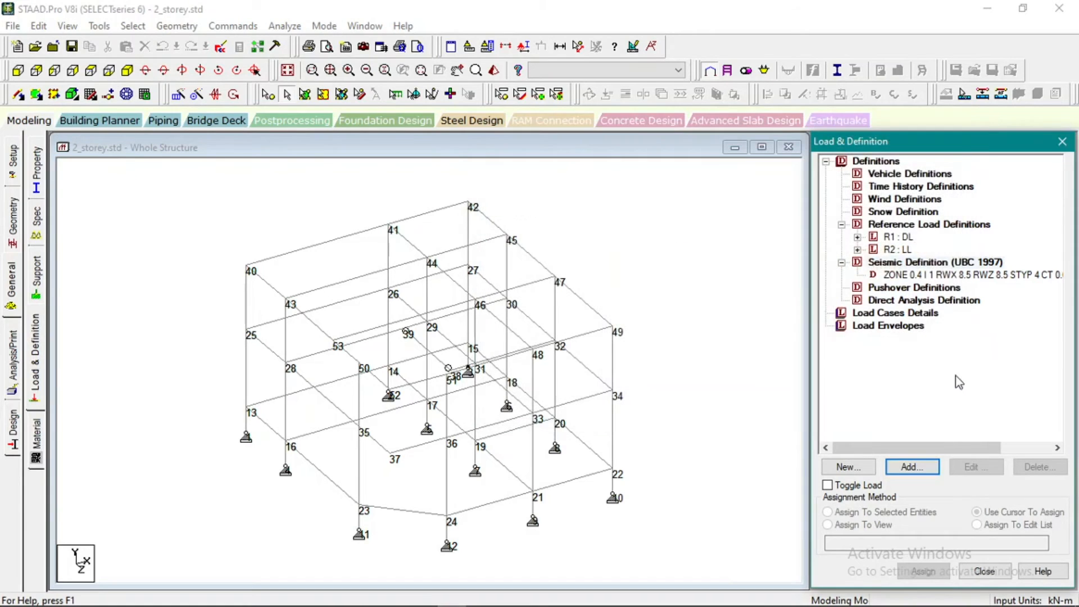
Review the parameter values stored in the UBC 1997 seismic definition and close them without changes.
{"action": "left_click", "coordinate": [940, 275]}
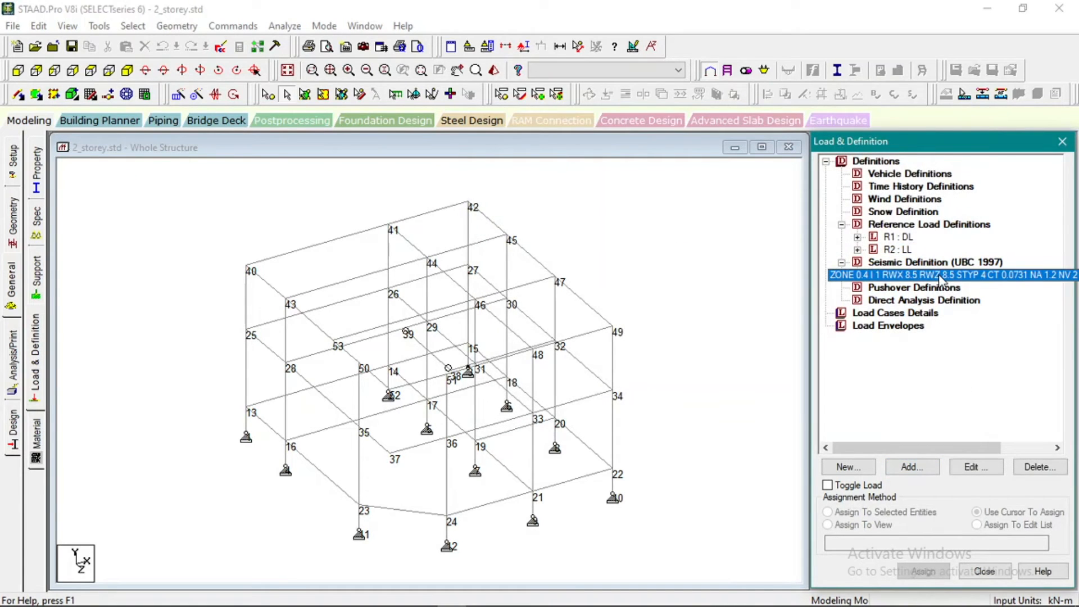
{"action": "double_click", "coordinate": [939, 274]}
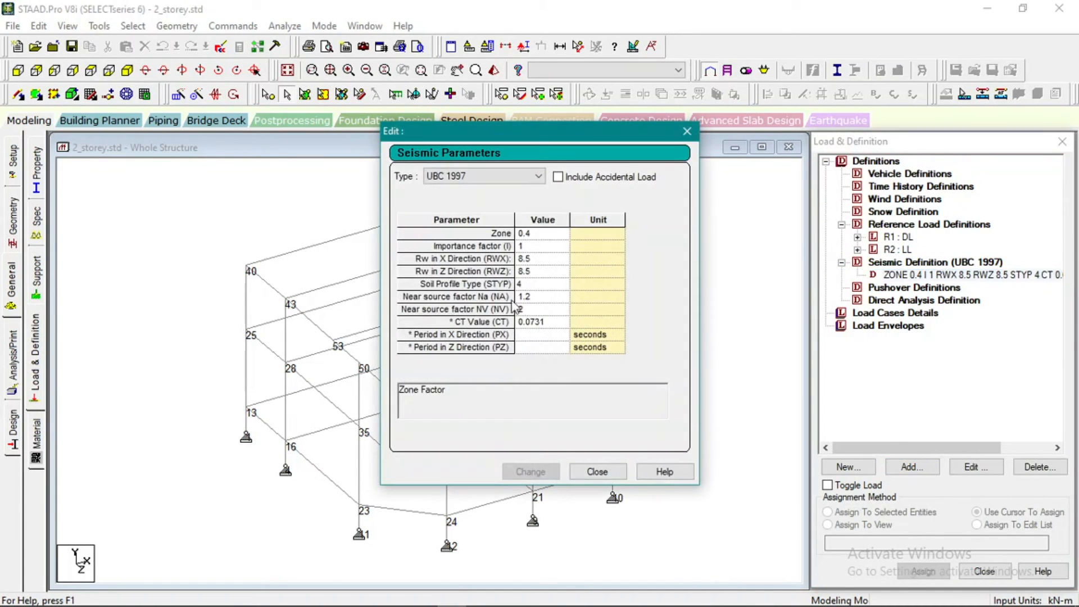
{"action": "left_click", "coordinate": [581, 474]}
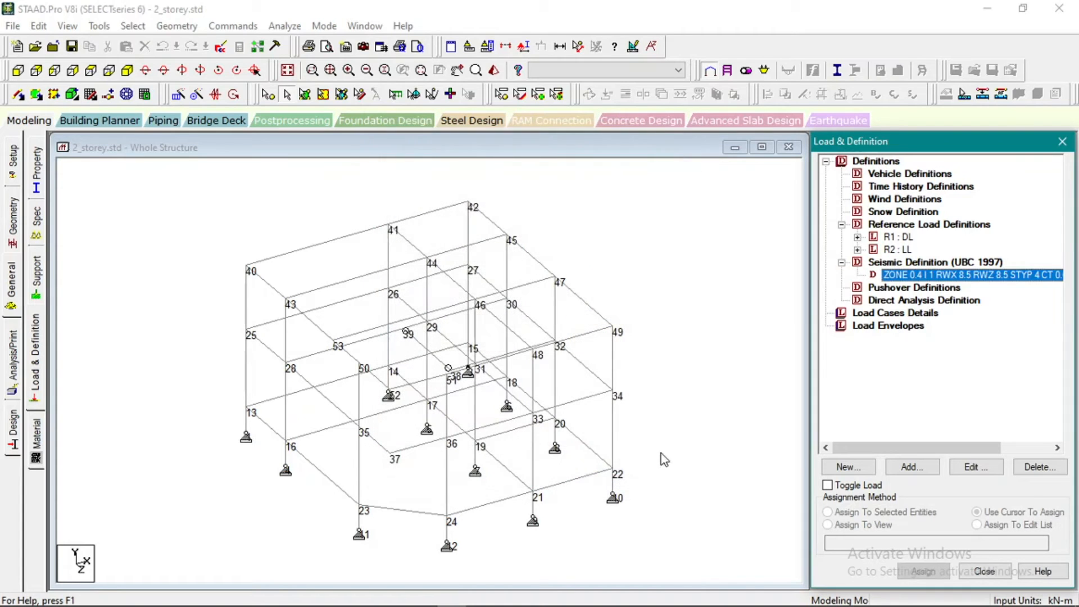
Add the reference load R1: DL with factor 1 along Y to the UBC 1997 seismic definition.
{"action": "left_click", "coordinate": [920, 466]}
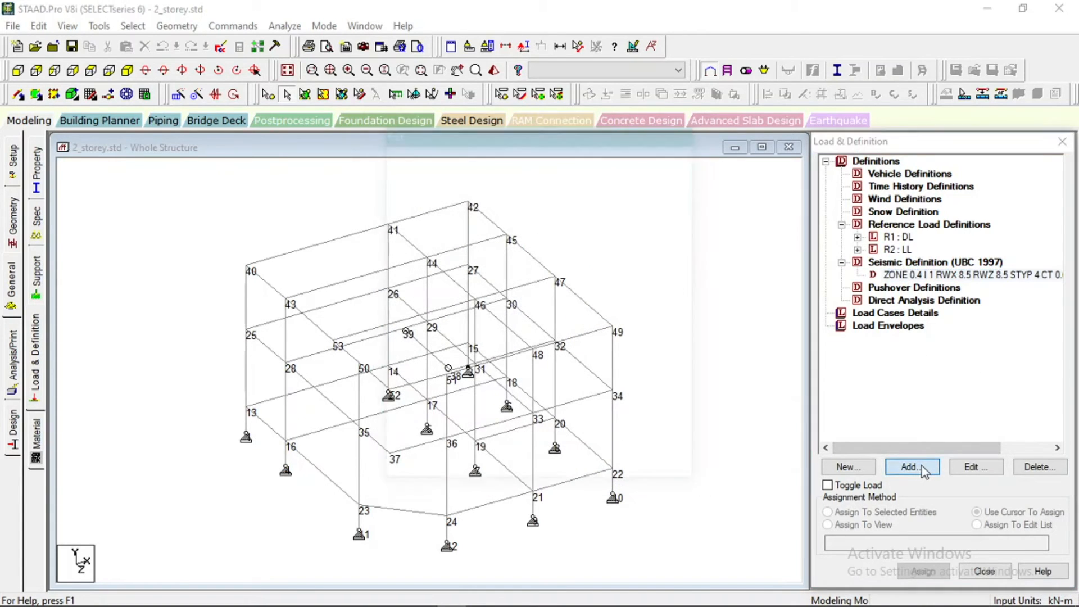
{"action": "left_click", "coordinate": [358, 233]}
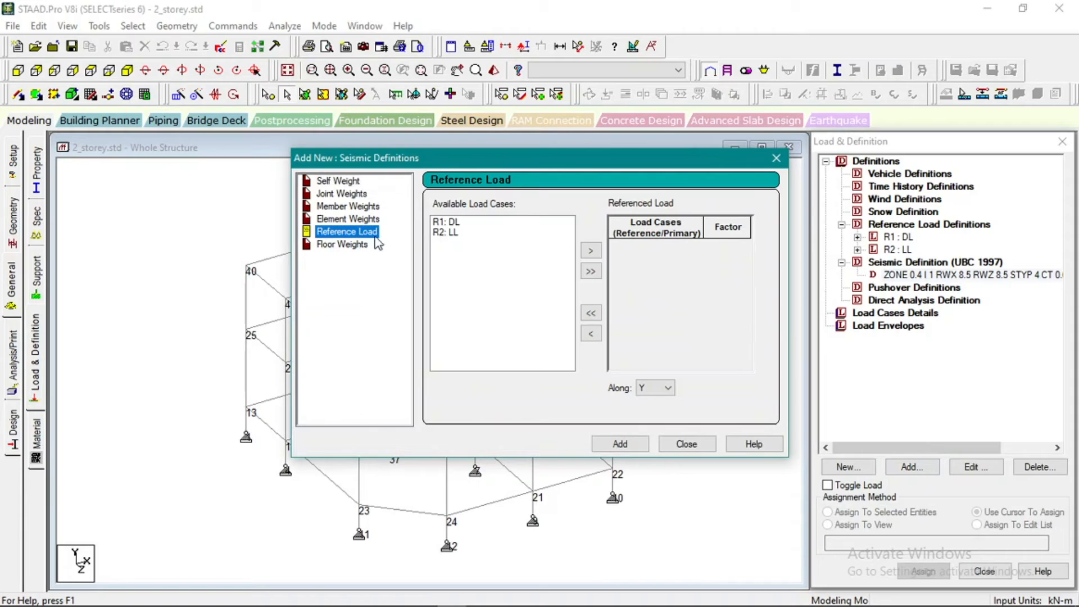
{"action": "left_click", "coordinate": [457, 222]}
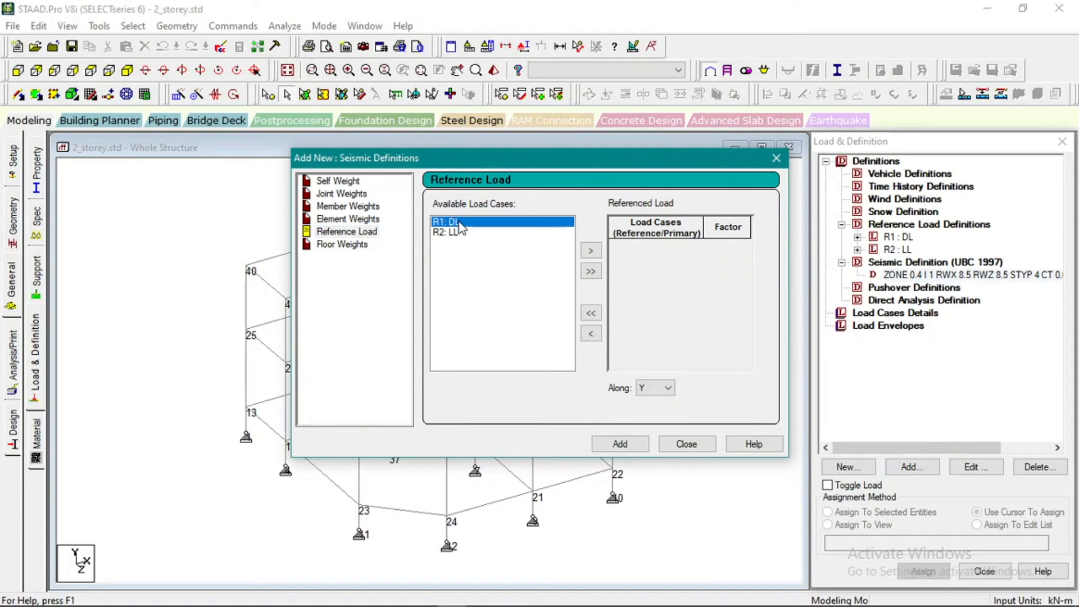
{"action": "left_click", "coordinate": [588, 251]}
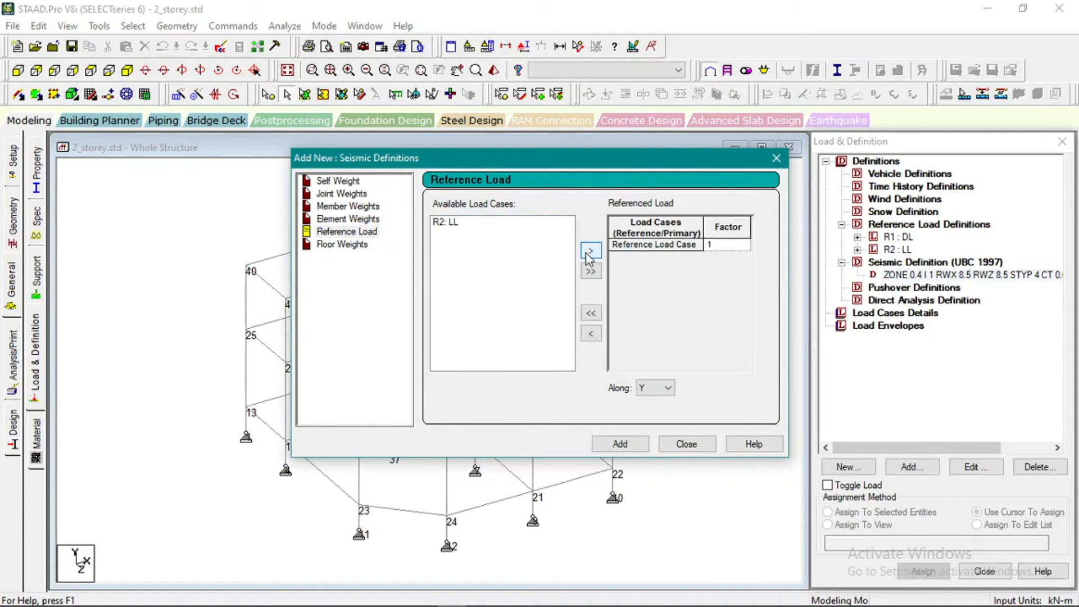
{"action": "left_click", "coordinate": [919, 275]}
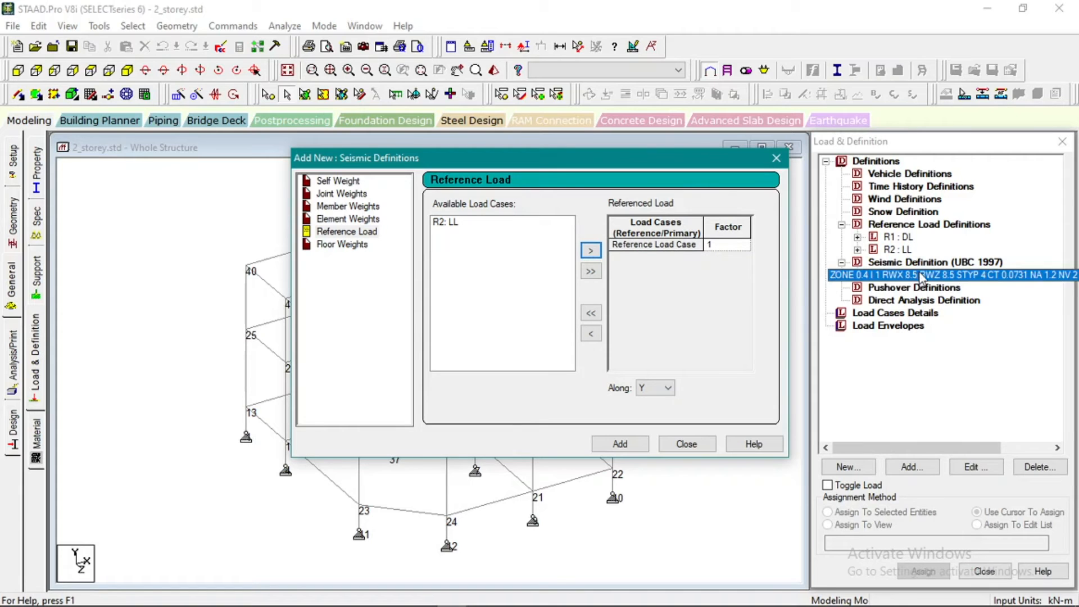
{"action": "left_click", "coordinate": [637, 444]}
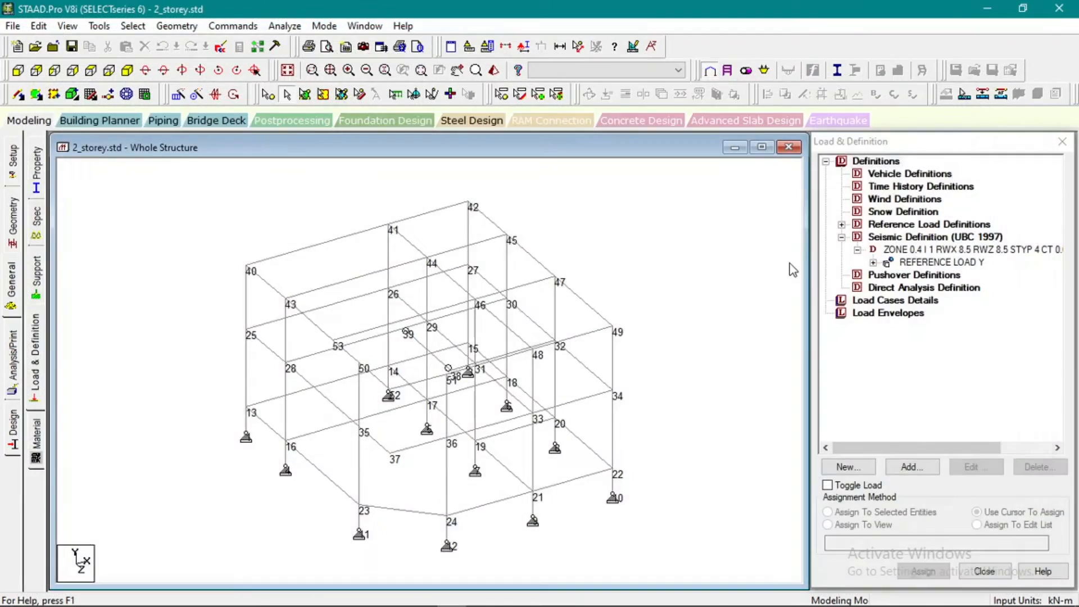
Check the seismic definition's stored parameters and its Y-direction reference load entry, leaving them unchanged.
{"action": "left_click", "coordinate": [894, 249]}
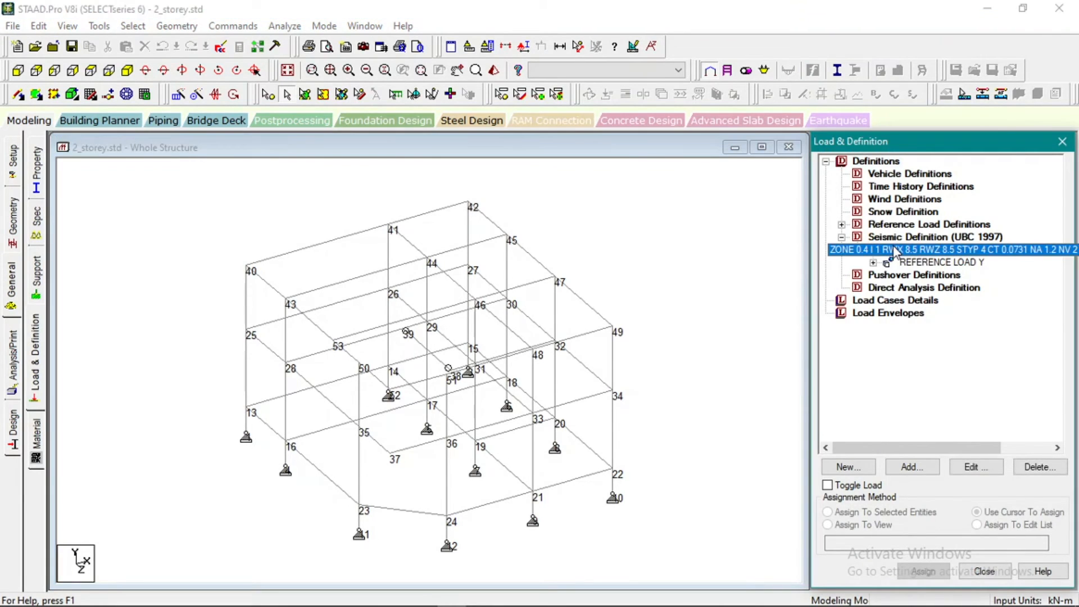
{"action": "left_click", "coordinate": [941, 262]}
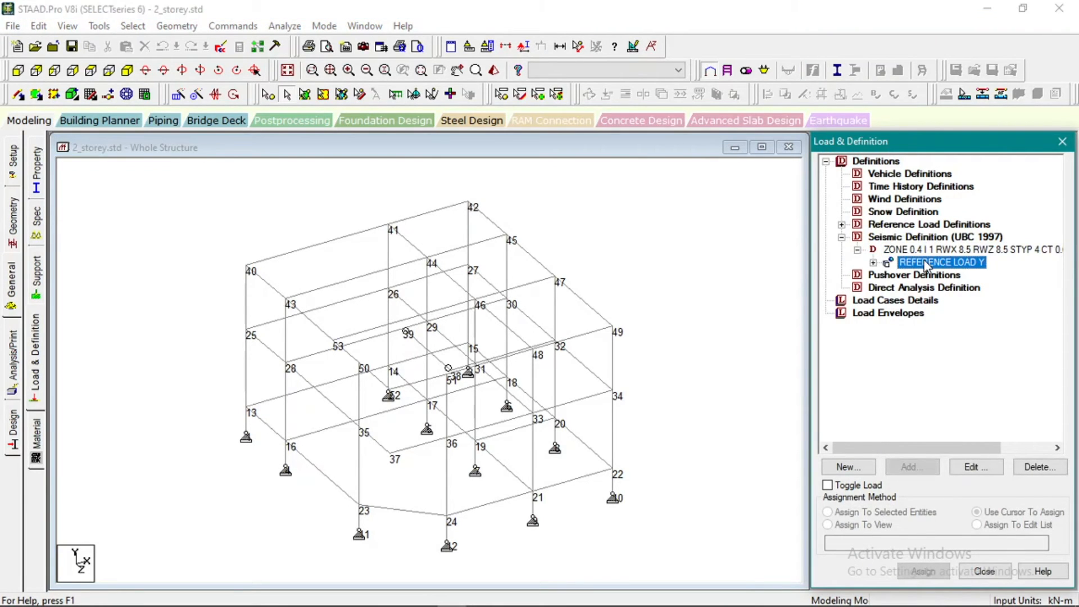
{"action": "double_click", "coordinate": [941, 249]}
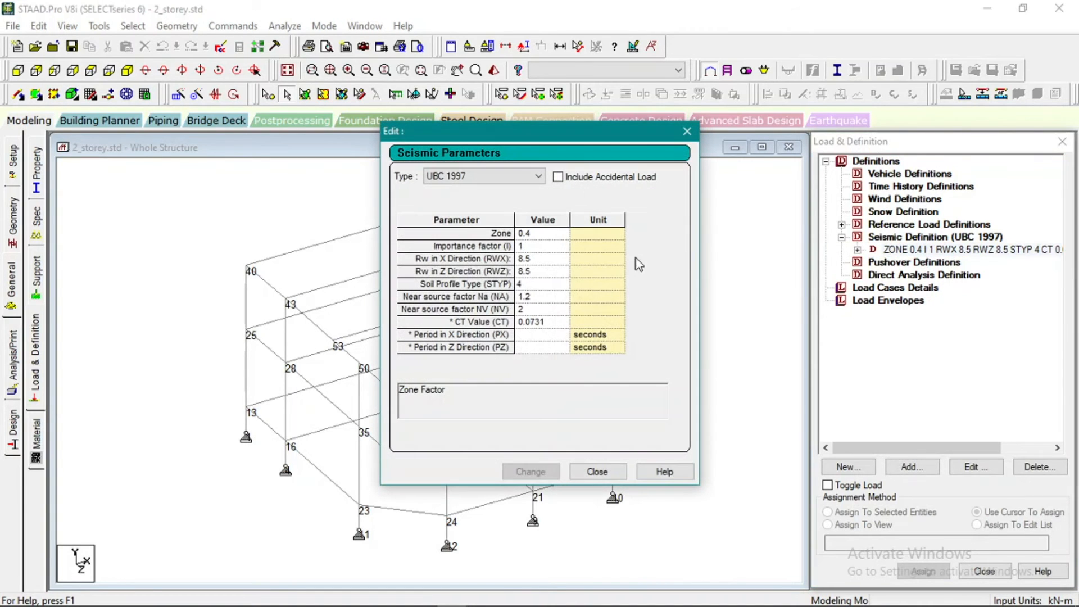
{"action": "left_click", "coordinate": [687, 131]}
{"action": "left_click", "coordinate": [858, 249]}
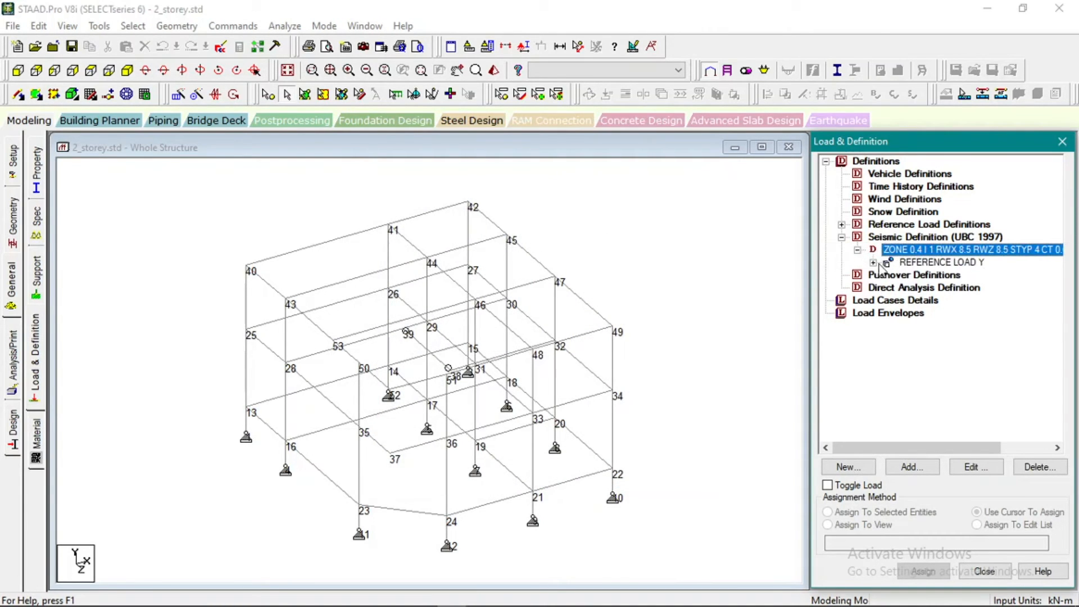
{"action": "left_click", "coordinate": [922, 467]}
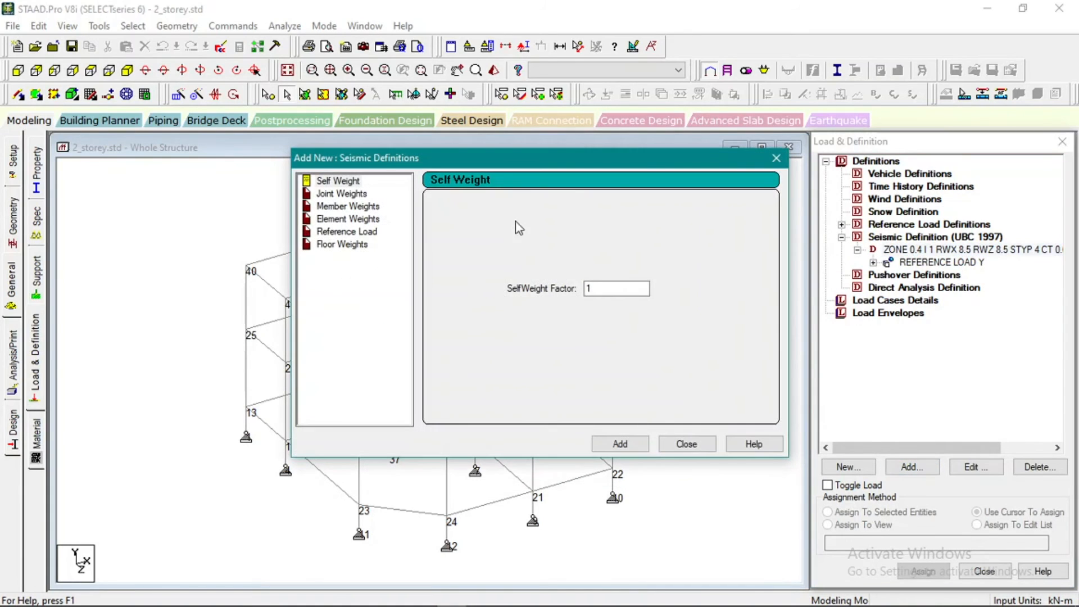
{"action": "left_click", "coordinate": [357, 232]}
{"action": "left_click", "coordinate": [466, 224]}
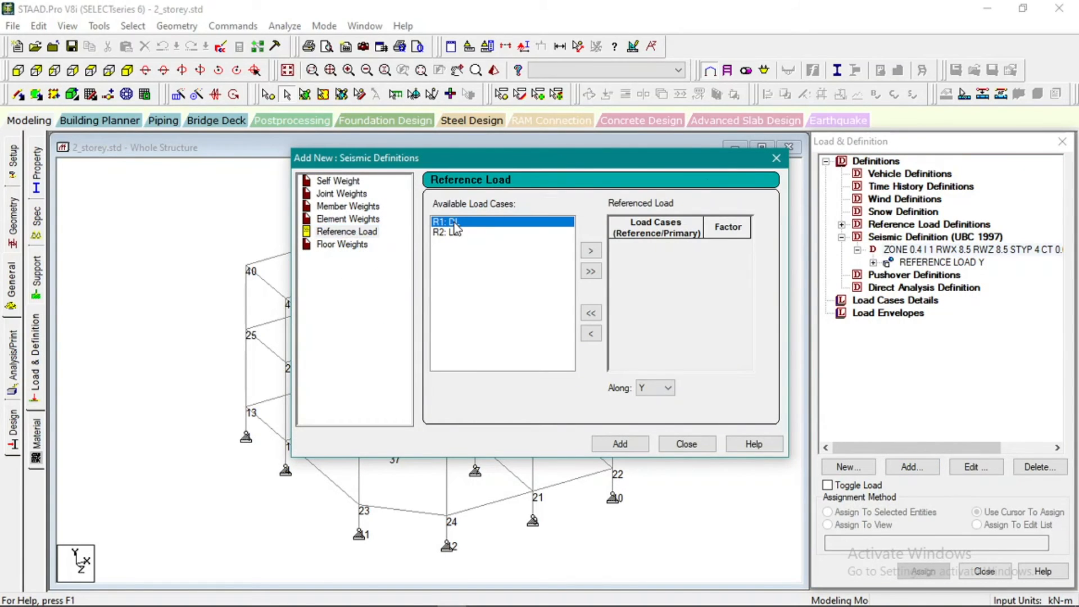
{"action": "left_click", "coordinate": [776, 158]}
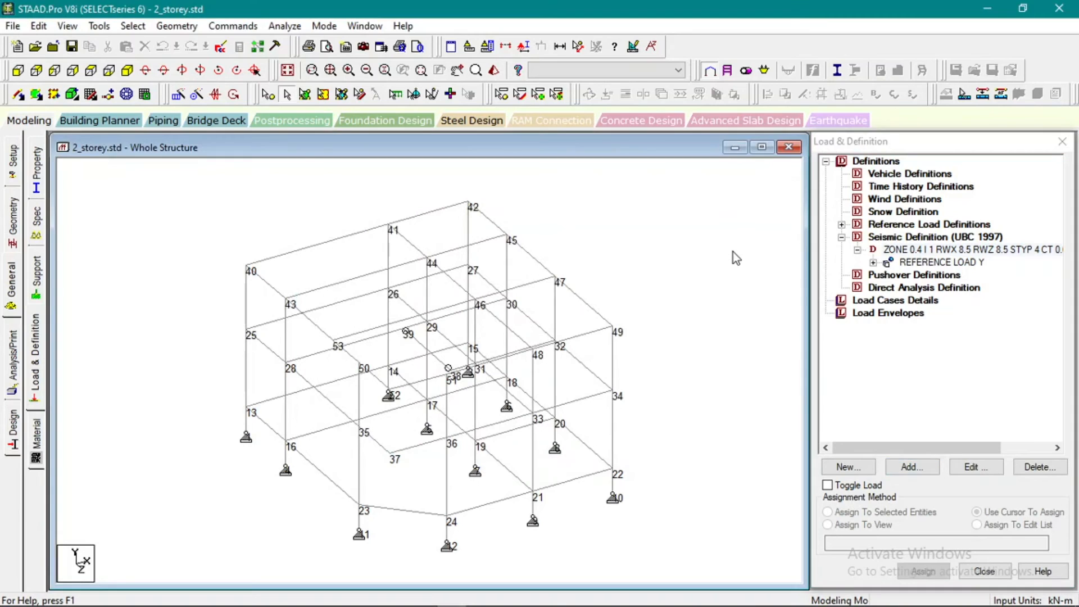
Add primary load case 1 with loading type Seismic and title EX.
{"action": "left_click", "coordinate": [893, 302]}
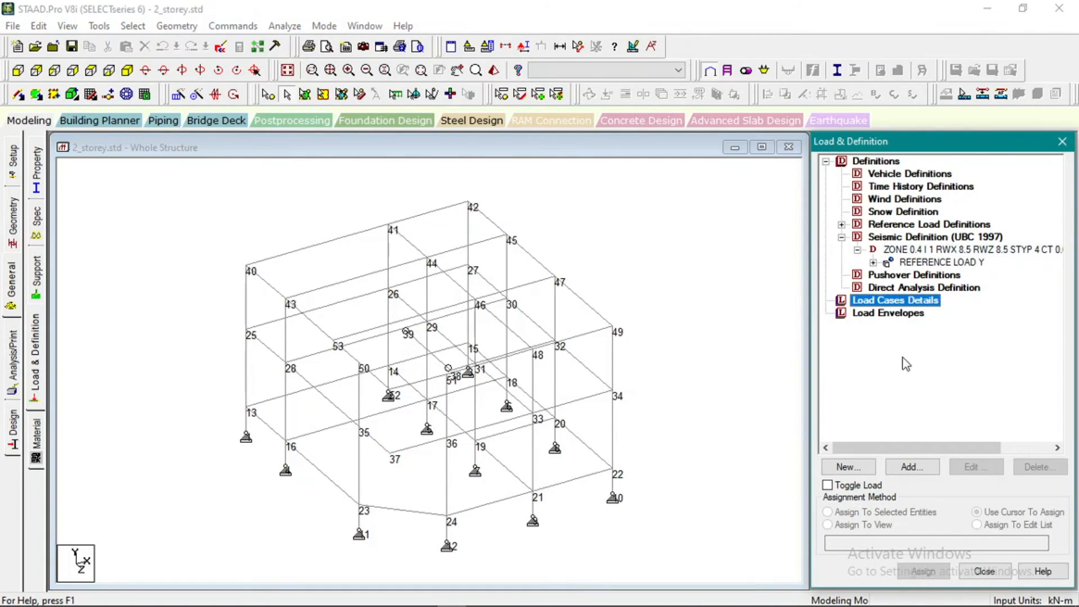
{"action": "left_click", "coordinate": [917, 471]}
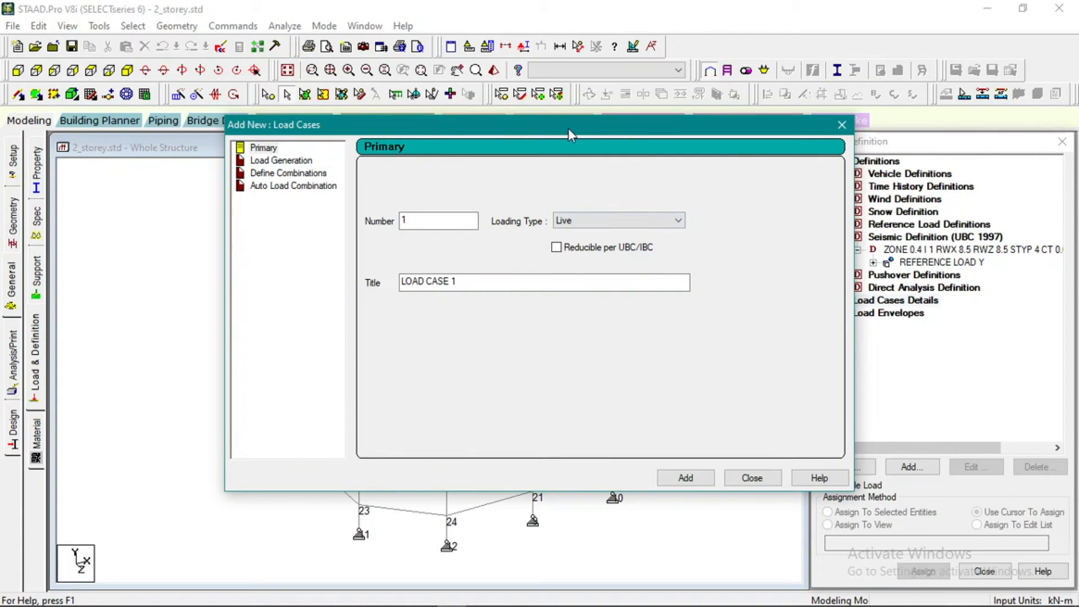
{"action": "left_click", "coordinate": [576, 221]}
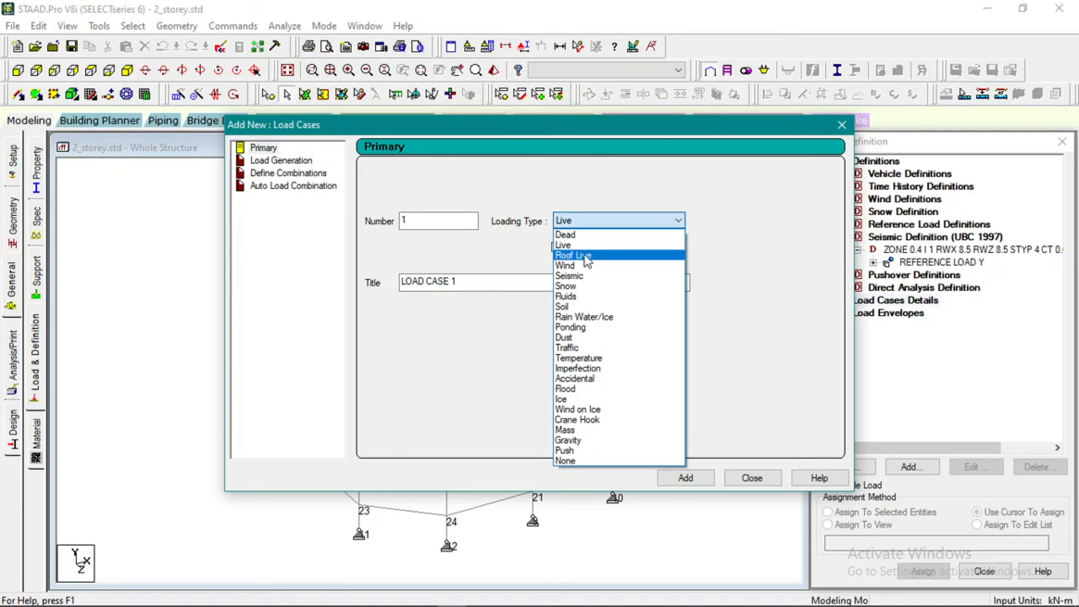
{"action": "left_click", "coordinate": [584, 276]}
{"action": "left_click_drag", "start_coordinate": [495, 283], "coordinate": [387, 302]}
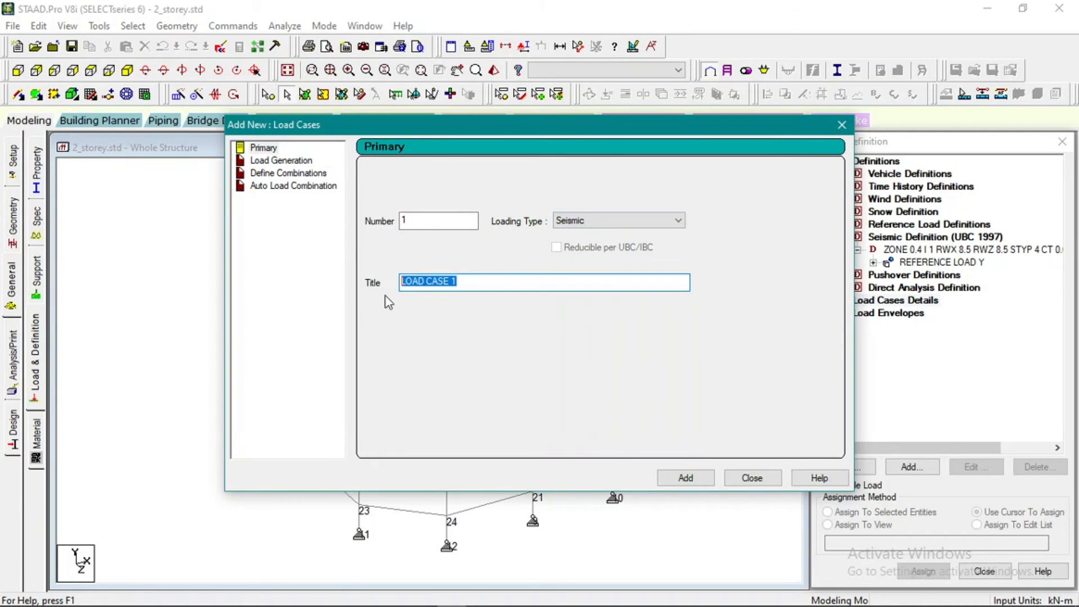
{"action": "type", "text": "EQ"}
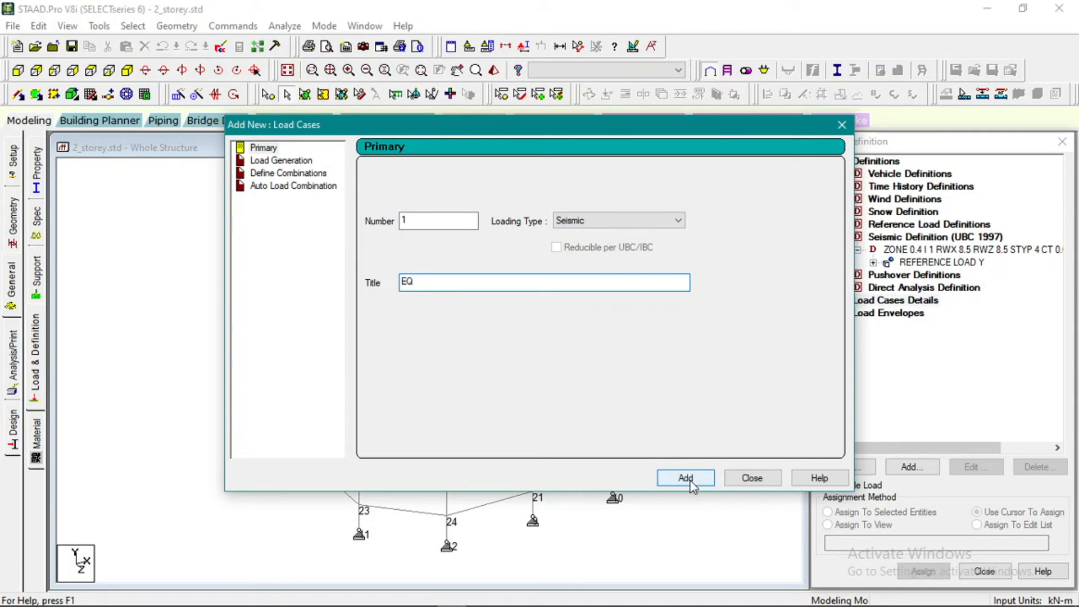
{"action": "key", "text": "BackSpace"}
{"action": "left_click", "coordinate": [693, 478]}
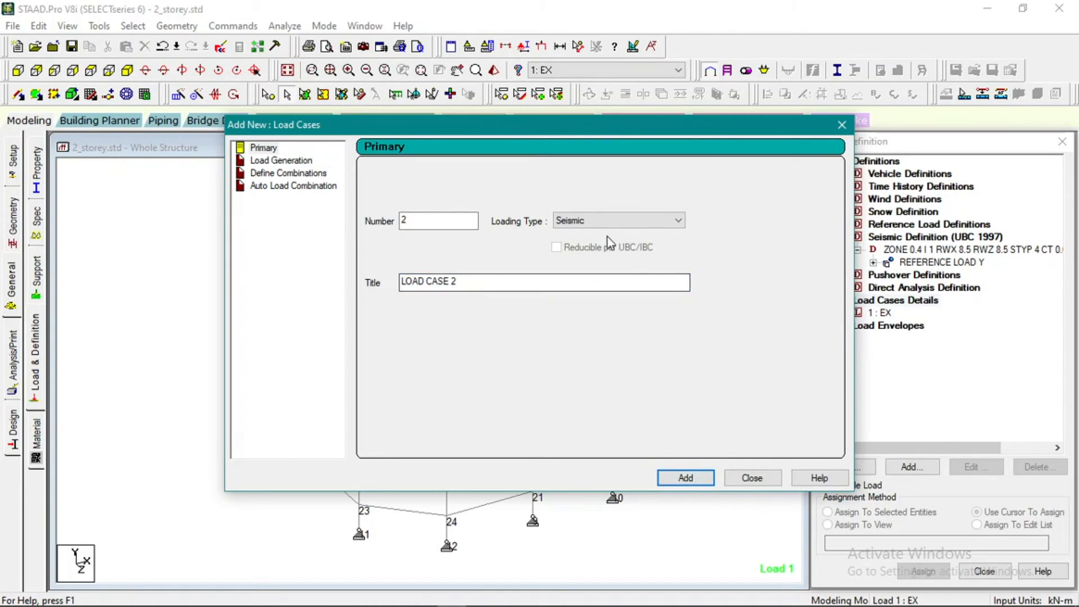
Add primary load case 2 with loading type Seismic and title EZ.
{"action": "left_click", "coordinate": [596, 221]}
{"action": "left_click", "coordinate": [596, 221]}
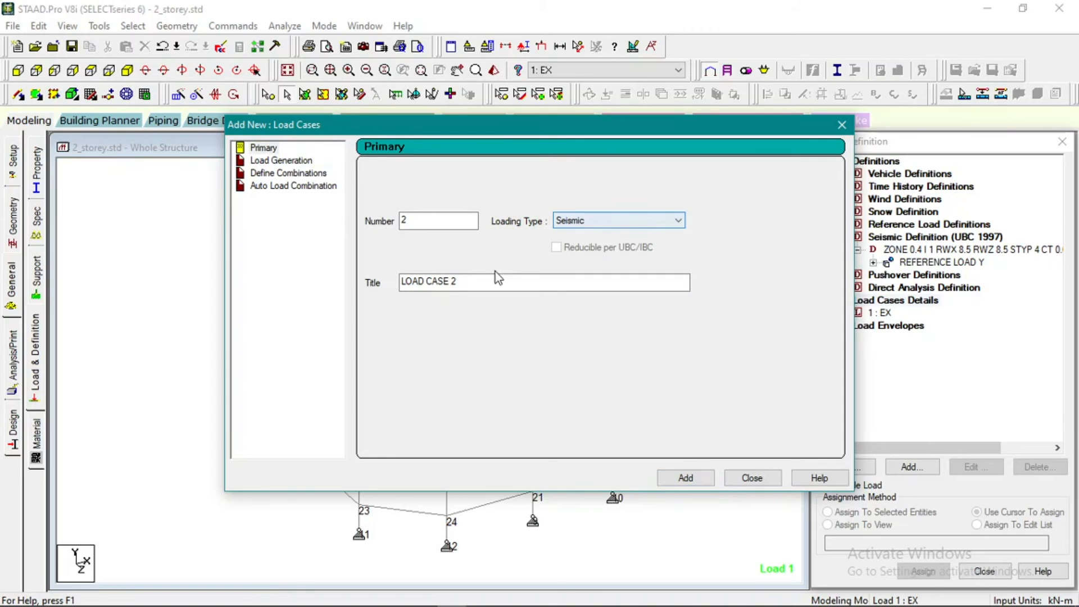
{"action": "left_click_drag", "start_coordinate": [485, 280], "coordinate": [386, 275]}
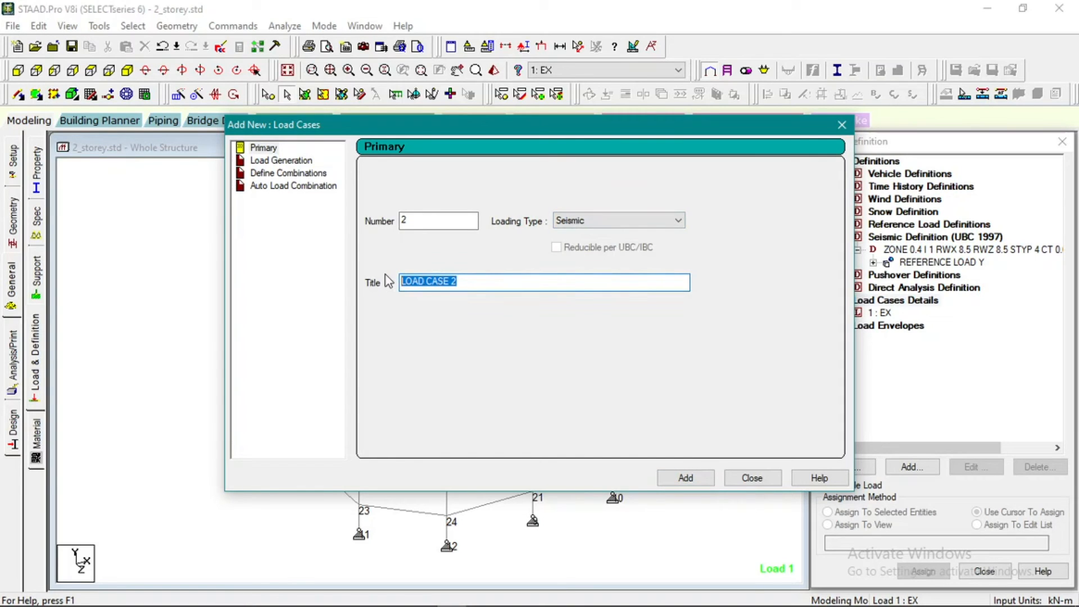
{"action": "type", "text": "EZ"}
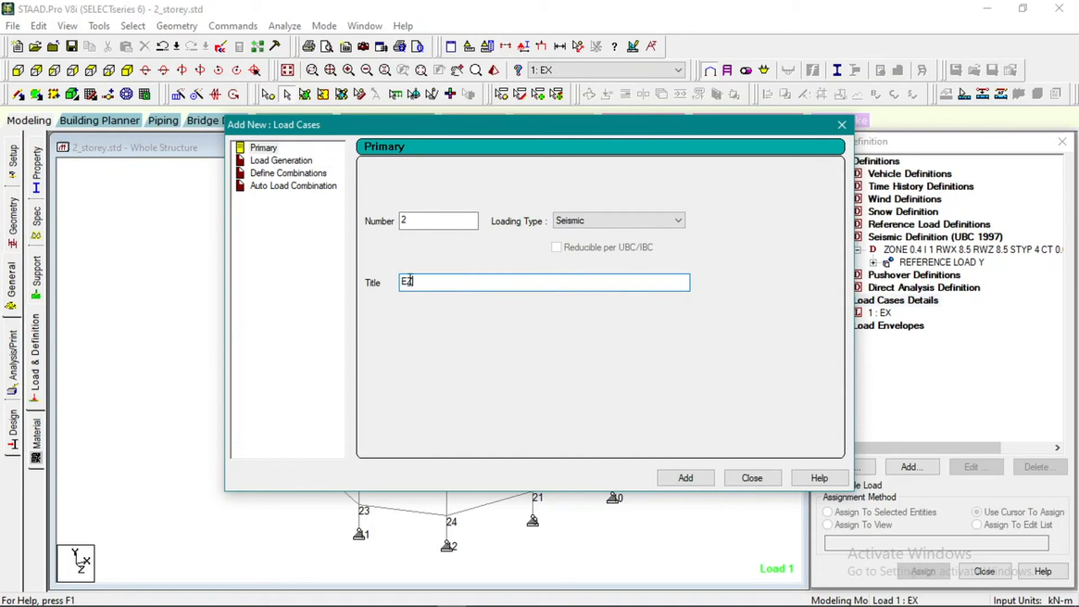
{"action": "left_click", "coordinate": [684, 477]}
Add primary load case 3 with loading type Dead and title DL.
{"action": "left_click", "coordinate": [628, 222]}
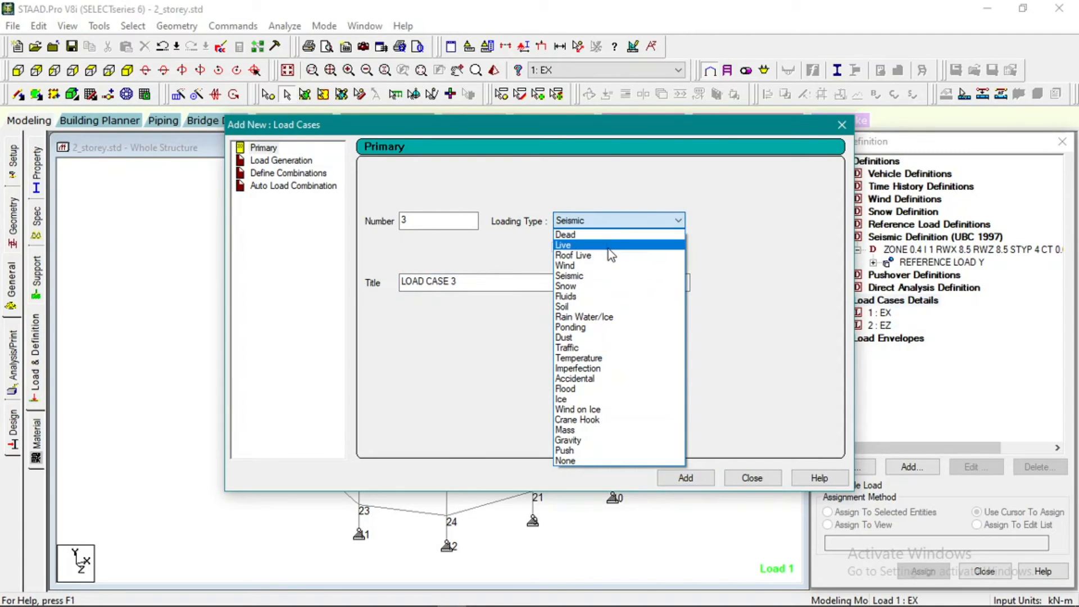
{"action": "left_click", "coordinate": [605, 236]}
{"action": "left_click", "coordinate": [474, 278]}
{"action": "left_click_drag", "start_coordinate": [473, 278], "coordinate": [386, 283]}
{"action": "type", "text": "DL"}
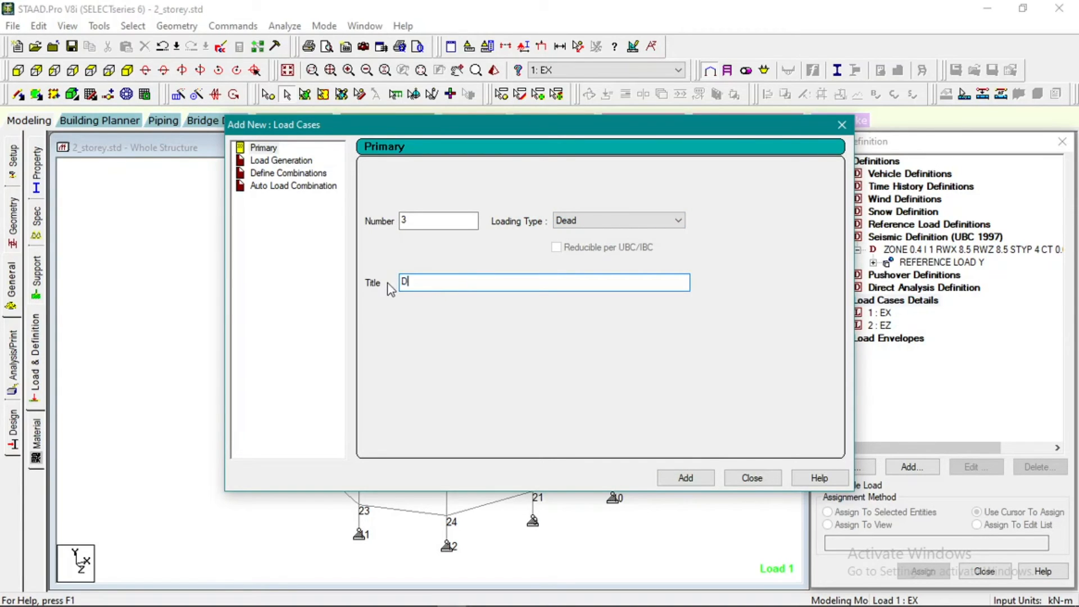
{"action": "left_click", "coordinate": [670, 476]}
Add primary load case 4 with loading type Live and title LL, and finish creating load cases.
{"action": "left_click", "coordinate": [606, 219]}
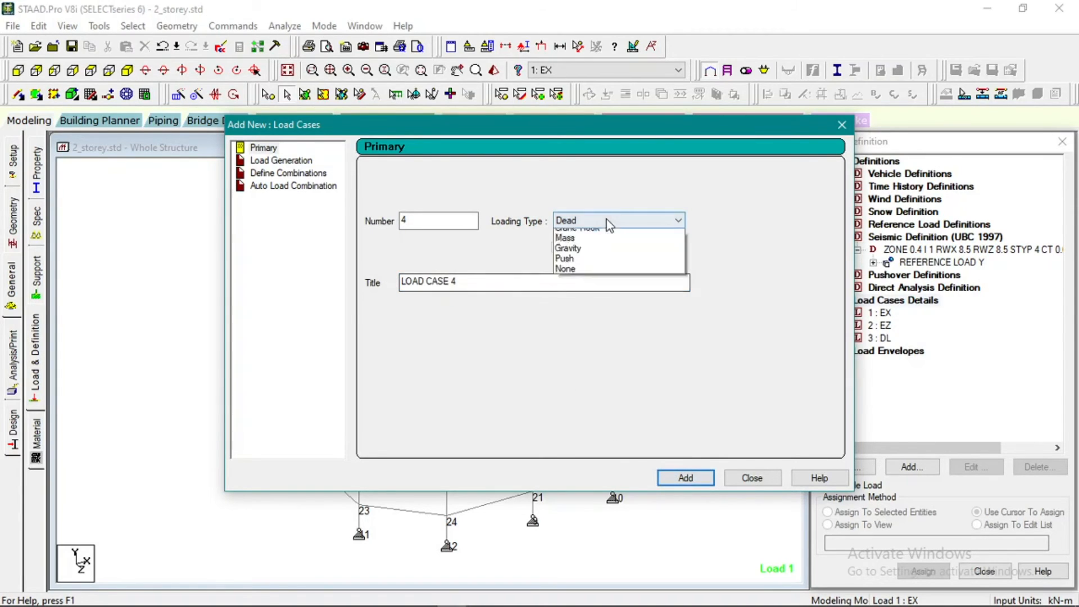
{"action": "left_click", "coordinate": [600, 246]}
{"action": "left_click_drag", "start_coordinate": [489, 285], "coordinate": [390, 281]}
{"action": "type", "text": "LL"}
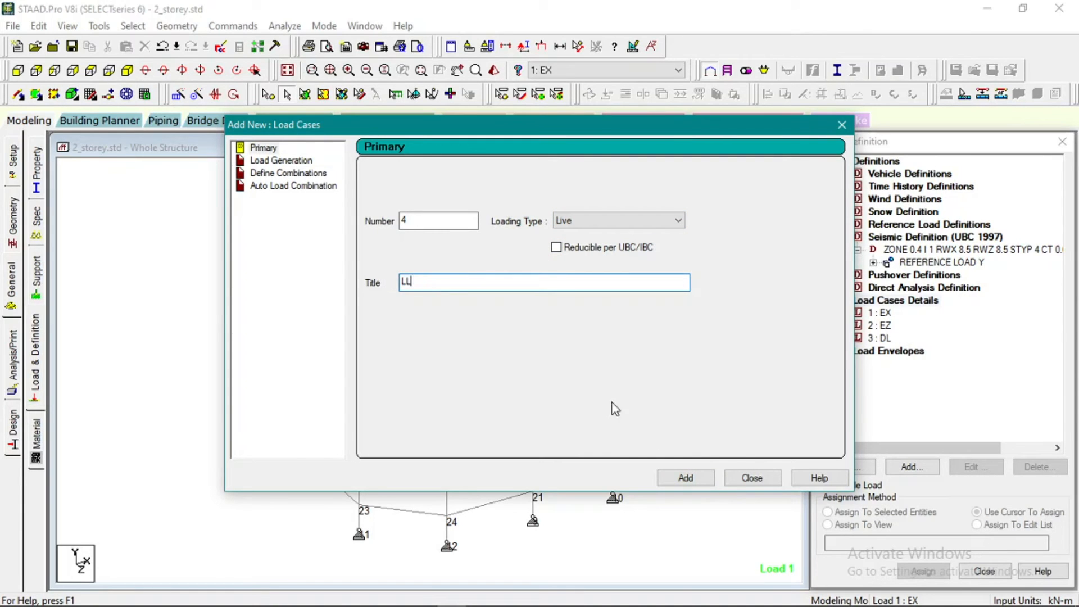
{"action": "left_click", "coordinate": [685, 478]}
{"action": "left_click", "coordinate": [752, 477]}
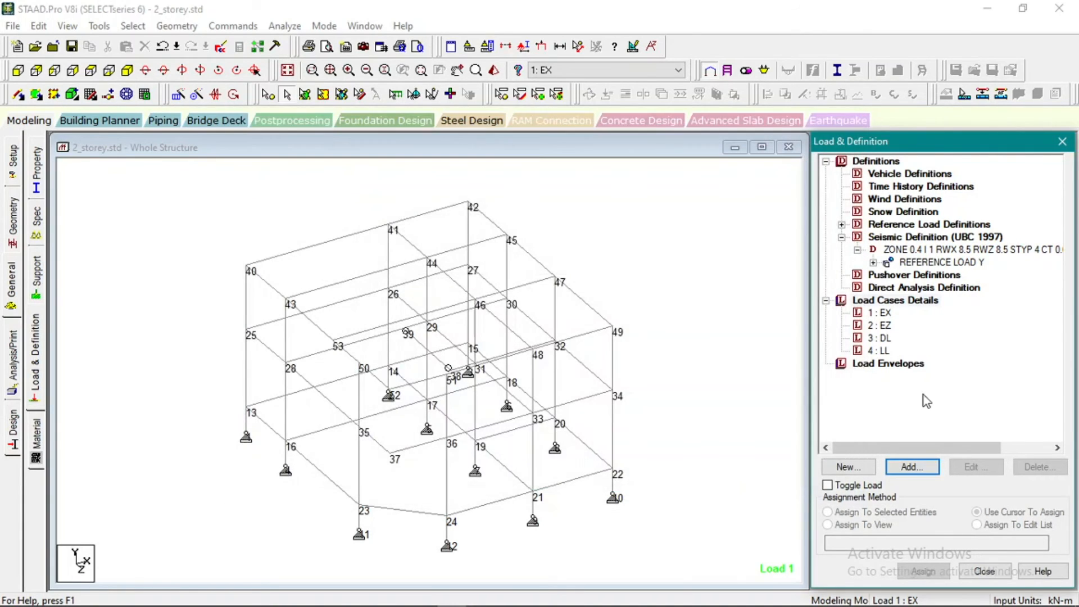
Set up an X-direction seismic load with factor 1 for load case EX and enable a natural torsion moment factor of 1.
{"action": "left_click", "coordinate": [886, 313]}
{"action": "left_click", "coordinate": [912, 466]}
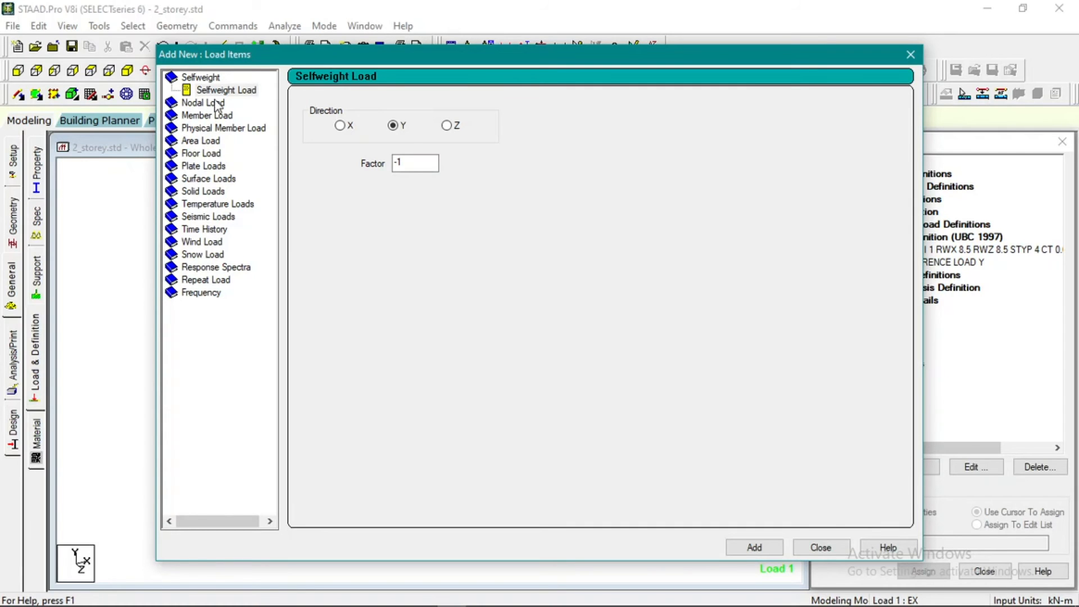
{"action": "left_click", "coordinate": [218, 217]}
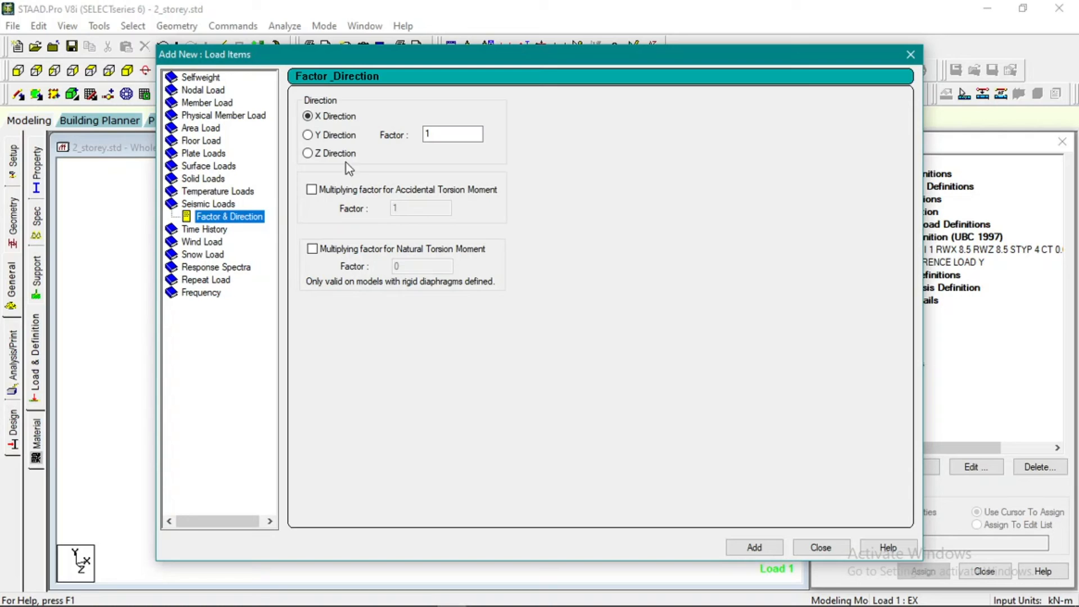
{"action": "left_click", "coordinate": [355, 120]}
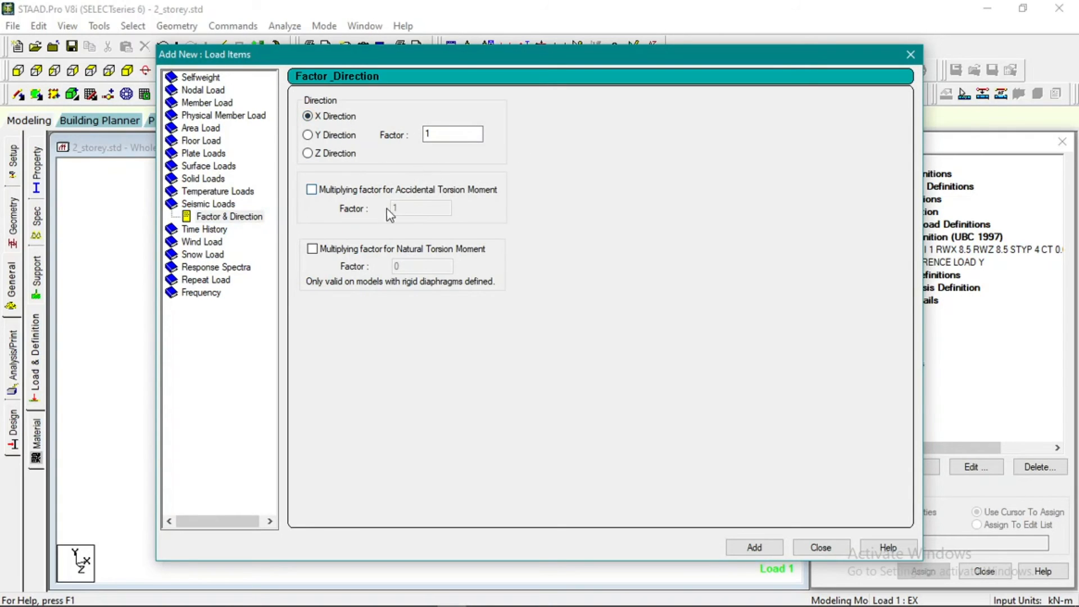
{"action": "left_click", "coordinate": [347, 255]}
{"action": "double_click", "coordinate": [433, 262]}
{"action": "type", "text": "1"}
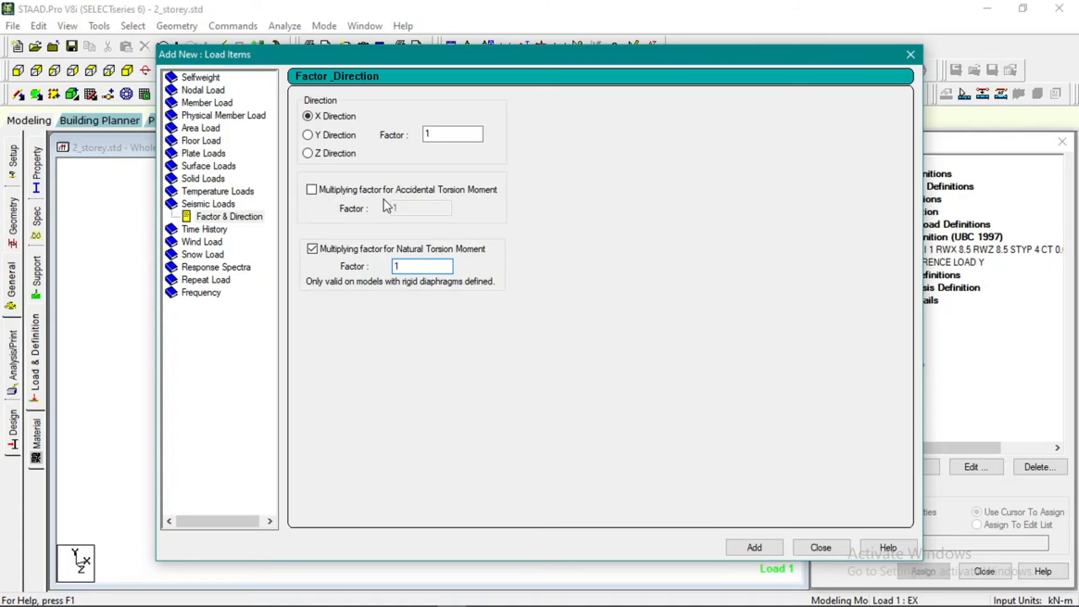
Enable the accidental torsion moment factor at 0.05 and add the seismic load to case EX.
{"action": "left_click", "coordinate": [377, 191]}
{"action": "double_click", "coordinate": [401, 208]}
{"action": "type", "text": "0.05"}
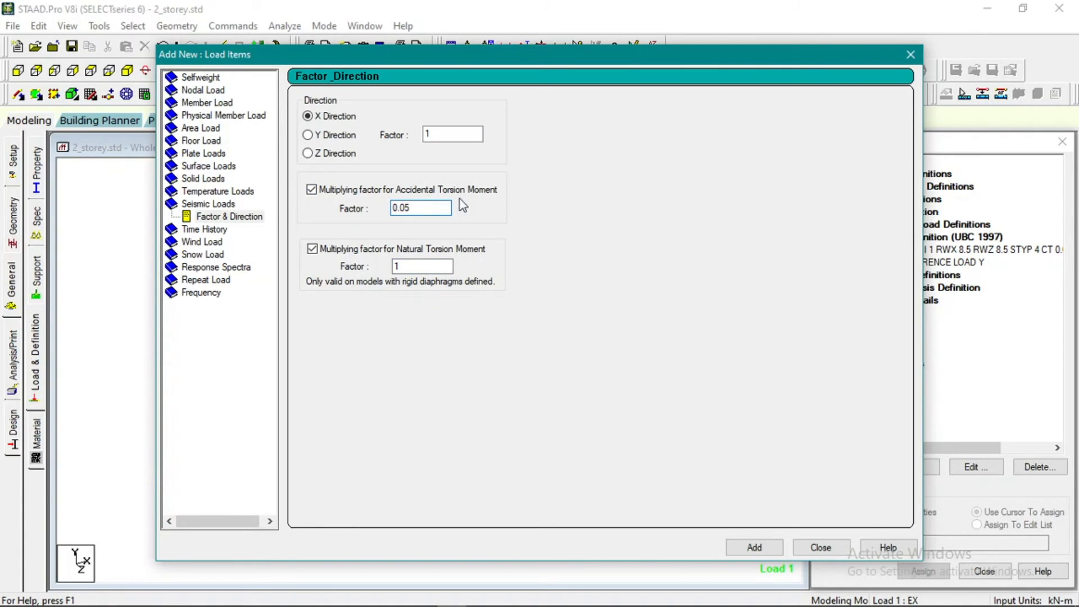
{"action": "left_click", "coordinate": [762, 548]}
{"action": "left_click", "coordinate": [801, 549]}
Start a seismic load item for load case EZ and set its direction to Z.
{"action": "left_click", "coordinate": [880, 338]}
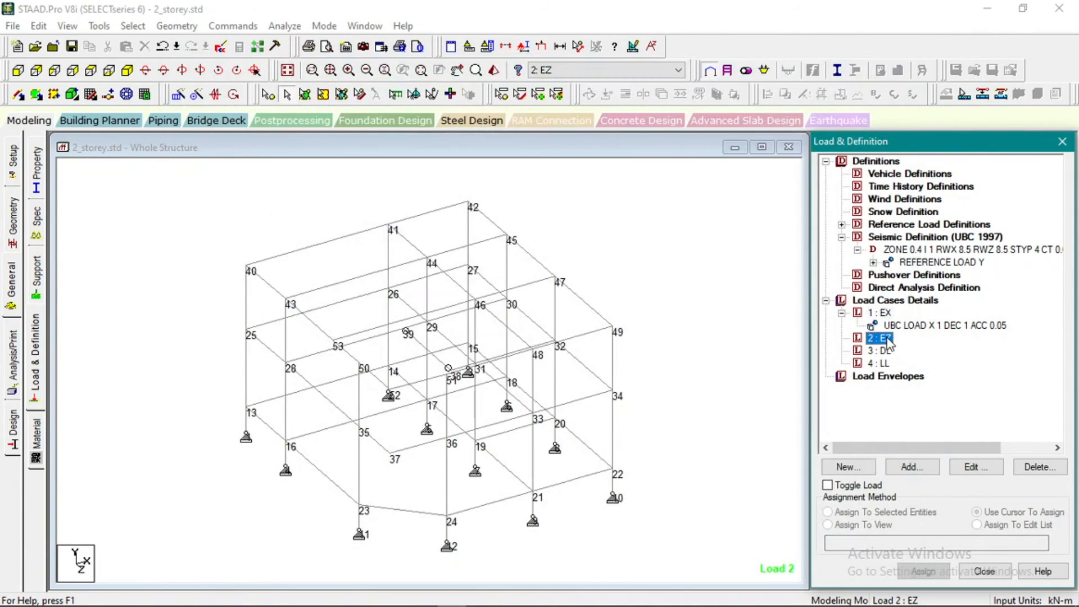
{"action": "left_click", "coordinate": [913, 469]}
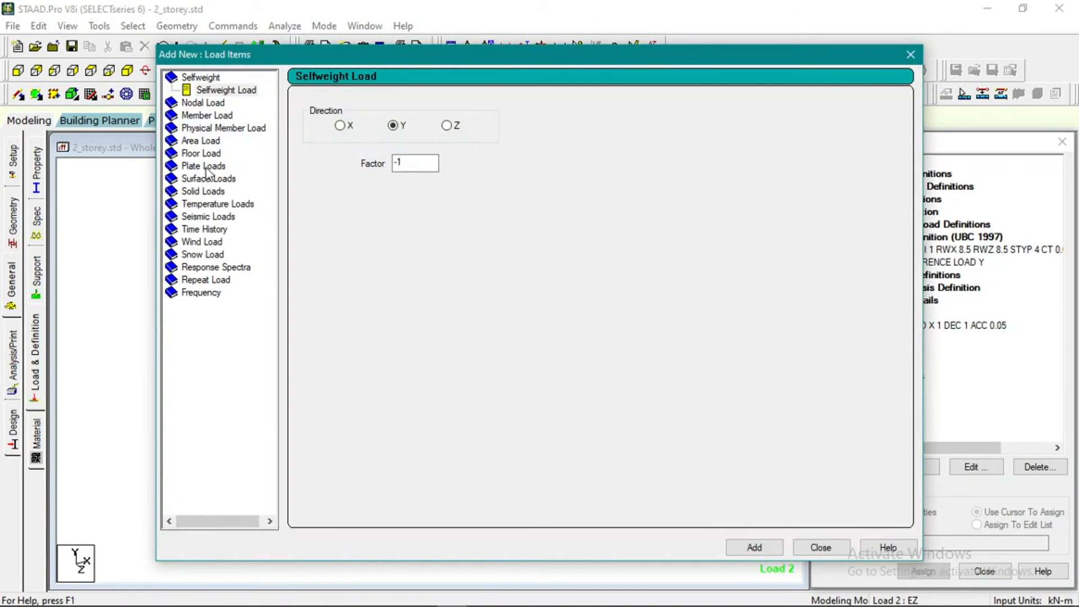
{"action": "left_click", "coordinate": [209, 217]}
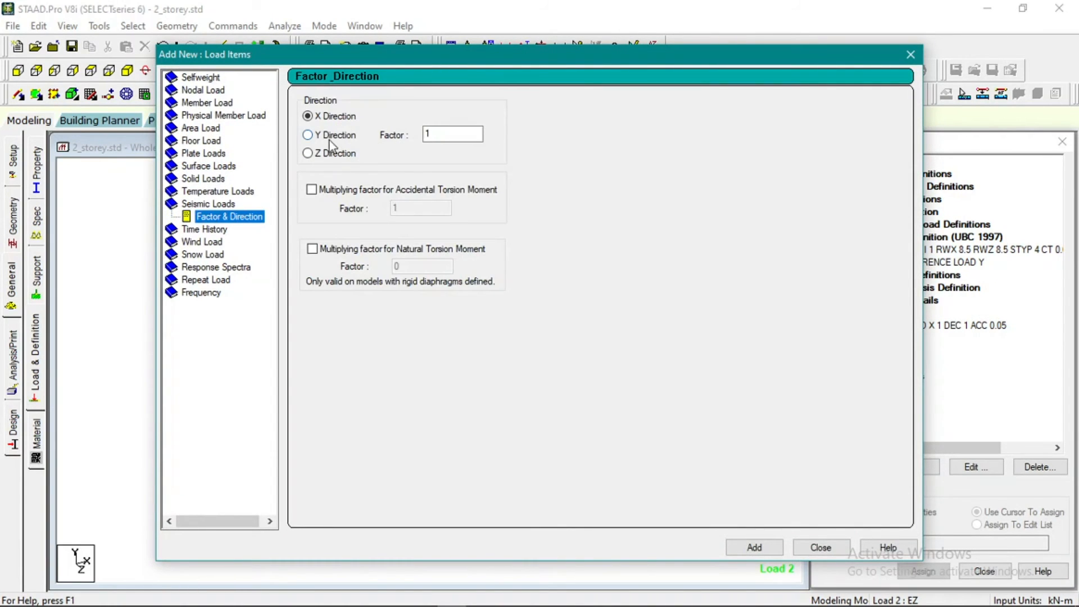
{"action": "left_click", "coordinate": [331, 154]}
Enable accidental torsion with factor 0.05 and natural torsion with factor 1, and add the seismic load to case EZ.
{"action": "left_click", "coordinate": [366, 190]}
{"action": "left_click", "coordinate": [405, 209]}
{"action": "key", "text": "BackSpace"}
{"action": "type", "text": "0.05"}
{"action": "left_click", "coordinate": [312, 249]}
{"action": "double_click", "coordinate": [394, 266]}
{"action": "type", "text": "1"}
{"action": "left_click", "coordinate": [768, 550]}
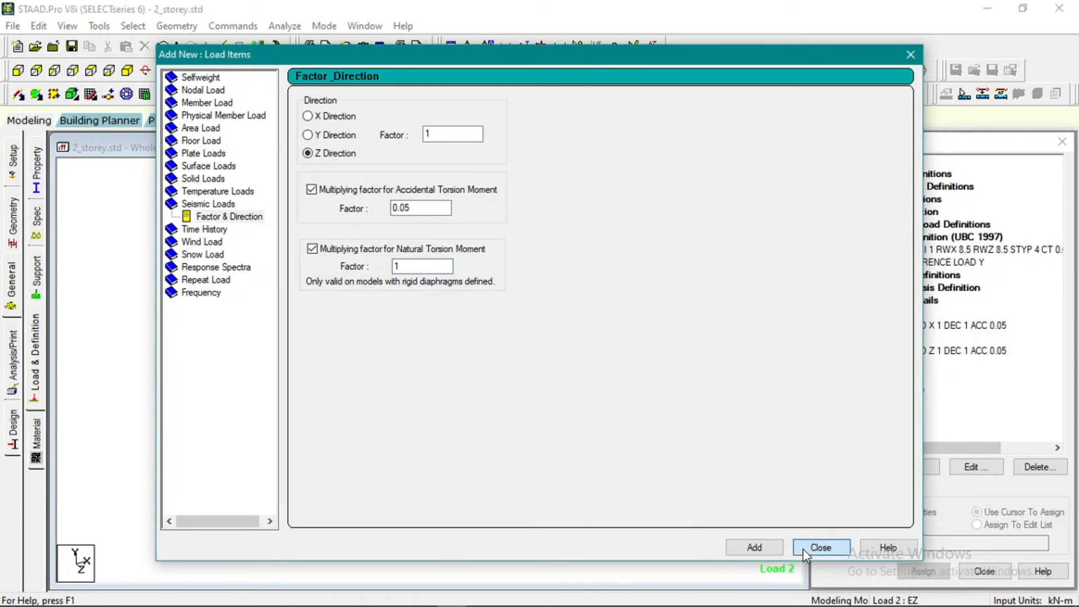
{"action": "left_click", "coordinate": [820, 548]}
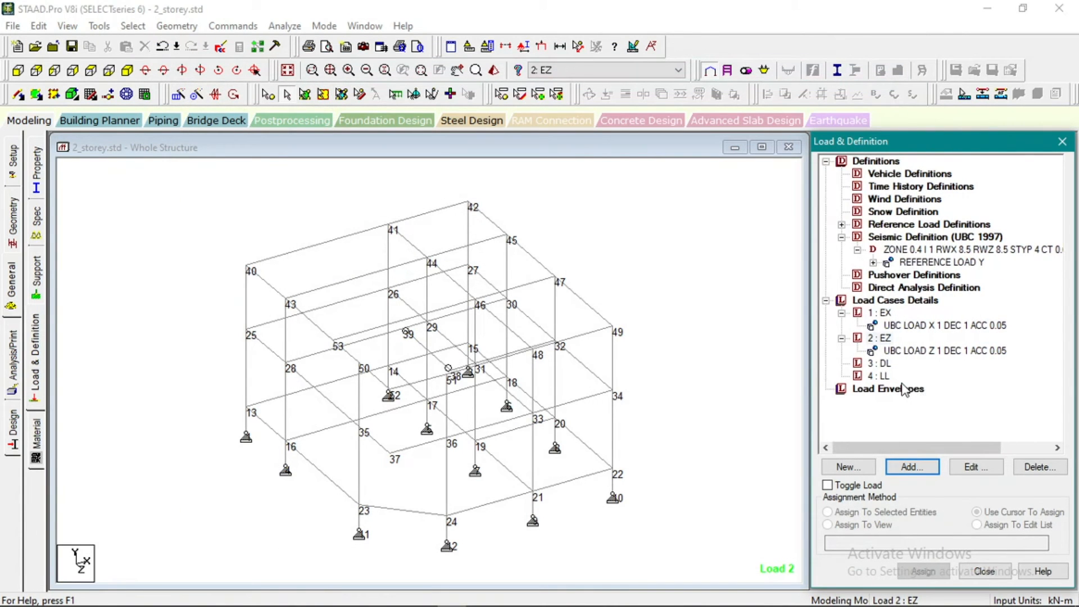
Start a reference load item for primary load case DL and include reference case R1: DL in it.
{"action": "left_click", "coordinate": [883, 363]}
{"action": "left_click", "coordinate": [918, 467]}
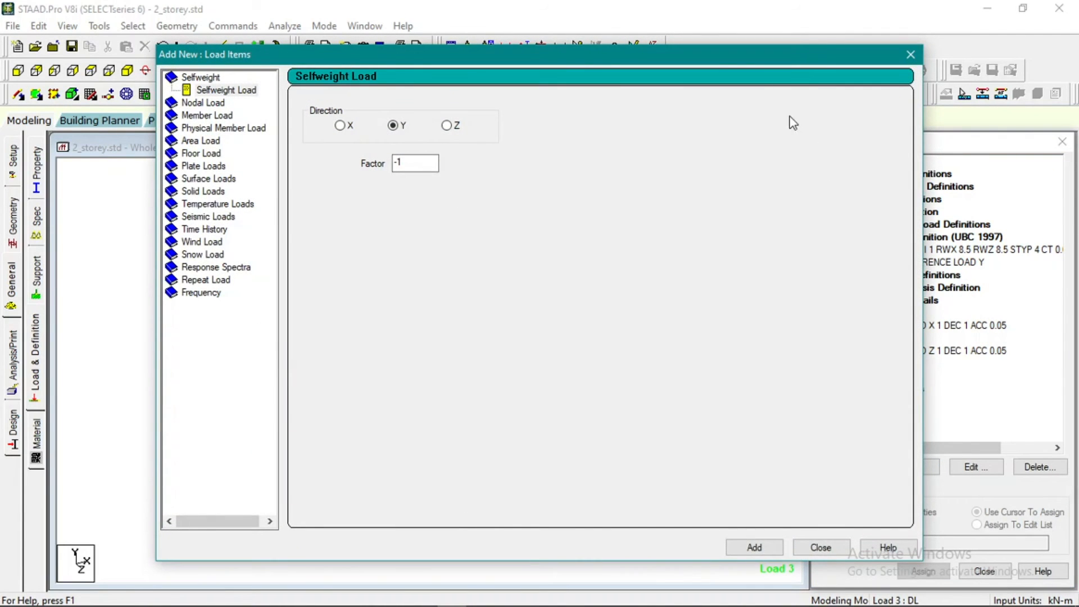
{"action": "left_click_drag", "start_coordinate": [762, 58], "coordinate": [629, 65]}
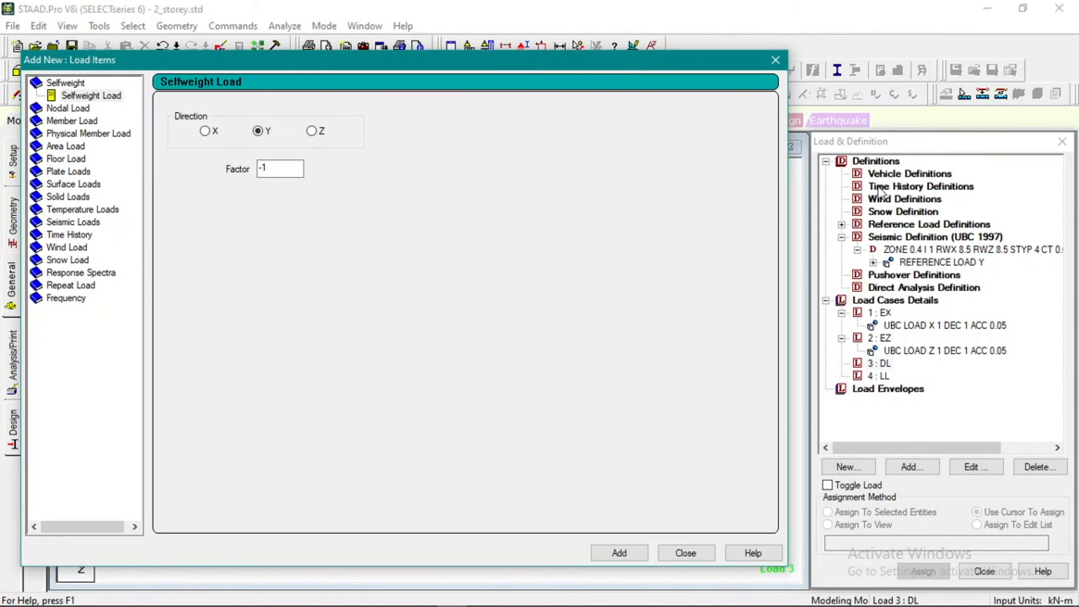
{"action": "left_click_drag", "start_coordinate": [482, 68], "coordinate": [611, 74]}
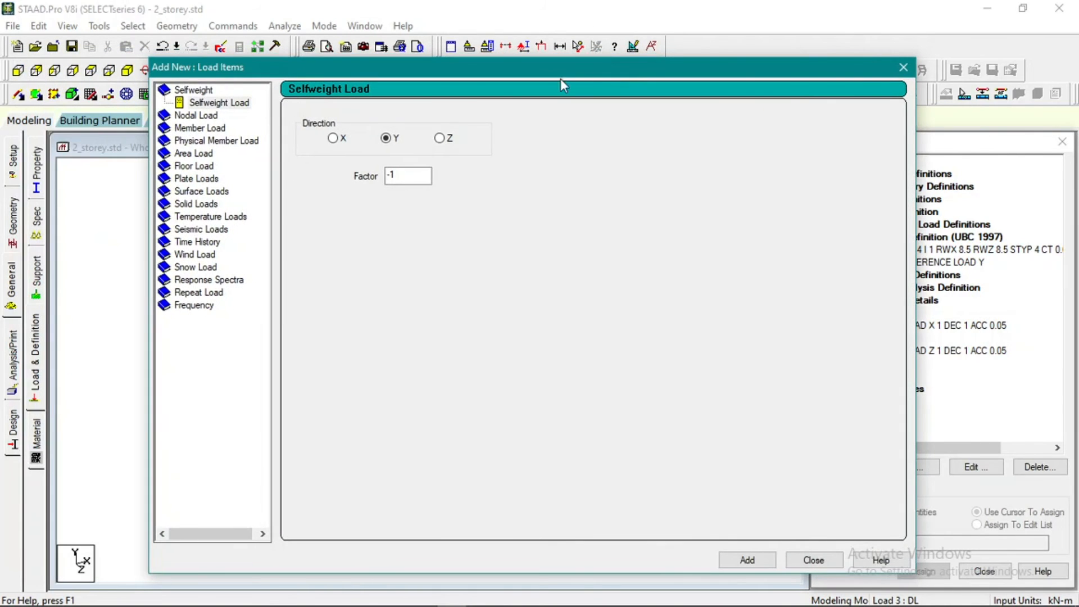
{"action": "left_click", "coordinate": [203, 294]}
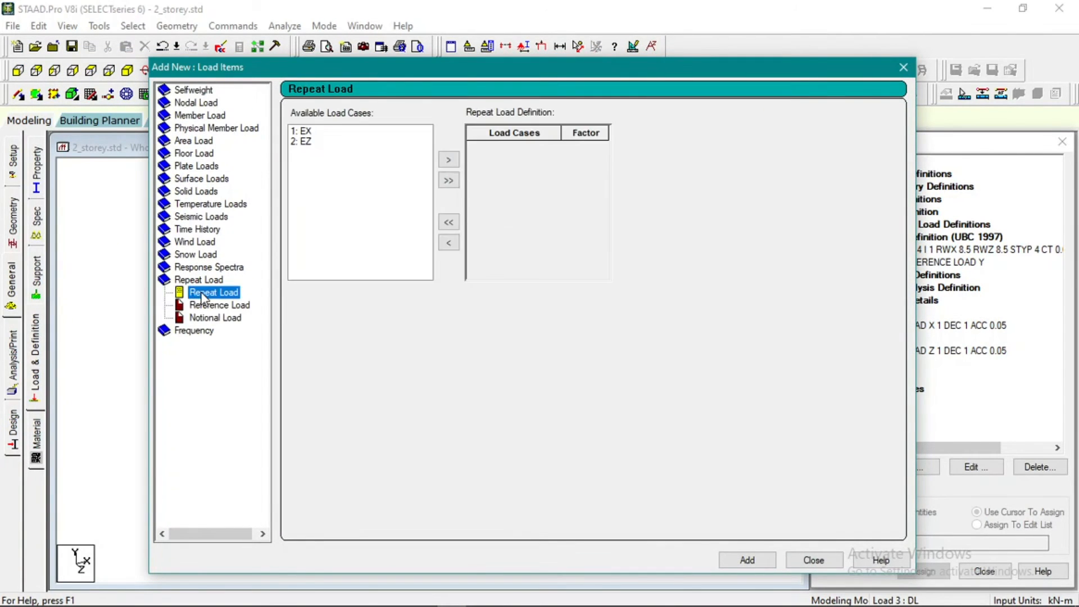
{"action": "left_click", "coordinate": [217, 305]}
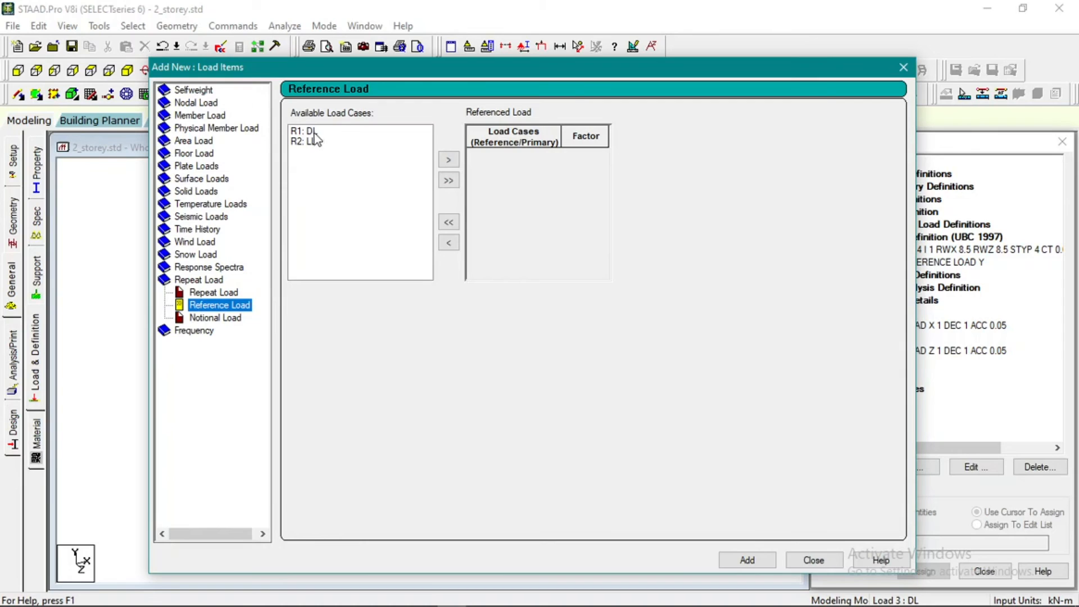
{"action": "left_click", "coordinate": [318, 133]}
{"action": "left_click", "coordinate": [449, 161]}
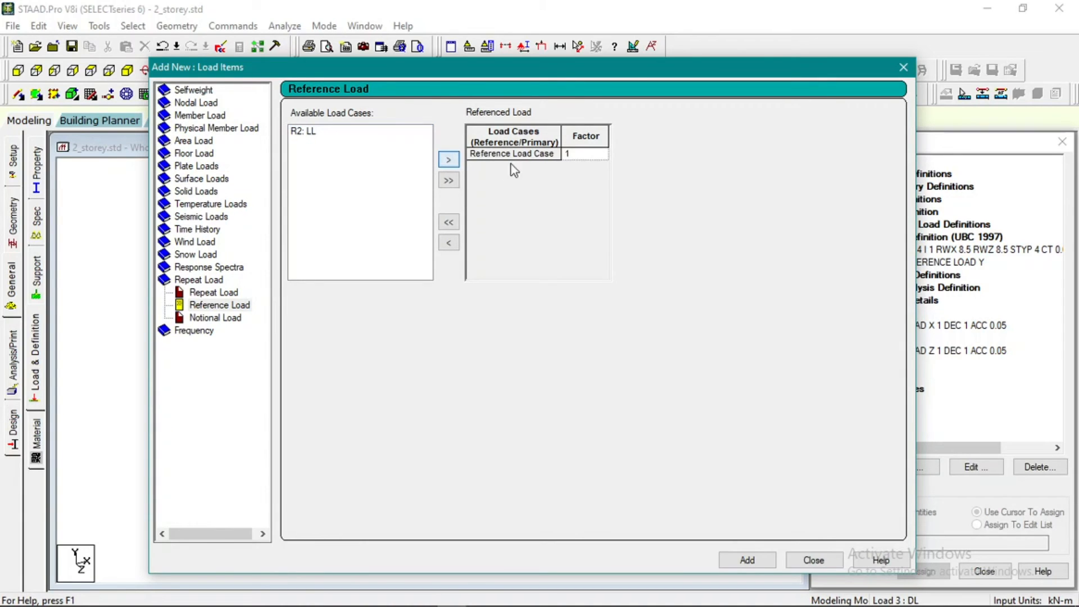
Set the R1 reference load factor to -1 and add the item to load case DL.
{"action": "left_click", "coordinate": [581, 157]}
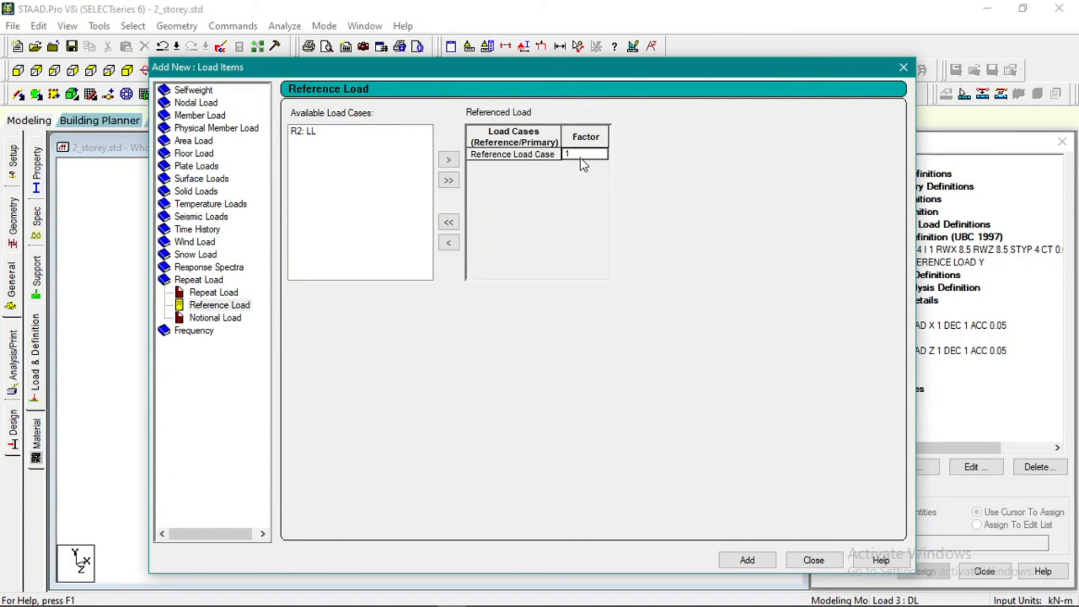
{"action": "key", "text": "BackSpace"}
{"action": "type", "text": "-1"}
{"action": "left_click", "coordinate": [748, 560]}
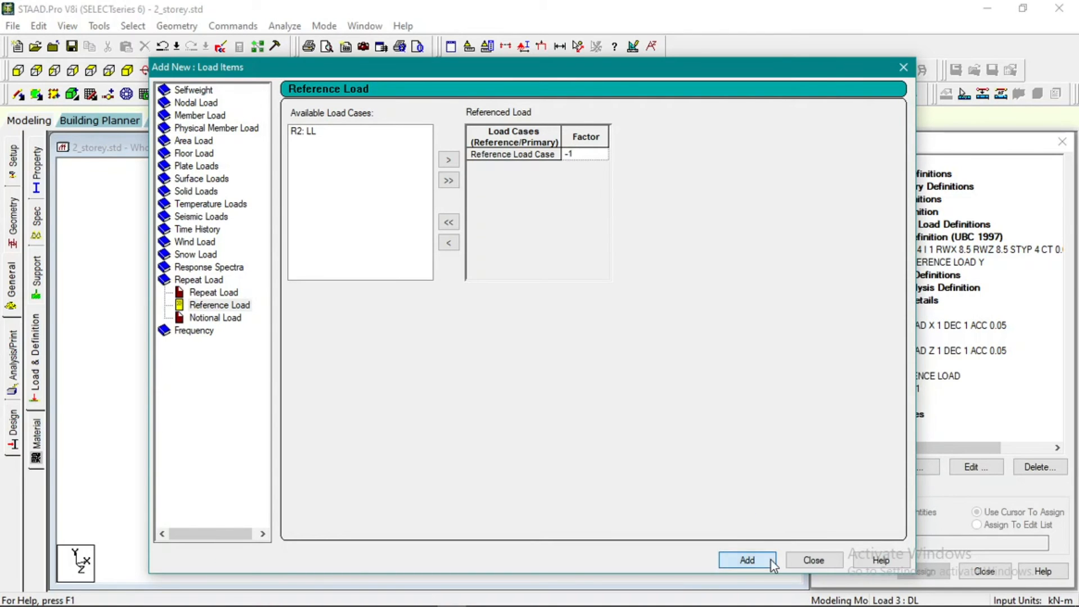
{"action": "left_click", "coordinate": [801, 565]}
Add a reference load item using R2: LL with factor -1 to primary load case LL.
{"action": "left_click", "coordinate": [886, 402]}
{"action": "left_click", "coordinate": [909, 468]}
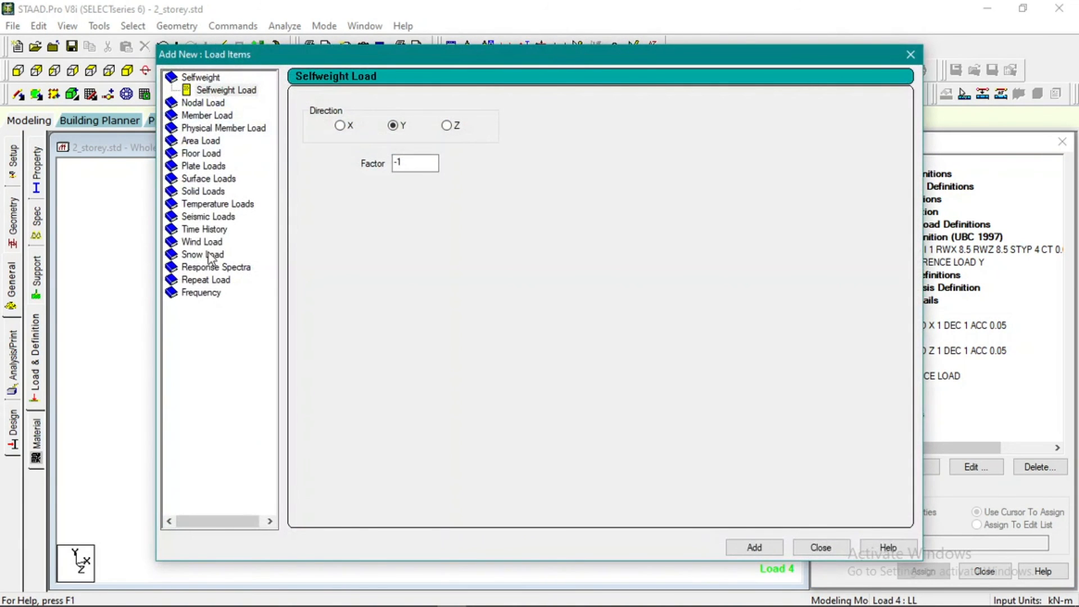
{"action": "left_click", "coordinate": [210, 279]}
{"action": "left_click", "coordinate": [227, 293]}
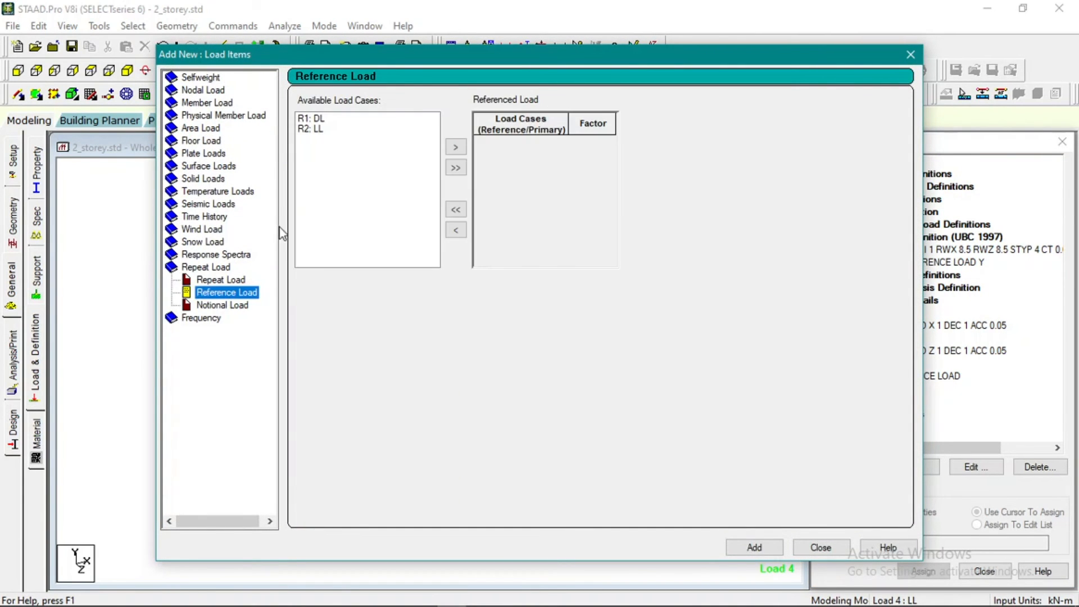
{"action": "left_click", "coordinate": [311, 129]}
{"action": "left_click", "coordinate": [456, 147]}
{"action": "left_click", "coordinate": [585, 143]}
{"action": "type", "text": "-1"}
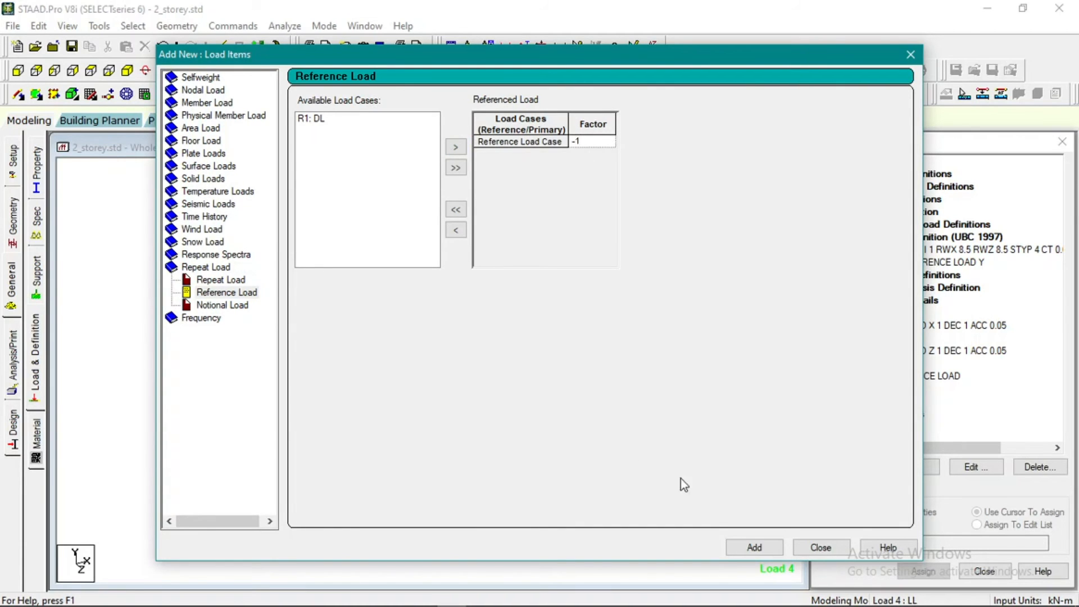
{"action": "left_click", "coordinate": [754, 548]}
{"action": "left_click", "coordinate": [807, 550]}
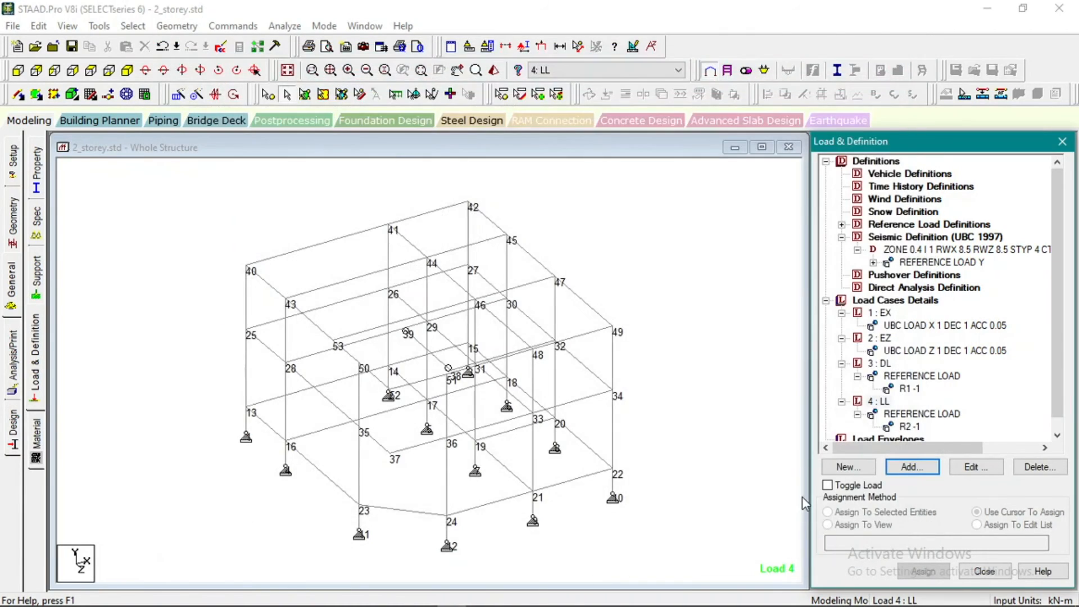
Review the reference load definitions, the EX seismic load item and the DL reference load on the model.
{"action": "left_click", "coordinate": [843, 225]}
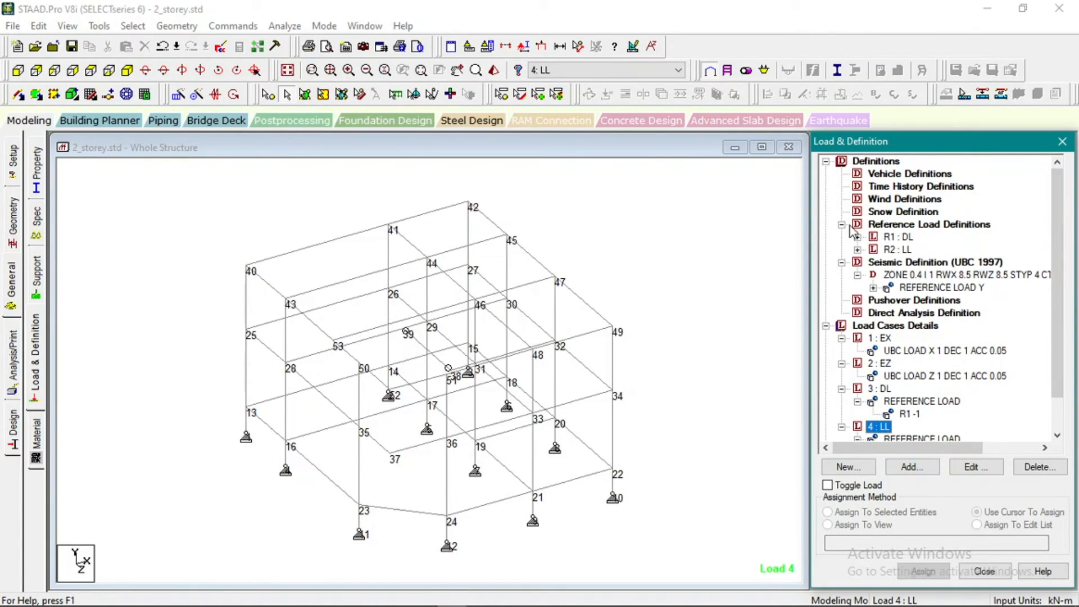
{"action": "left_click", "coordinate": [842, 225]}
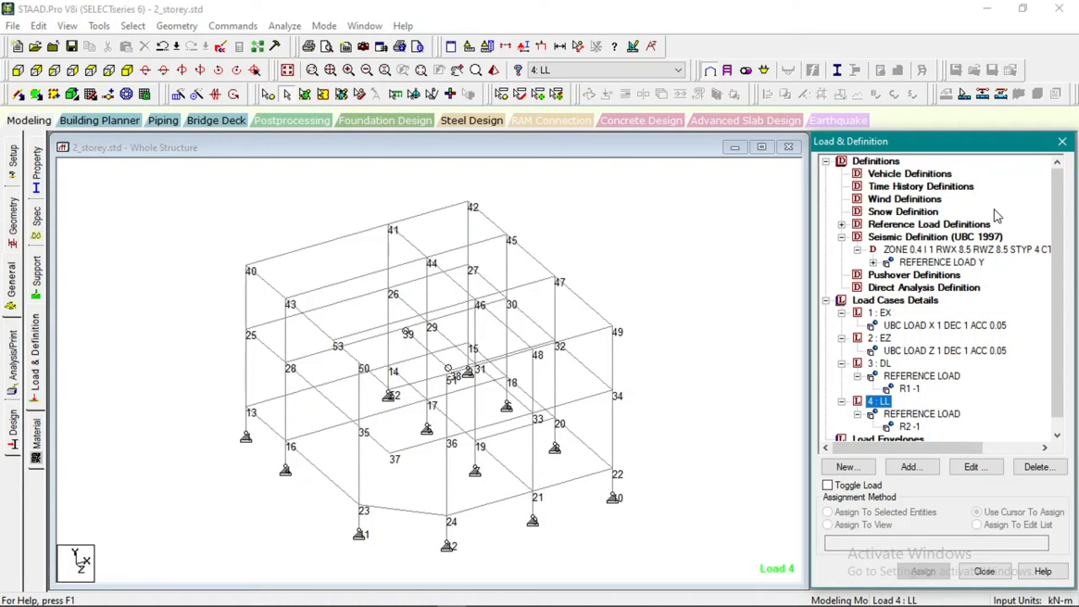
{"action": "scroll", "coordinate": [932, 353], "scroll_direction": "down", "scroll_amount": 1}
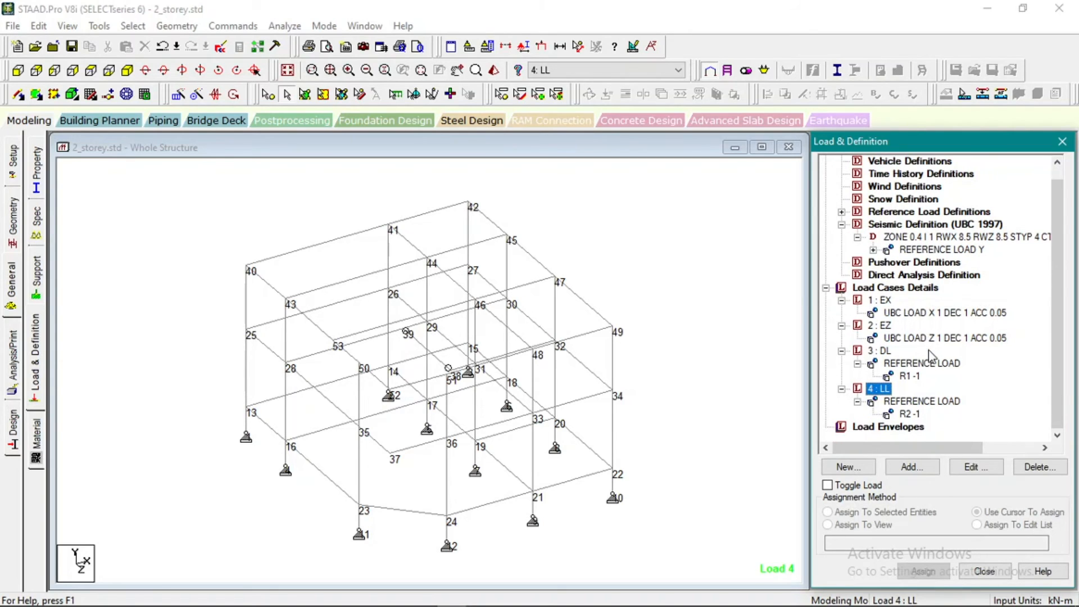
{"action": "left_click", "coordinate": [927, 313]}
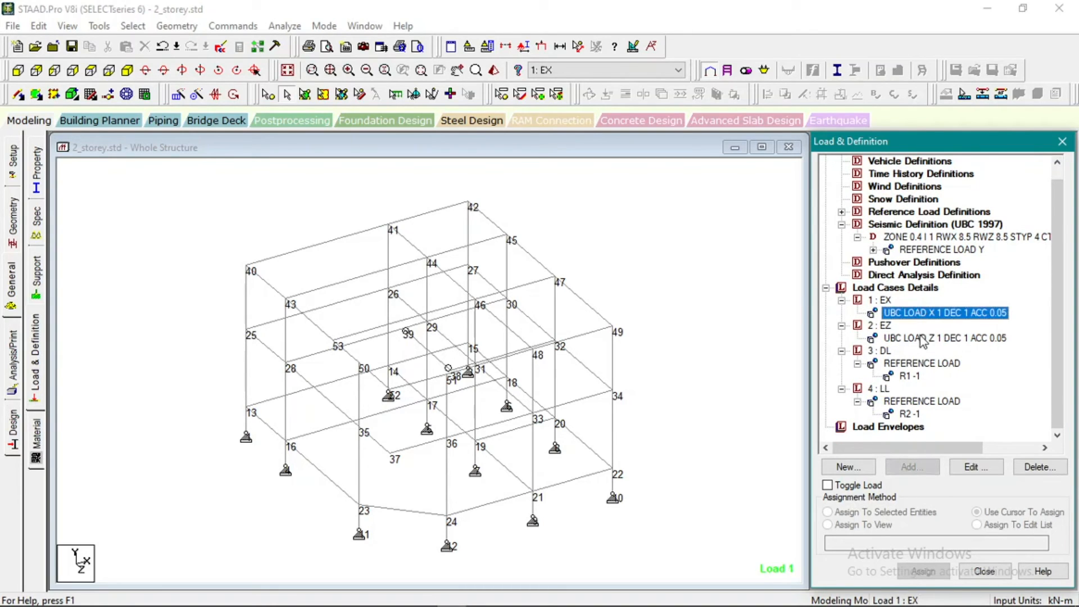
{"action": "left_click", "coordinate": [925, 365]}
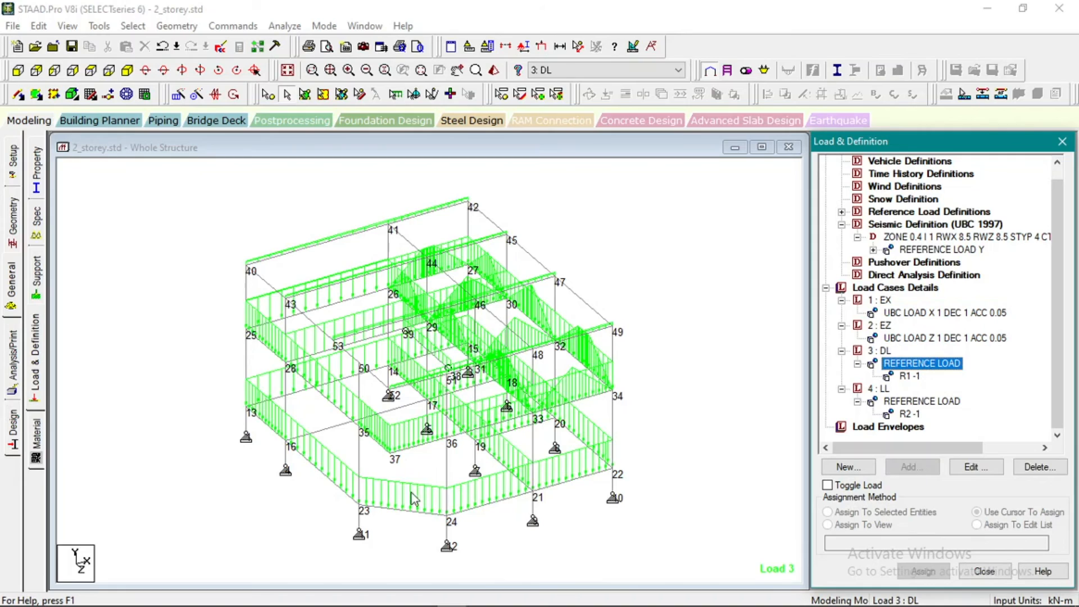
{"action": "left_click", "coordinate": [894, 289]}
{"action": "left_click", "coordinate": [650, 259]}
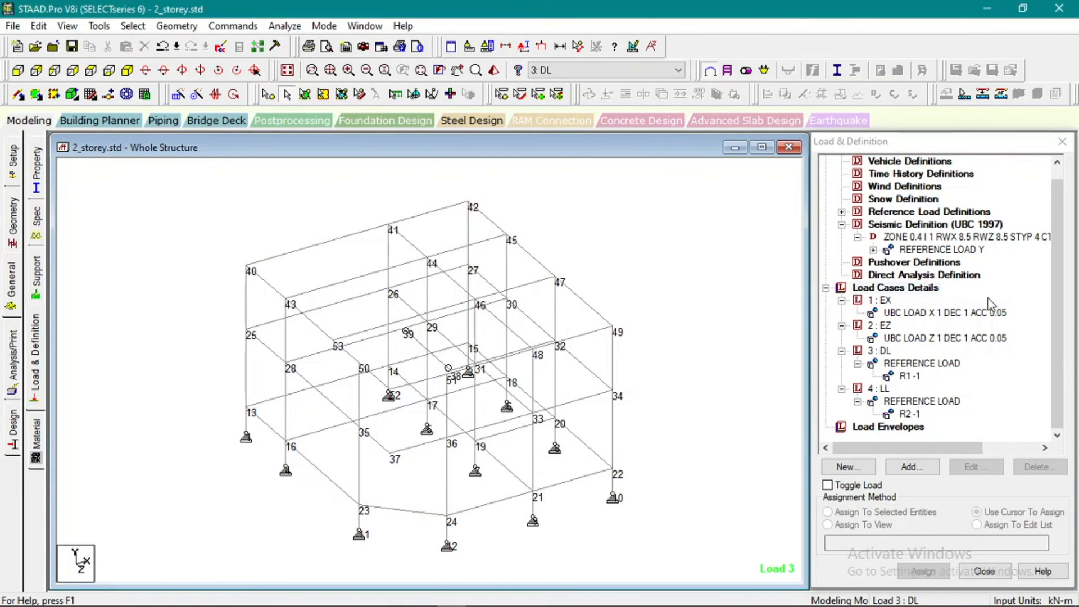
Generate automatic load combinations for code NSCP2015, category DRIFT, and add them to the load cases.
{"action": "left_click", "coordinate": [928, 288]}
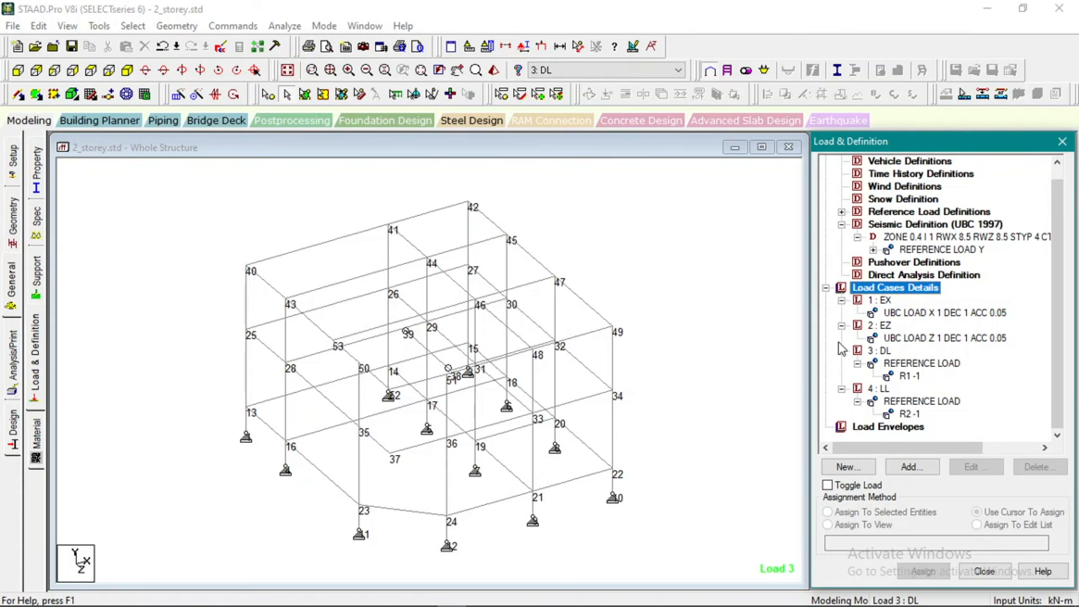
{"action": "left_click", "coordinate": [912, 466]}
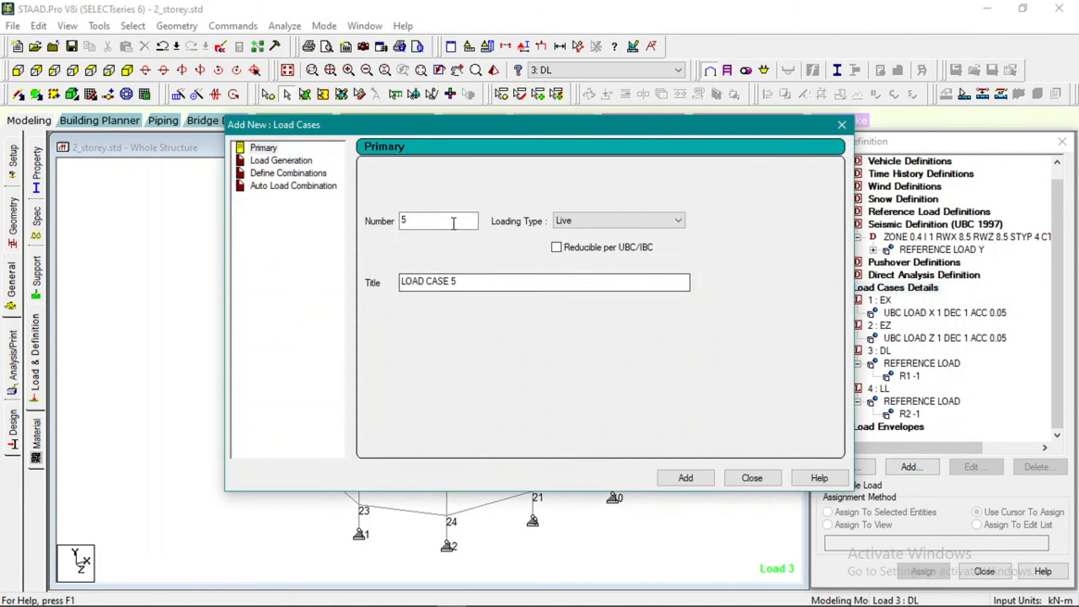
{"action": "left_click", "coordinate": [295, 185]}
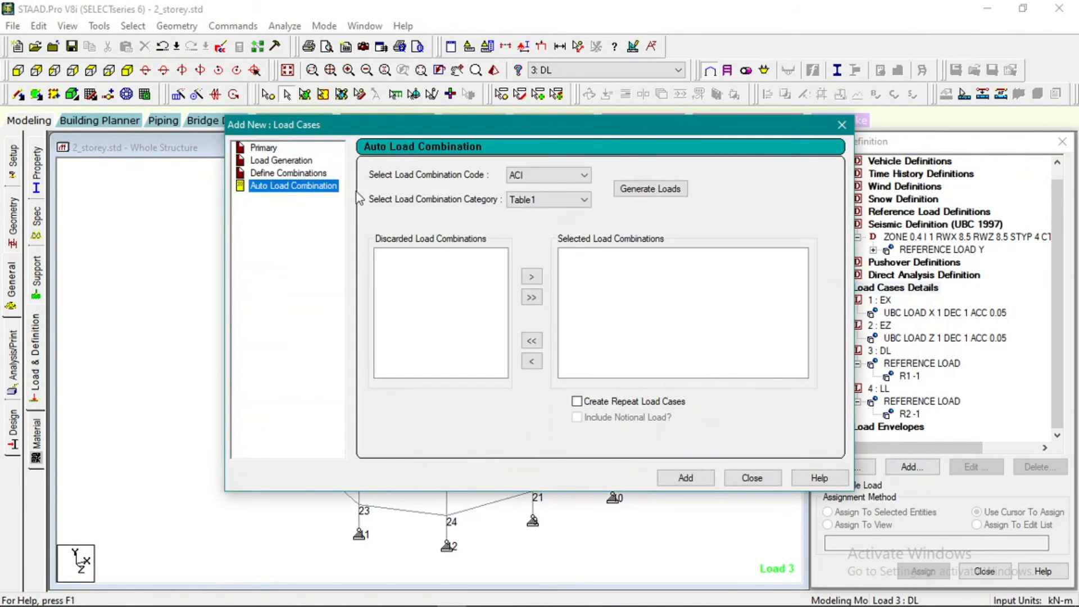
{"action": "left_click", "coordinate": [558, 176]}
{"action": "left_click", "coordinate": [556, 291]}
{"action": "left_click", "coordinate": [549, 199]}
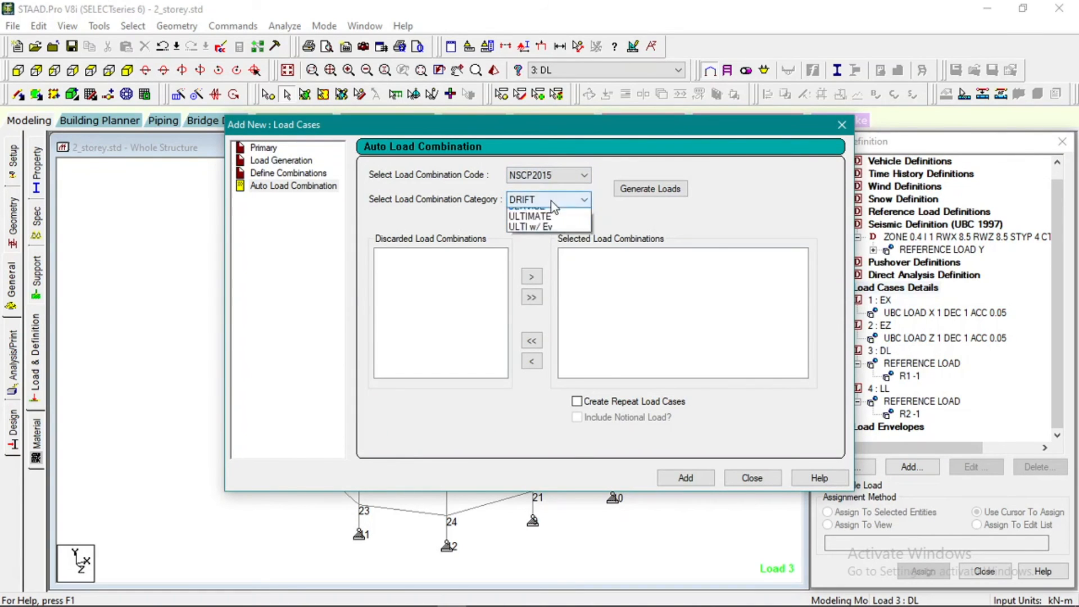
{"action": "left_click", "coordinate": [551, 213]}
{"action": "left_click", "coordinate": [647, 190]}
{"action": "left_click", "coordinate": [686, 478]}
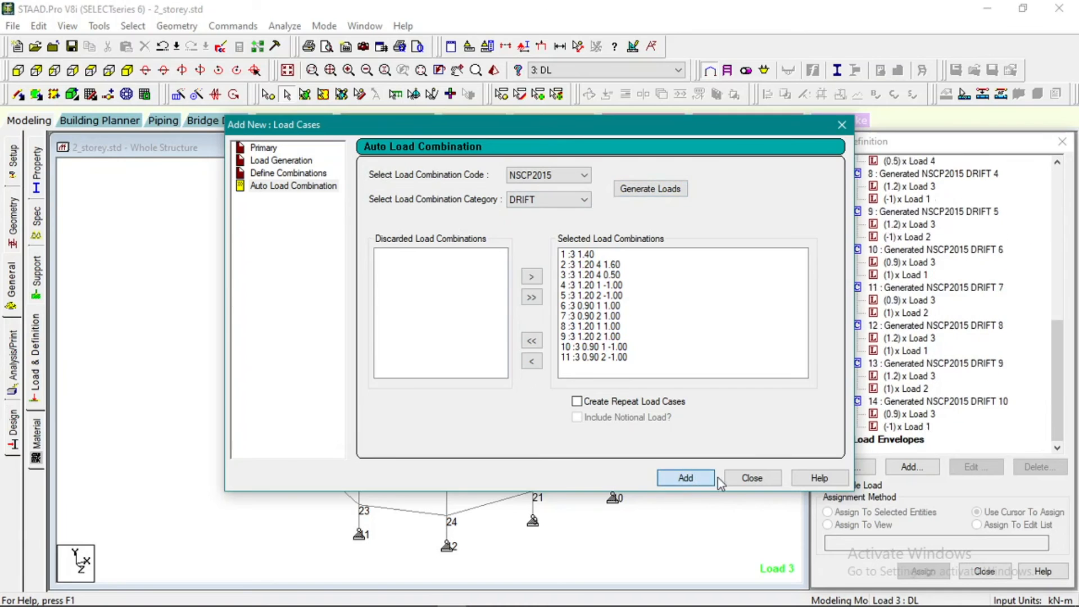
{"action": "left_click", "coordinate": [751, 478]}
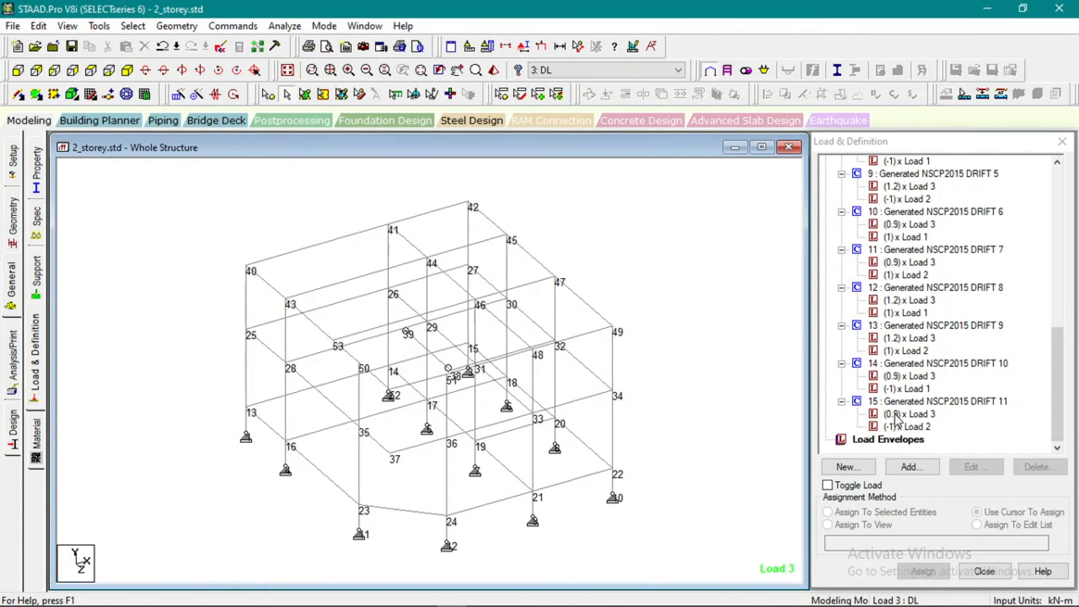
Generate automatic load combinations for code NSCP2015, category SERVICE, and add them to the load cases.
{"action": "left_click", "coordinate": [912, 468]}
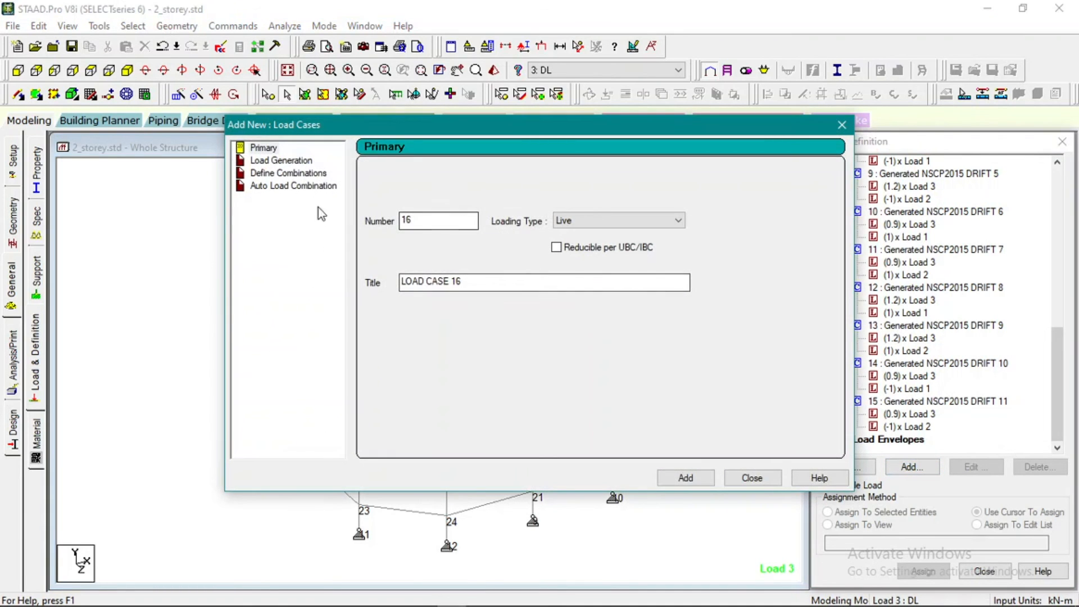
{"action": "left_click", "coordinate": [284, 186]}
{"action": "left_click", "coordinate": [546, 175]}
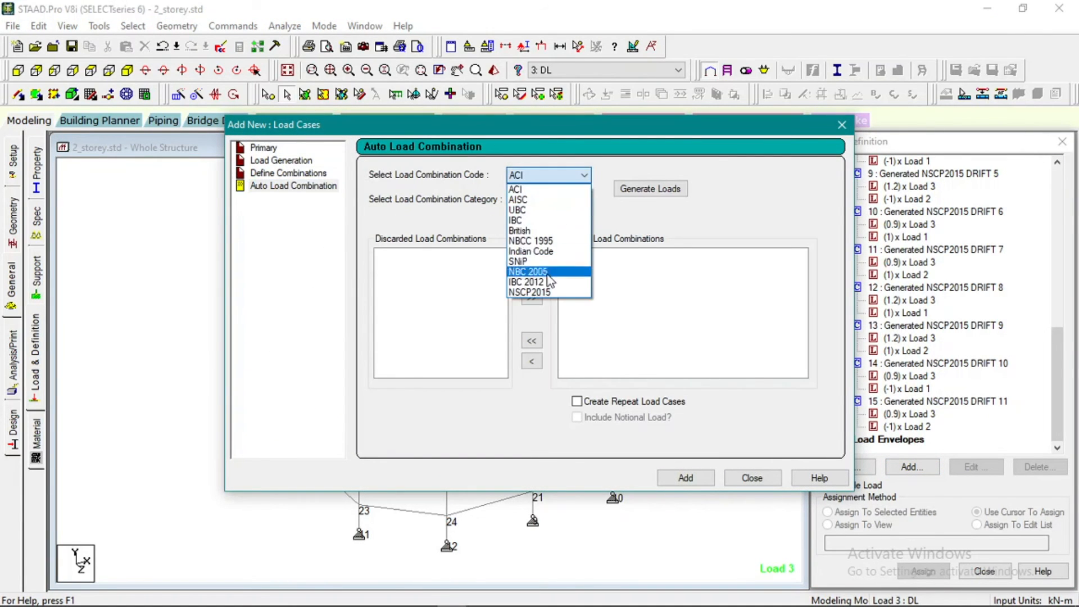
{"action": "left_click", "coordinate": [529, 292]}
{"action": "left_click", "coordinate": [545, 201]}
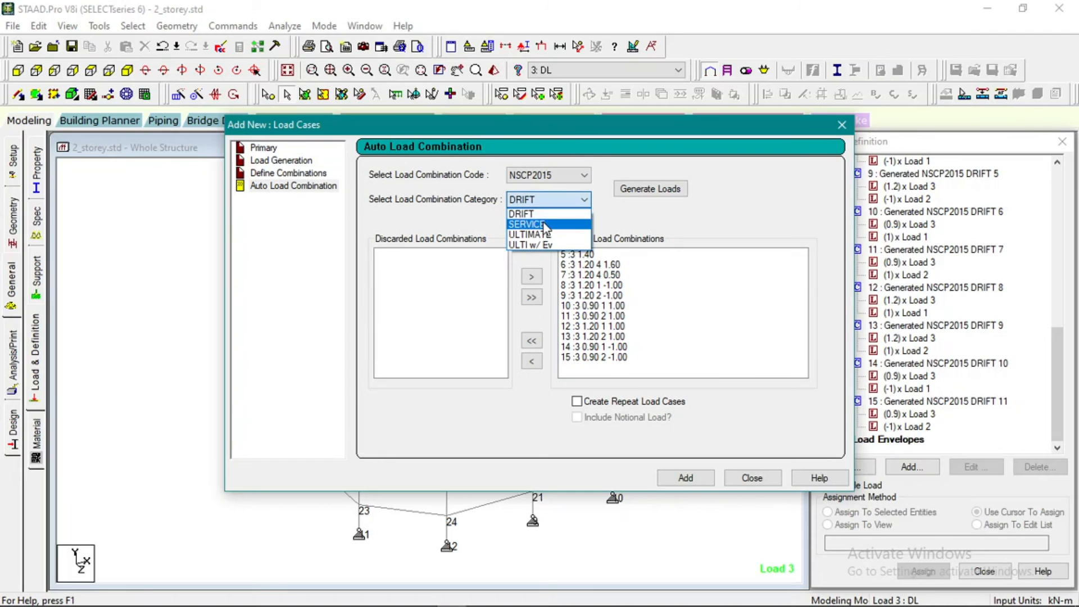
{"action": "left_click", "coordinate": [545, 224]}
{"action": "left_click", "coordinate": [649, 190]}
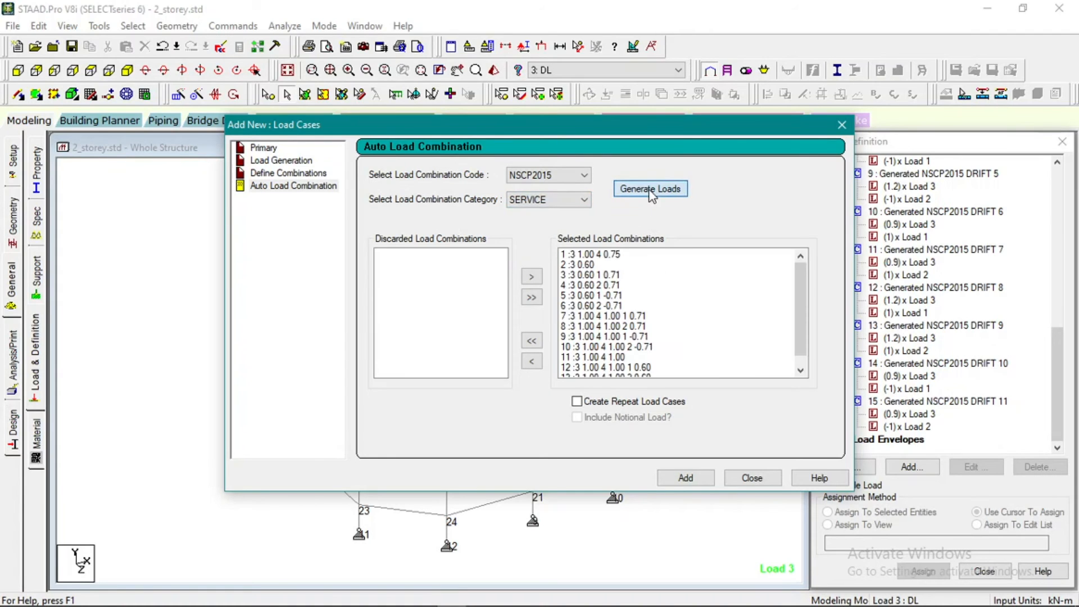
{"action": "left_click", "coordinate": [686, 479]}
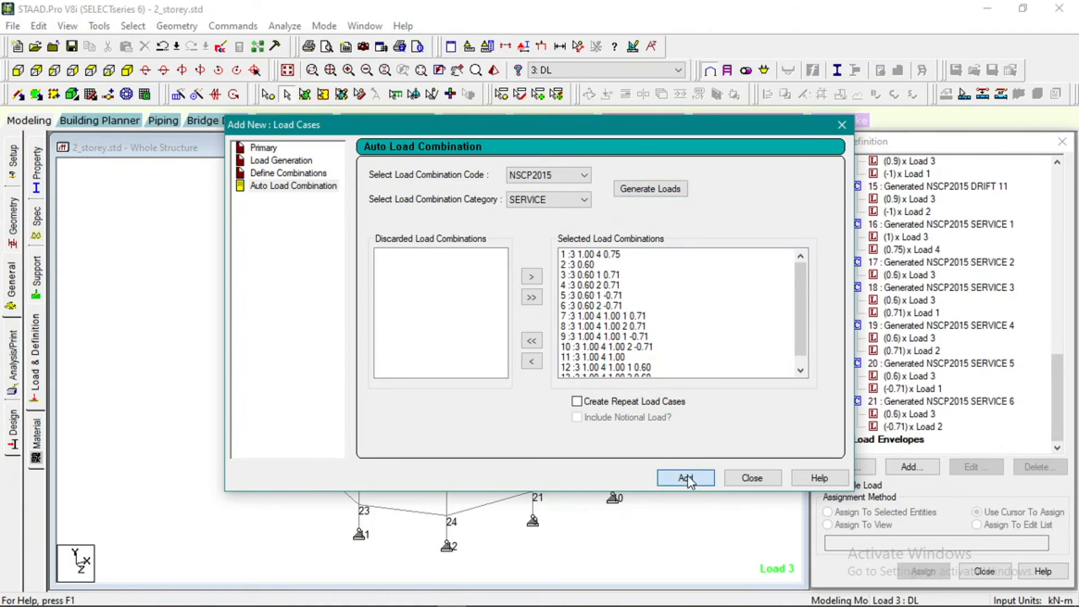
Generate automatic load combinations for code NSCP2015, category ULTIMATE, add them to the load cases and close the dialog.
{"action": "left_click", "coordinate": [571, 203]}
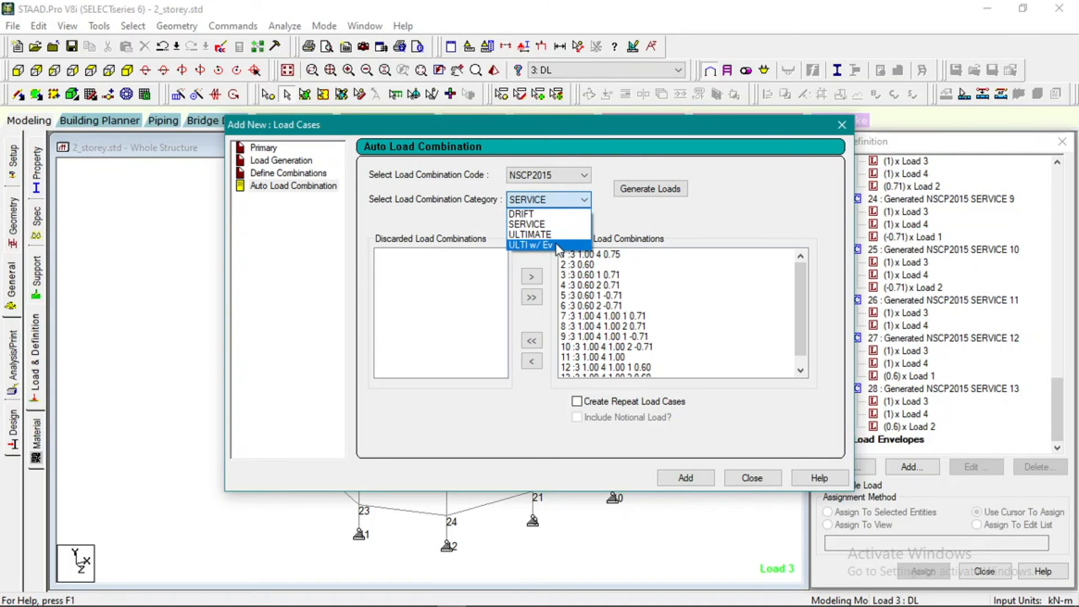
{"action": "left_click", "coordinate": [558, 234]}
{"action": "left_click", "coordinate": [646, 191]}
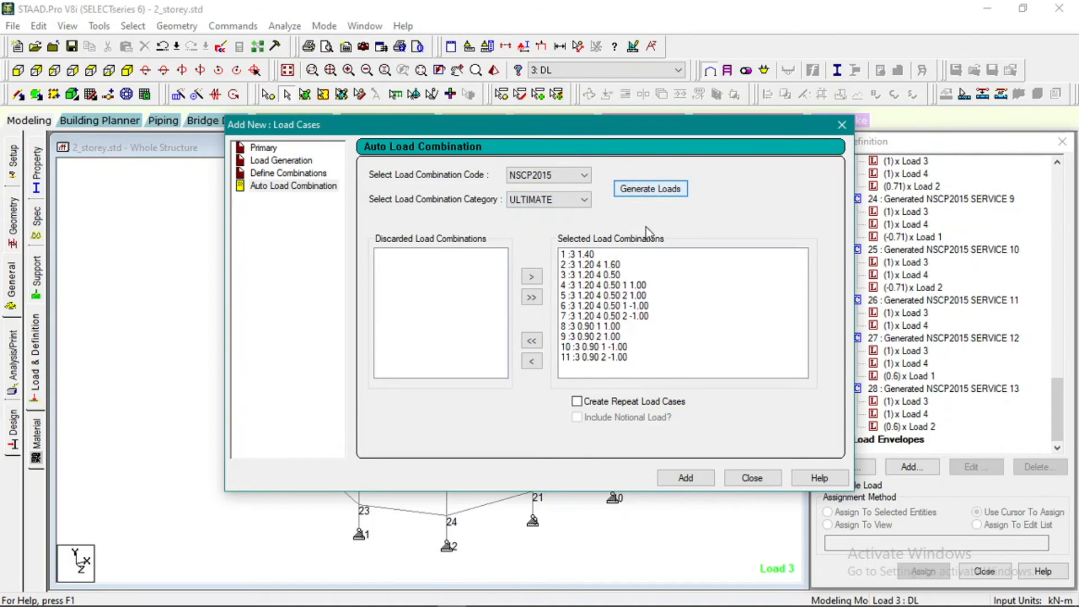
{"action": "left_click", "coordinate": [687, 478]}
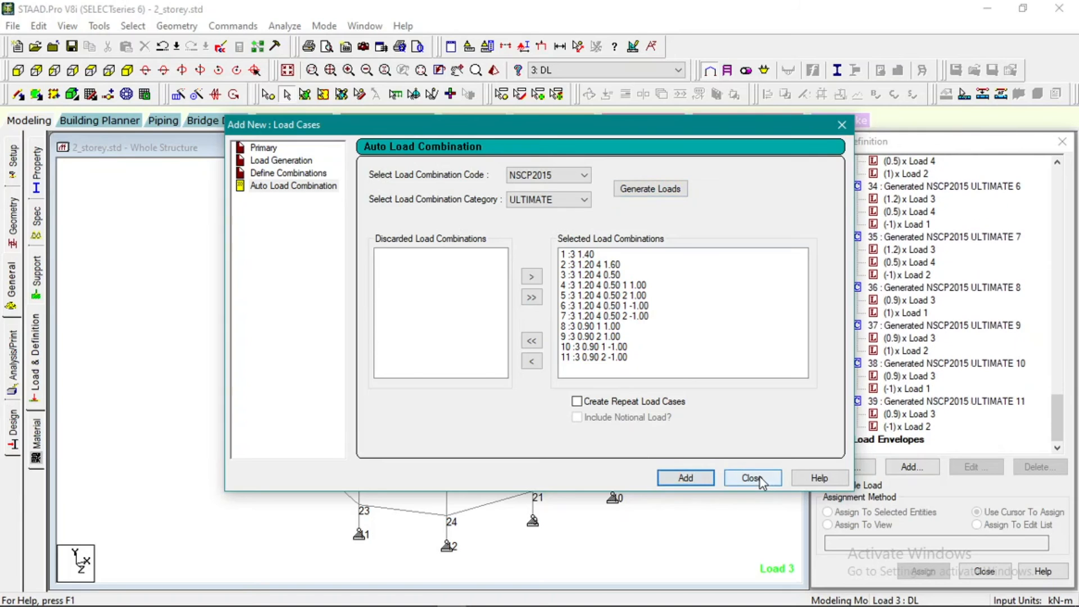
{"action": "left_click", "coordinate": [759, 478]}
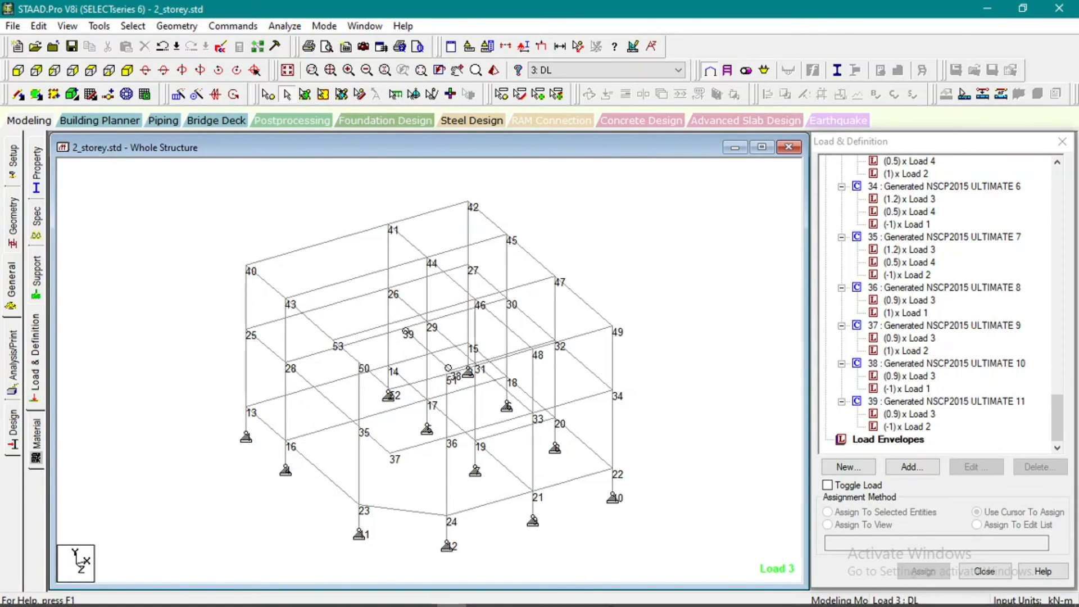
{"action": "left_click", "coordinate": [627, 596]}
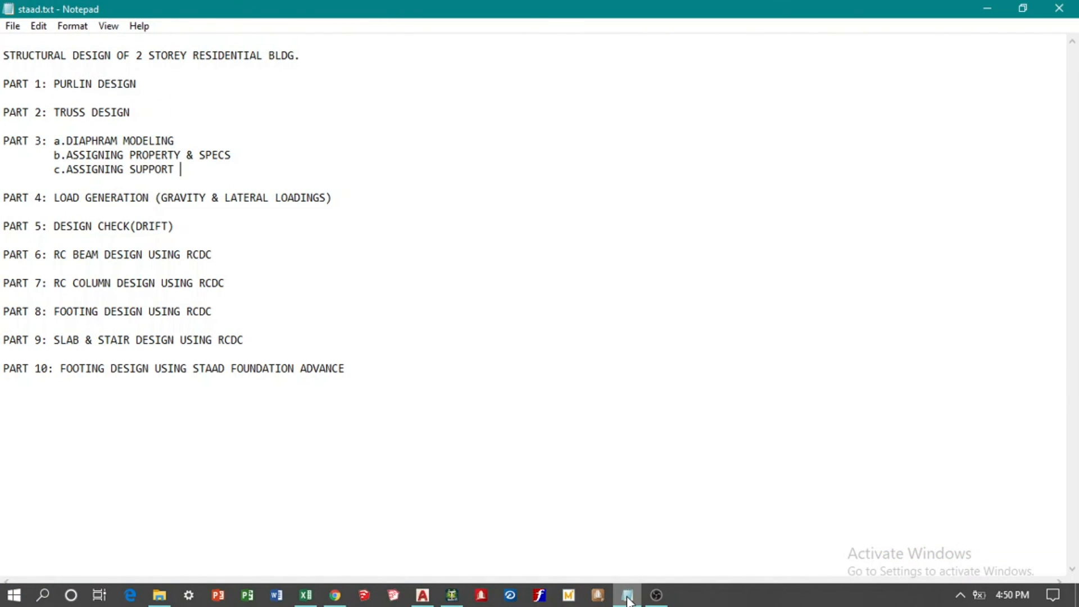
{"action": "left_click", "coordinate": [627, 597]}
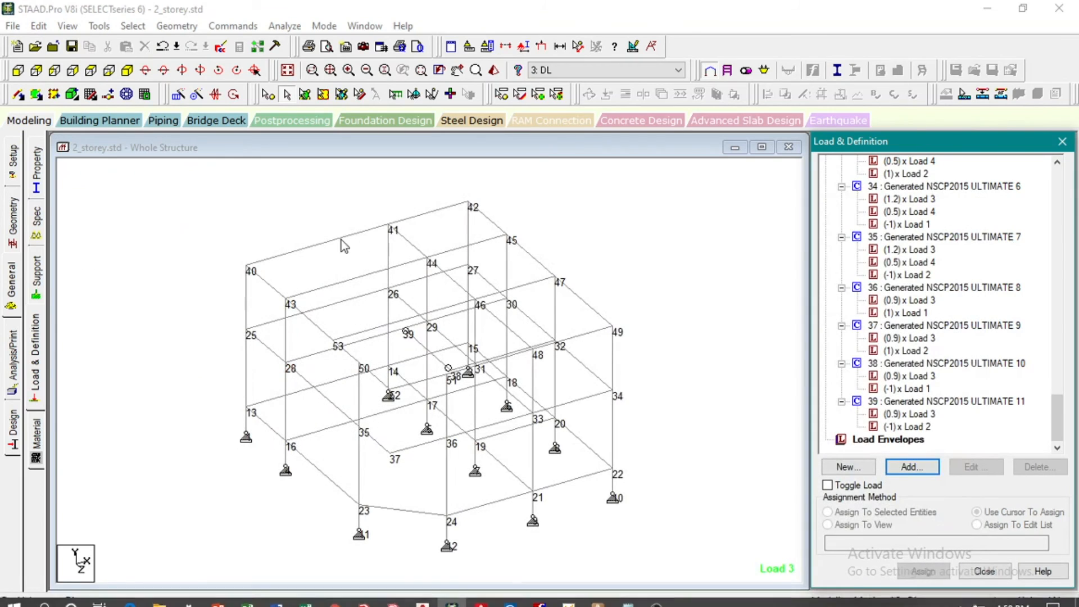
Add a Perform Analysis command with the No Print option and select it at the end of the command list.
{"action": "left_click", "coordinate": [17, 356]}
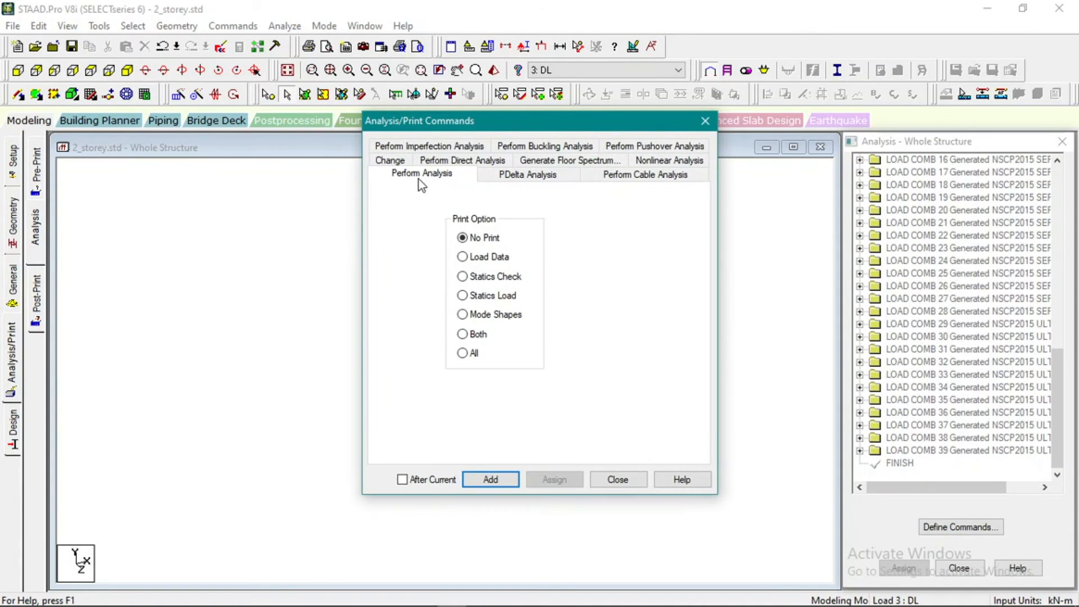
{"action": "left_click", "coordinate": [492, 481]}
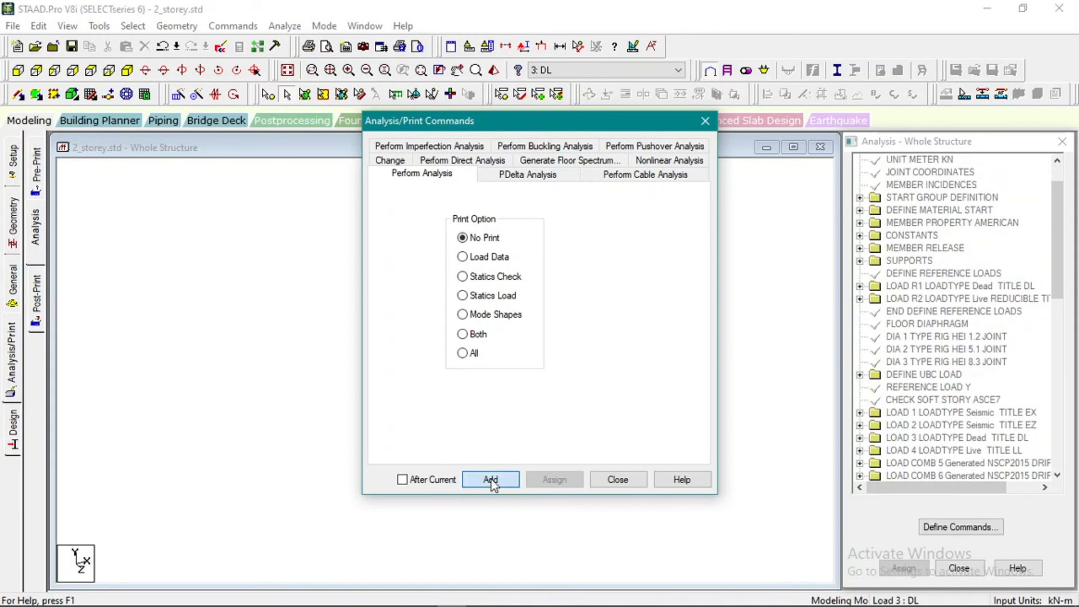
{"action": "left_click", "coordinate": [622, 479]}
{"action": "left_click_drag", "start_coordinate": [1058, 296], "coordinate": [1077, 464]}
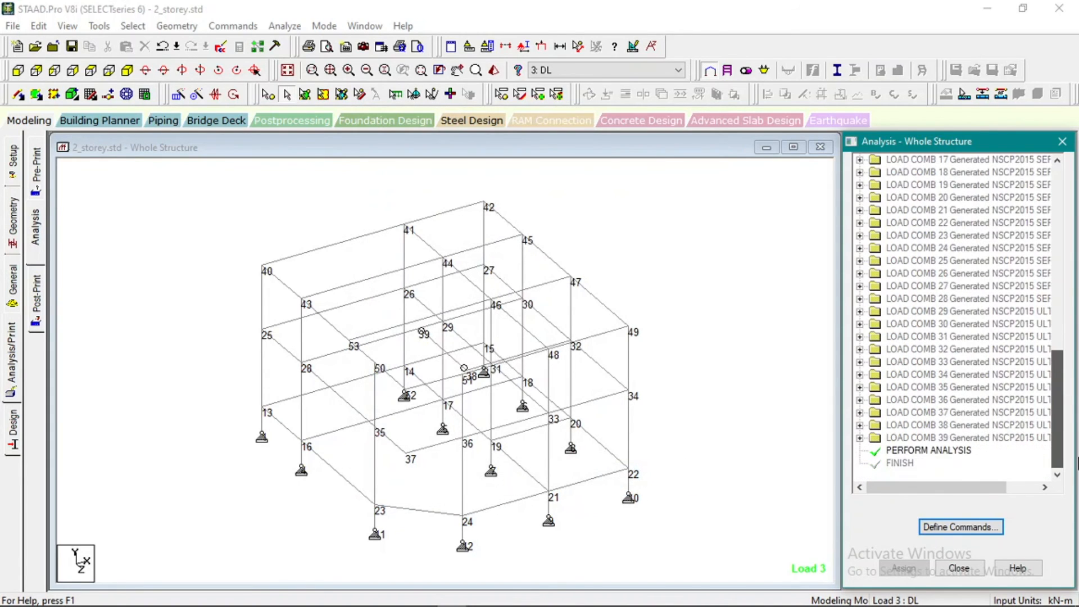
{"action": "left_click", "coordinate": [970, 451]}
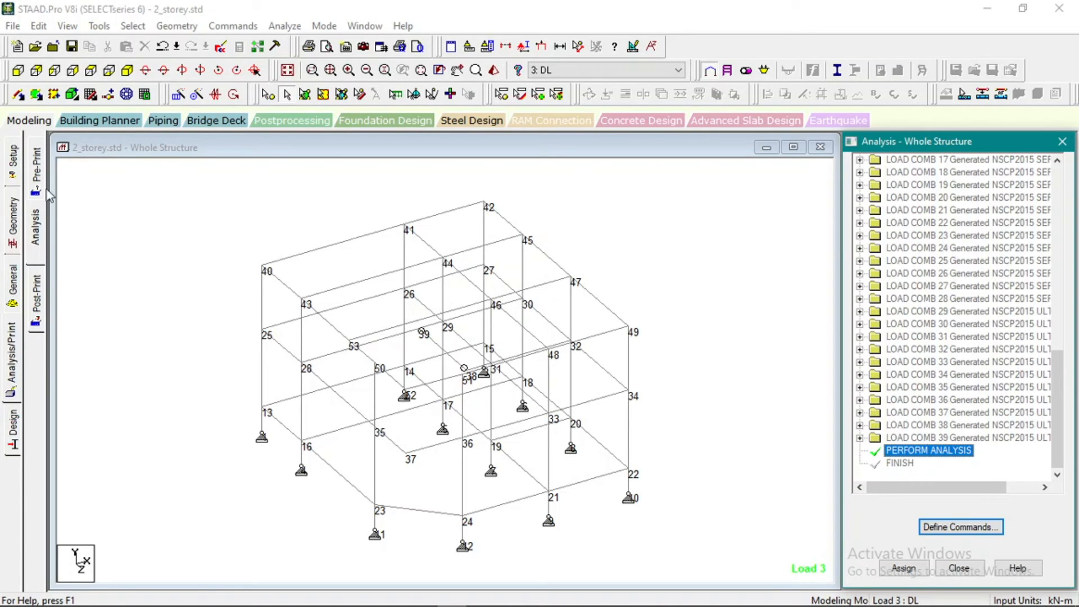
Add a post-analysis load list containing the generated NSCP2015 DRIFT combinations, load cases 5 to 15.
{"action": "left_click", "coordinate": [40, 304]}
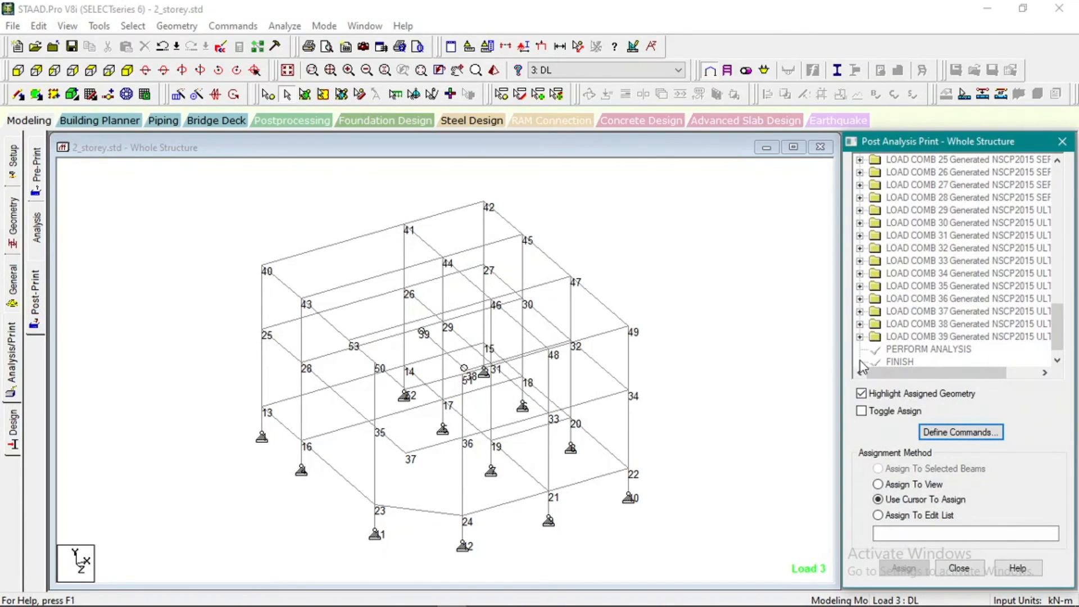
{"action": "left_click", "coordinate": [953, 431]}
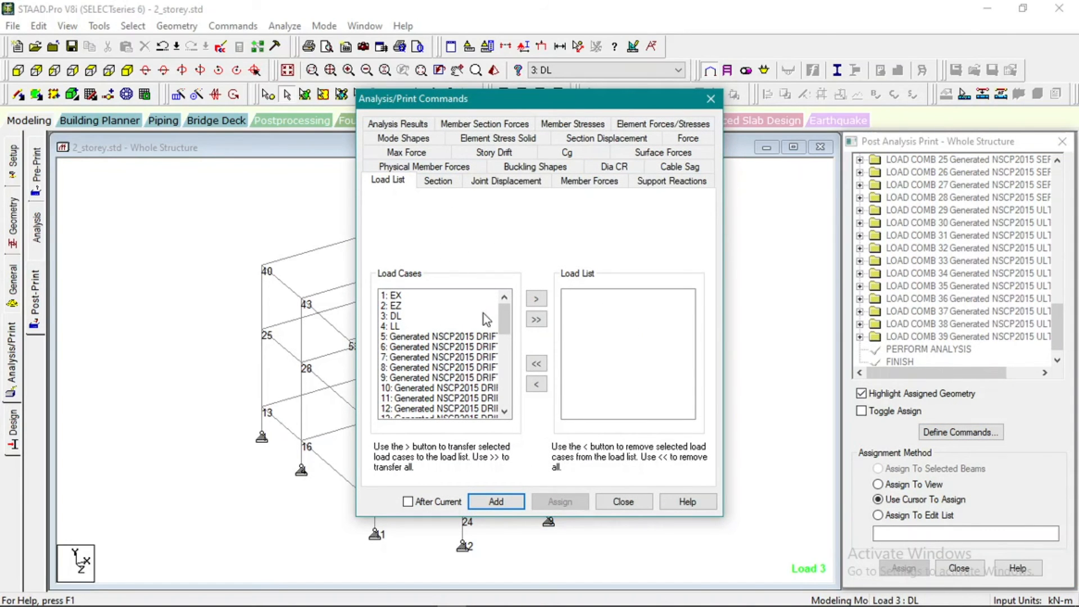
{"action": "left_click_drag", "start_coordinate": [489, 338], "coordinate": [481, 403]}
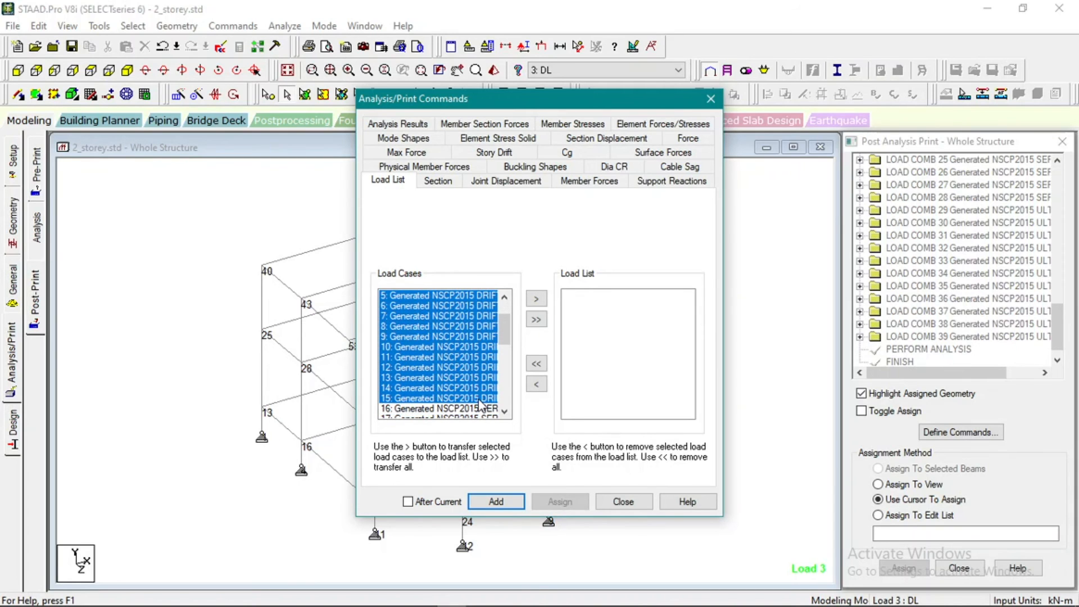
{"action": "left_click", "coordinate": [536, 299]}
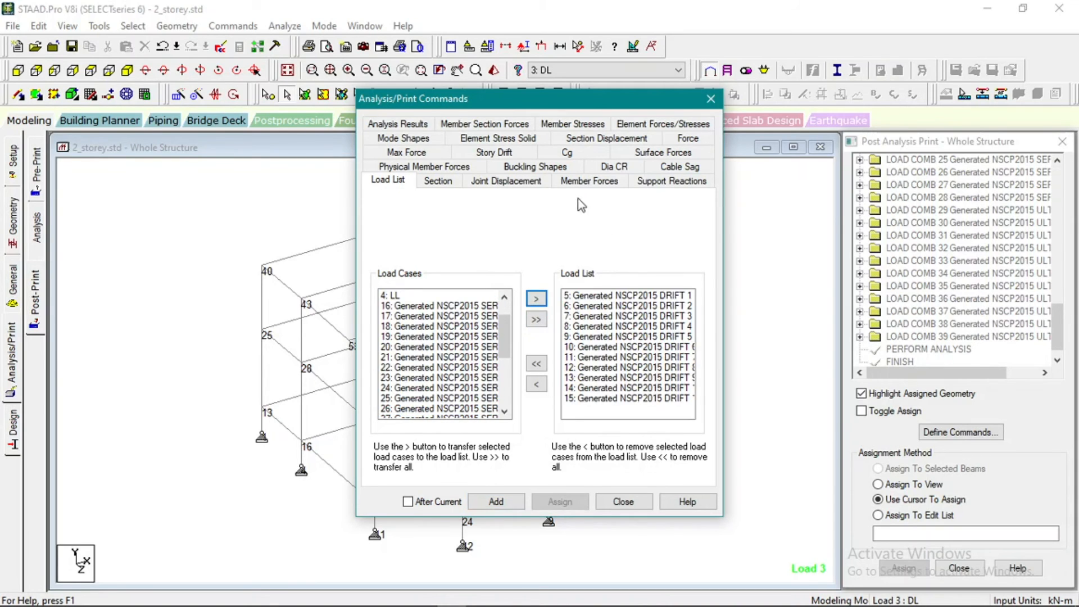
{"action": "left_click", "coordinate": [489, 501]}
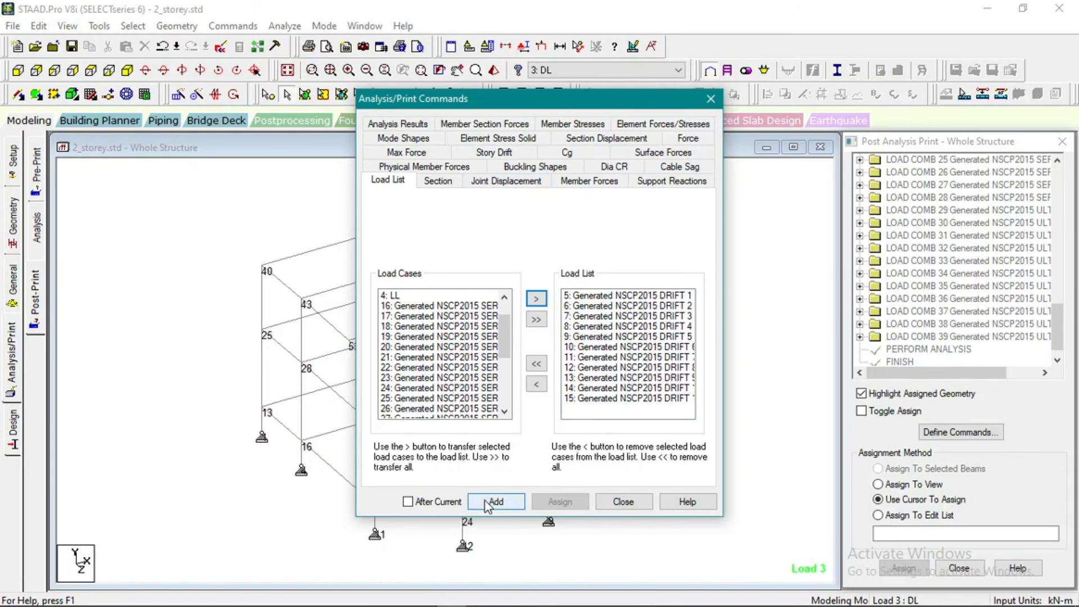
Add a Story Drift print command with an allowable drift factor of 0.0042, based on the story drift value in the LOADGEN_2NewManila.xlsm workbook.
{"action": "left_click", "coordinate": [495, 153]}
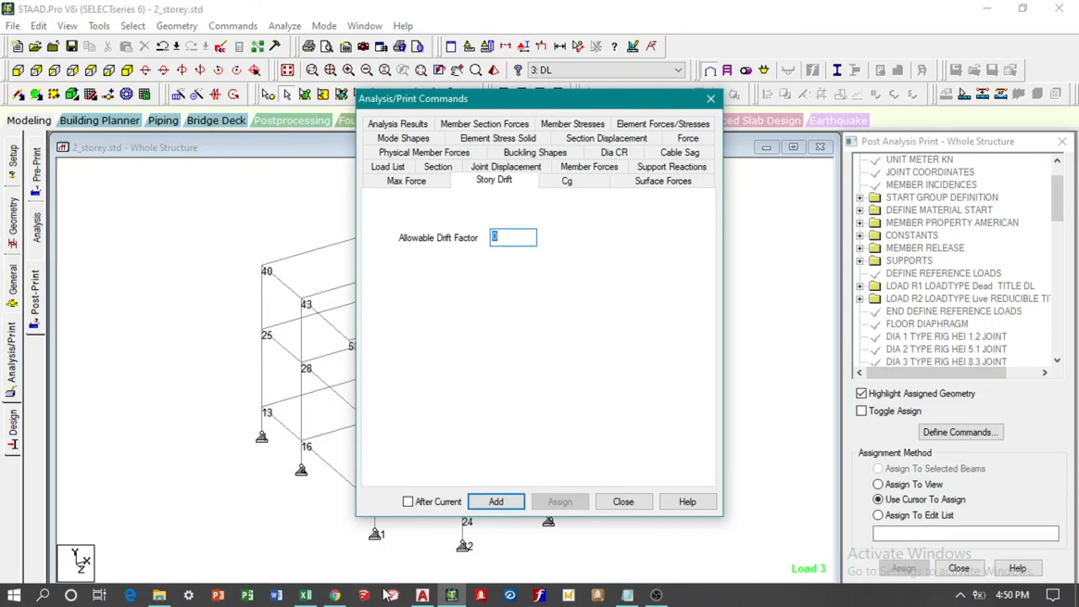
{"action": "left_click", "coordinate": [305, 595]}
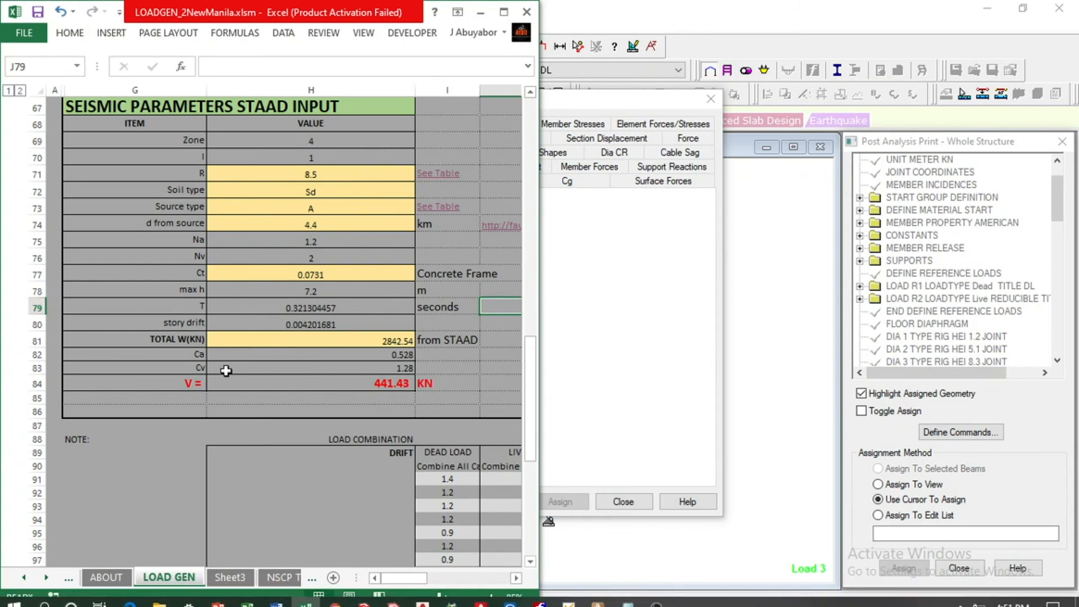
{"action": "left_click", "coordinate": [167, 325]}
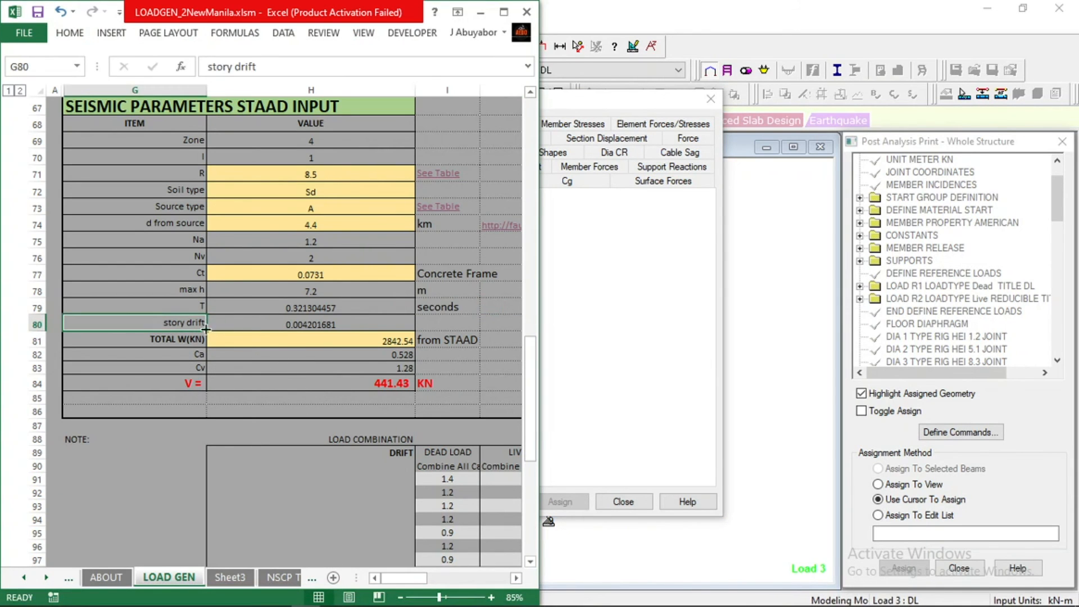
{"action": "left_click", "coordinate": [288, 326]}
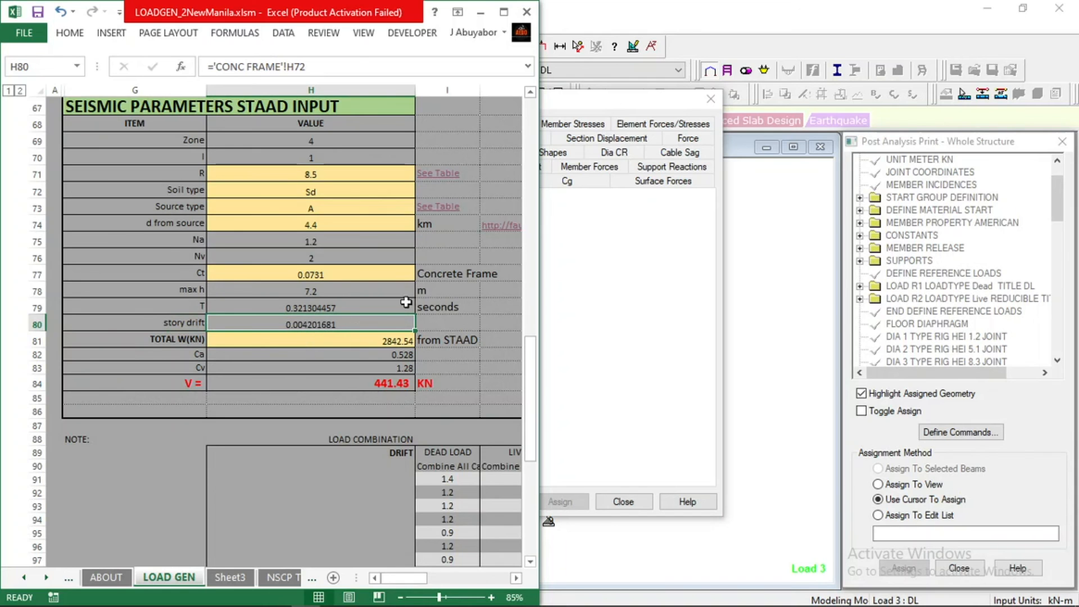
{"action": "left_click", "coordinate": [481, 12]}
{"action": "type", "text": "0.0042"}
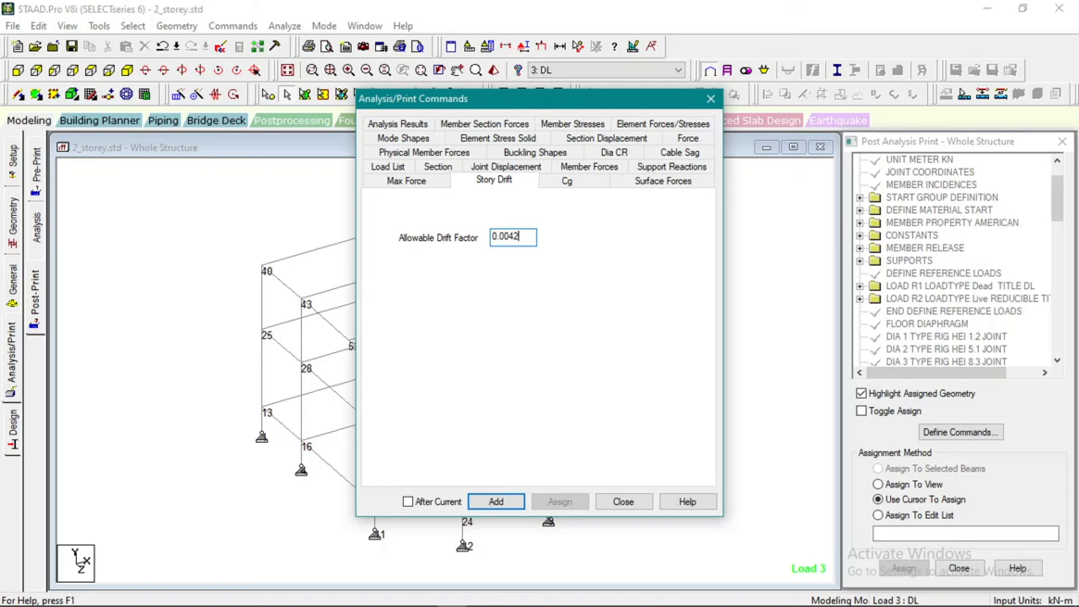
{"action": "left_click", "coordinate": [502, 500]}
{"action": "left_click", "coordinate": [629, 502]}
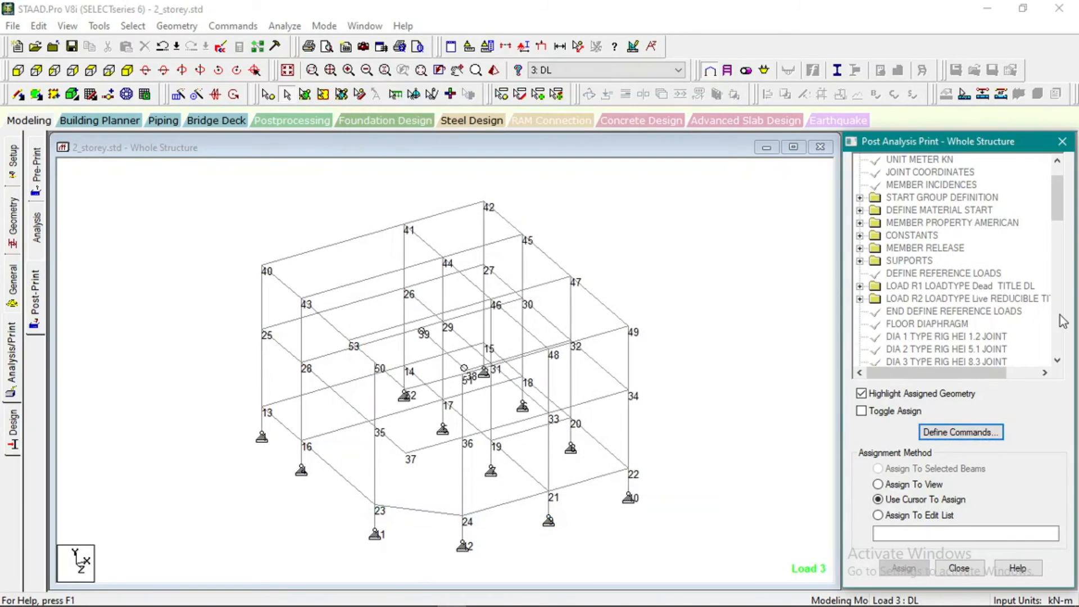
{"action": "left_click_drag", "start_coordinate": [1059, 204], "coordinate": [1060, 338]}
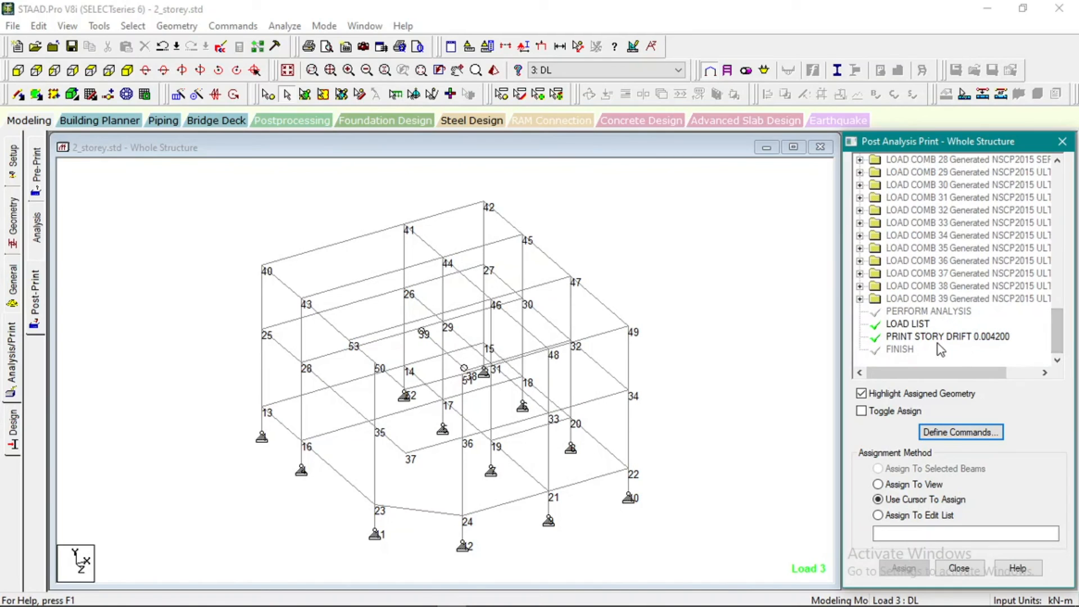
Run the analysis on the model and open its output file for viewing.
{"action": "left_click", "coordinate": [697, 288]}
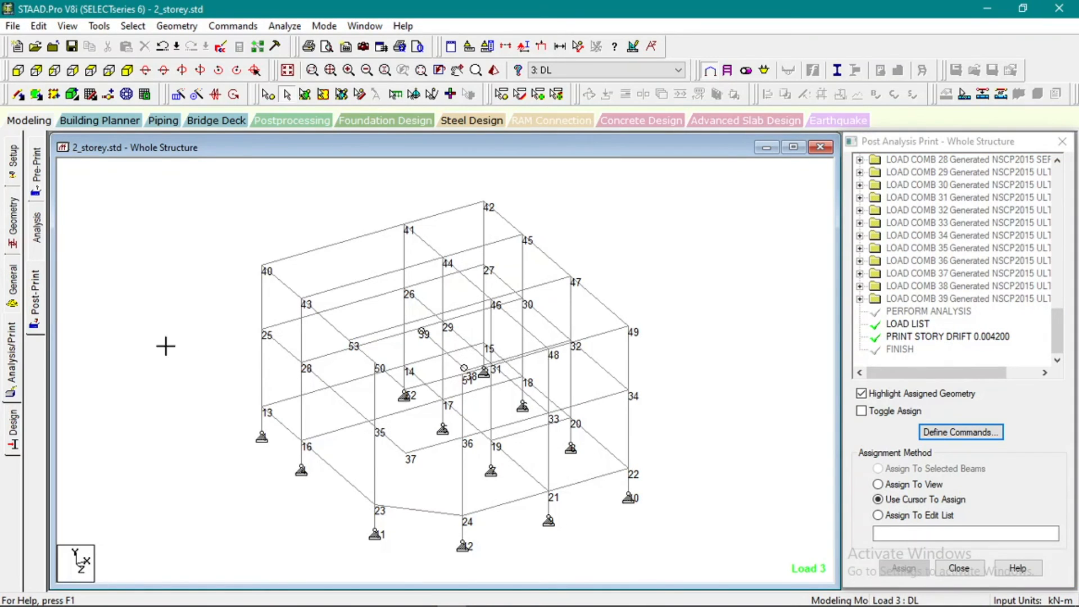
{"action": "left_click", "coordinate": [278, 27]}
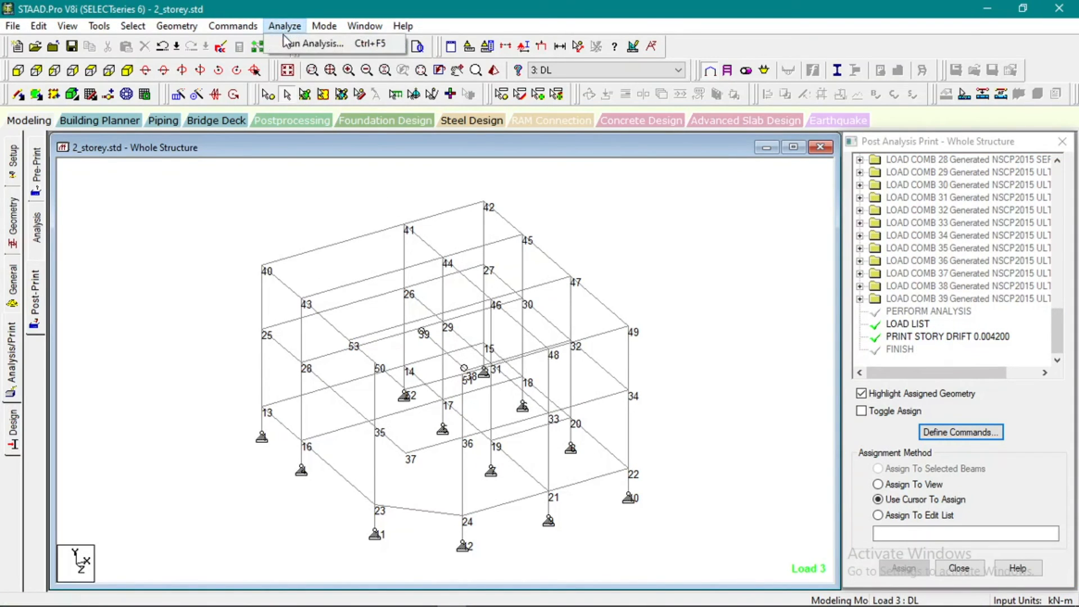
{"action": "left_click", "coordinate": [315, 44]}
{"action": "left_click", "coordinate": [444, 335]}
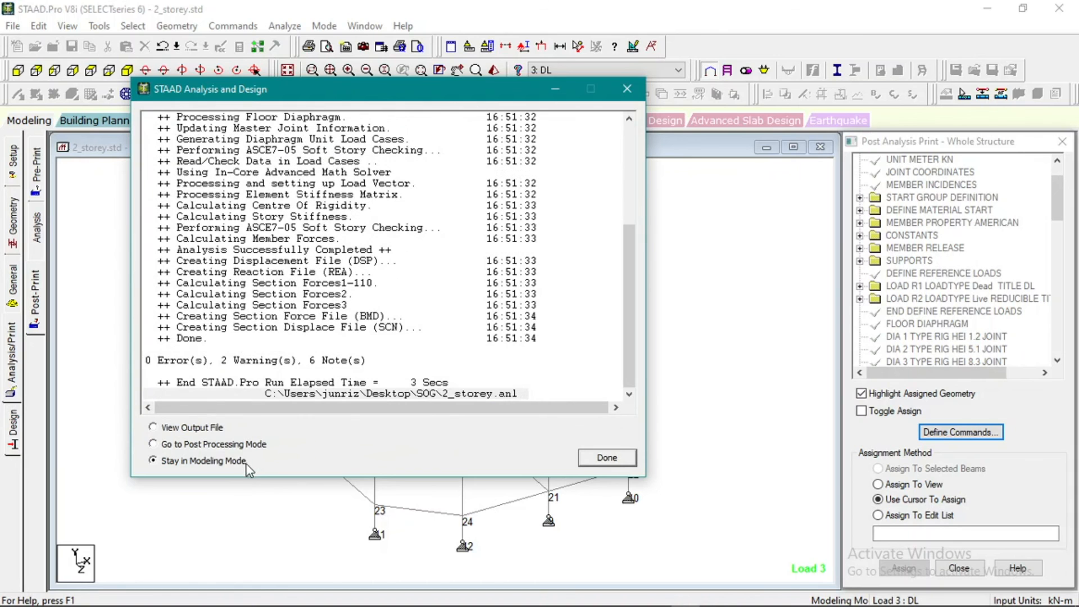
{"action": "left_click", "coordinate": [188, 428]}
{"action": "left_click", "coordinate": [599, 459]}
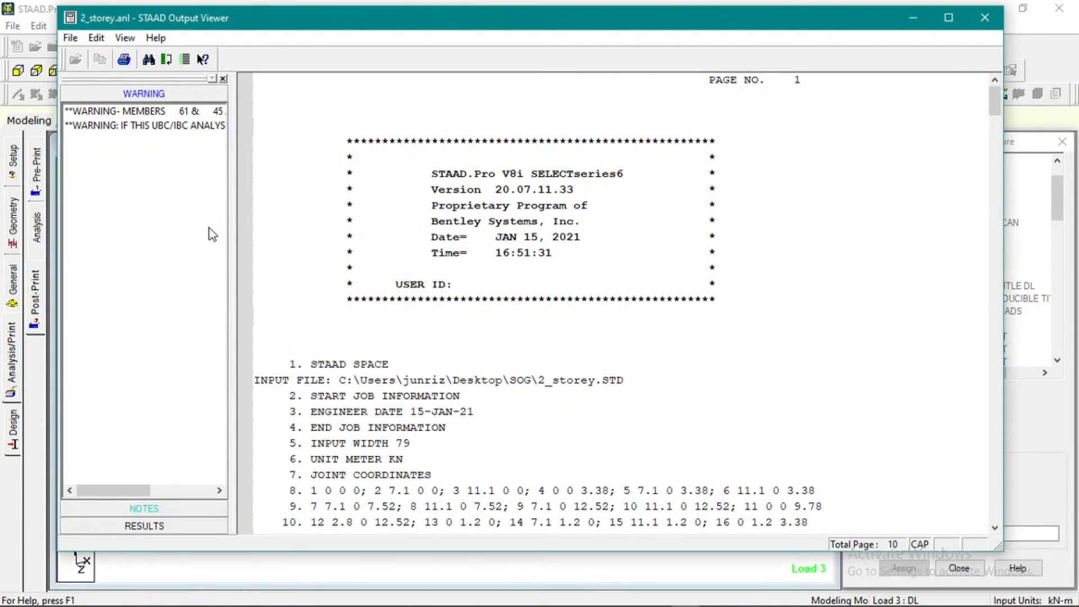
Examine the floor diaphragm results in the output file and look at the ground floor plan in AutoCAD before returning to the output.
{"action": "left_click", "coordinate": [145, 526]}
{"action": "left_click", "coordinate": [135, 147]}
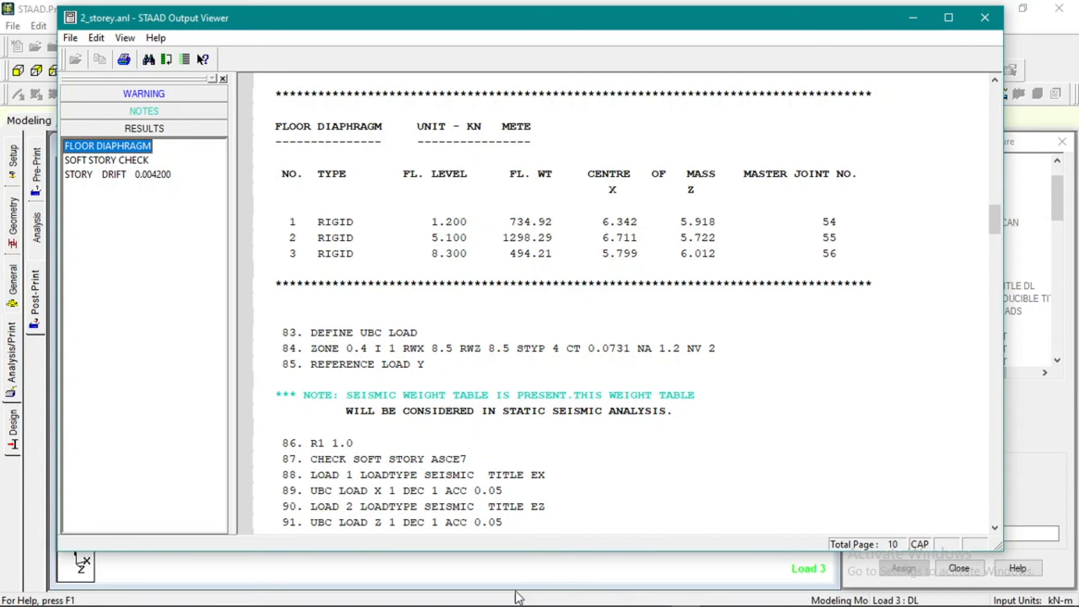
{"action": "left_click", "coordinate": [423, 600]}
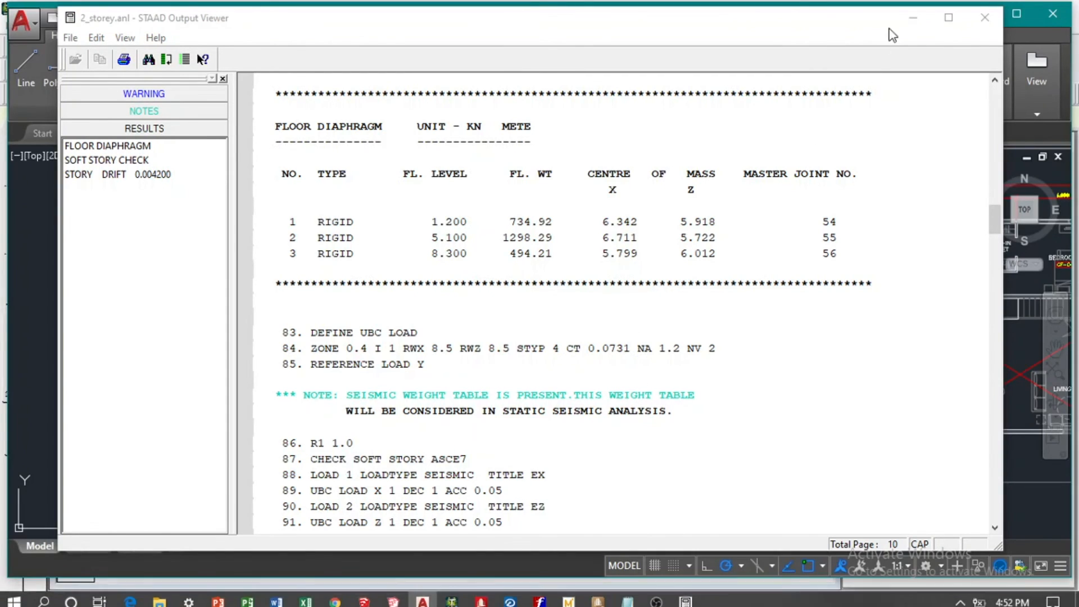
{"action": "left_click", "coordinate": [913, 18]}
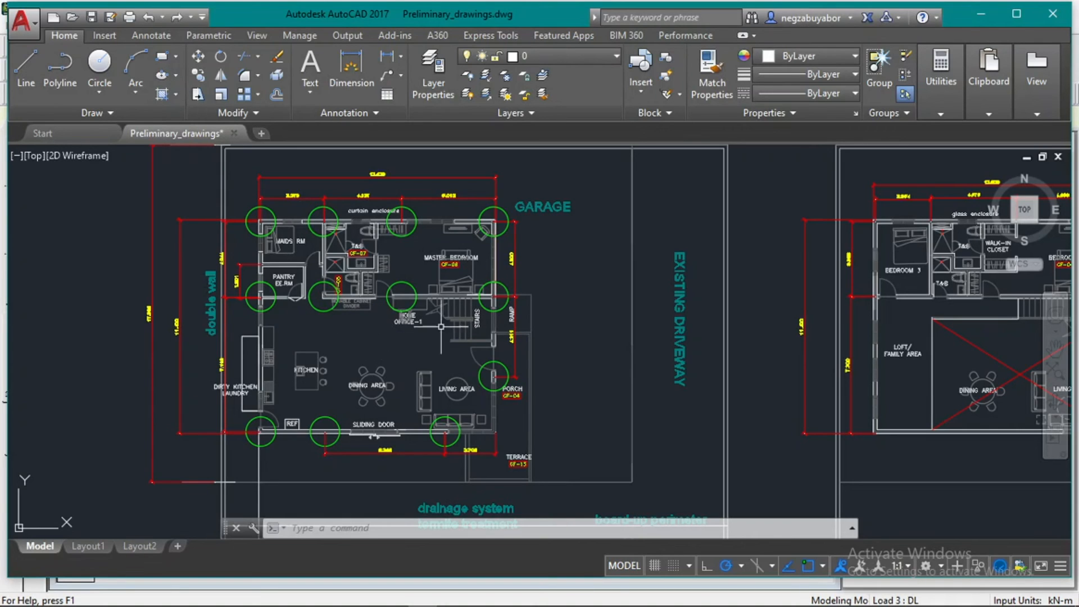
{"action": "left_click", "coordinate": [941, 66]}
{"action": "left_click", "coordinate": [982, 13]}
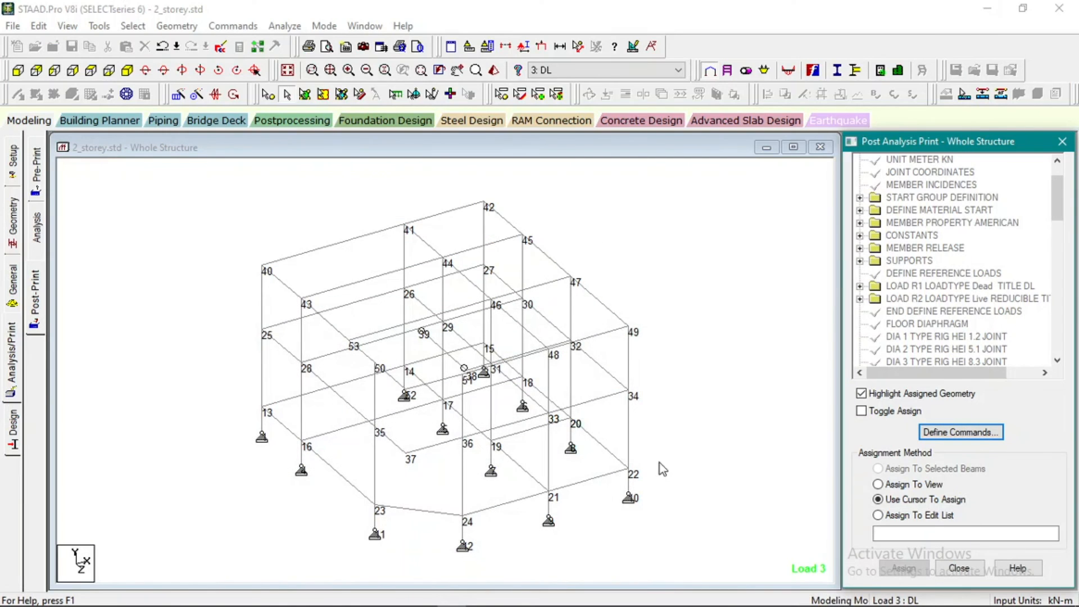
{"action": "left_click", "coordinate": [690, 597]}
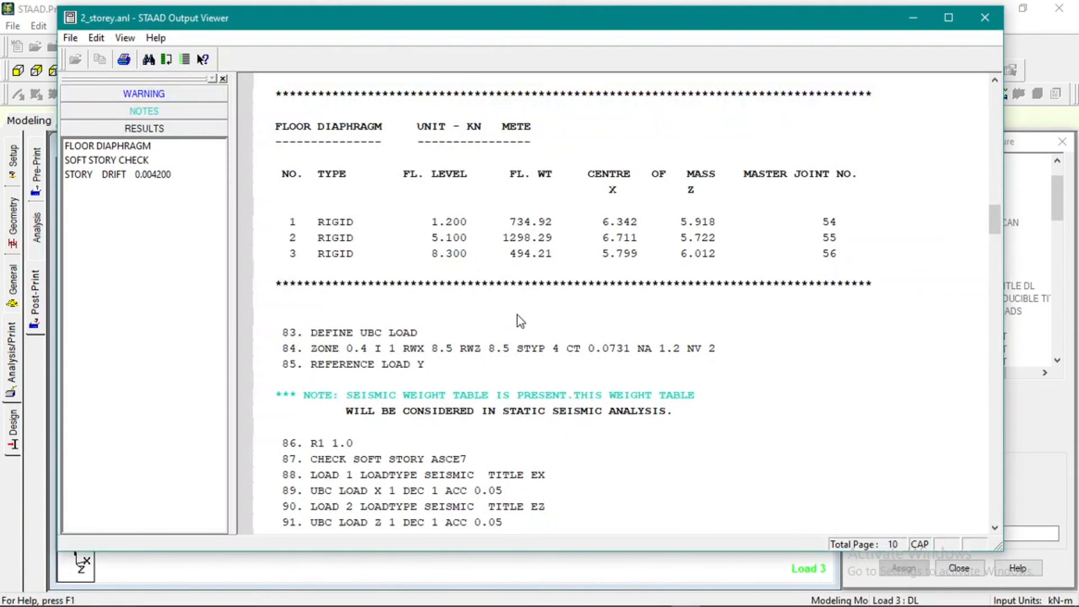
Examine the soft story check results, reading the X and Z status of each storey level.
{"action": "left_click", "coordinate": [137, 162]}
{"action": "left_click", "coordinate": [516, 239]}
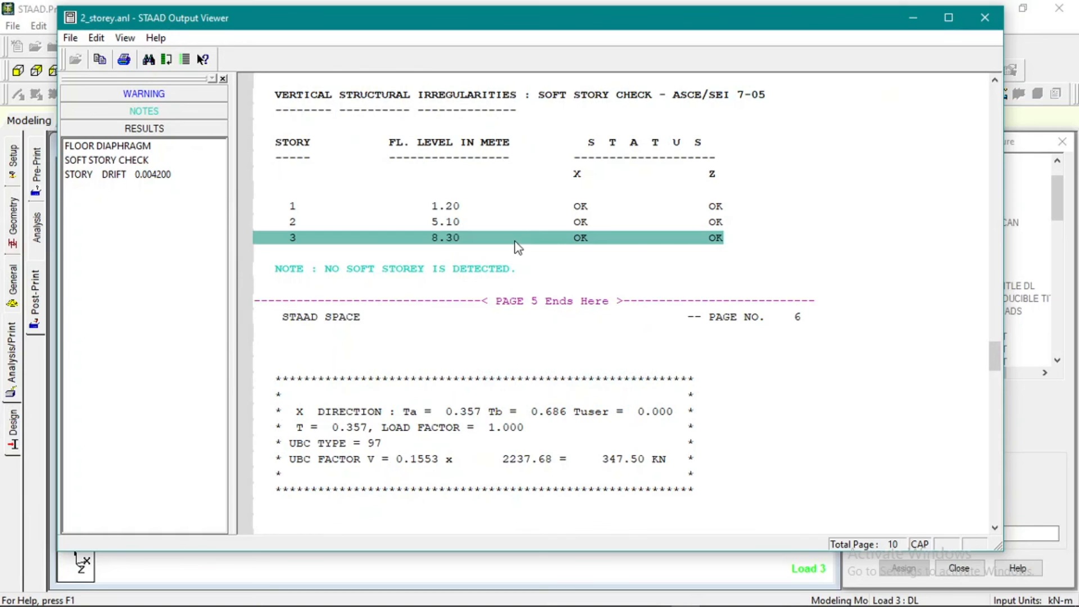
{"action": "left_click", "coordinate": [347, 157]}
{"action": "left_click", "coordinate": [323, 127]}
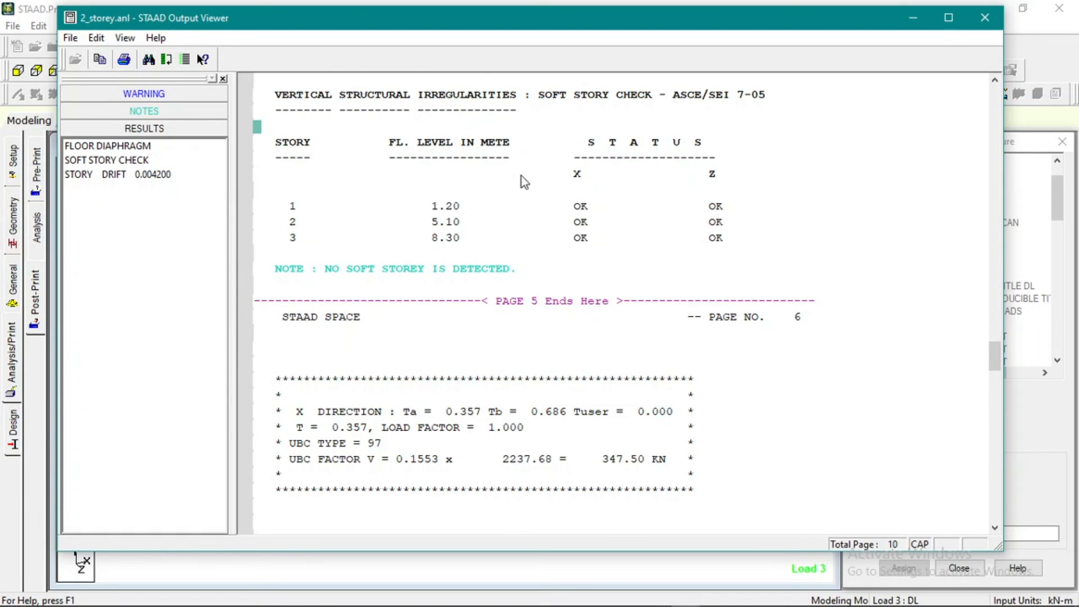
{"action": "left_click_drag", "start_coordinate": [561, 208], "coordinate": [712, 253]}
{"action": "left_click", "coordinate": [797, 217]}
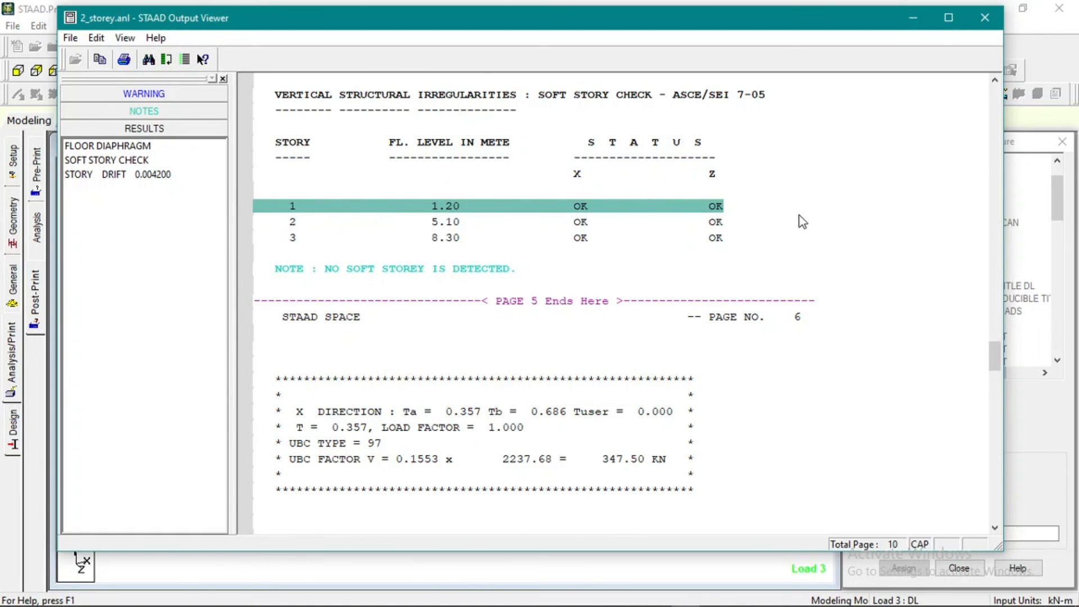
{"action": "left_click", "coordinate": [731, 250]}
{"action": "left_click", "coordinate": [814, 244]}
{"action": "left_click", "coordinate": [805, 204]}
{"action": "left_click", "coordinate": [724, 225]}
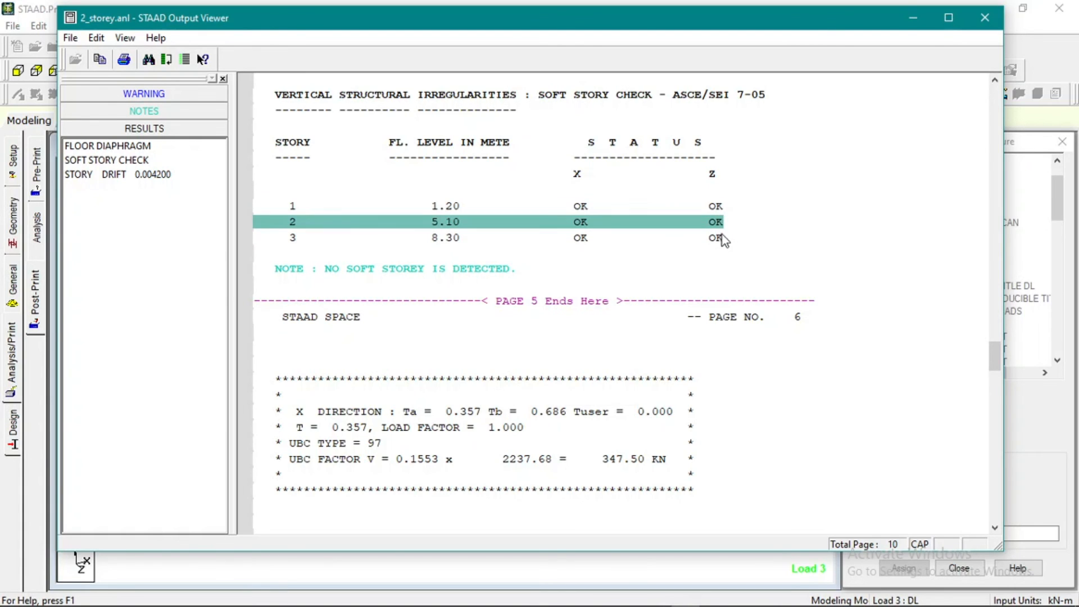
Review the soft story check table again, comparing the status of all three floor levels in both directions and the note below.
{"action": "left_click", "coordinate": [723, 238]}
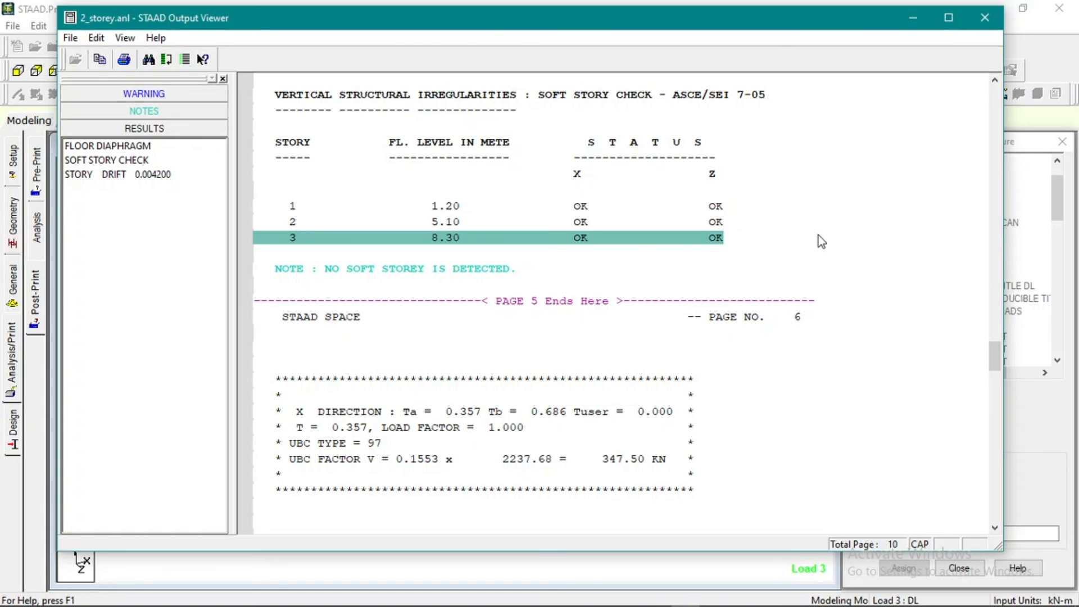
{"action": "left_click", "coordinate": [750, 251]}
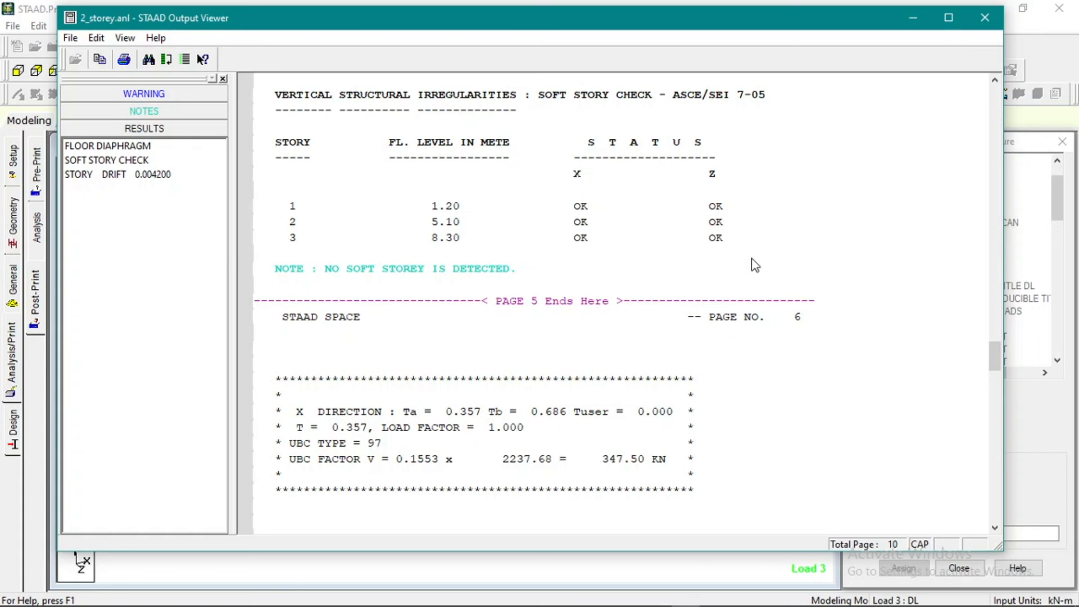
{"action": "left_click", "coordinate": [101, 162]}
{"action": "left_click", "coordinate": [567, 222]}
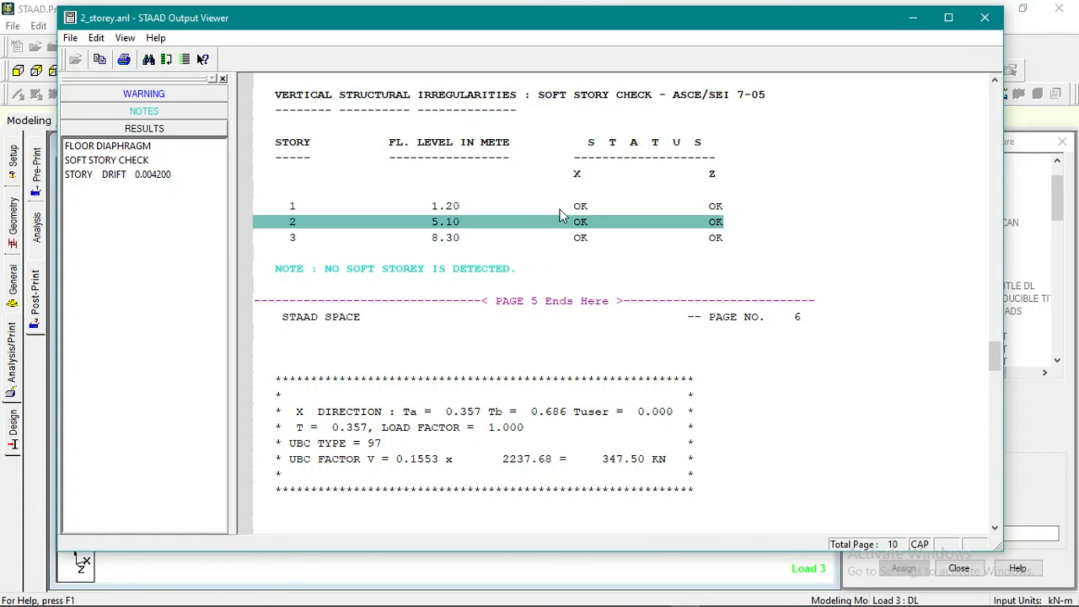
{"action": "left_click", "coordinate": [566, 206]}
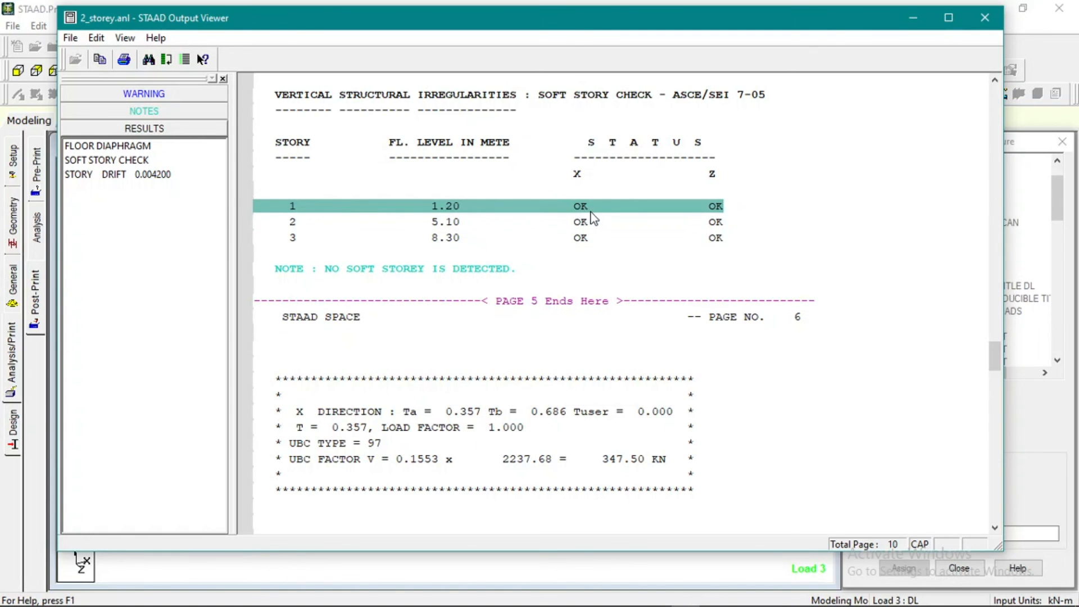
{"action": "left_click", "coordinate": [792, 217]}
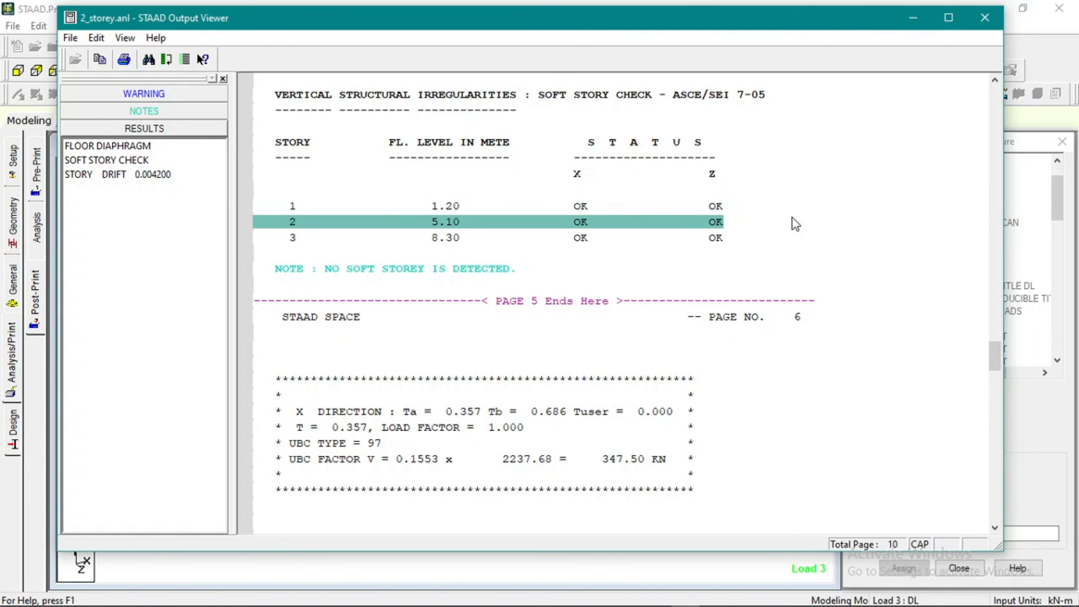
{"action": "left_click", "coordinate": [741, 212]}
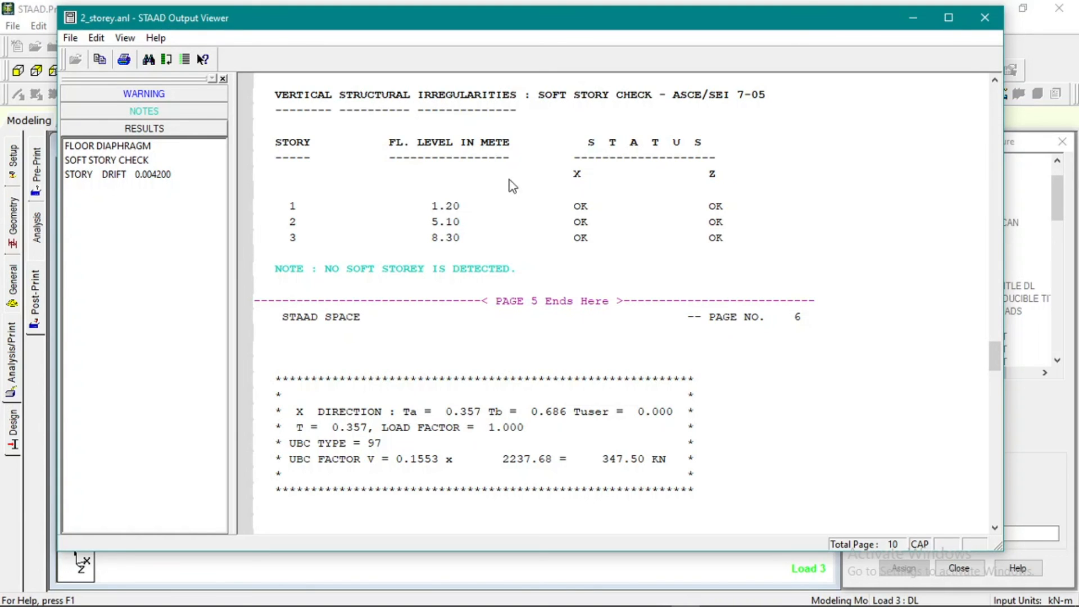
{"action": "left_click", "coordinate": [93, 161]}
{"action": "left_click", "coordinate": [630, 209]}
{"action": "left_click", "coordinate": [777, 175]}
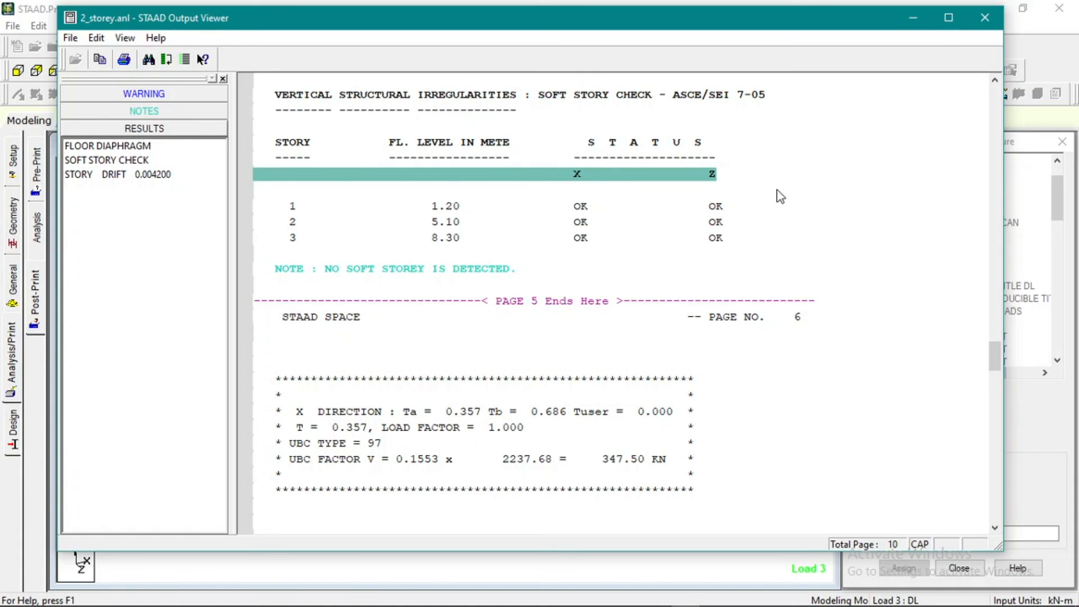
{"action": "left_click", "coordinate": [740, 204]}
{"action": "left_click", "coordinate": [741, 220]}
{"action": "left_click", "coordinate": [754, 235]}
{"action": "left_click", "coordinate": [743, 257]}
{"action": "left_click", "coordinate": [760, 220]}
{"action": "left_click", "coordinate": [759, 206]}
{"action": "left_click", "coordinate": [758, 177]}
{"action": "left_click", "coordinate": [771, 206]}
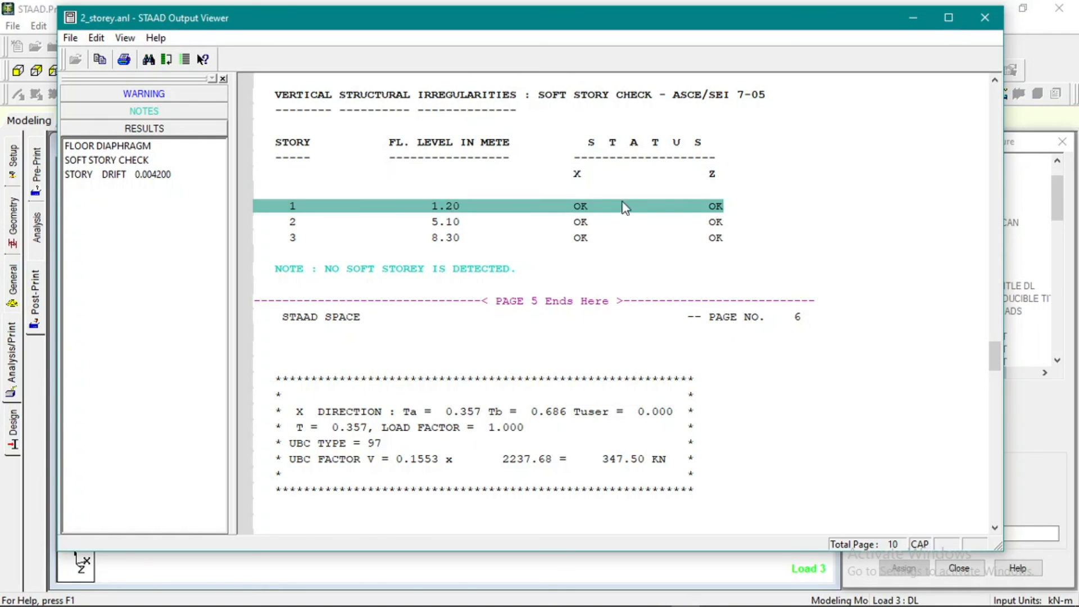
{"action": "left_click_drag", "start_coordinate": [555, 209], "coordinate": [698, 244]}
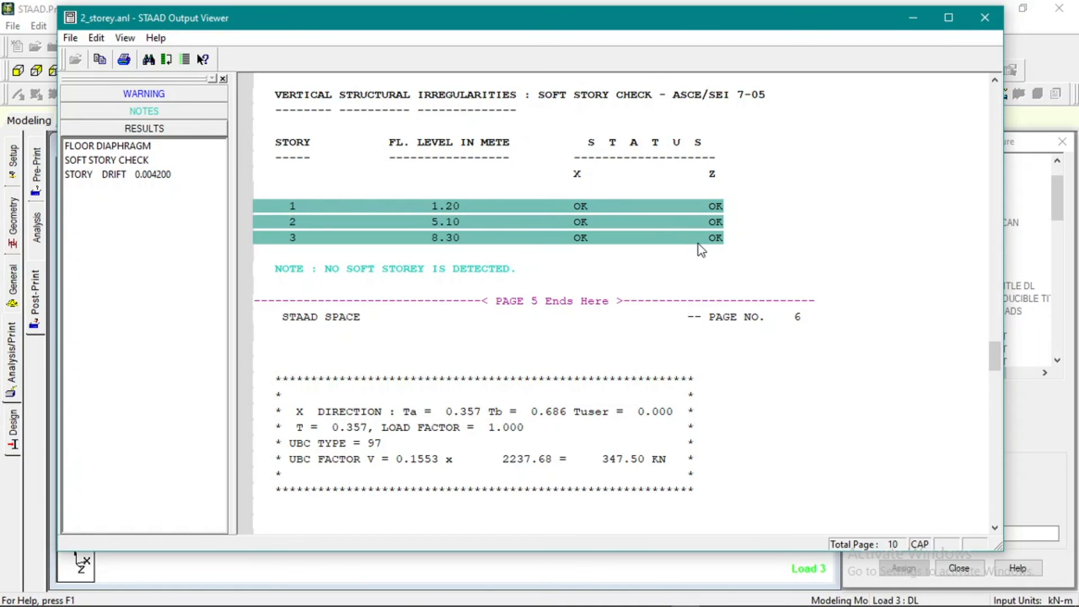
{"action": "left_click", "coordinate": [575, 197]}
{"action": "left_click", "coordinate": [822, 211]}
{"action": "left_click", "coordinate": [800, 239]}
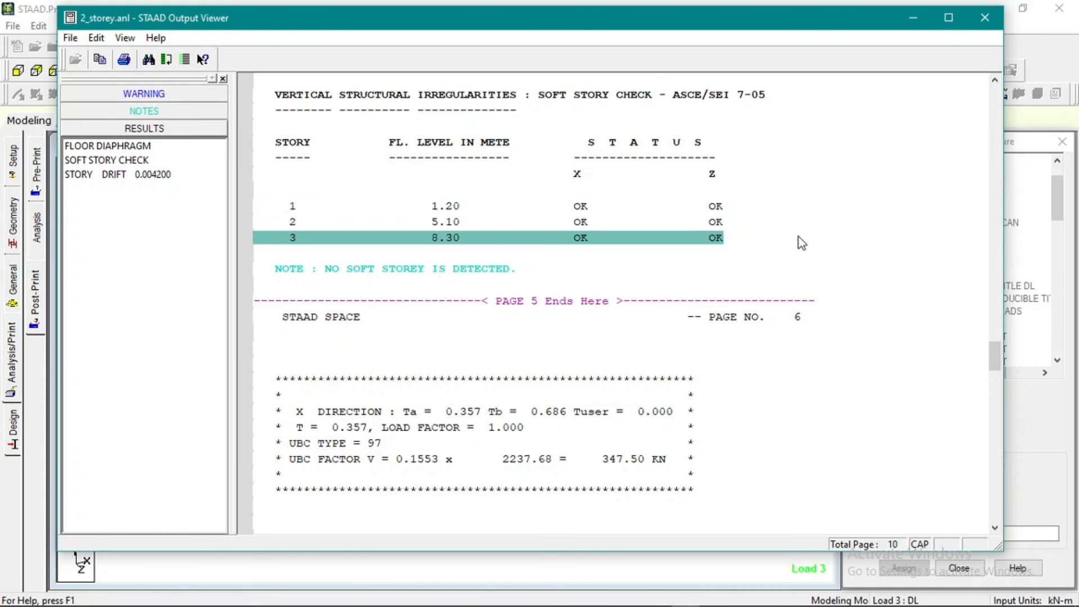
{"action": "left_click", "coordinate": [808, 270]}
{"action": "left_click", "coordinate": [848, 221]}
{"action": "left_click", "coordinate": [848, 172]}
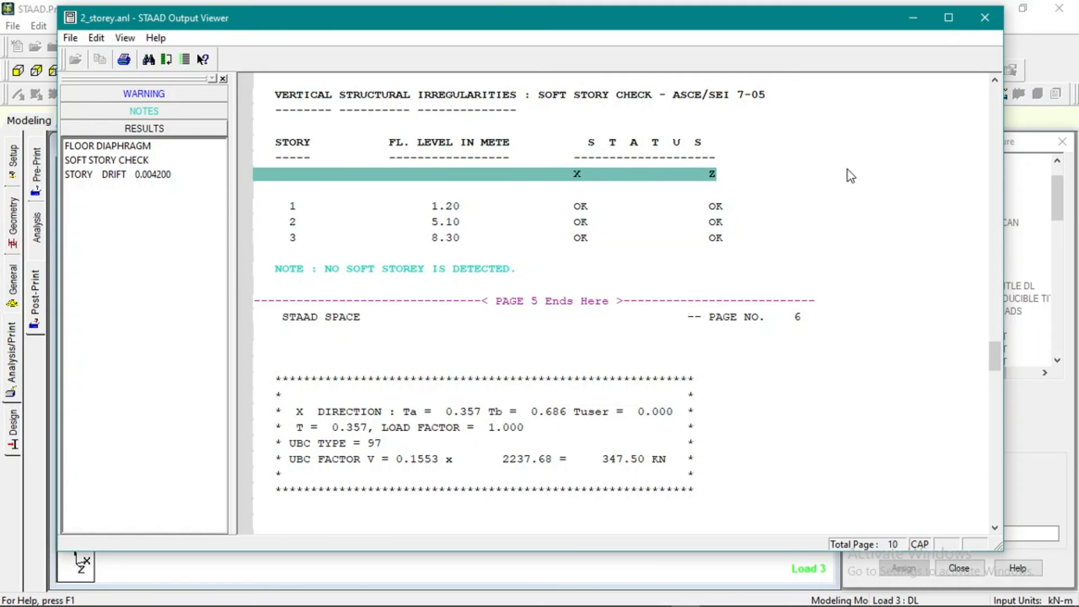
Examine the story drift results for load cases 5 to 15 at every storey against the allowable drift, and close the output file.
{"action": "left_click", "coordinate": [115, 174]}
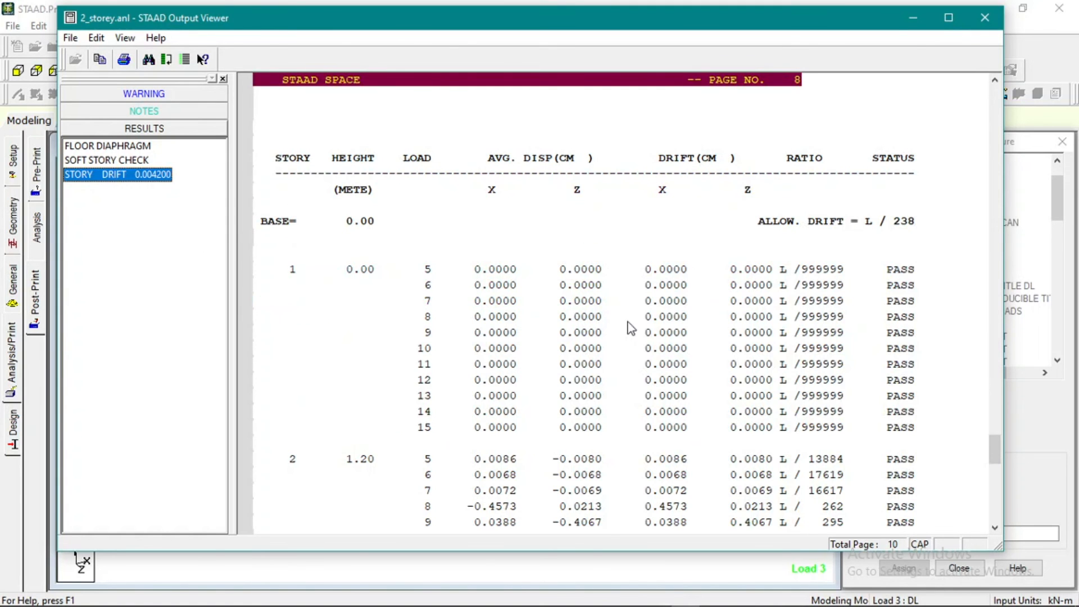
{"action": "scroll", "coordinate": [635, 326], "scroll_direction": "down", "scroll_amount": 3}
{"action": "scroll", "coordinate": [649, 329], "scroll_direction": "up", "scroll_amount": 1}
{"action": "scroll", "coordinate": [650, 326], "scroll_direction": "down", "scroll_amount": 8}
{"action": "scroll", "coordinate": [909, 274], "scroll_direction": "down", "scroll_amount": 4}
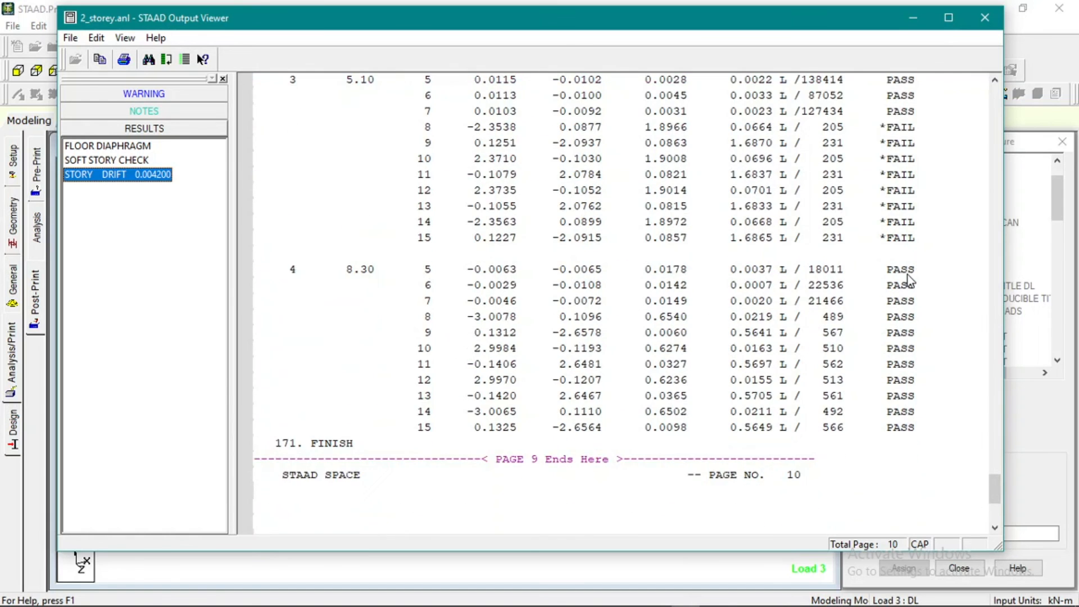
{"action": "scroll", "coordinate": [909, 275], "scroll_direction": "up", "scroll_amount": 4}
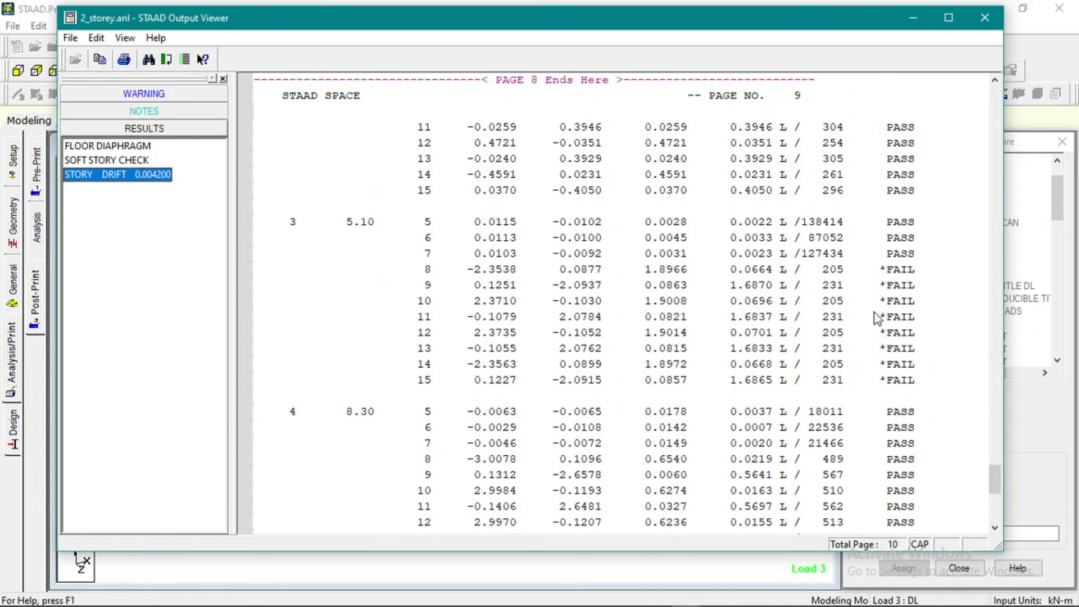
{"action": "scroll", "coordinate": [929, 320], "scroll_direction": "down", "scroll_amount": 5}
{"action": "scroll", "coordinate": [931, 321], "scroll_direction": "down", "scroll_amount": 2}
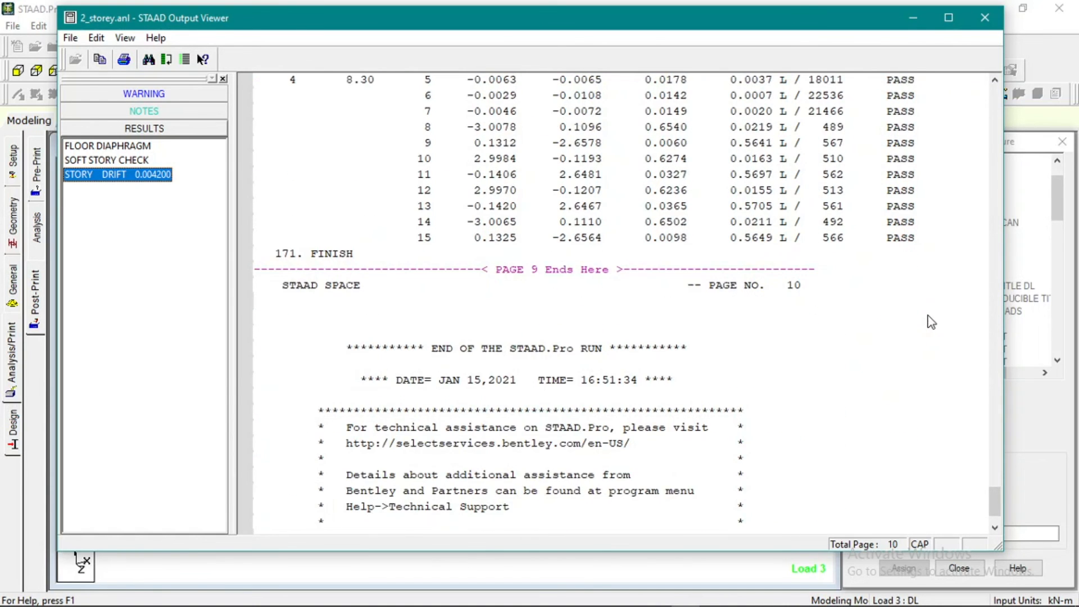
{"action": "scroll", "coordinate": [931, 322], "scroll_direction": "up", "scroll_amount": 5}
{"action": "scroll", "coordinate": [932, 321], "scroll_direction": "up", "scroll_amount": 1}
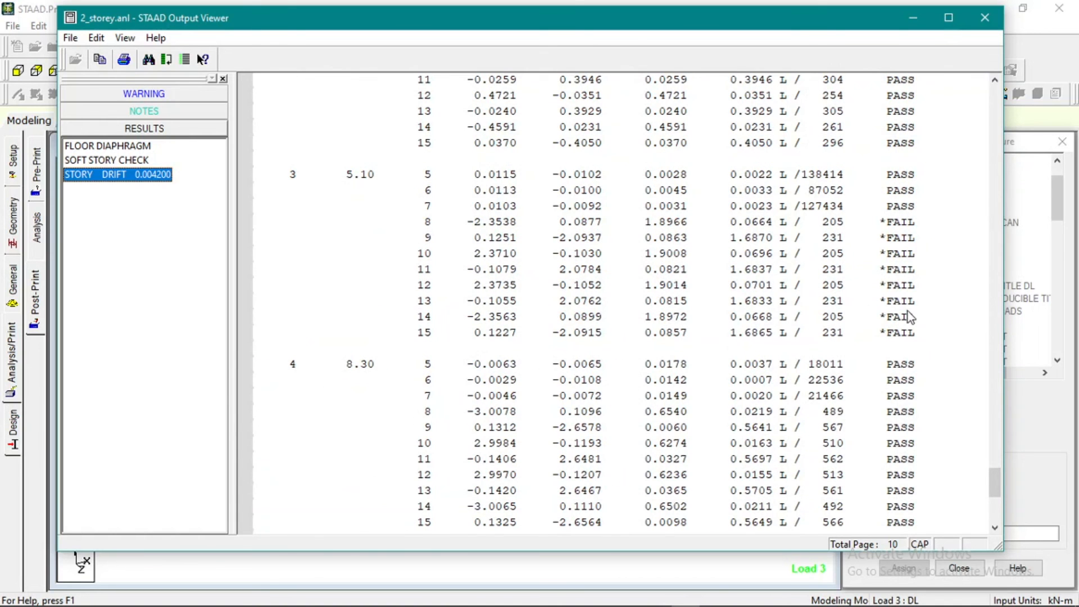
{"action": "scroll", "coordinate": [410, 321], "scroll_direction": "up", "scroll_amount": 3}
{"action": "scroll", "coordinate": [410, 320], "scroll_direction": "up", "scroll_amount": 7}
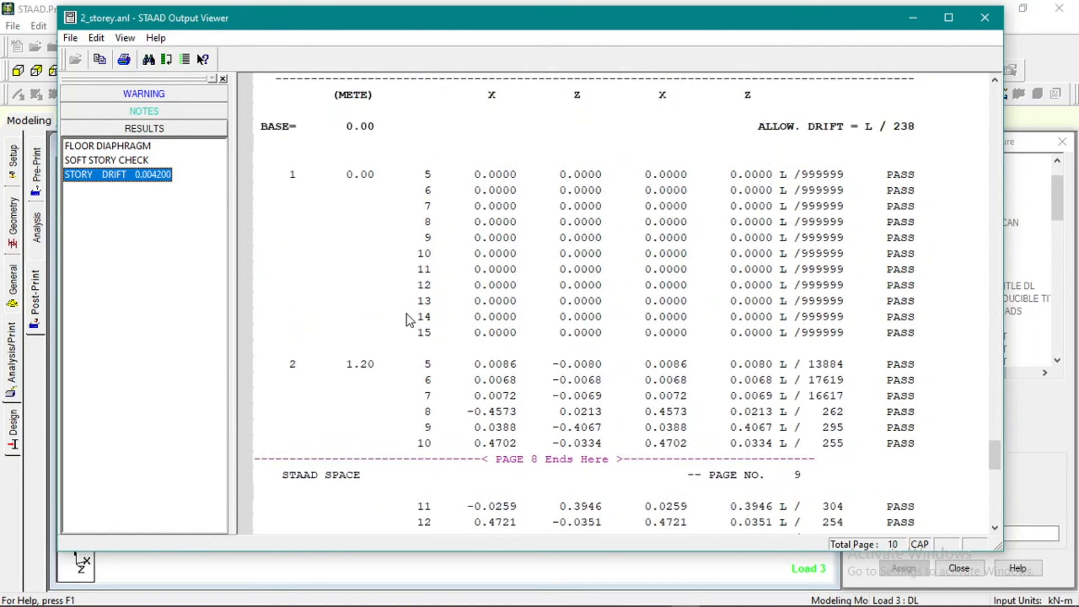
{"action": "scroll", "coordinate": [401, 291], "scroll_direction": "down", "scroll_amount": 2}
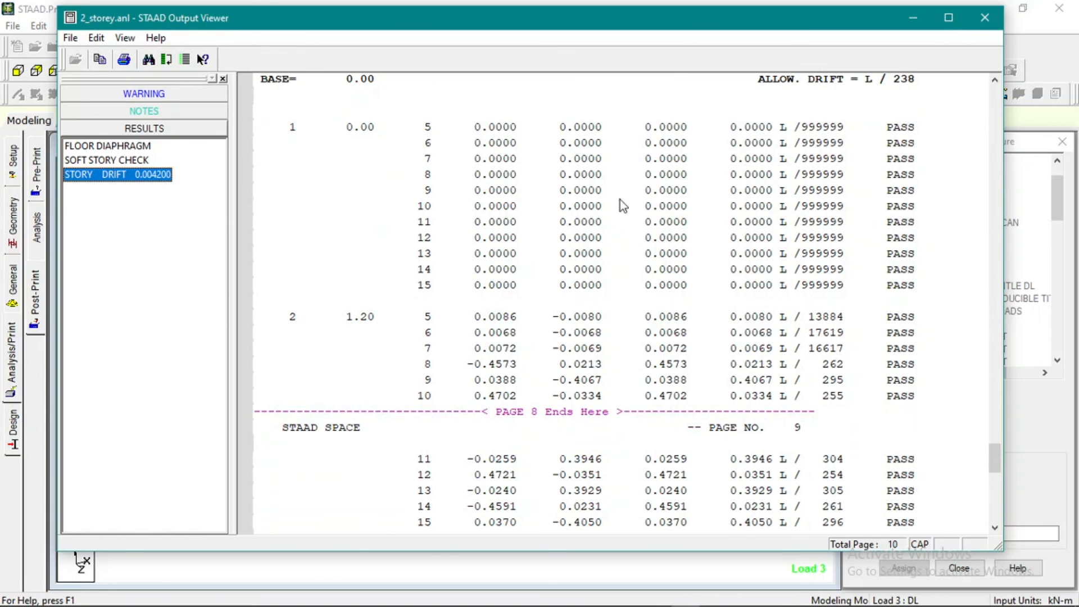
{"action": "scroll", "coordinate": [453, 302], "scroll_direction": "down", "scroll_amount": 2}
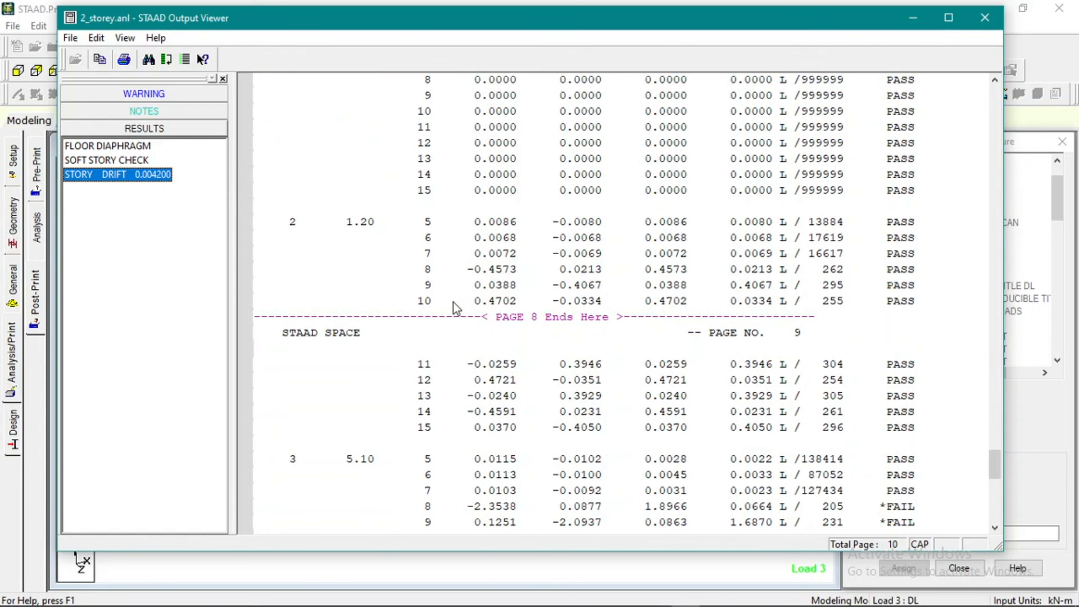
{"action": "scroll", "coordinate": [448, 242], "scroll_direction": "up", "scroll_amount": 4}
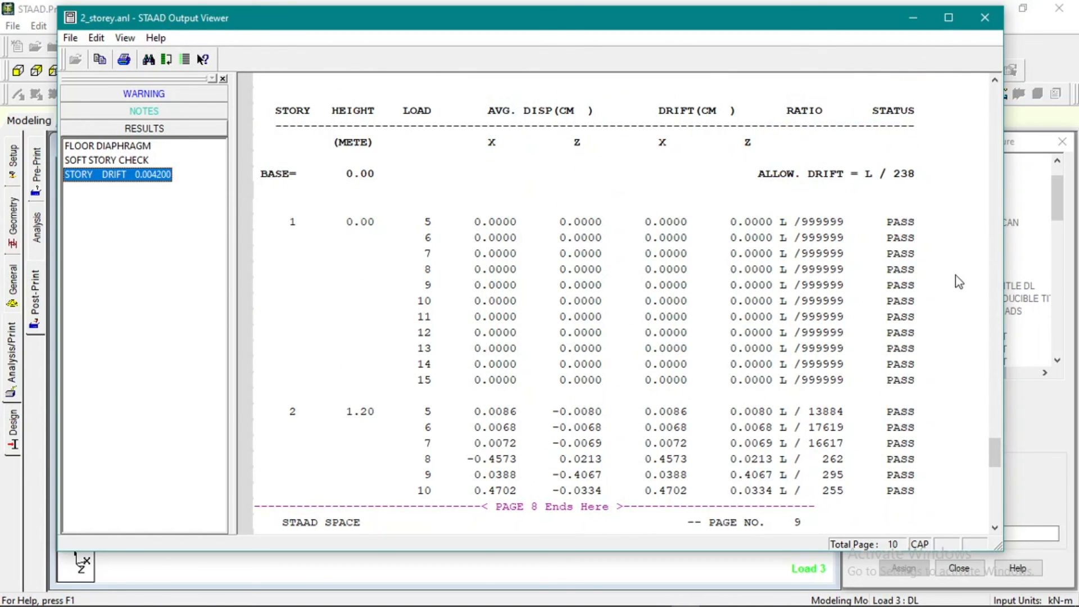
{"action": "scroll", "coordinate": [955, 281], "scroll_direction": "down", "scroll_amount": 5}
{"action": "scroll", "coordinate": [959, 291], "scroll_direction": "down", "scroll_amount": 1}
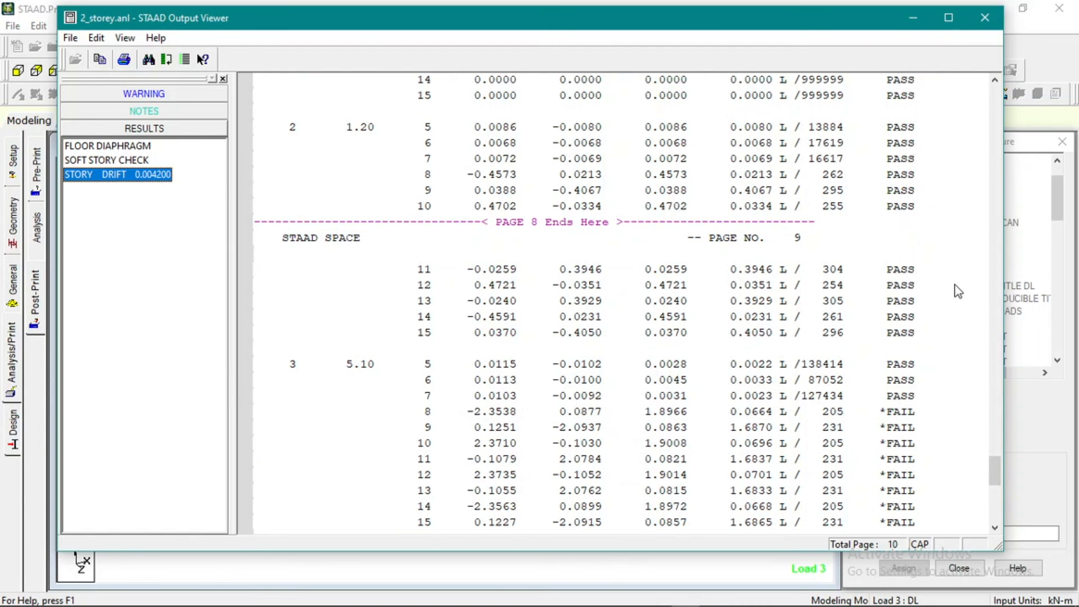
{"action": "scroll", "coordinate": [959, 292], "scroll_direction": "down", "scroll_amount": 4}
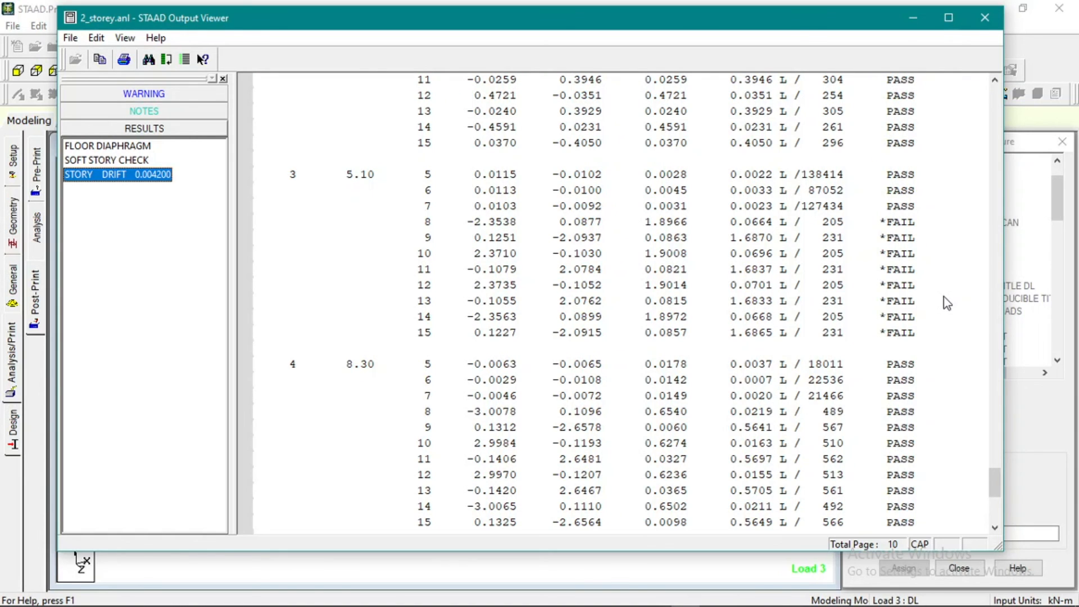
{"action": "scroll", "coordinate": [956, 323], "scroll_direction": "down", "scroll_amount": 5}
{"action": "scroll", "coordinate": [950, 264], "scroll_direction": "up", "scroll_amount": 6}
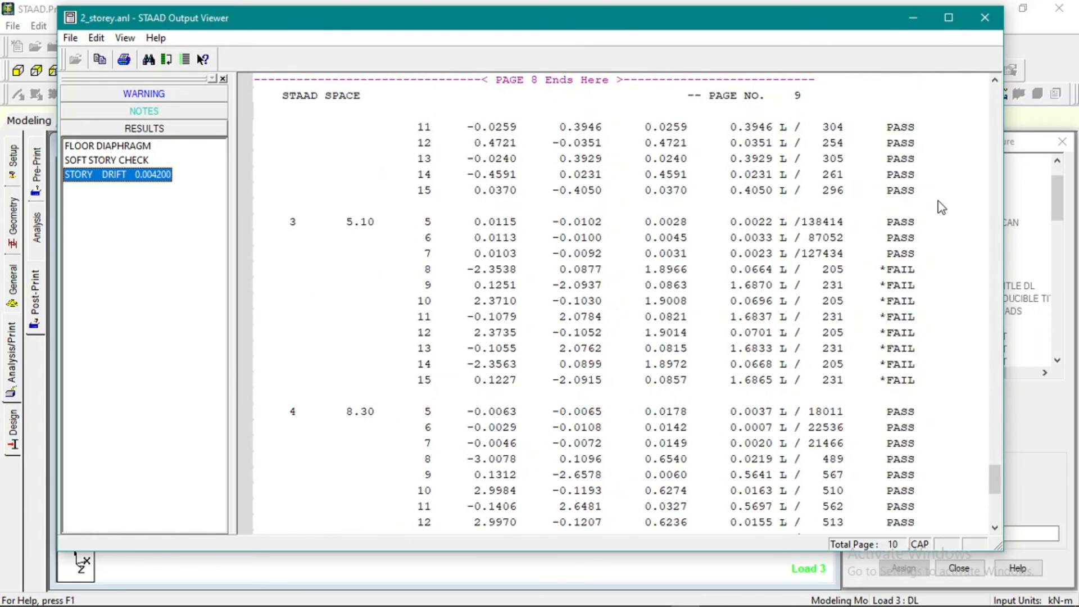
{"action": "left_click", "coordinate": [984, 18]}
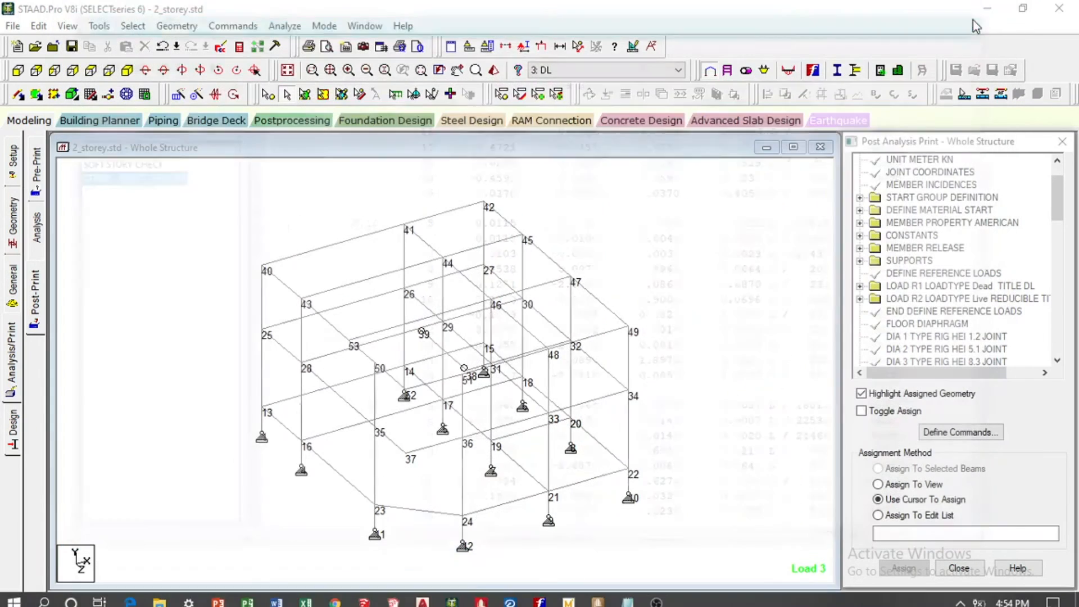
Resize the columns' rectangular concrete section to YD 0.3 m and ZD 0.4 m, agreeing to delete the existing result files.
{"action": "left_click", "coordinate": [11, 224]}
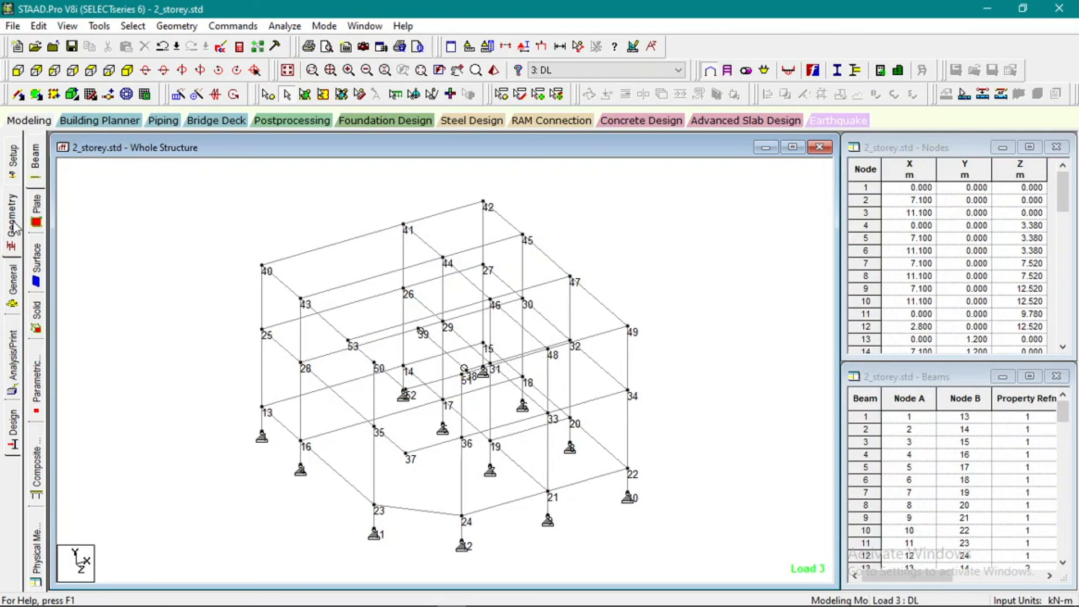
{"action": "left_click", "coordinate": [12, 279]}
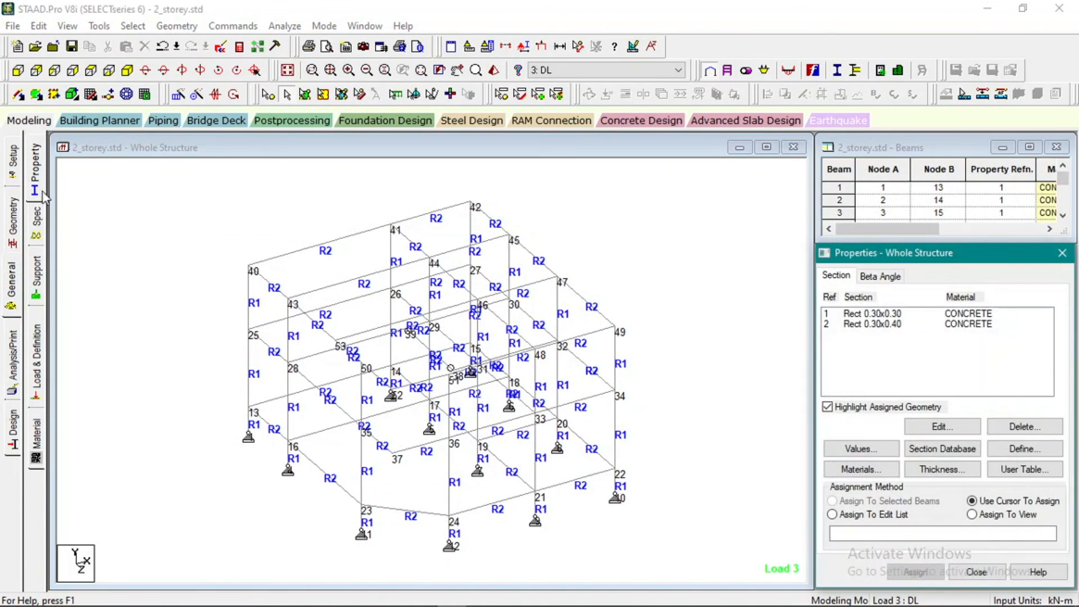
{"action": "left_click", "coordinate": [691, 289]}
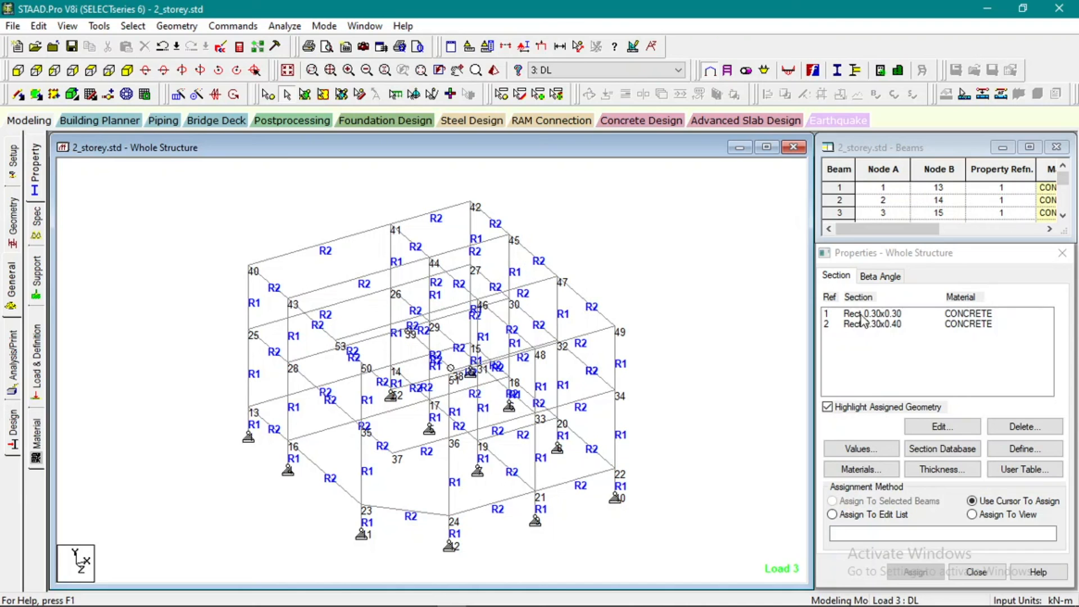
{"action": "double_click", "coordinate": [881, 314]}
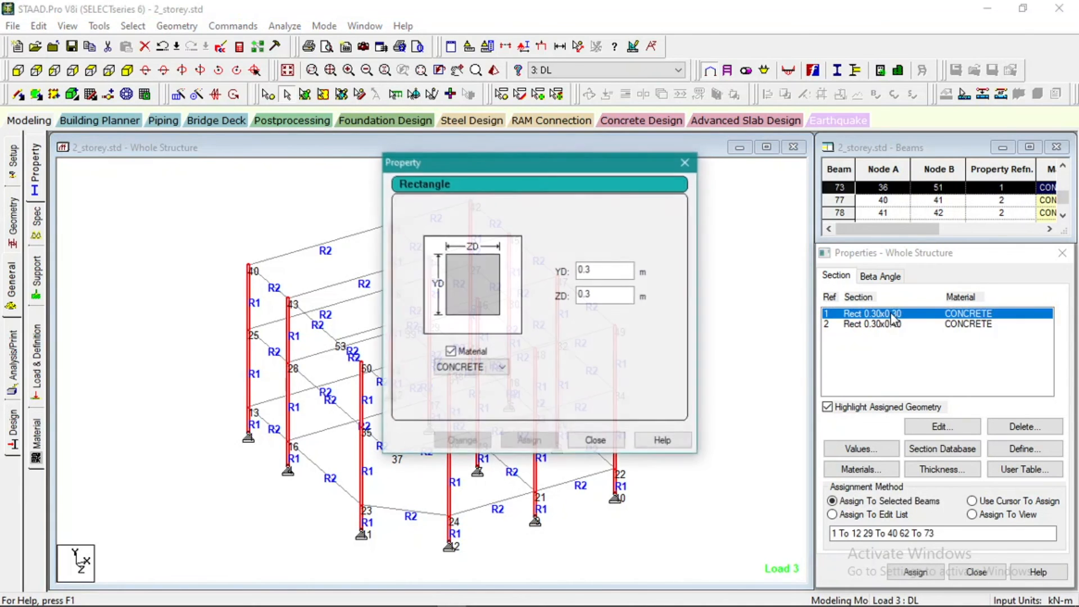
{"action": "left_click", "coordinate": [607, 269]}
{"action": "type", "text": "5"}
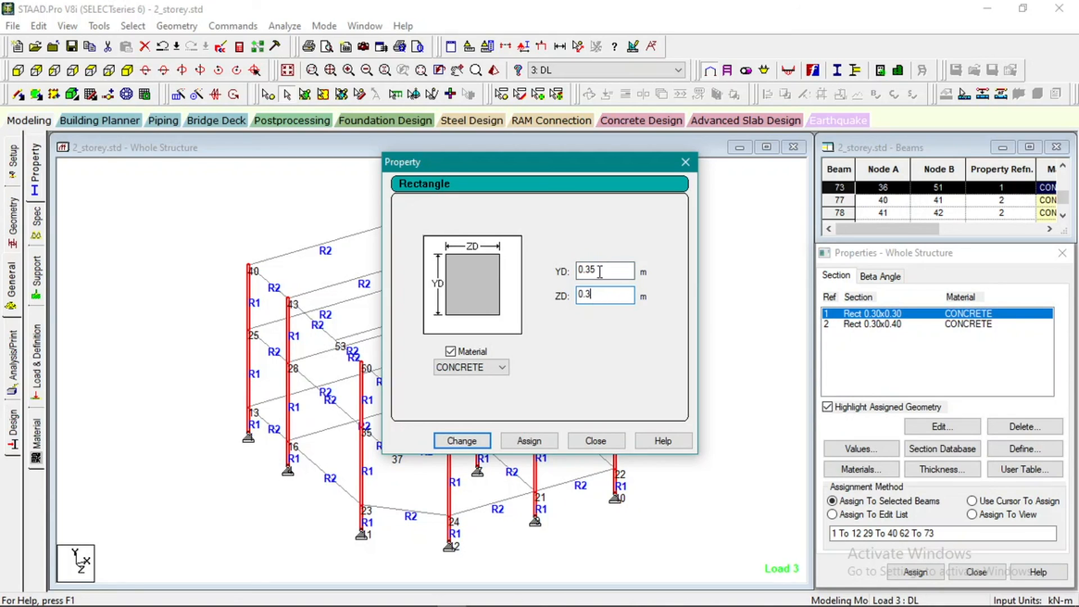
{"action": "key", "text": "BackSpace"}
{"action": "left_click", "coordinate": [594, 291]}
{"action": "key", "text": "BackSpace"}
{"action": "type", "text": "4"}
{"action": "left_click", "coordinate": [478, 443]}
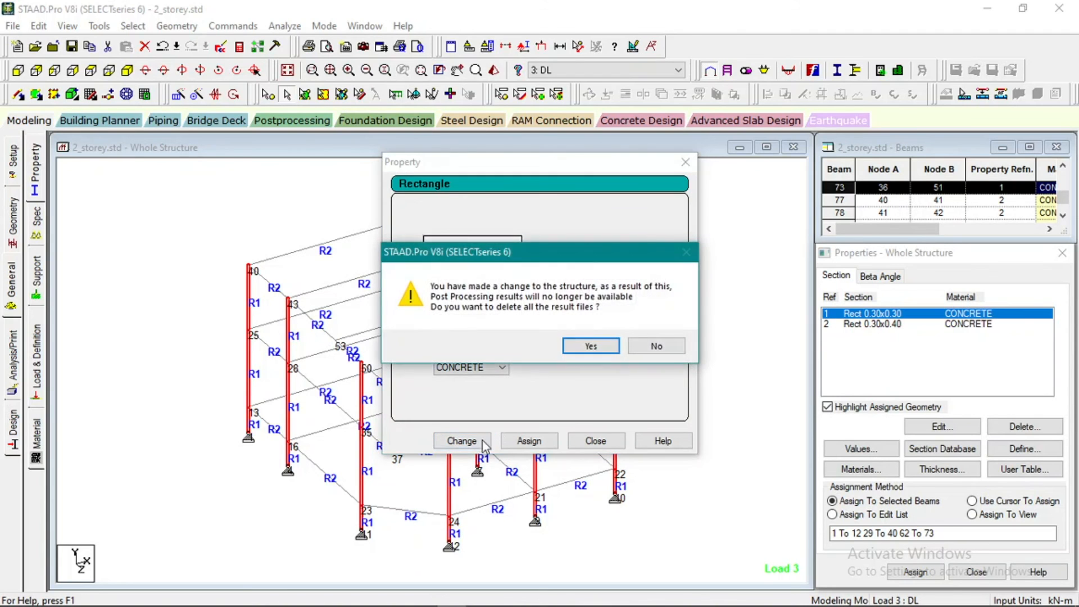
{"action": "left_click", "coordinate": [572, 356]}
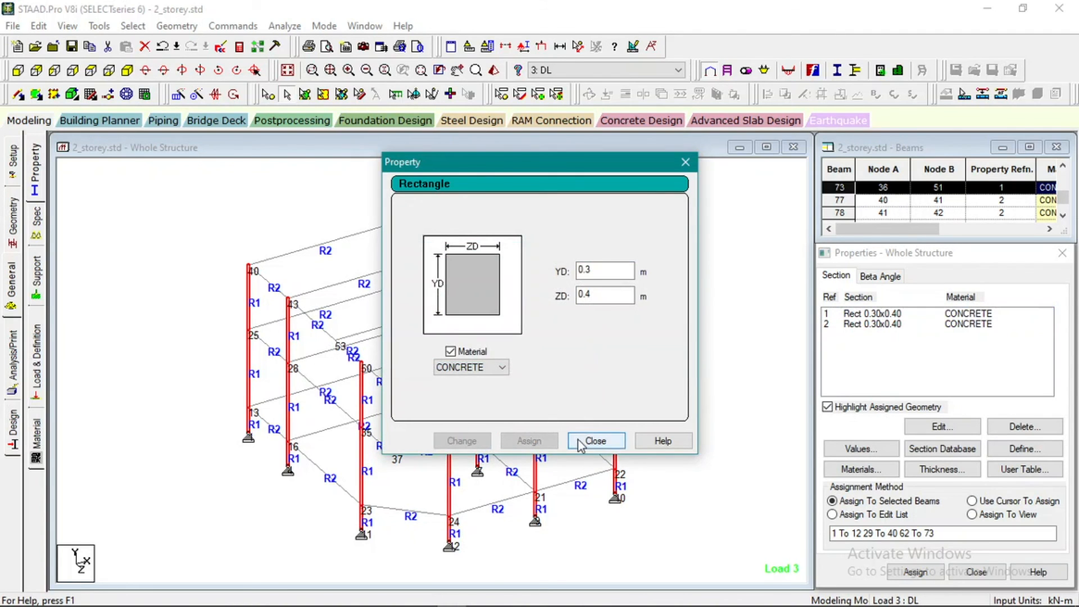
{"action": "left_click", "coordinate": [596, 441]}
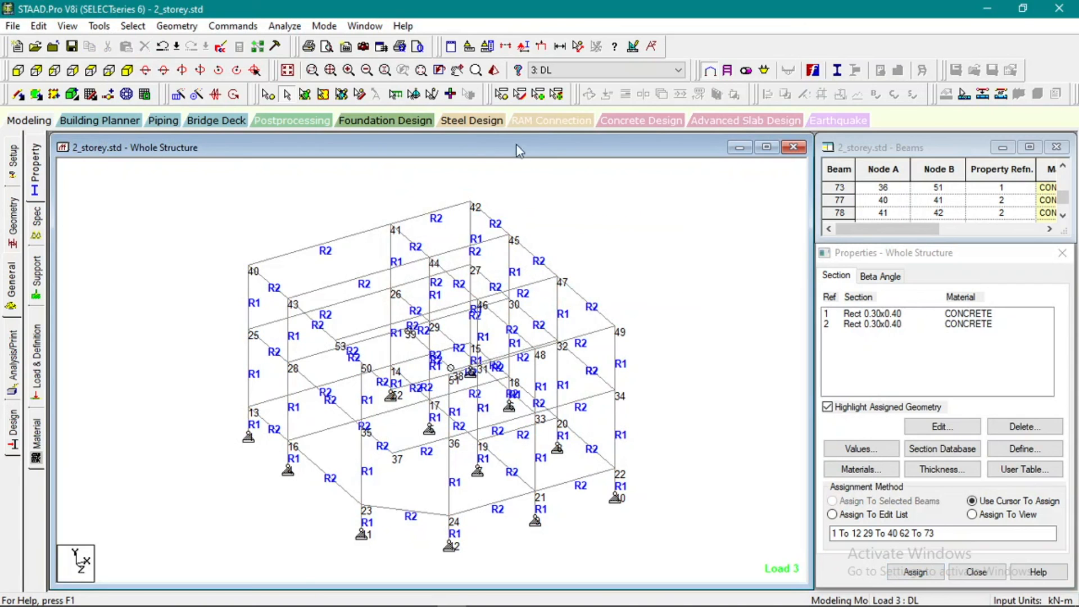
Rerun the analysis with the resized columns and open the output file for viewing.
{"action": "left_click", "coordinate": [283, 27]}
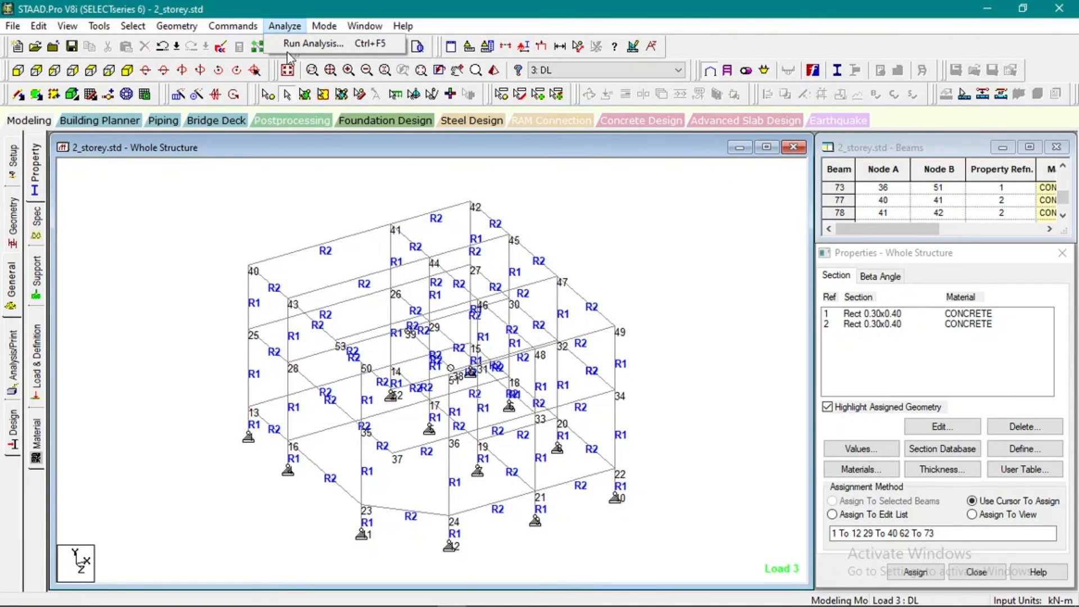
{"action": "left_click", "coordinate": [312, 44]}
{"action": "left_click", "coordinate": [458, 332]}
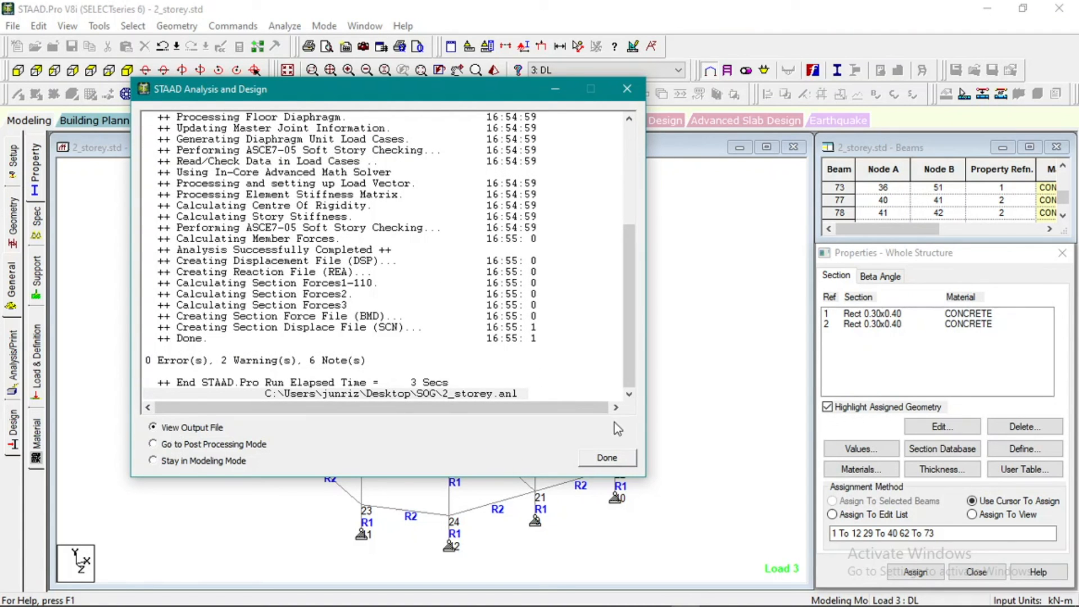
{"action": "left_click", "coordinate": [608, 456]}
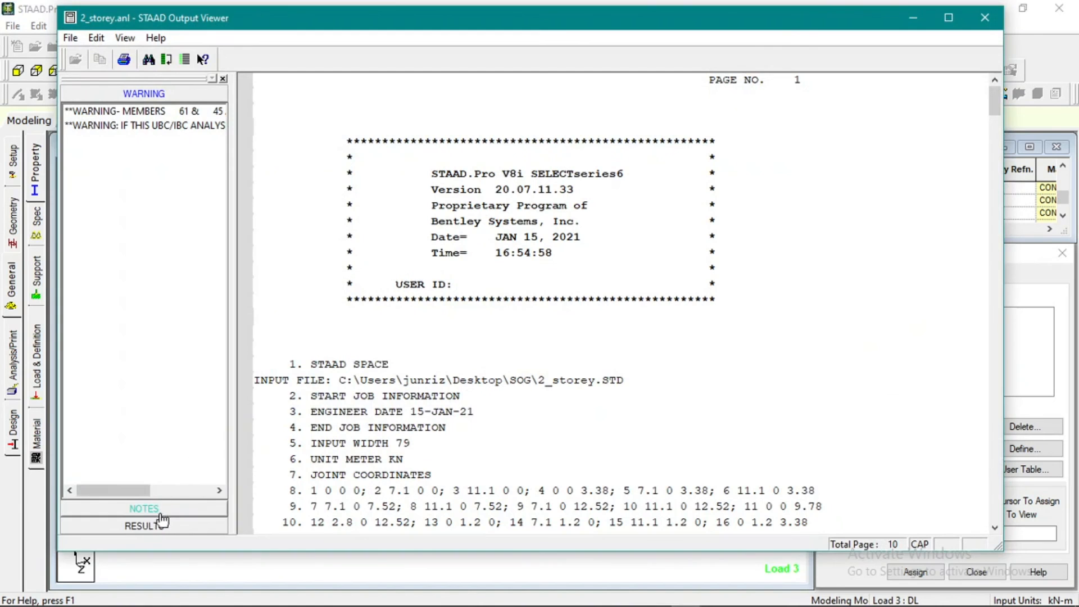
Examine the story drift status of every storey for load cases 5 to 15 against the allowable drift, and close the output file.
{"action": "left_click", "coordinate": [163, 528]}
{"action": "left_click", "coordinate": [137, 175]}
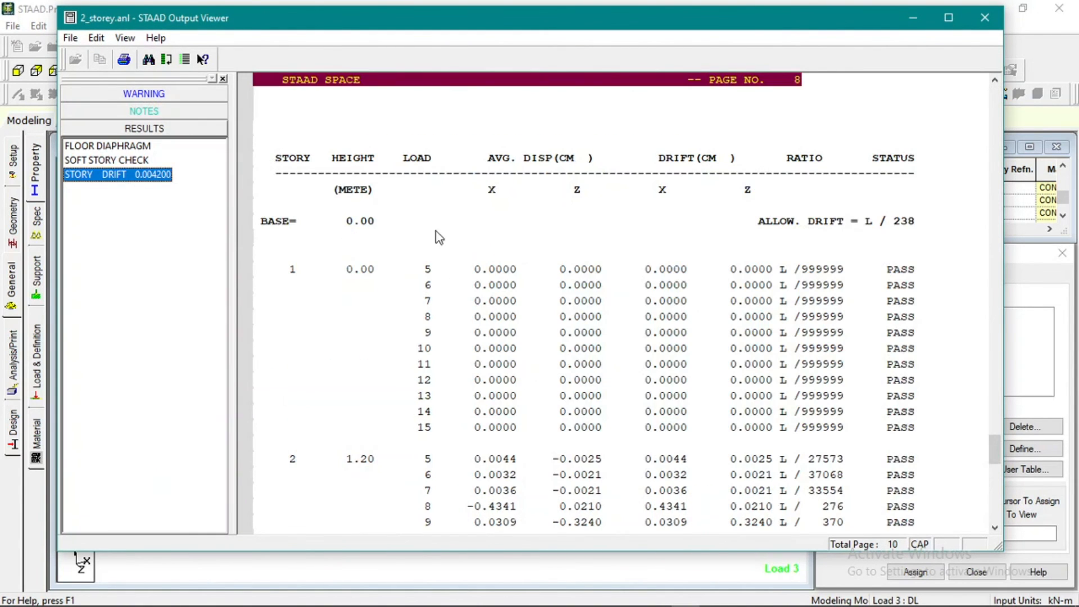
{"action": "scroll", "coordinate": [686, 332], "scroll_direction": "down", "scroll_amount": 13}
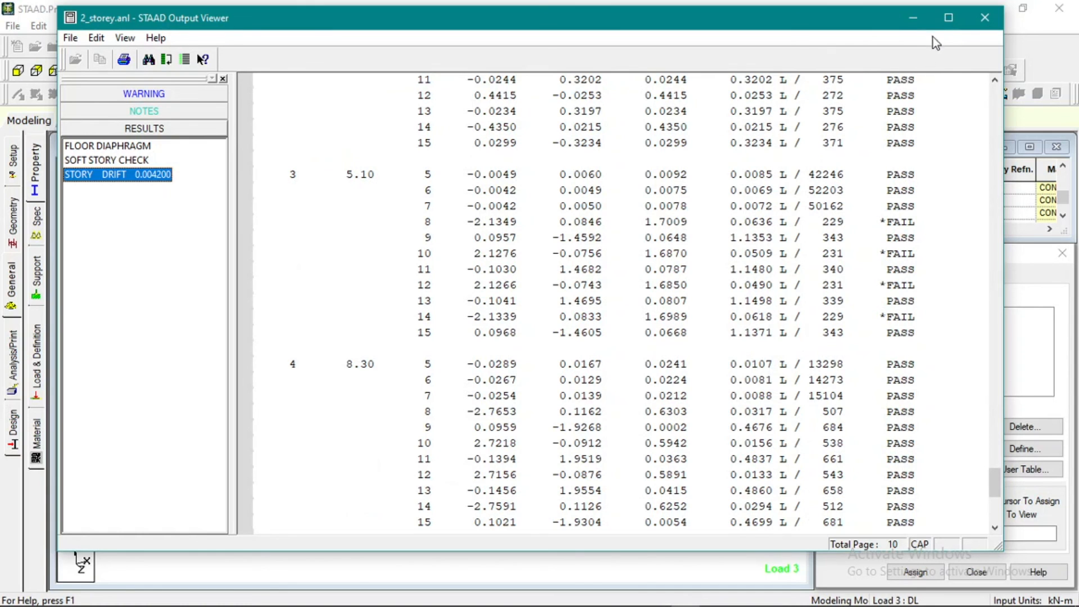
{"action": "left_click", "coordinate": [985, 17]}
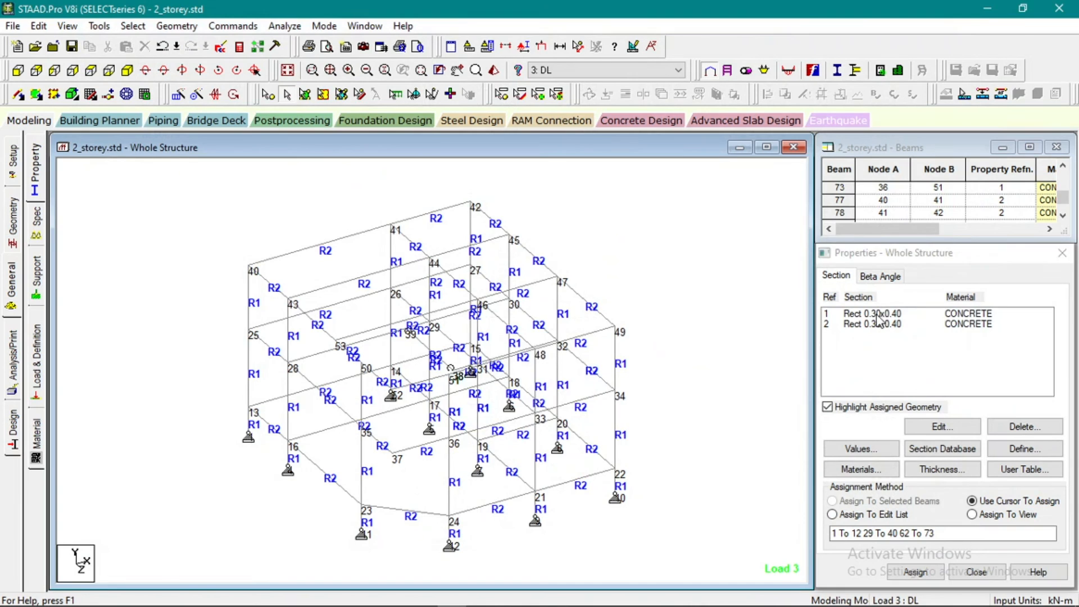
Resize the columns' rectangular concrete section to YD 0.35 m and ZD 0.35 m, agreeing to delete the existing result files.
{"action": "double_click", "coordinate": [824, 313]}
{"action": "left_click_drag", "start_coordinate": [595, 294], "coordinate": [585, 294]}
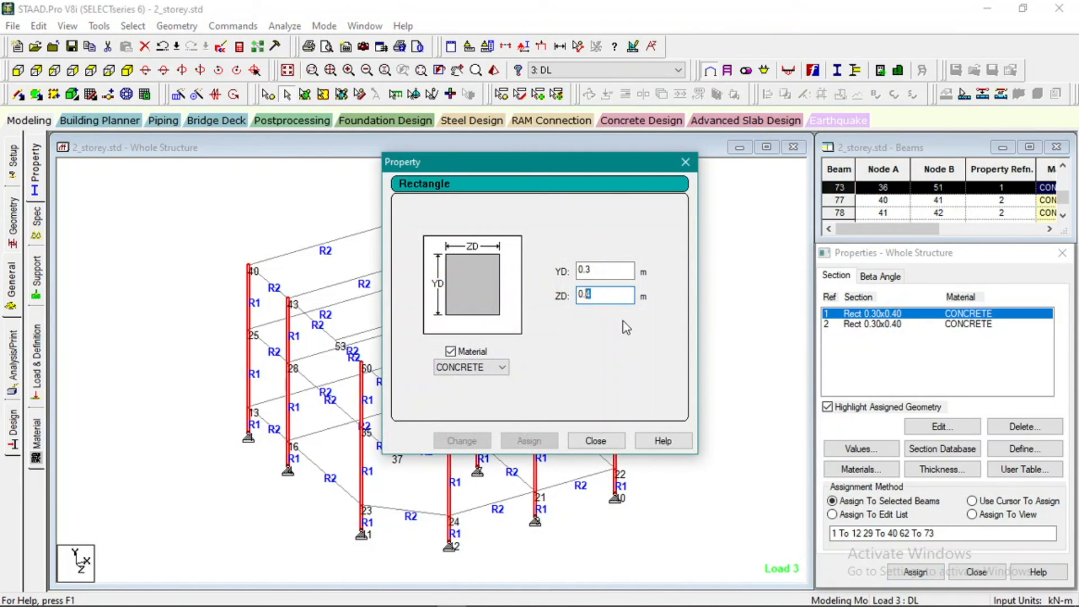
{"action": "type", "text": "35"}
{"action": "key", "text": "shift+Tab"}
{"action": "type", "text": "0.35"}
{"action": "left_click", "coordinate": [475, 440]}
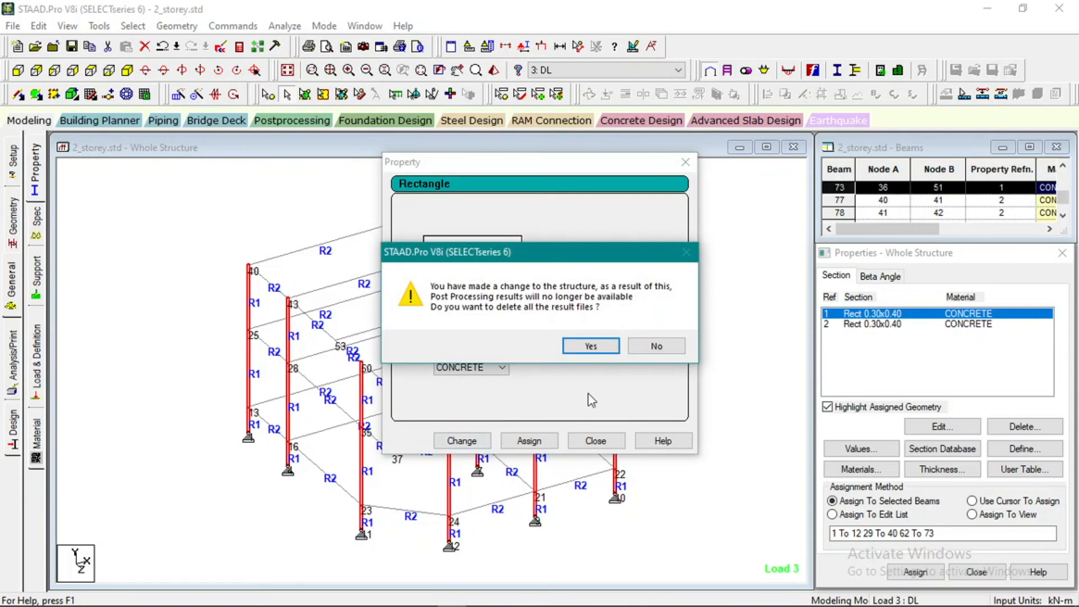
{"action": "left_click", "coordinate": [587, 345]}
{"action": "left_click", "coordinate": [595, 440]}
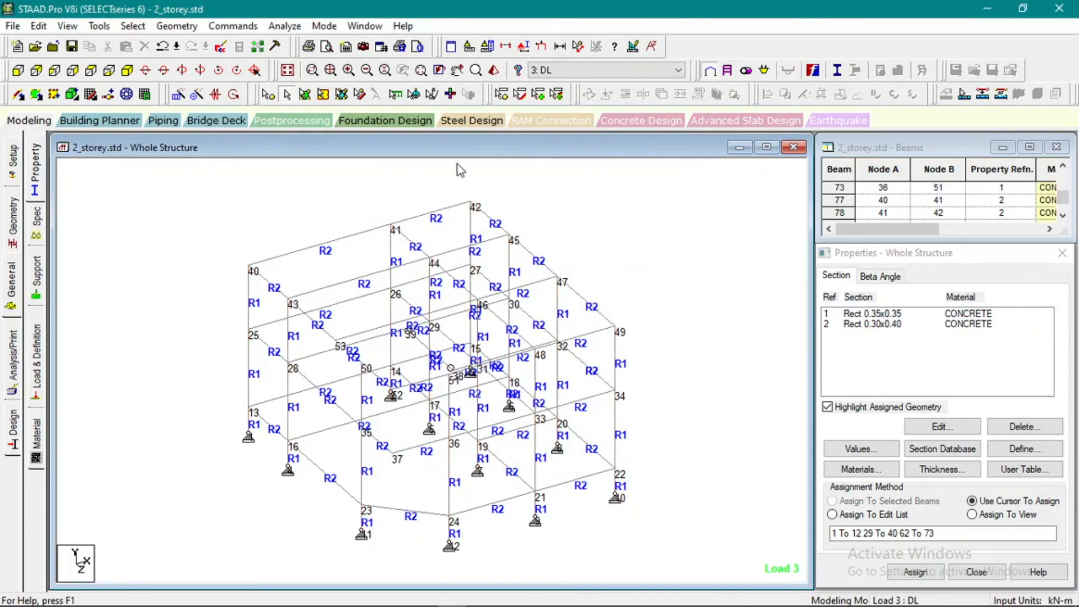
Save the modified structure, rerun the analysis with the 0.35 x 0.35 m columns, and open the output file.
{"action": "left_click", "coordinate": [285, 26]}
{"action": "left_click", "coordinate": [312, 44]}
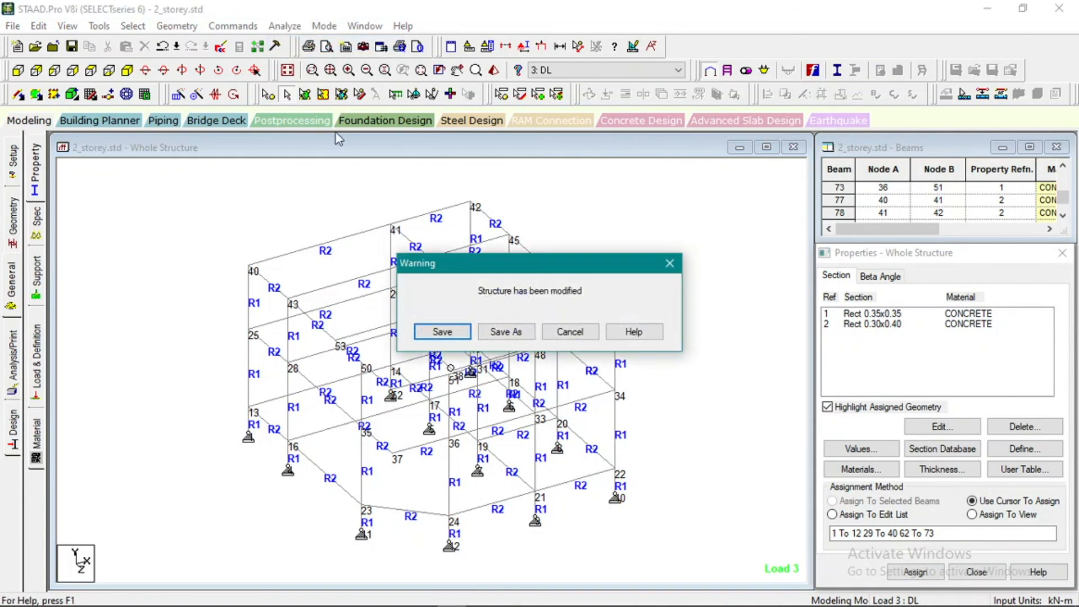
{"action": "left_click", "coordinate": [443, 332]}
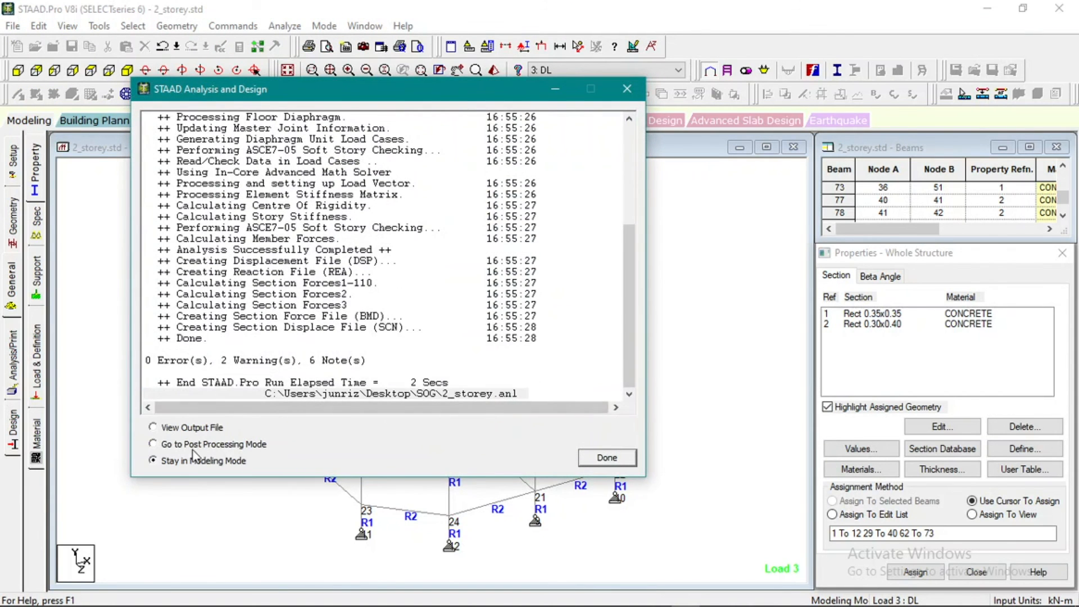
{"action": "left_click", "coordinate": [599, 460]}
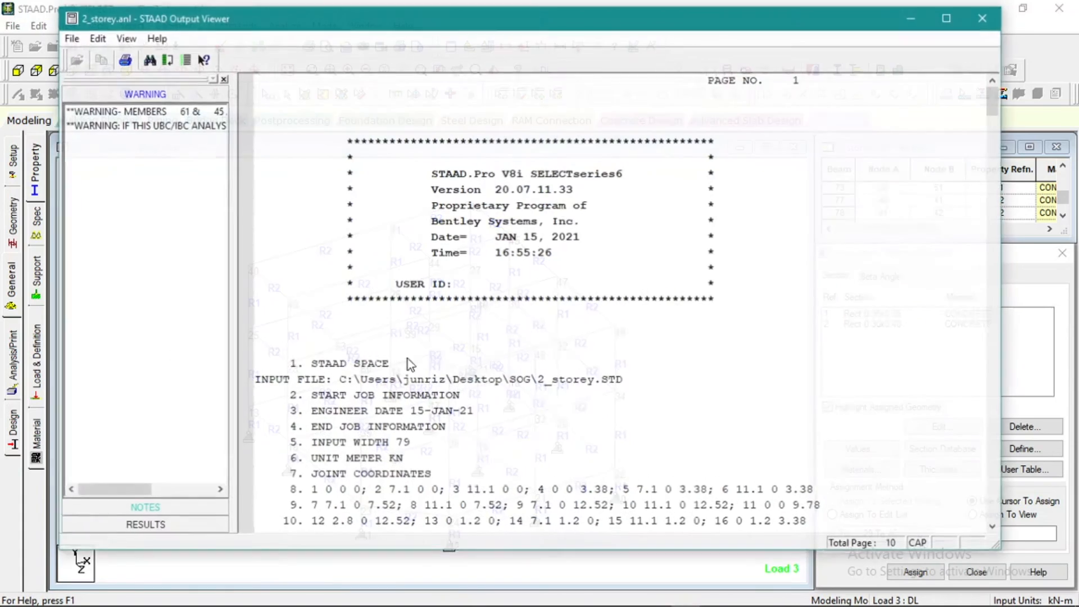
Check the new story drift results from the base to storey 4 for load cases 5 to 15, and close the output file.
{"action": "left_click", "coordinate": [143, 526]}
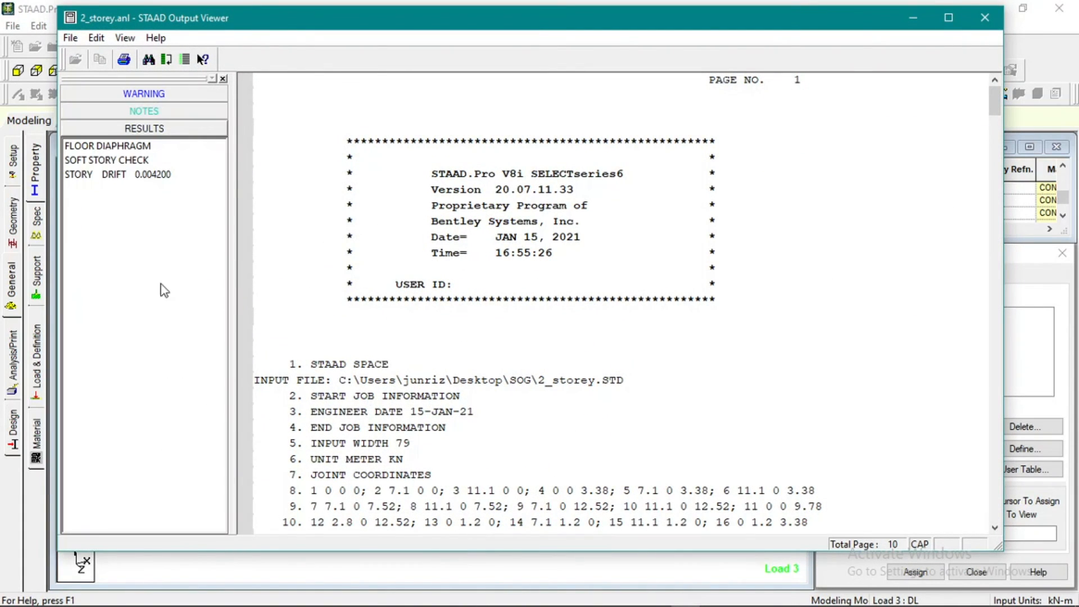
{"action": "left_click", "coordinate": [147, 179]}
{"action": "scroll", "coordinate": [602, 373], "scroll_direction": "down", "scroll_amount": 15}
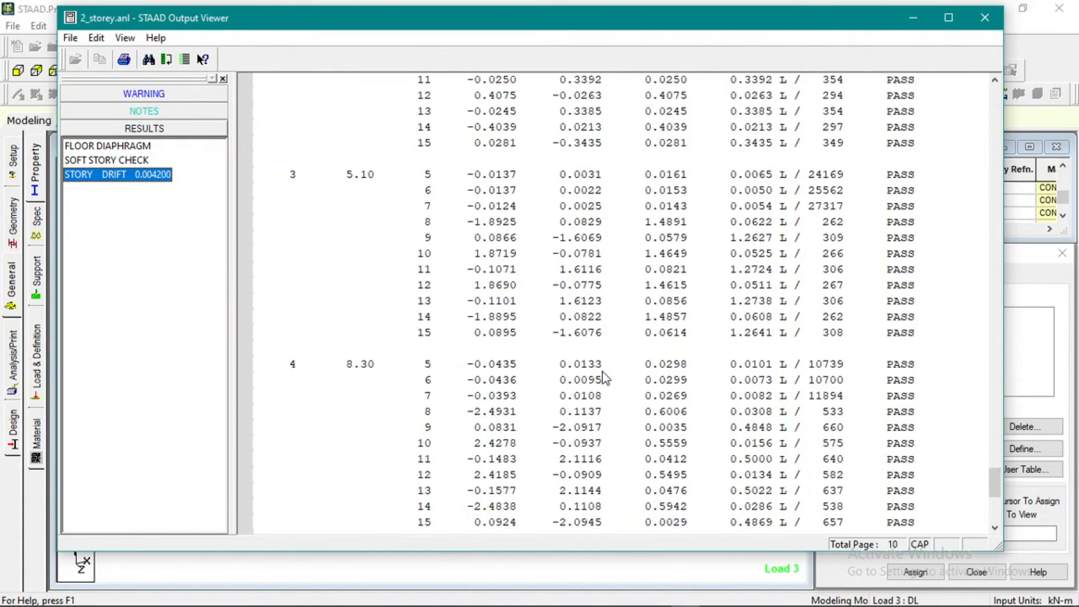
{"action": "scroll", "coordinate": [725, 402], "scroll_direction": "up", "scroll_amount": 15}
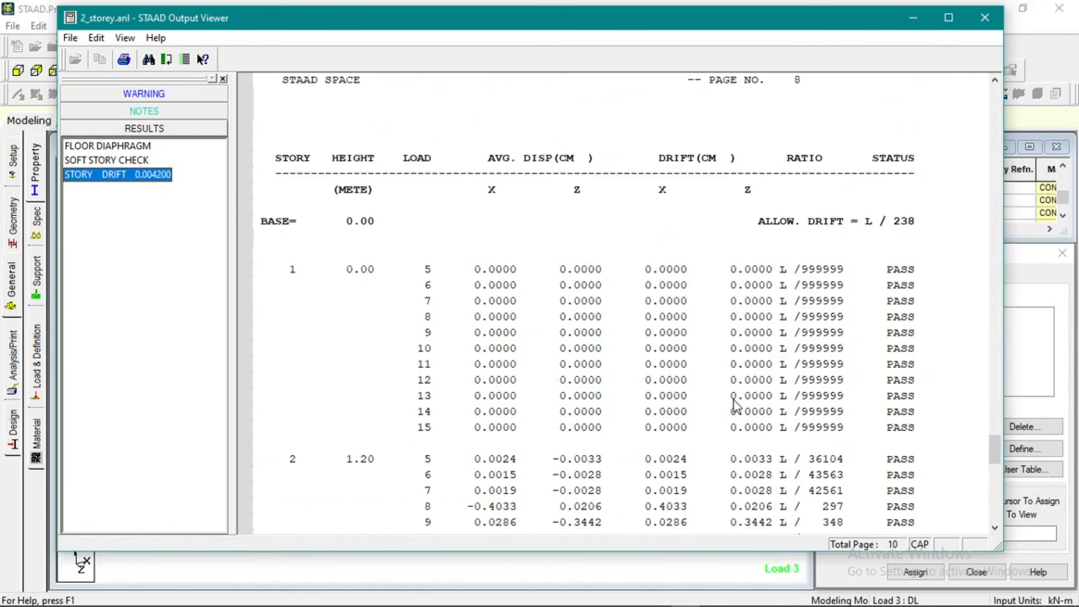
{"action": "scroll", "coordinate": [733, 401], "scroll_direction": "down", "scroll_amount": 20}
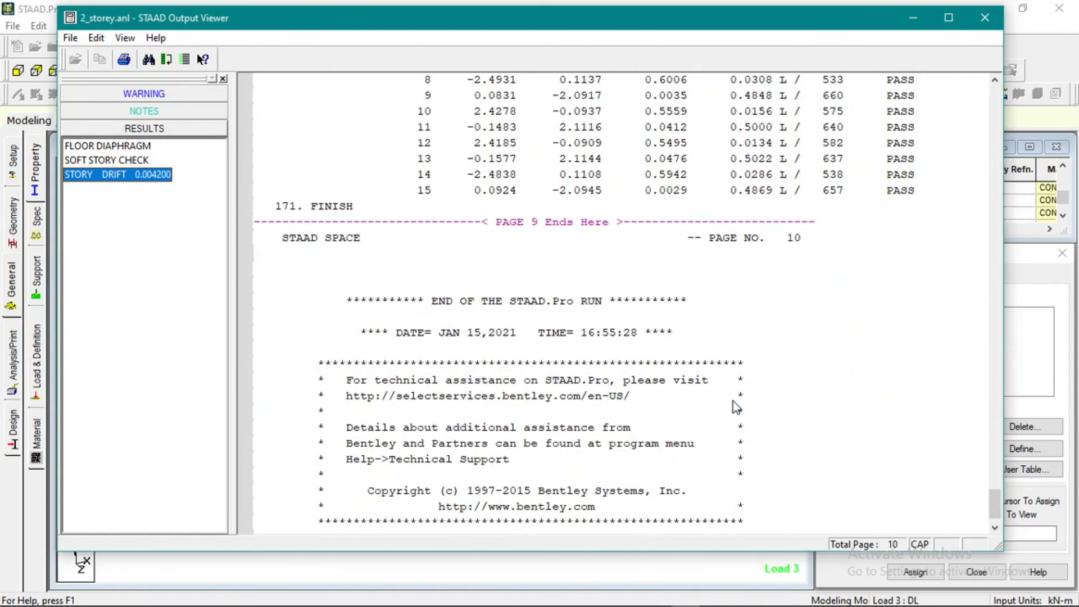
{"action": "left_click", "coordinate": [985, 18]}
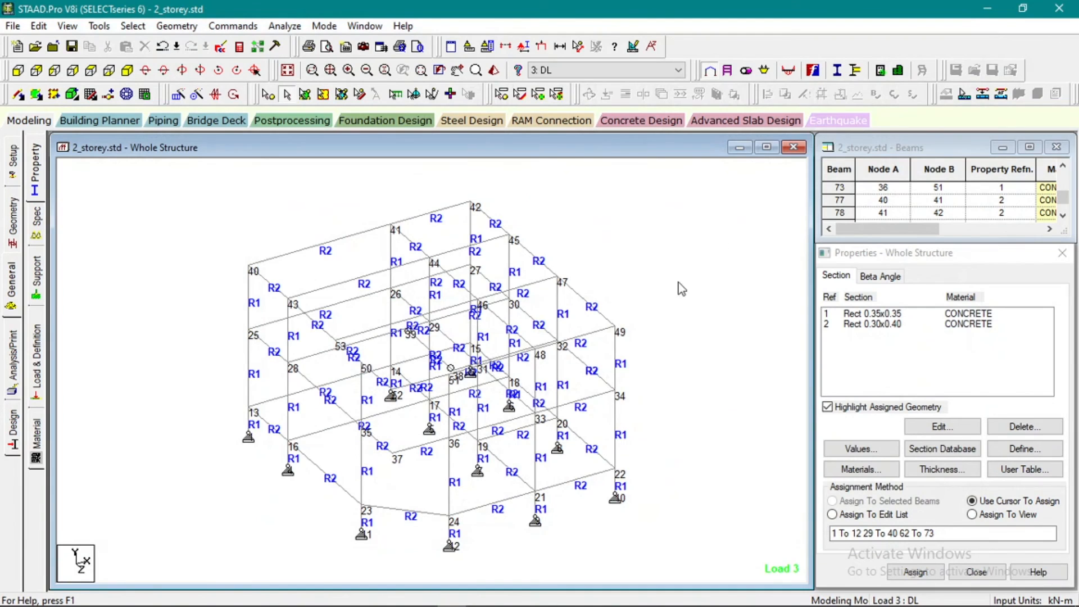
Check the whole structure for entities with a missing property.
{"action": "scroll", "coordinate": [317, 334], "scroll_direction": "down", "scroll_amount": 2}
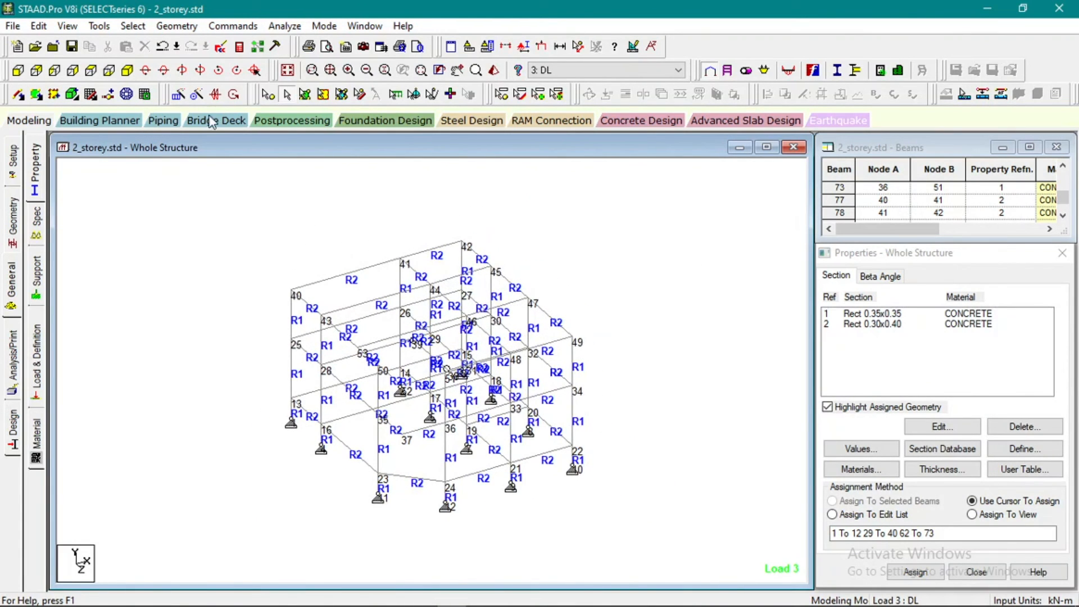
{"action": "left_click", "coordinate": [133, 26]}
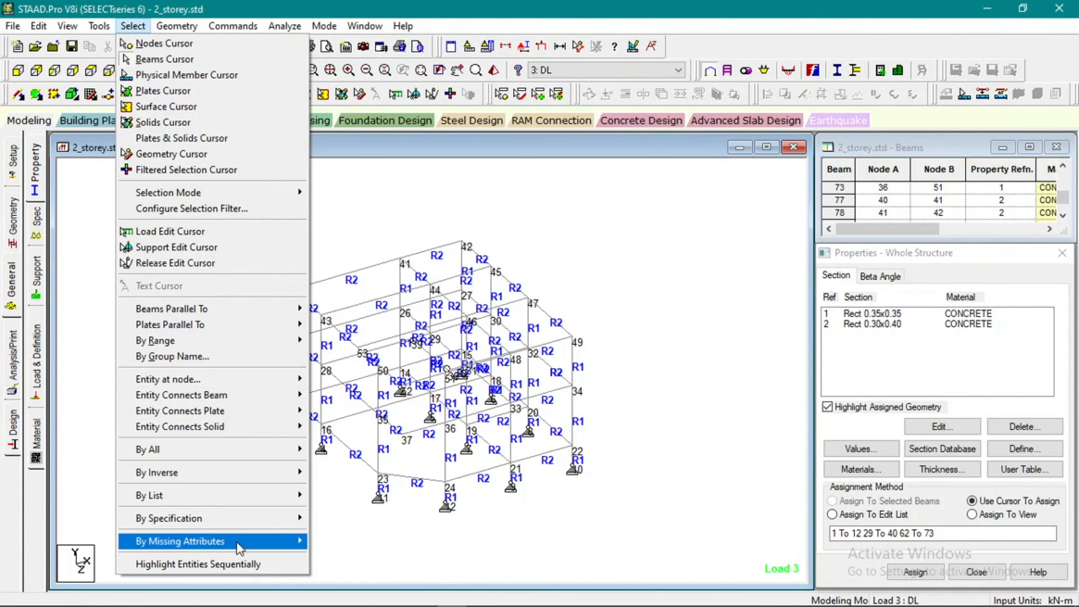
{"action": "mouse_move", "coordinate": [225, 541]}
{"action": "left_click", "coordinate": [377, 478]}
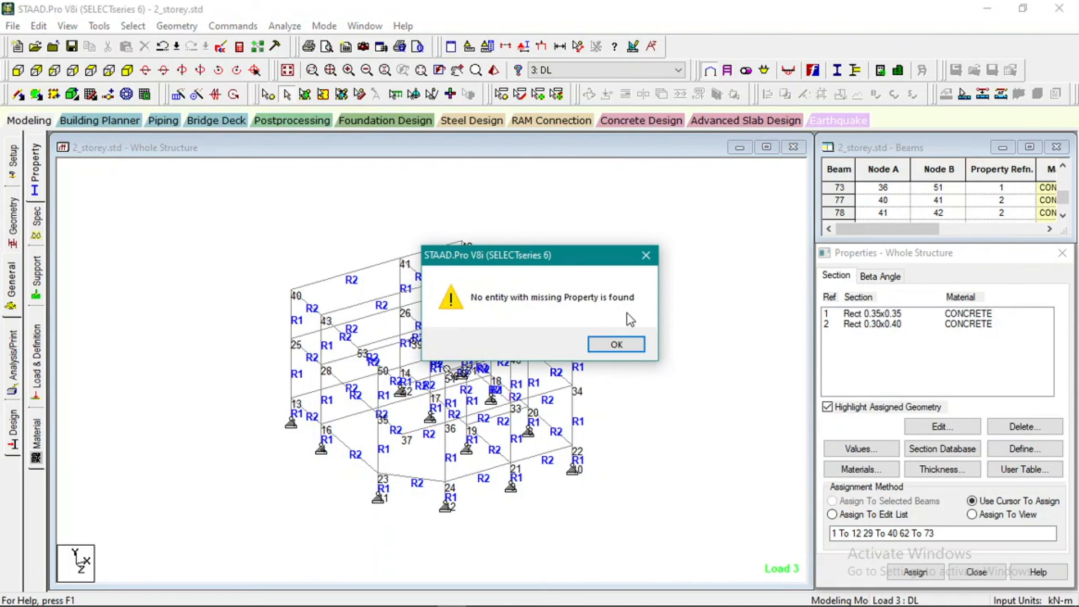
{"action": "left_click", "coordinate": [615, 343]}
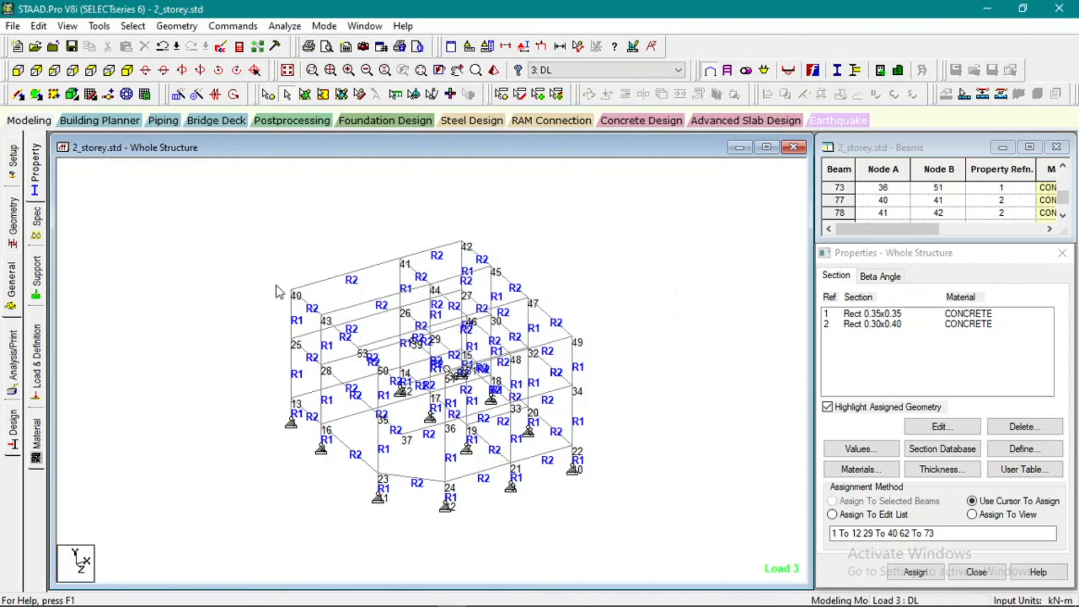
Look over the member specifications, and display the UBC seismic loads of load cases EX and EZ on the frame.
{"action": "left_click", "coordinate": [38, 285]}
{"action": "left_click", "coordinate": [40, 232]}
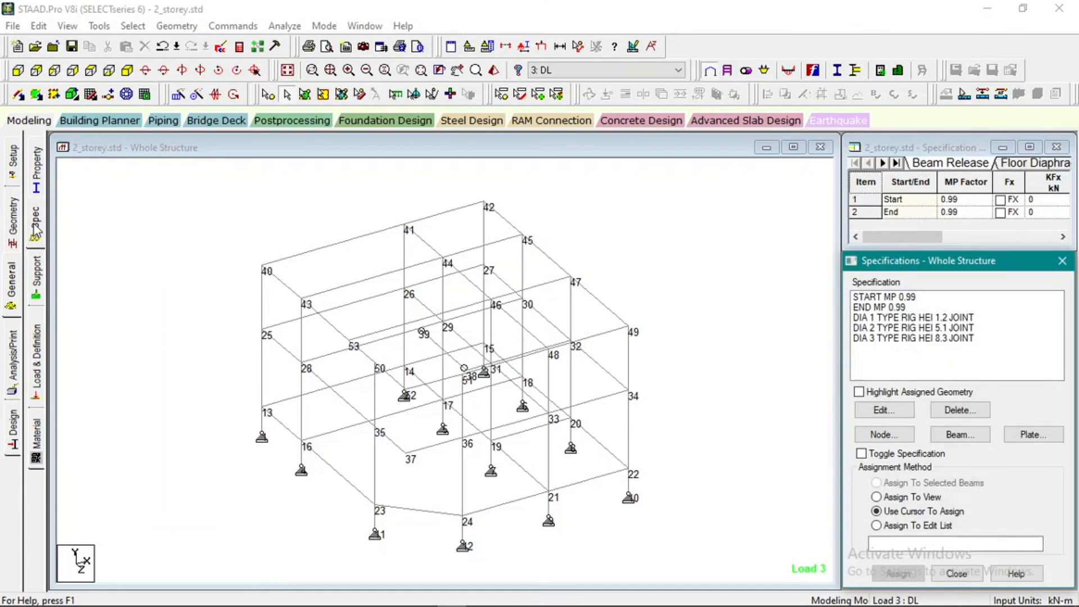
{"action": "left_click", "coordinate": [36, 351]}
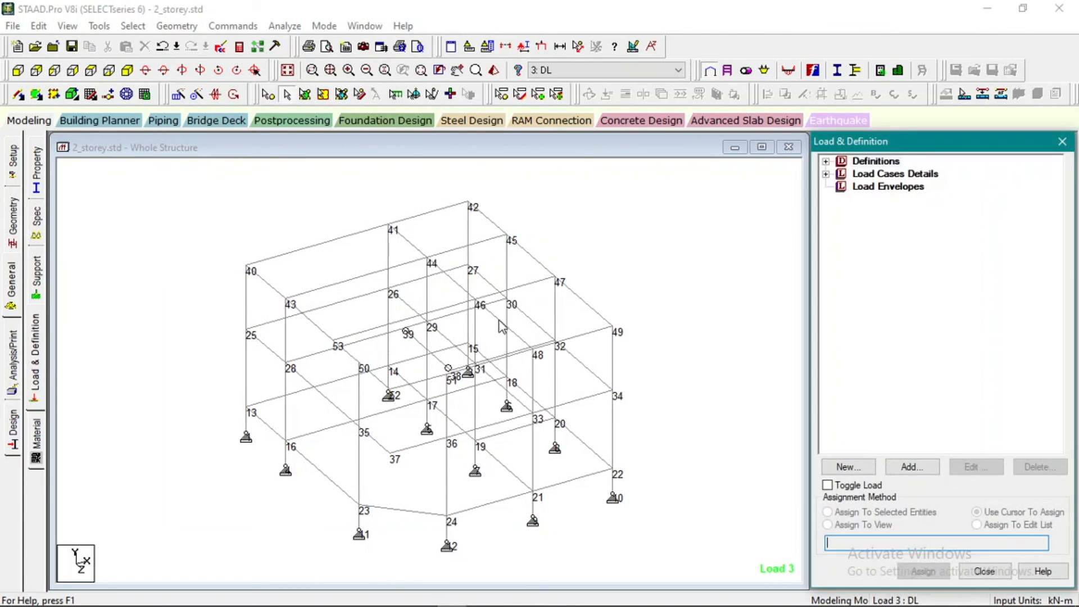
{"action": "left_click", "coordinate": [826, 174]}
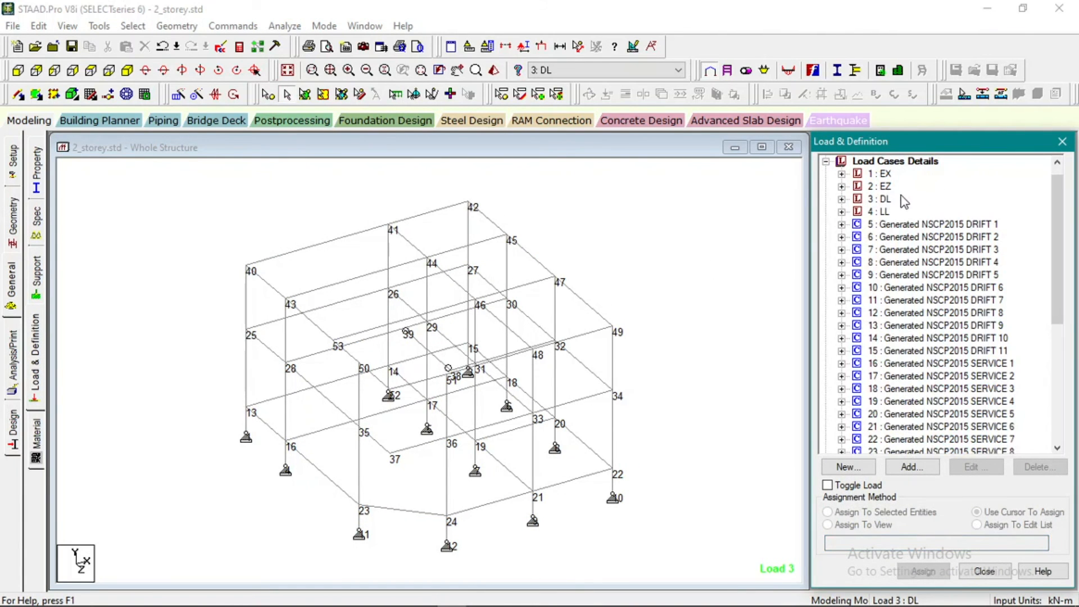
{"action": "left_click", "coordinate": [887, 175]}
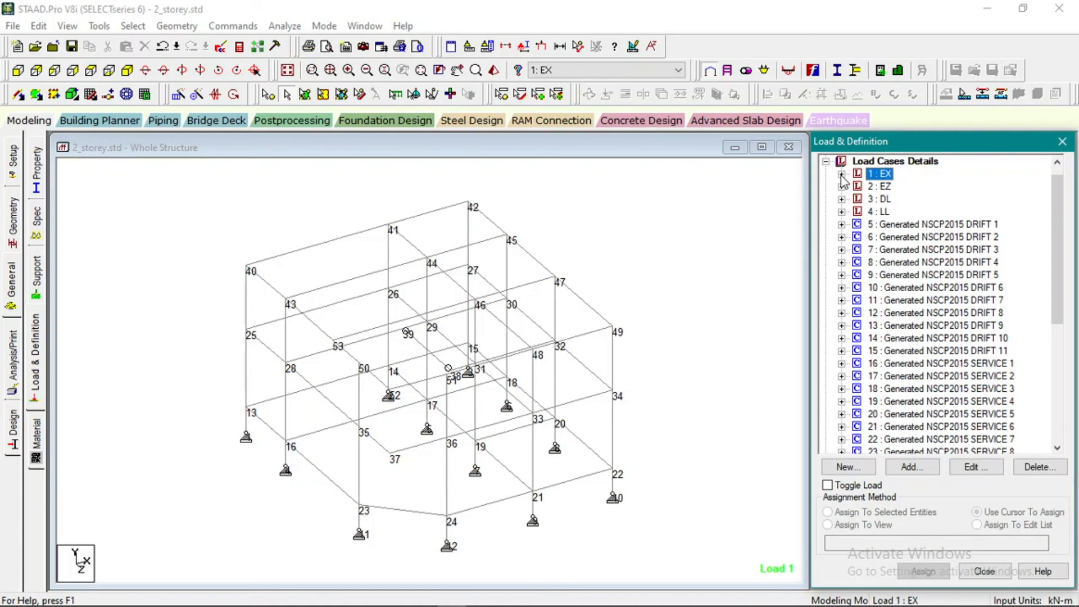
{"action": "double_click", "coordinate": [887, 175]}
{"action": "left_click", "coordinate": [907, 200]}
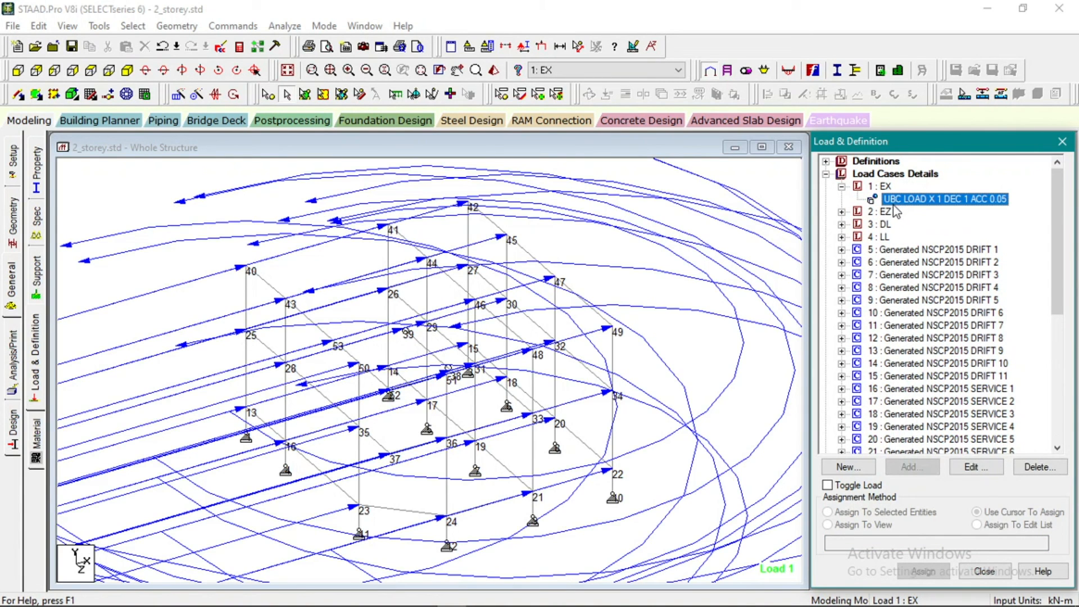
{"action": "left_click", "coordinate": [842, 212]}
{"action": "left_click", "coordinate": [907, 224]}
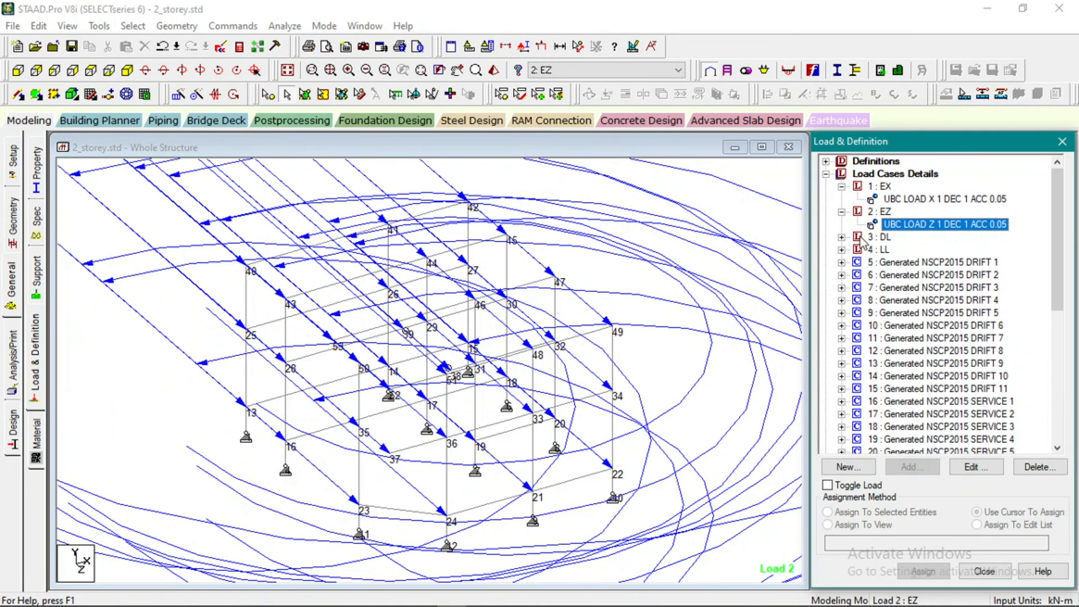
Display the reference loads of load cases DL and LL on the frame.
{"action": "left_click", "coordinate": [841, 237]}
{"action": "left_click", "coordinate": [909, 251]}
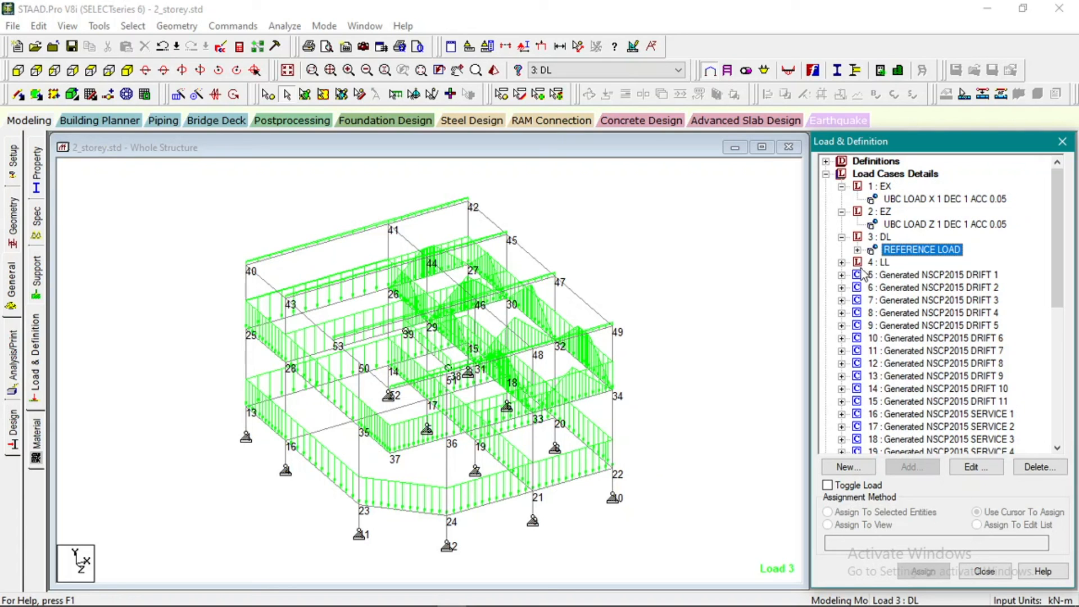
{"action": "left_click", "coordinate": [842, 263]}
{"action": "left_click", "coordinate": [890, 275]}
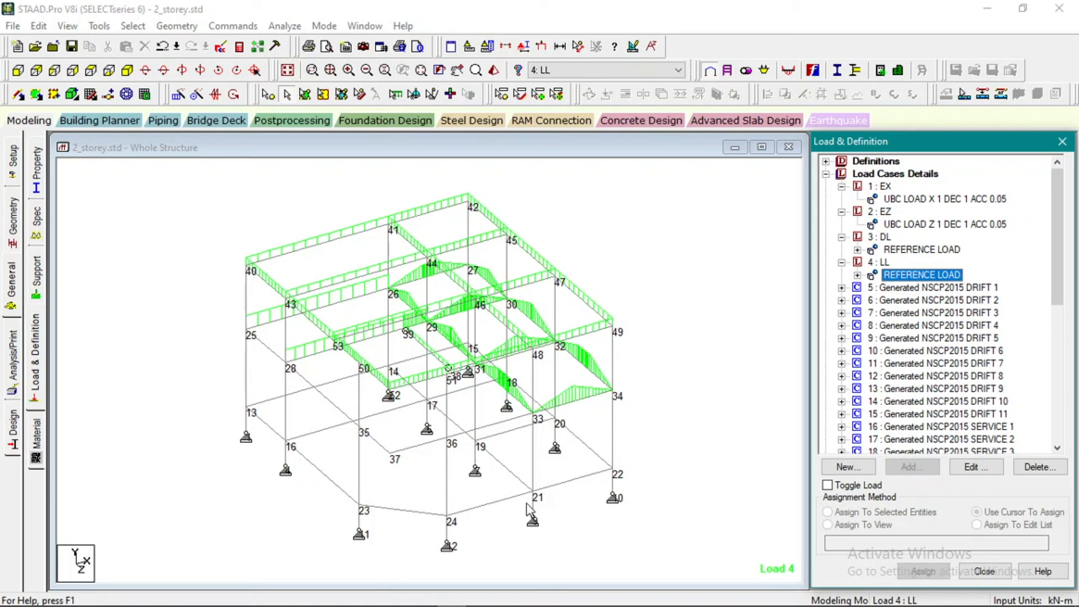
{"action": "left_click", "coordinate": [646, 286]}
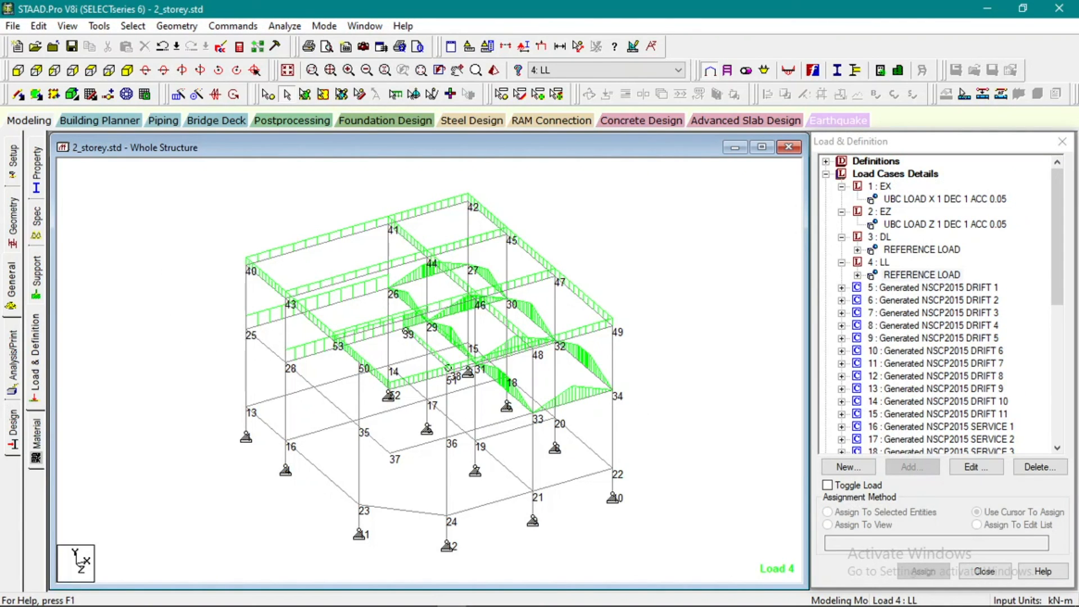
Switch to the staad.txt outline in Notepad and review its parts, highlighting the Part 6 line on RC beam design using RCDC.
{"action": "left_click", "coordinate": [628, 600]}
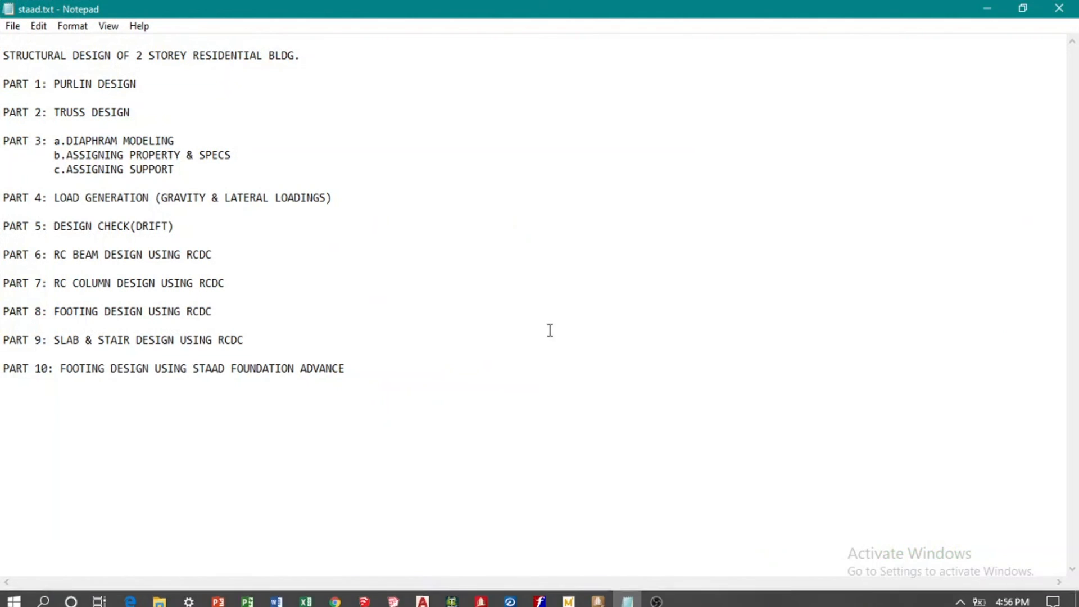
{"action": "left_click", "coordinate": [477, 340]}
{"action": "left_click", "coordinate": [396, 445]}
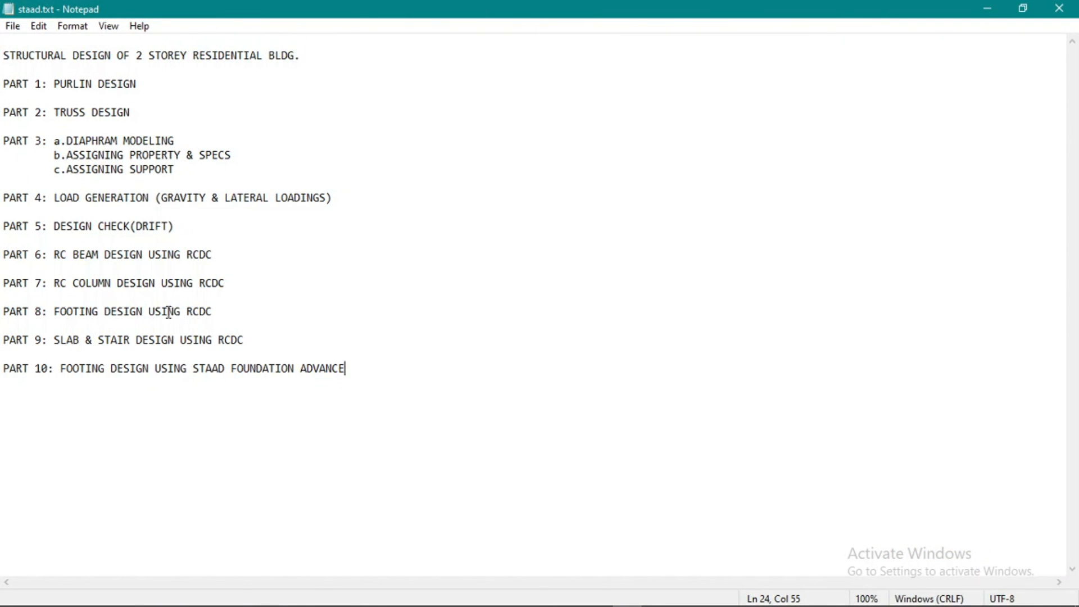
{"action": "left_click_drag", "start_coordinate": [217, 255], "coordinate": [10, 256]}
{"action": "left_click", "coordinate": [228, 262]}
{"action": "left_click_drag", "start_coordinate": [236, 257], "coordinate": [4, 253]}
{"action": "left_click", "coordinate": [3, 256]}
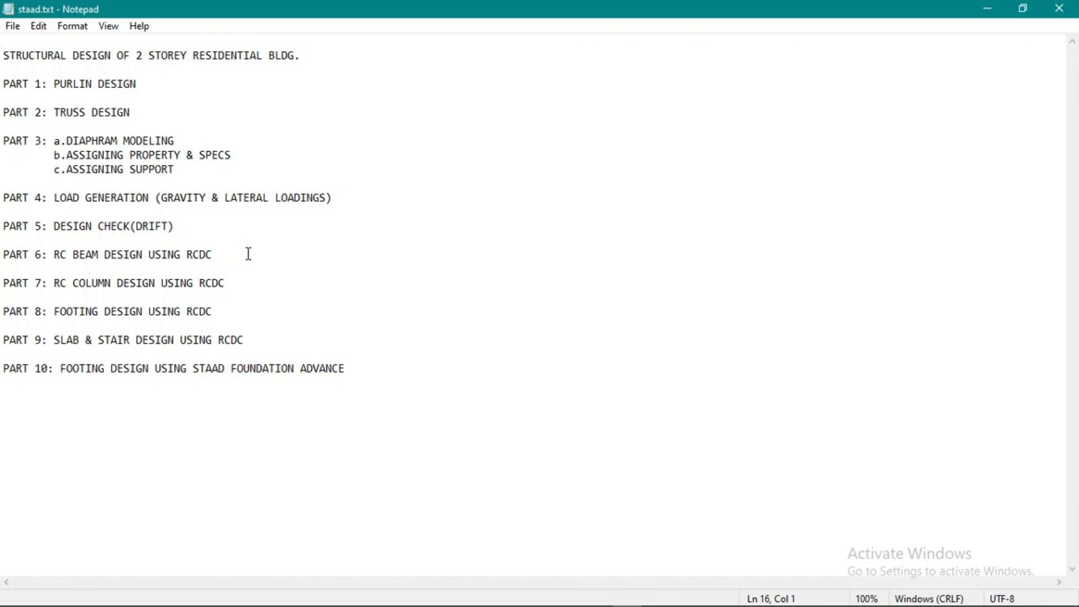